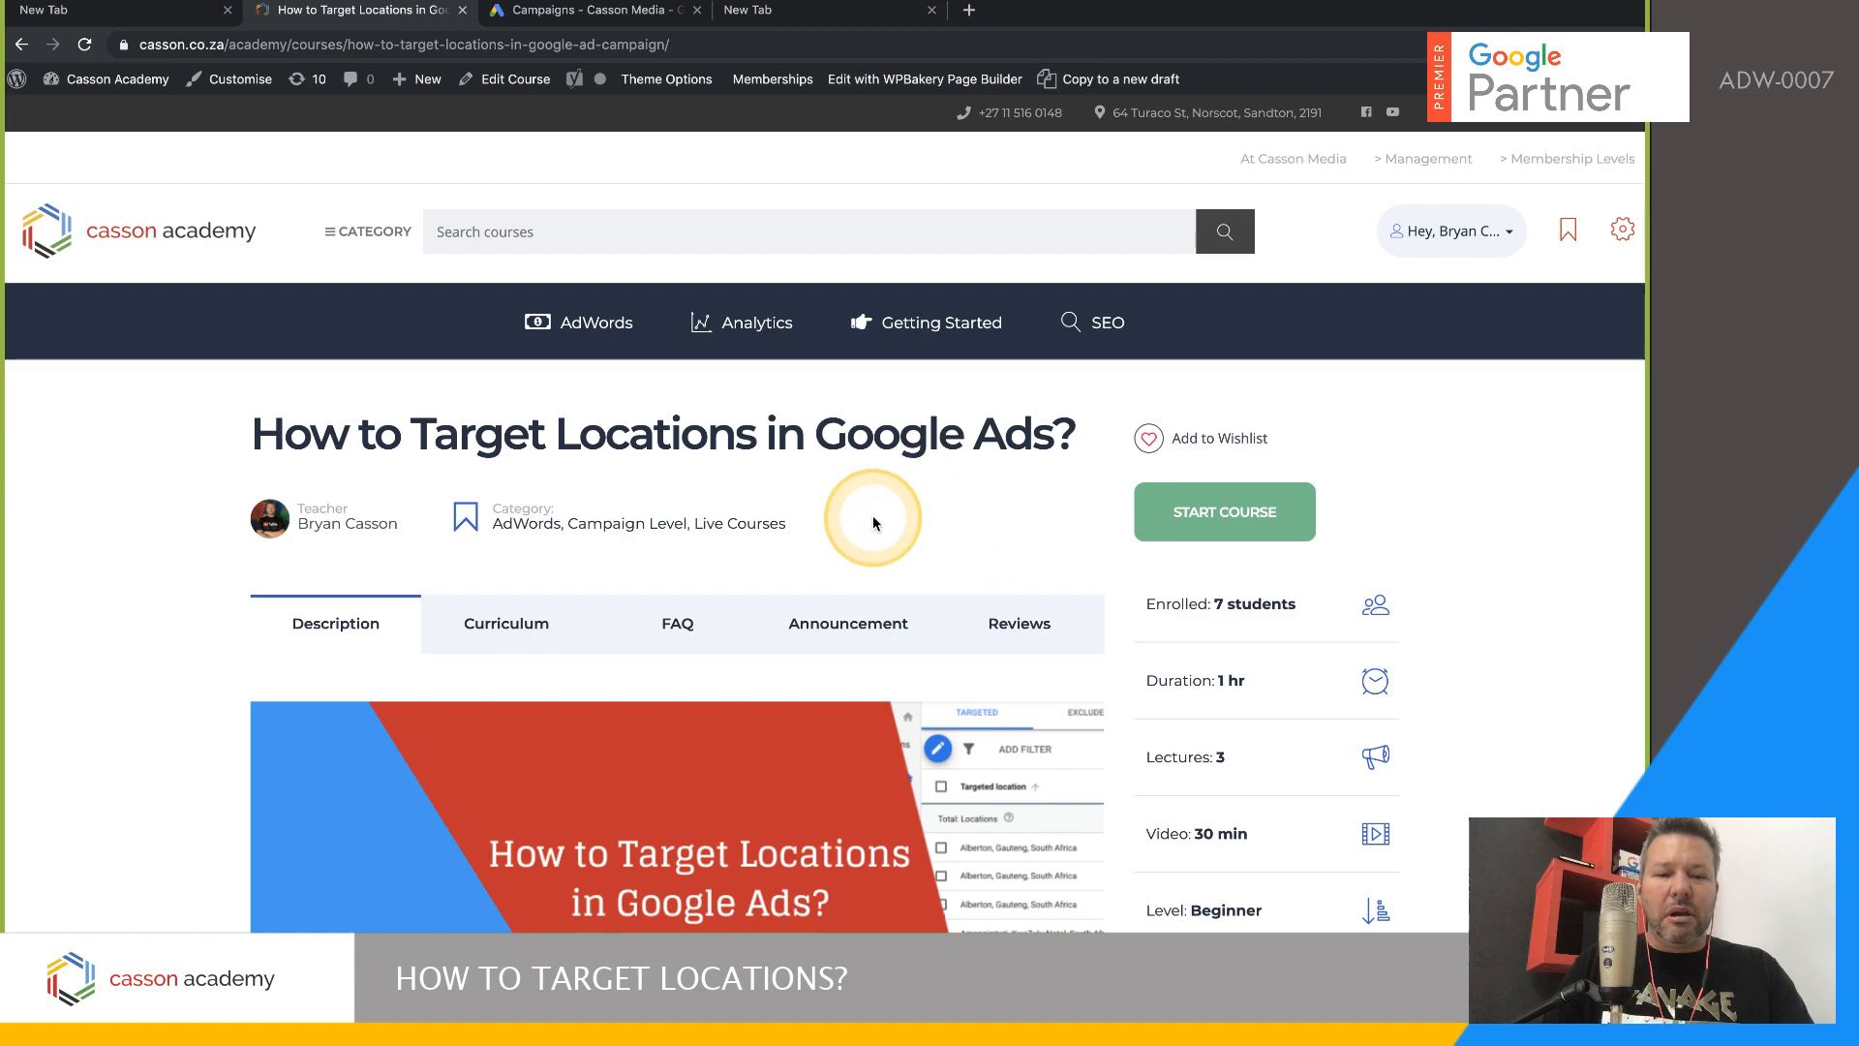
- Review the course description and its list of location targeting topics
scroll(873, 515, down, 4)
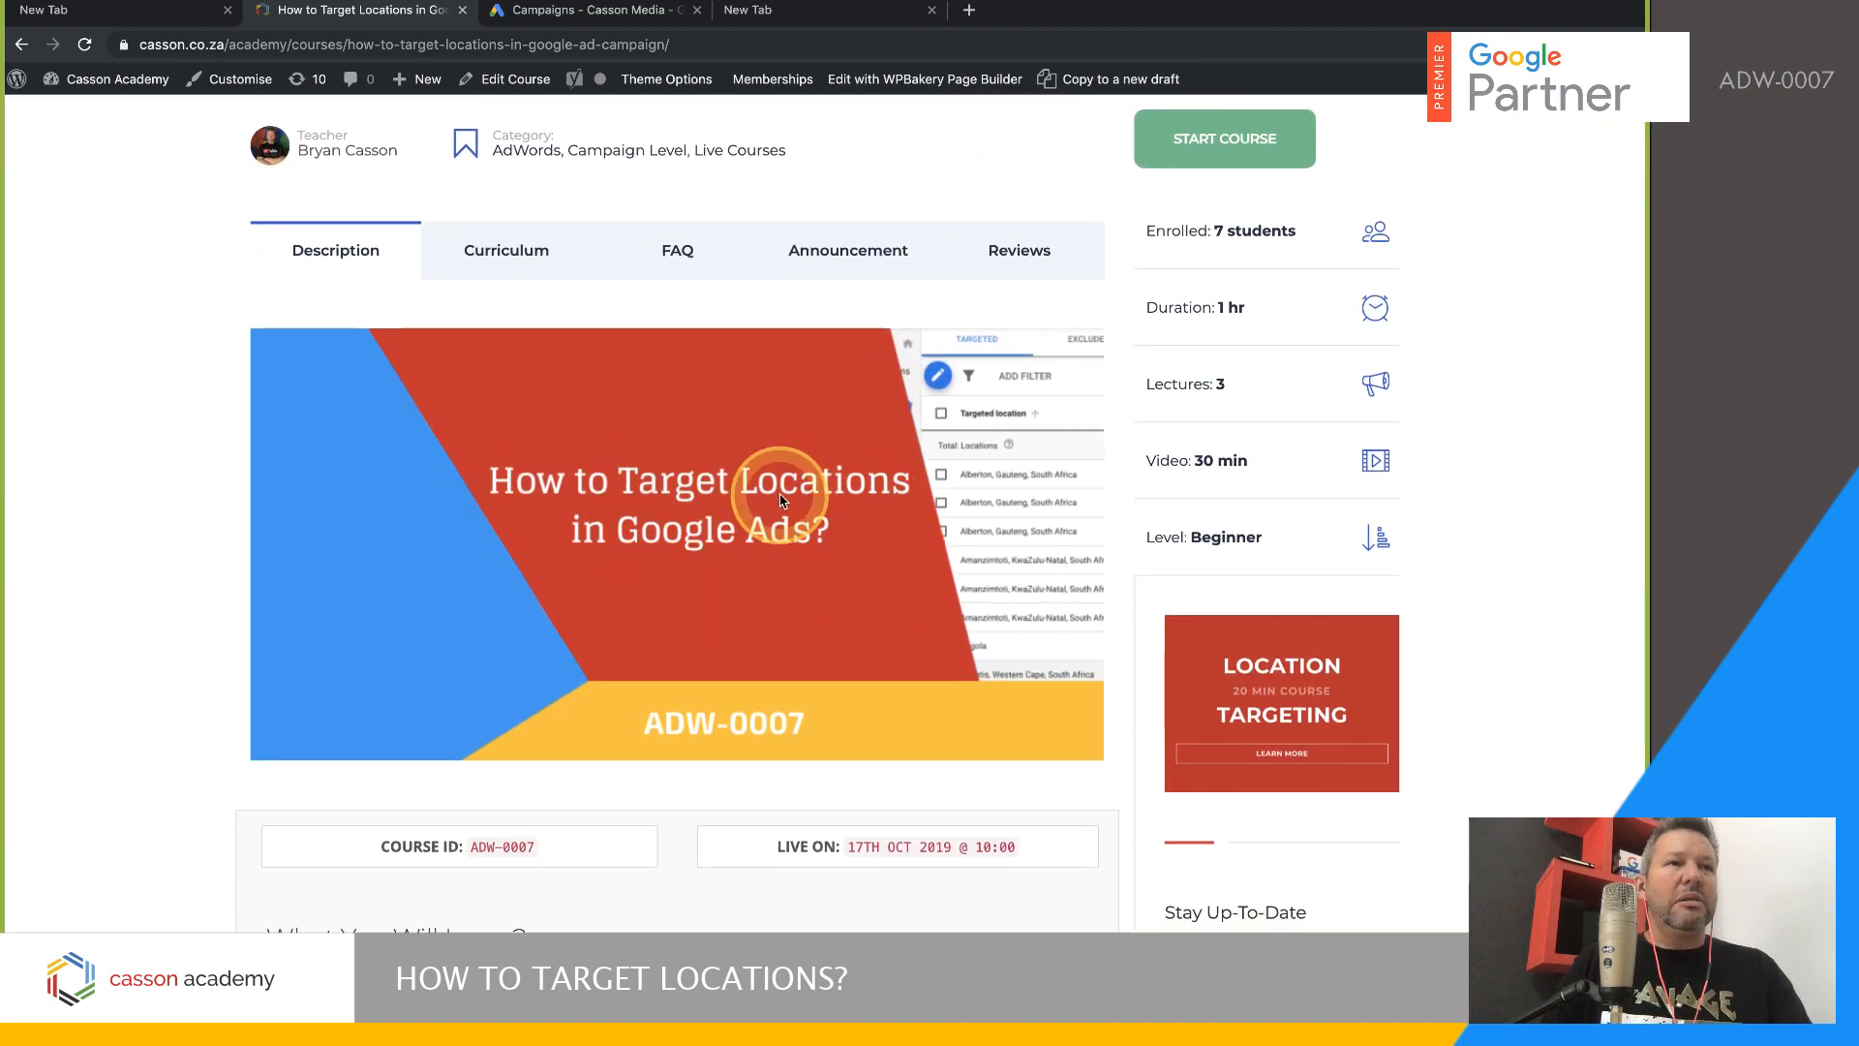
scroll(781, 500, down, 1)
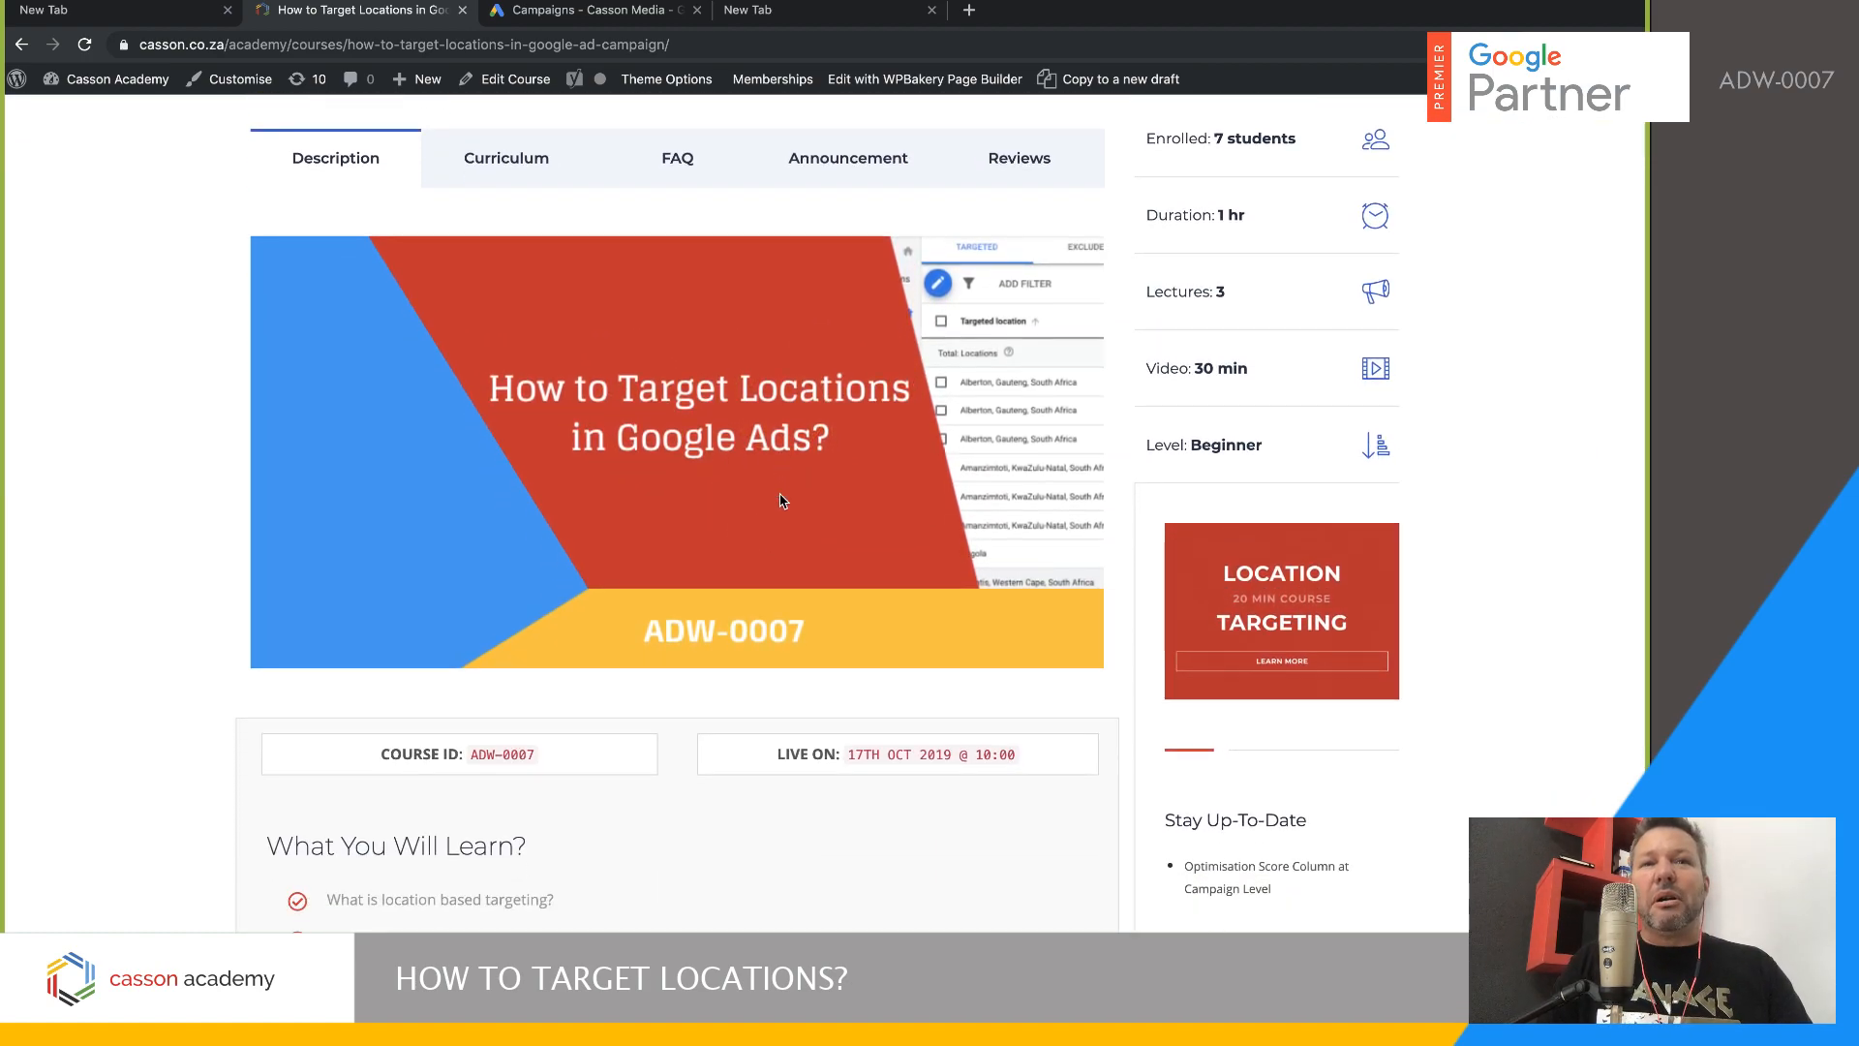
scroll(693, 578, down, 3)
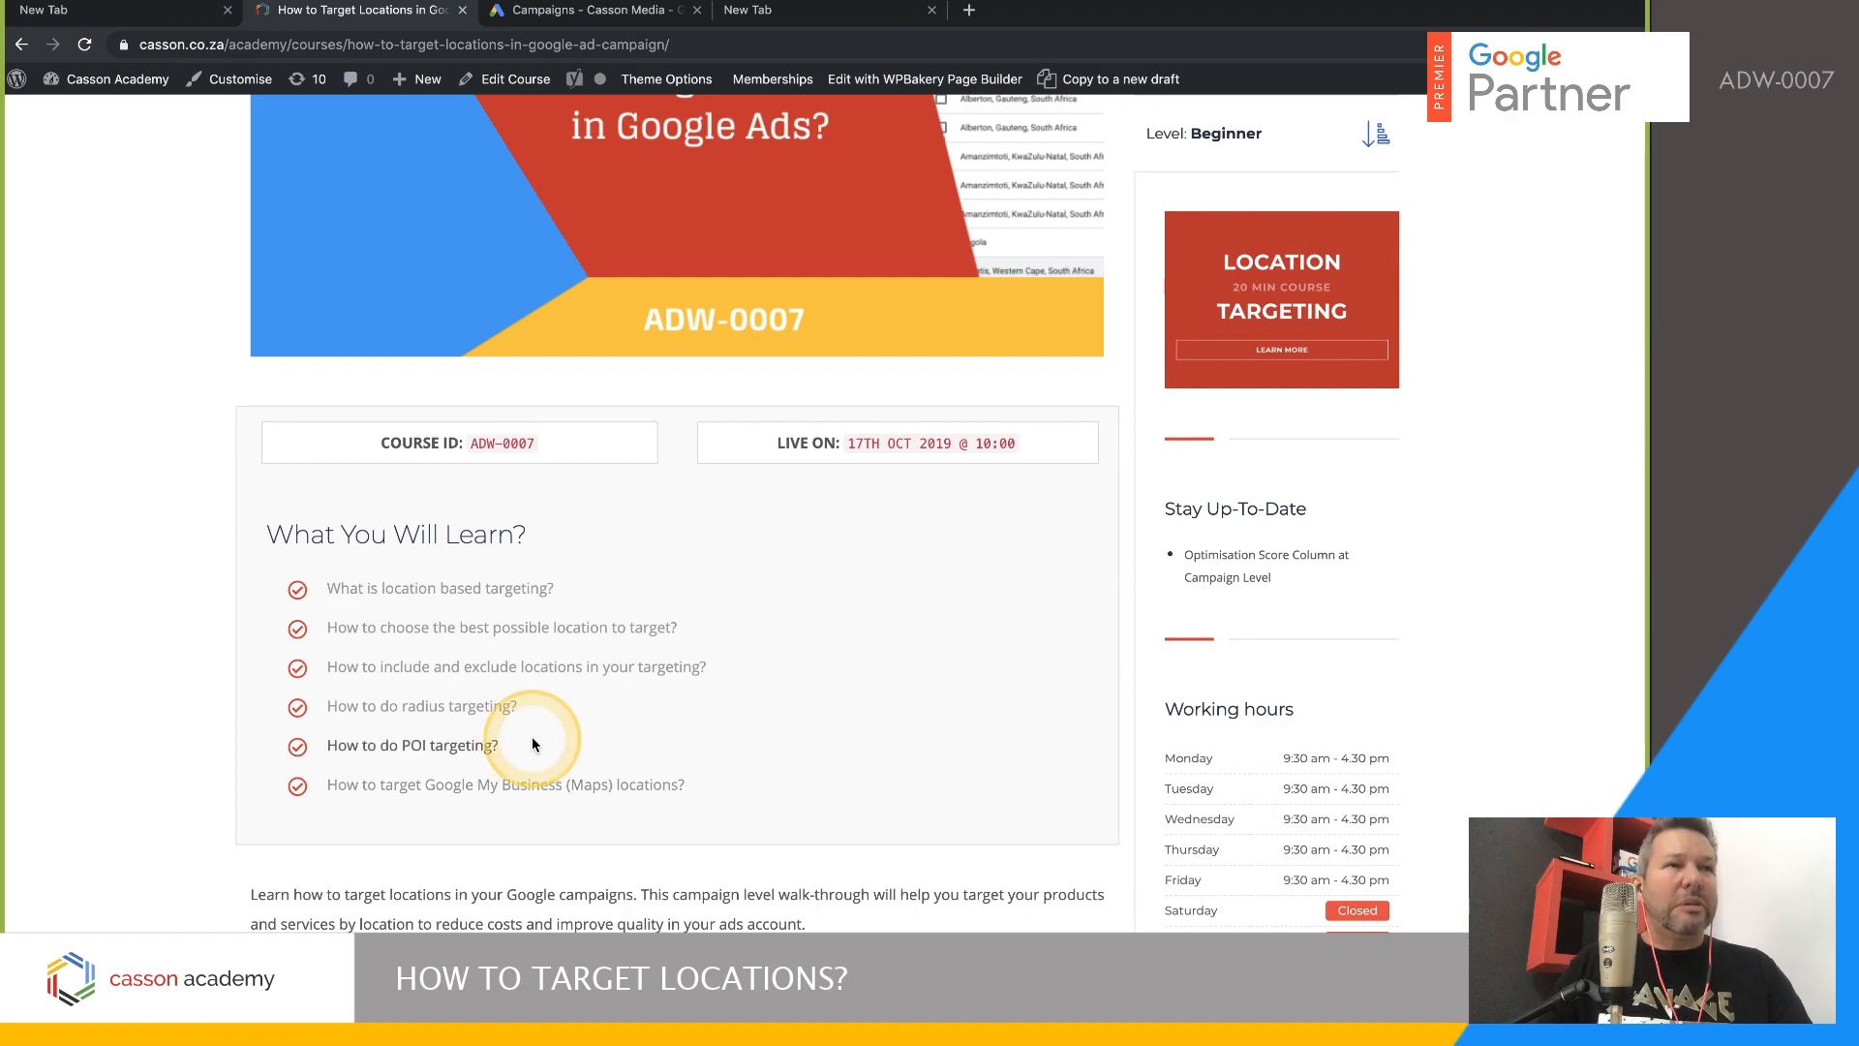
scroll(532, 741, down, 1)
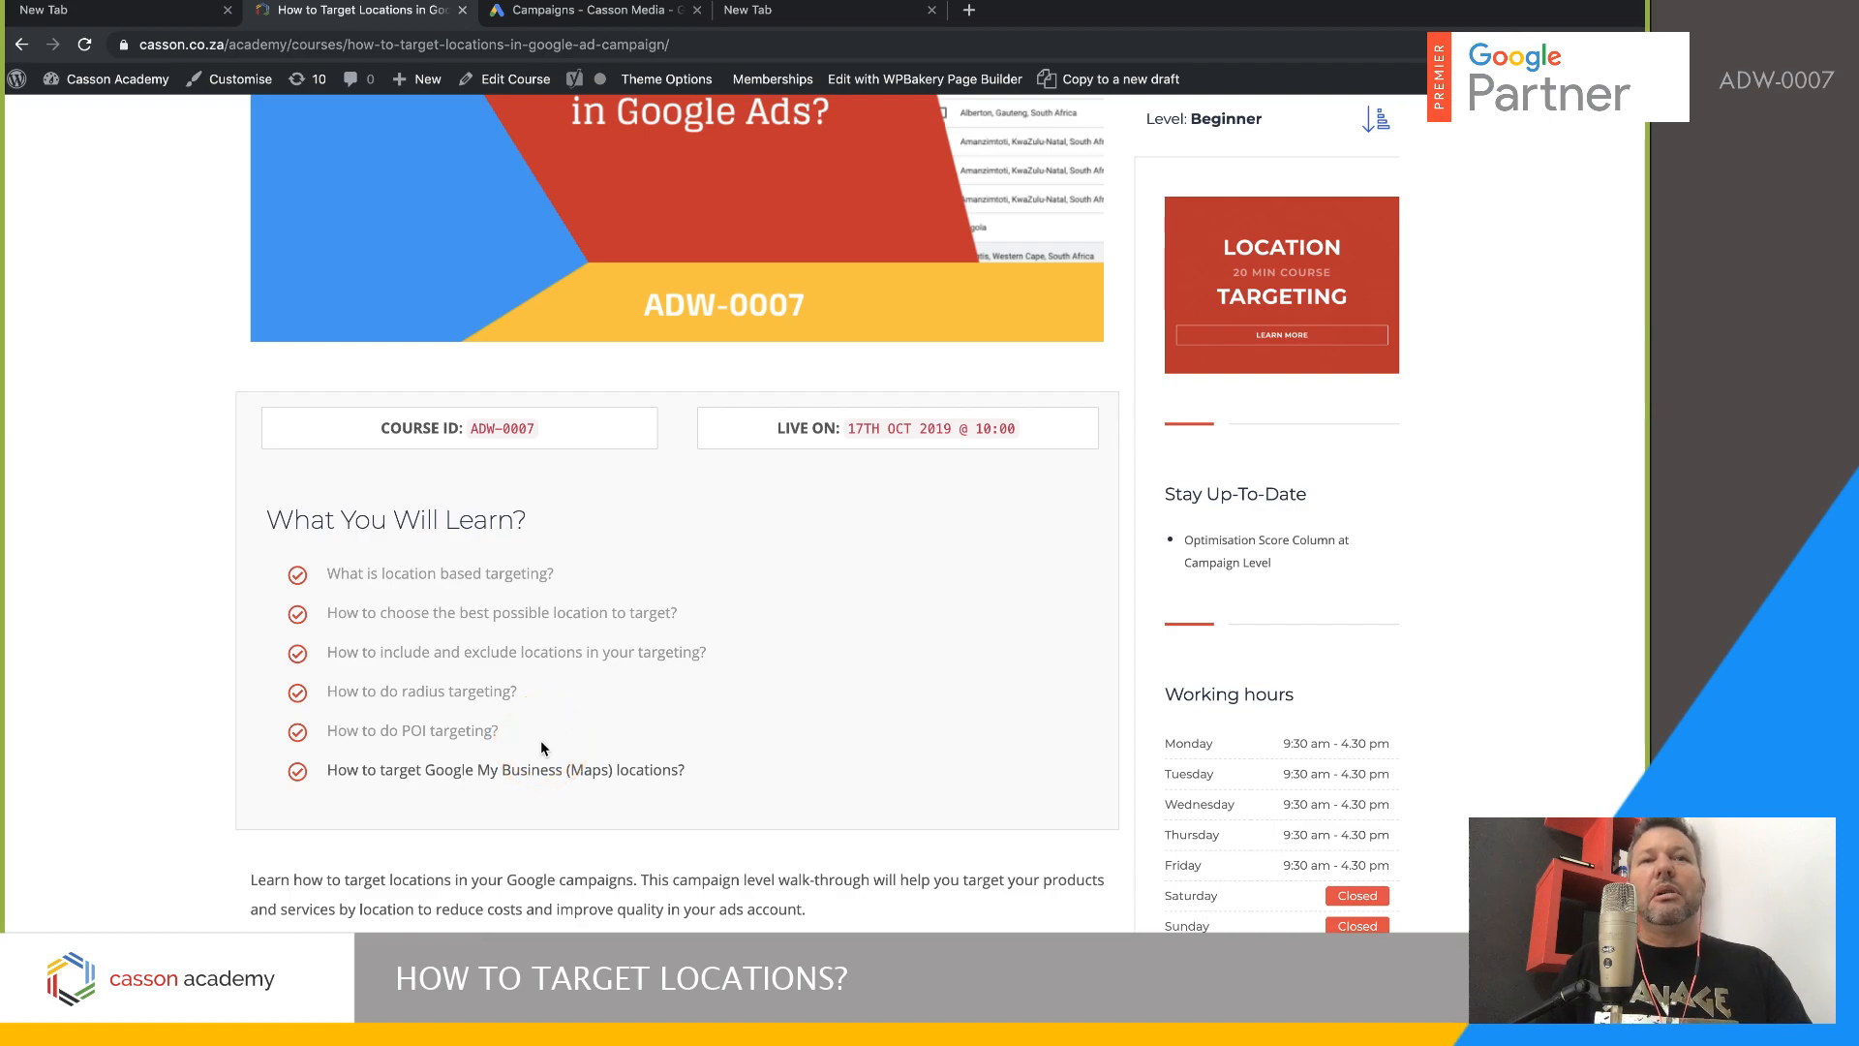
scroll(585, 724, up, 3)
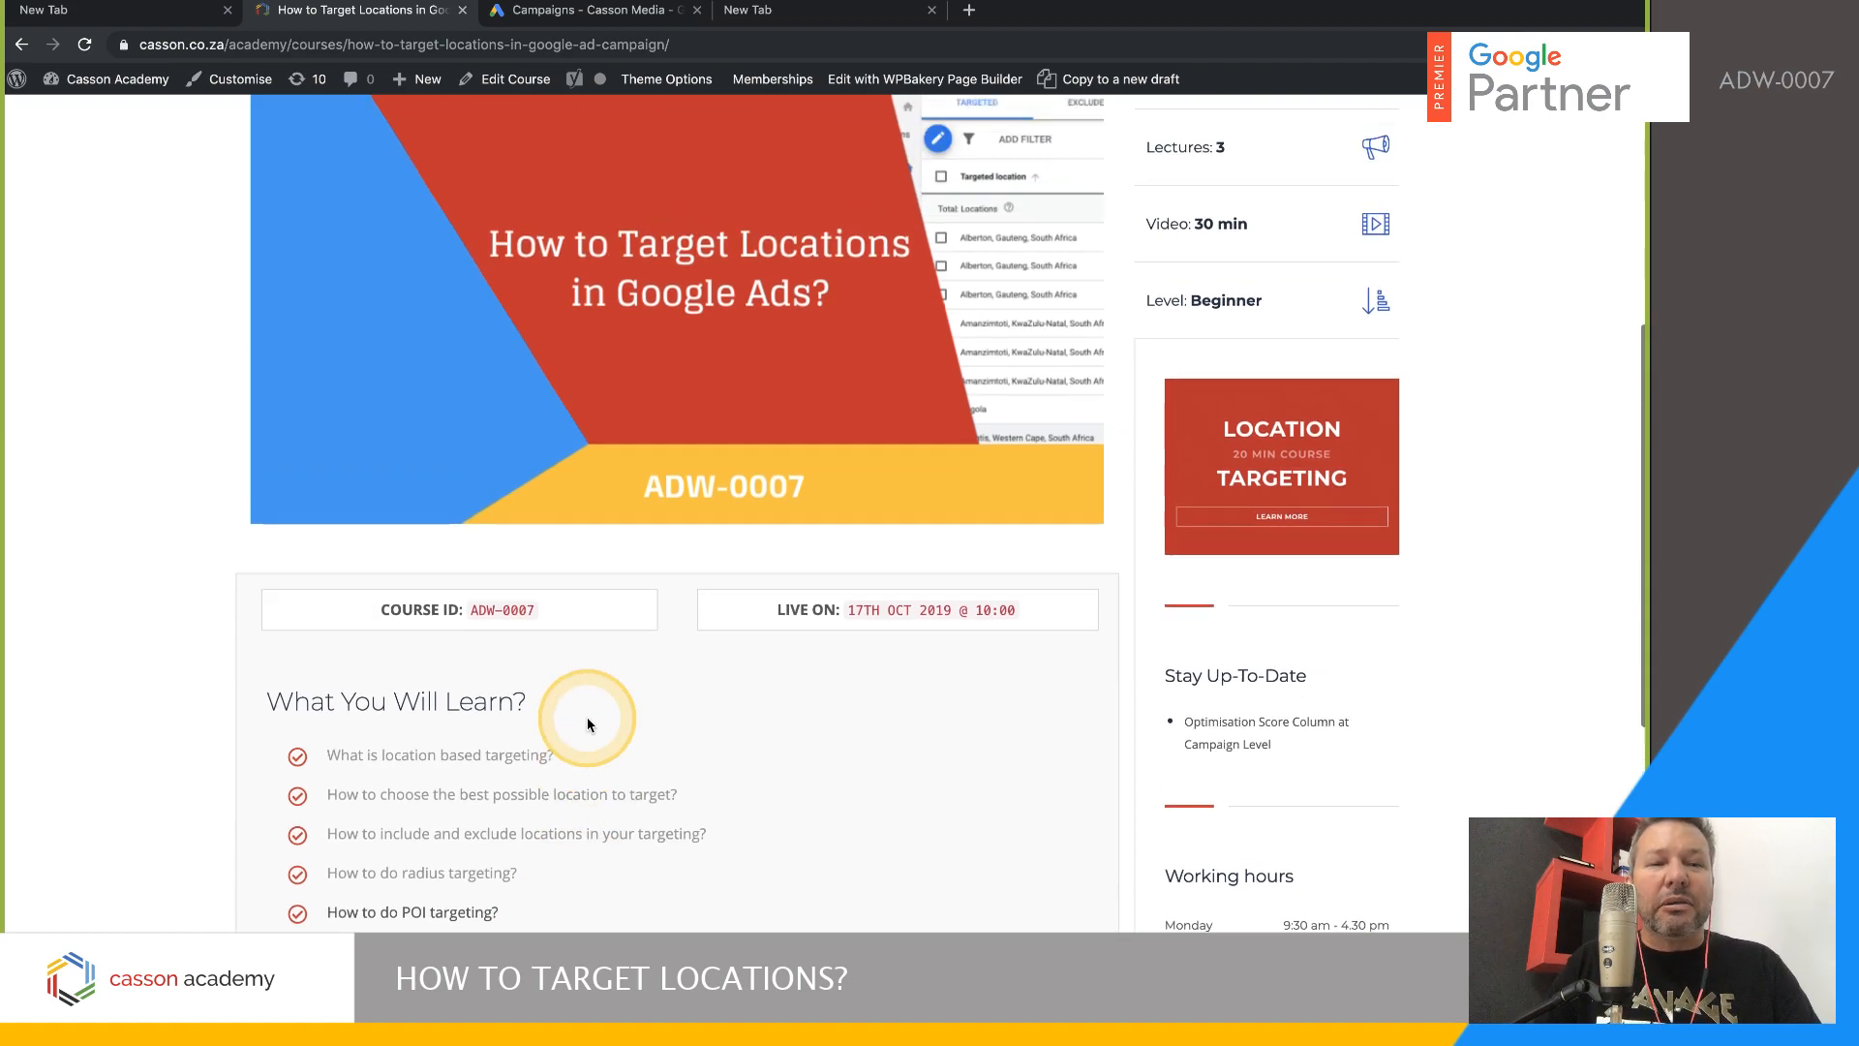
scroll(587, 724, up, 2)
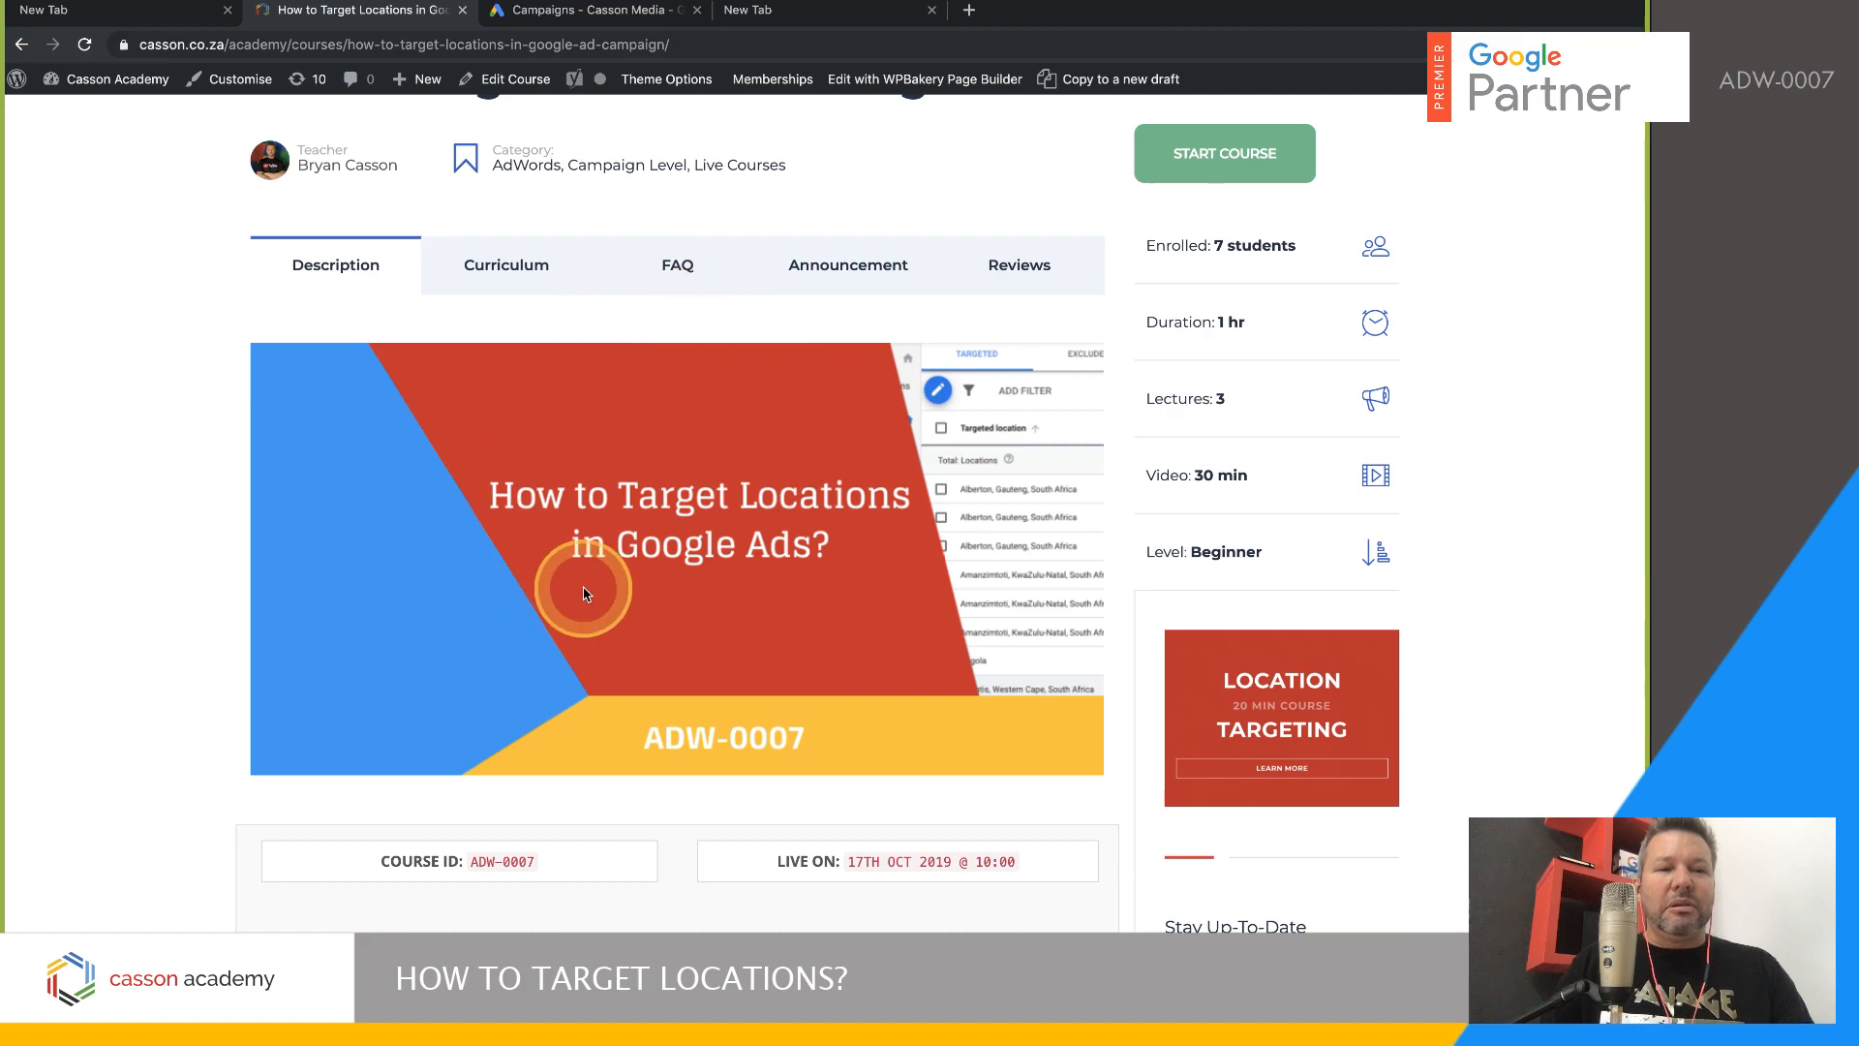
scroll(601, 579, up, 3)
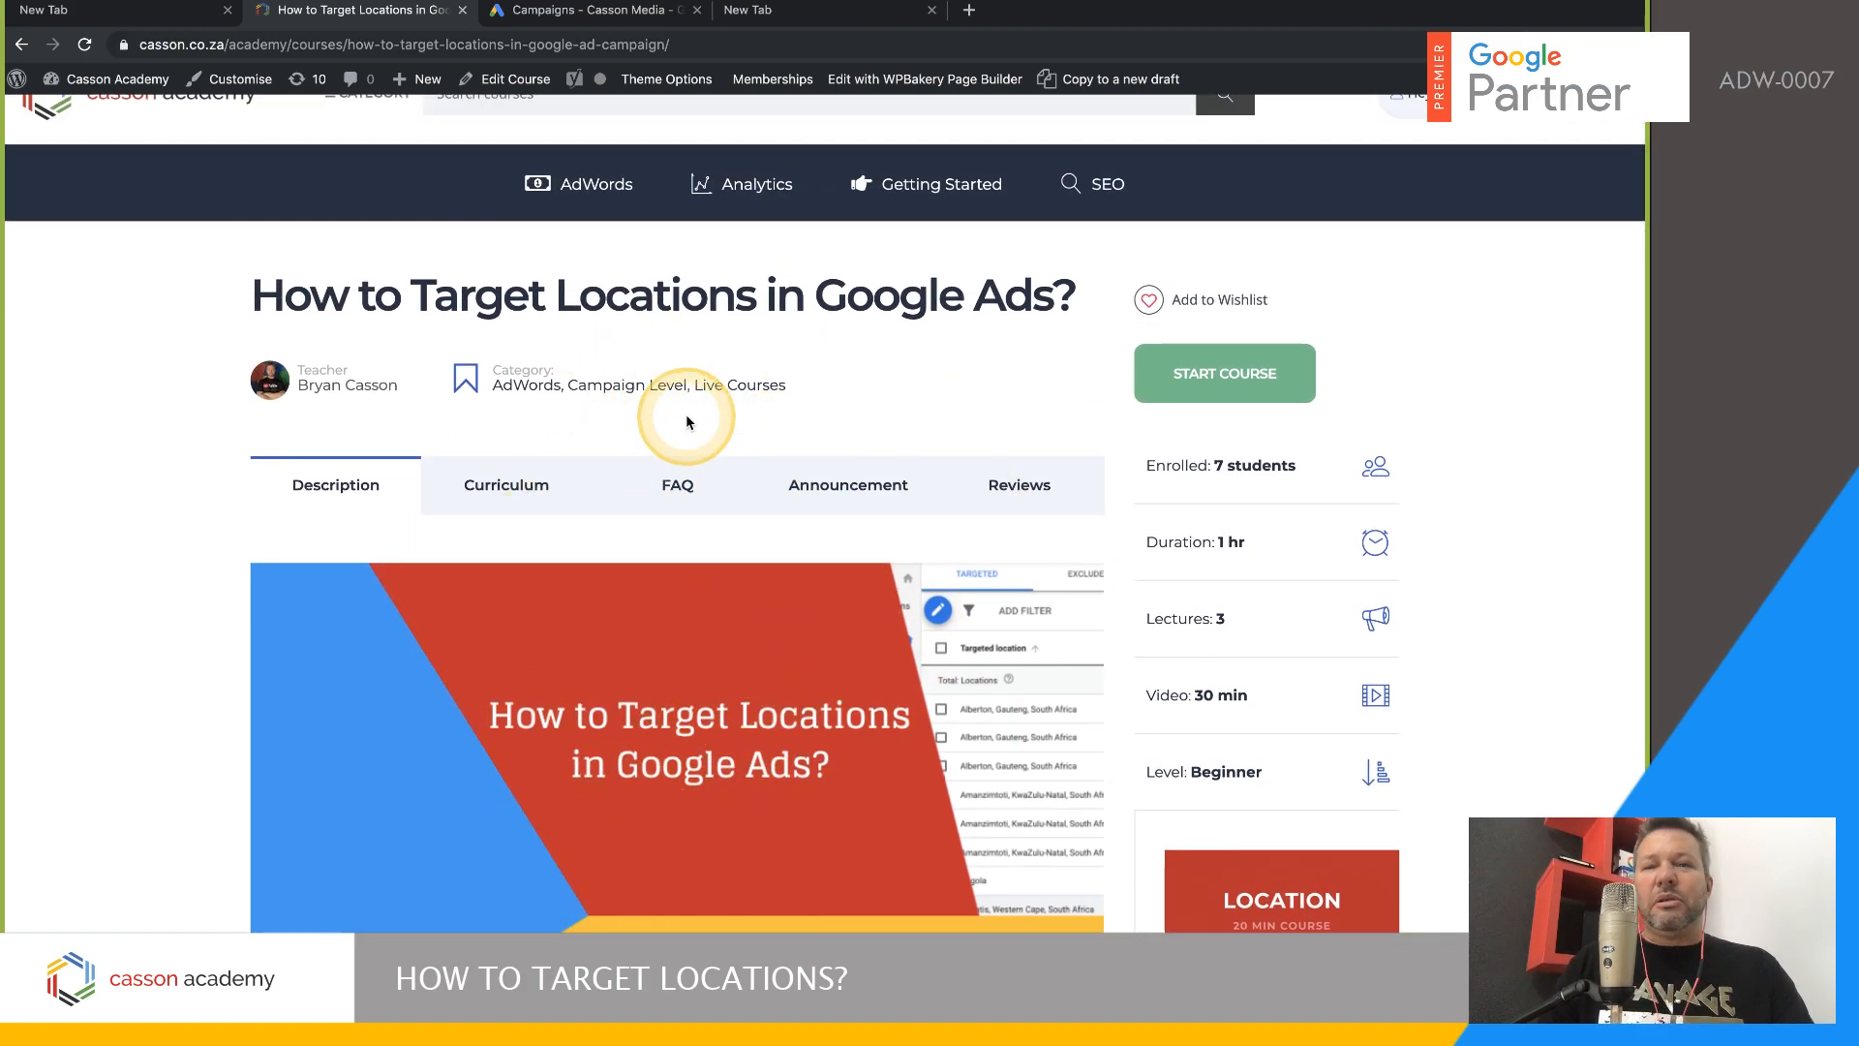
- Switch to Google Ads and open the S-GAU-ADWORDS-TRAINING campaign
click(625, 13)
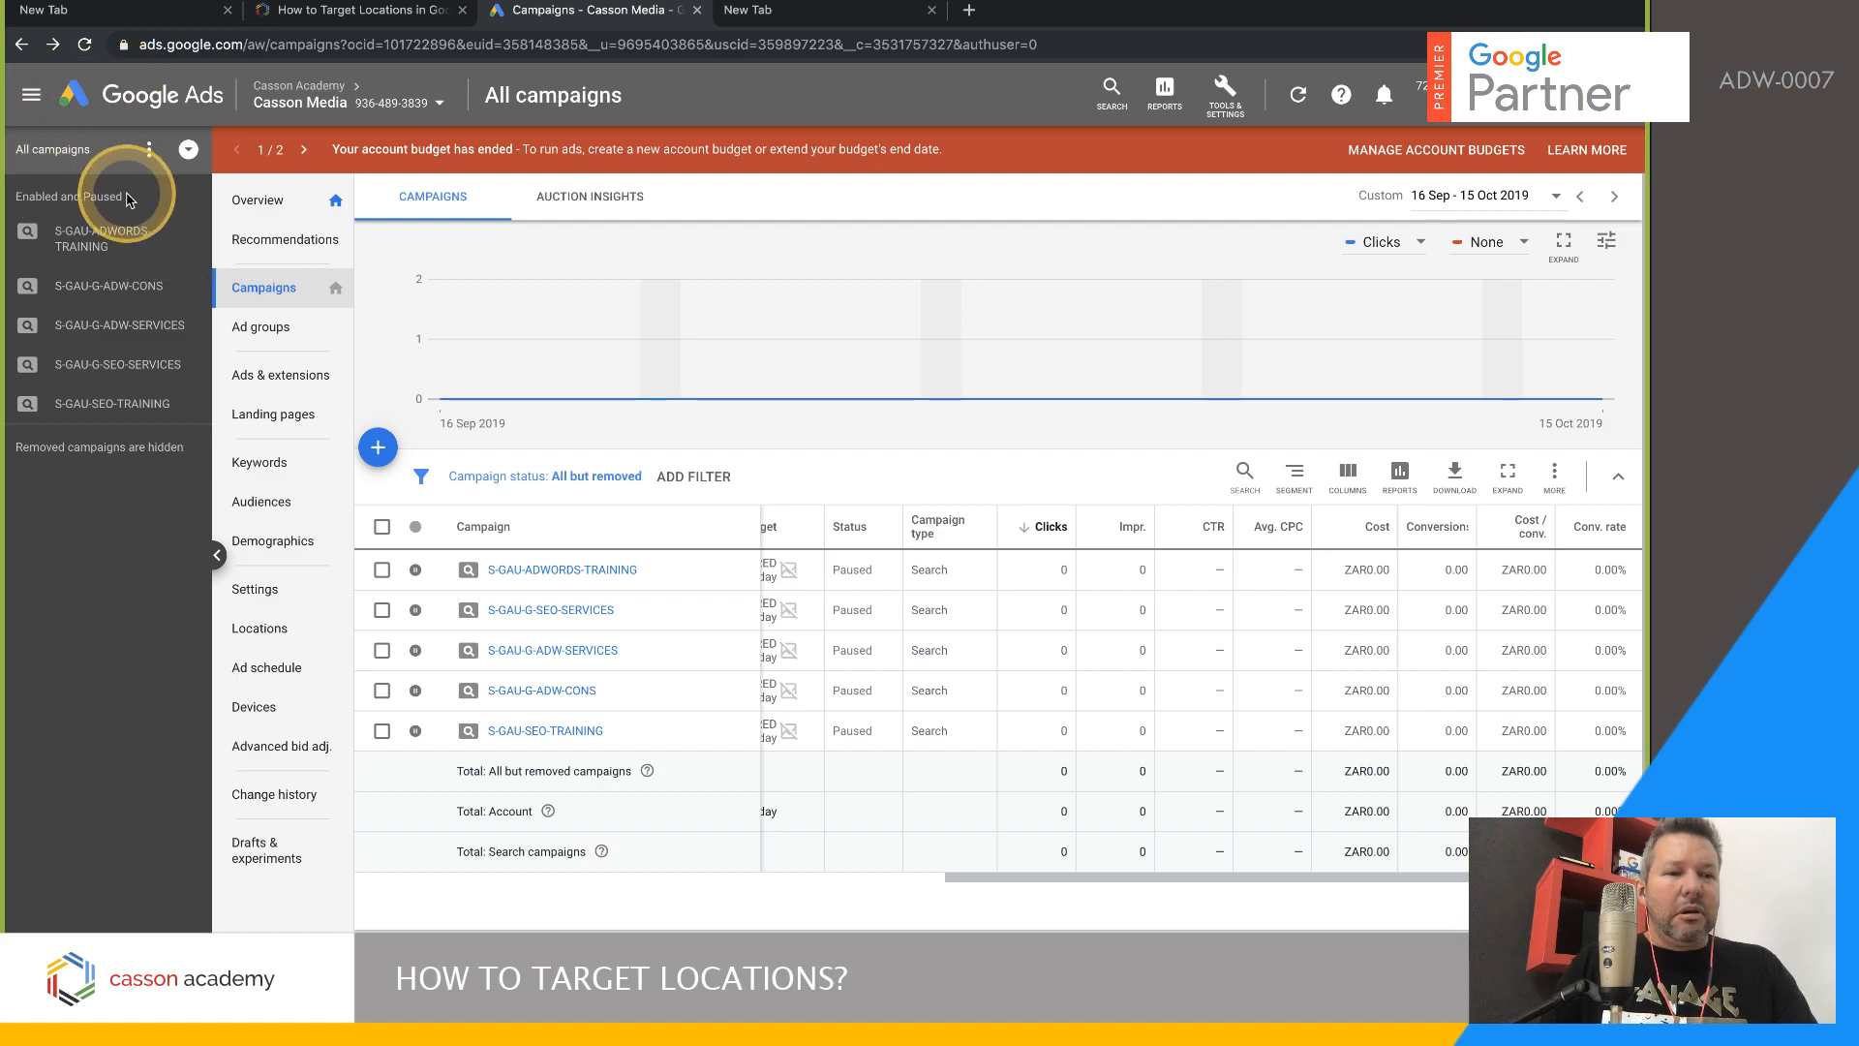
click(126, 245)
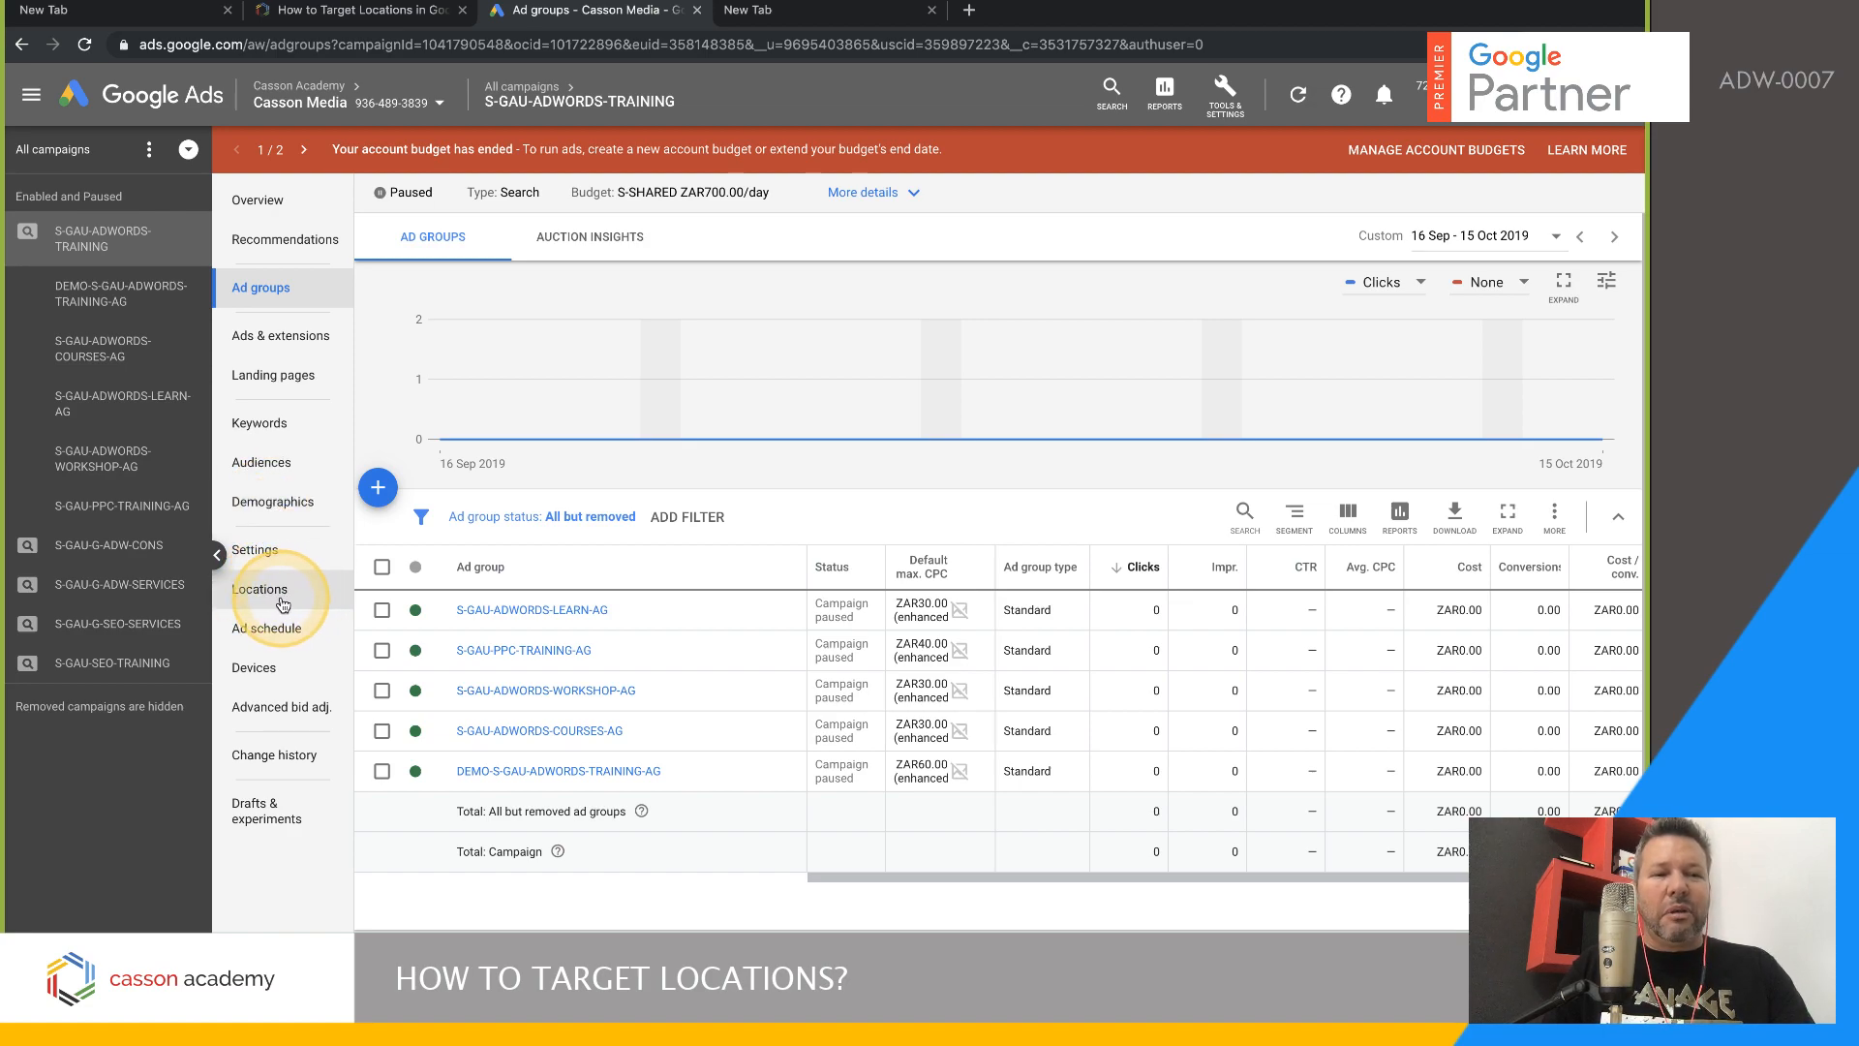
- Compare the options available for the DEMO-S-GAU-ADWORDS-TRAINING-AG ad group with those of its parent campaign
click(126, 289)
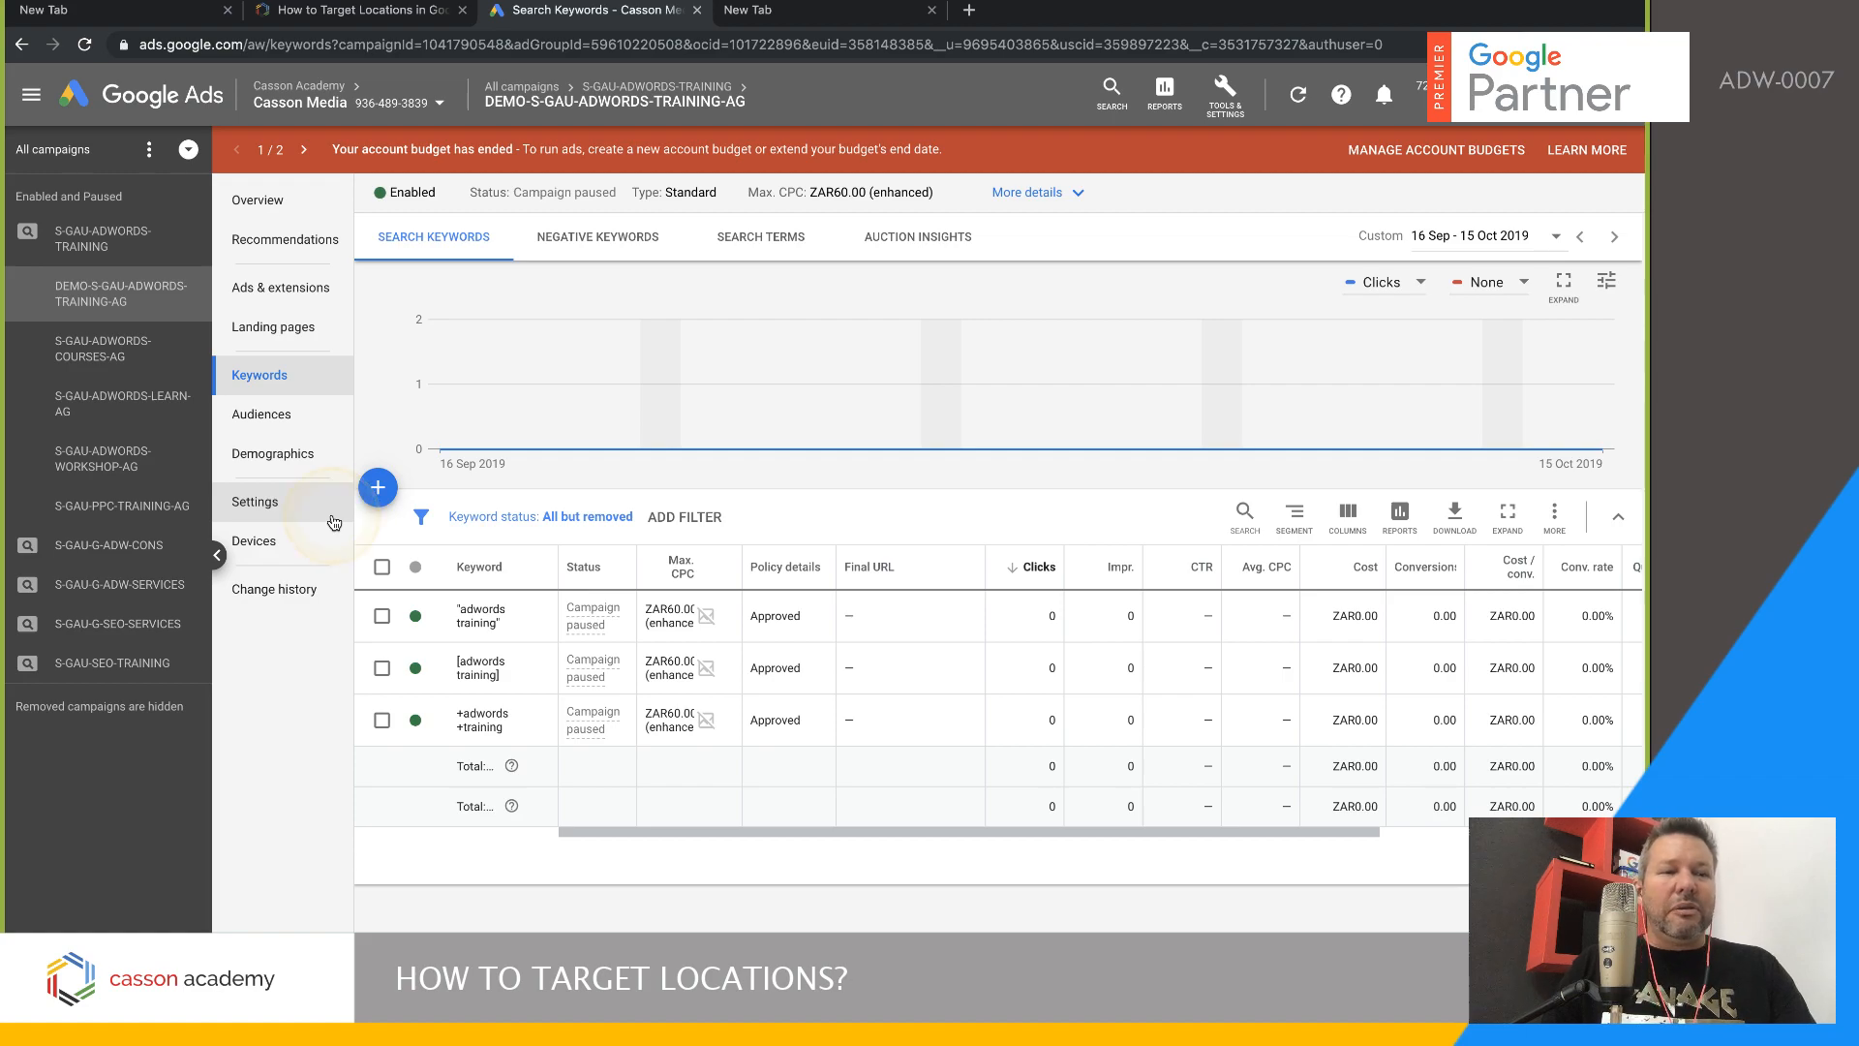
click(141, 250)
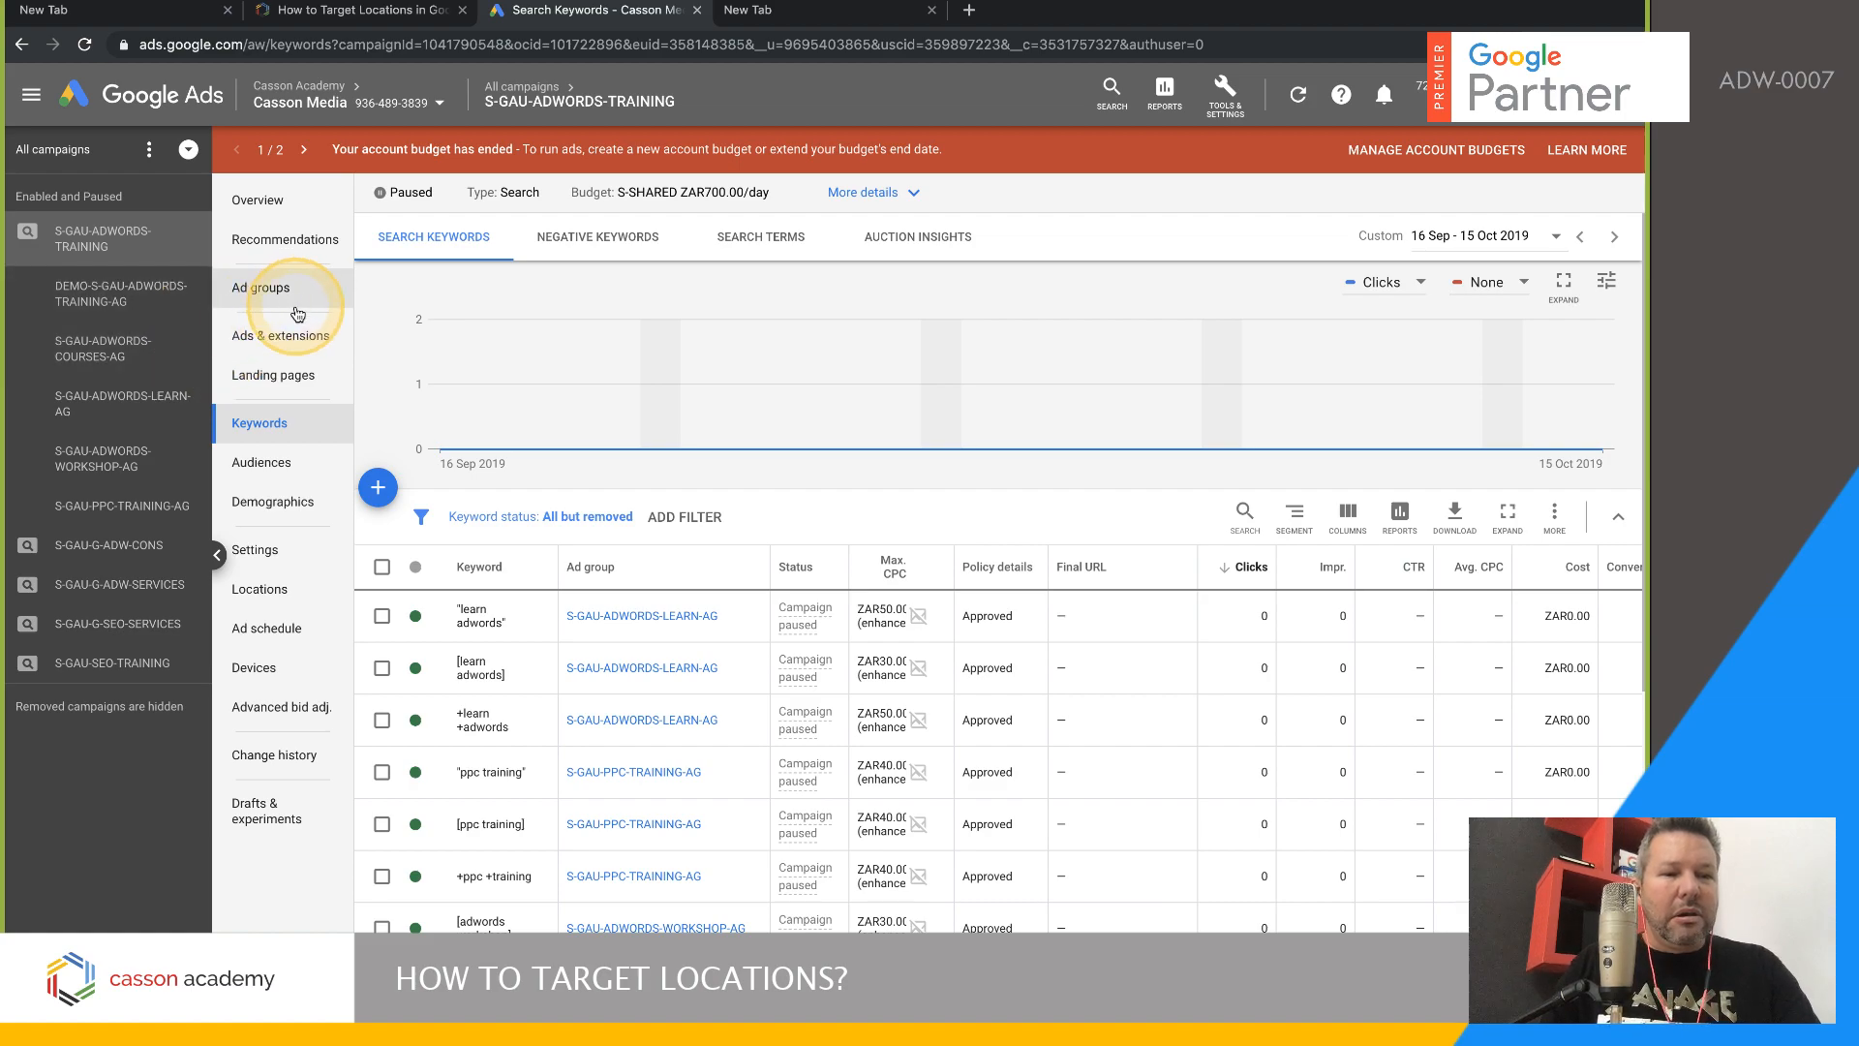
click(118, 237)
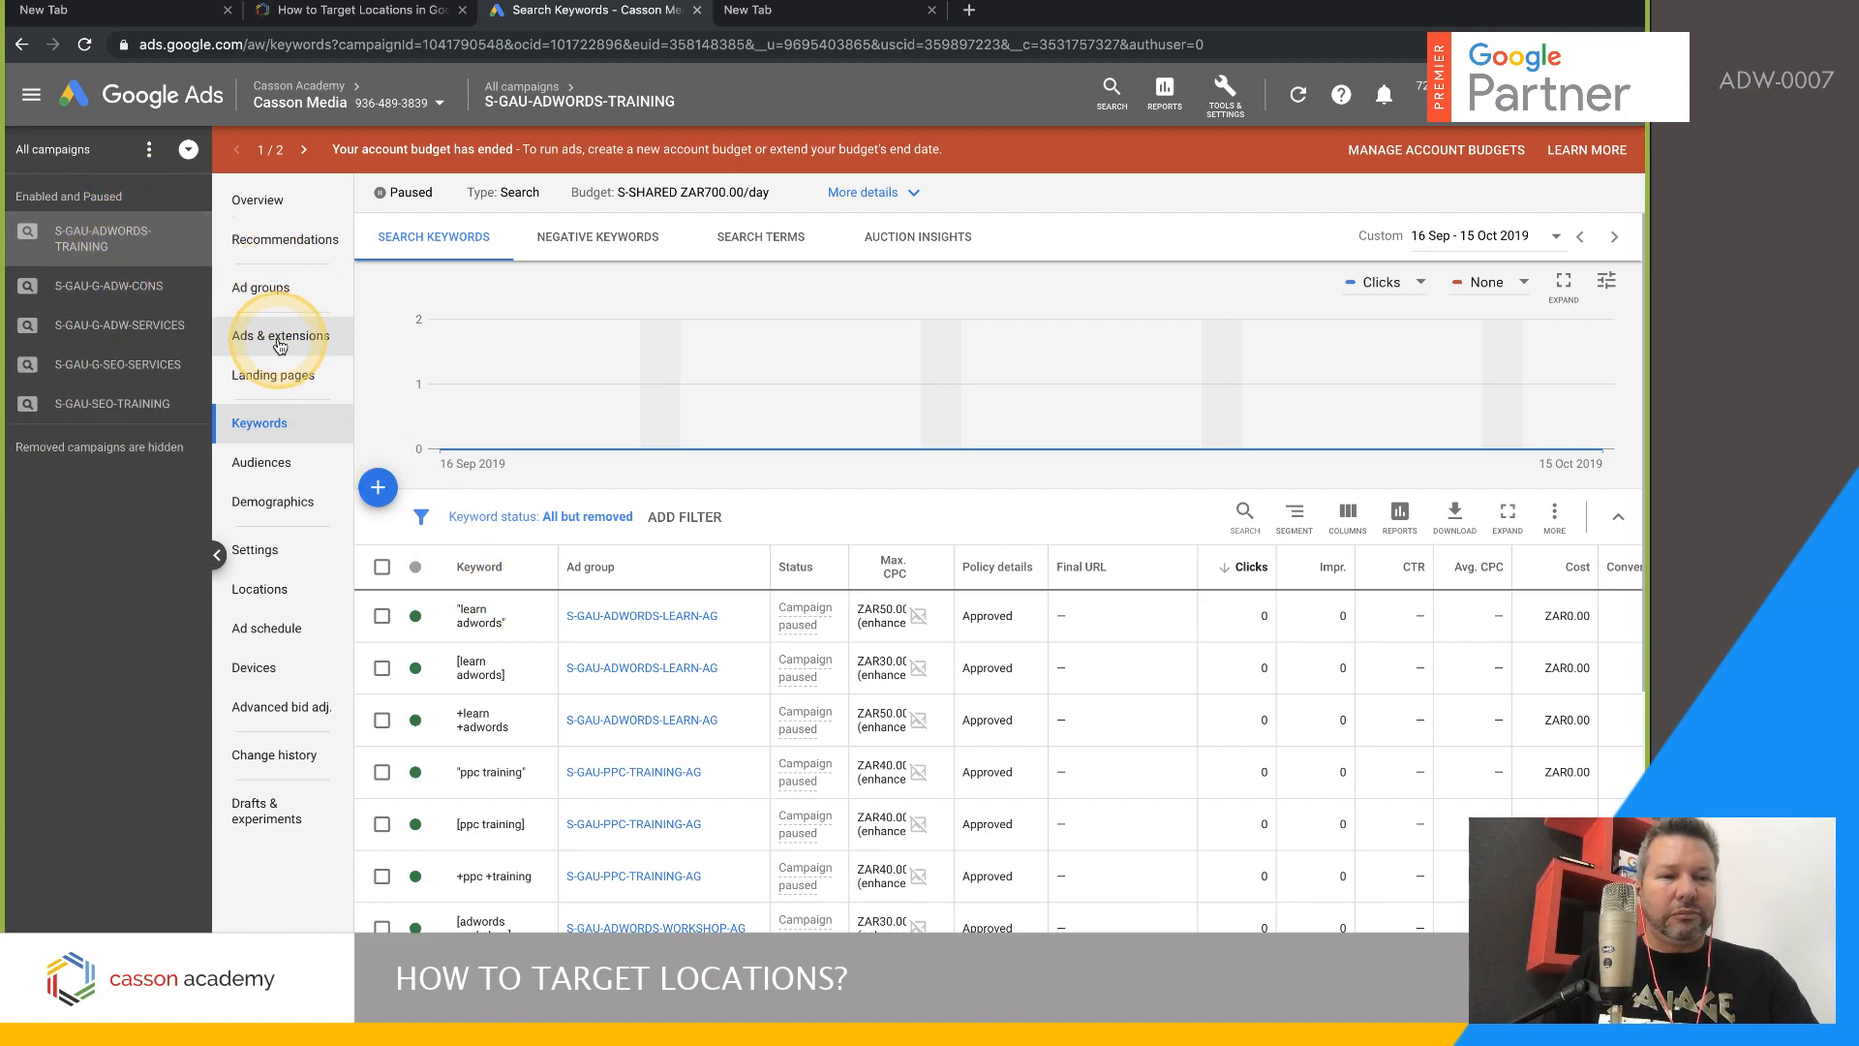
click(102, 247)
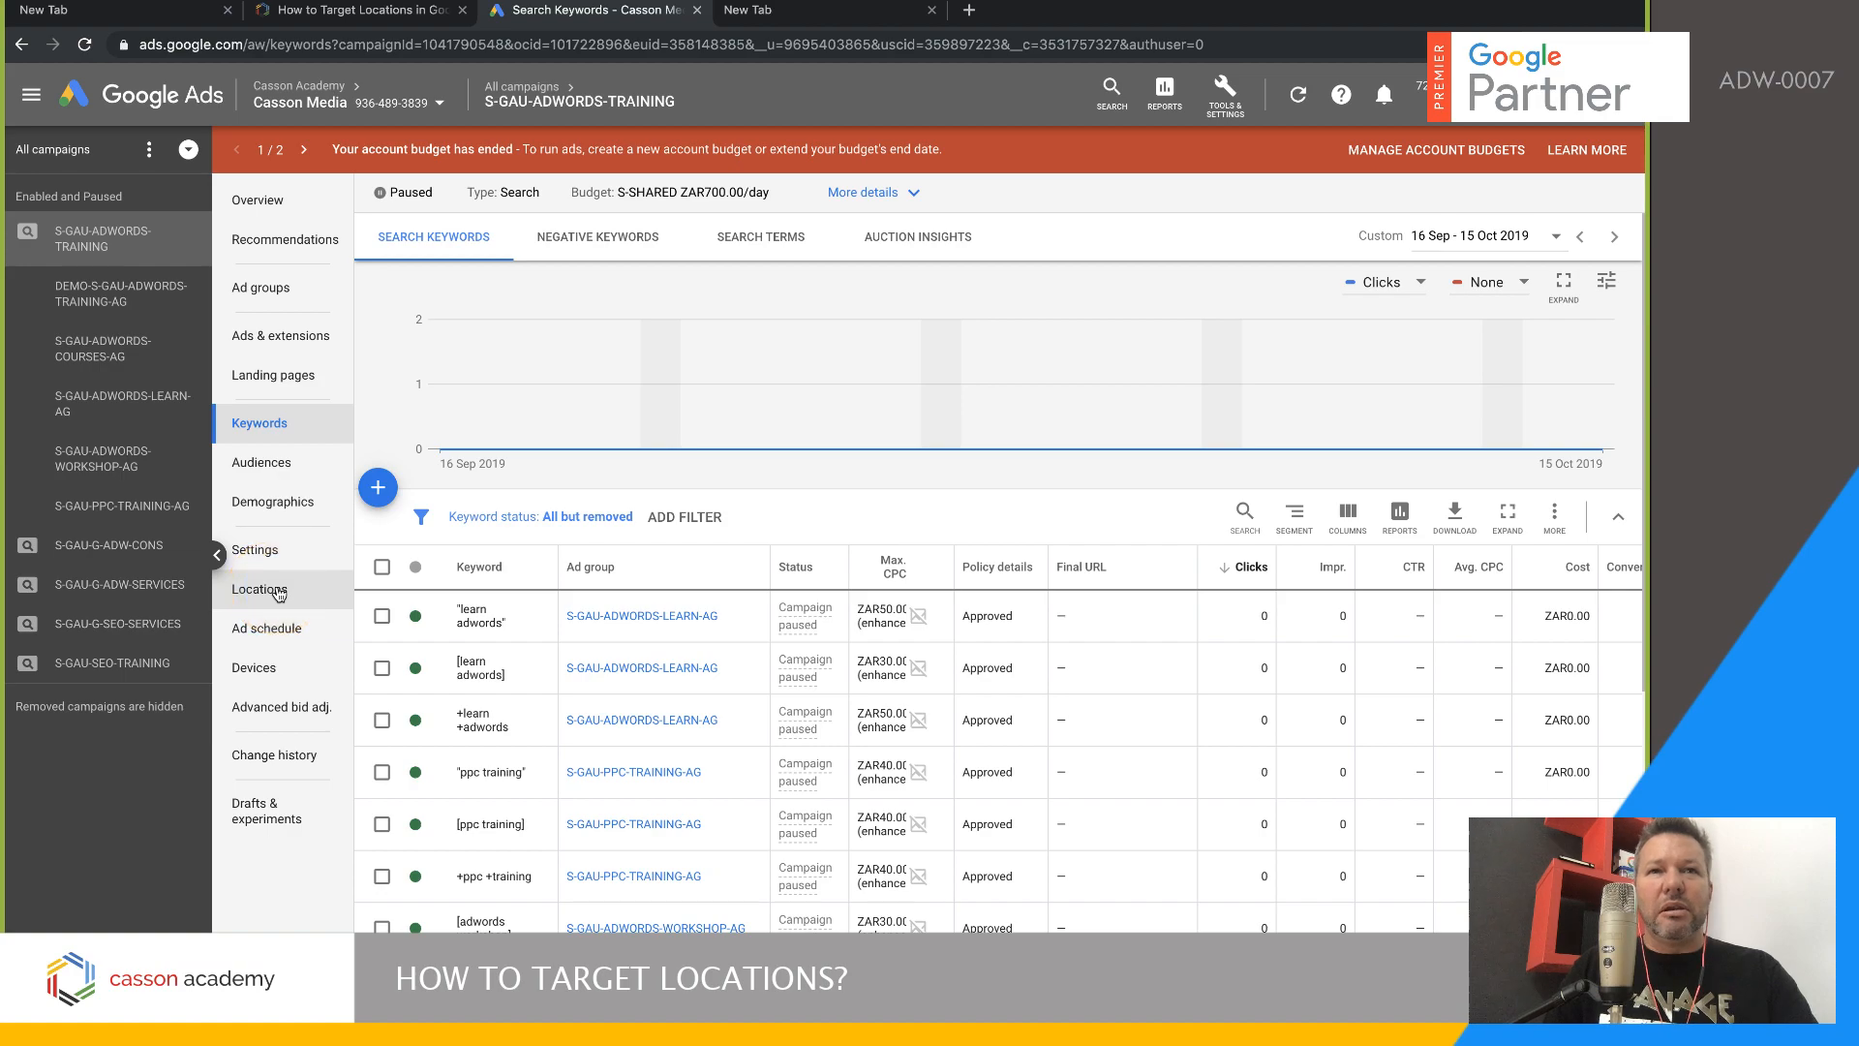
- Open the location settings of the S-GAU-ADWORDS-TRAINING campaign and remove all its targeted locations
click(264, 551)
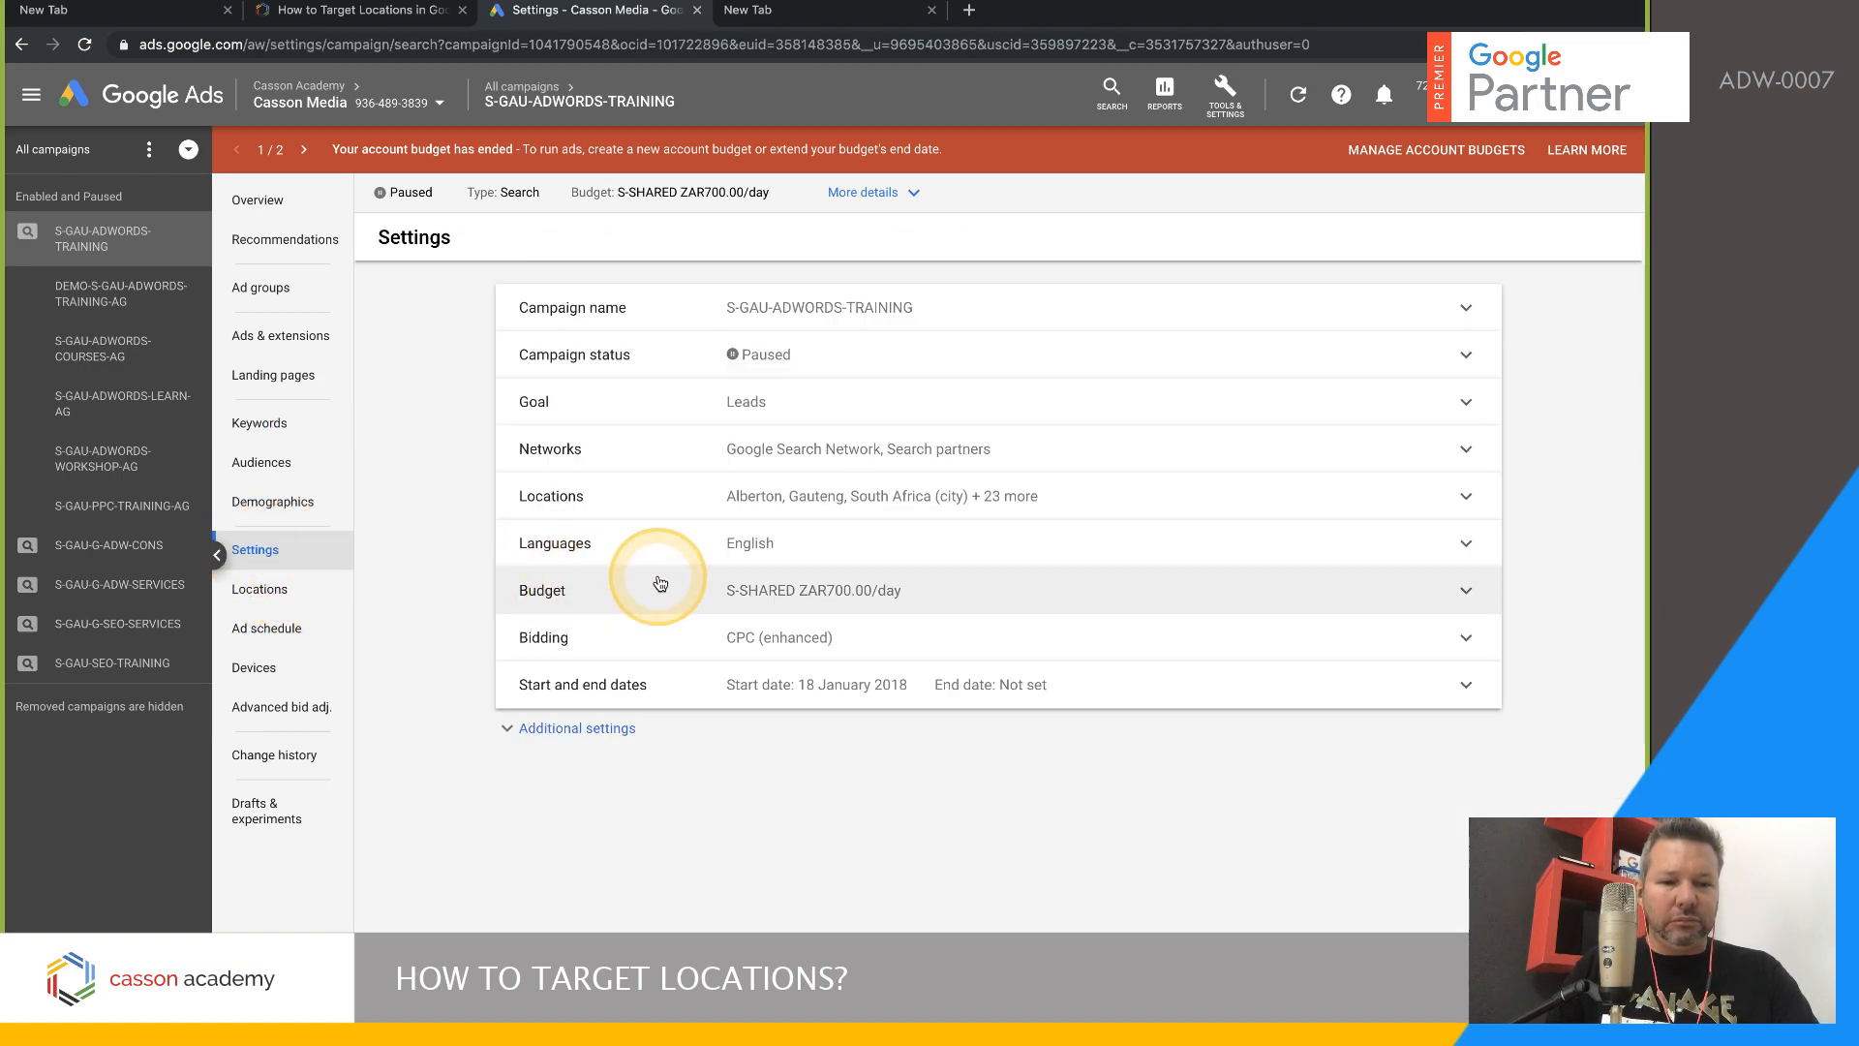
click(703, 320)
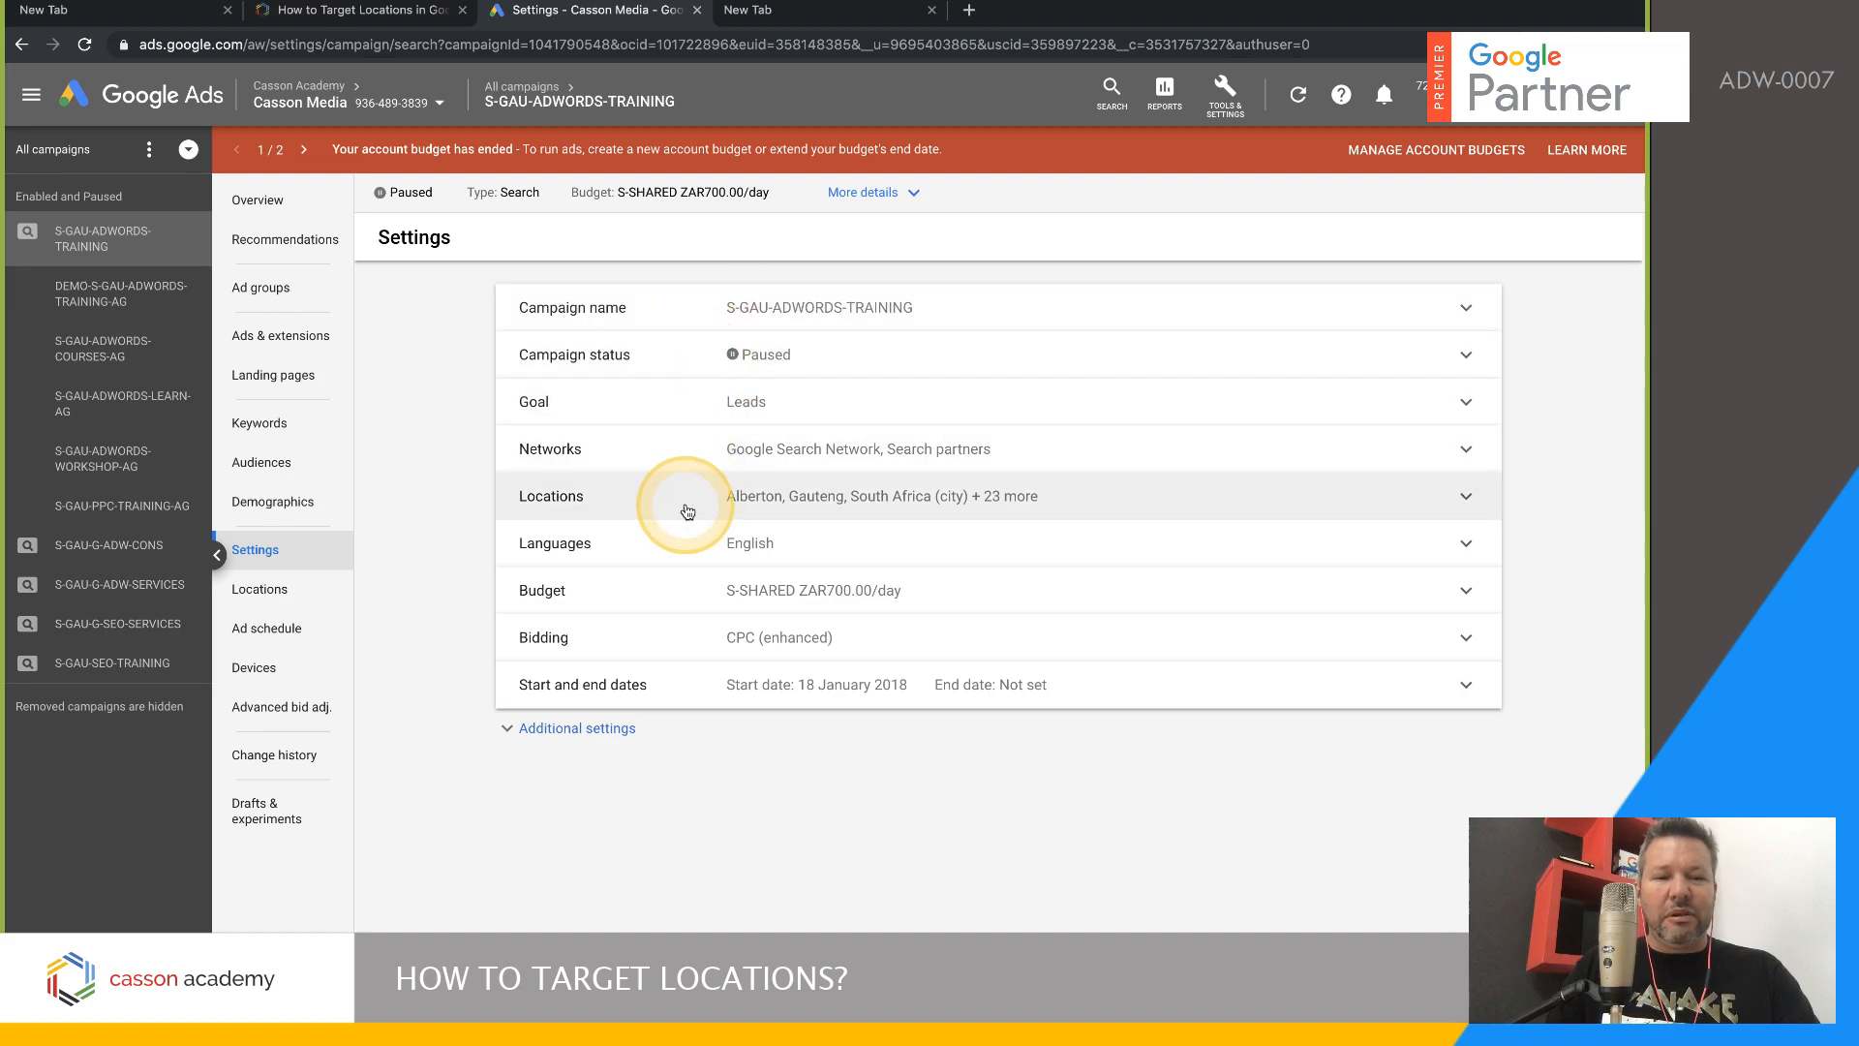
click(803, 510)
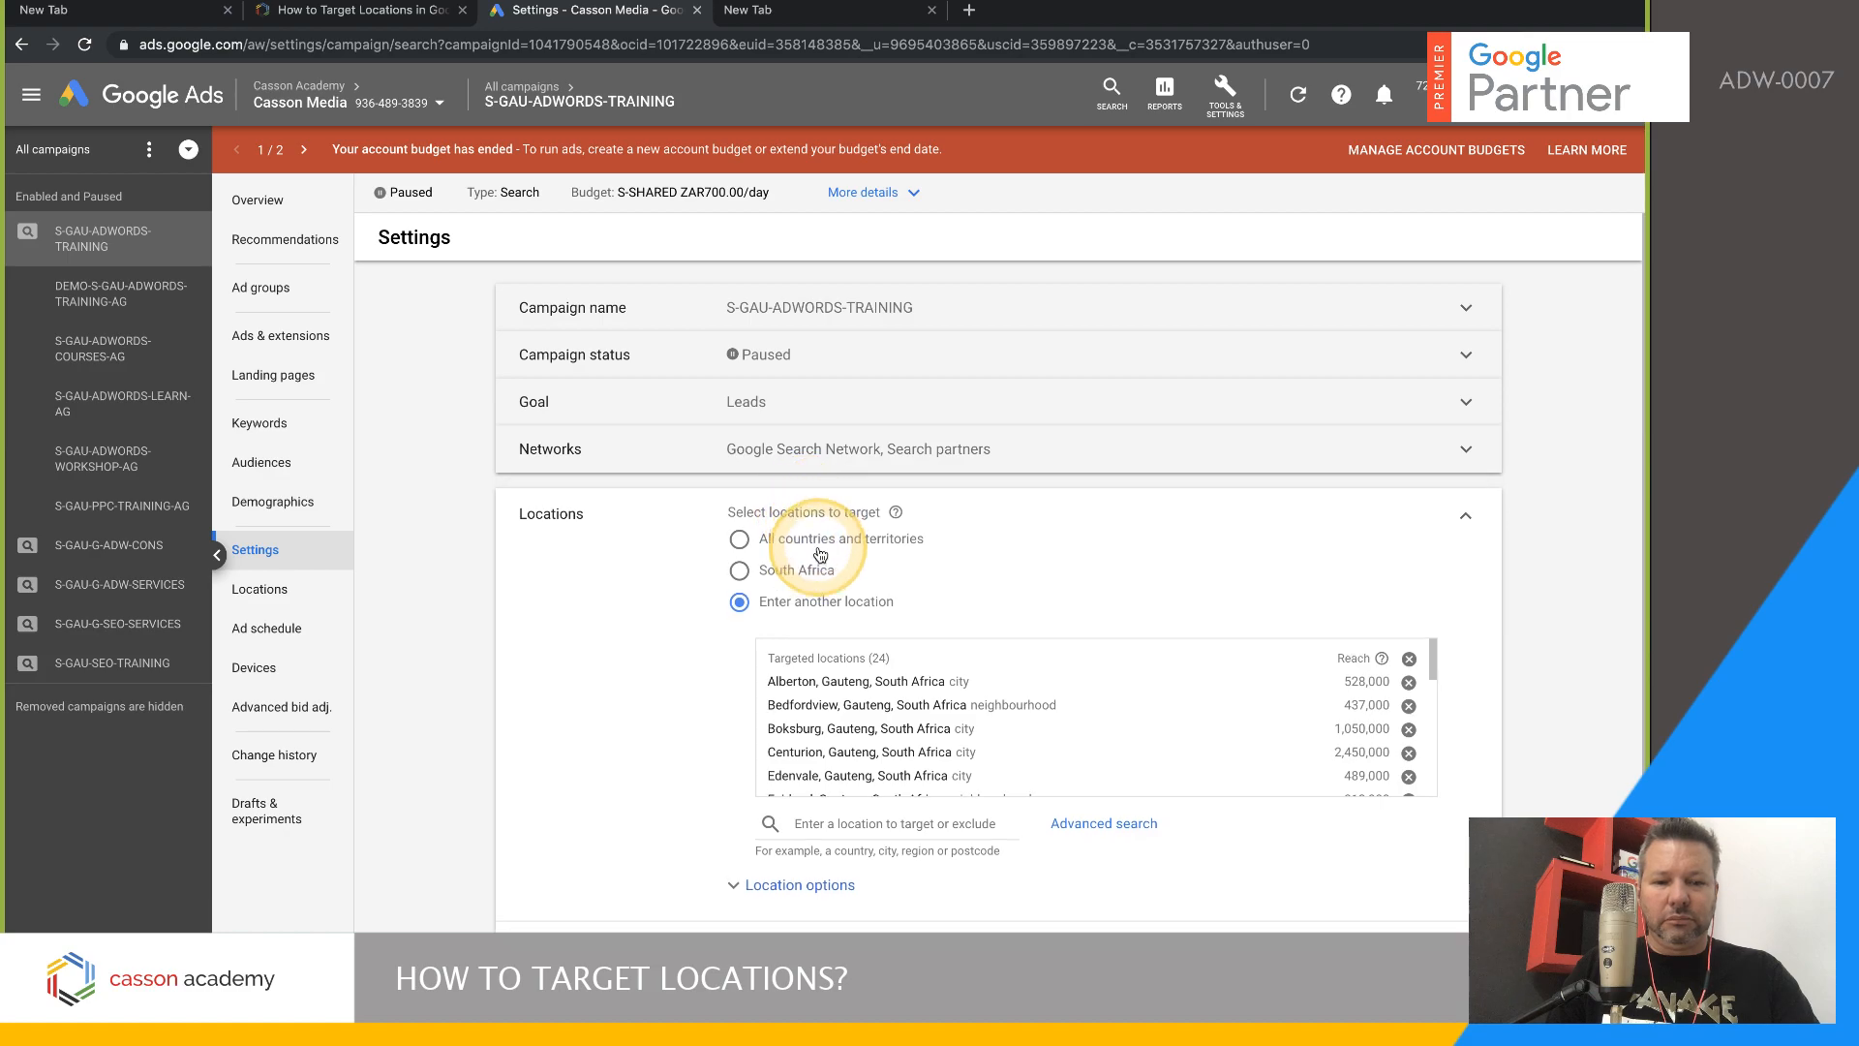
scroll(852, 581, down, 2)
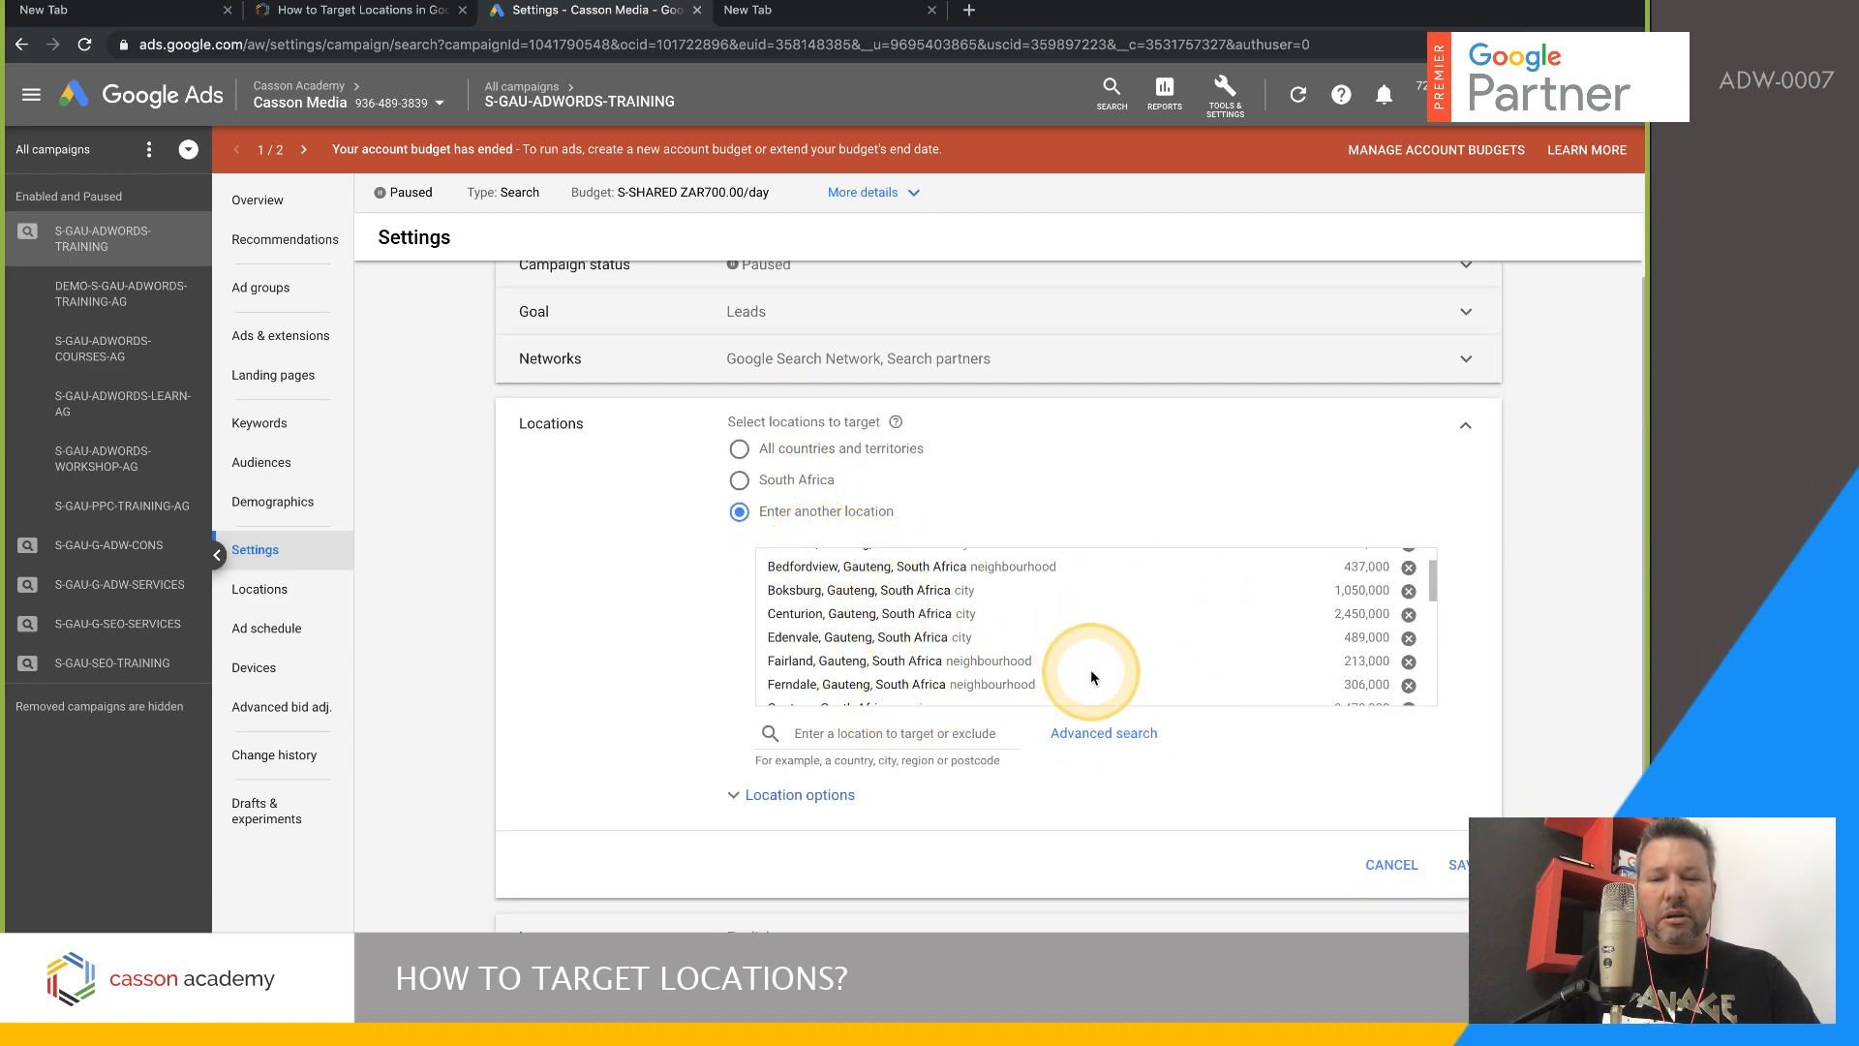
scroll(1092, 675, up, 3)
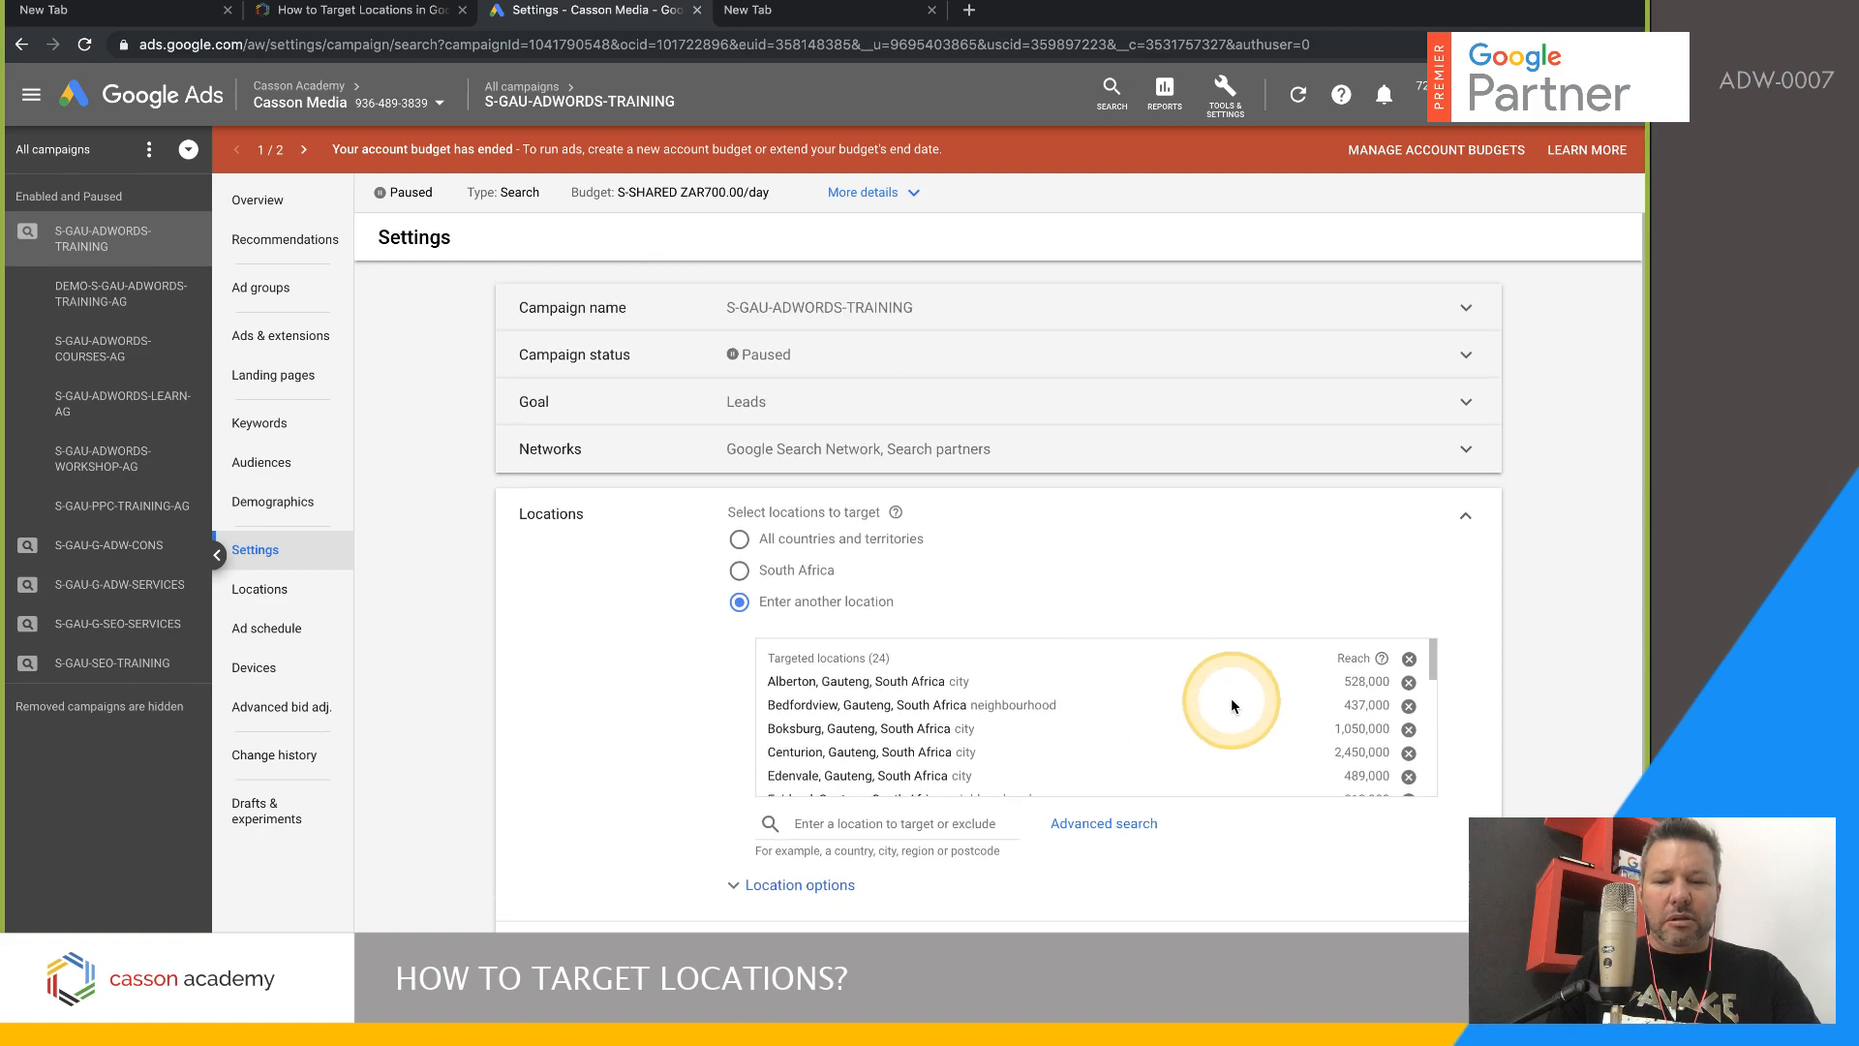
click(1409, 660)
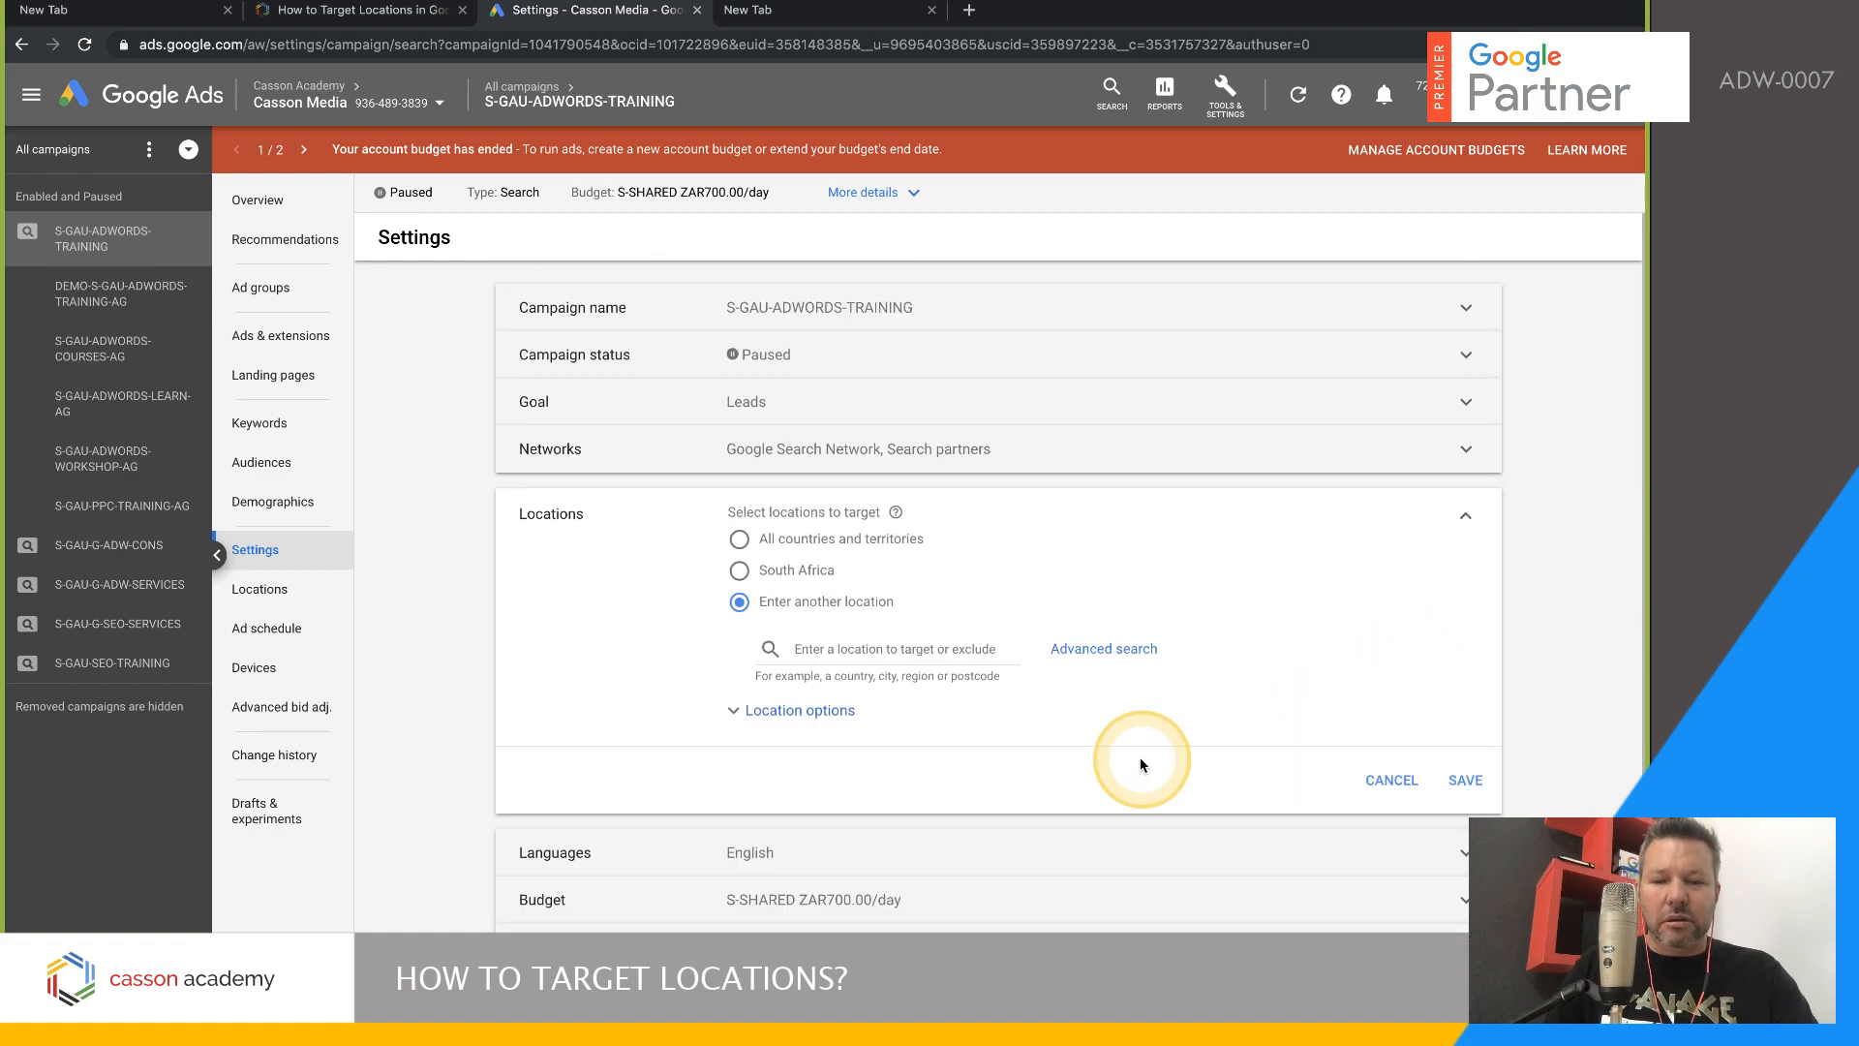
- Find Bryanston, Gauteng, South Africa in the advanced location search and add it as a targeted location
click(1078, 649)
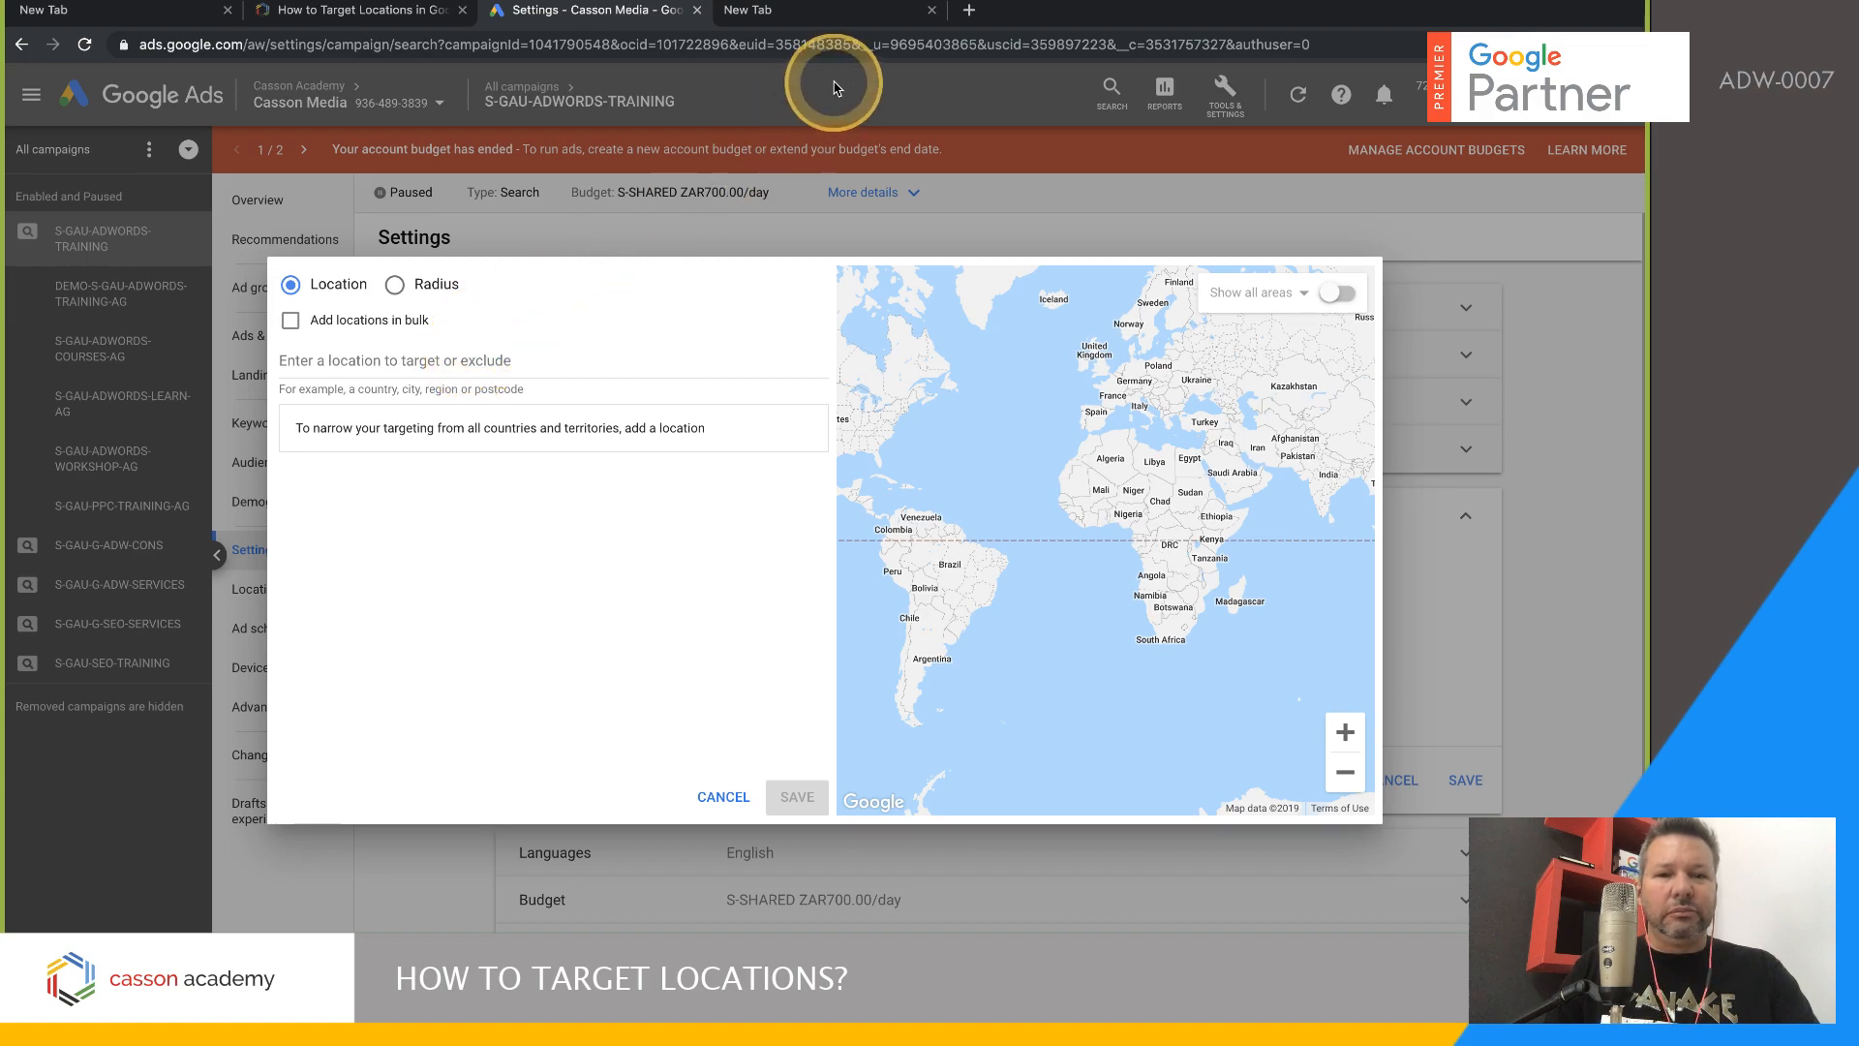
click(349, 357)
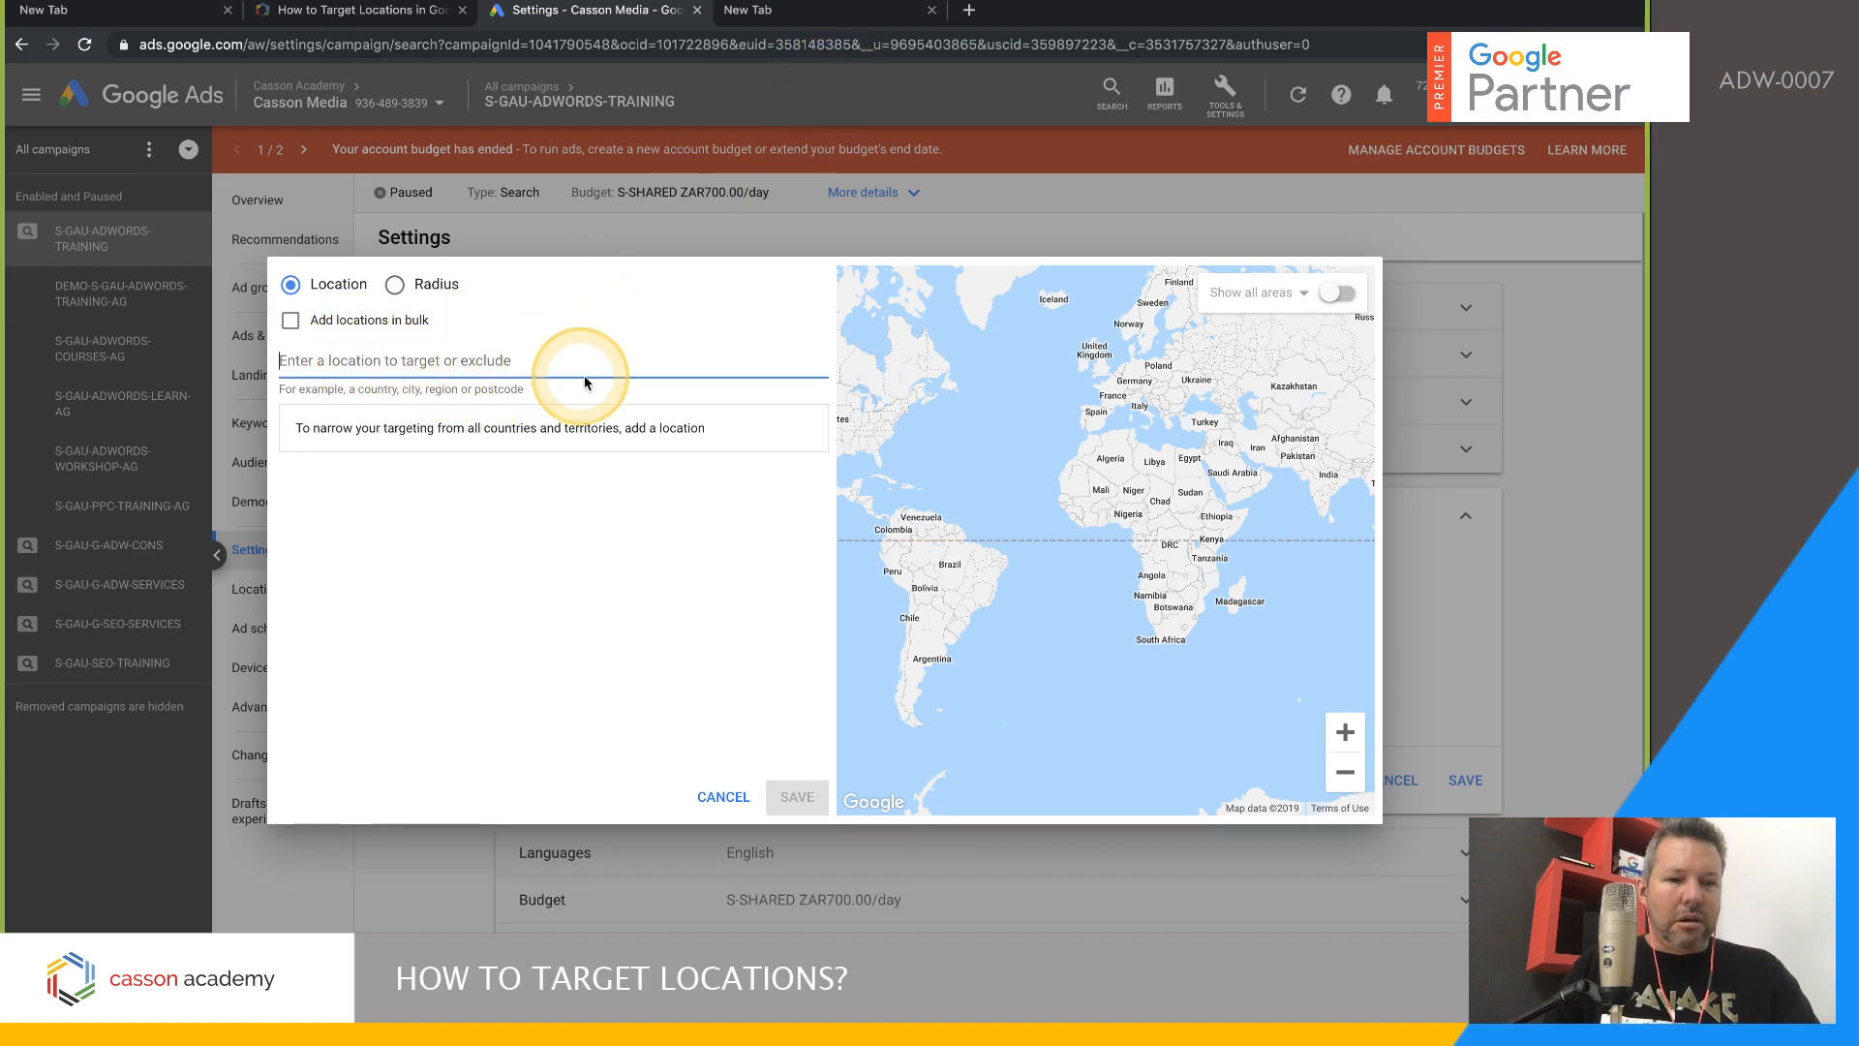
click(372, 362)
text(Bryan)
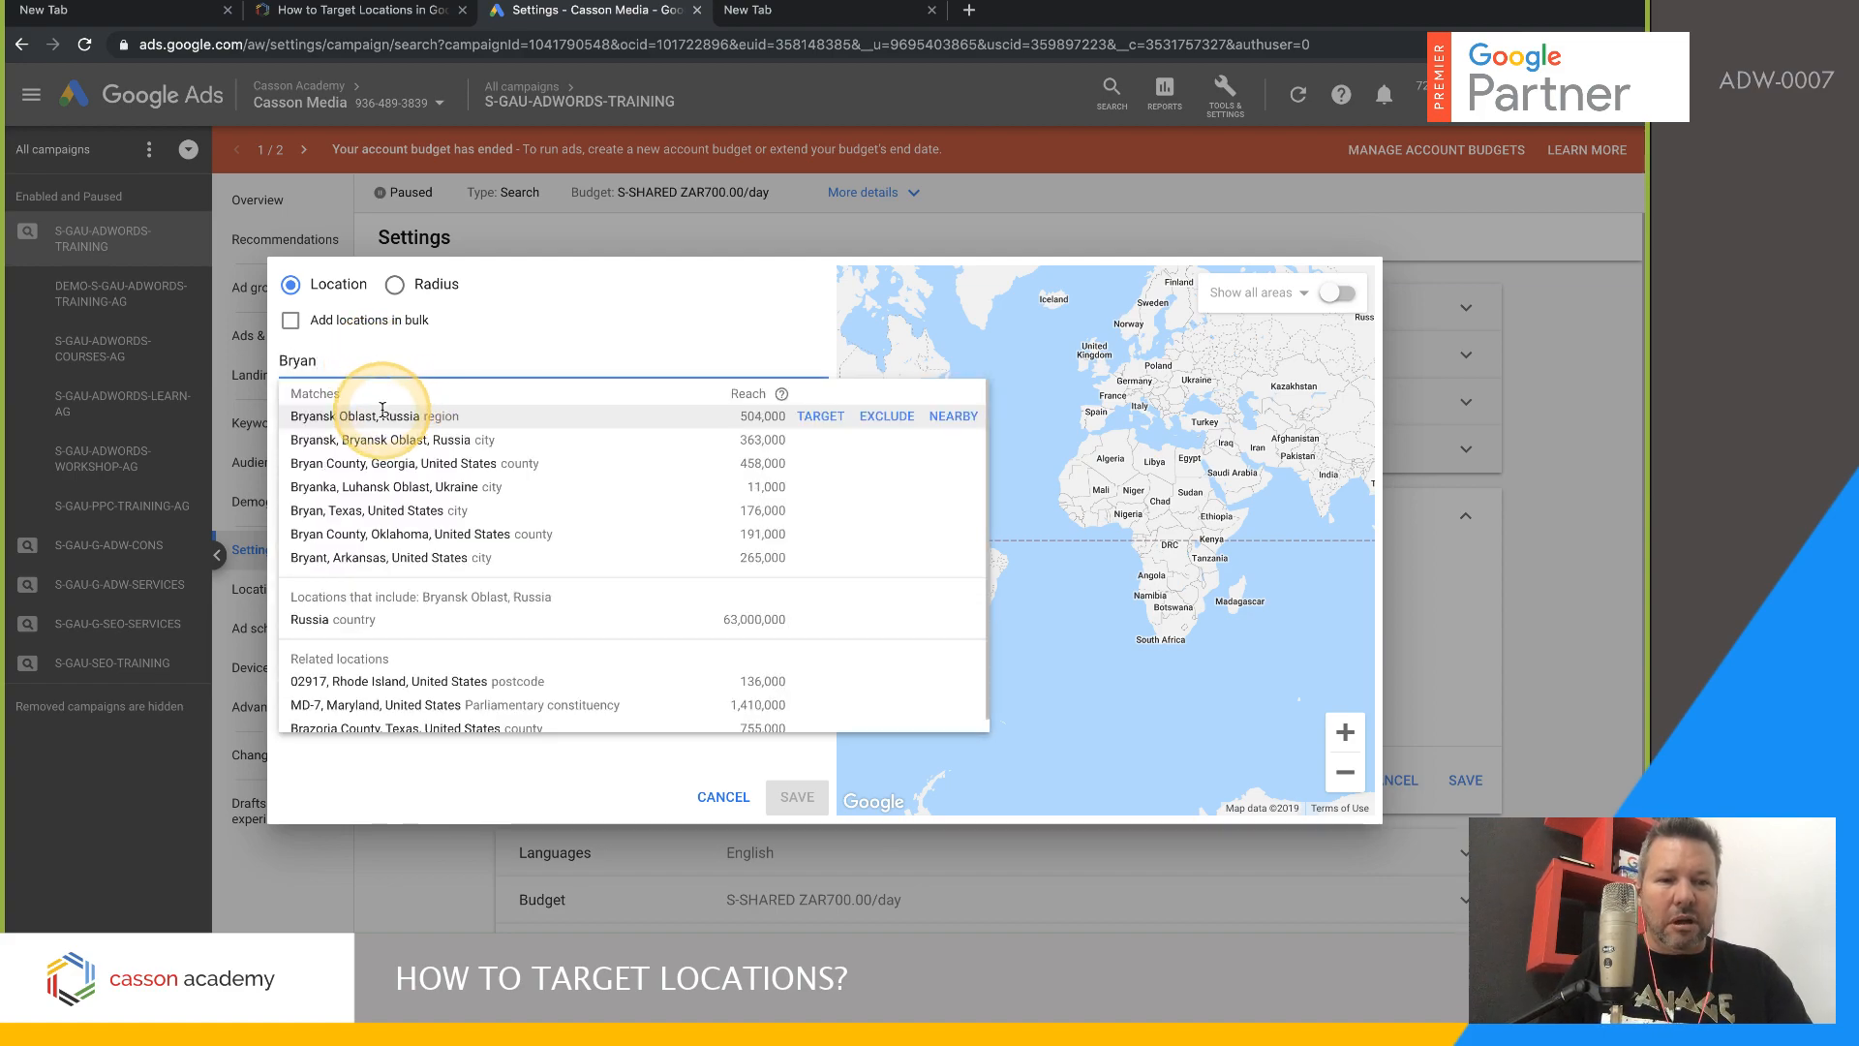
text(st)
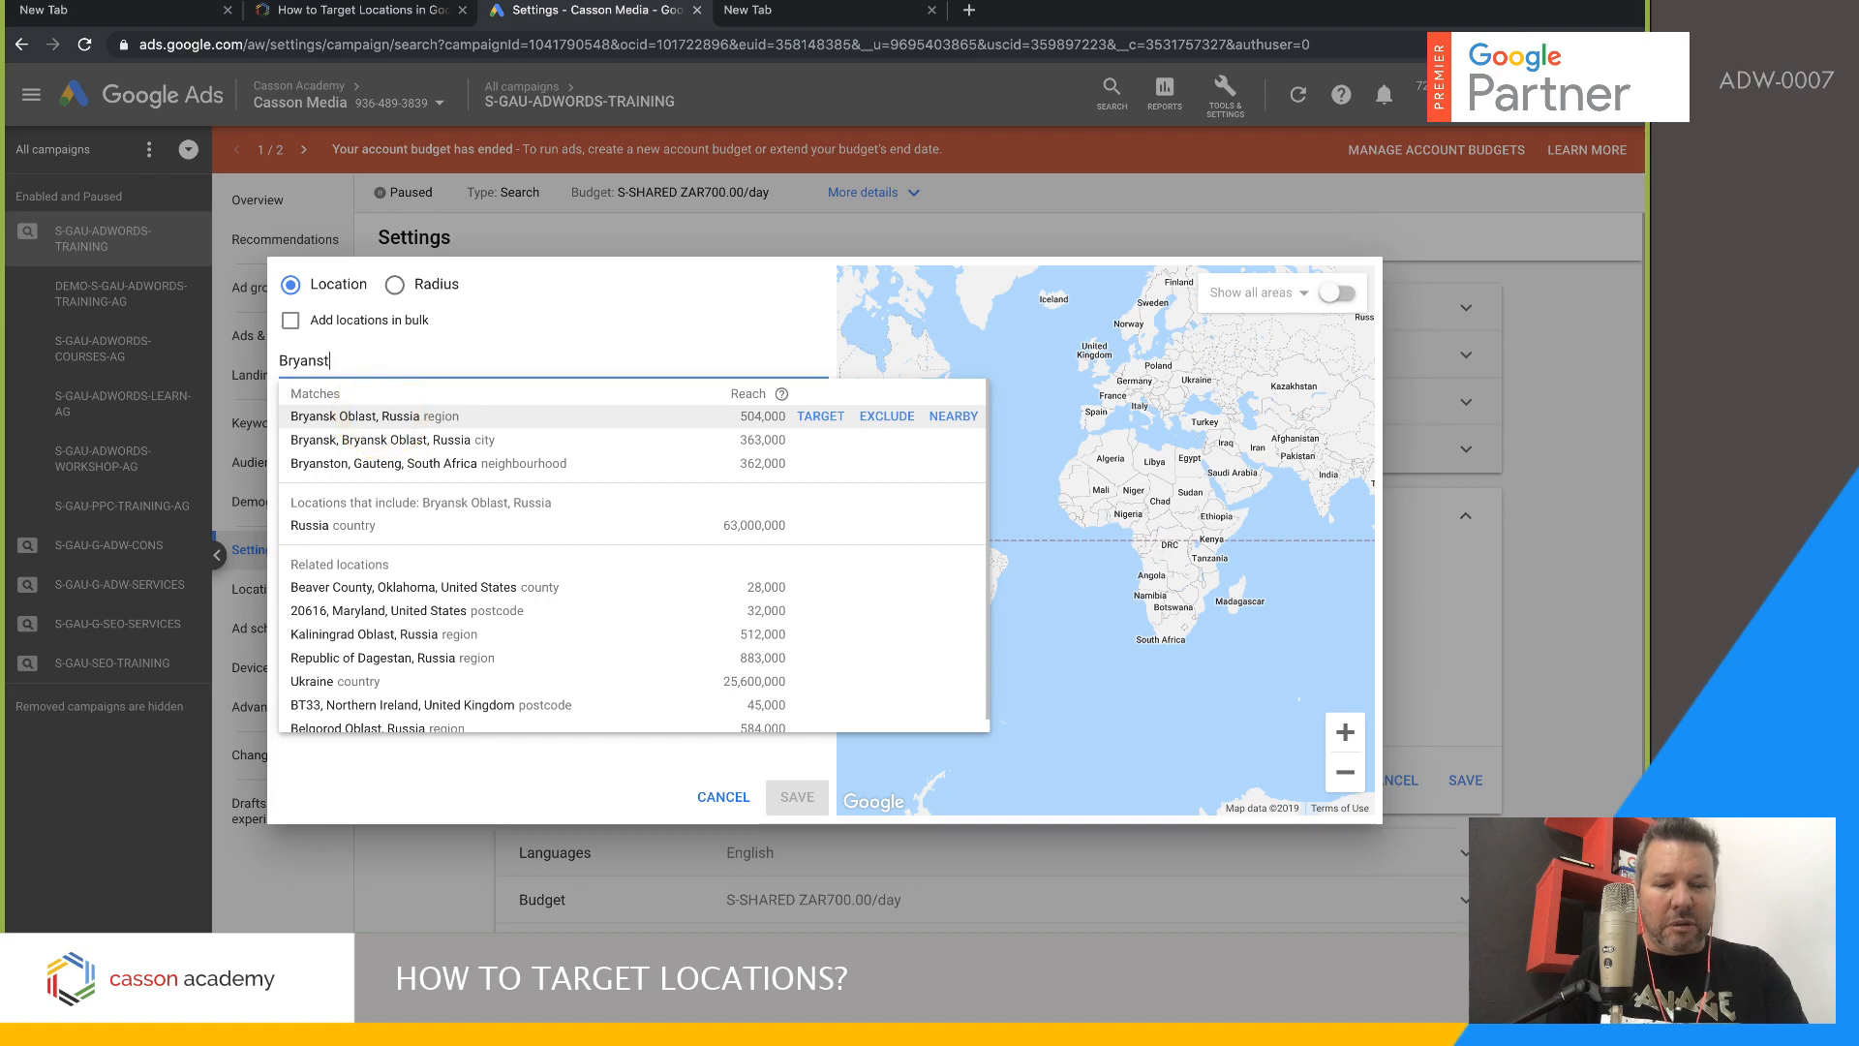
text(on)
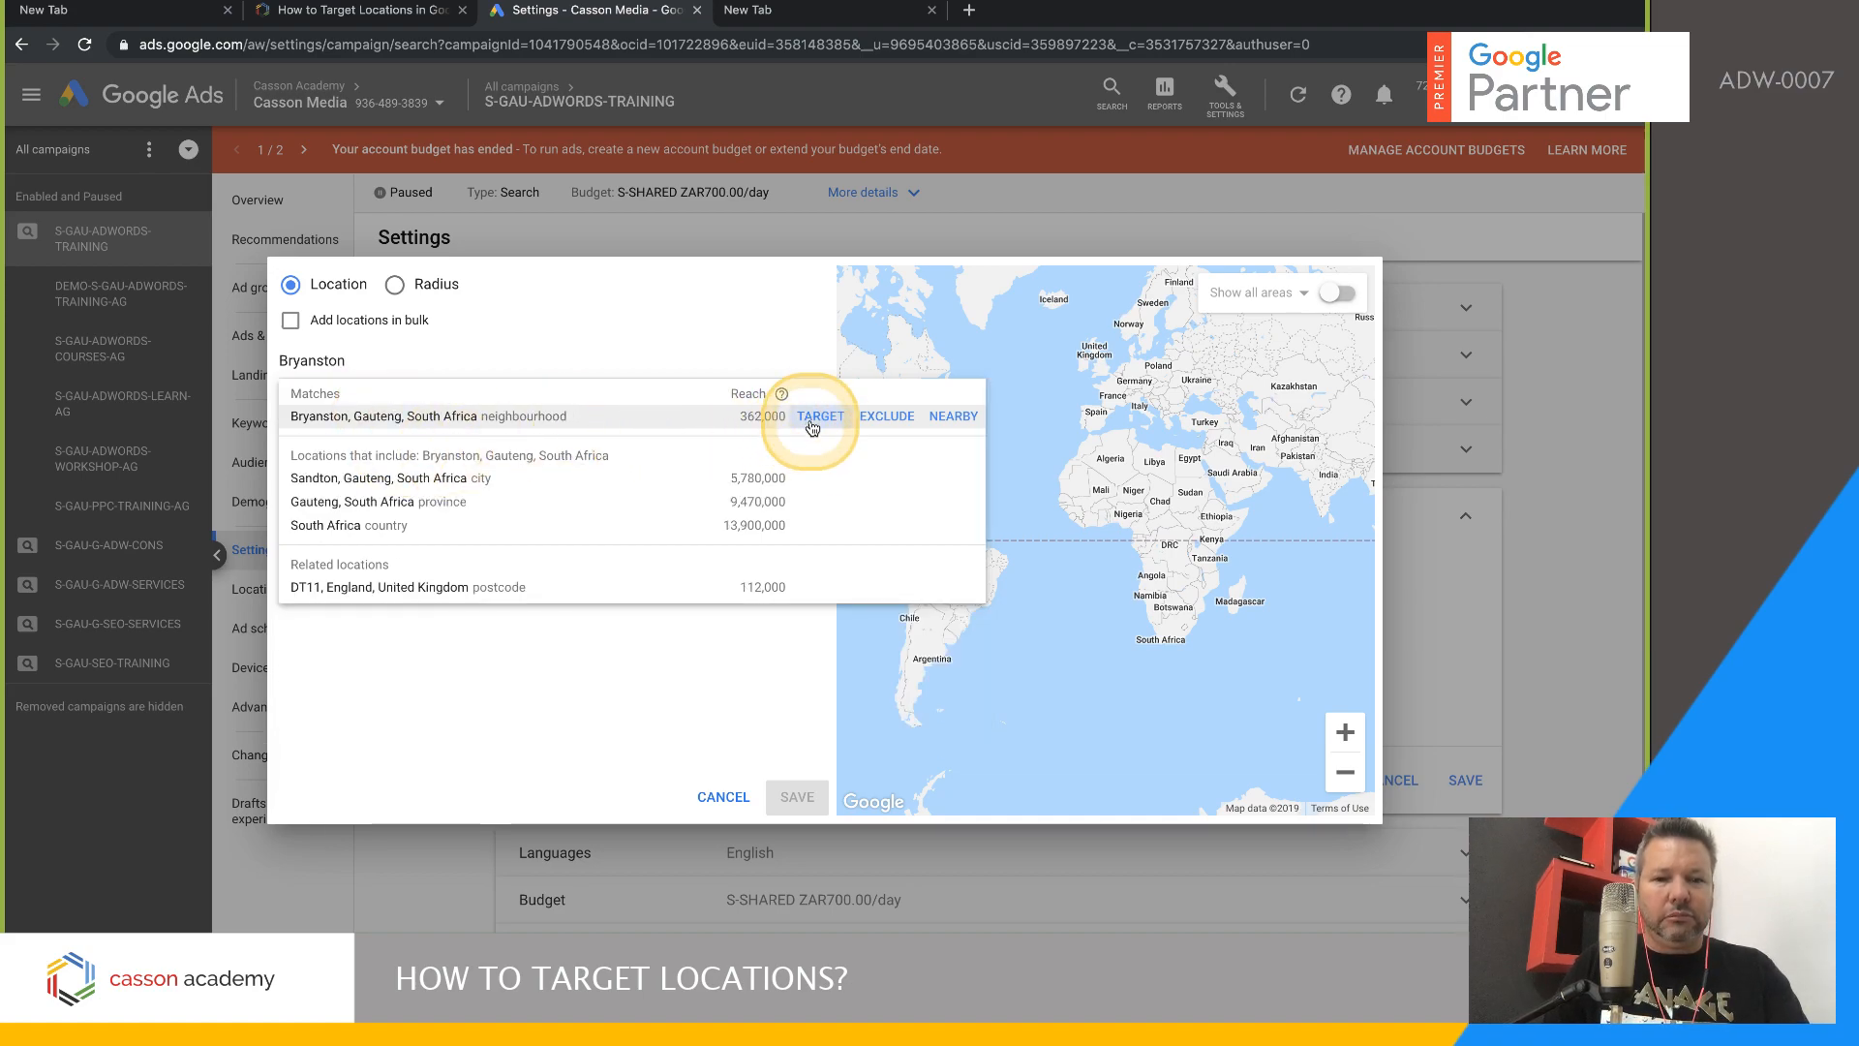
click(812, 424)
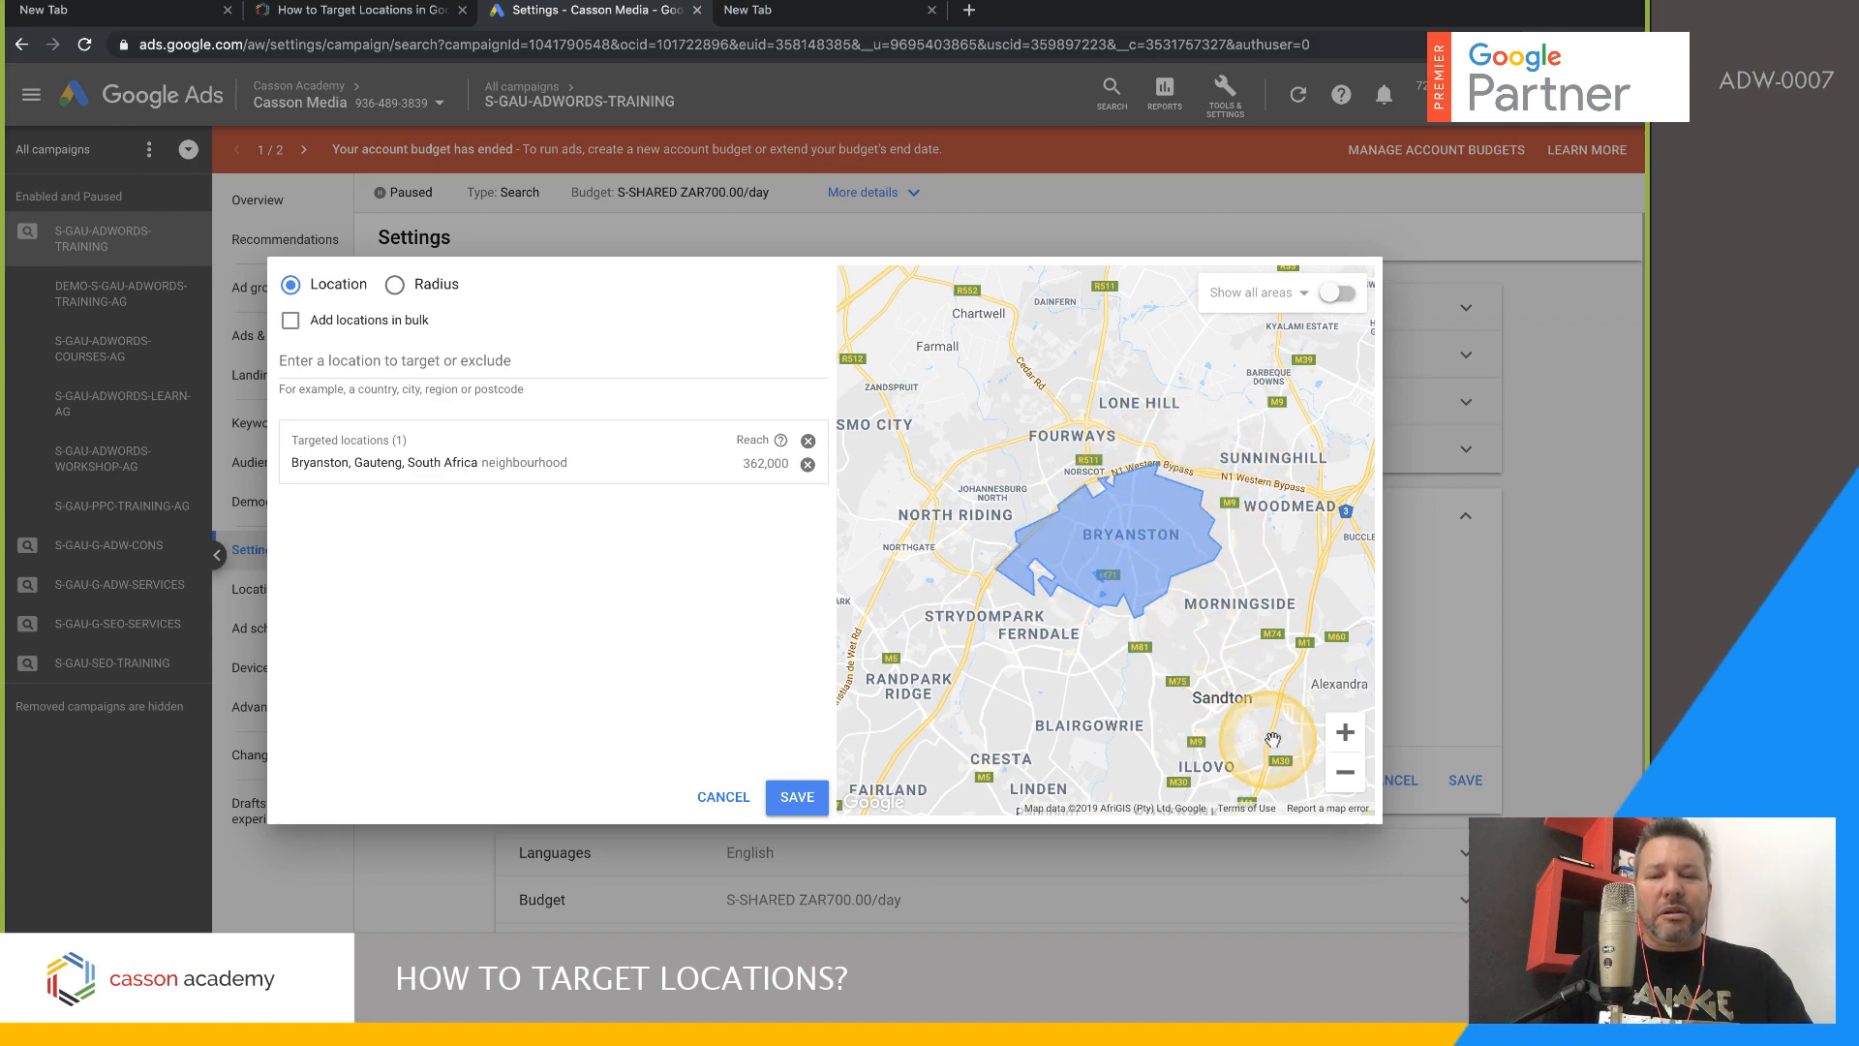
- Examine the Bryanston area and its surroundings on the map, including the targeting options offered for it
drag(1153, 656, 1126, 724)
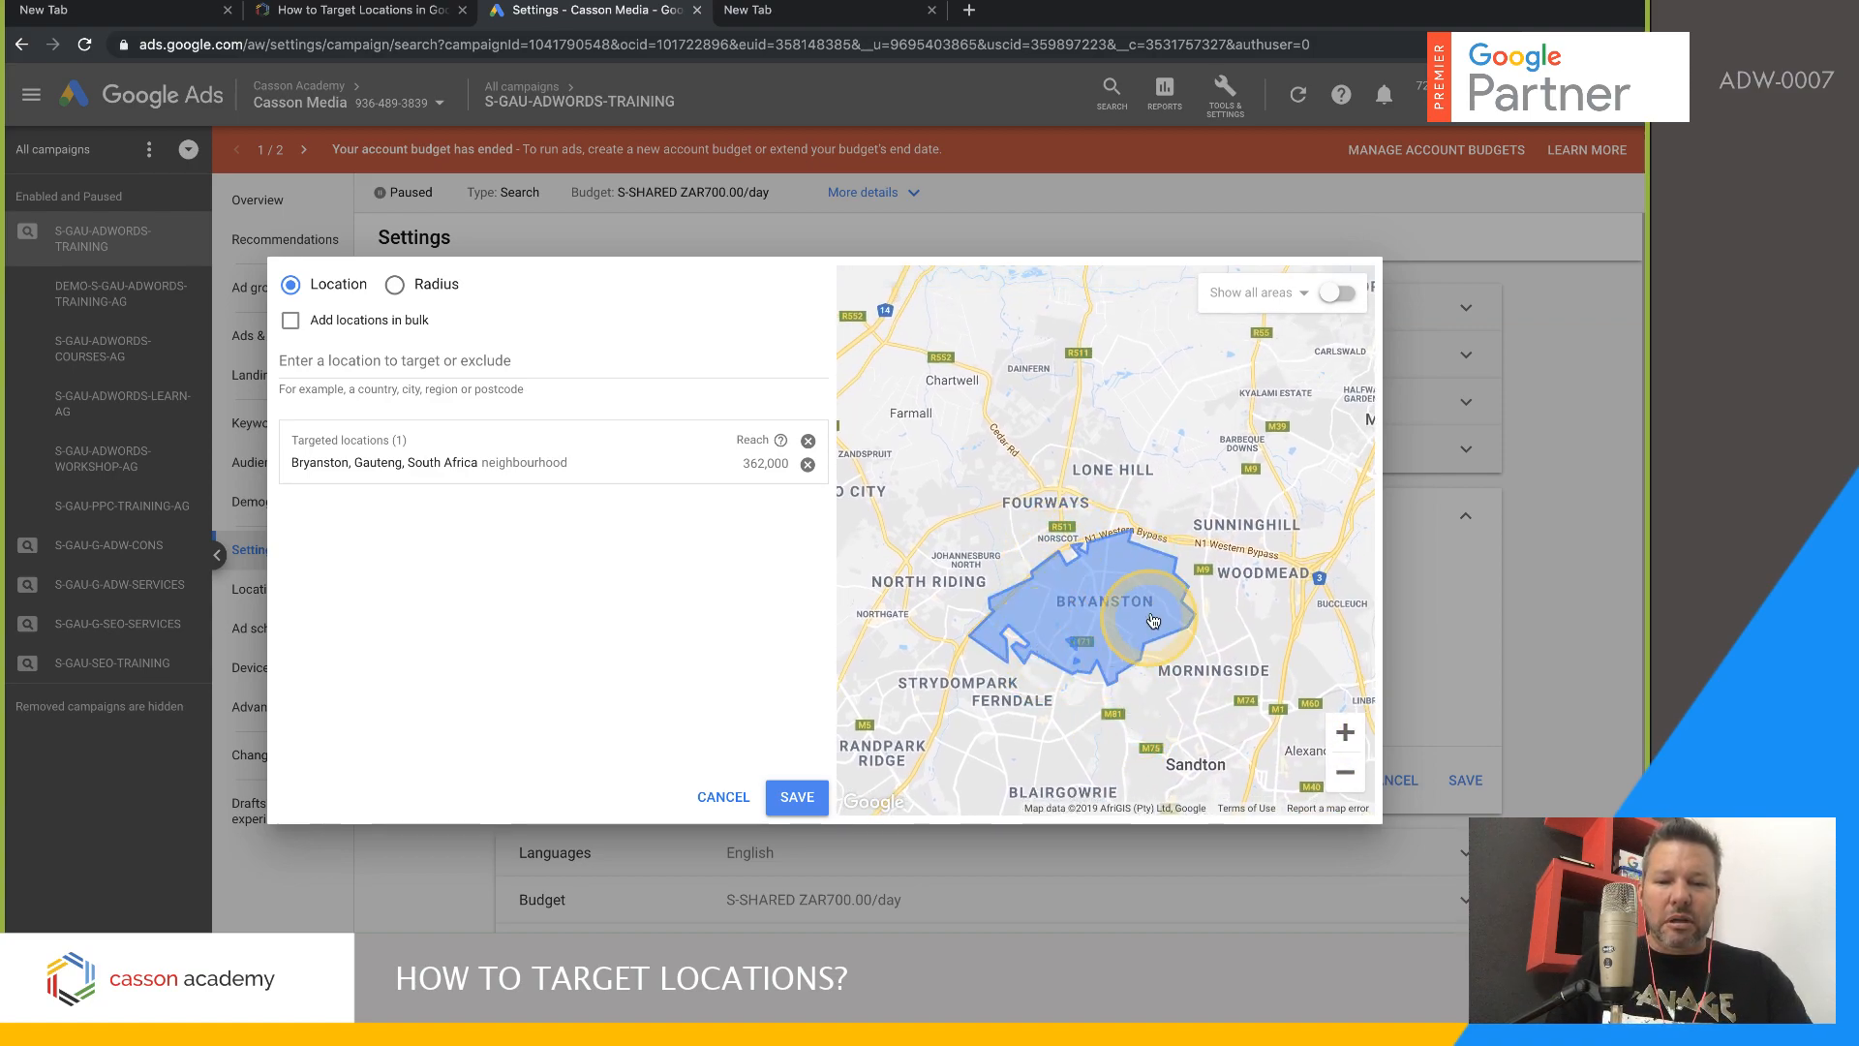
click(1345, 774)
click(1345, 775)
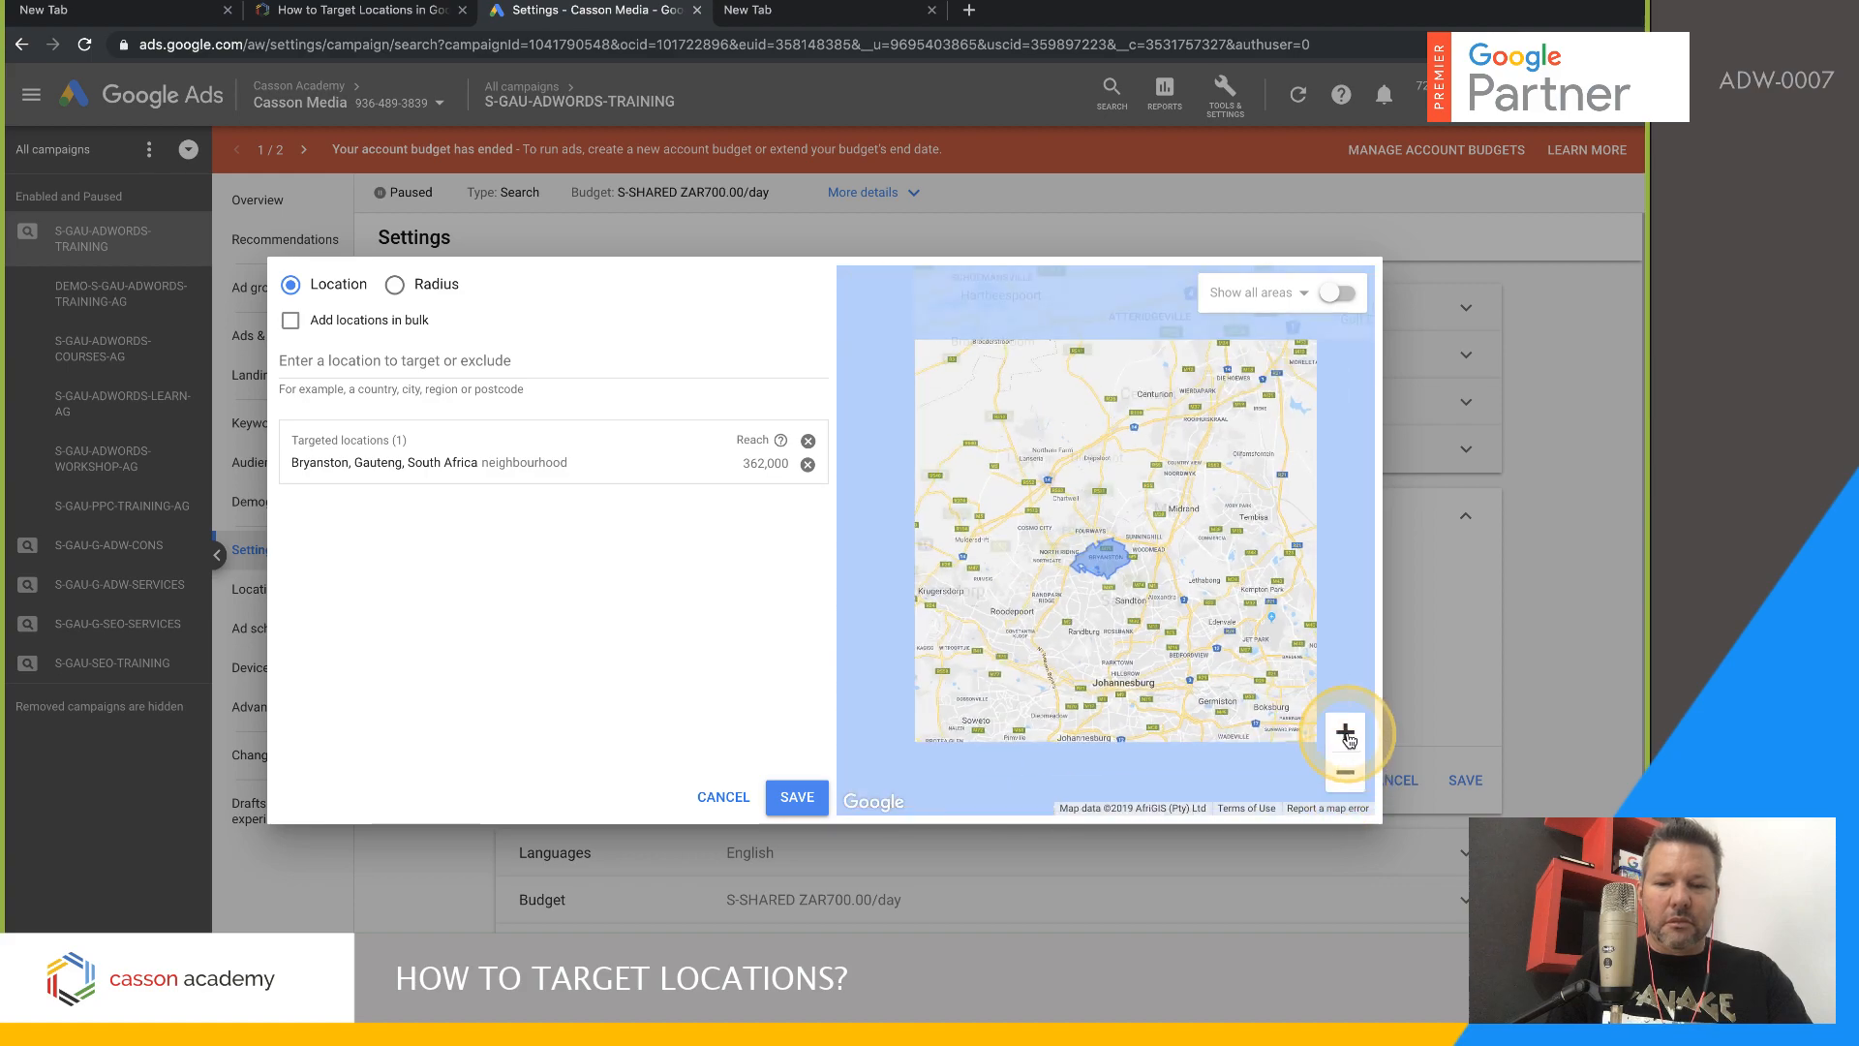
click(1345, 733)
click(1345, 733)
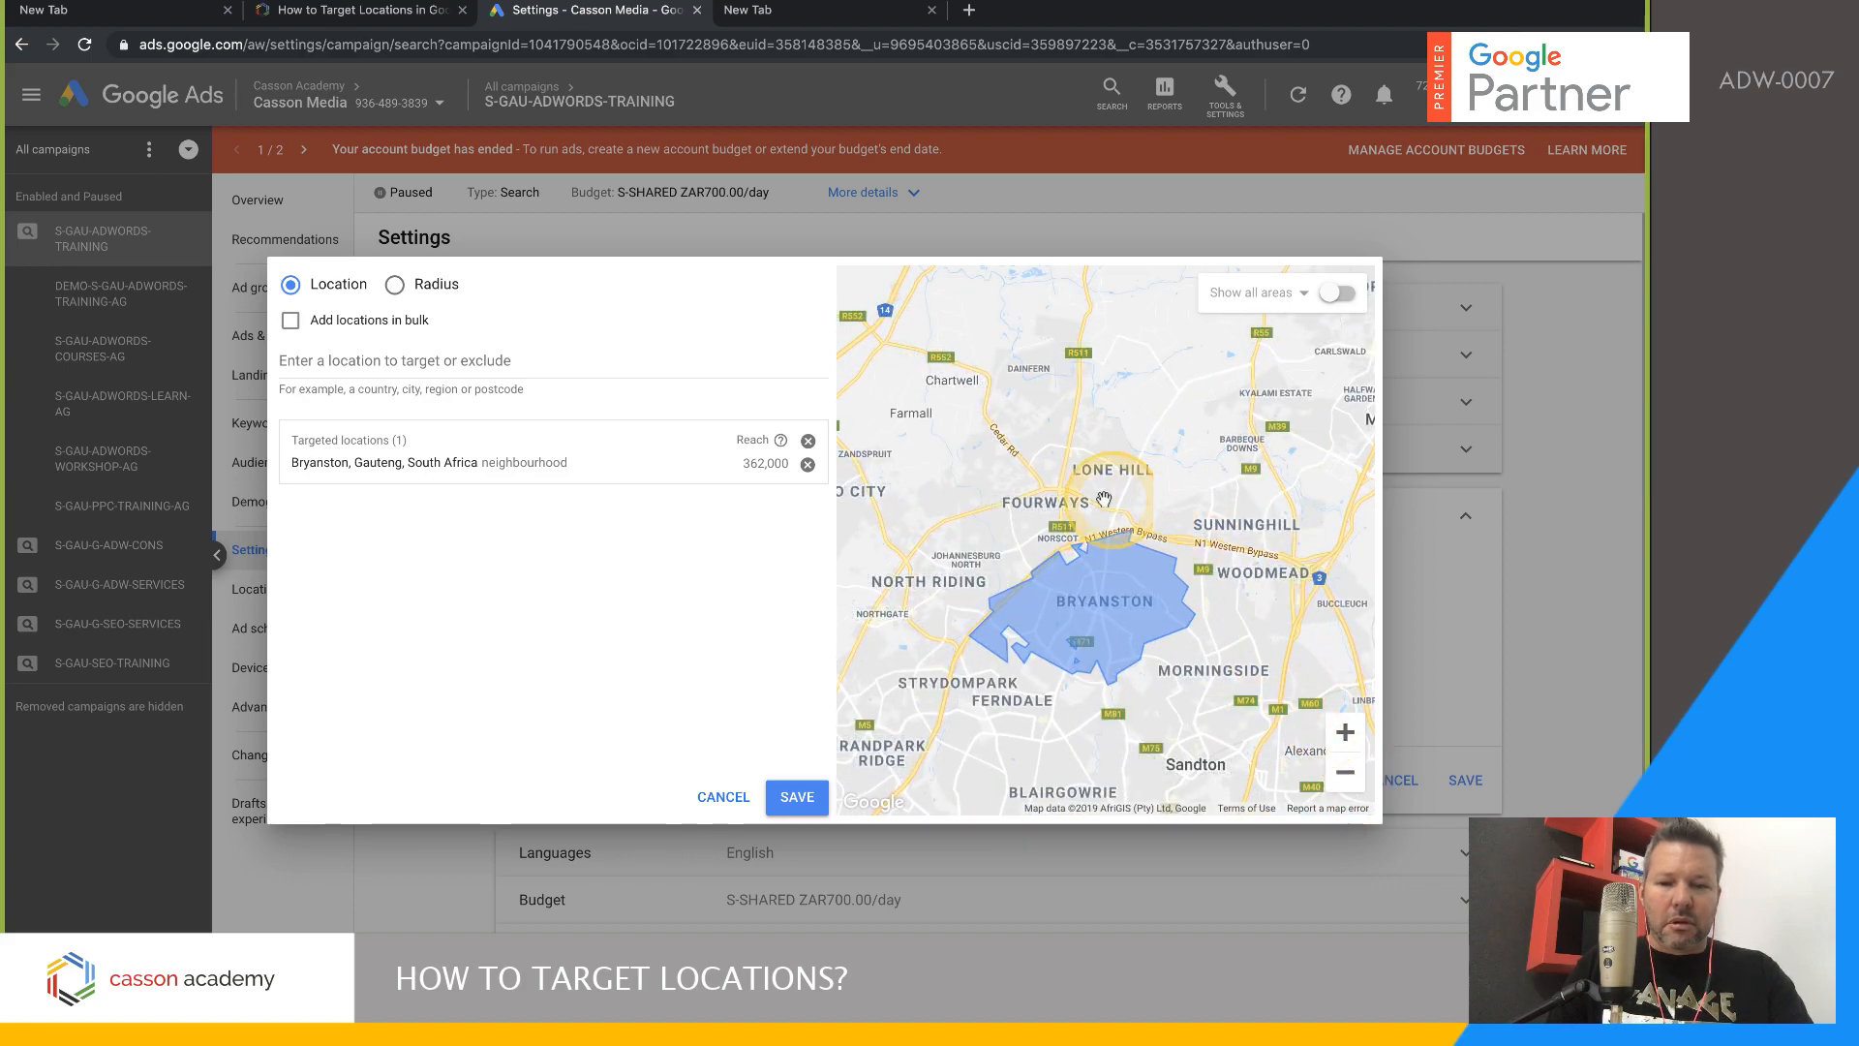
click(1099, 597)
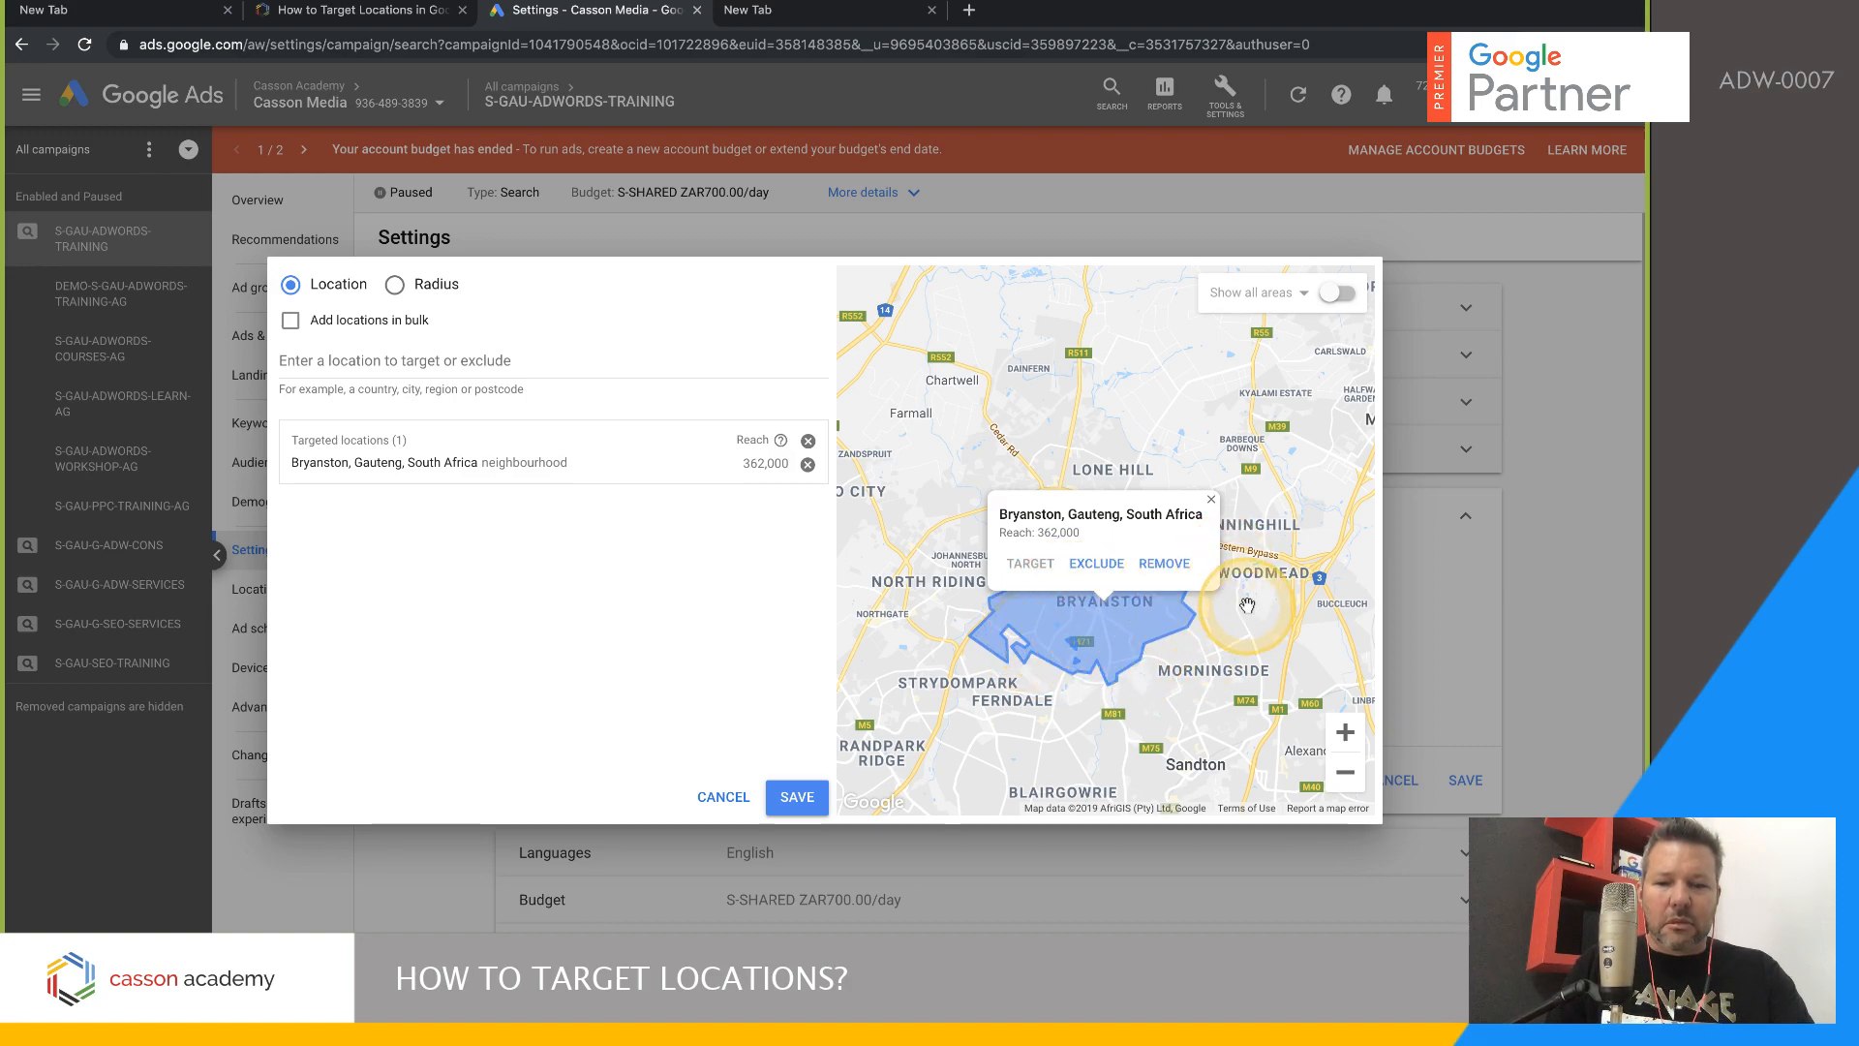
click(1212, 500)
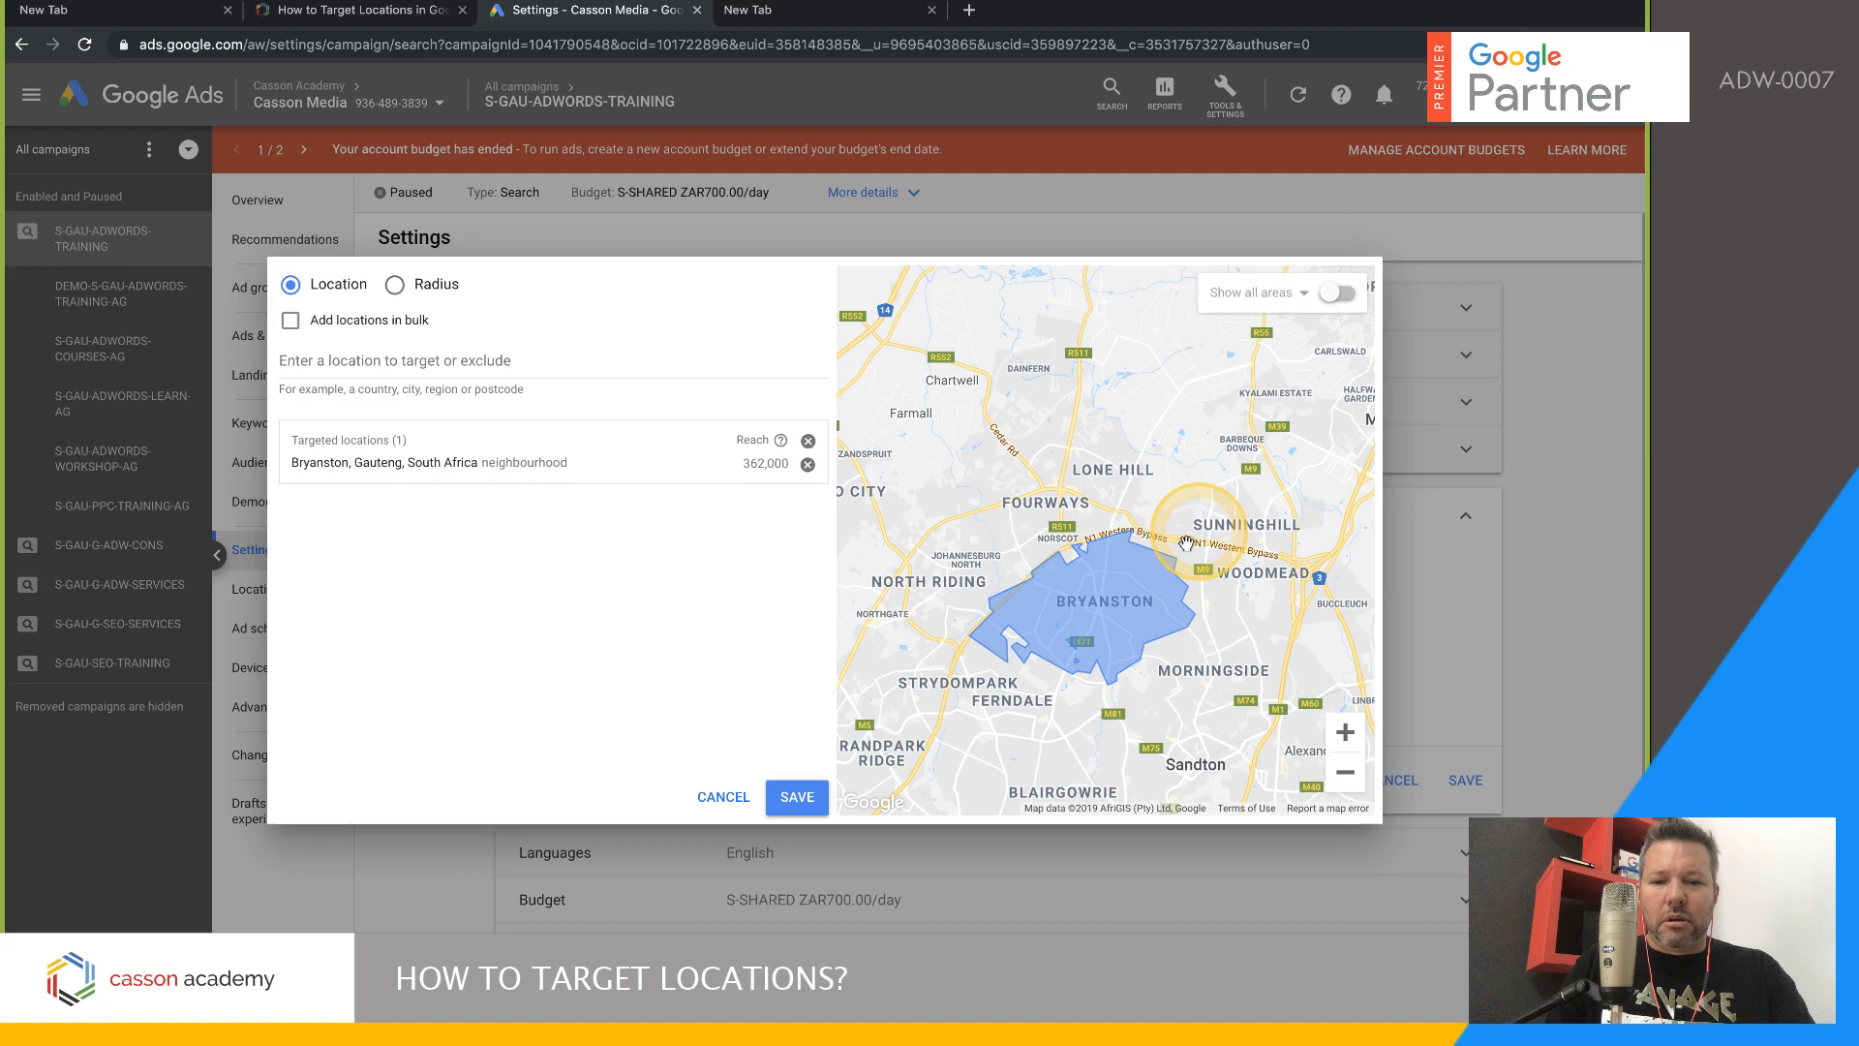
- Set Bryanston as an excluded location from the map and change it back to targeted
click(1103, 601)
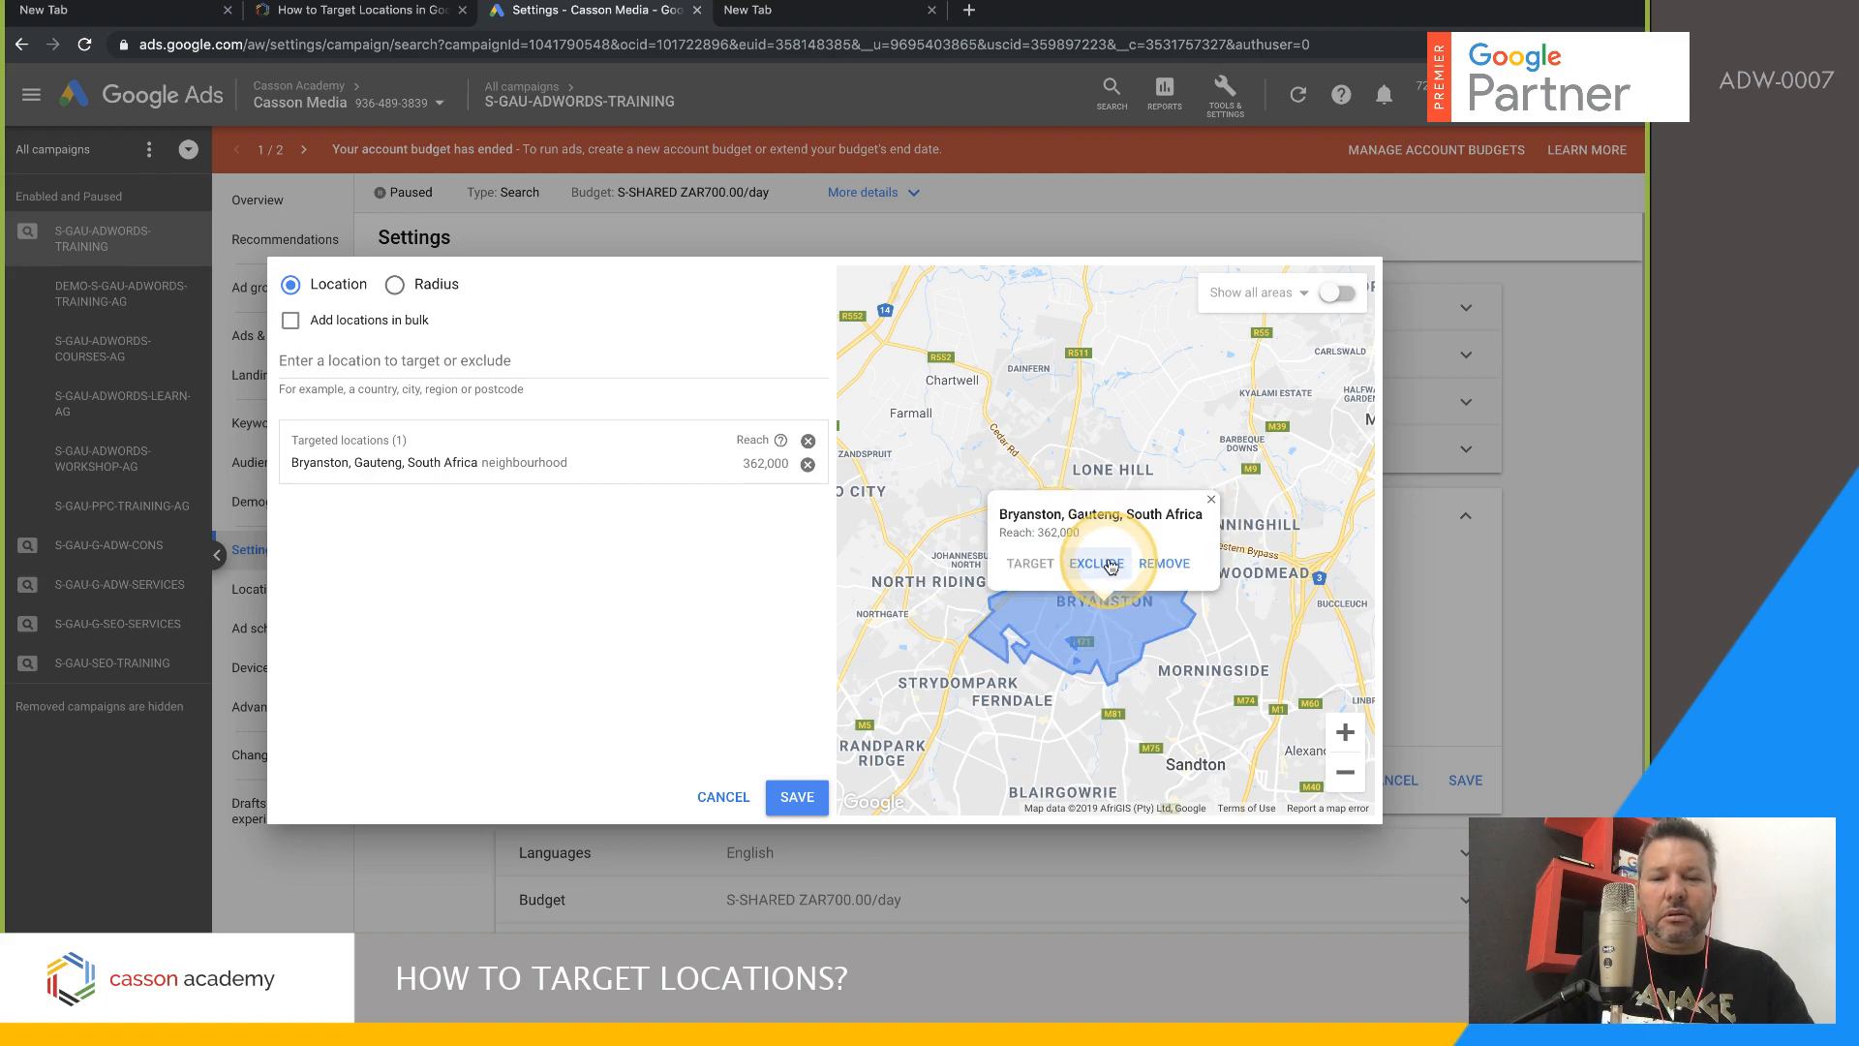
click(1110, 566)
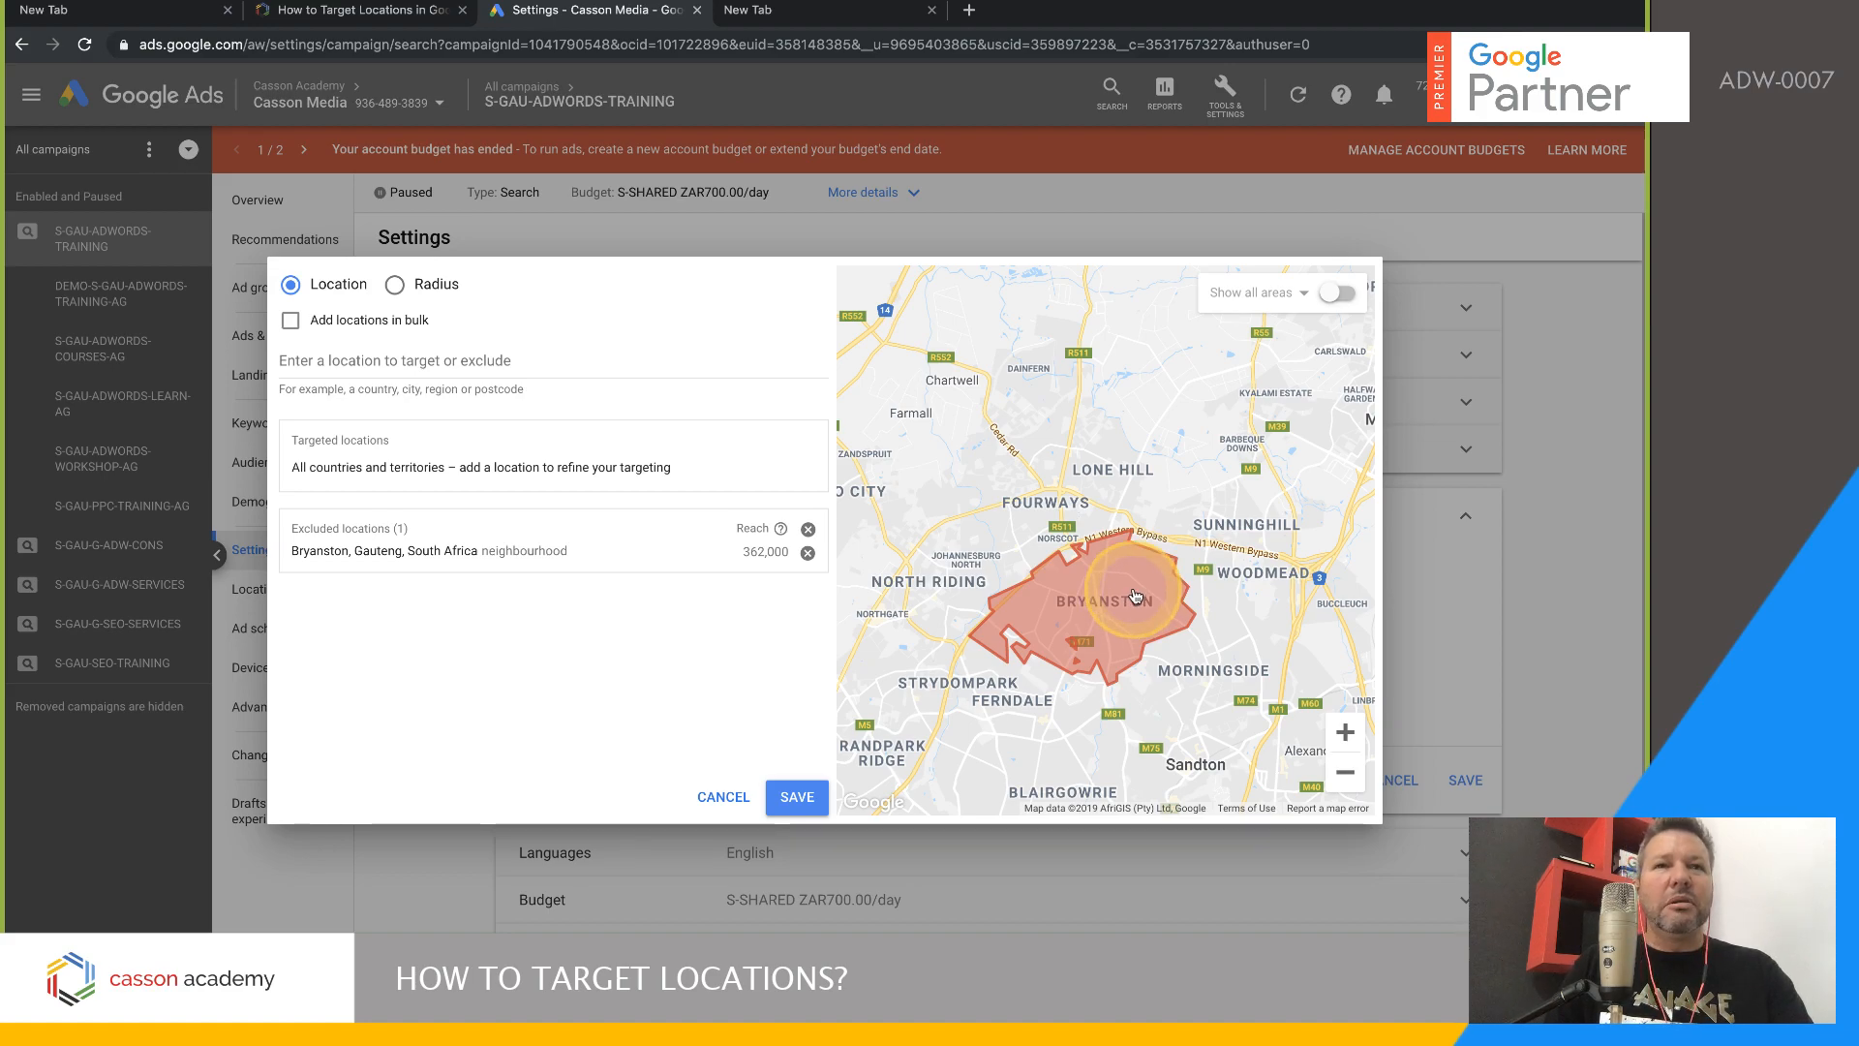
click(1105, 625)
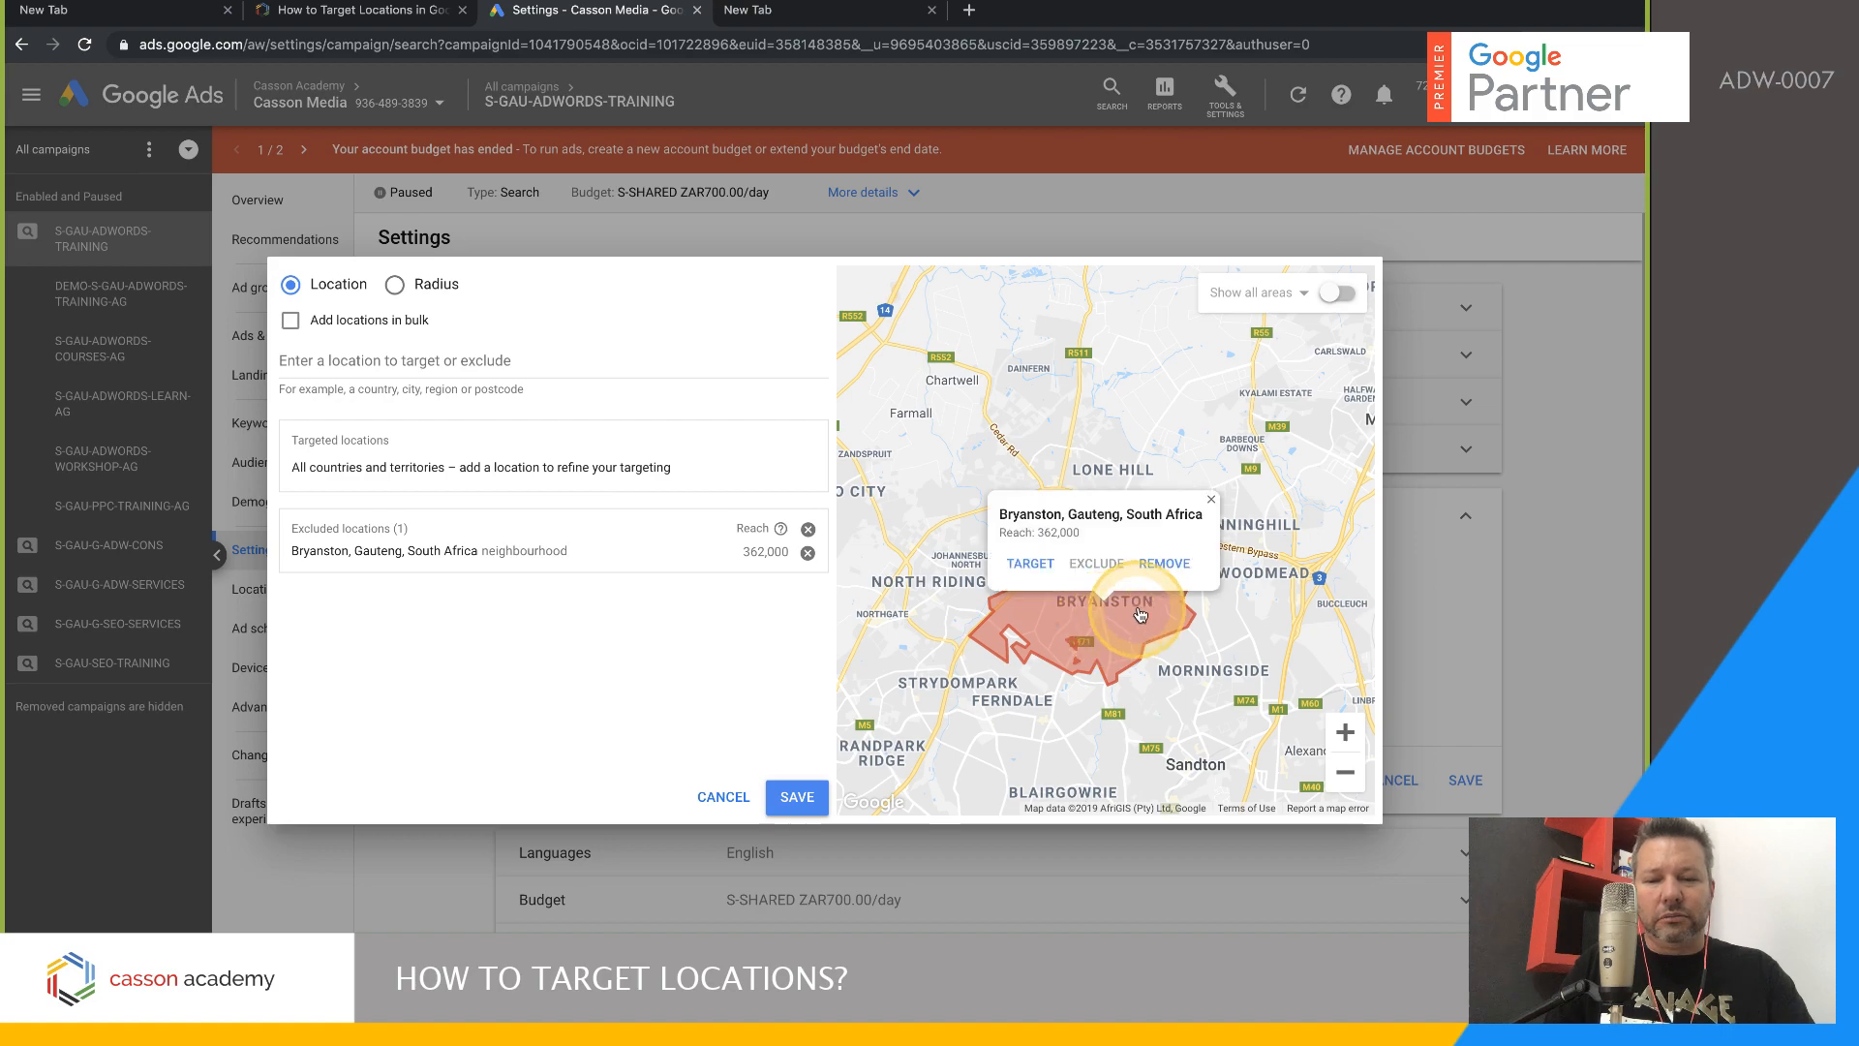
click(1043, 565)
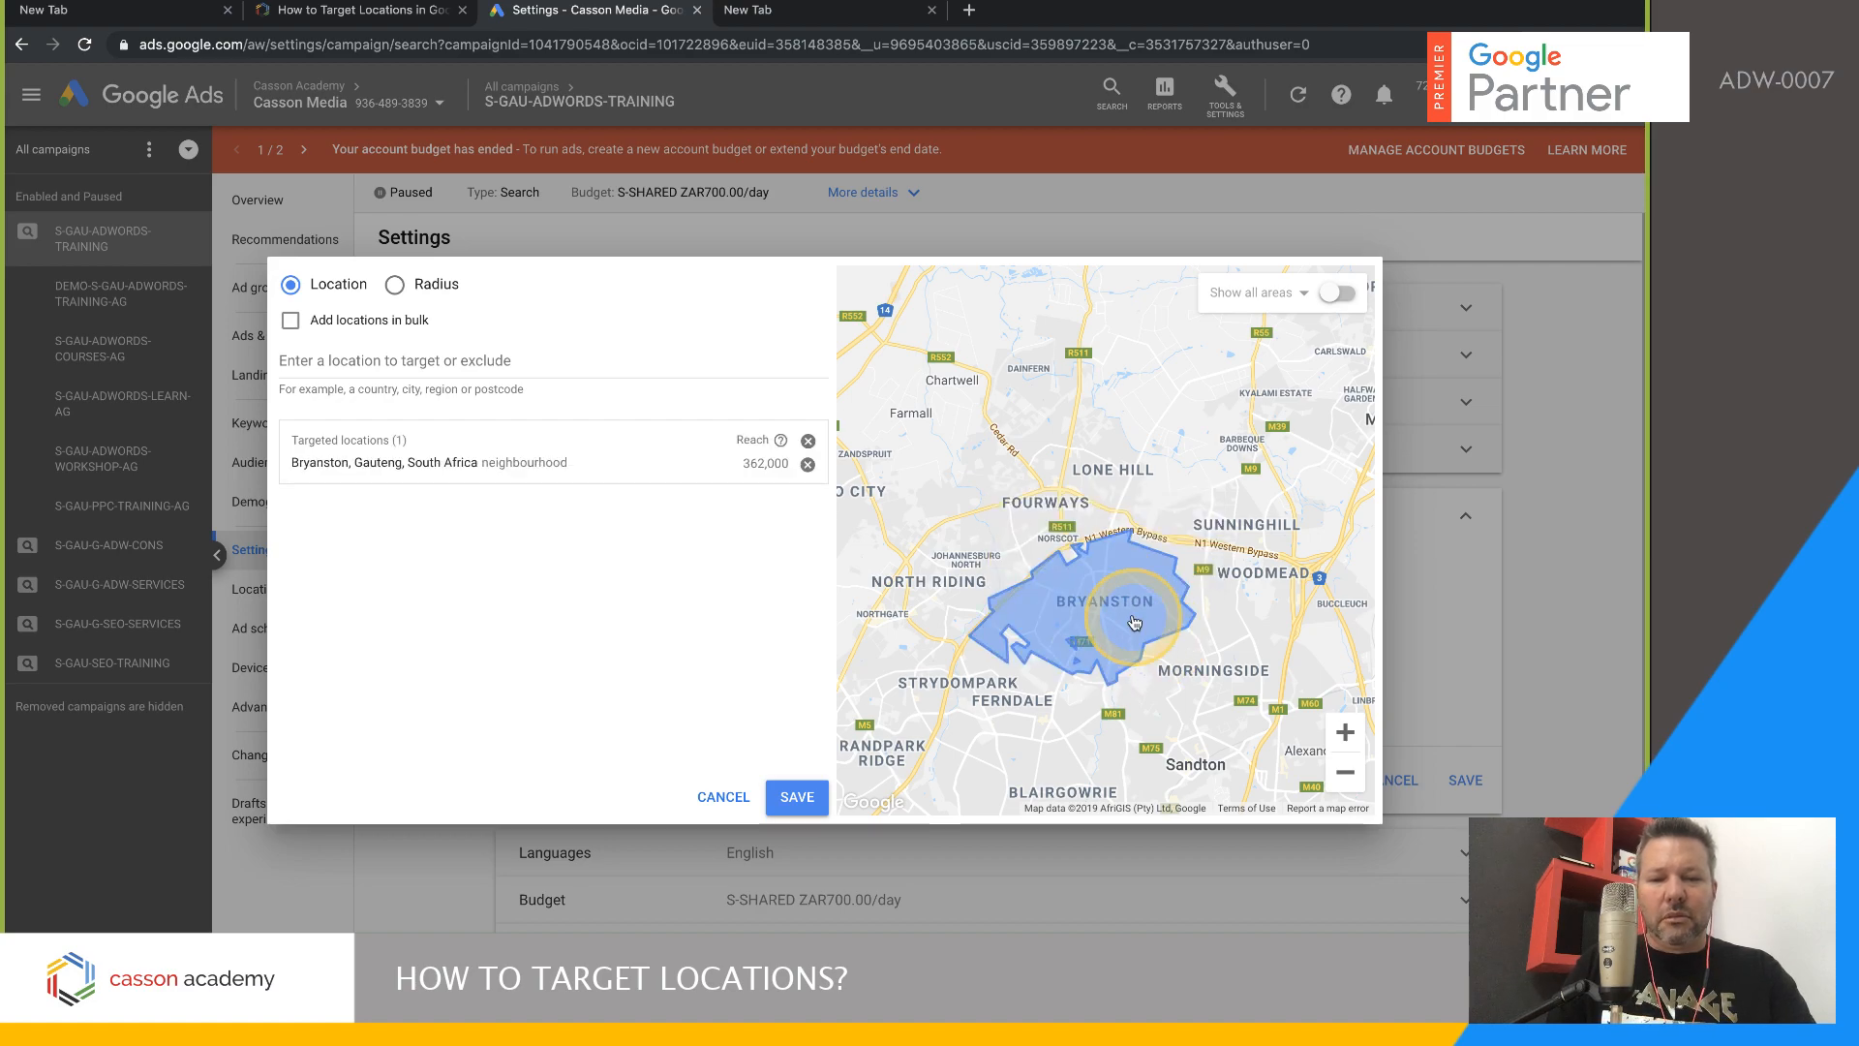
- Remove Bryanston from the targeted locations using its area on the map
click(1100, 608)
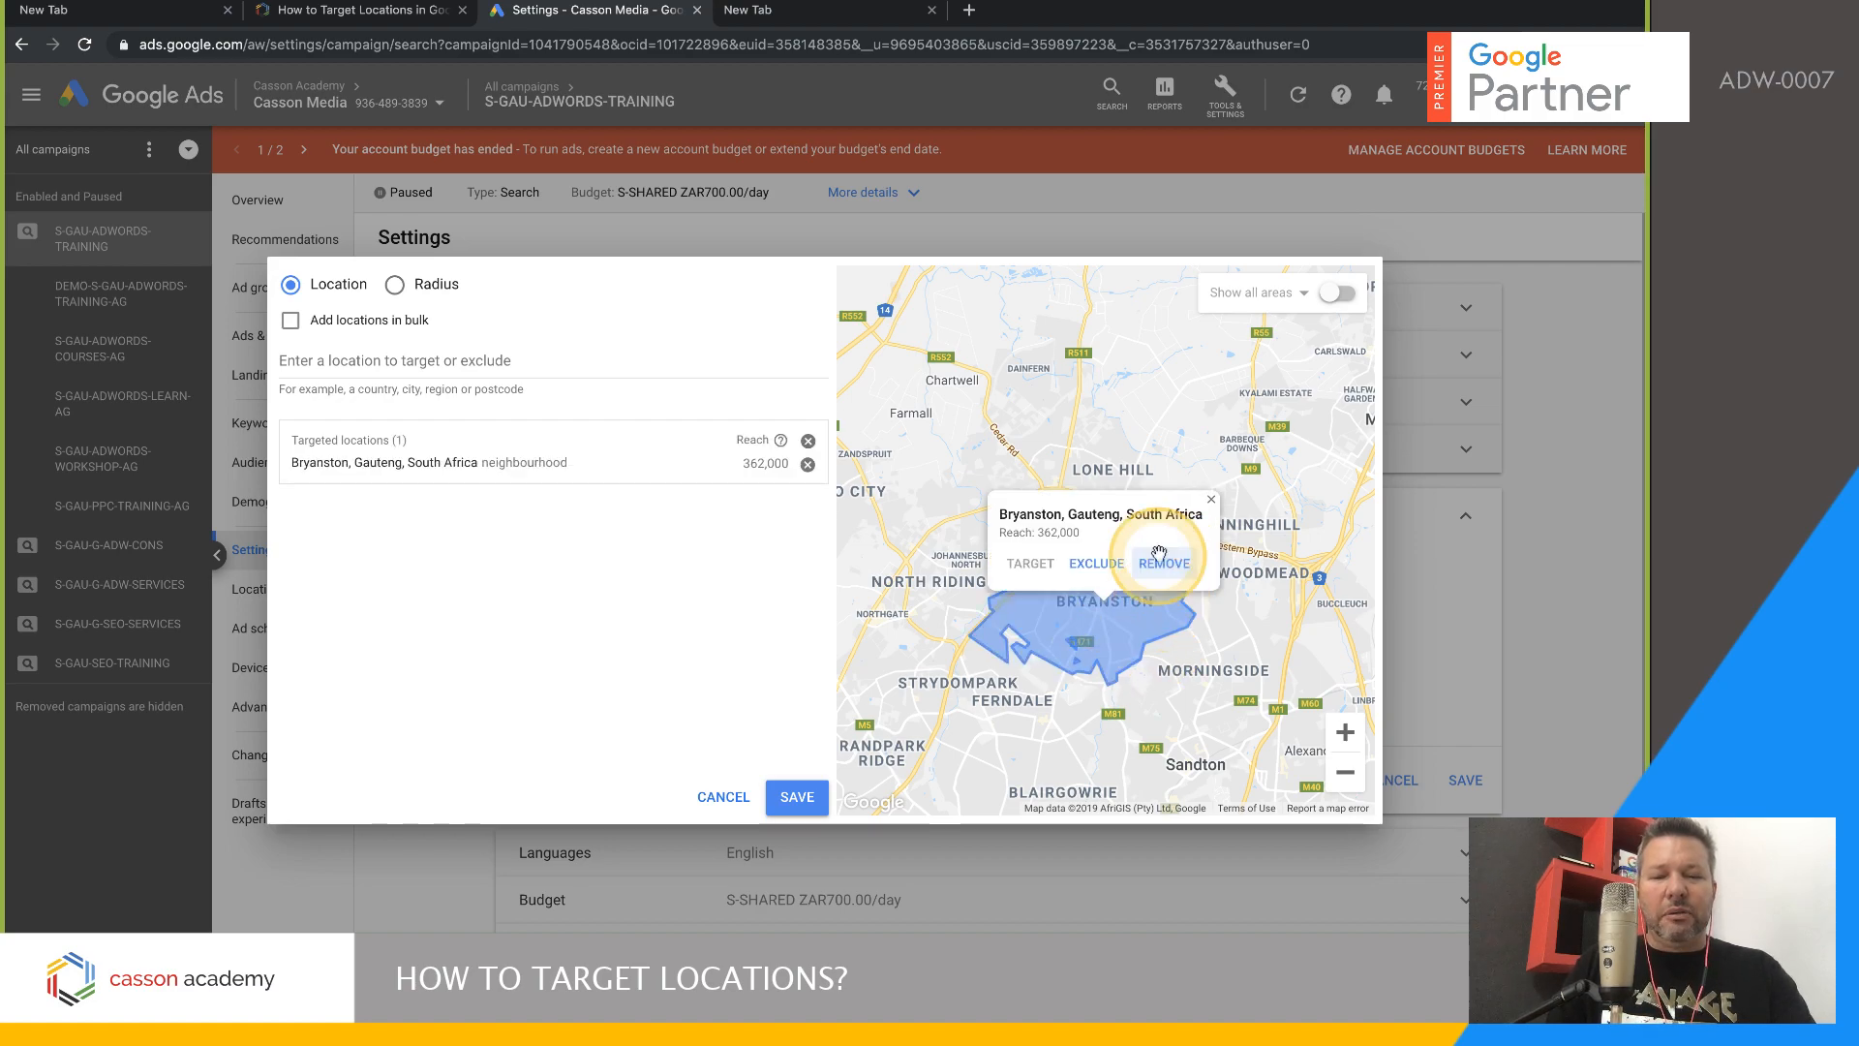
click(1161, 558)
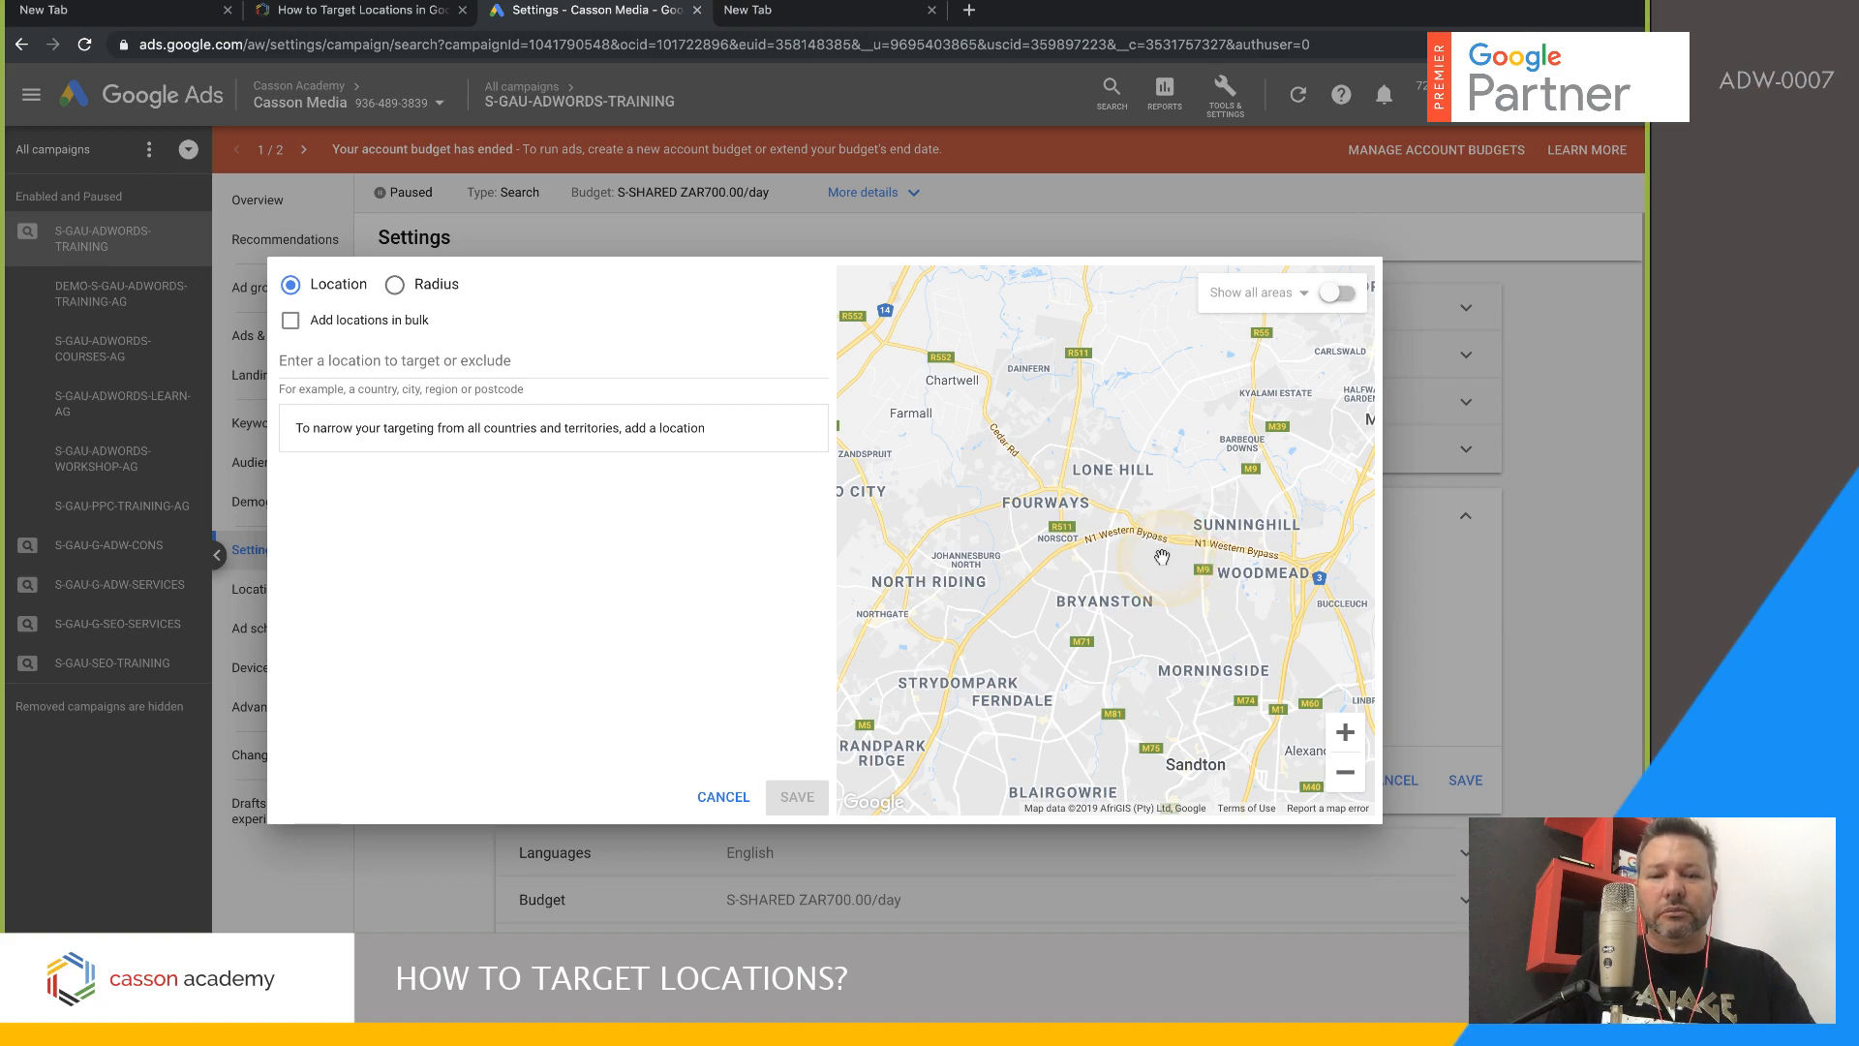
- Examine the suburbs around Bryanston and the wider Johannesburg and Pretoria region on the map at different scales
drag(1237, 671, 1183, 521)
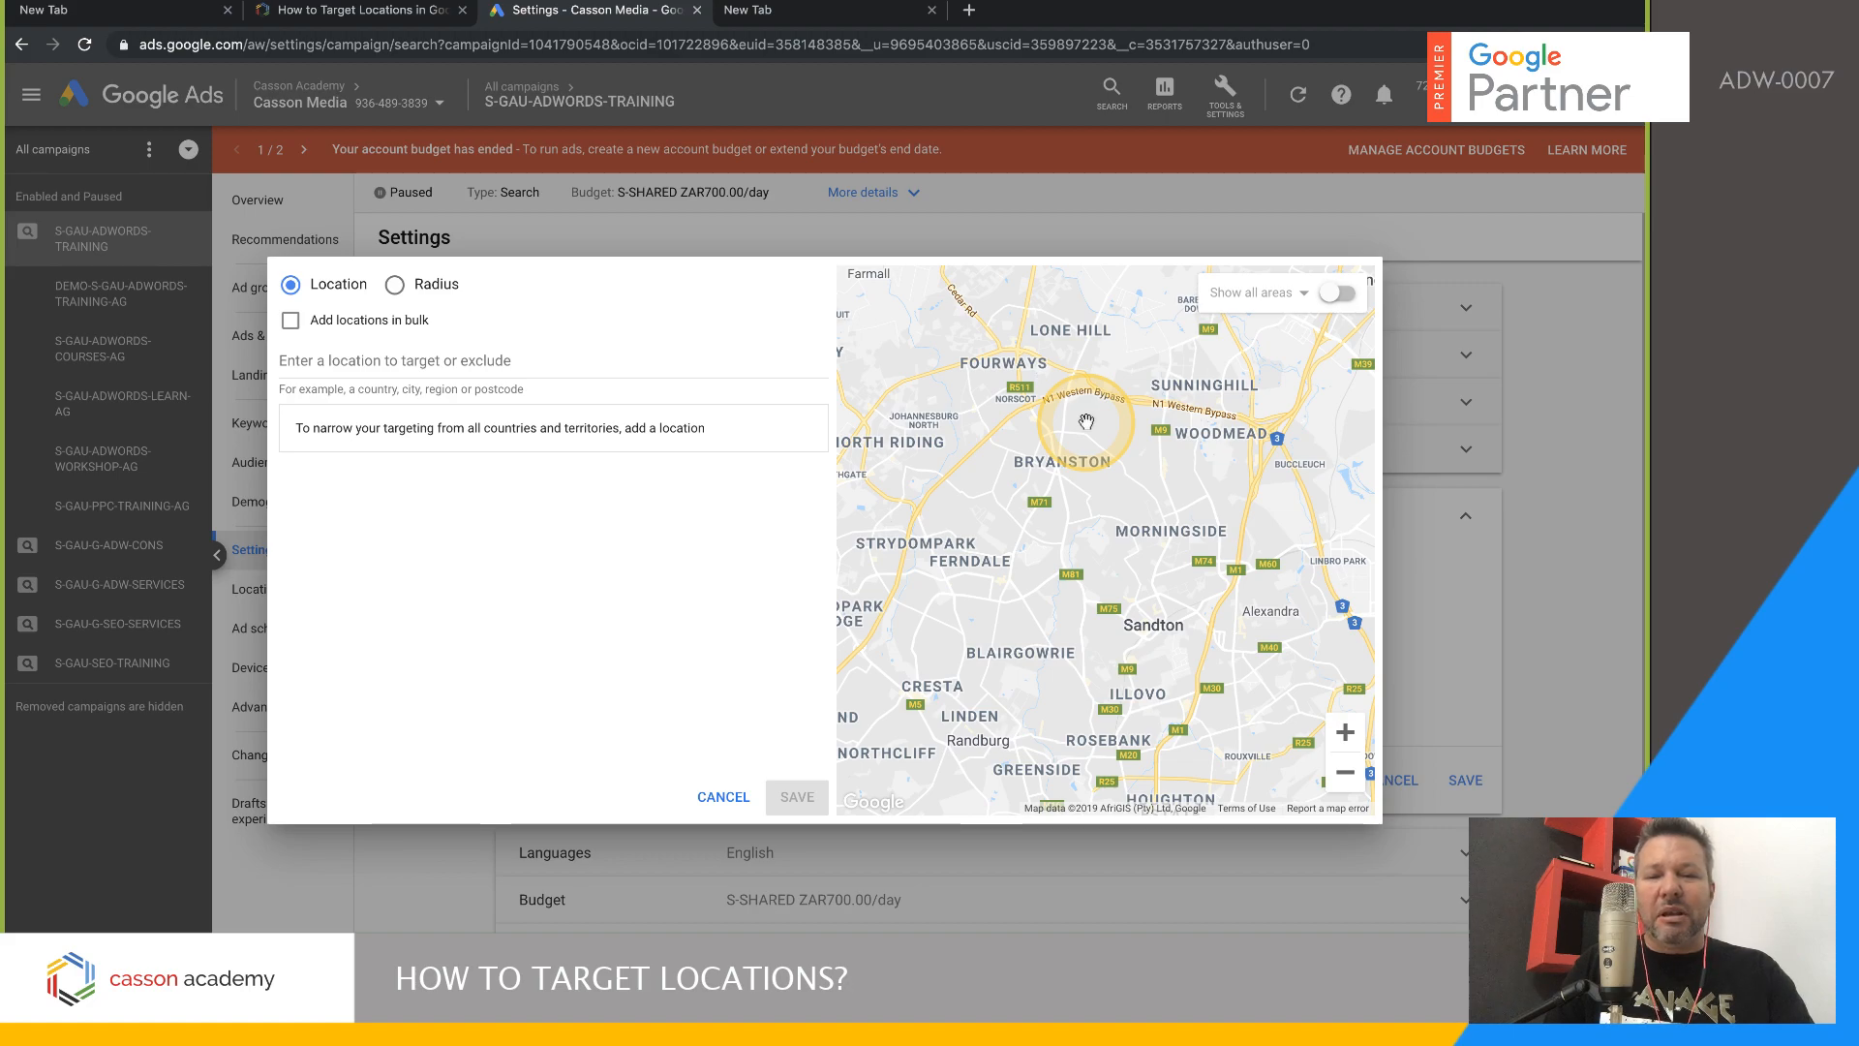
drag(1105, 435, 1186, 517)
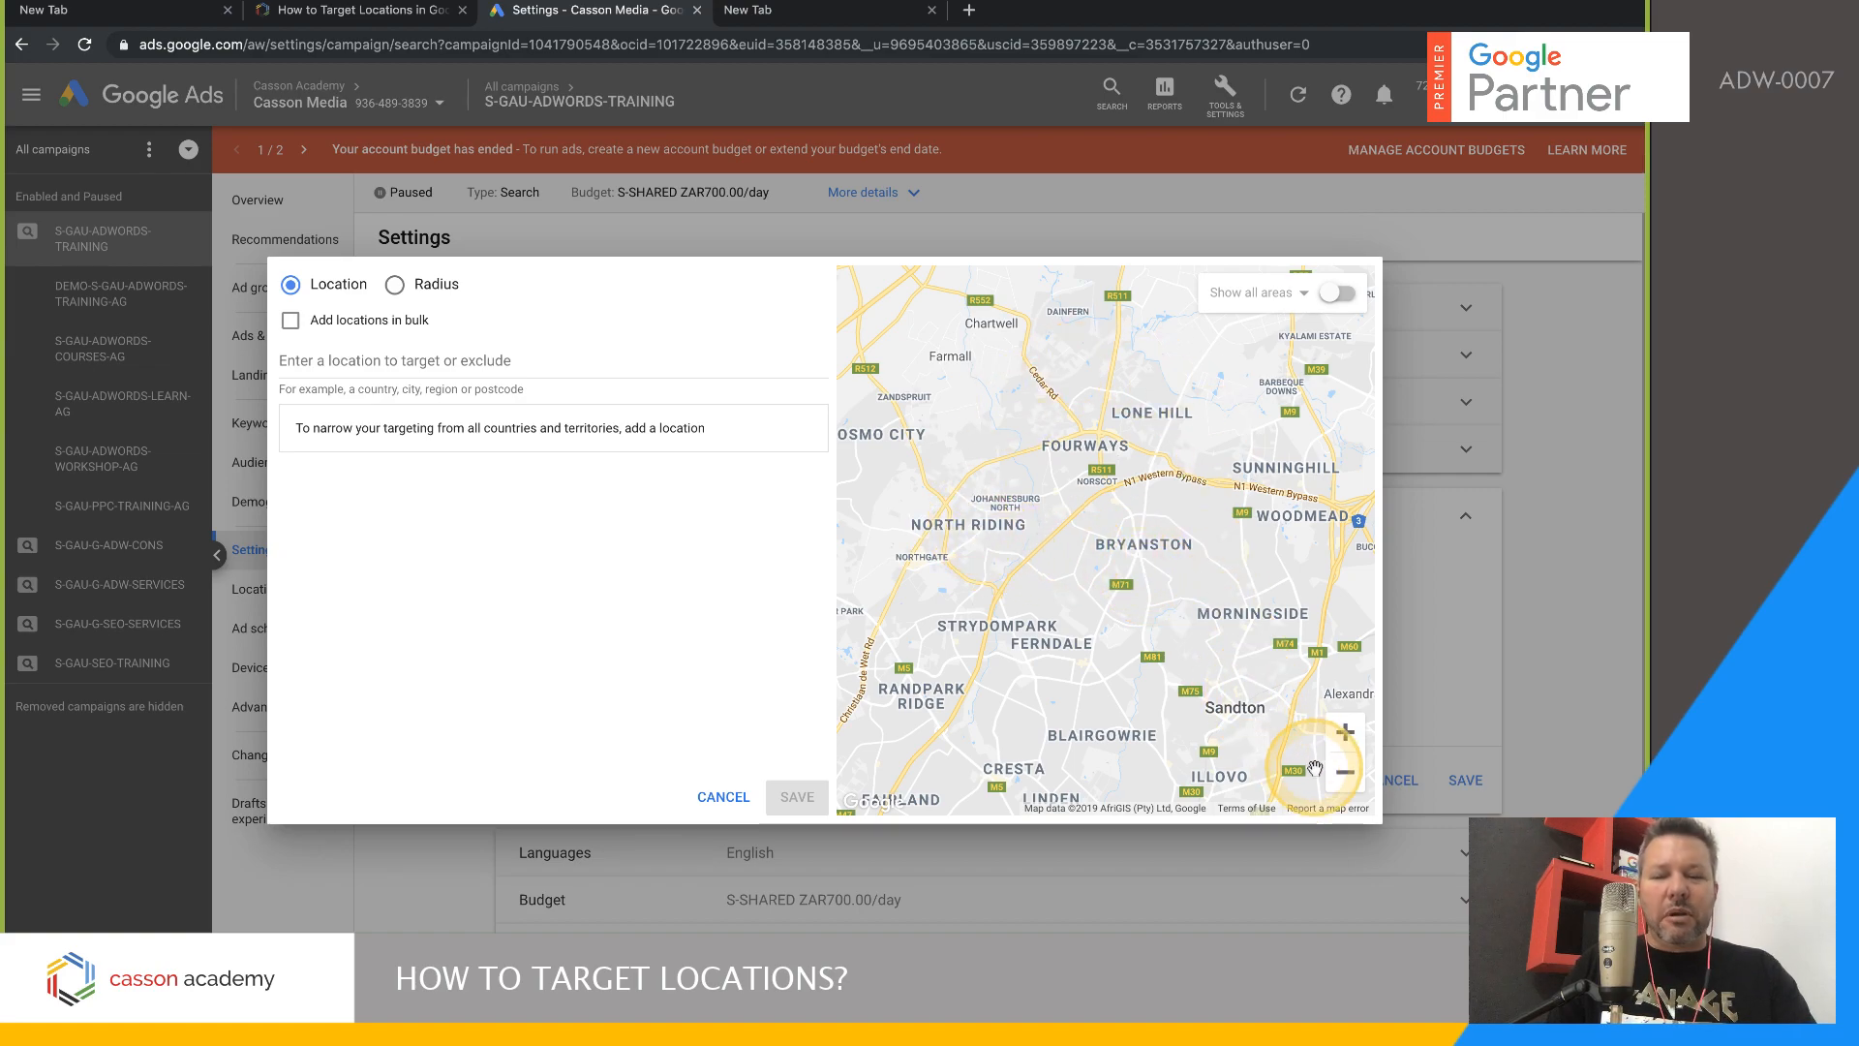
click(1345, 774)
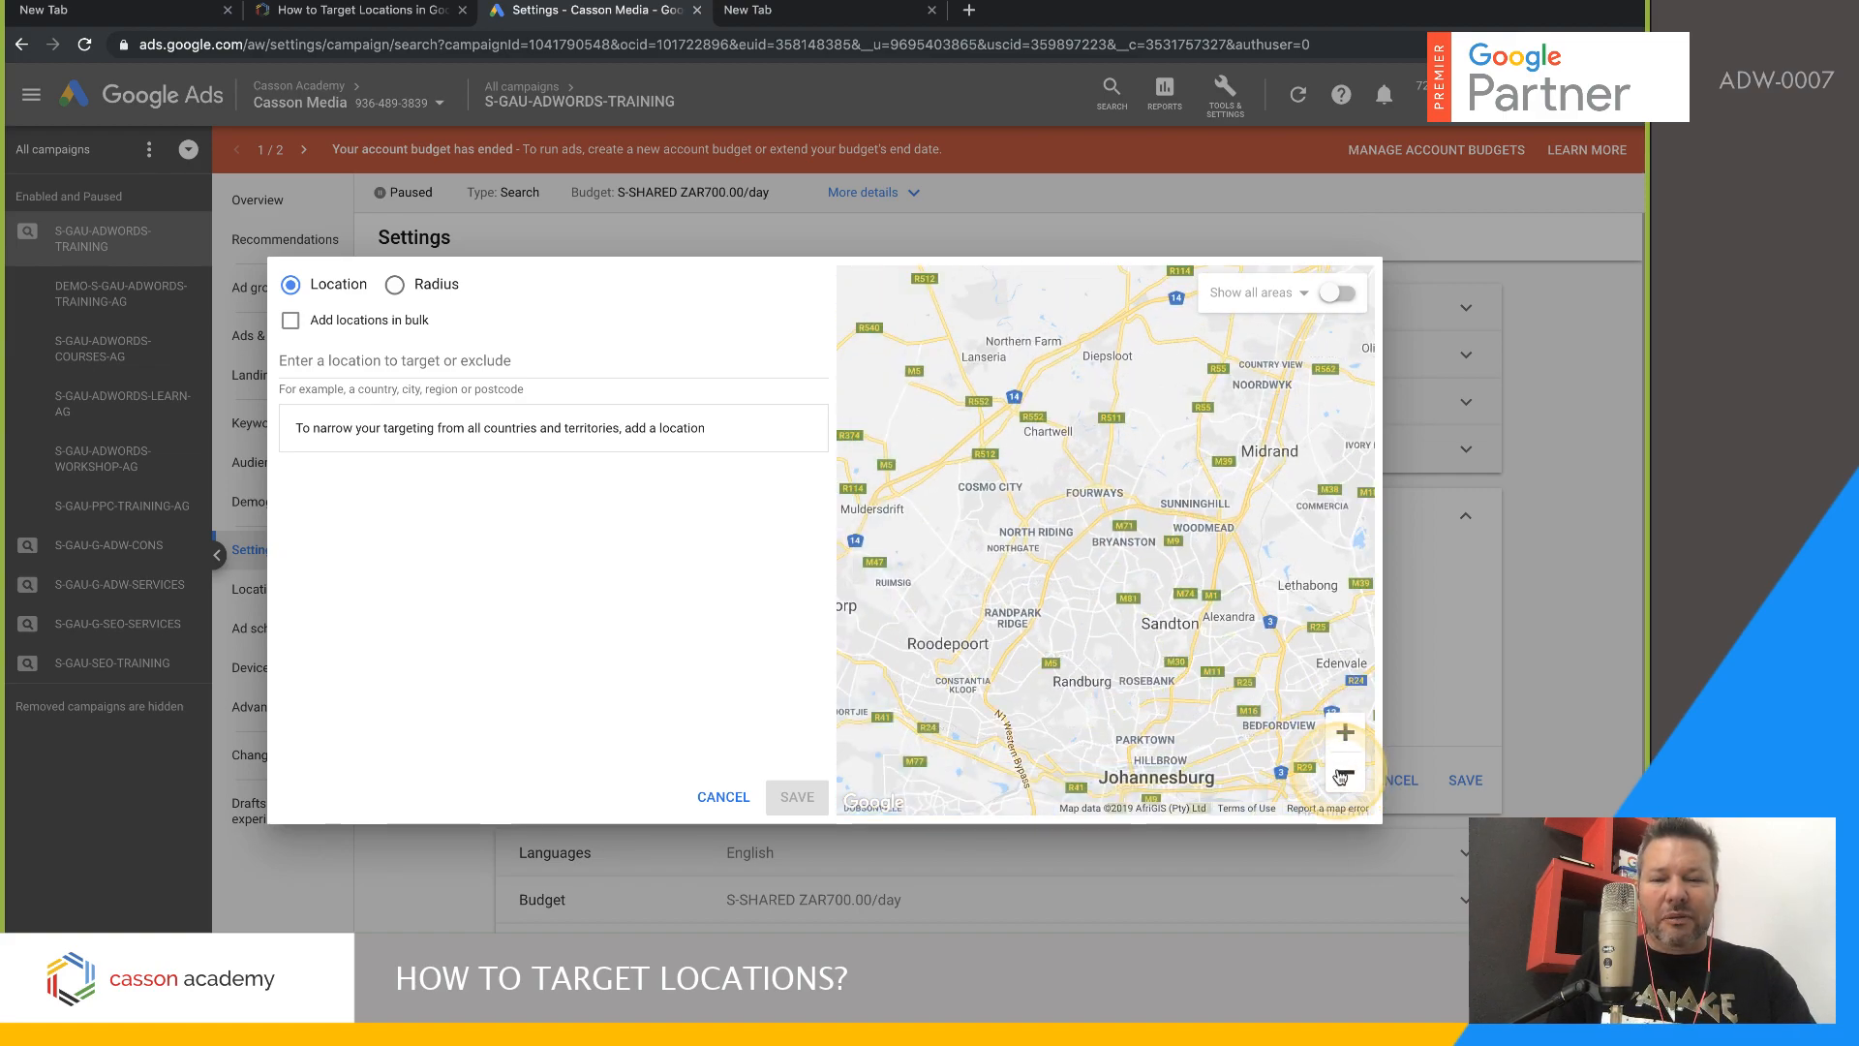
click(1345, 772)
click(1345, 773)
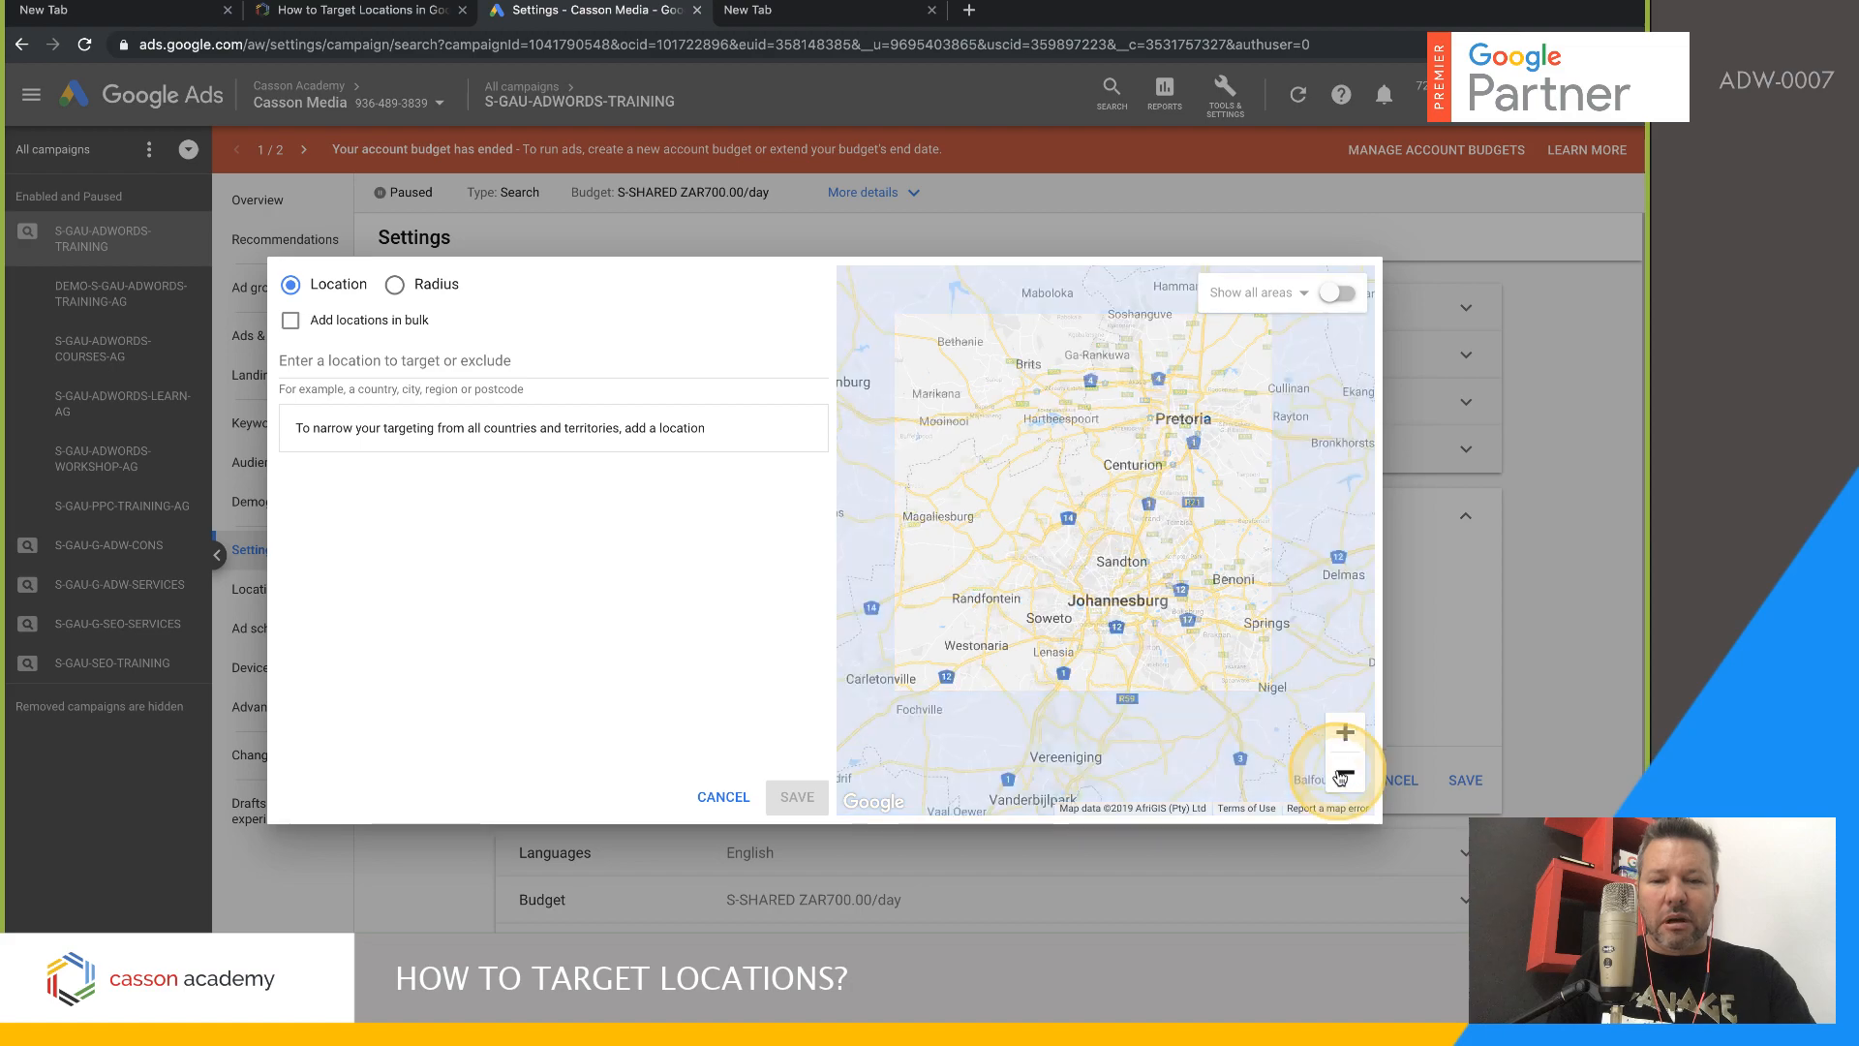
click(1345, 773)
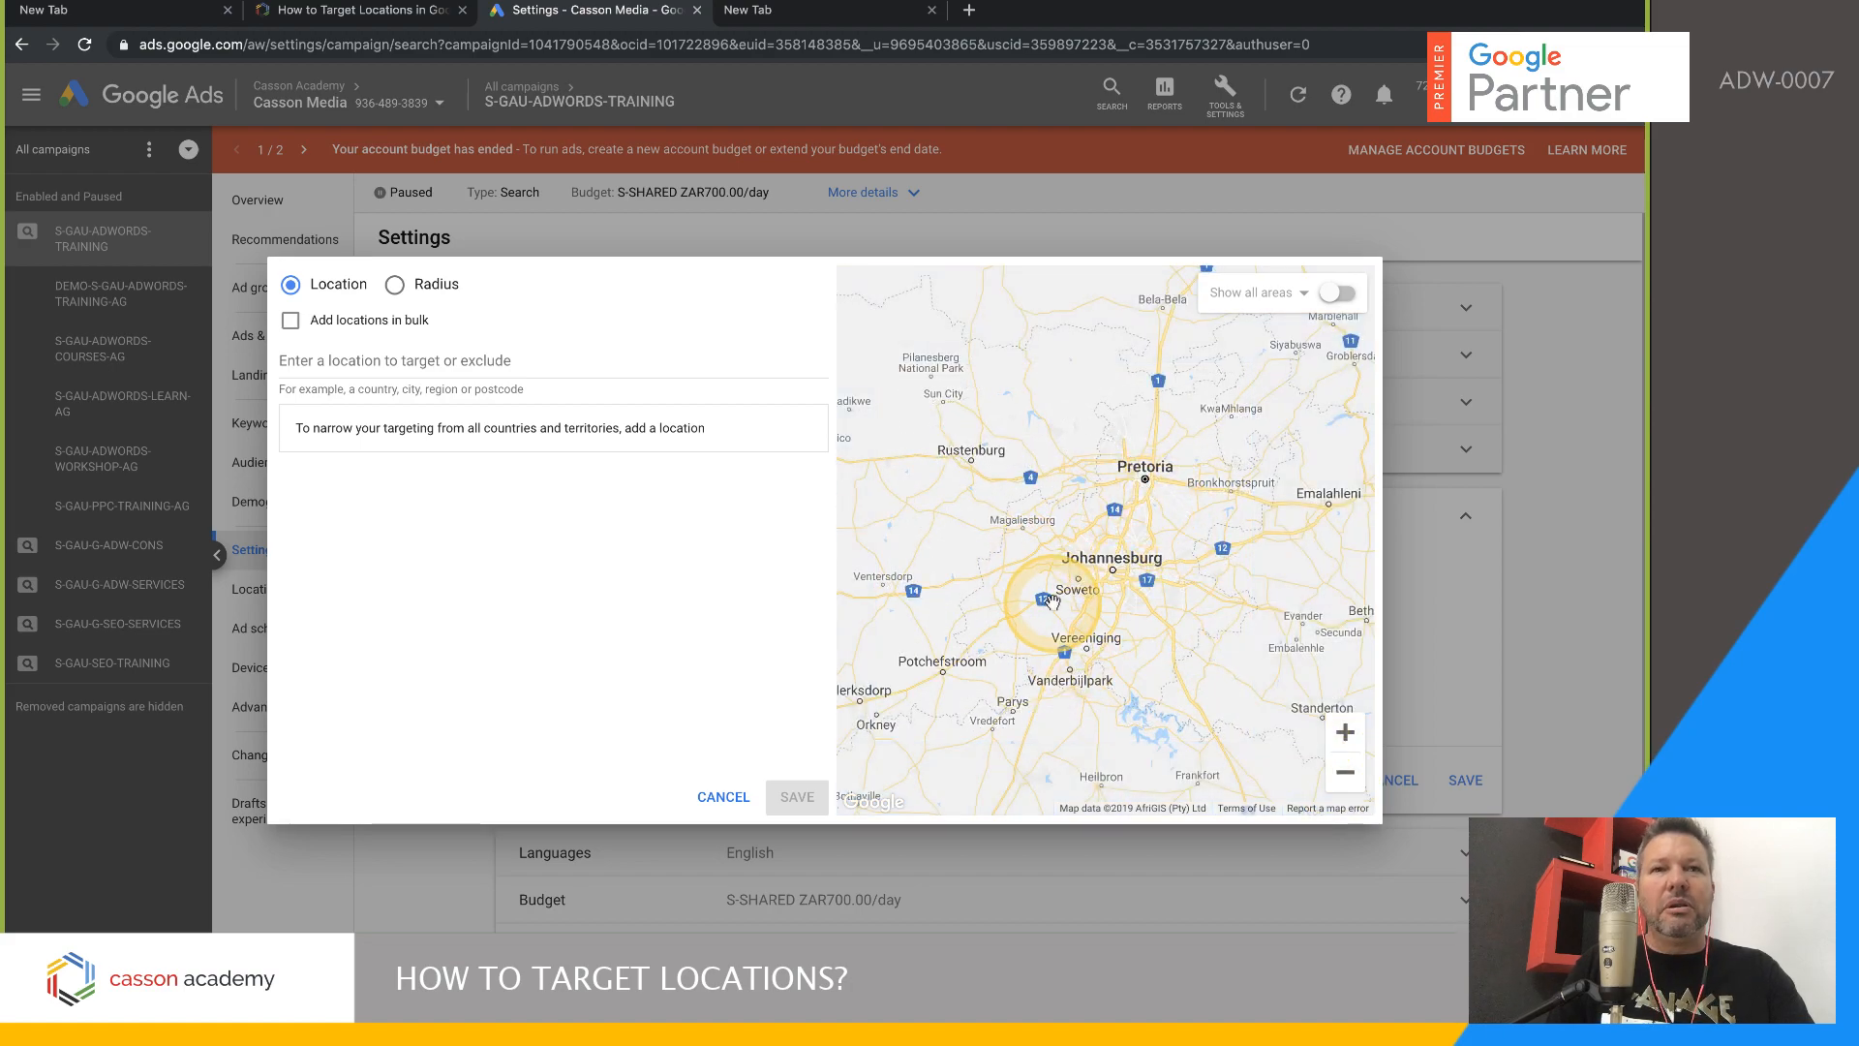
click(1345, 733)
click(1346, 733)
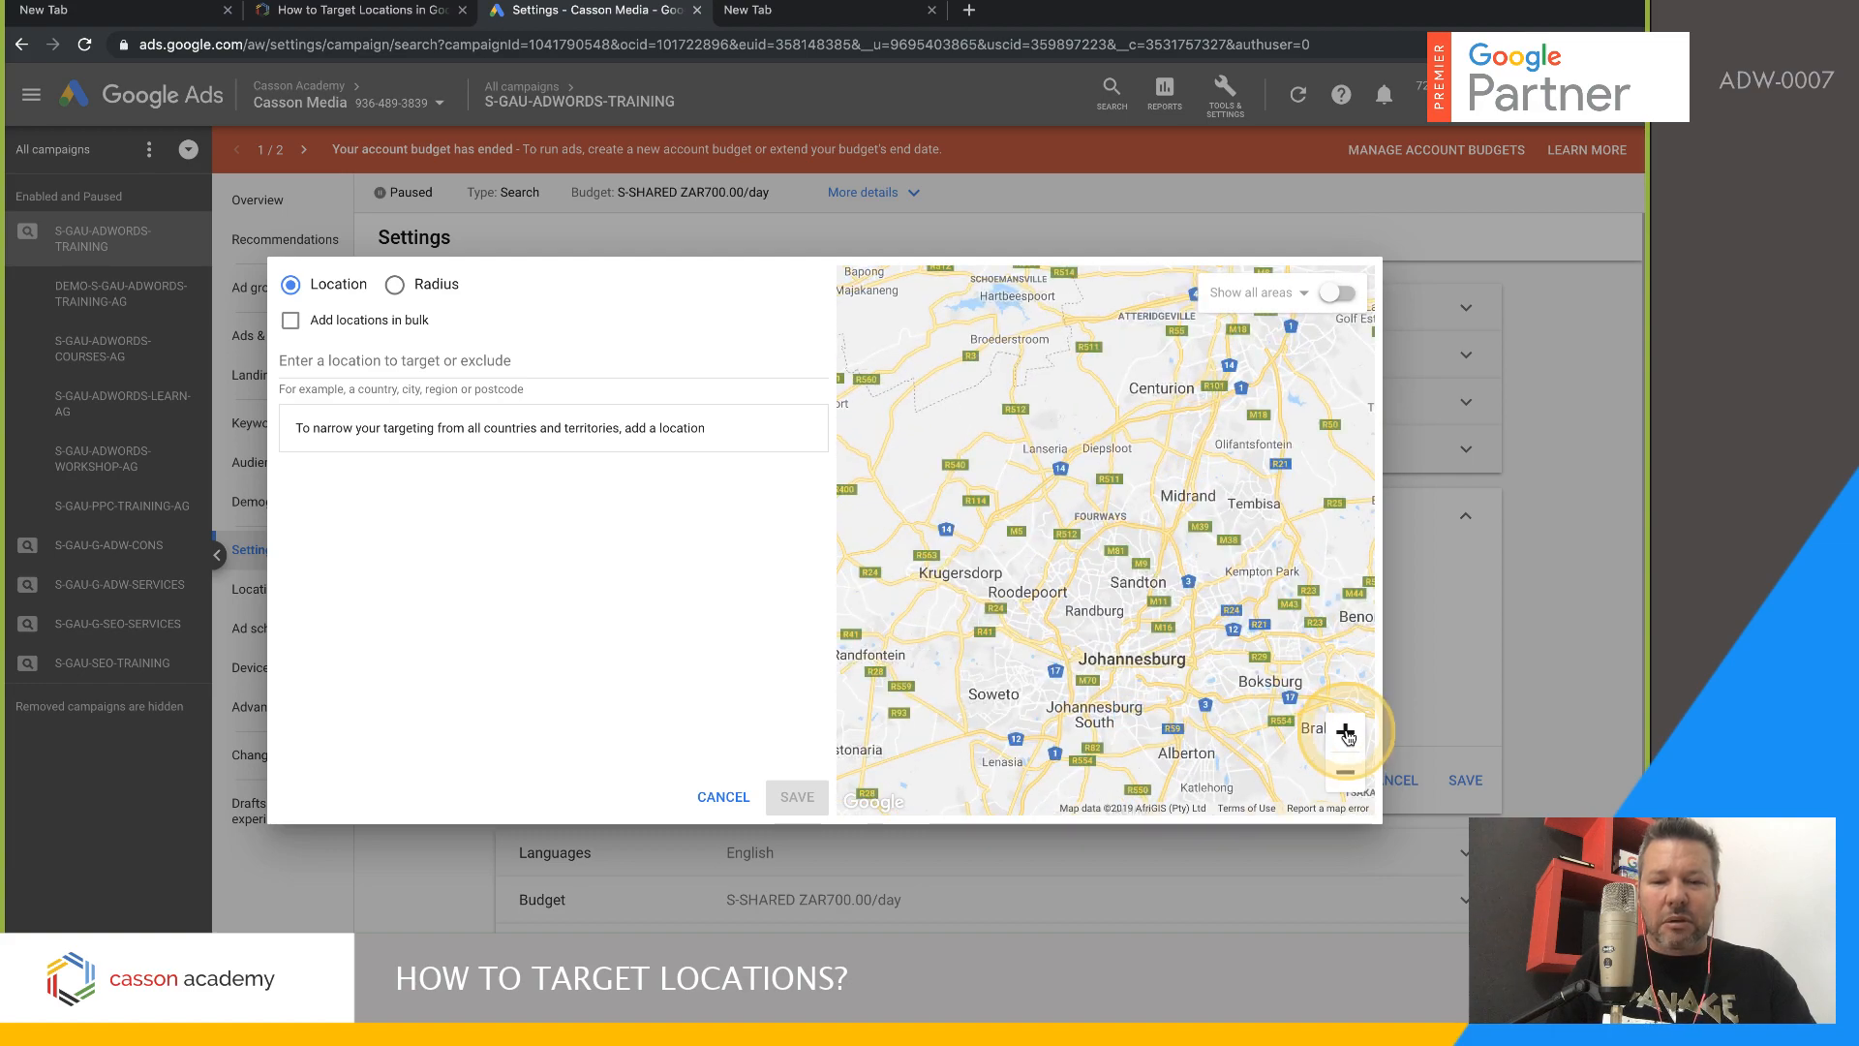
click(1346, 733)
drag(1154, 618, 1177, 722)
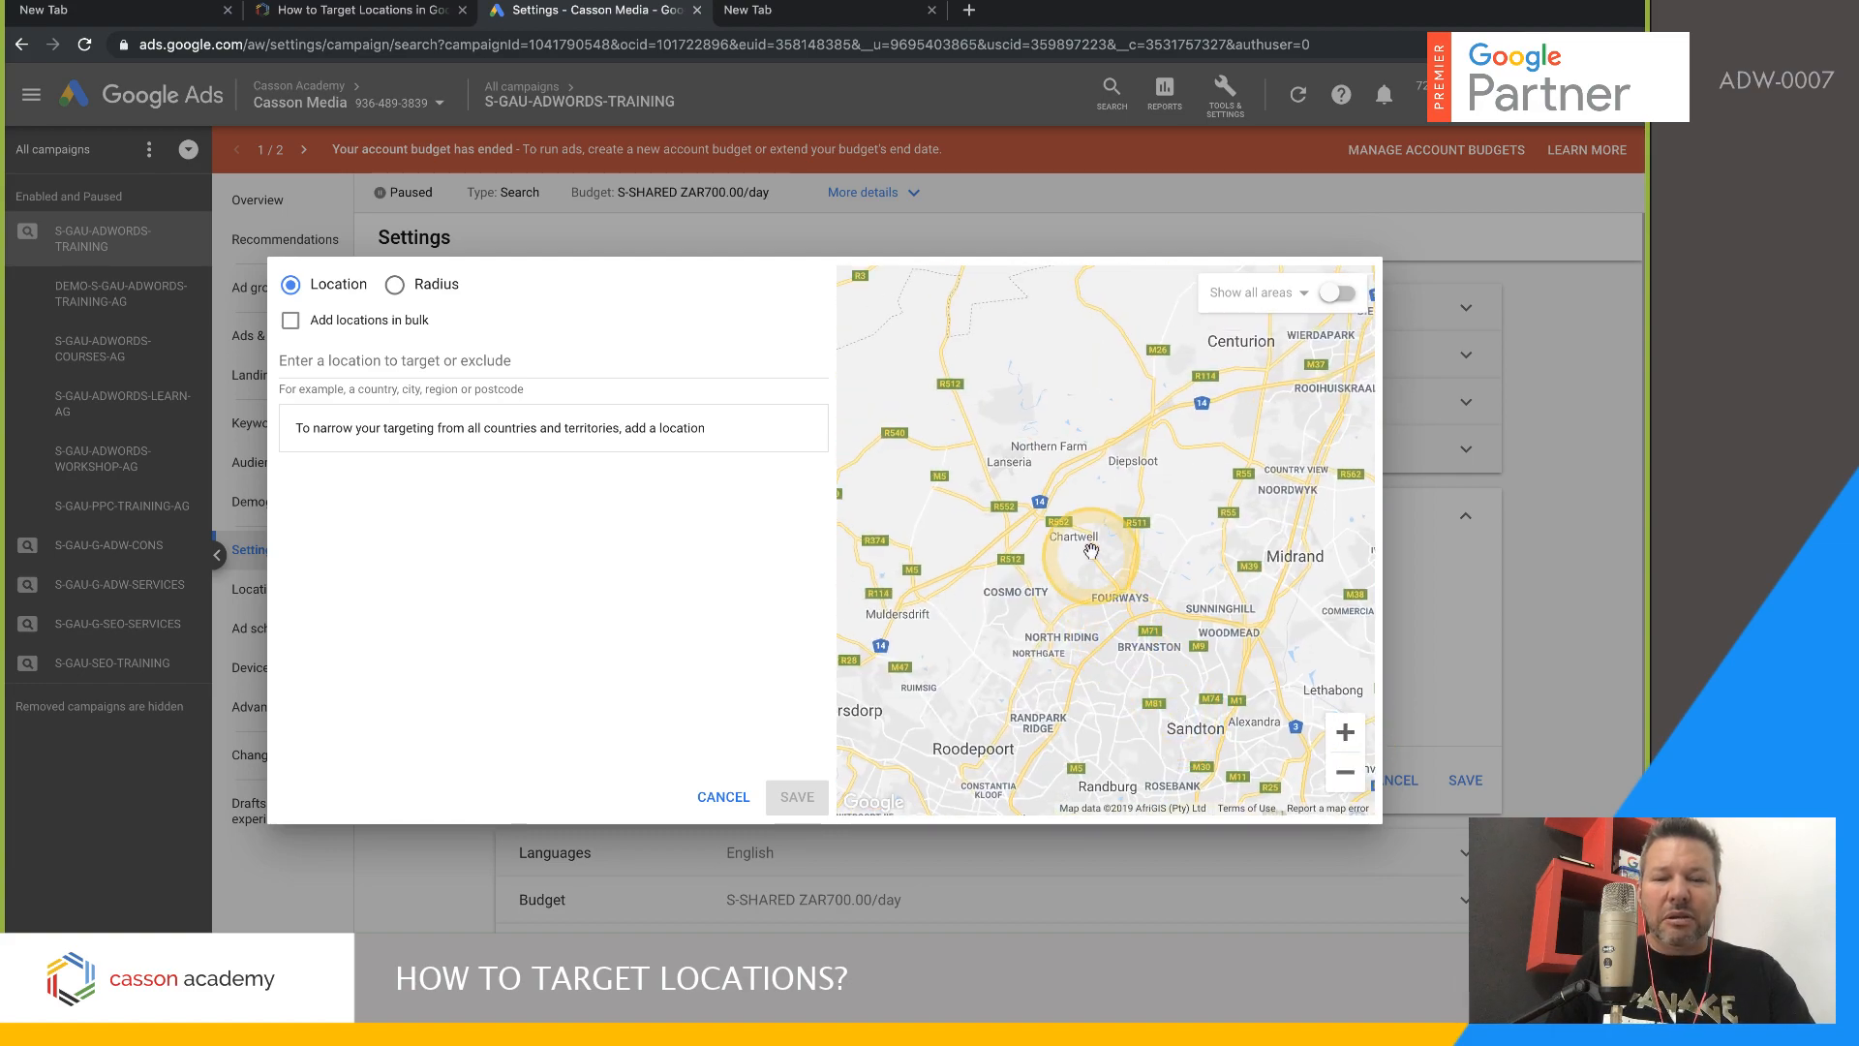
click(1331, 703)
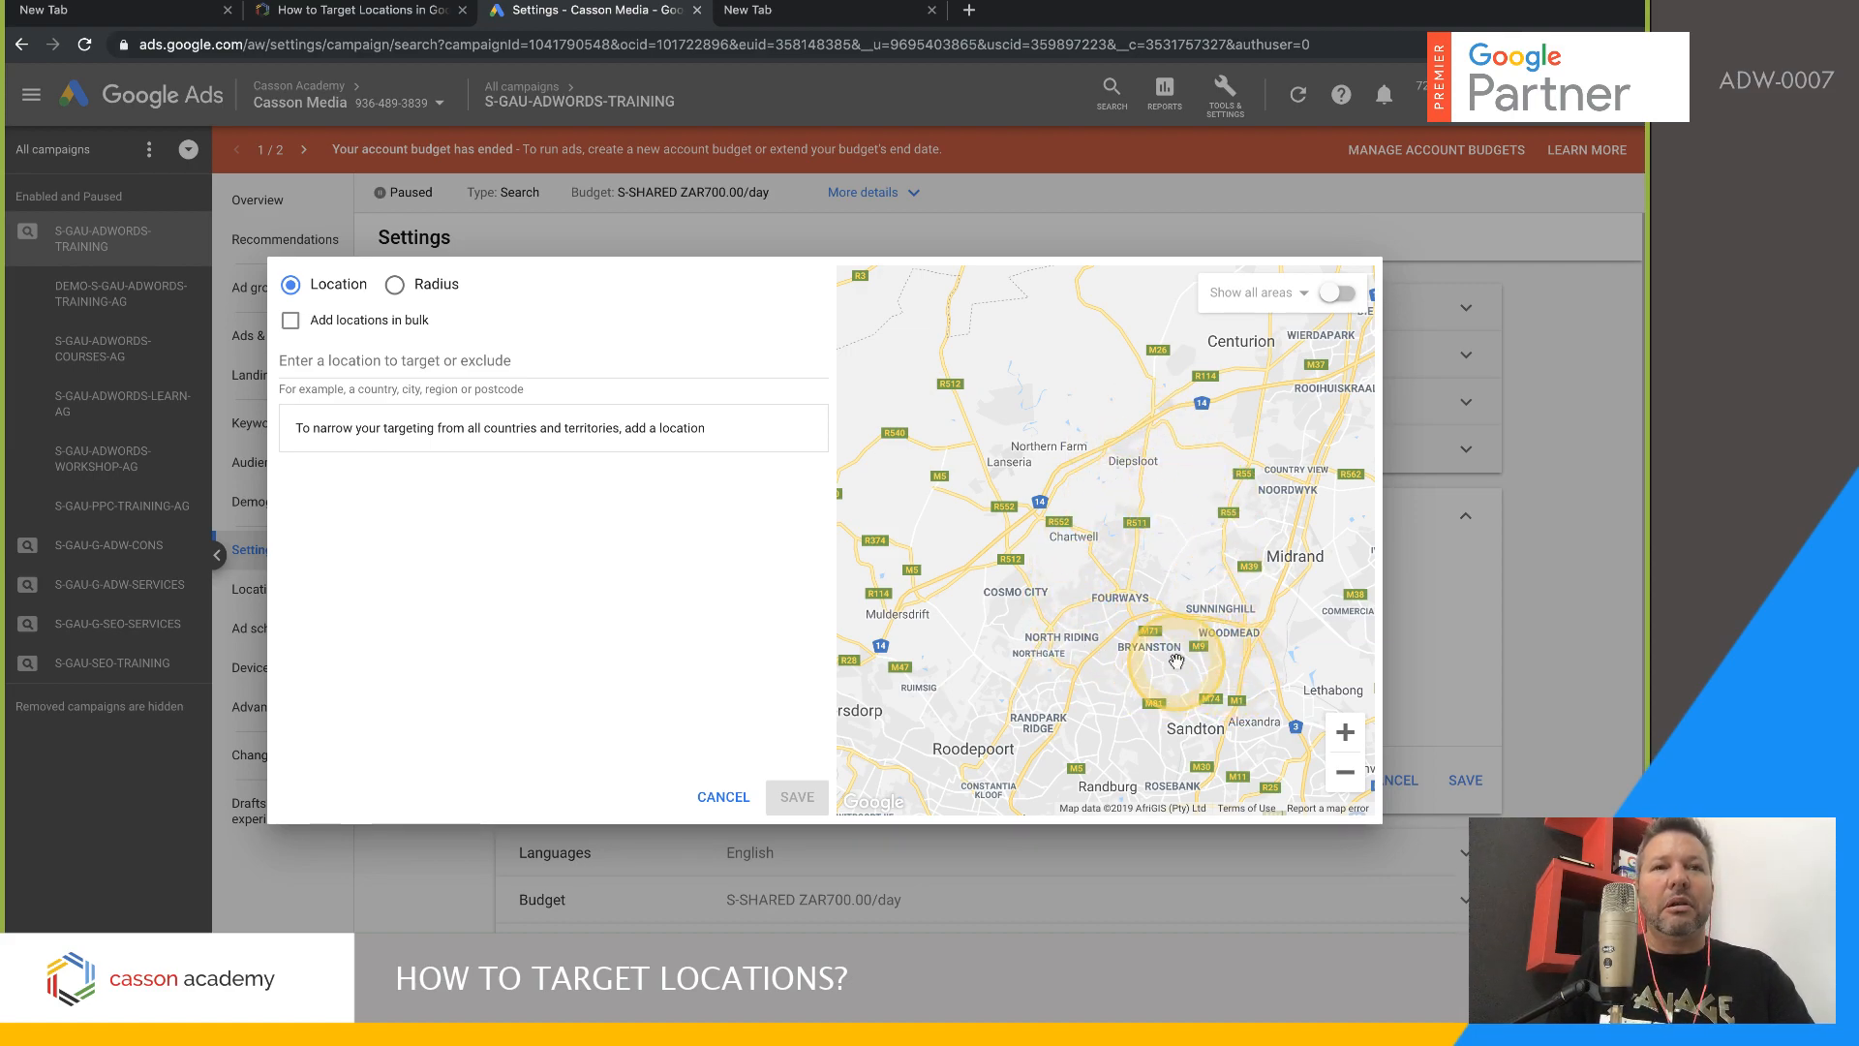
click(1345, 732)
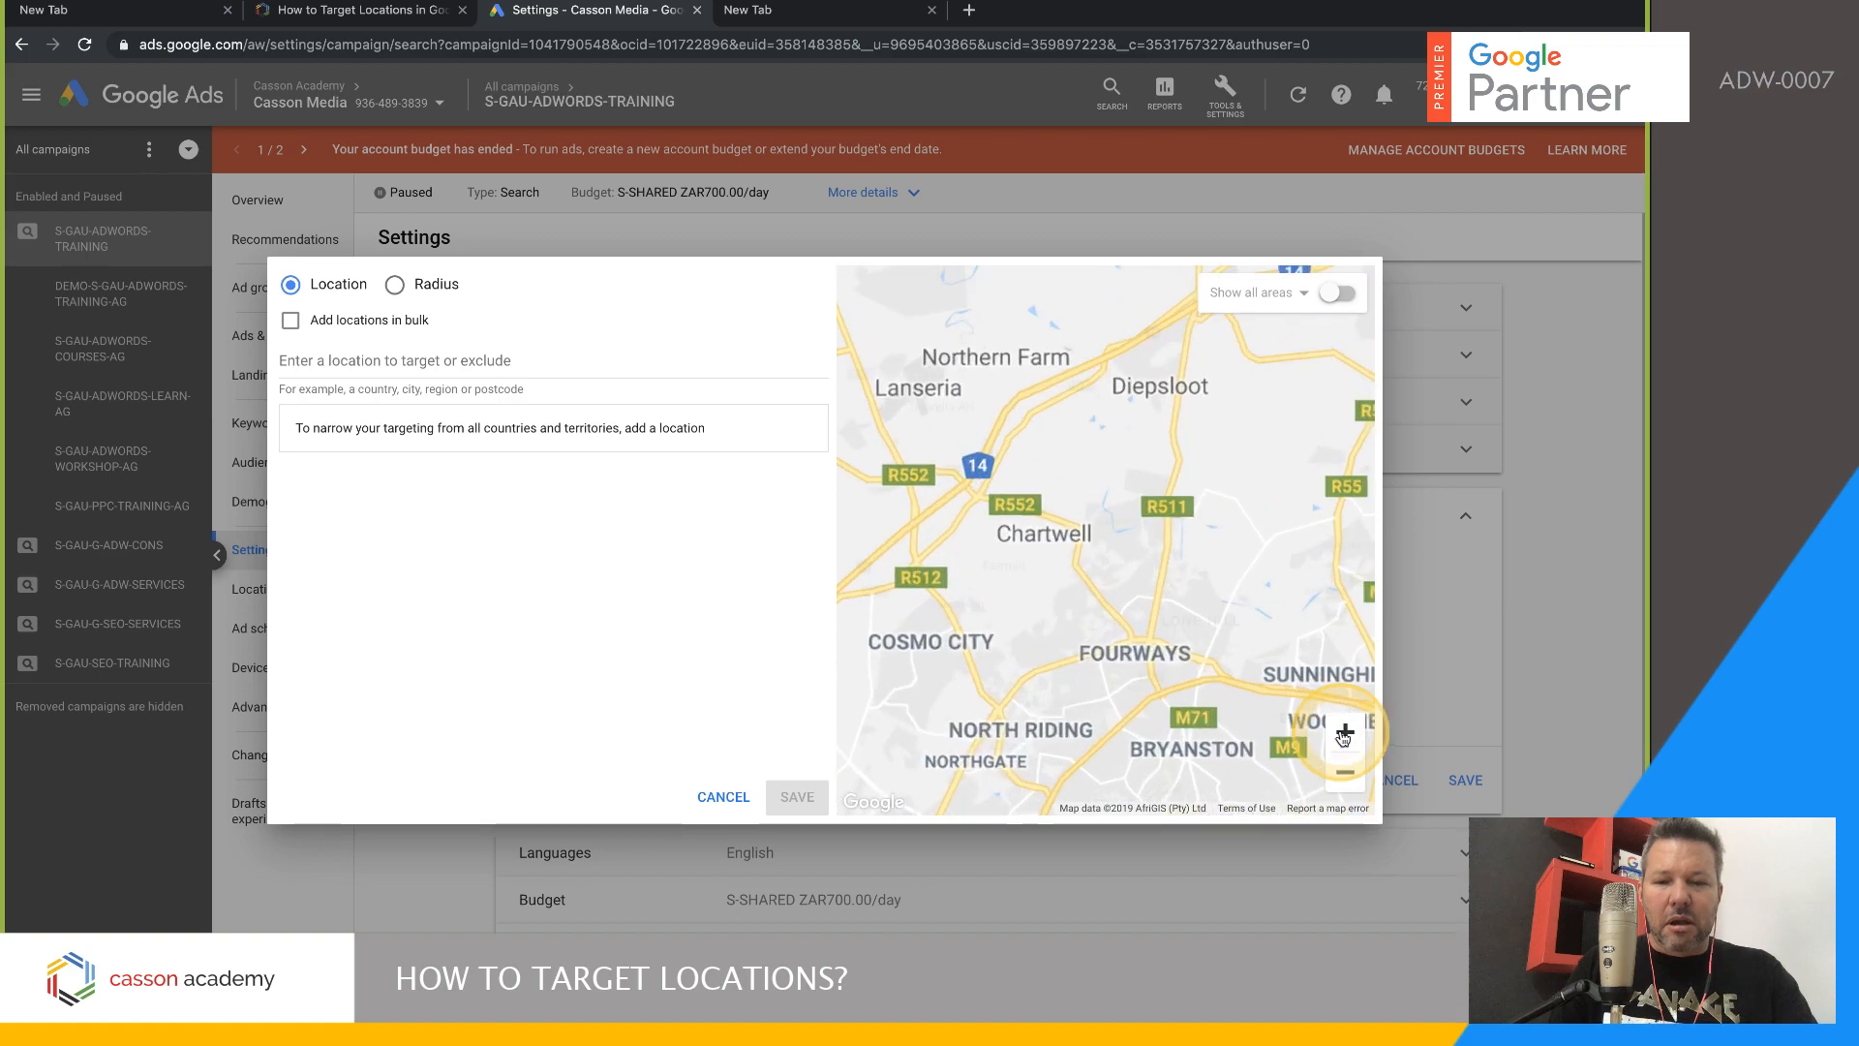
drag(1143, 647, 1157, 502)
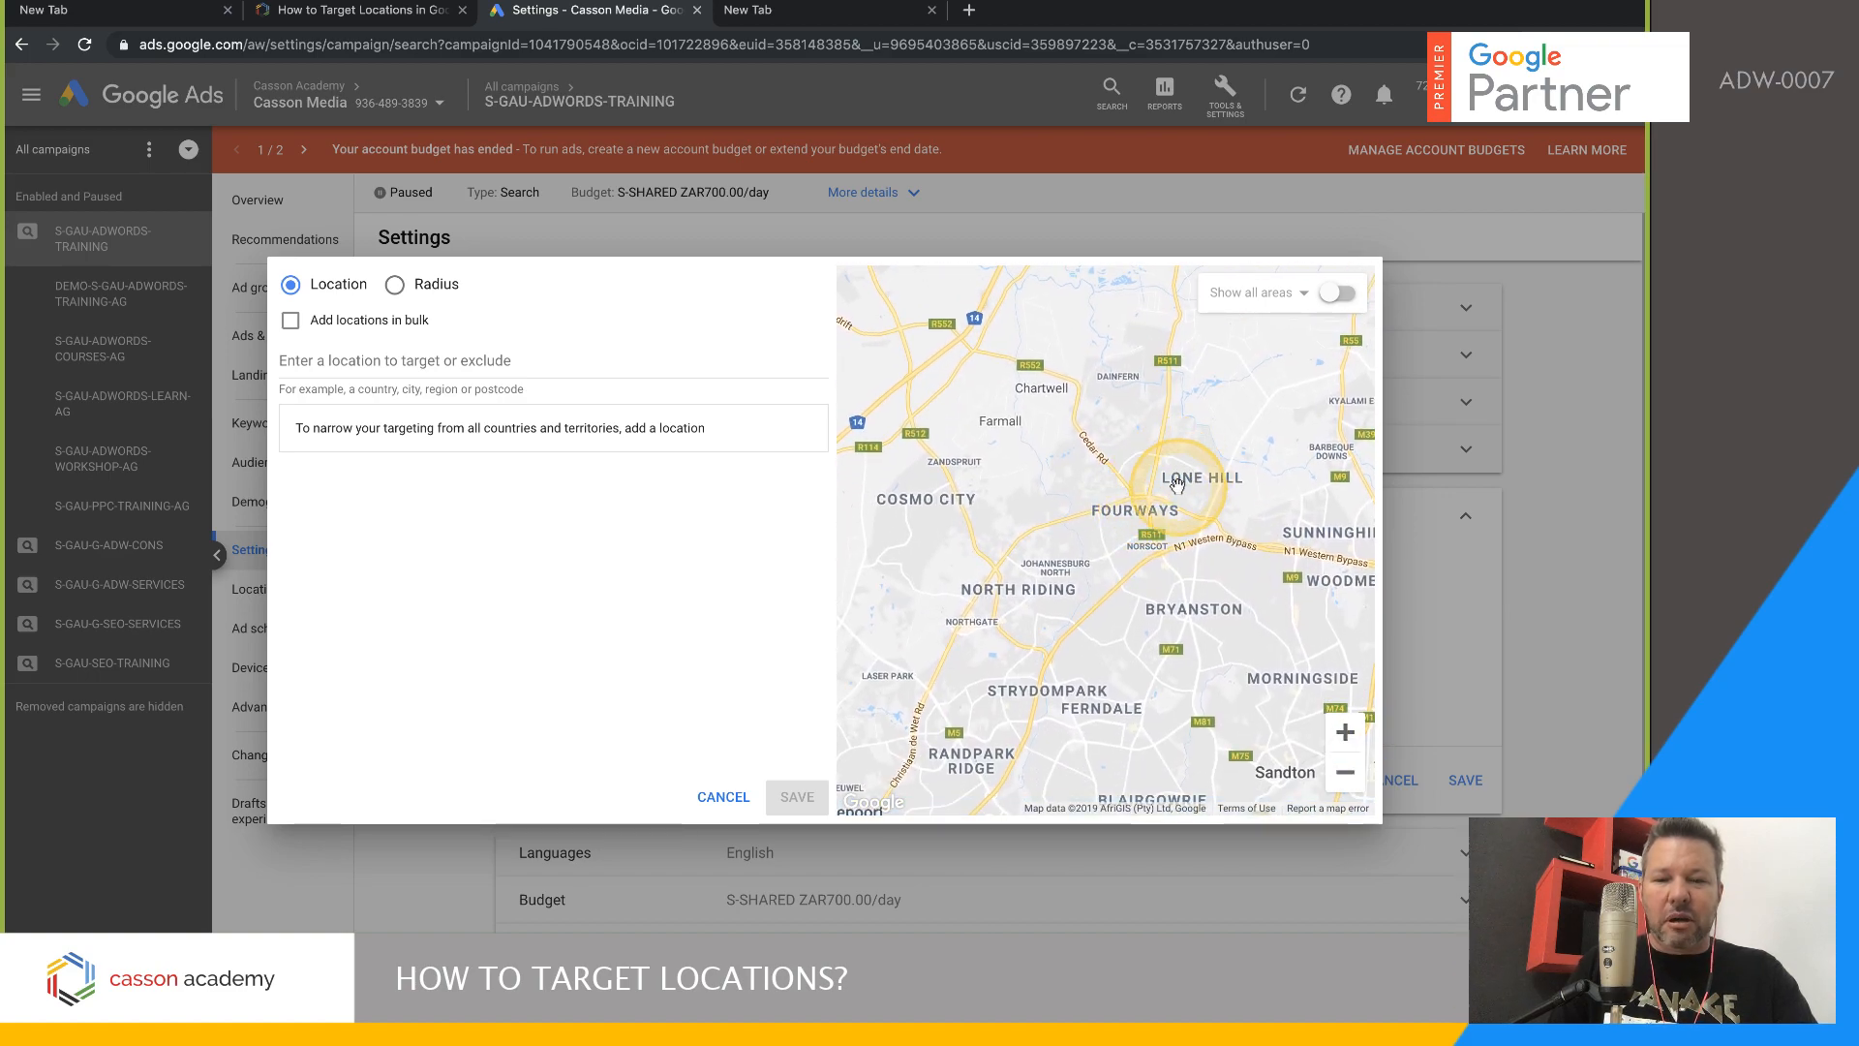
- Find Fourways, Gauteng, South Africa in the location search and add it as a targeted location
click(542, 362)
text(FOu)
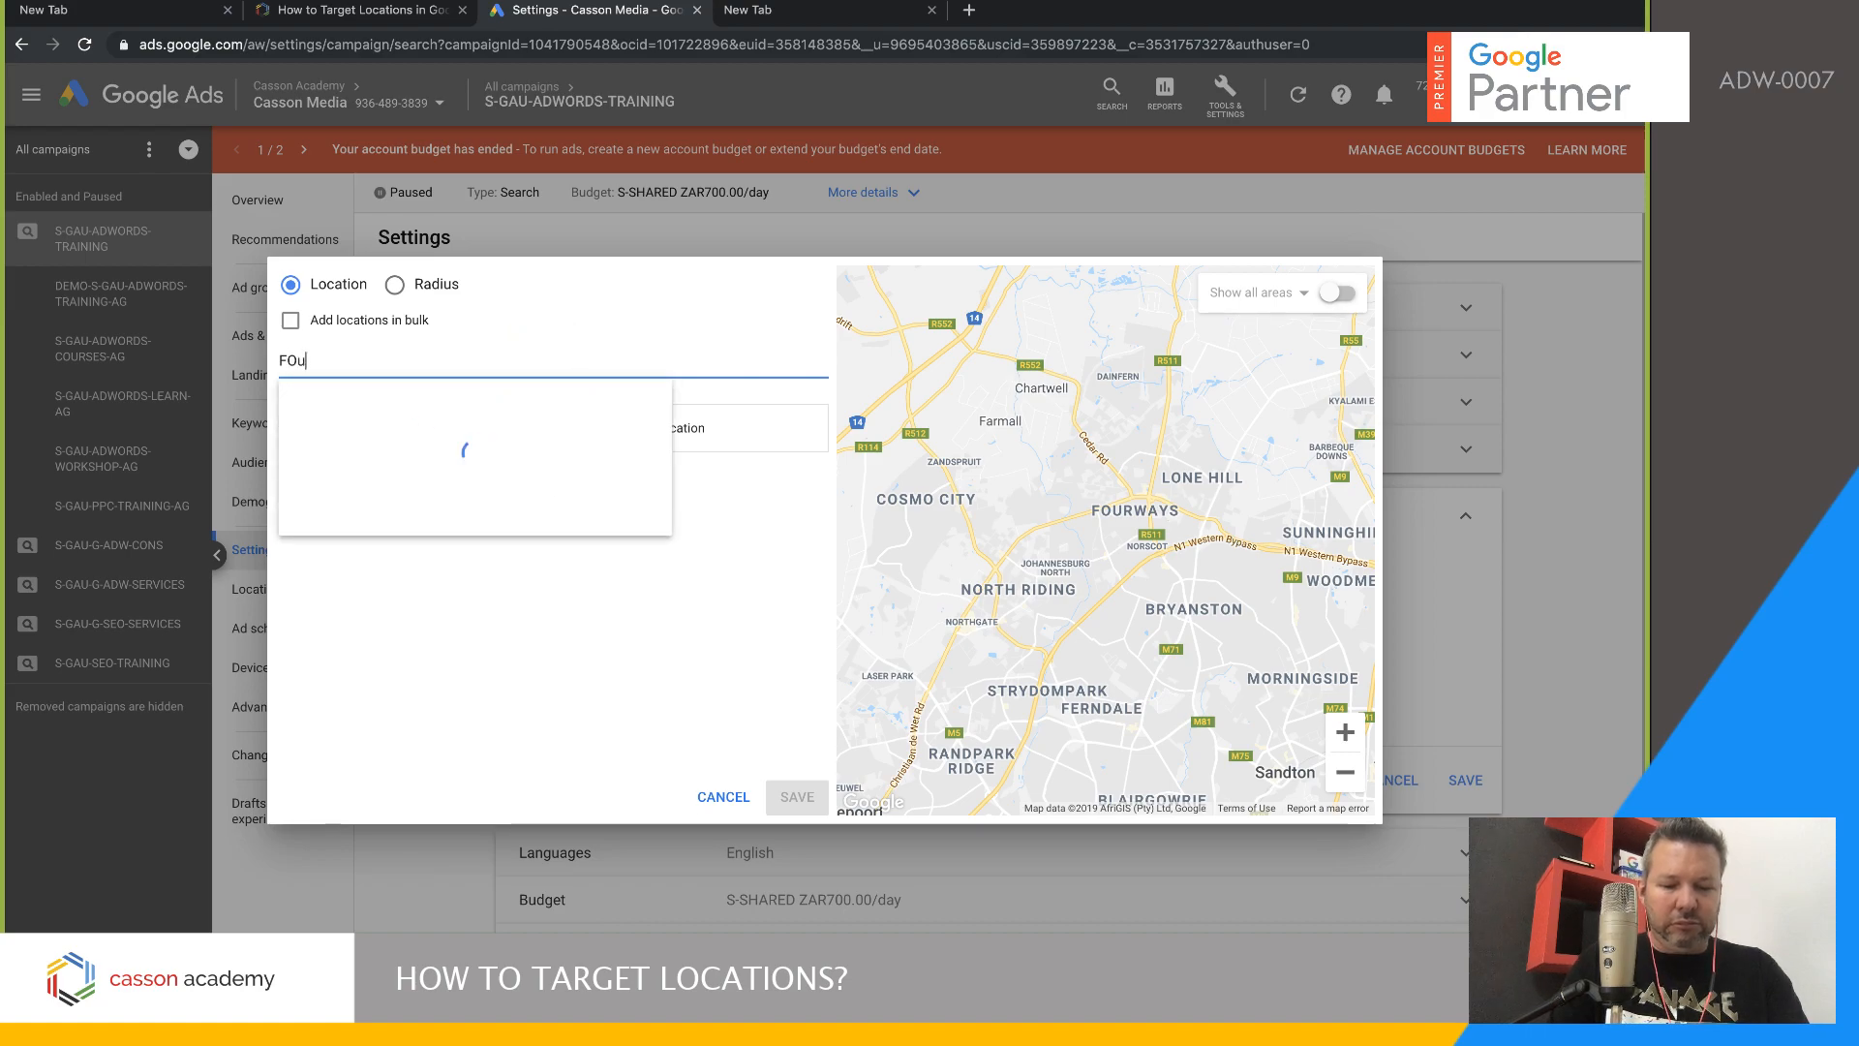
text(rways)
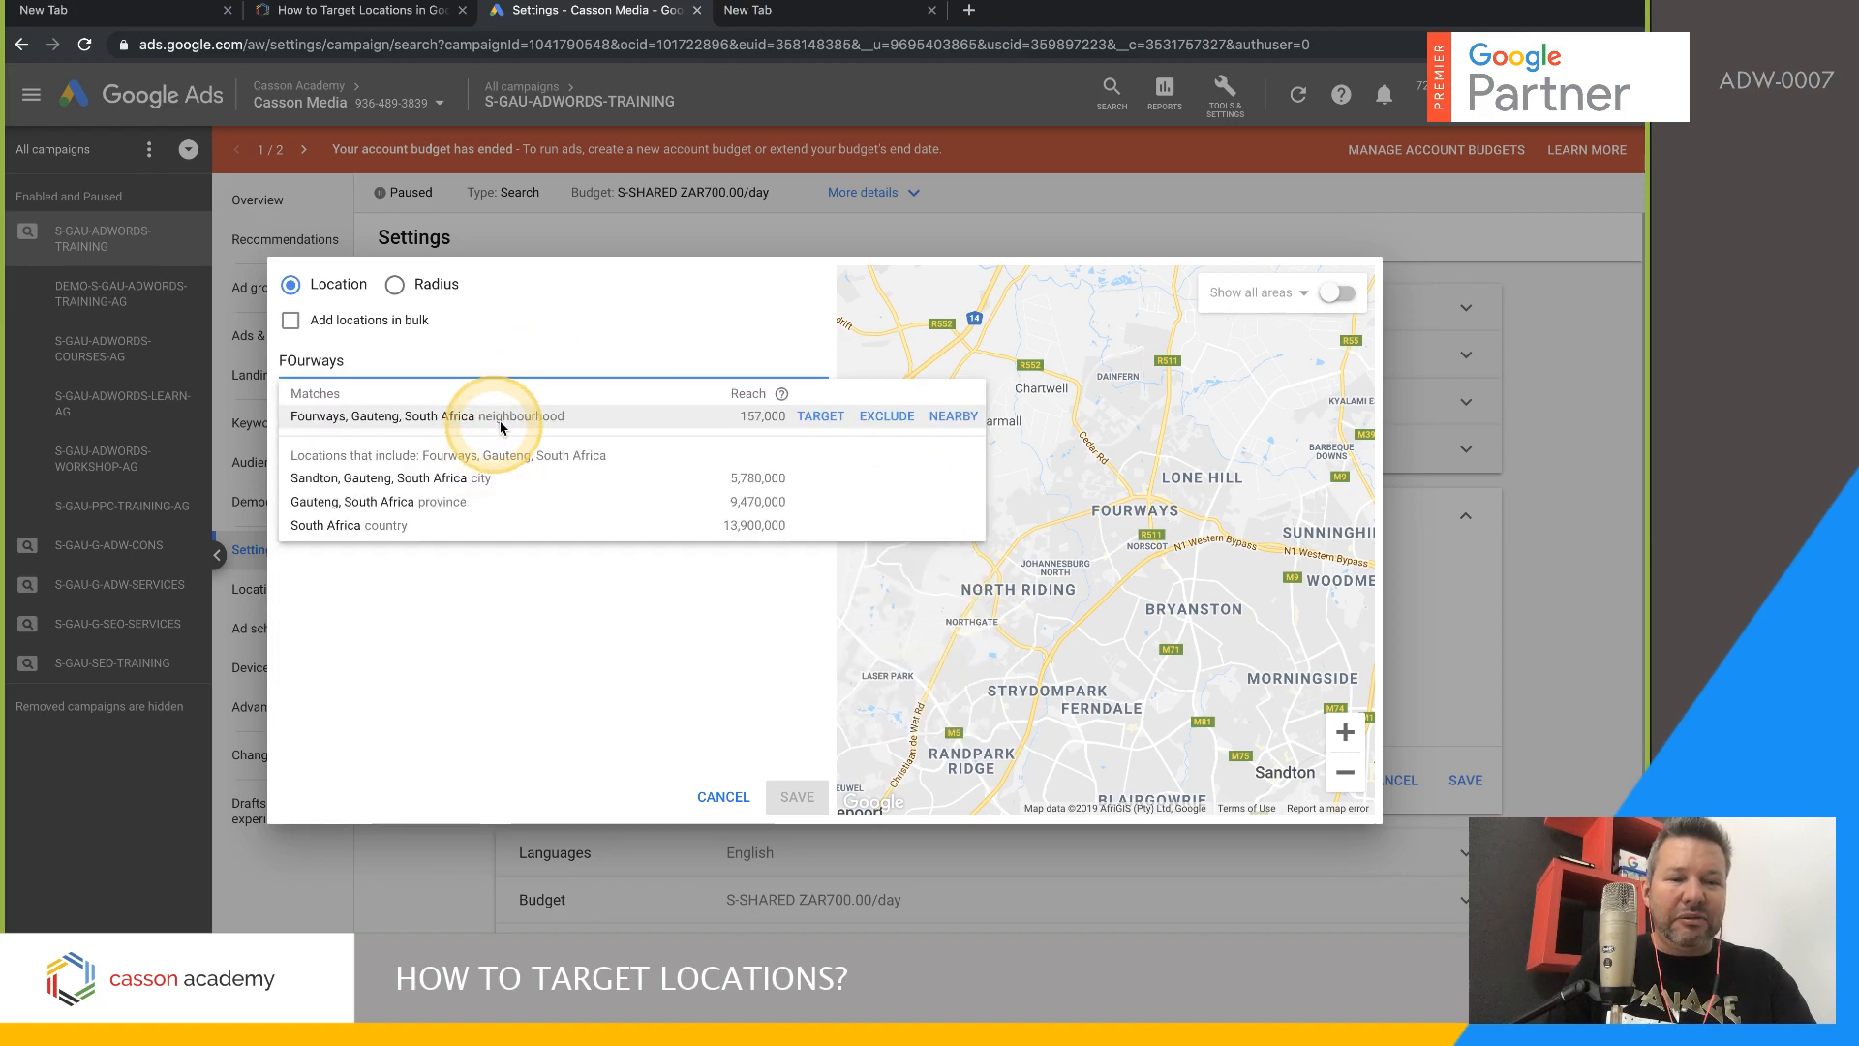
click(825, 418)
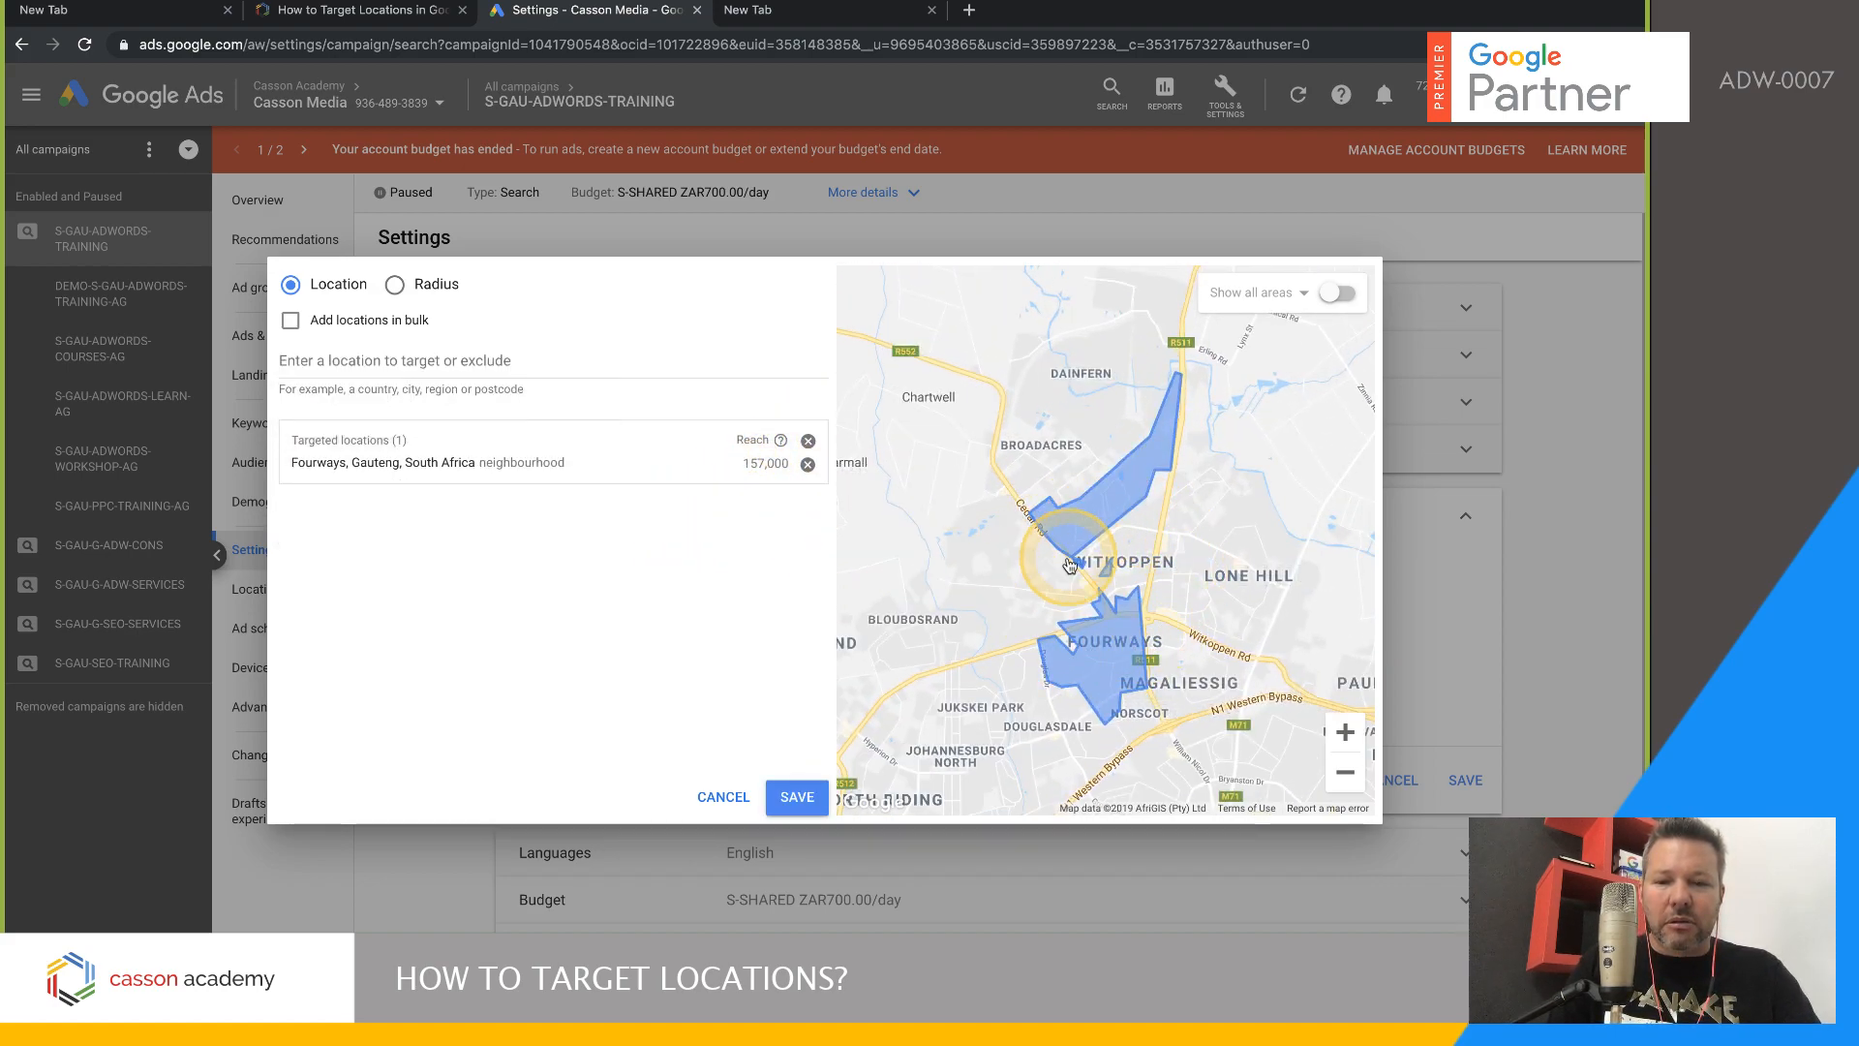
- Find Lone Hill, Gauteng, South Africa in the location search and add it as a targeted location
click(492, 361)
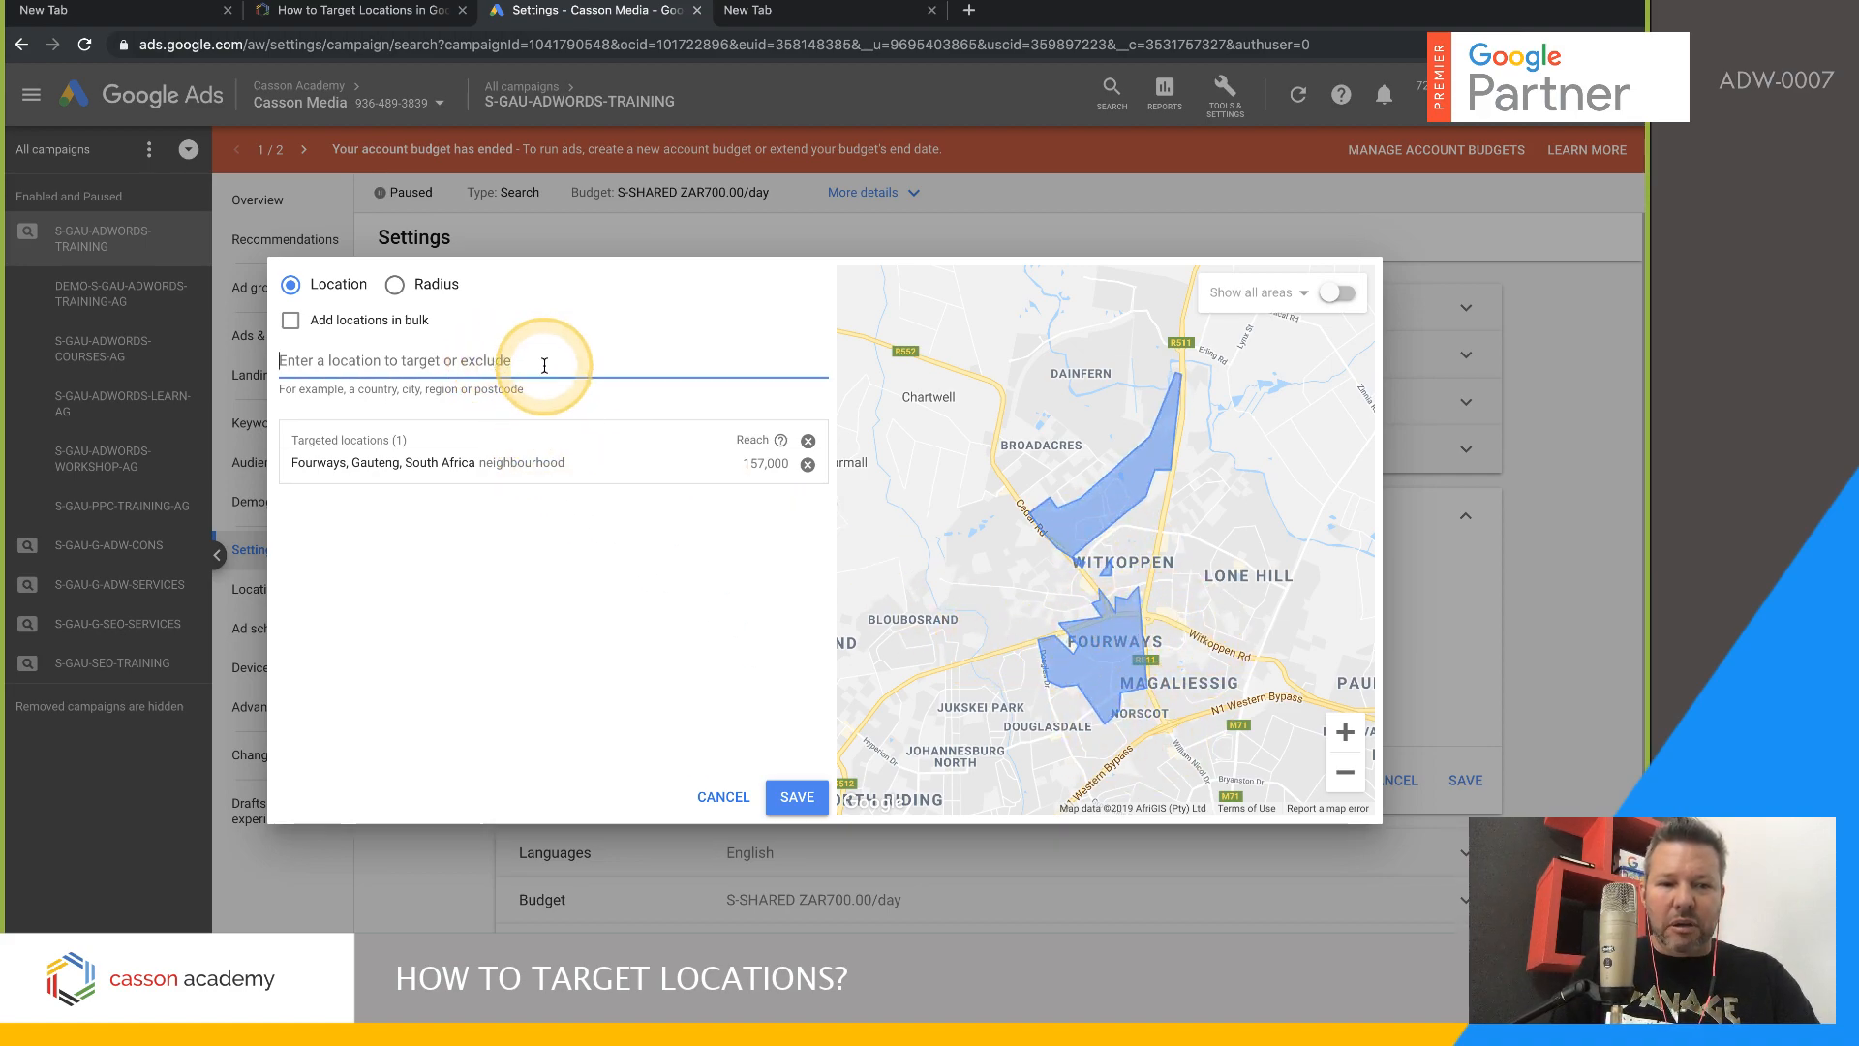
drag(1239, 576, 1191, 554)
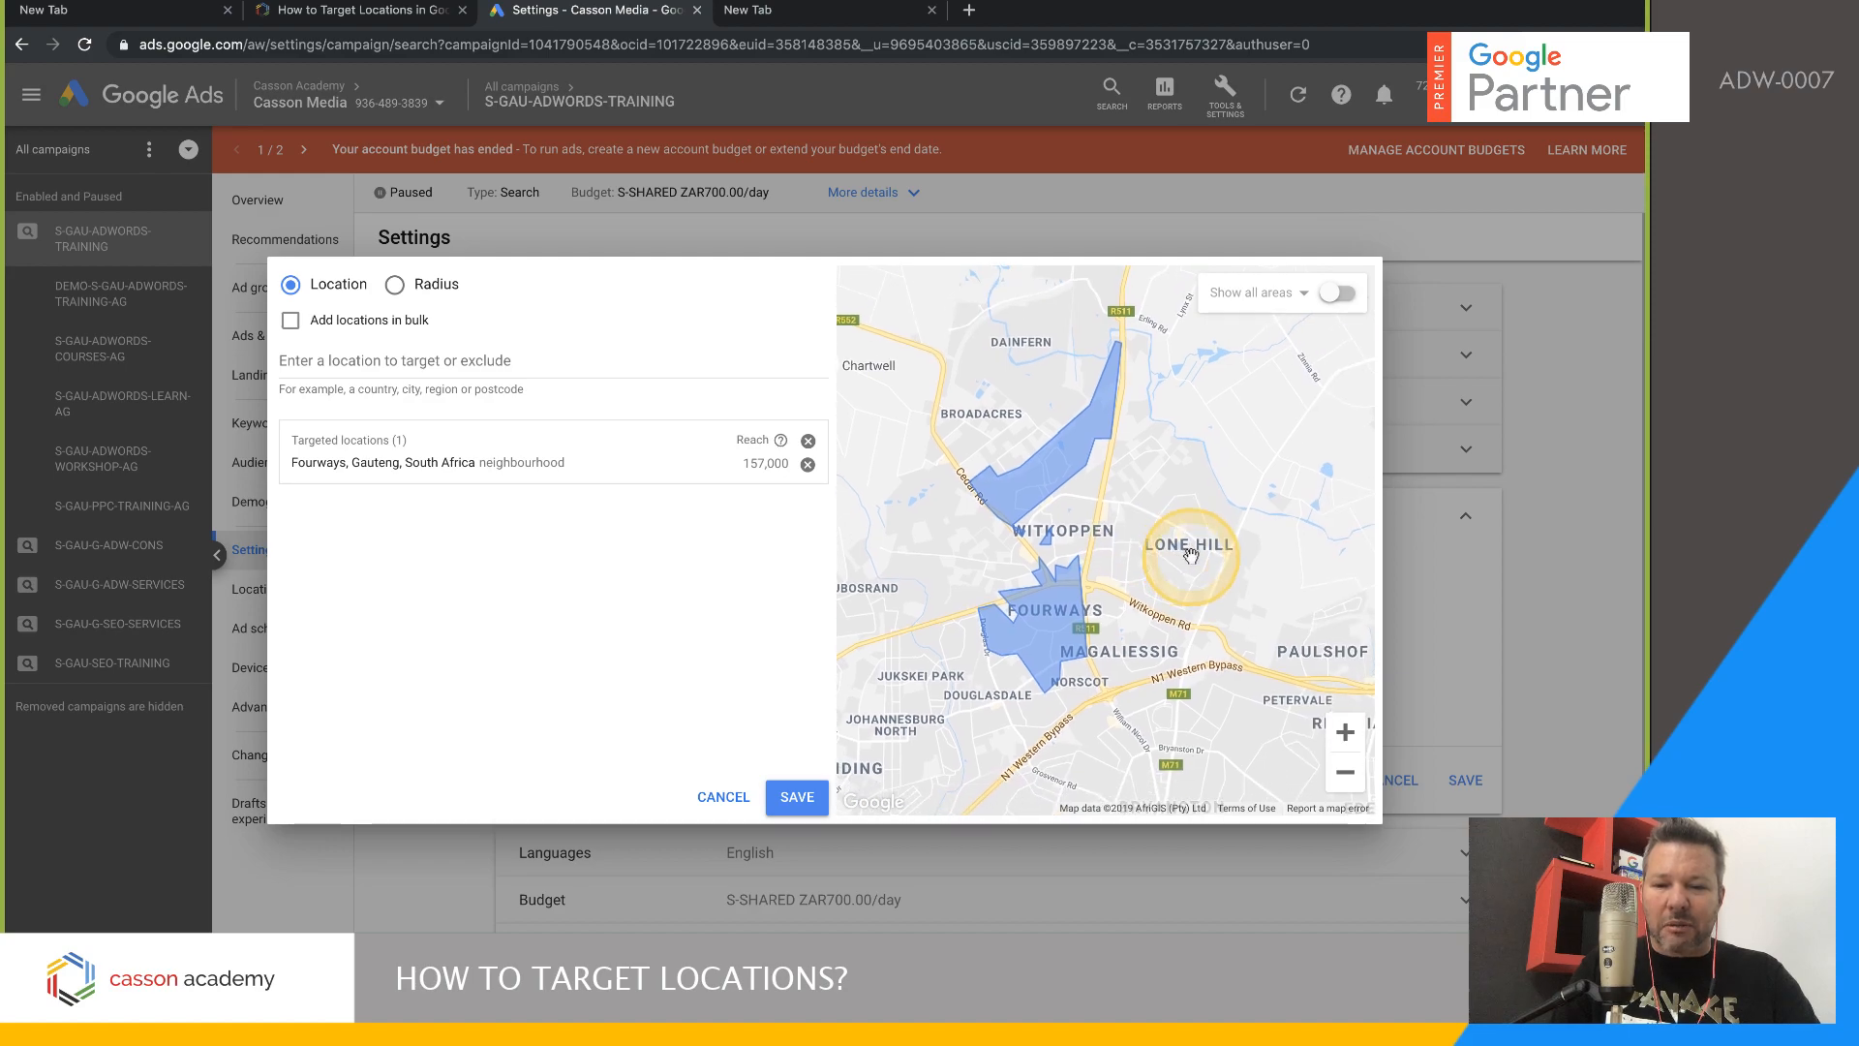
click(470, 363)
text(L)
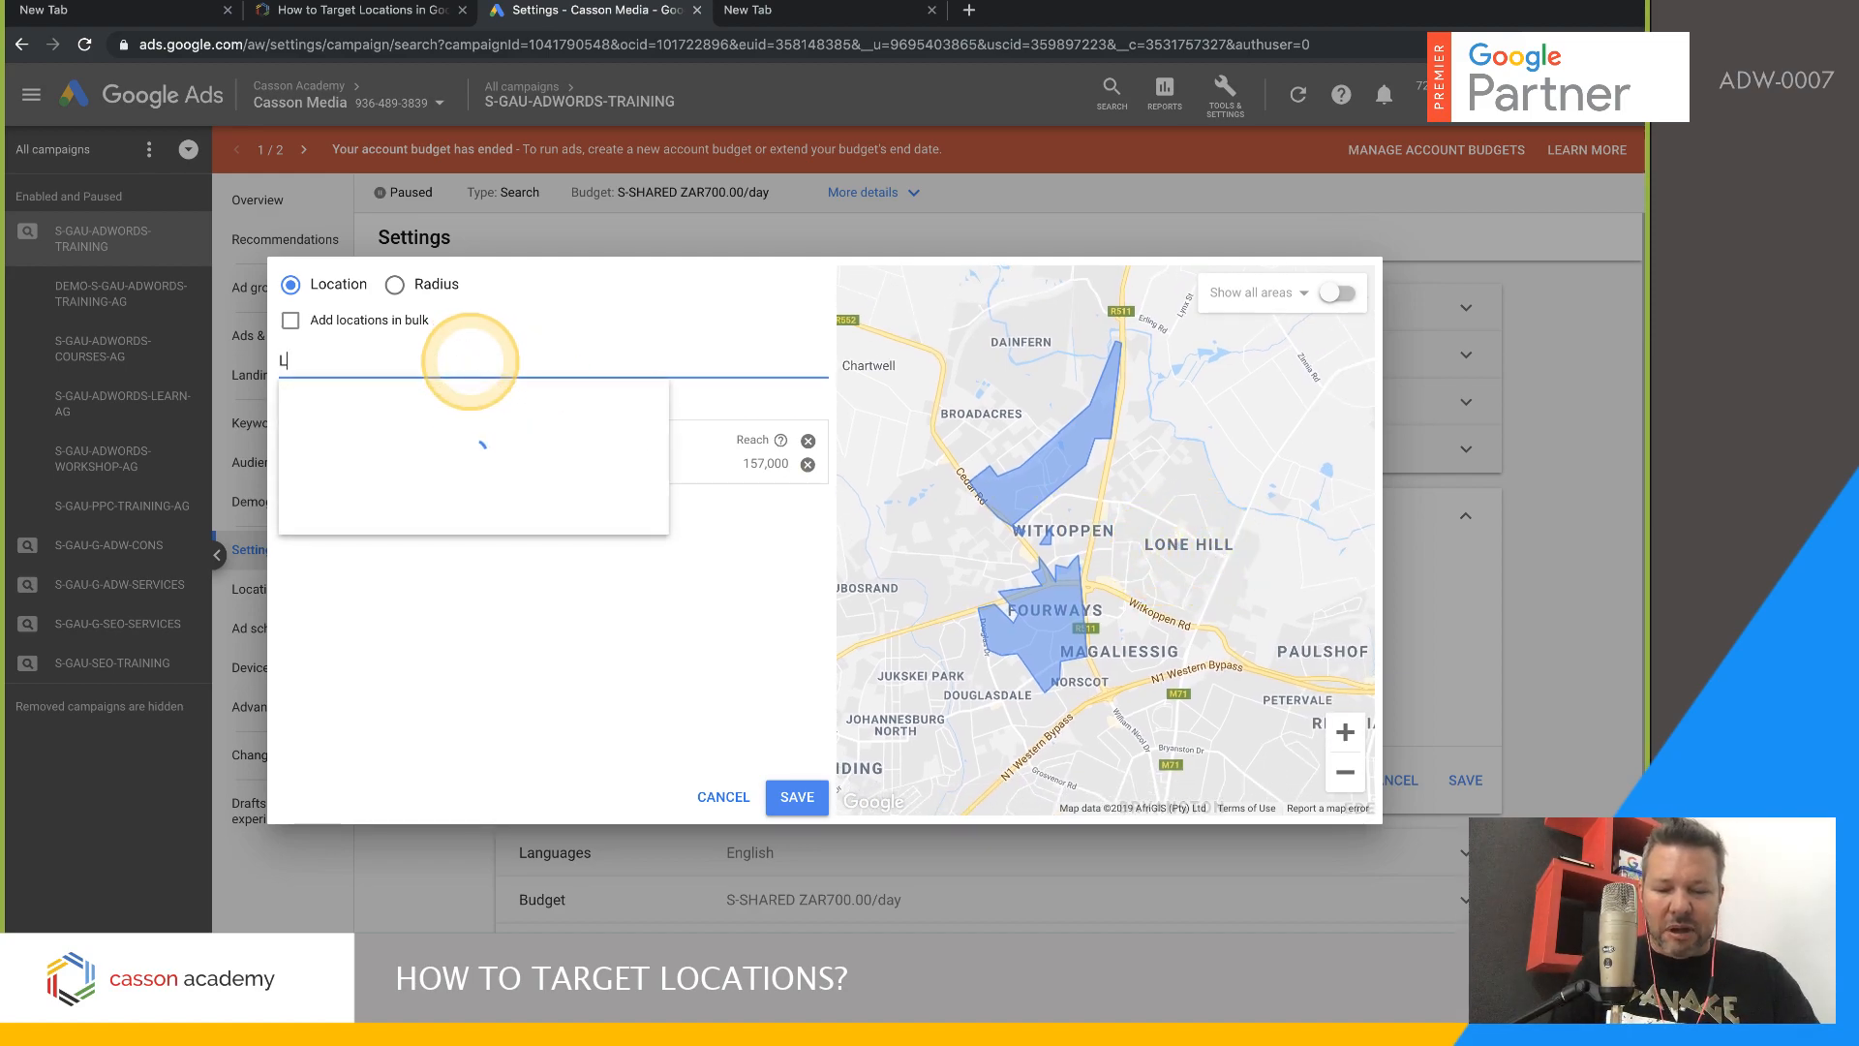
text(ine)
key(BackSpace)
key(BackSpace)
key(BackSpace)
key(BackSpace)
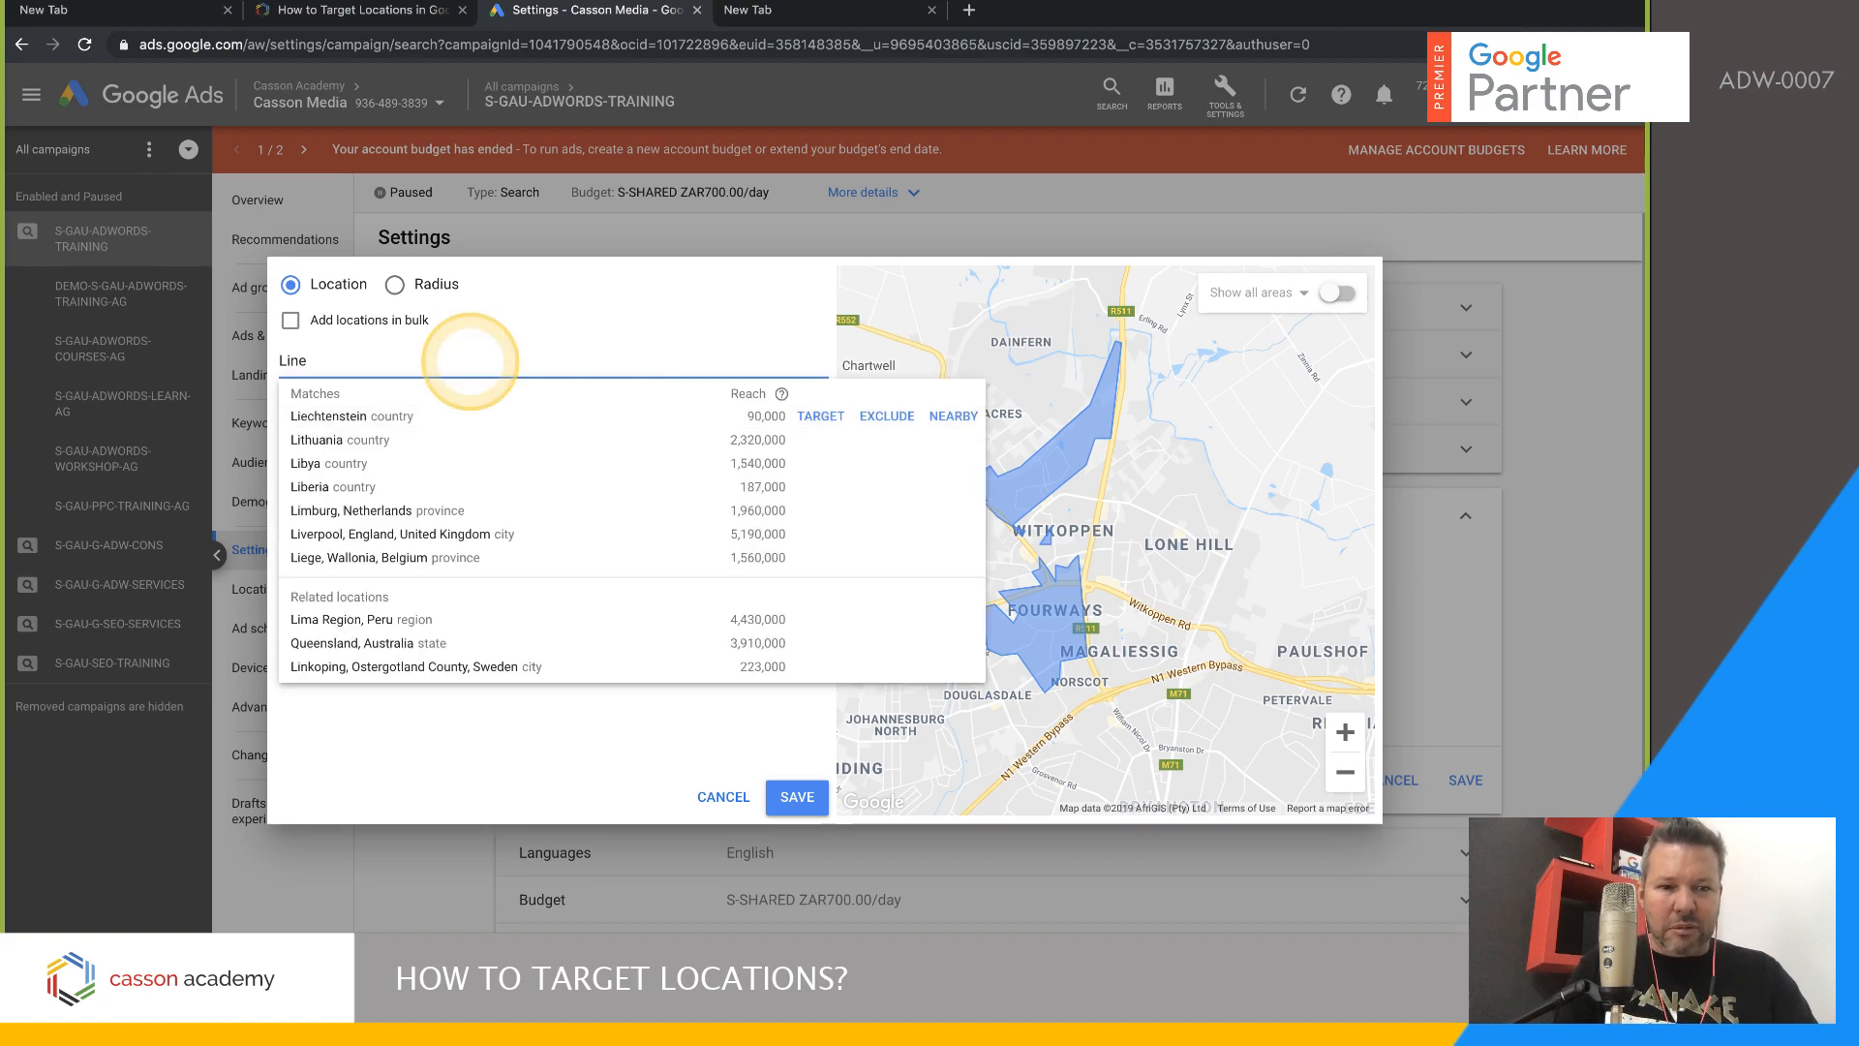
text(on)
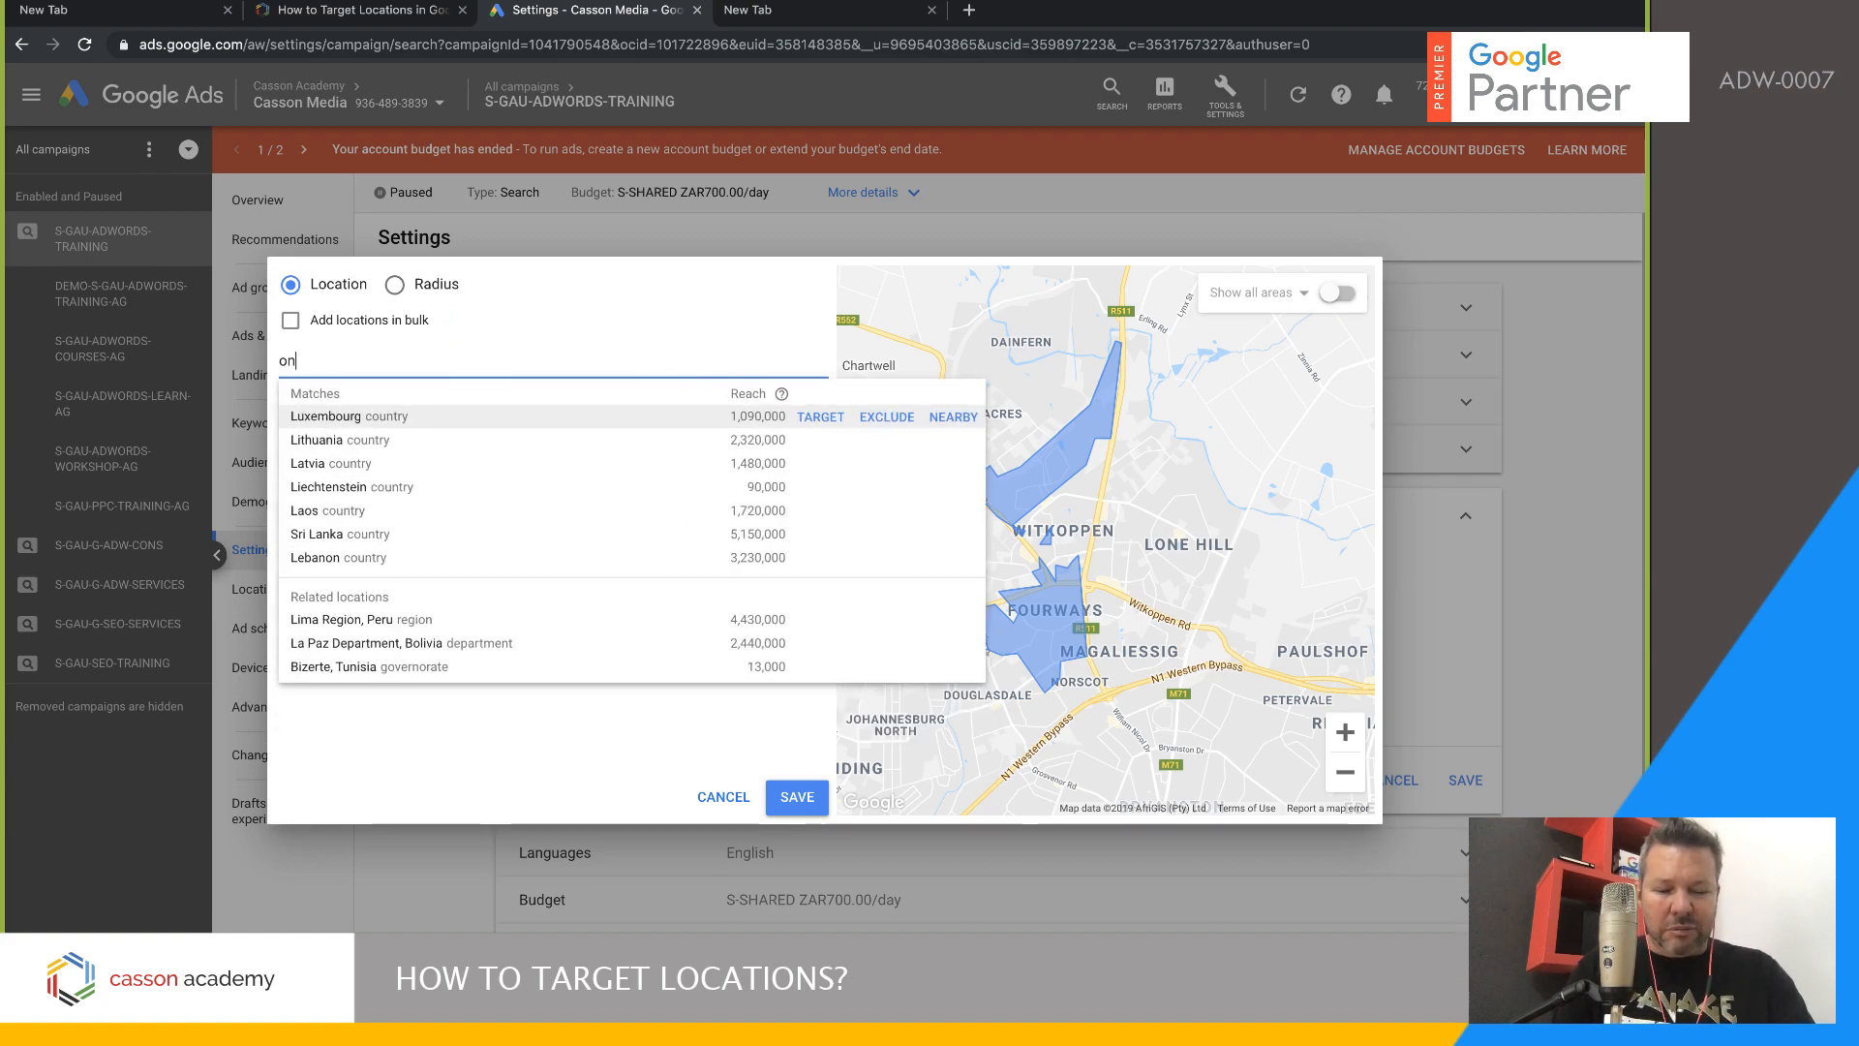
click(471, 360)
text(e Hill)
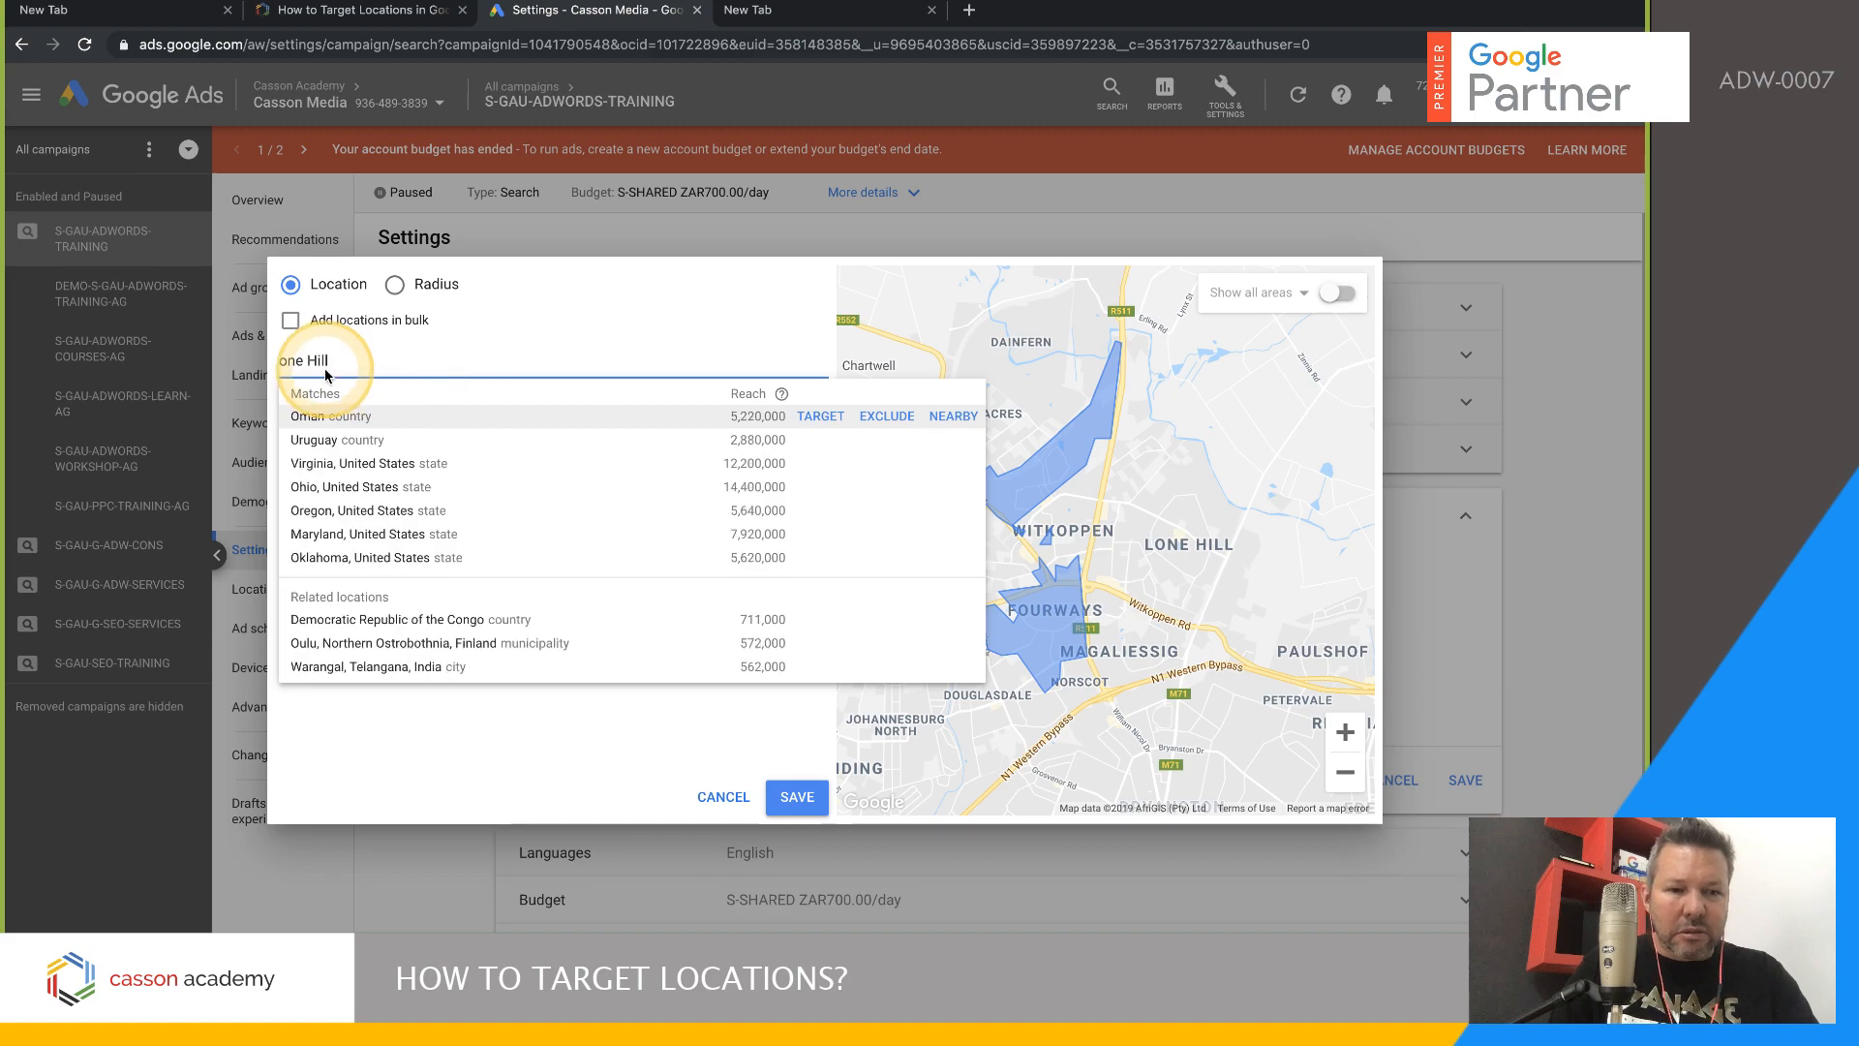
click(281, 360)
text(L)
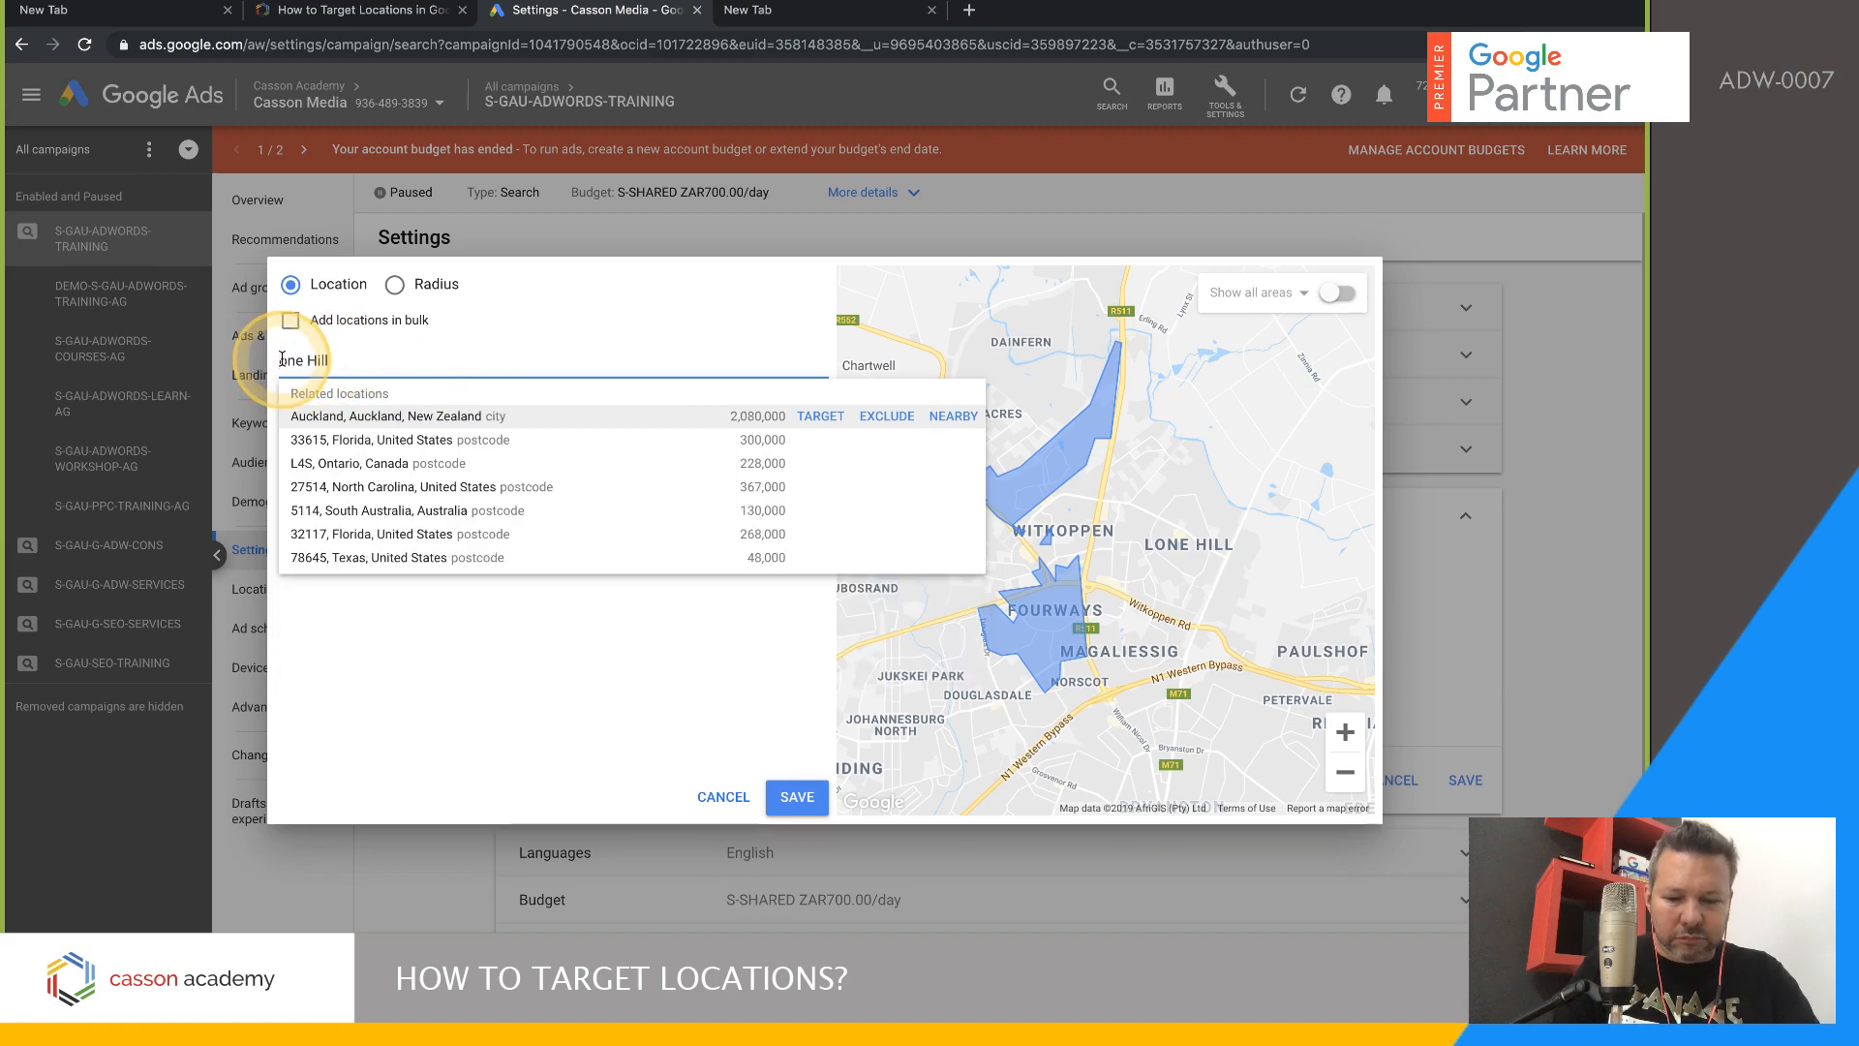
text(L)
click(844, 427)
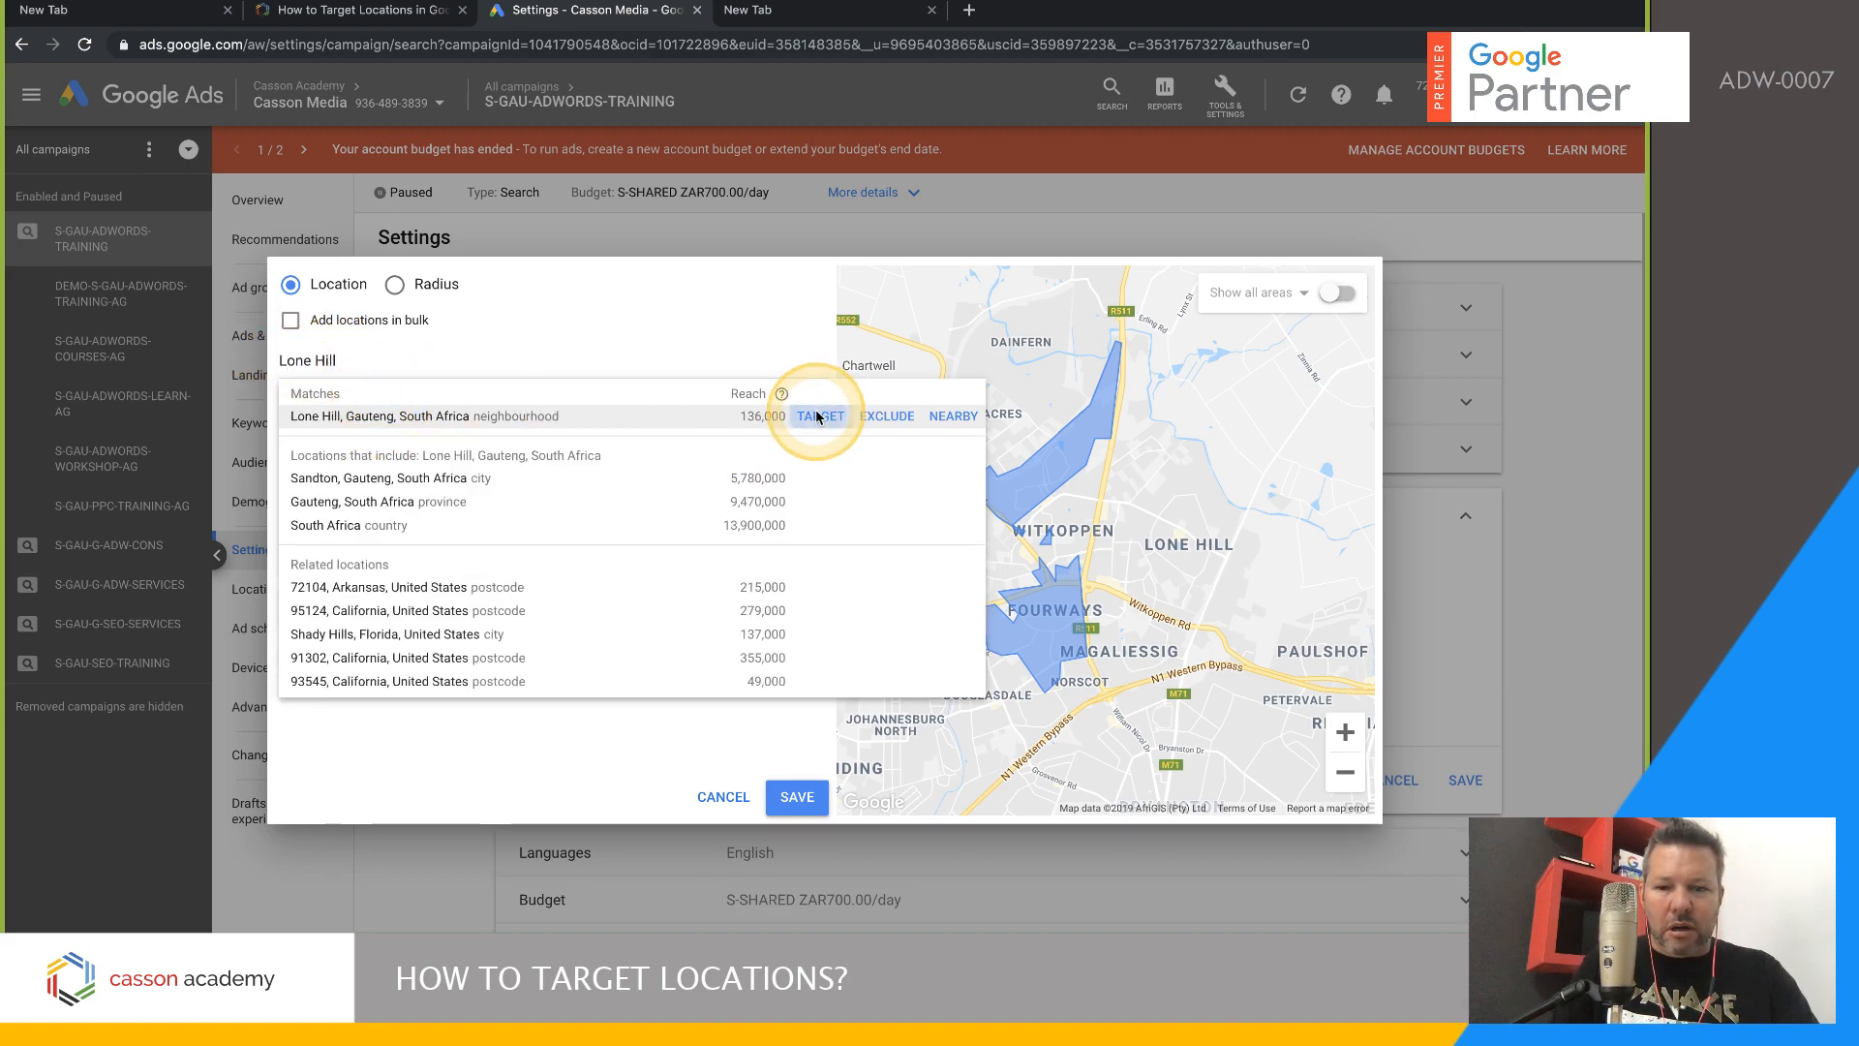
- Search the locations for "Magalie" and add the related location Bryanston, Gauteng, South Africa as a target
double_click(1203, 516)
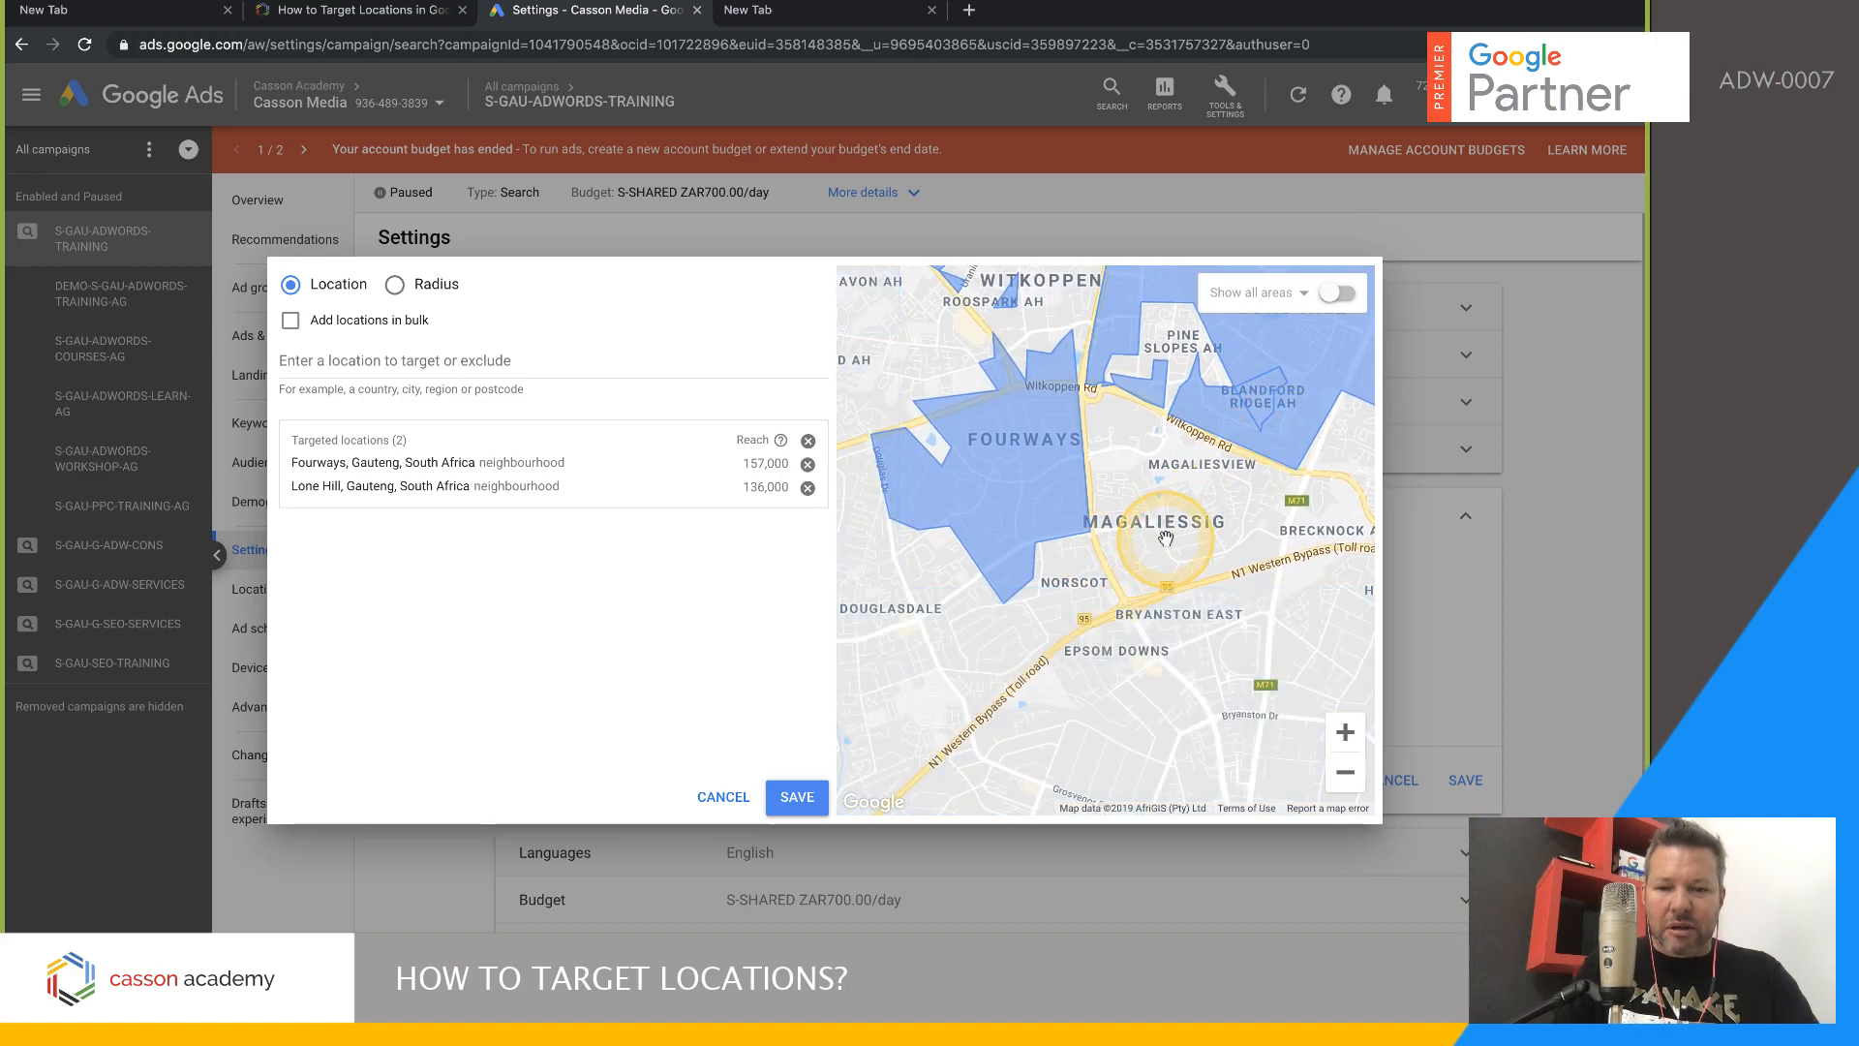
click(1345, 771)
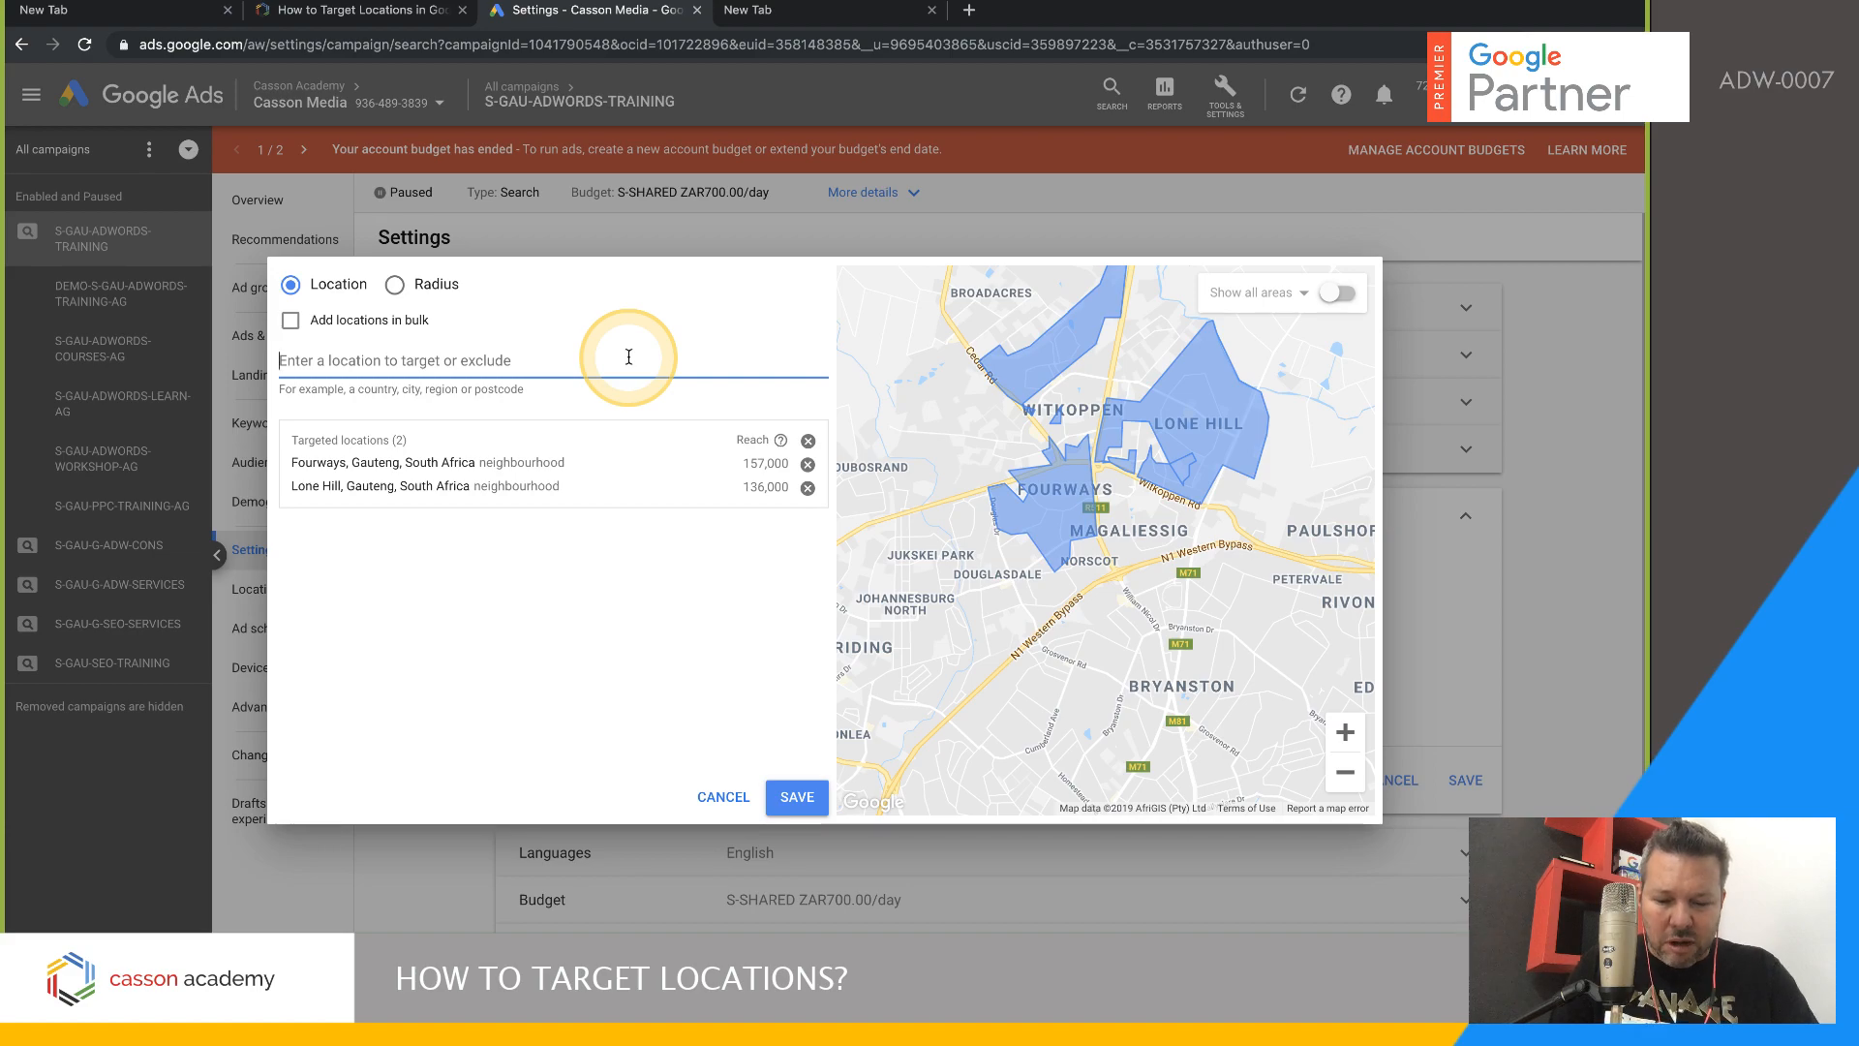
text(Mag)
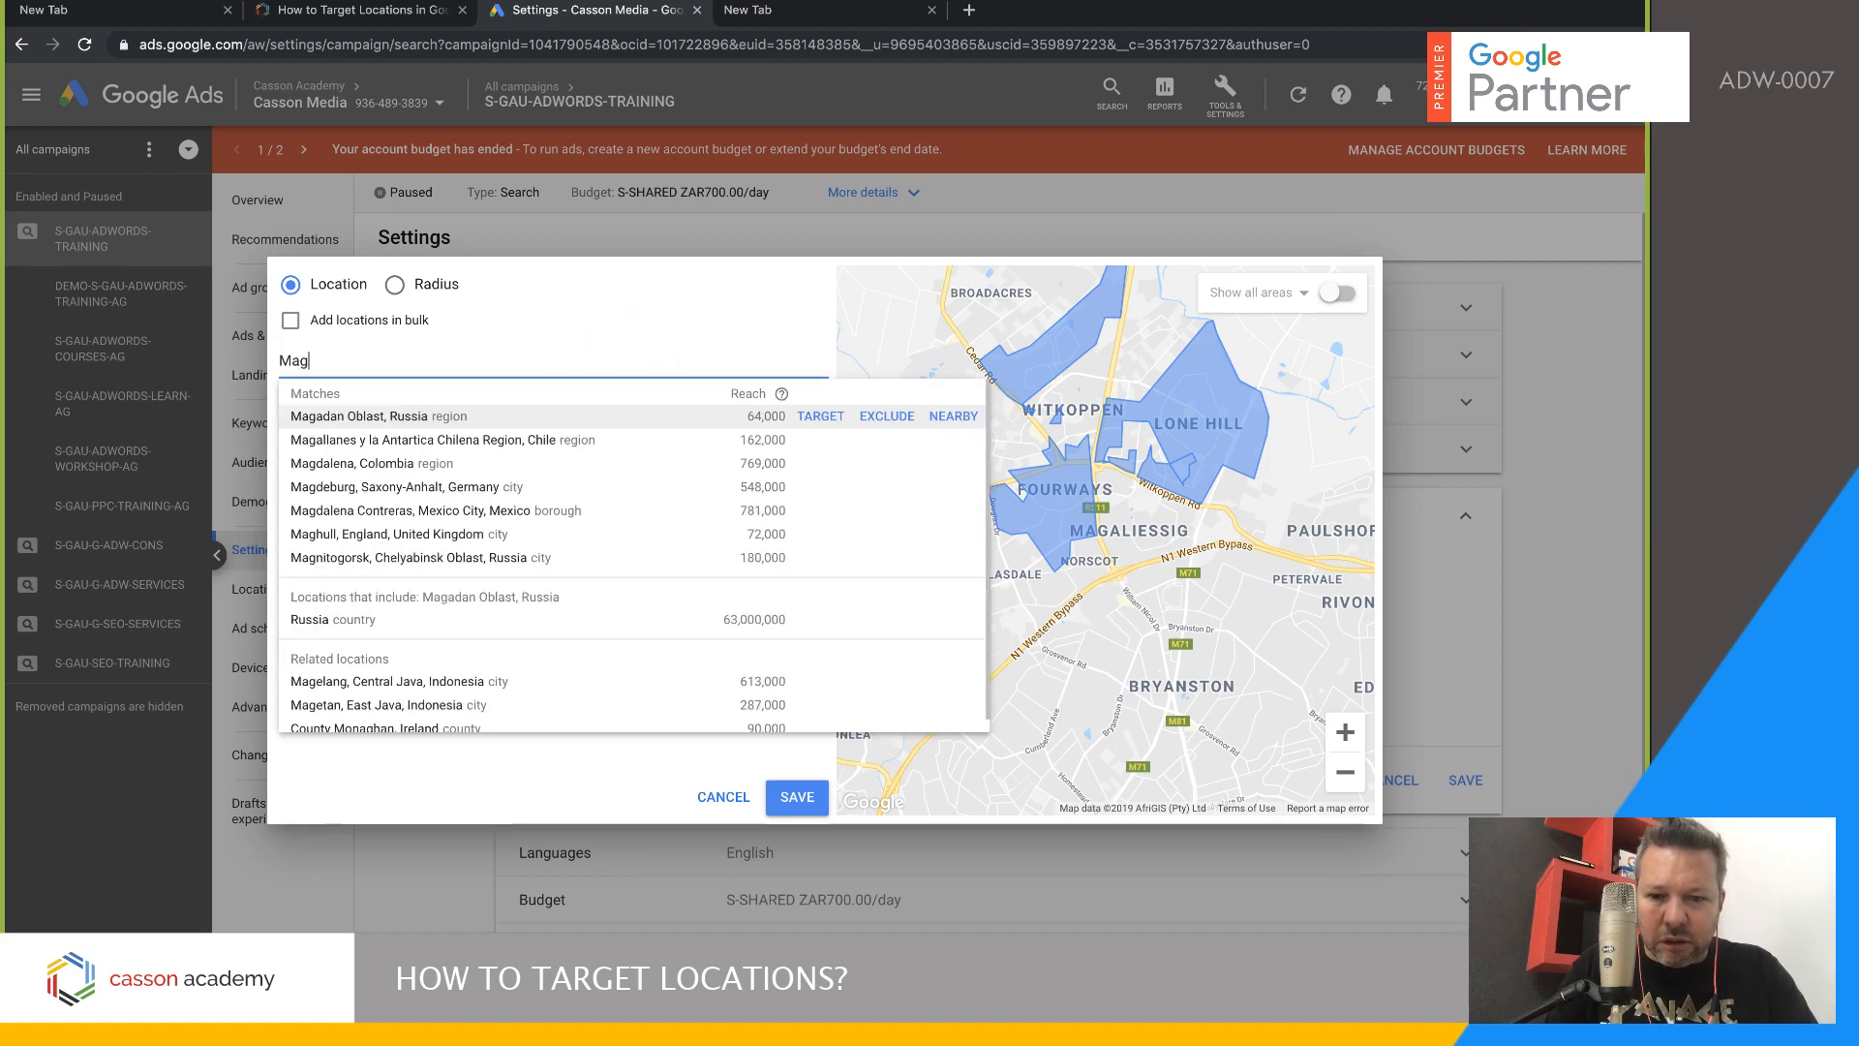
text(al)
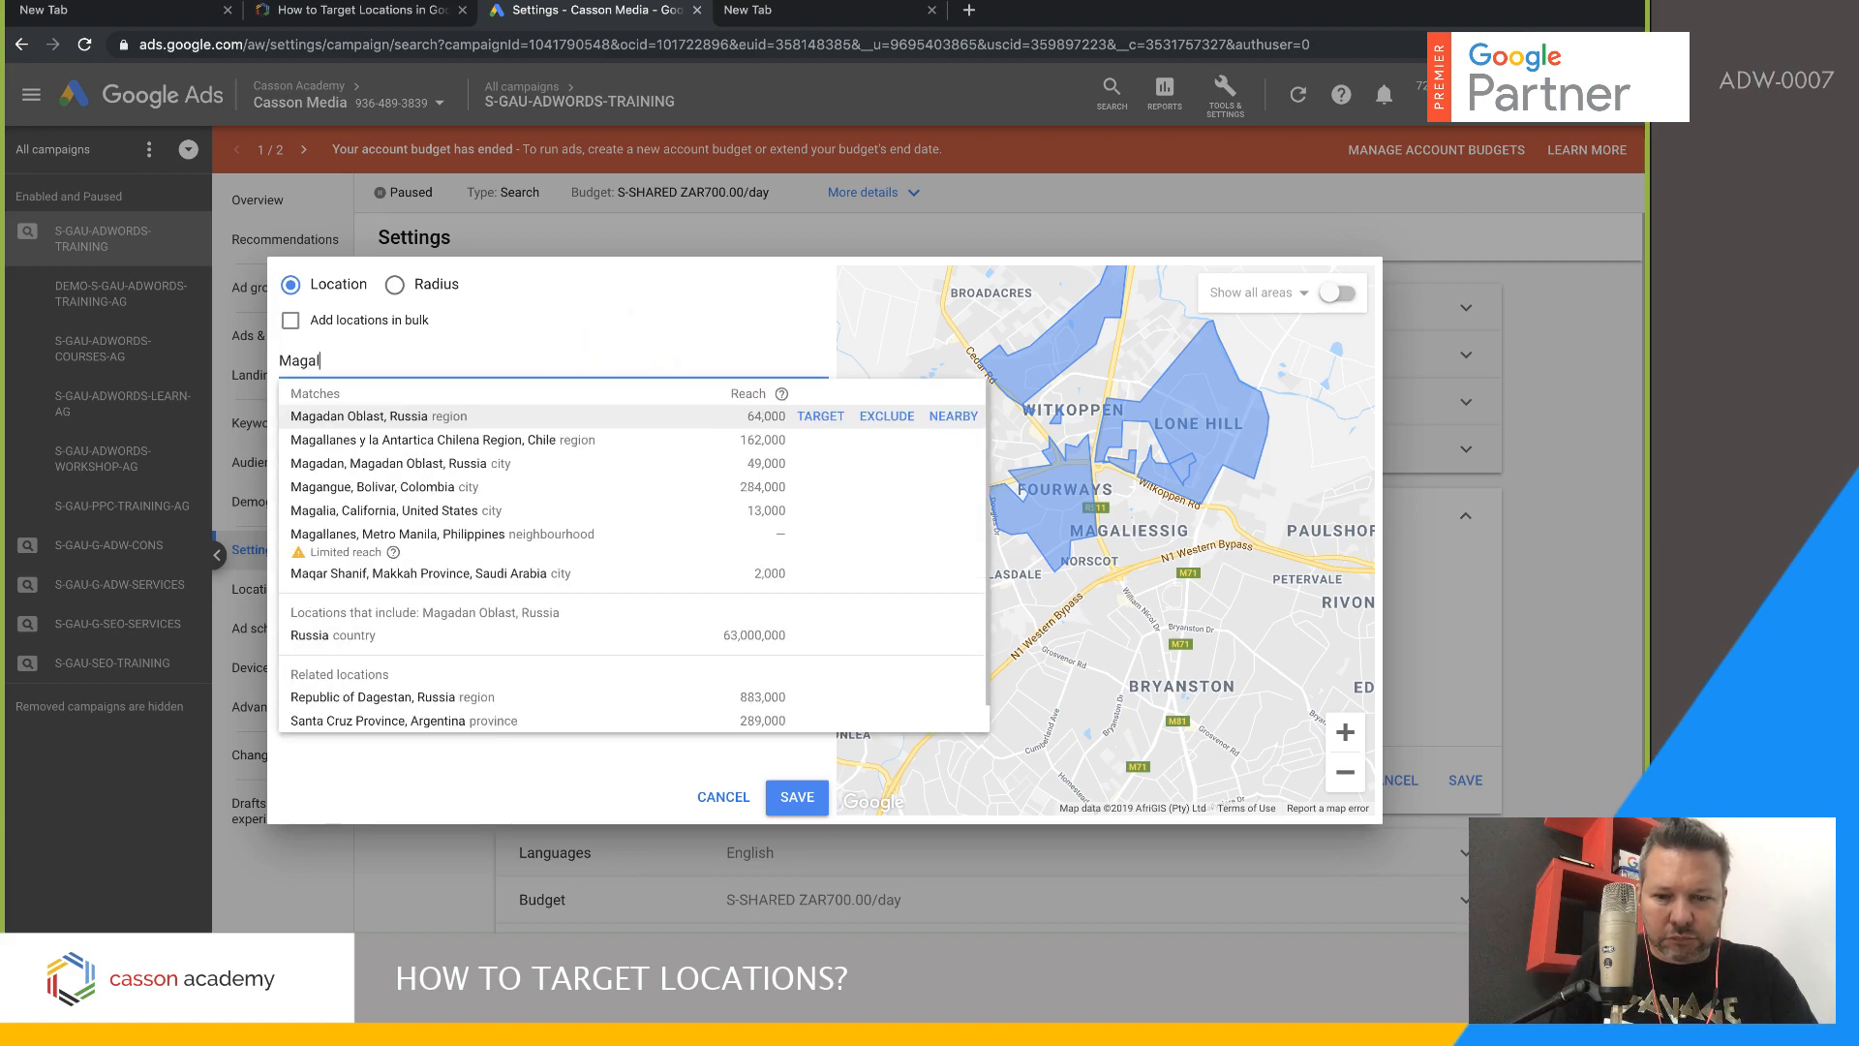
text(ie)
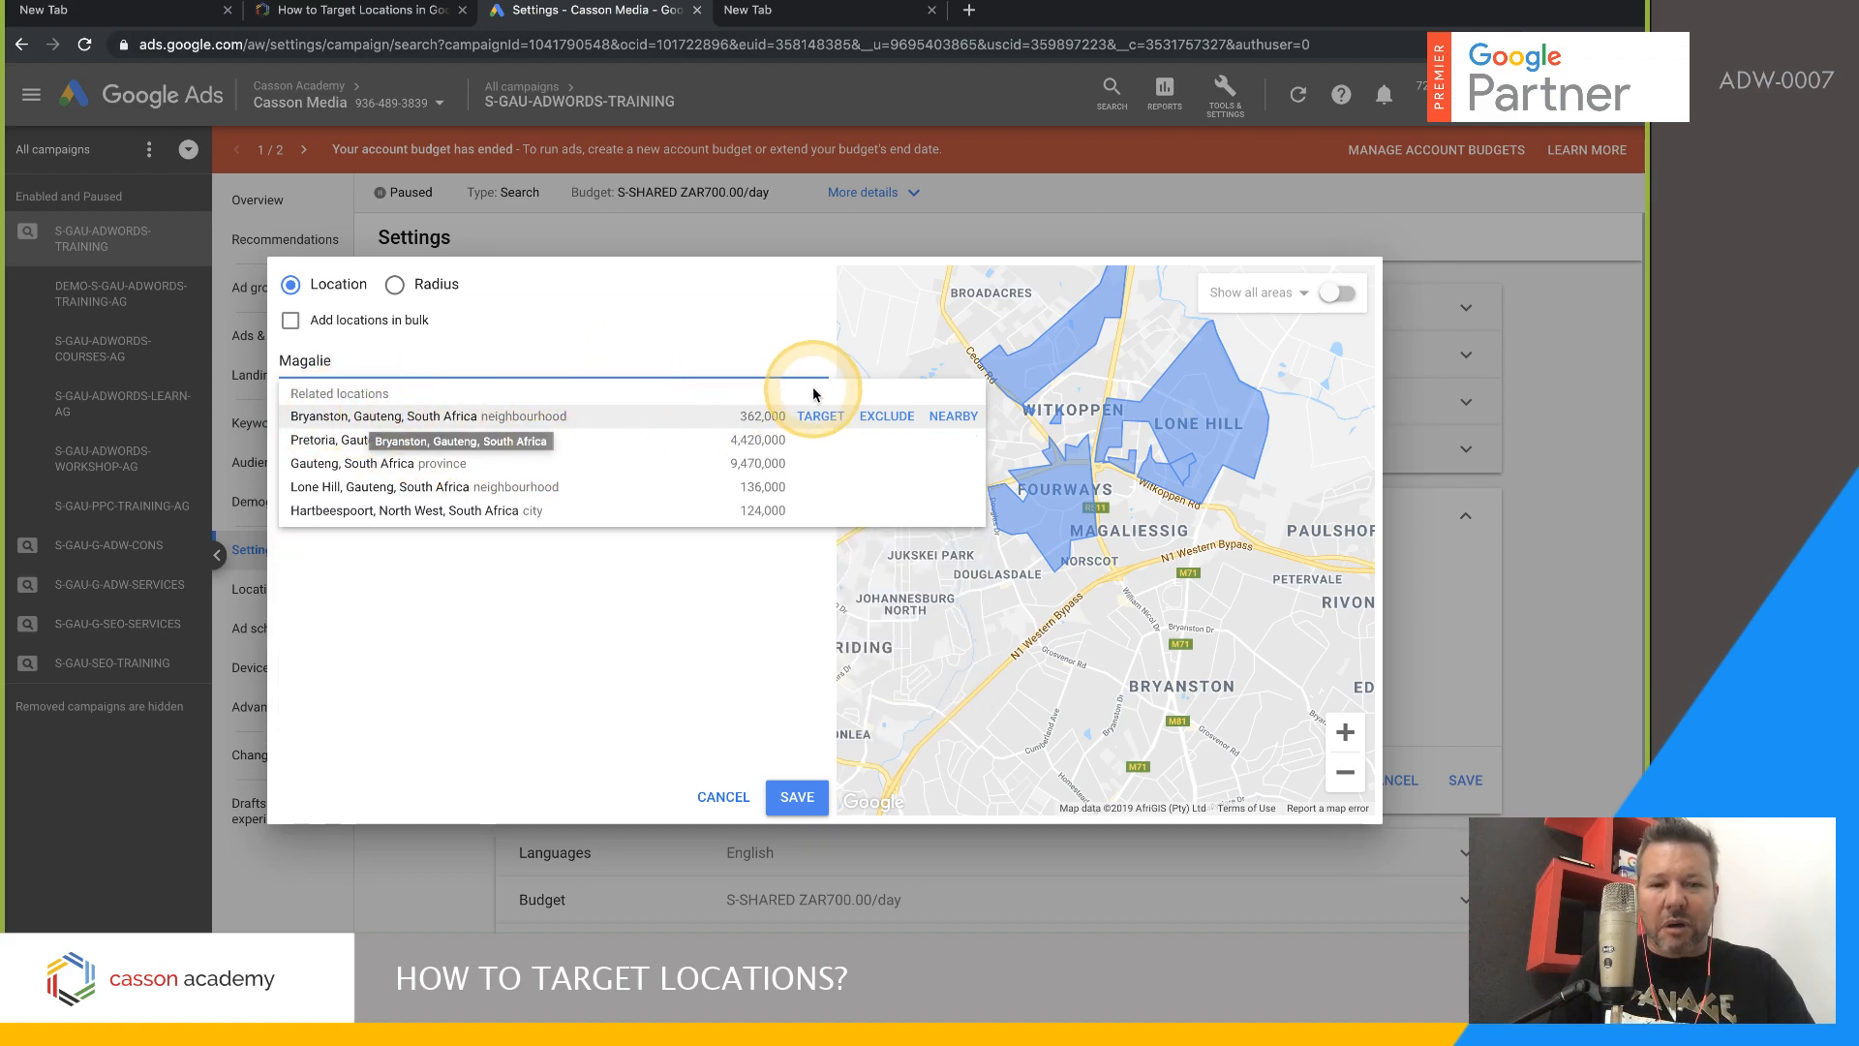
click(818, 416)
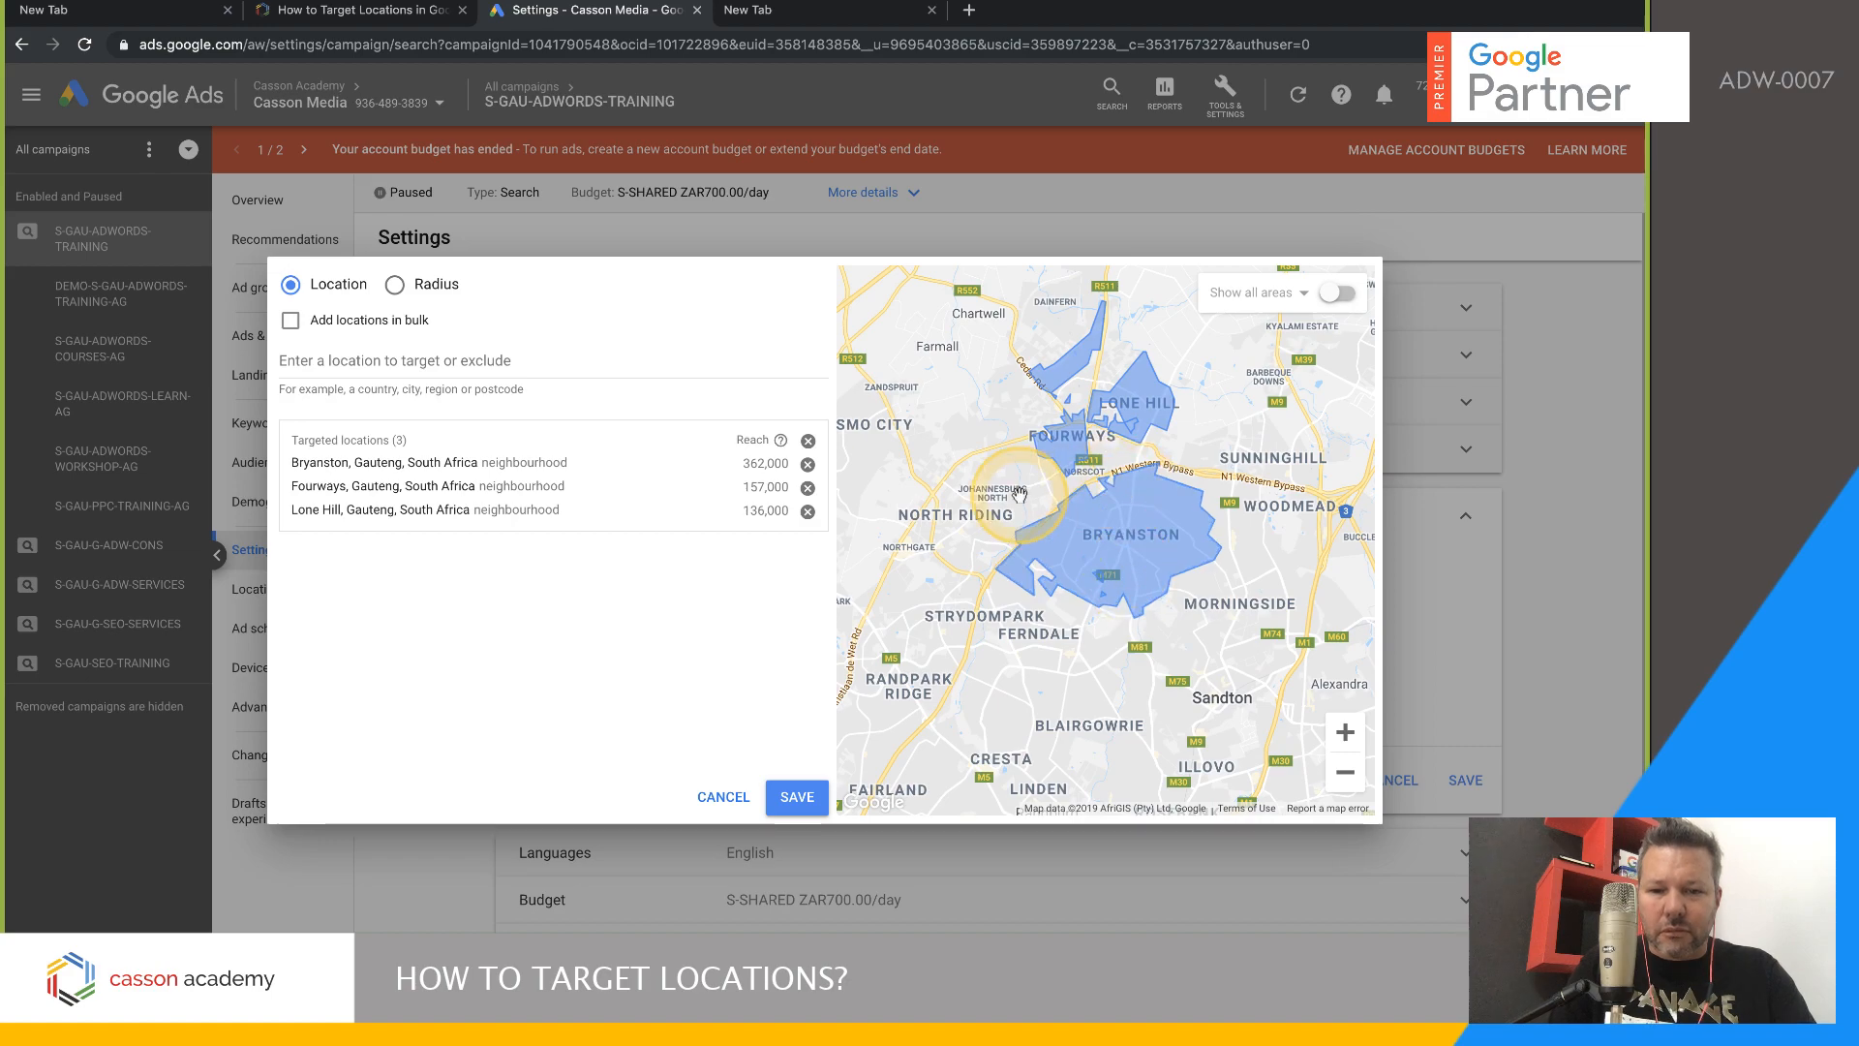
- Find Sandton, Gauteng, South Africa in the location search and target the city
click(1350, 733)
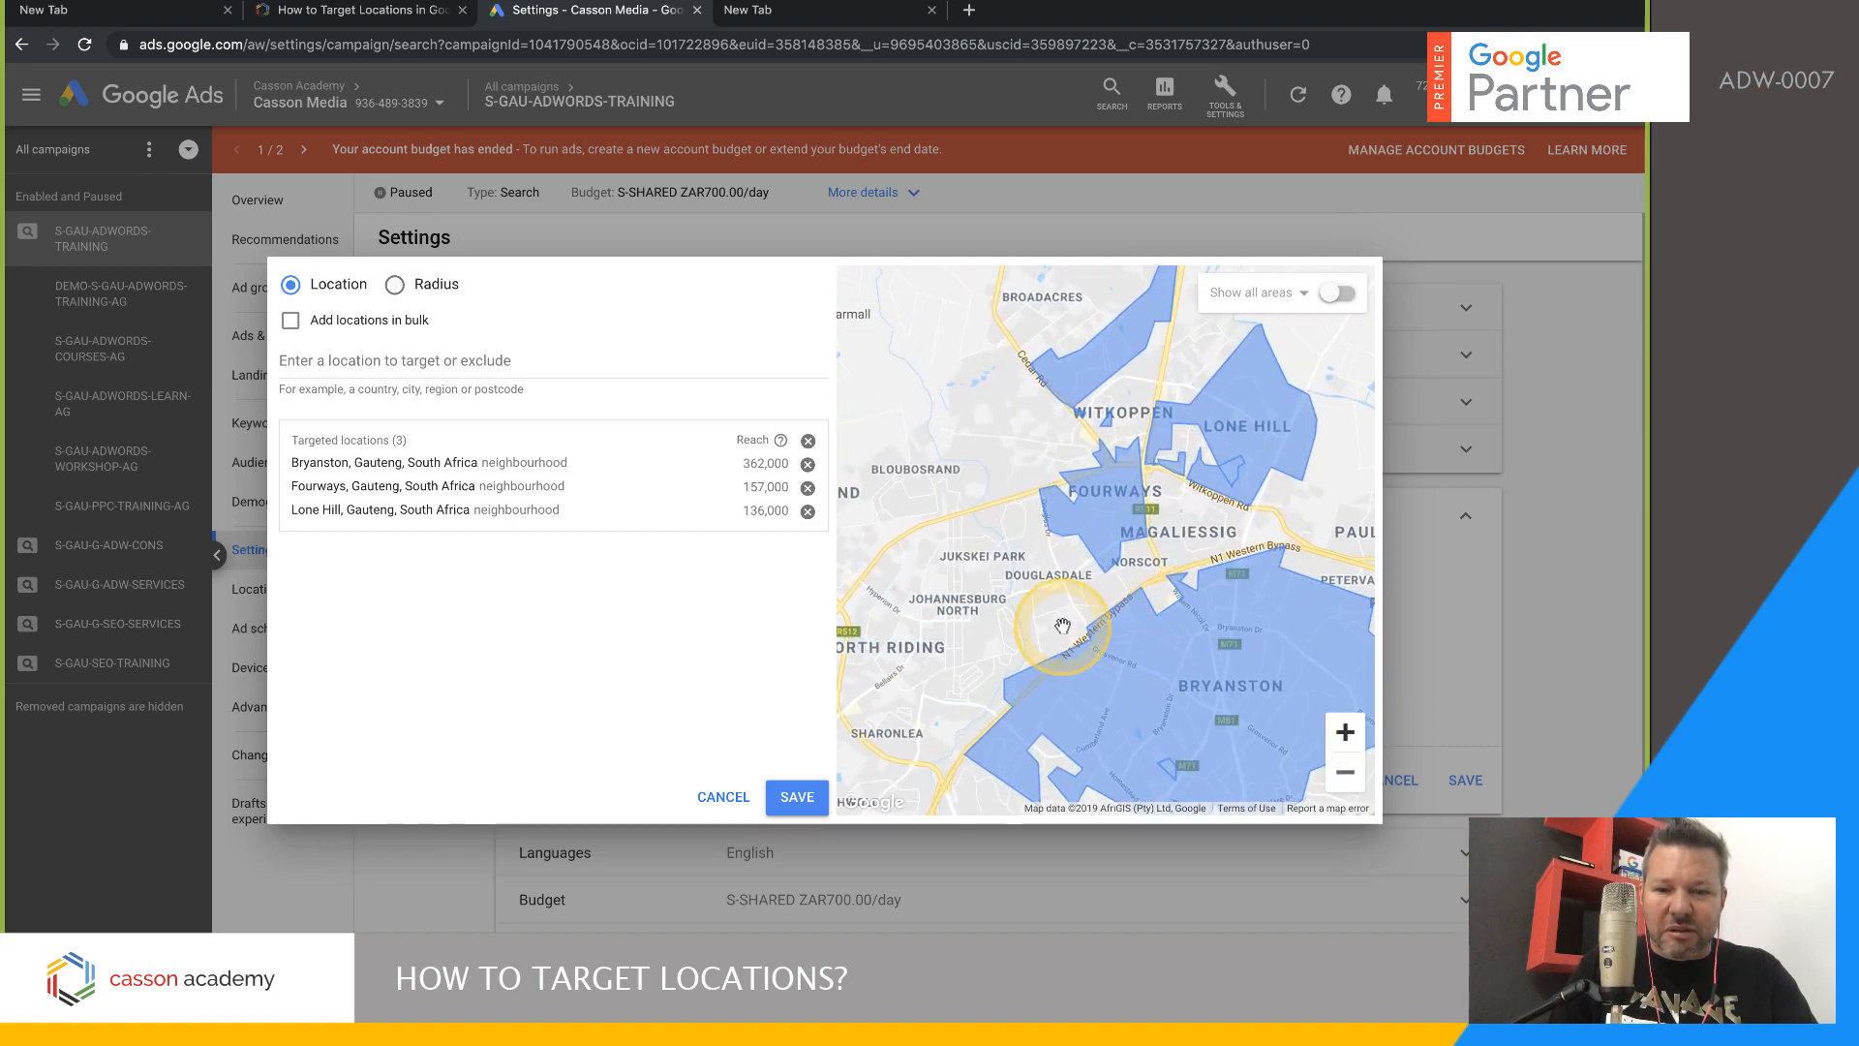
drag(1052, 621, 1085, 632)
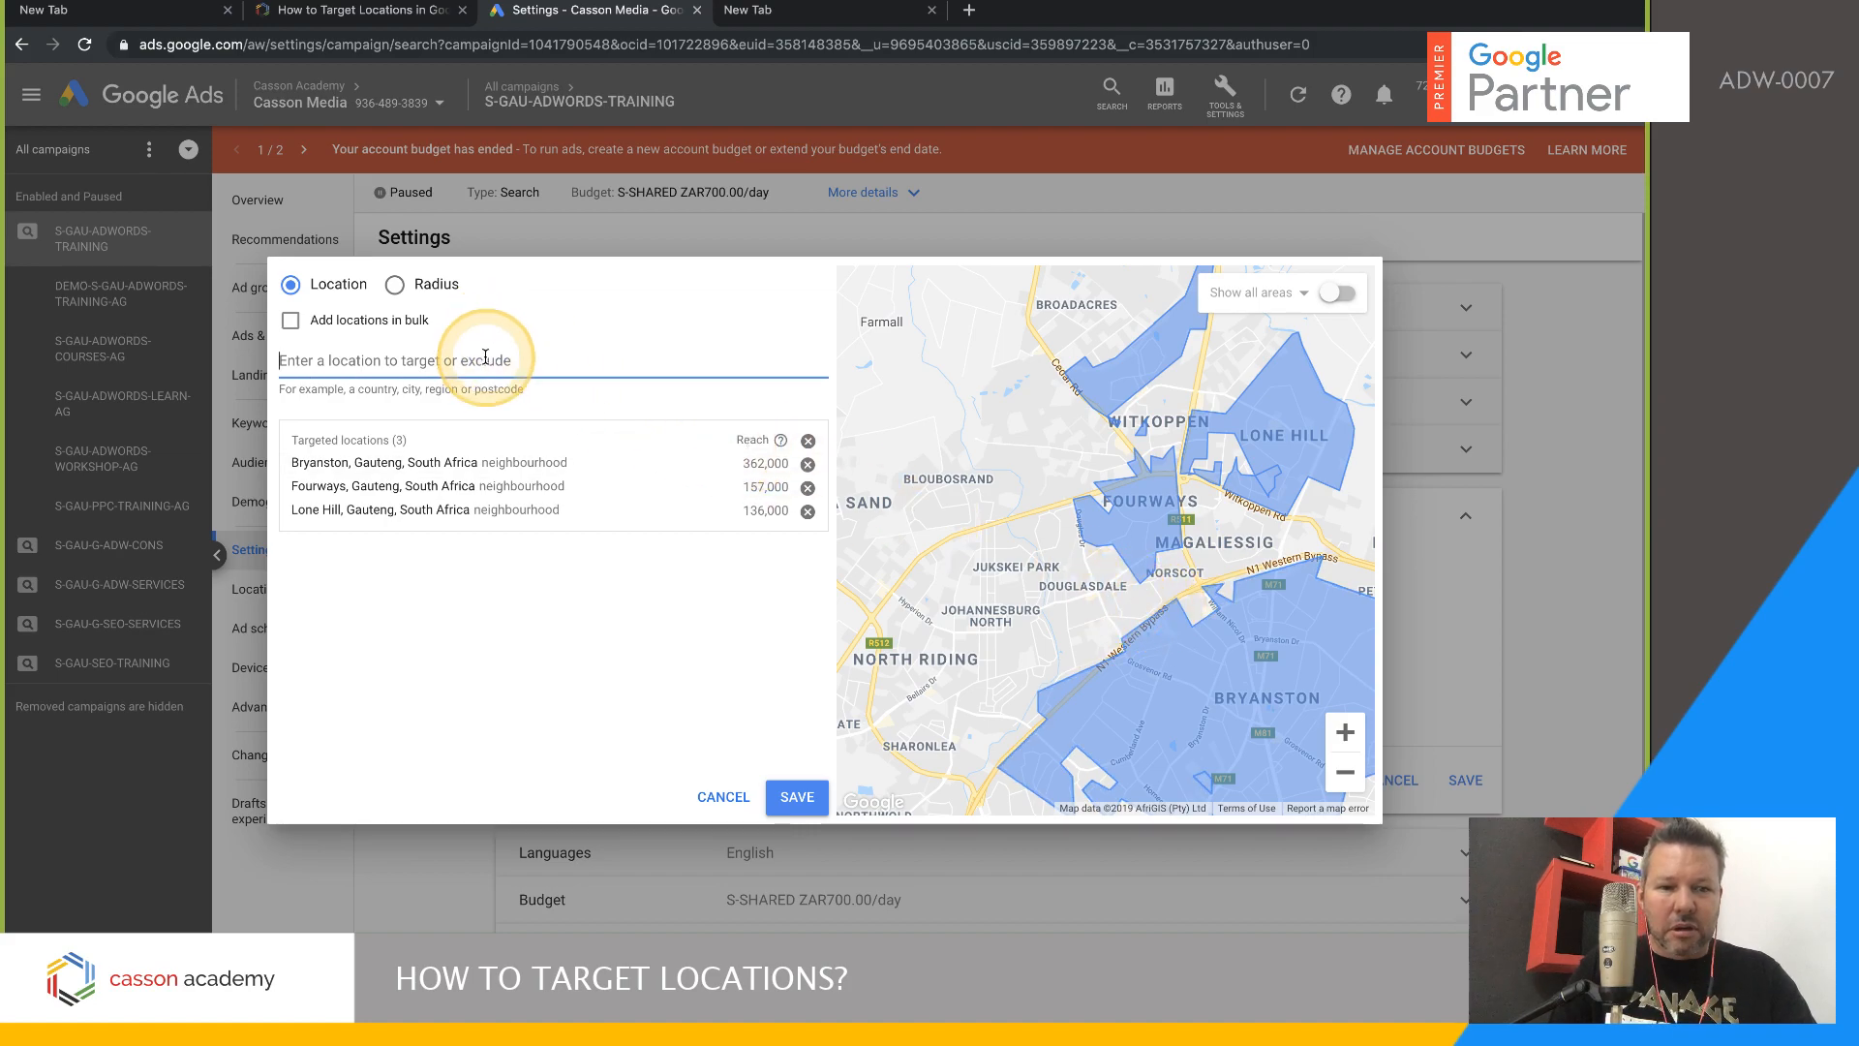
text(Sand)
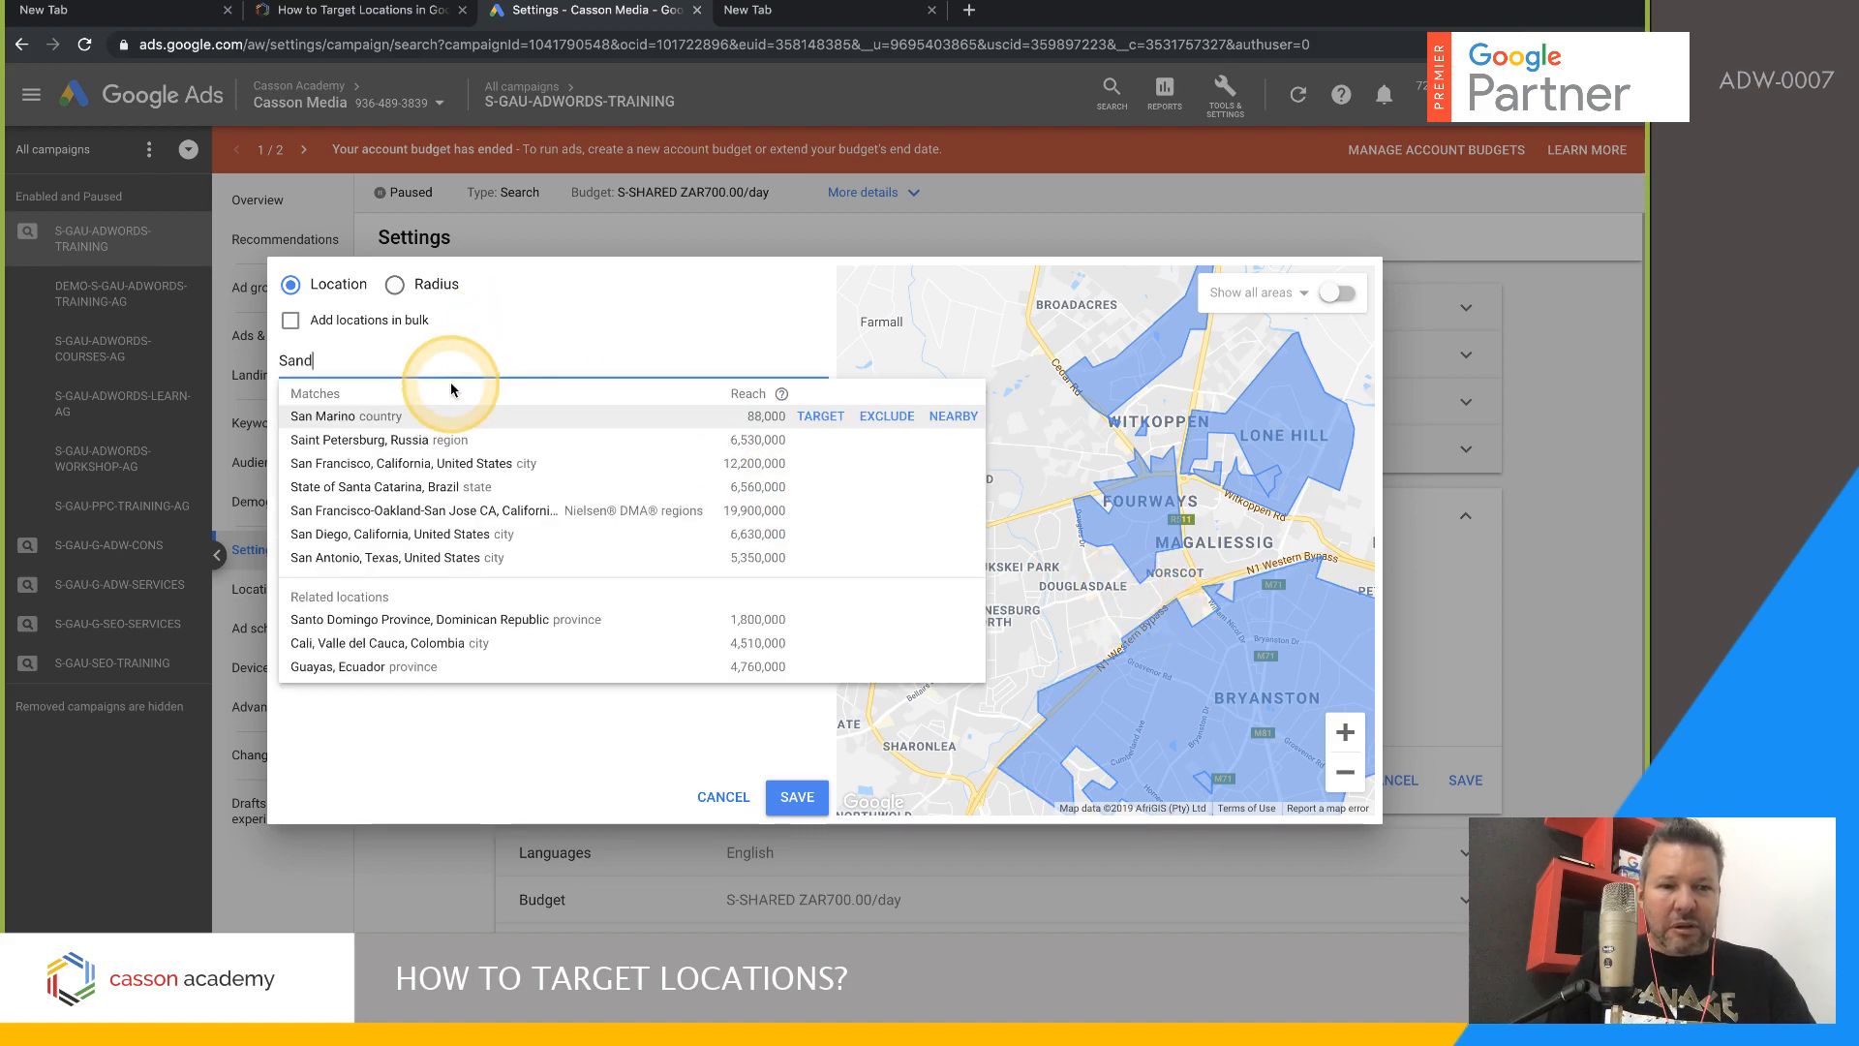
click(819, 415)
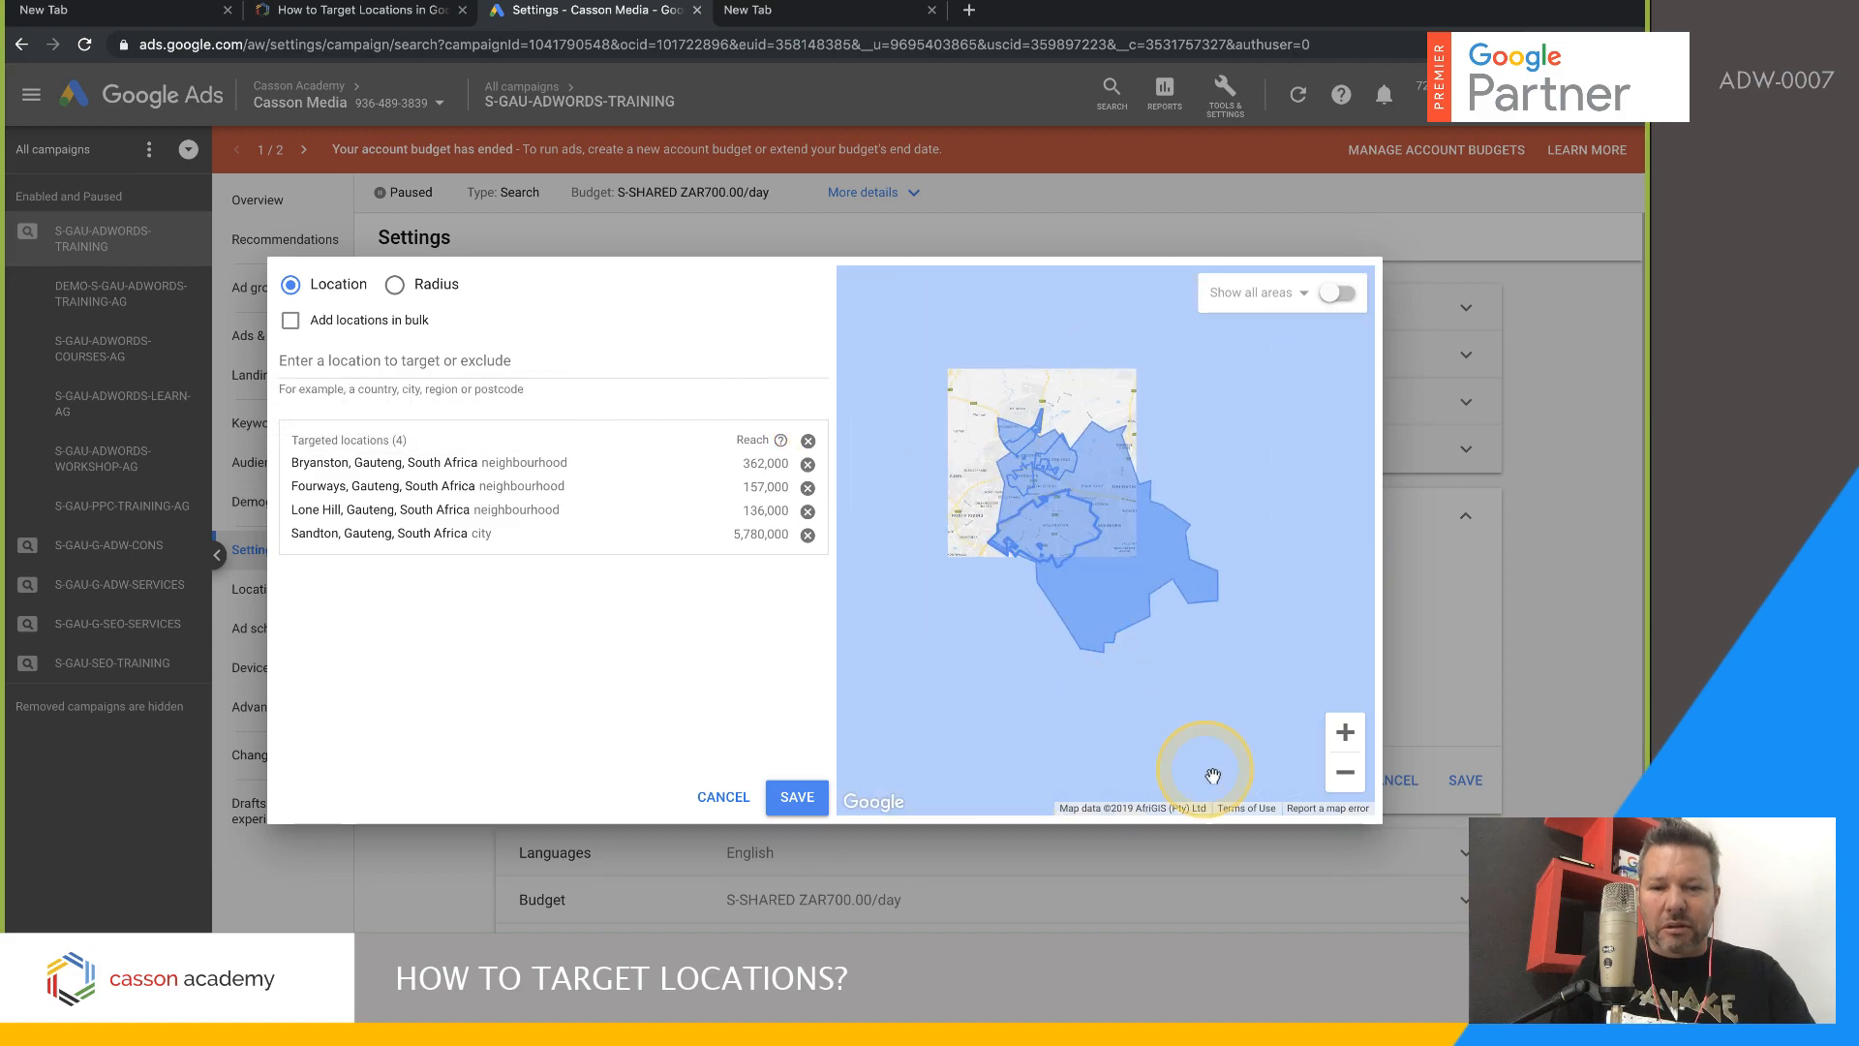
- Examine the boundary of the targeted Sandton area around Bryanston and Fourways on the map
click(1345, 733)
click(1346, 736)
drag(941, 600, 1308, 688)
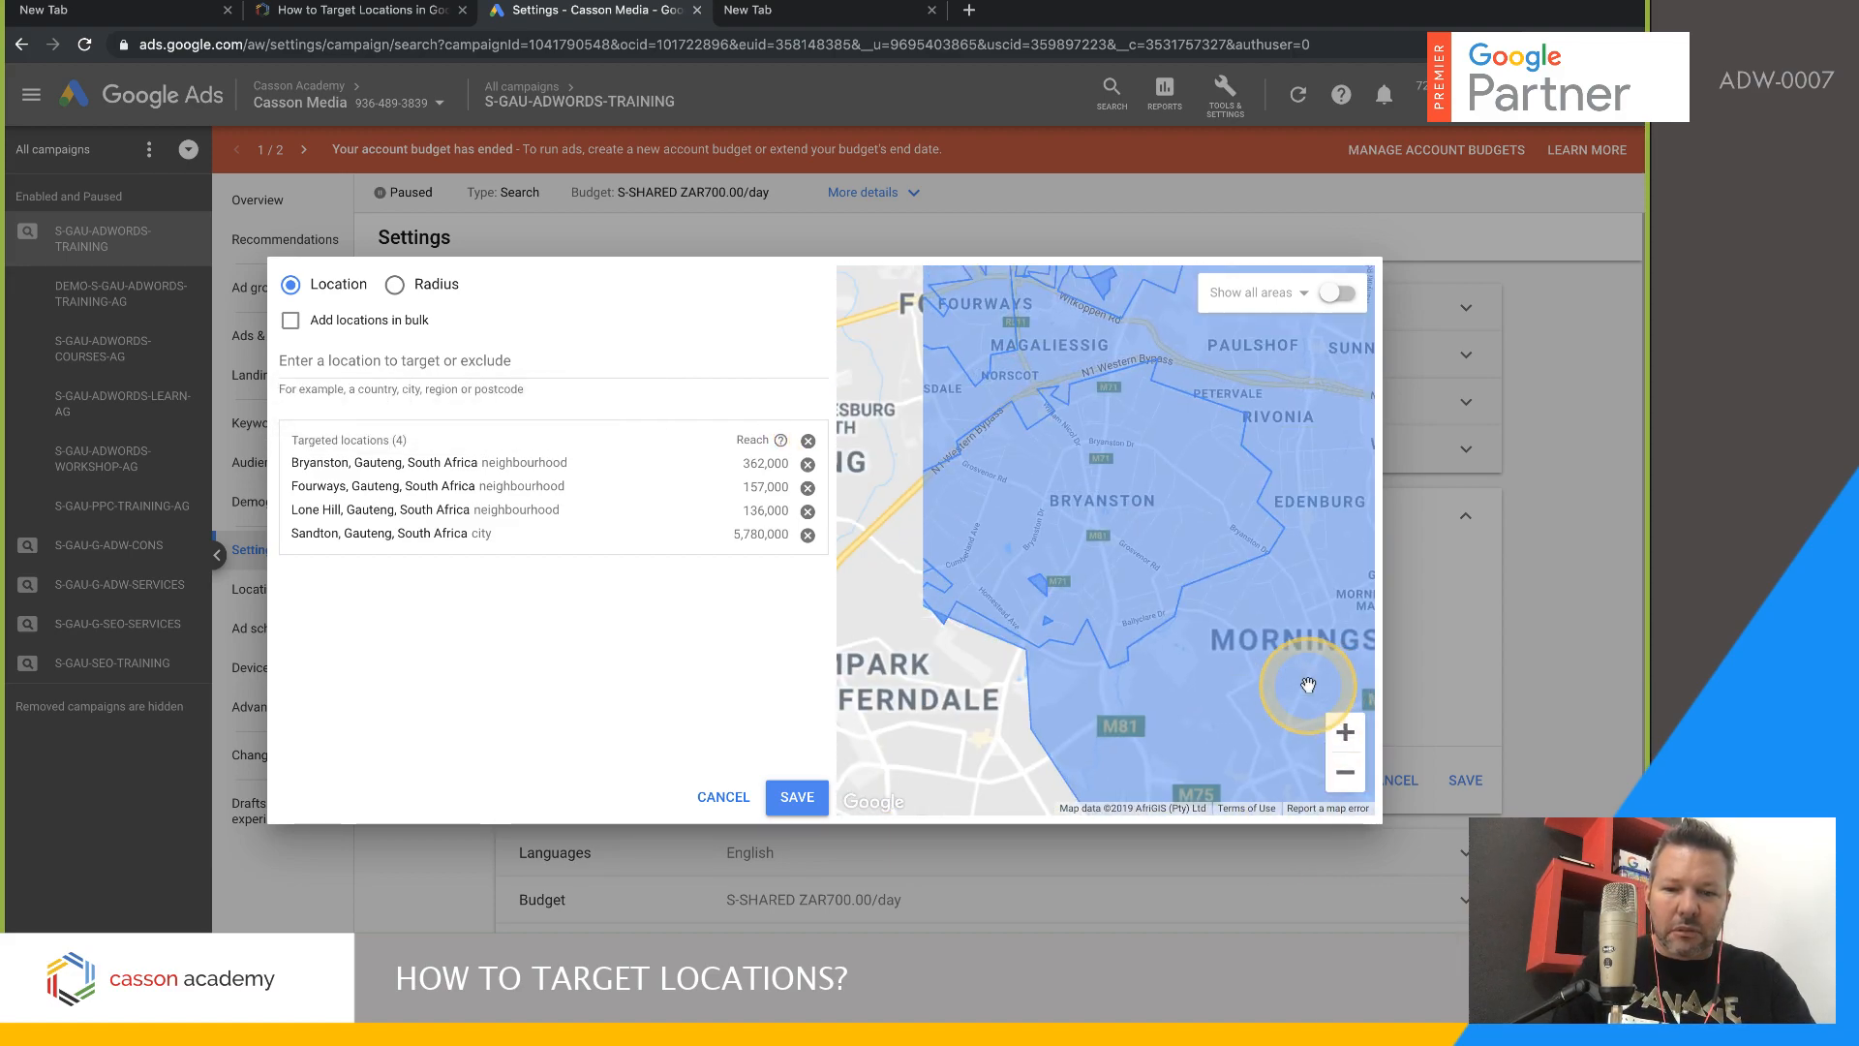
drag(1106, 614, 1288, 691)
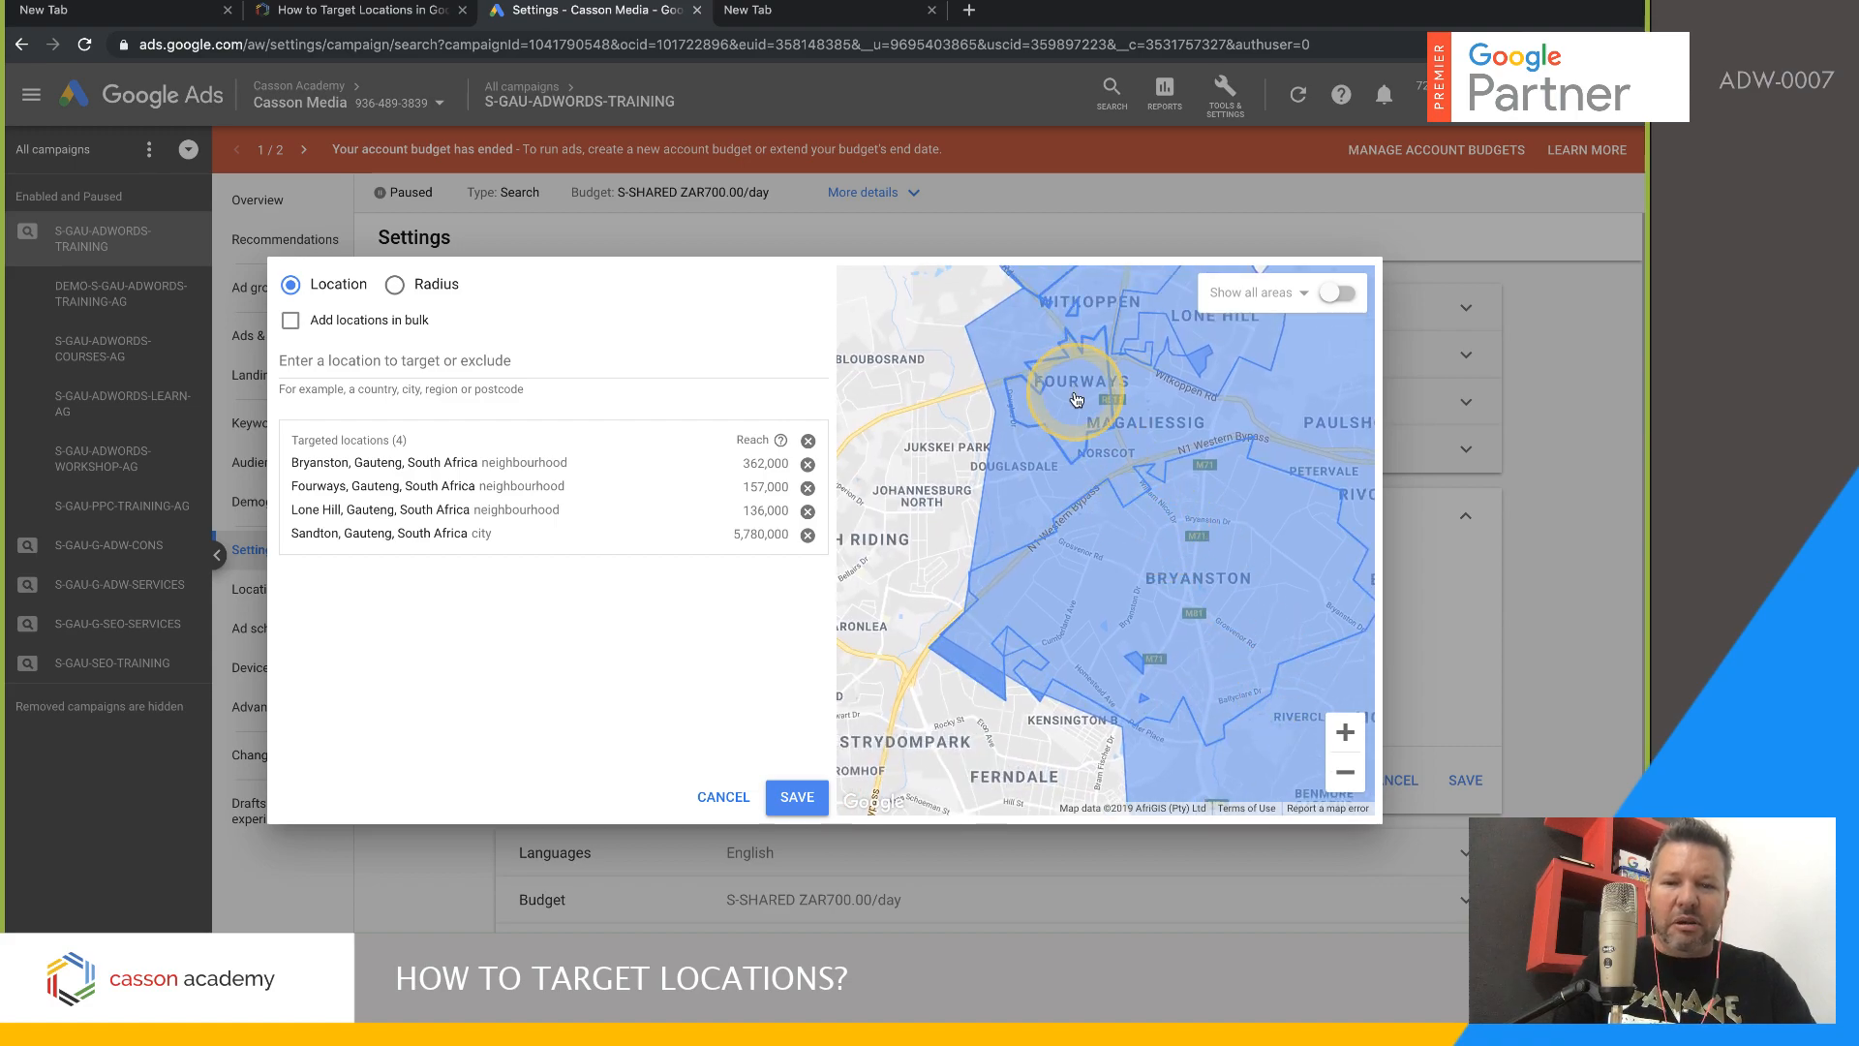
- Search the locations for "North Riding" and target the related city Randburg, Gauteng, South Africa
drag(920, 555, 1040, 531)
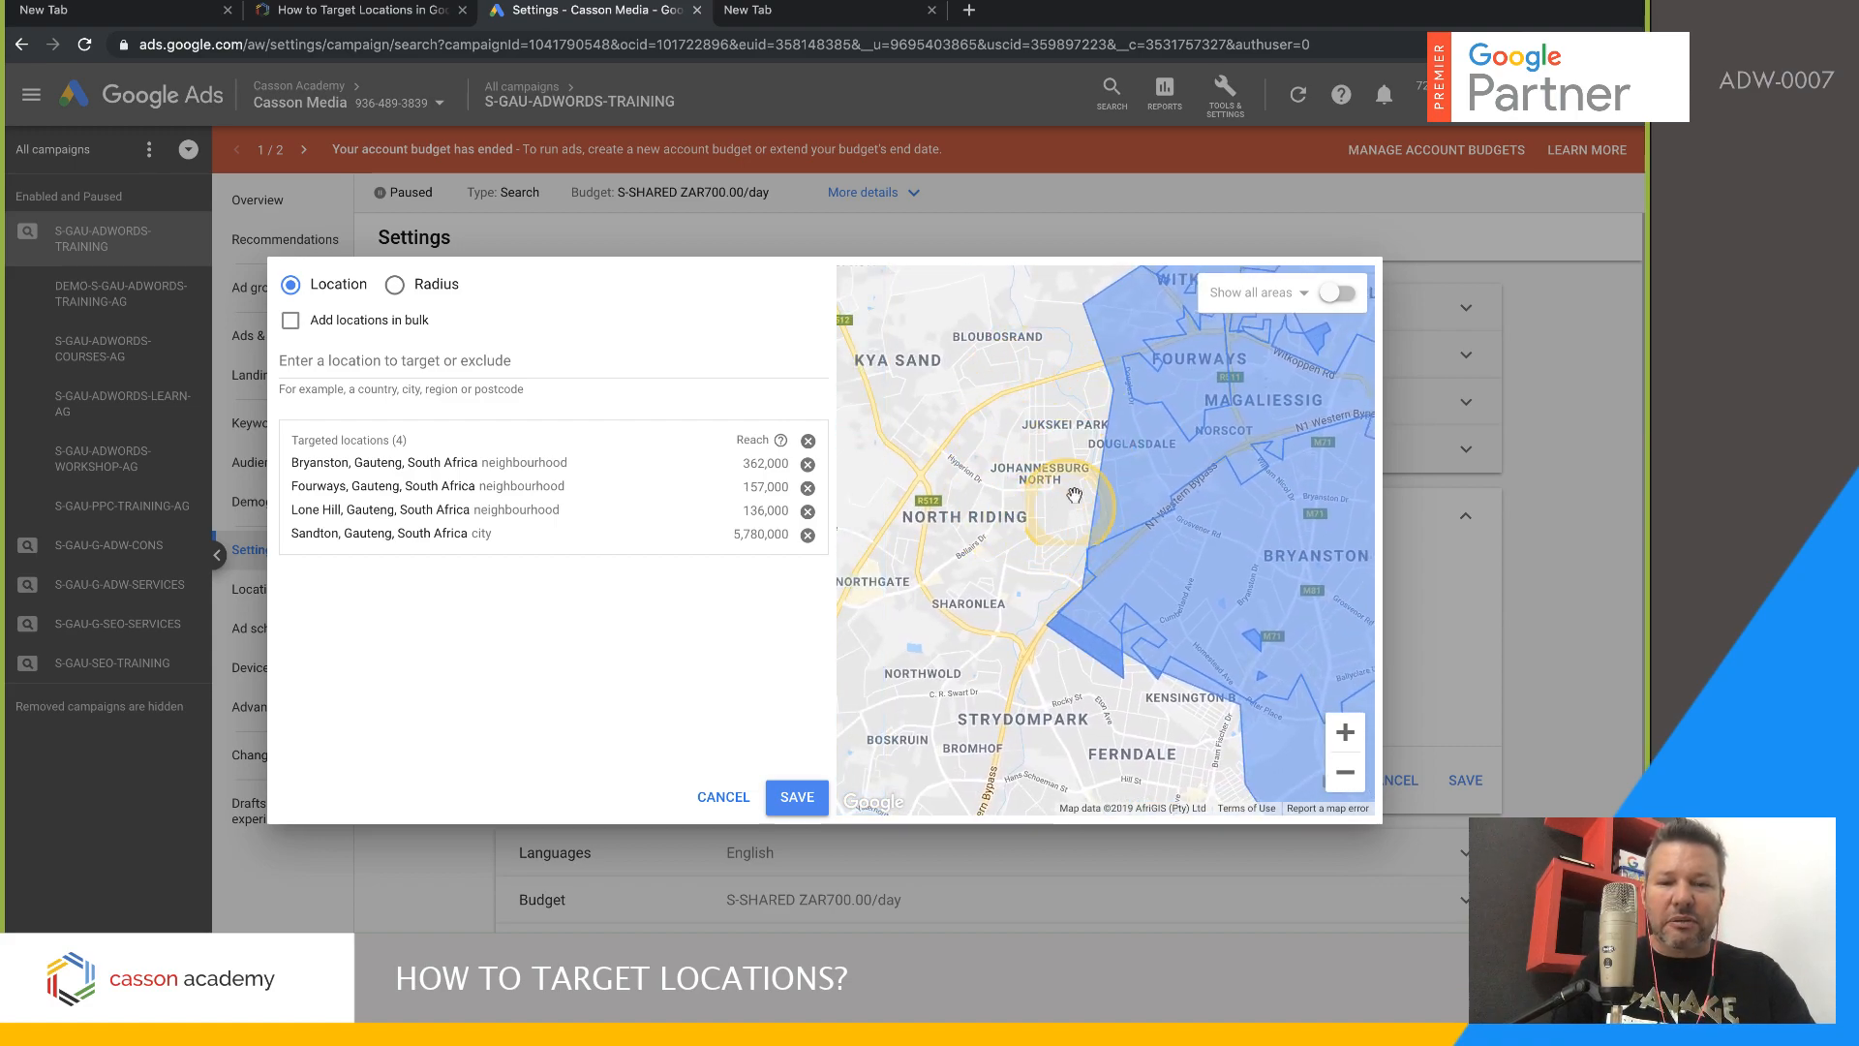
click(1345, 775)
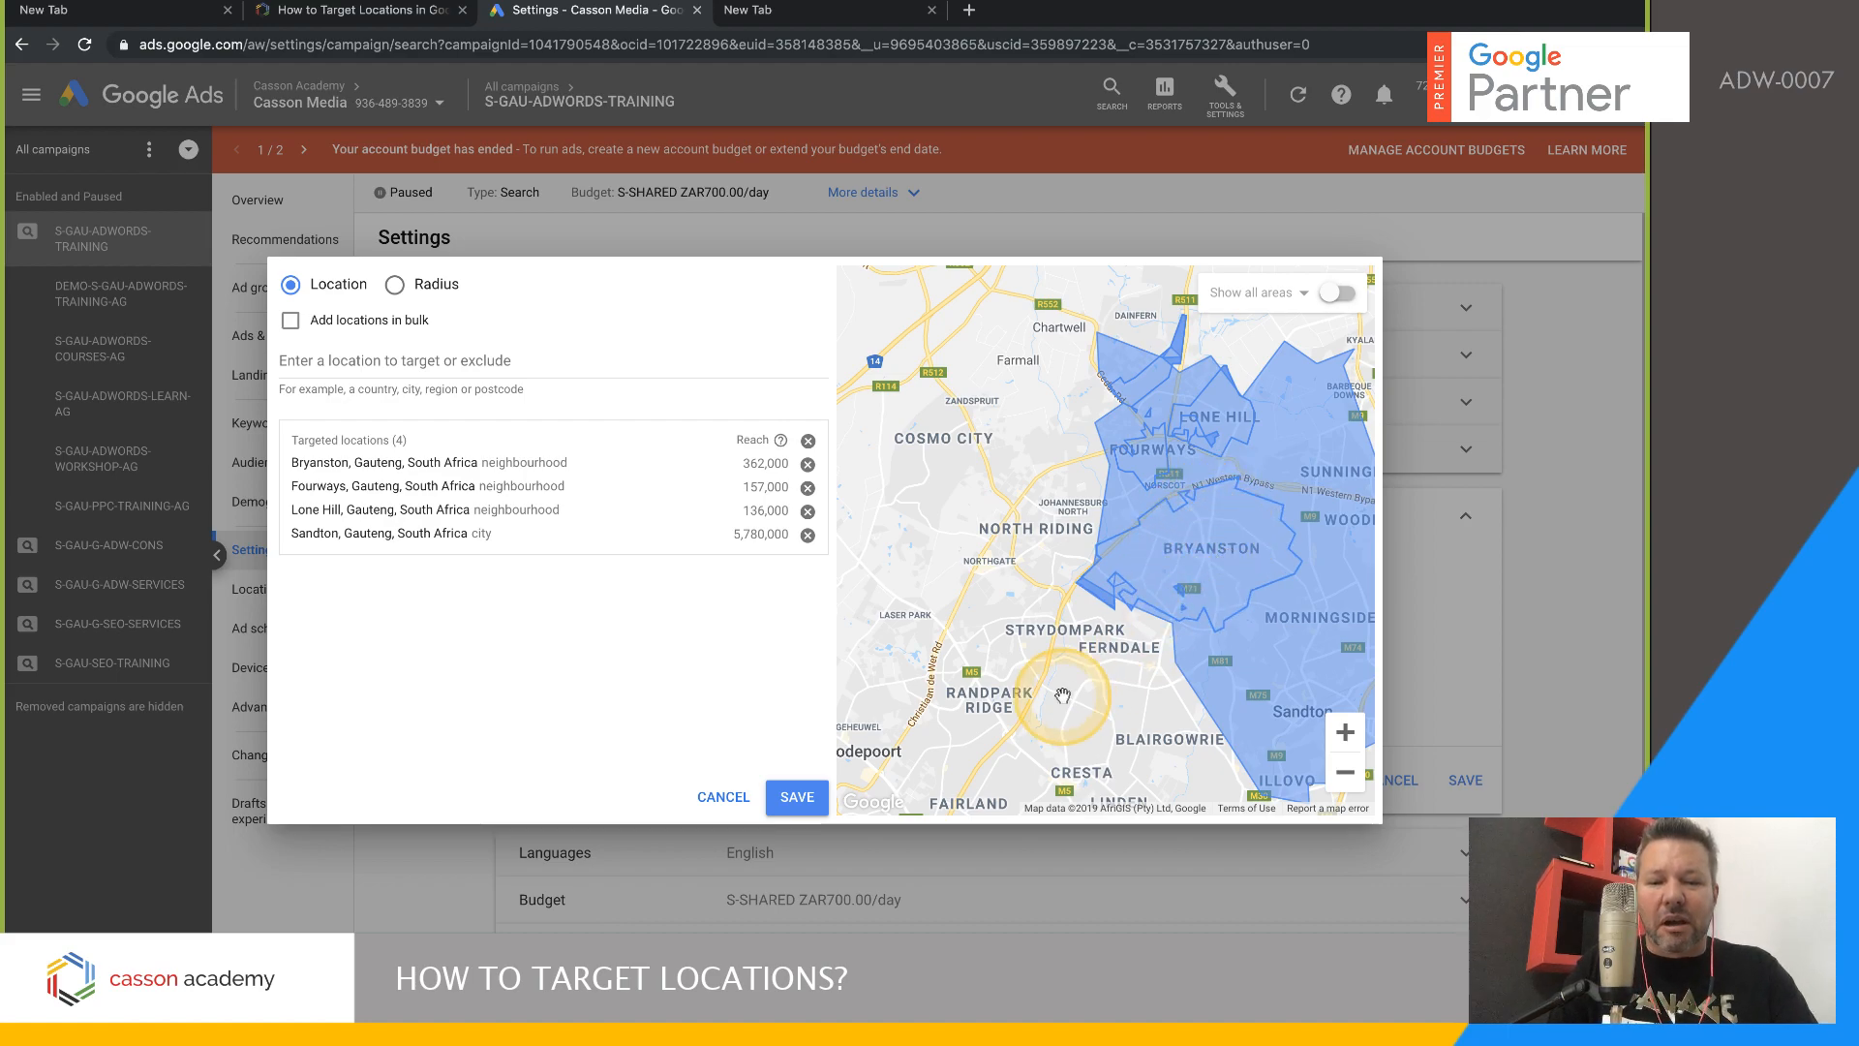
drag(1064, 695, 1158, 636)
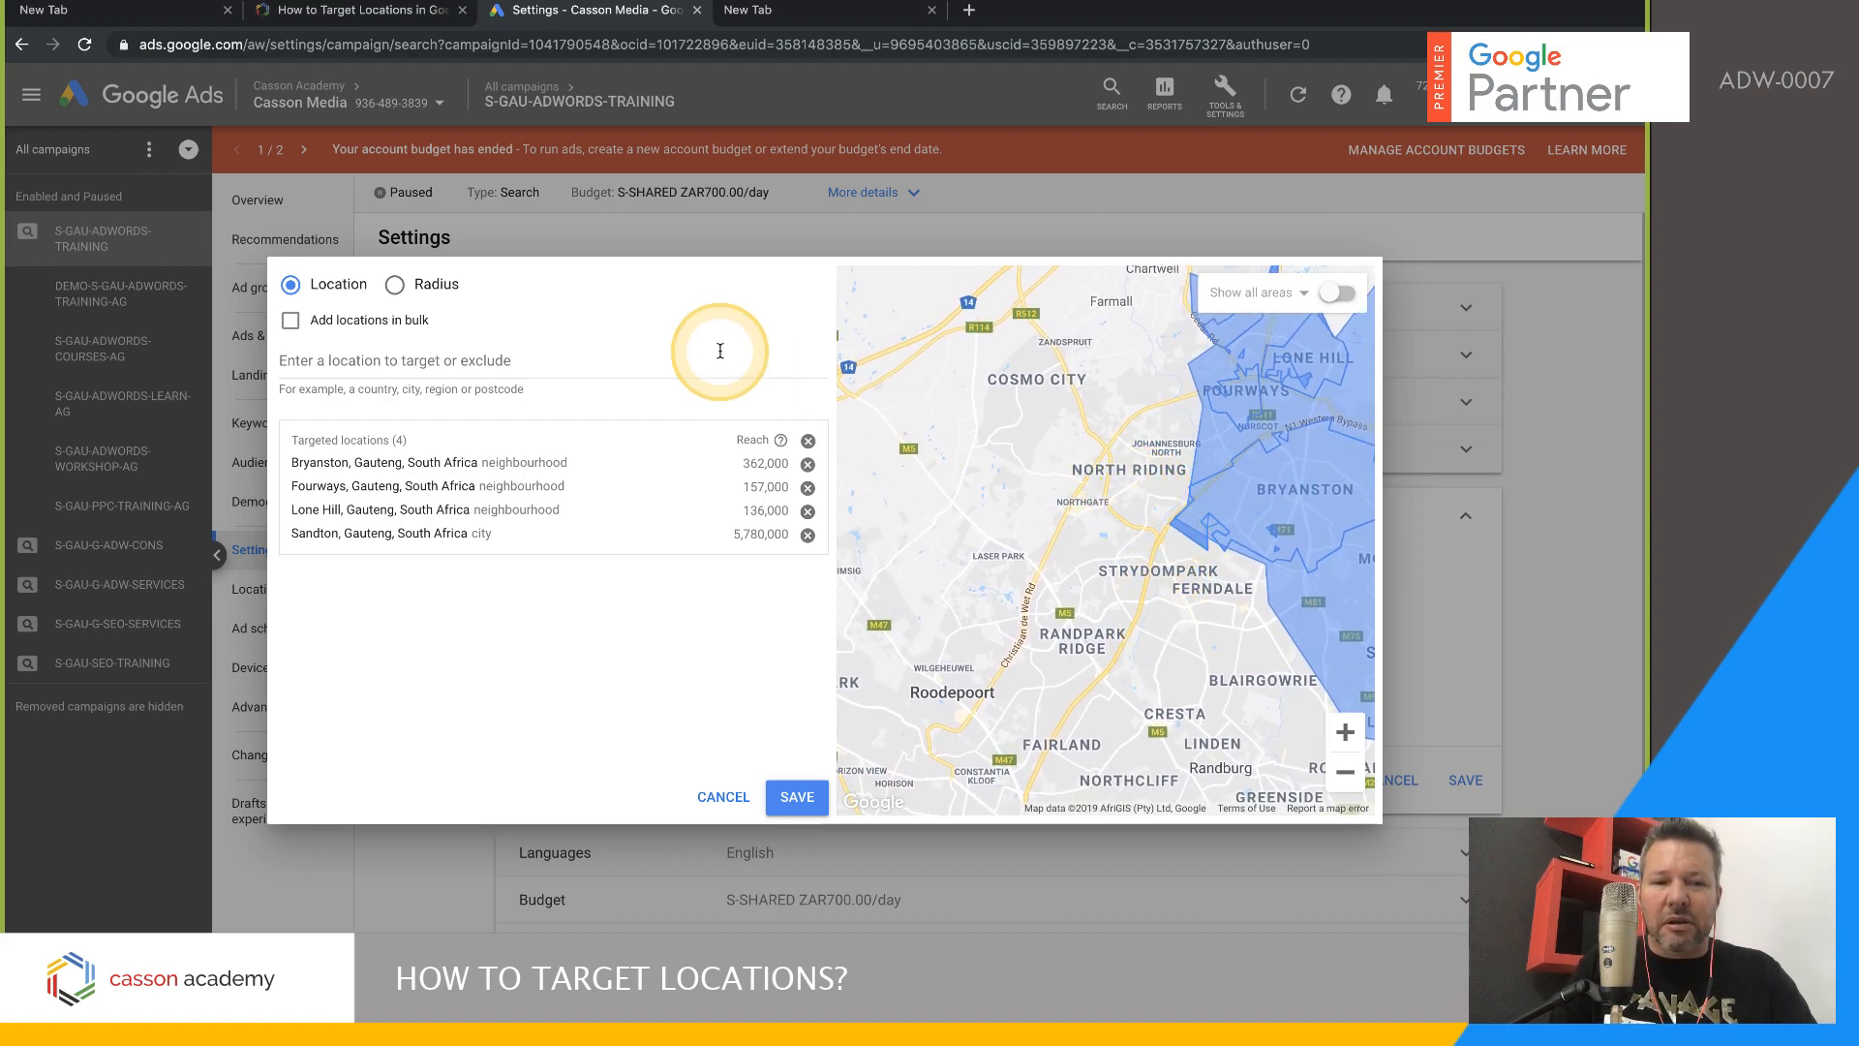
click(685, 368)
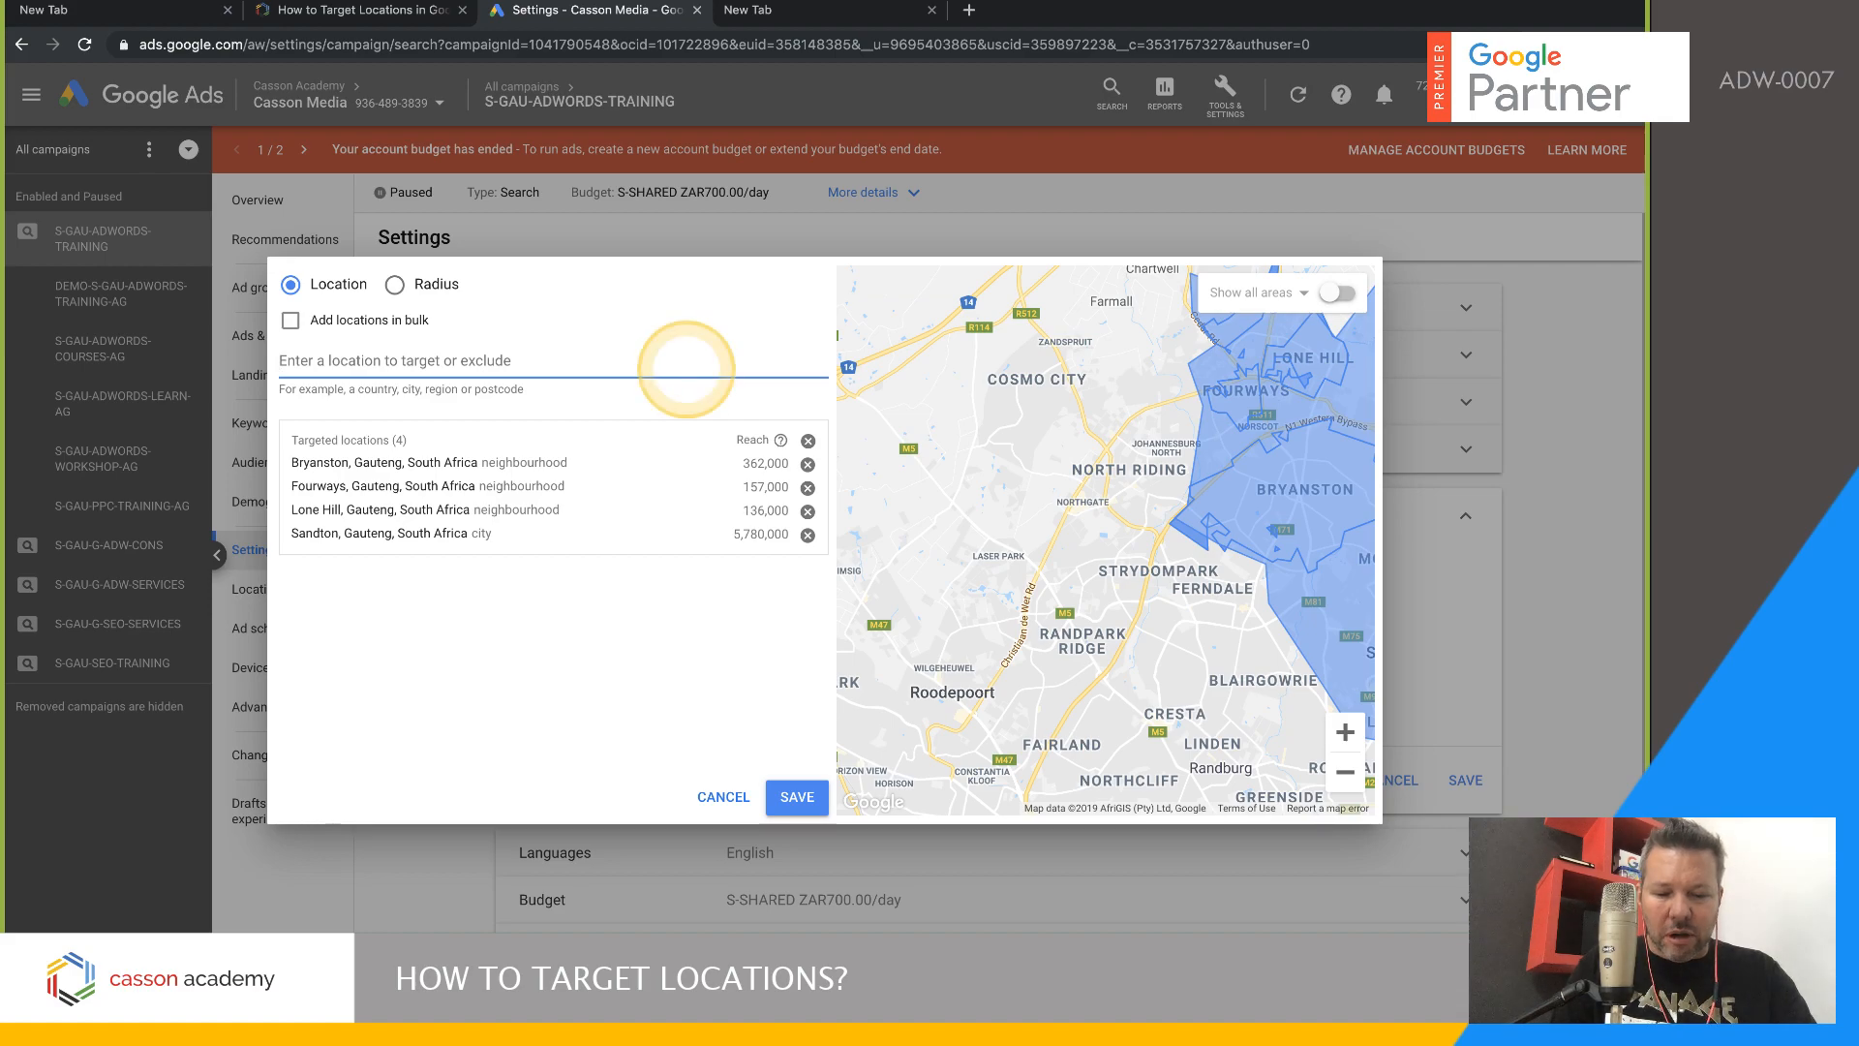
text(North Riding)
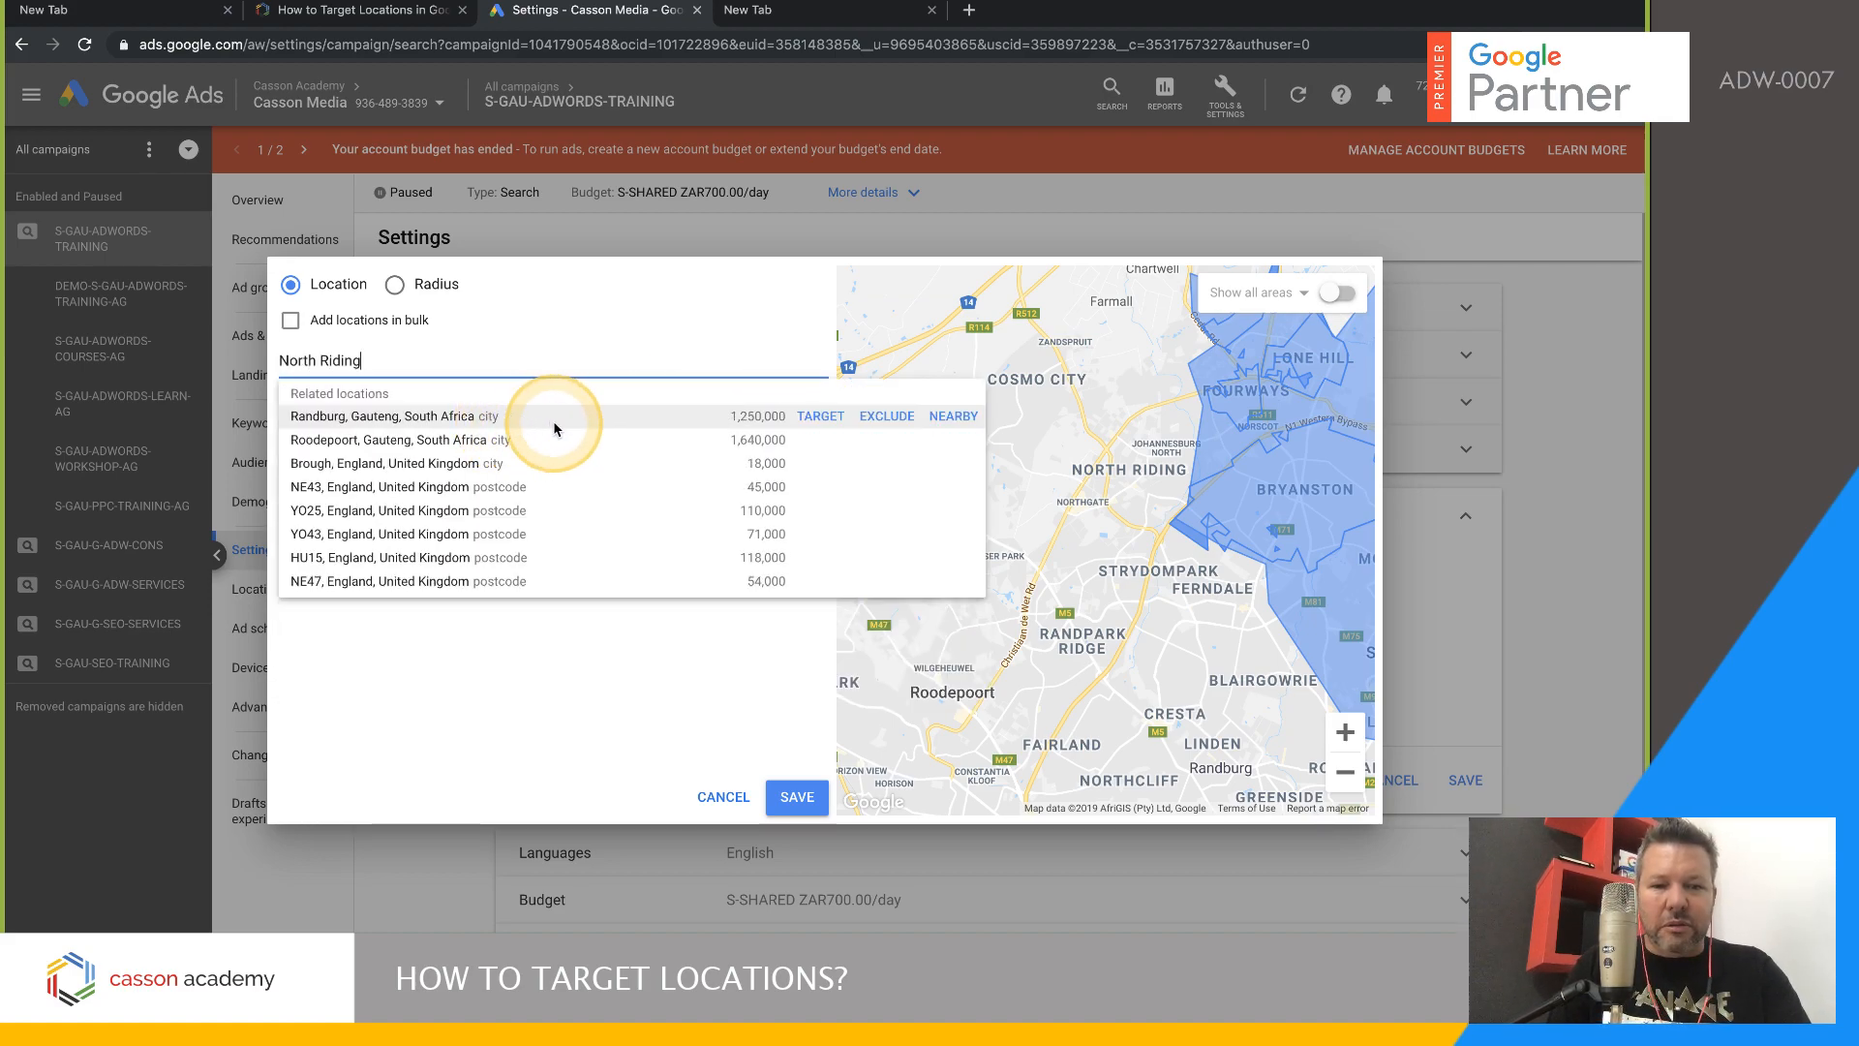
click(828, 412)
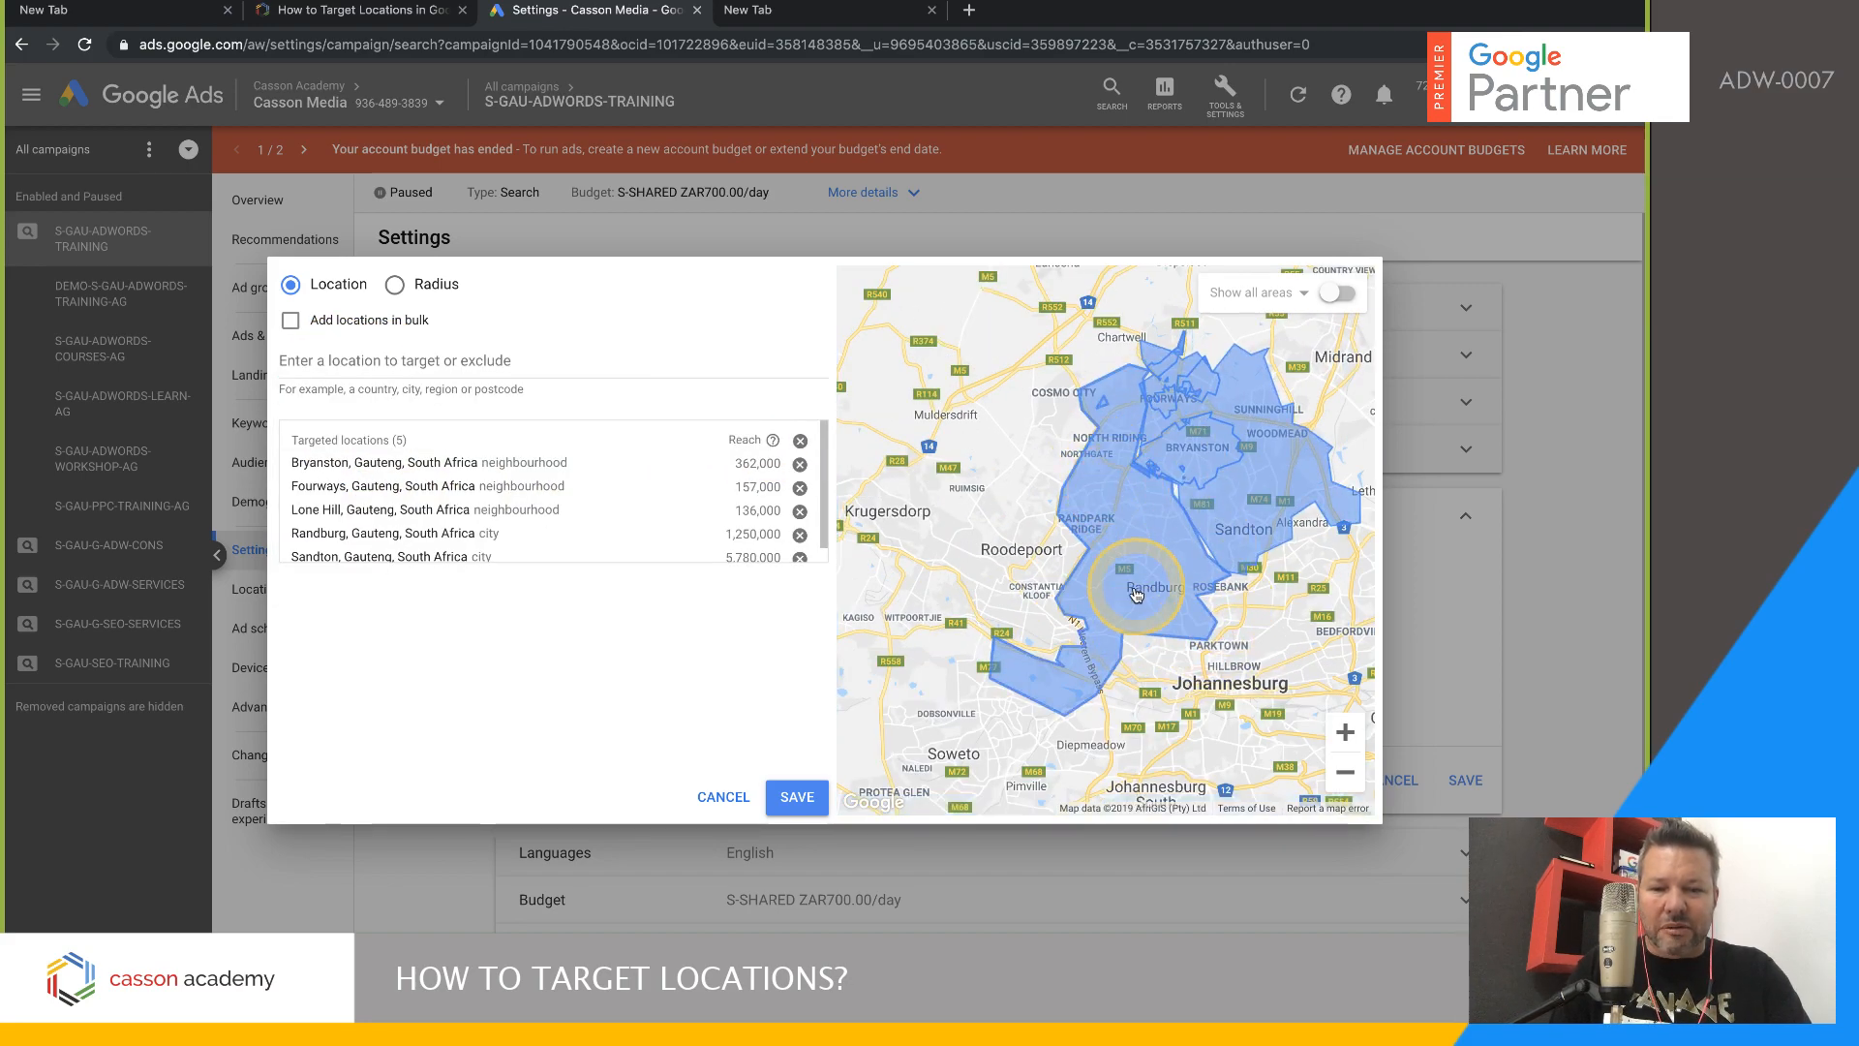
- Search the locations for "Roodw" and target the related region Lesser Poland Voivodeship, Poland
click(550, 365)
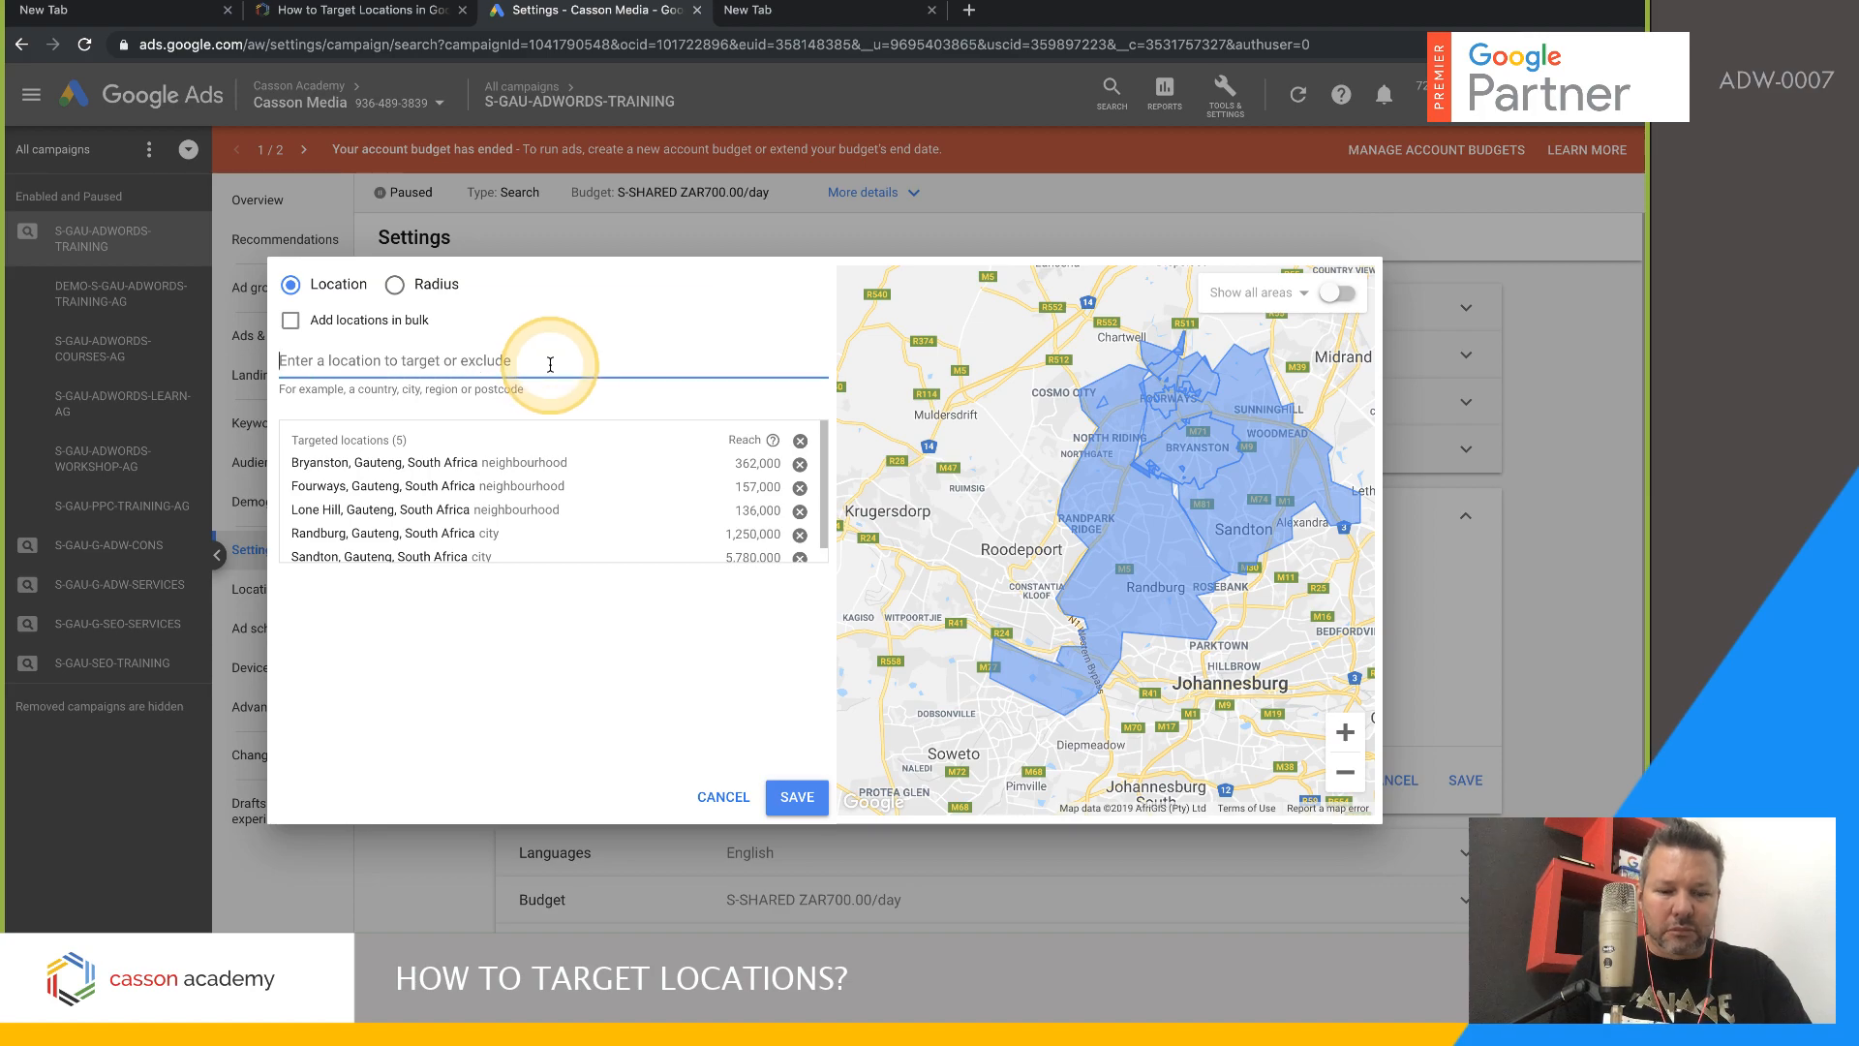
text(Roo)
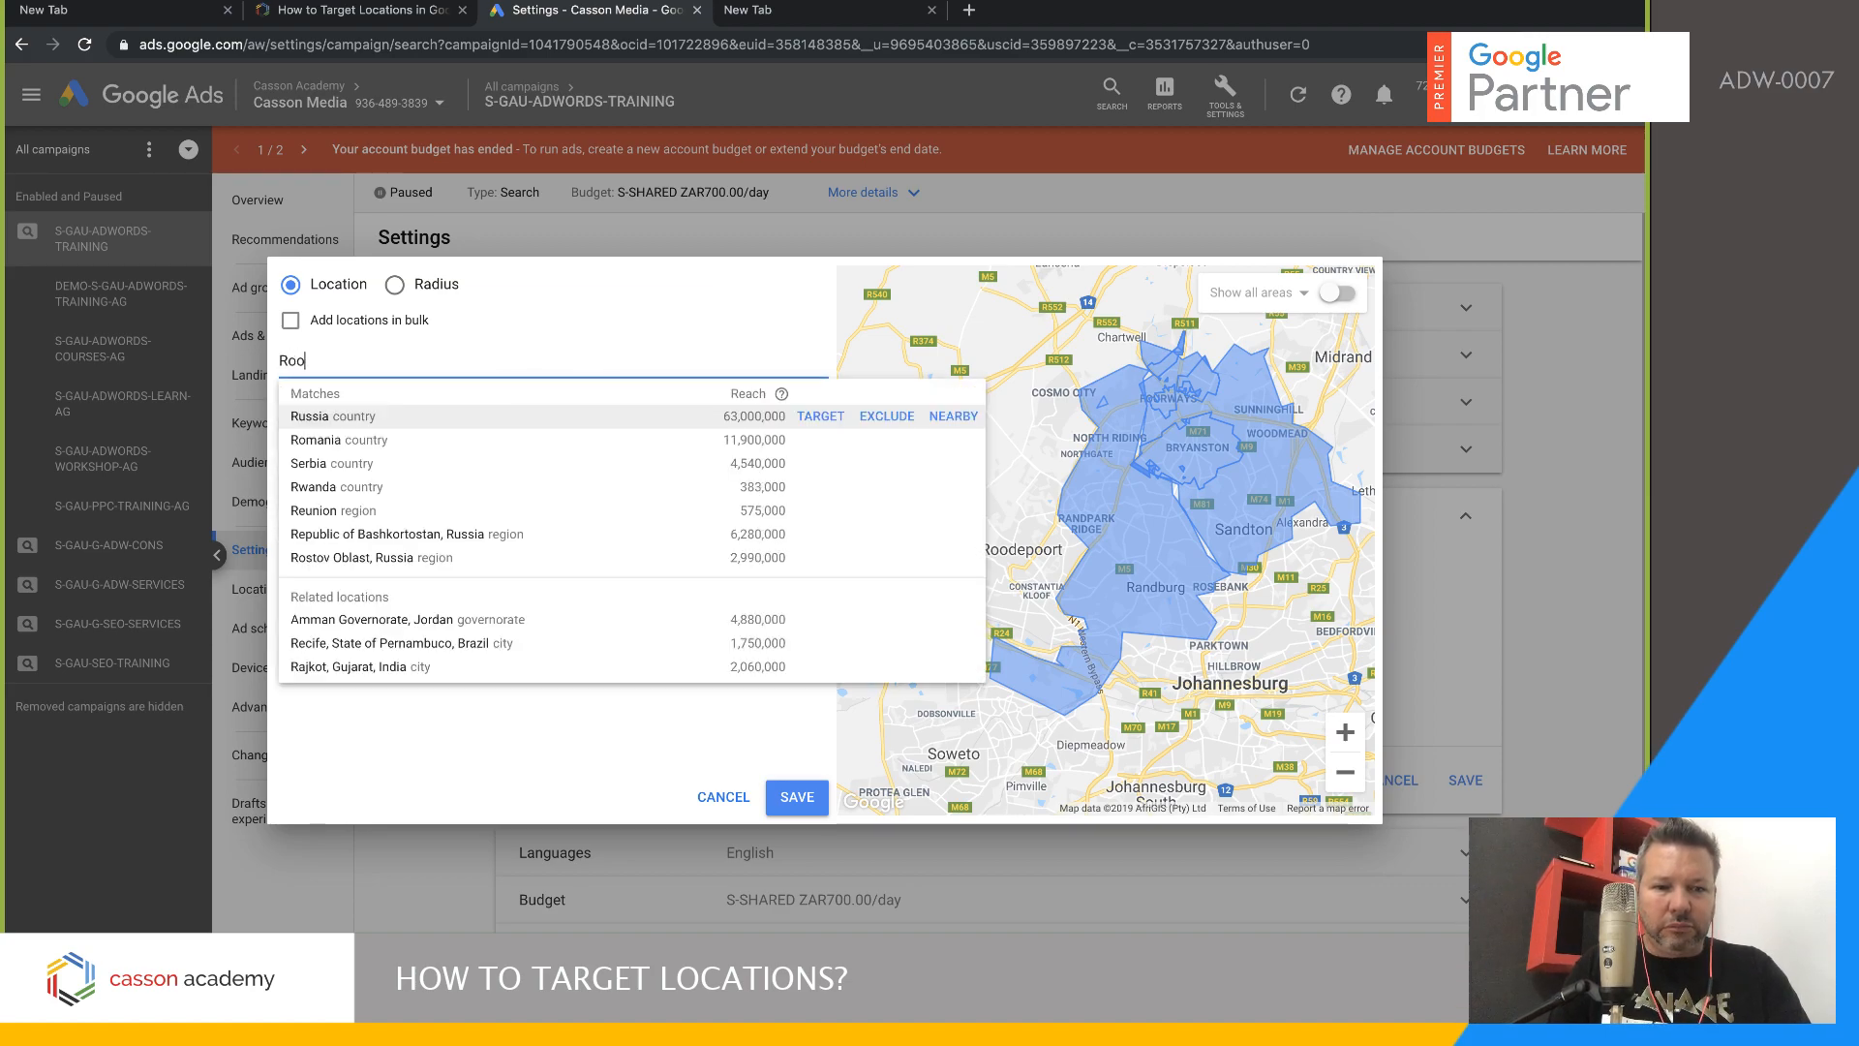
text(dw)
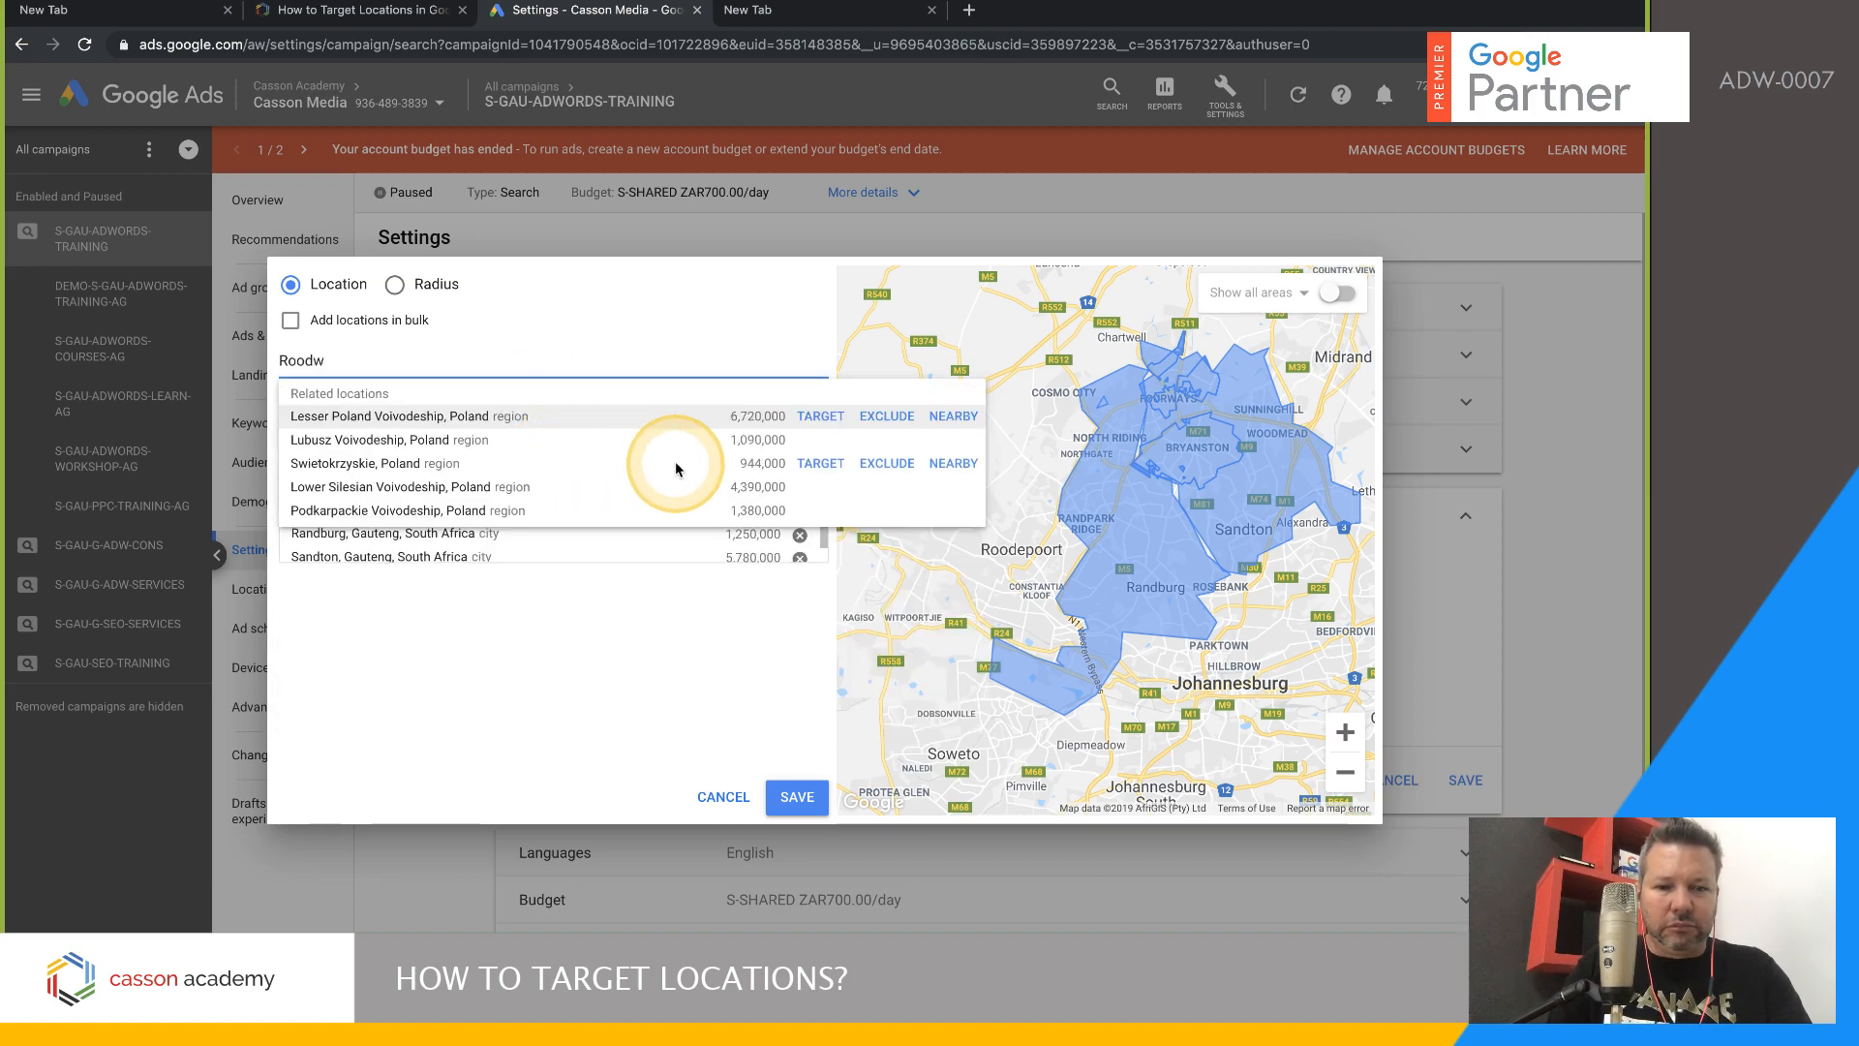
click(819, 418)
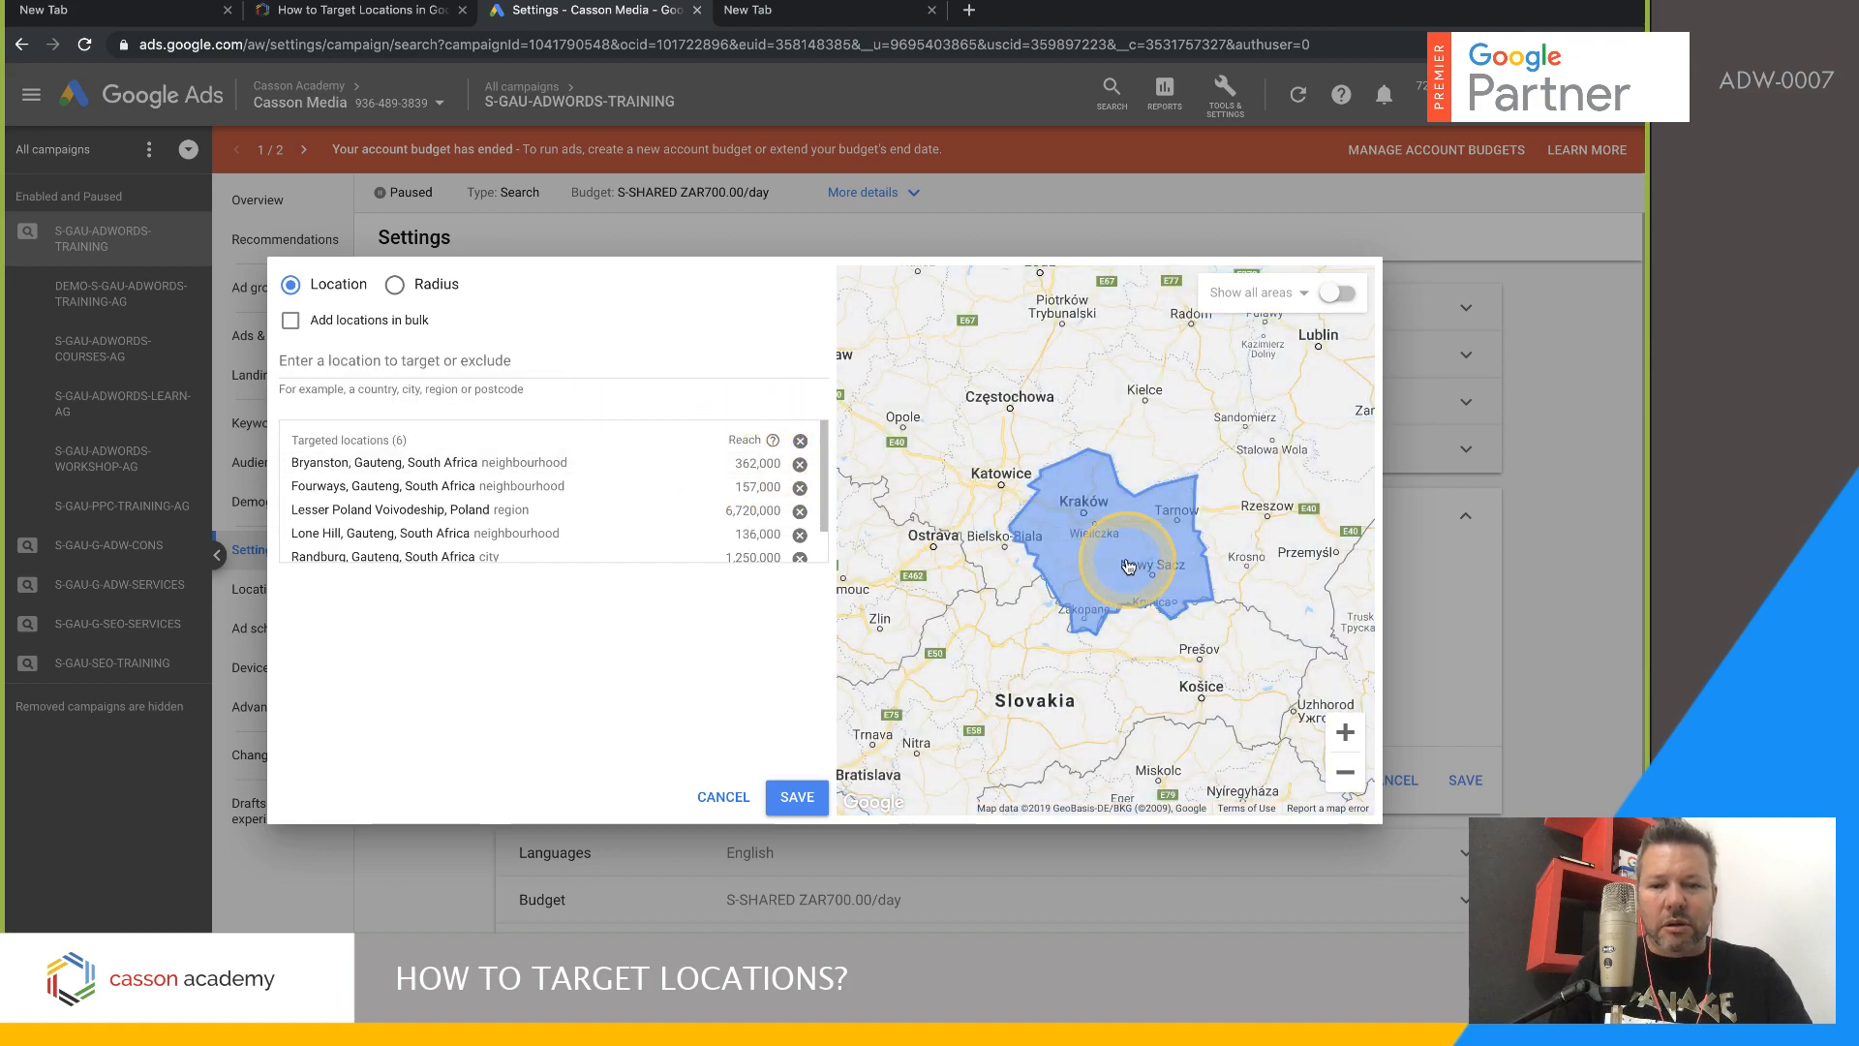
- Remove Lesser Poland Voivodeship, Poland from the targeted locations using its highlighted area on the map
click(1119, 550)
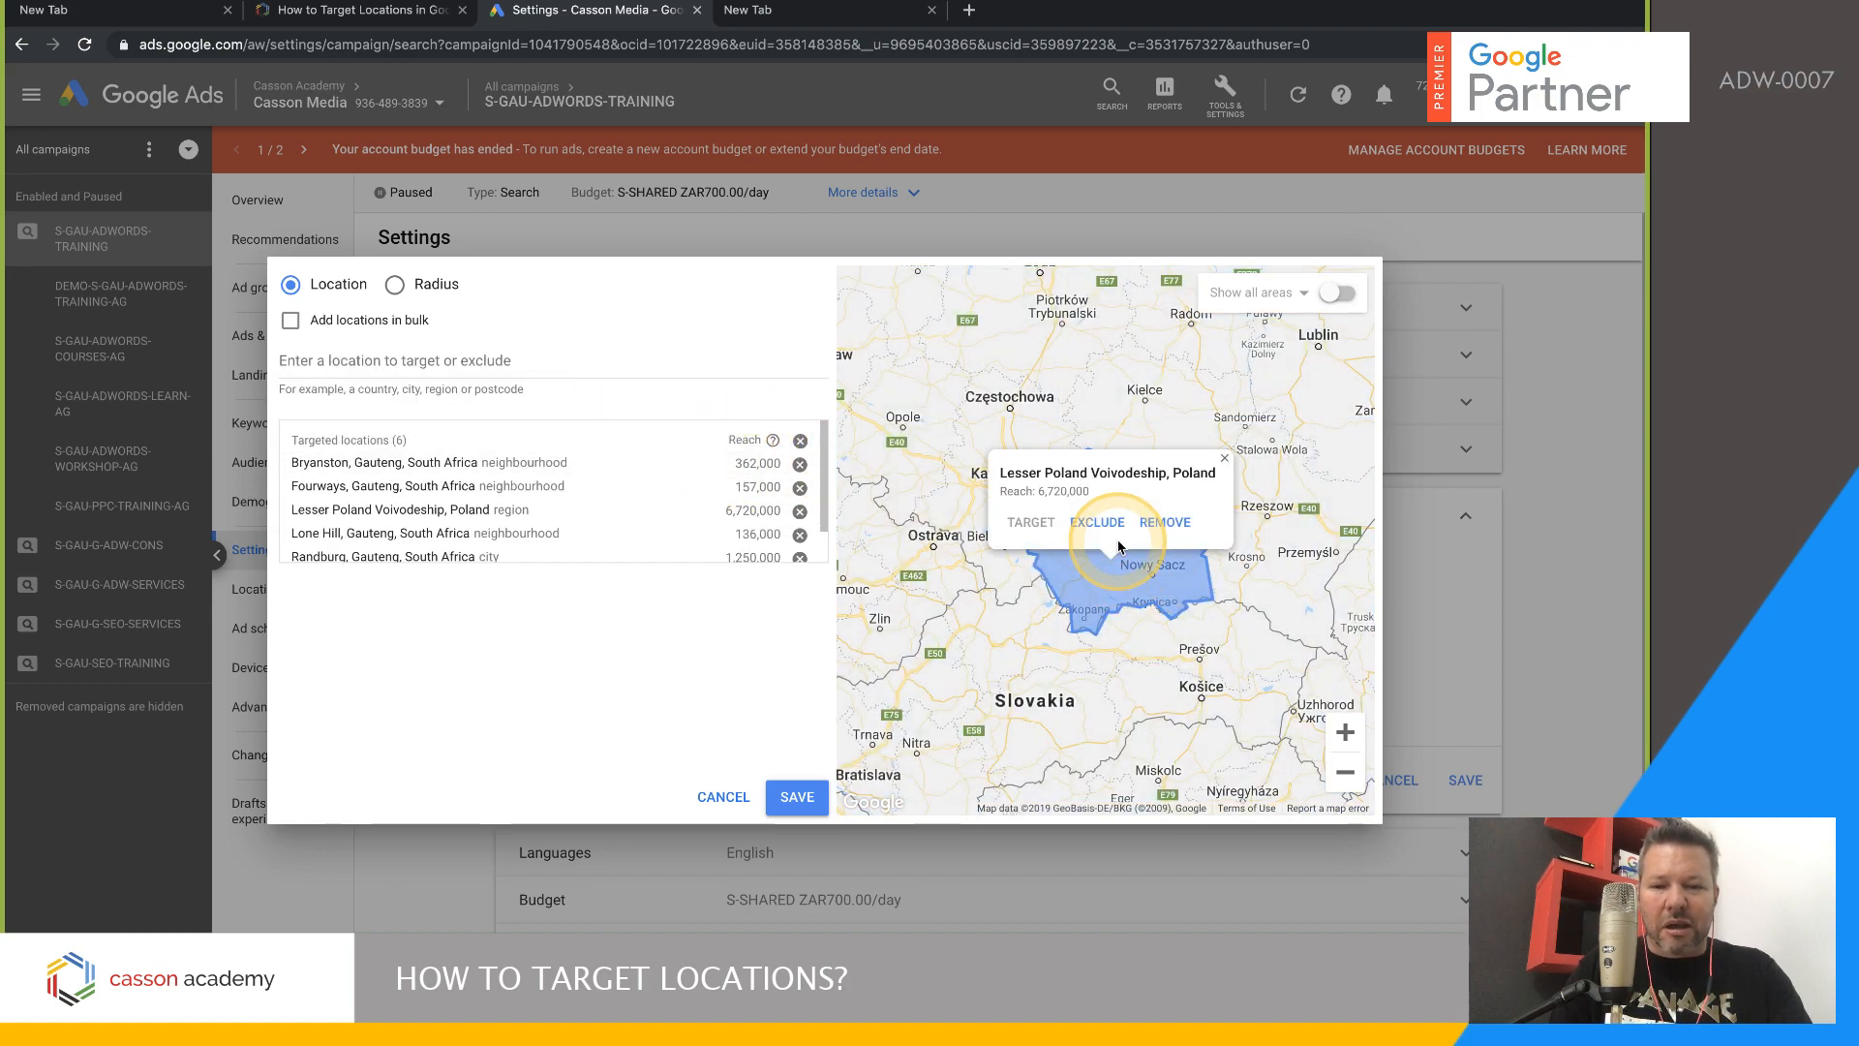
click(1167, 530)
click(464, 381)
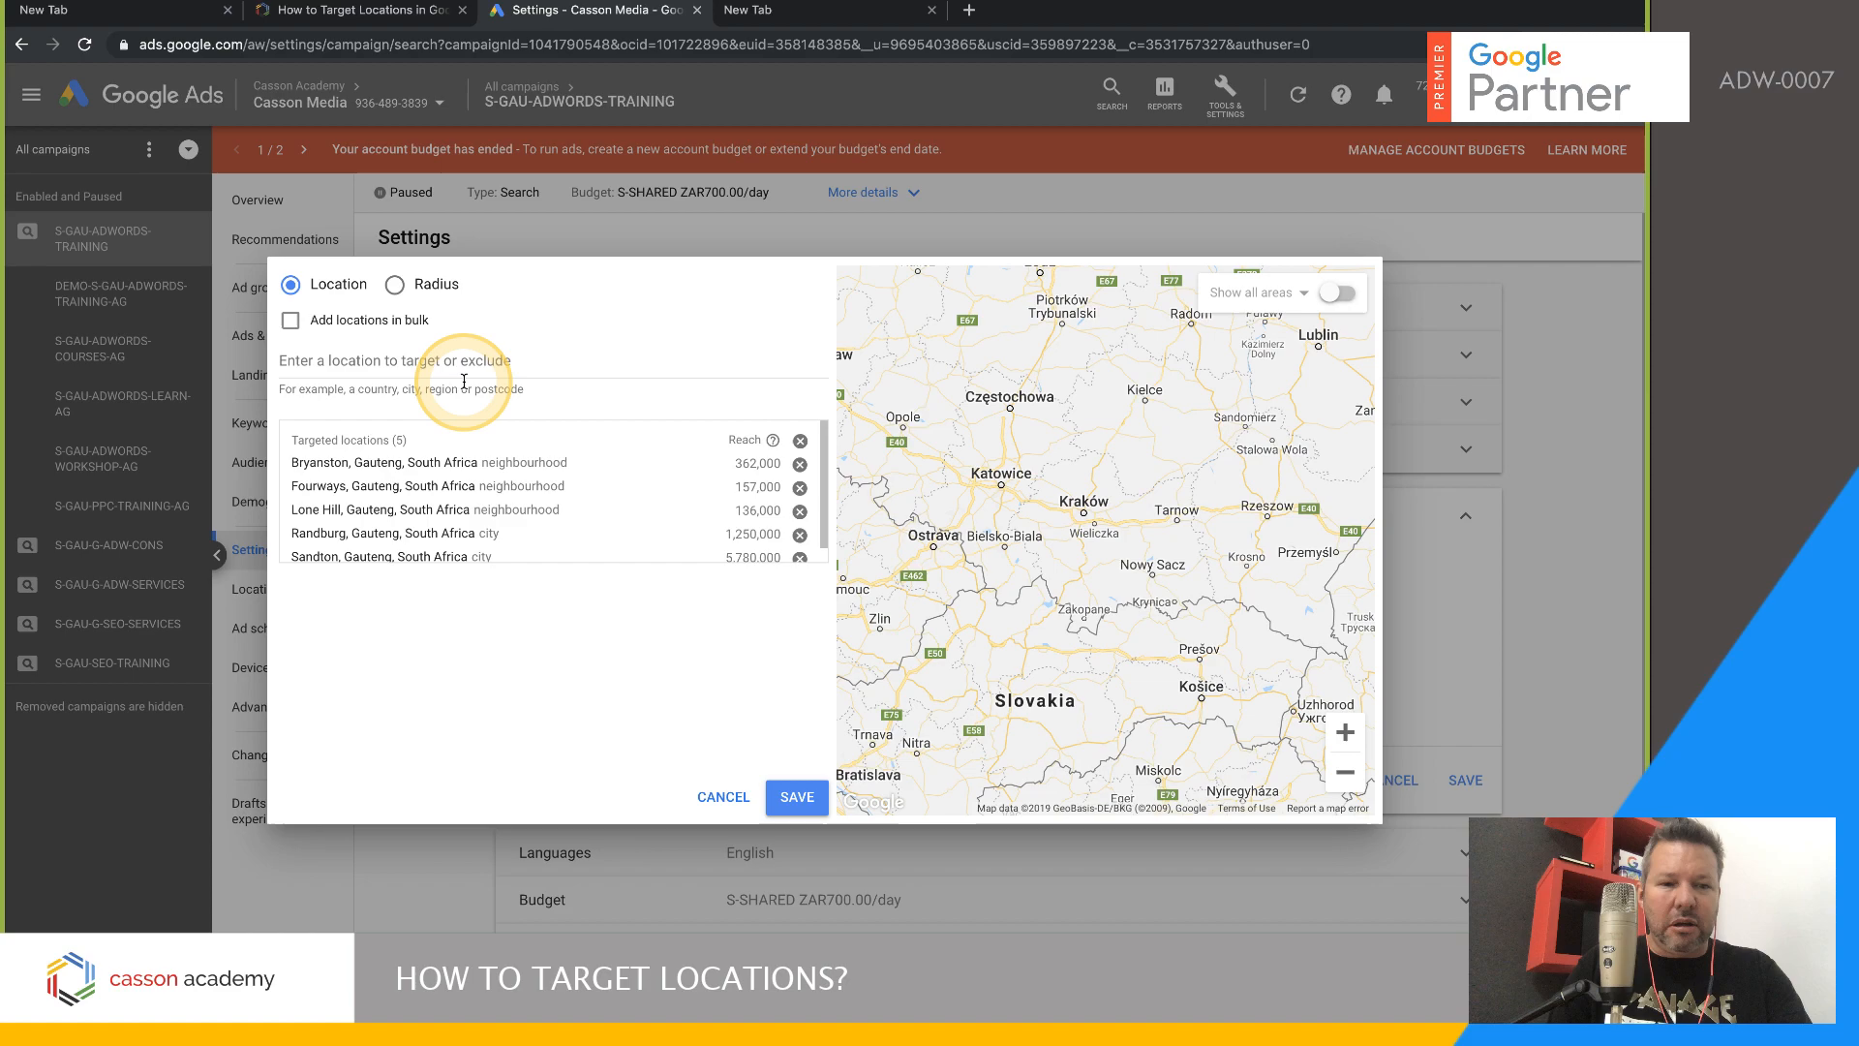
- Find Rivonia, Gauteng, South Africa in the location search and add the neighbourhood as a target
click(417, 367)
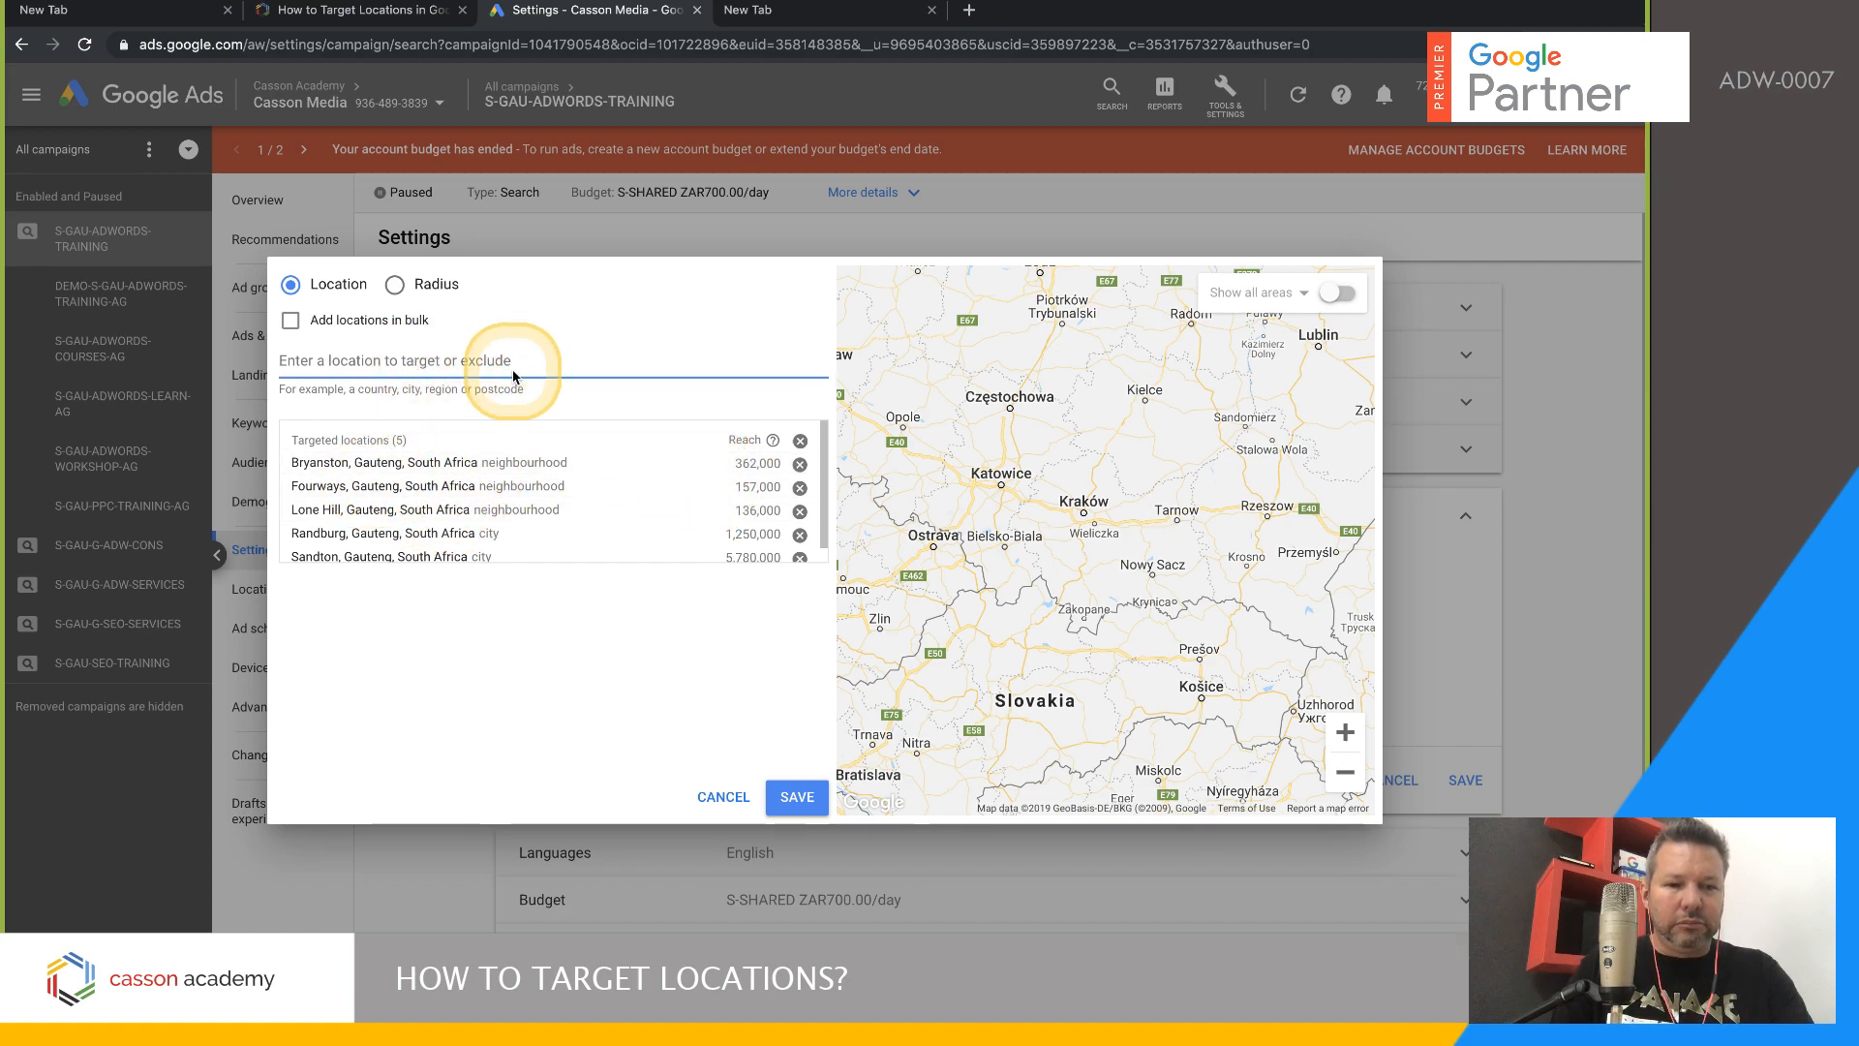
text(Ri)
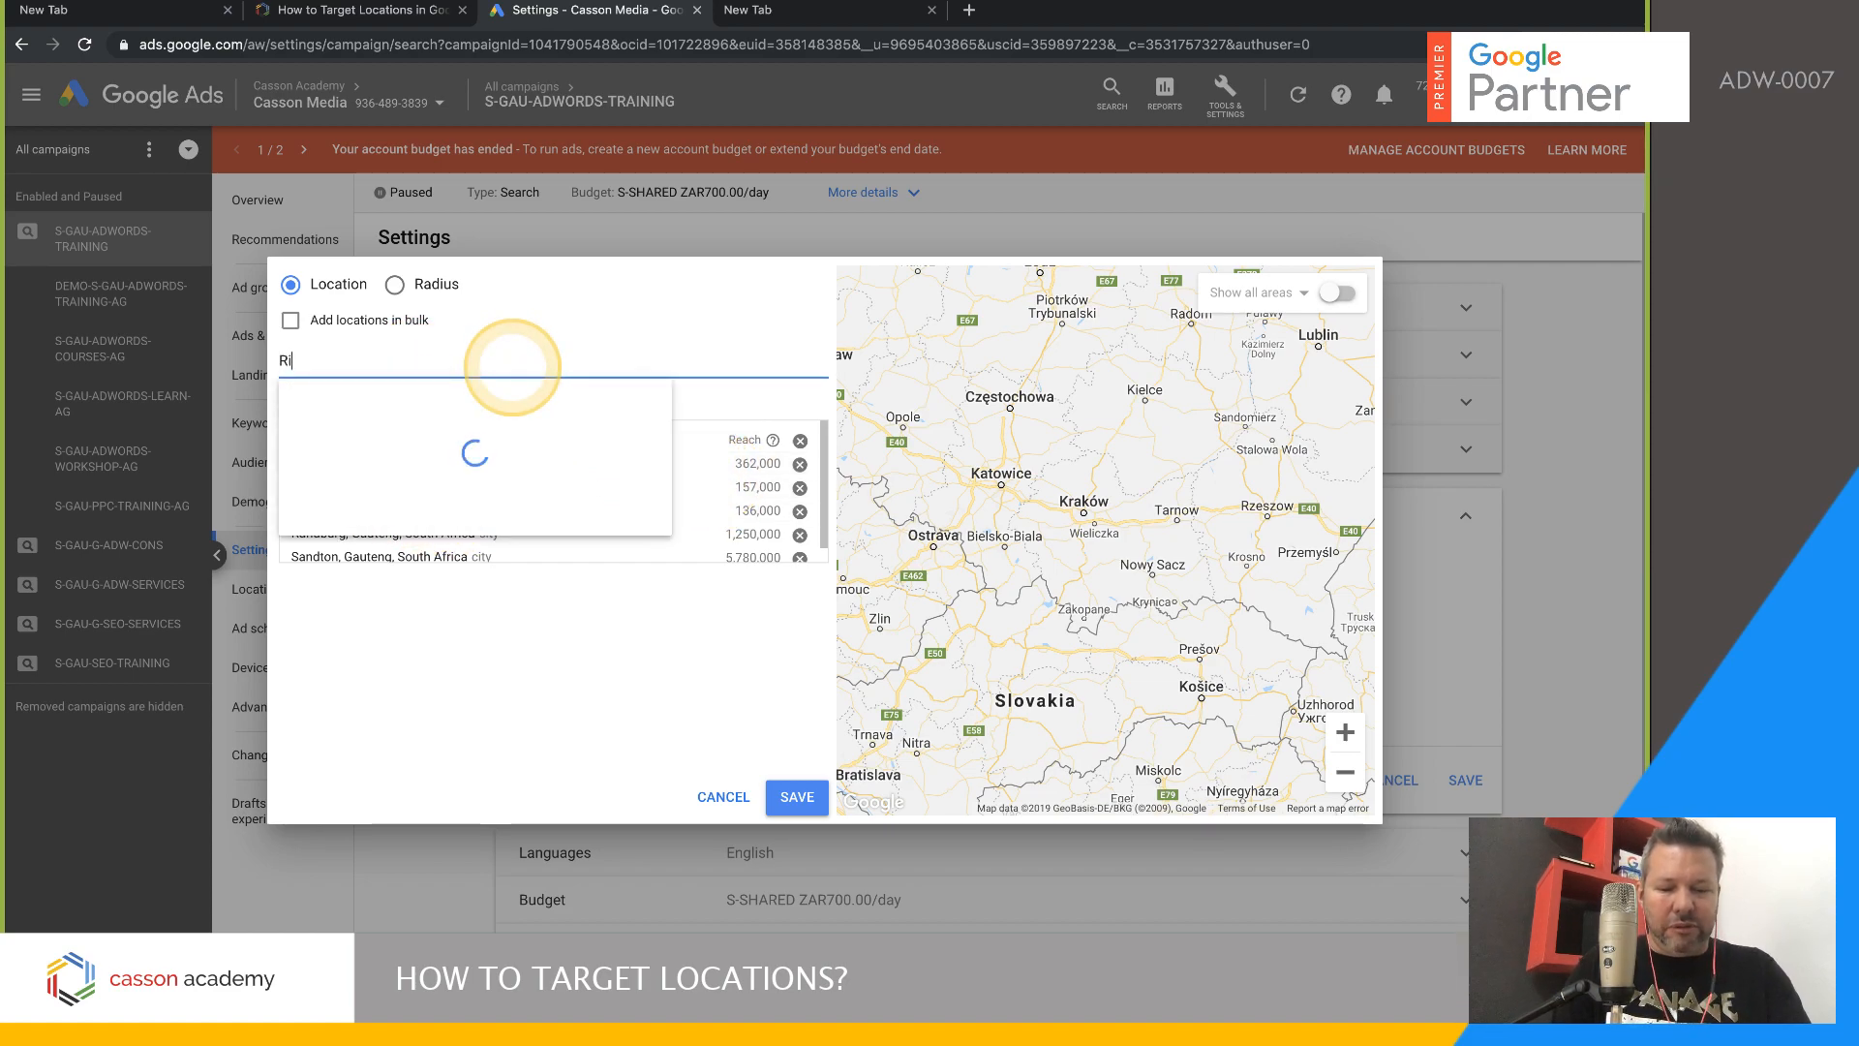
text(vonia)
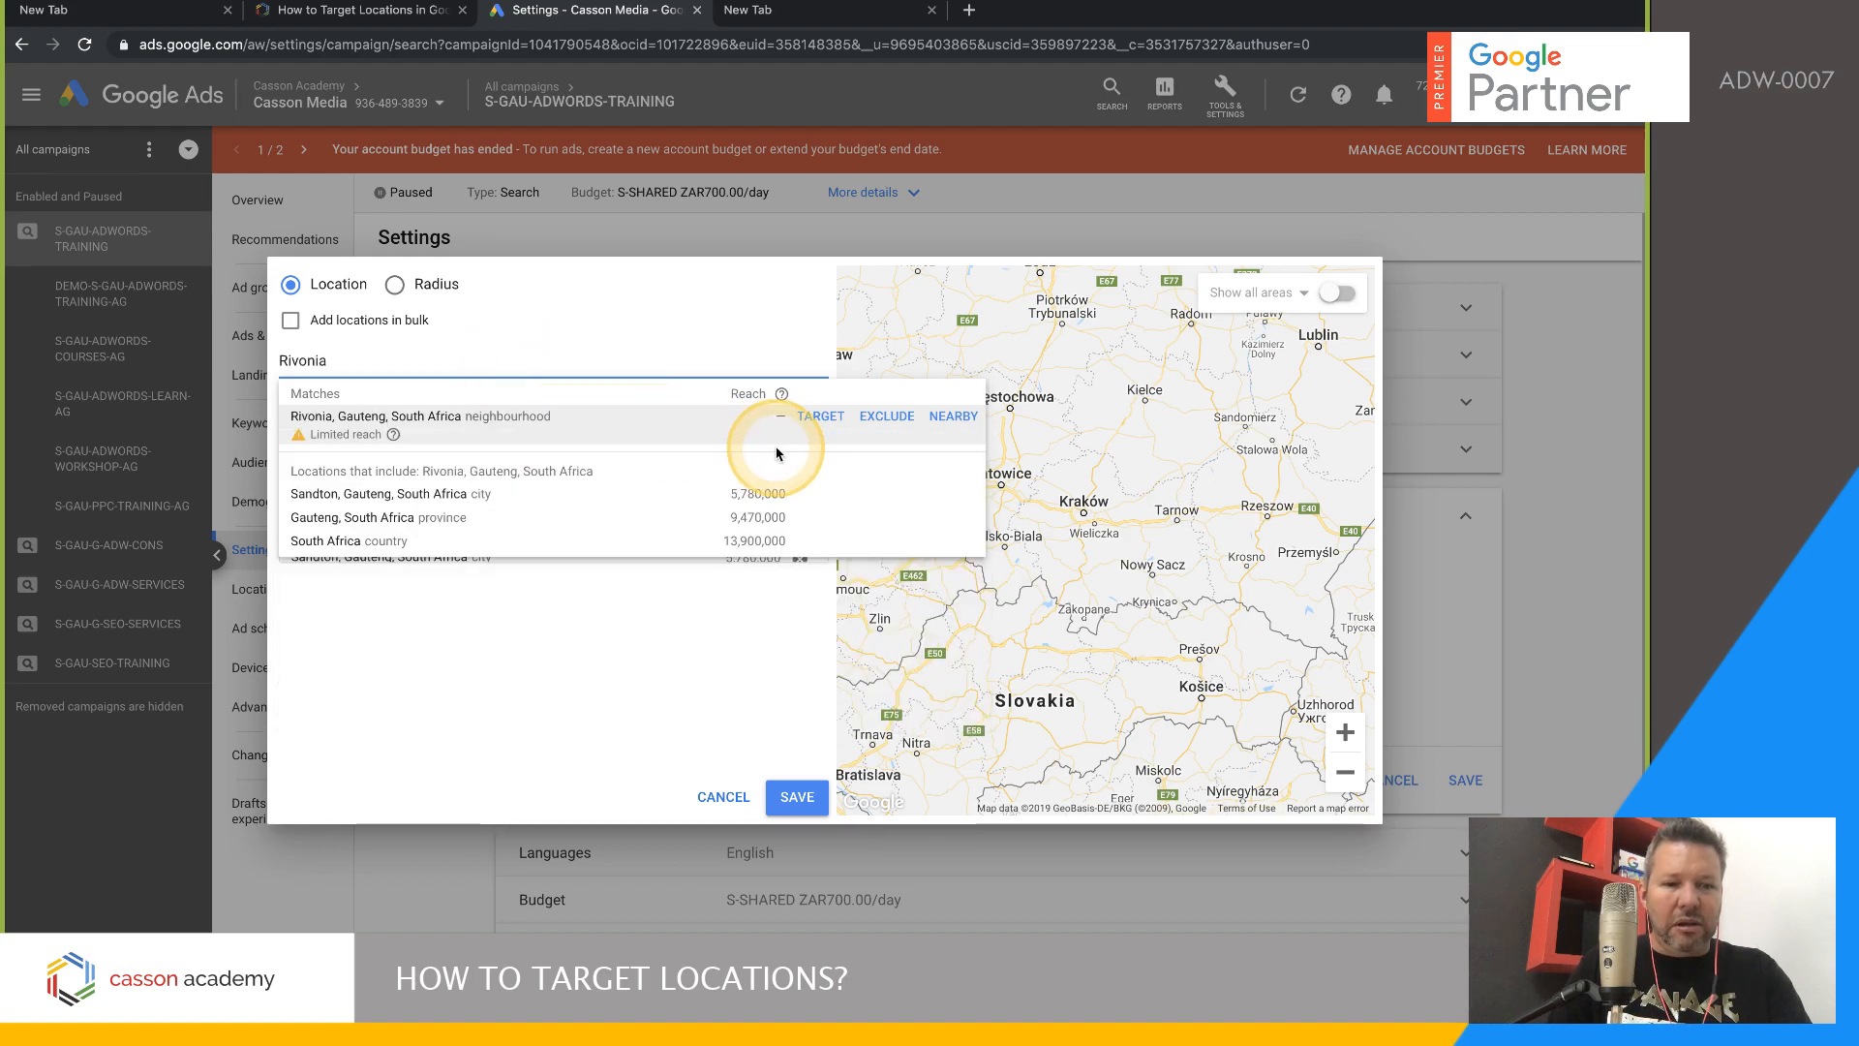
key(Return)
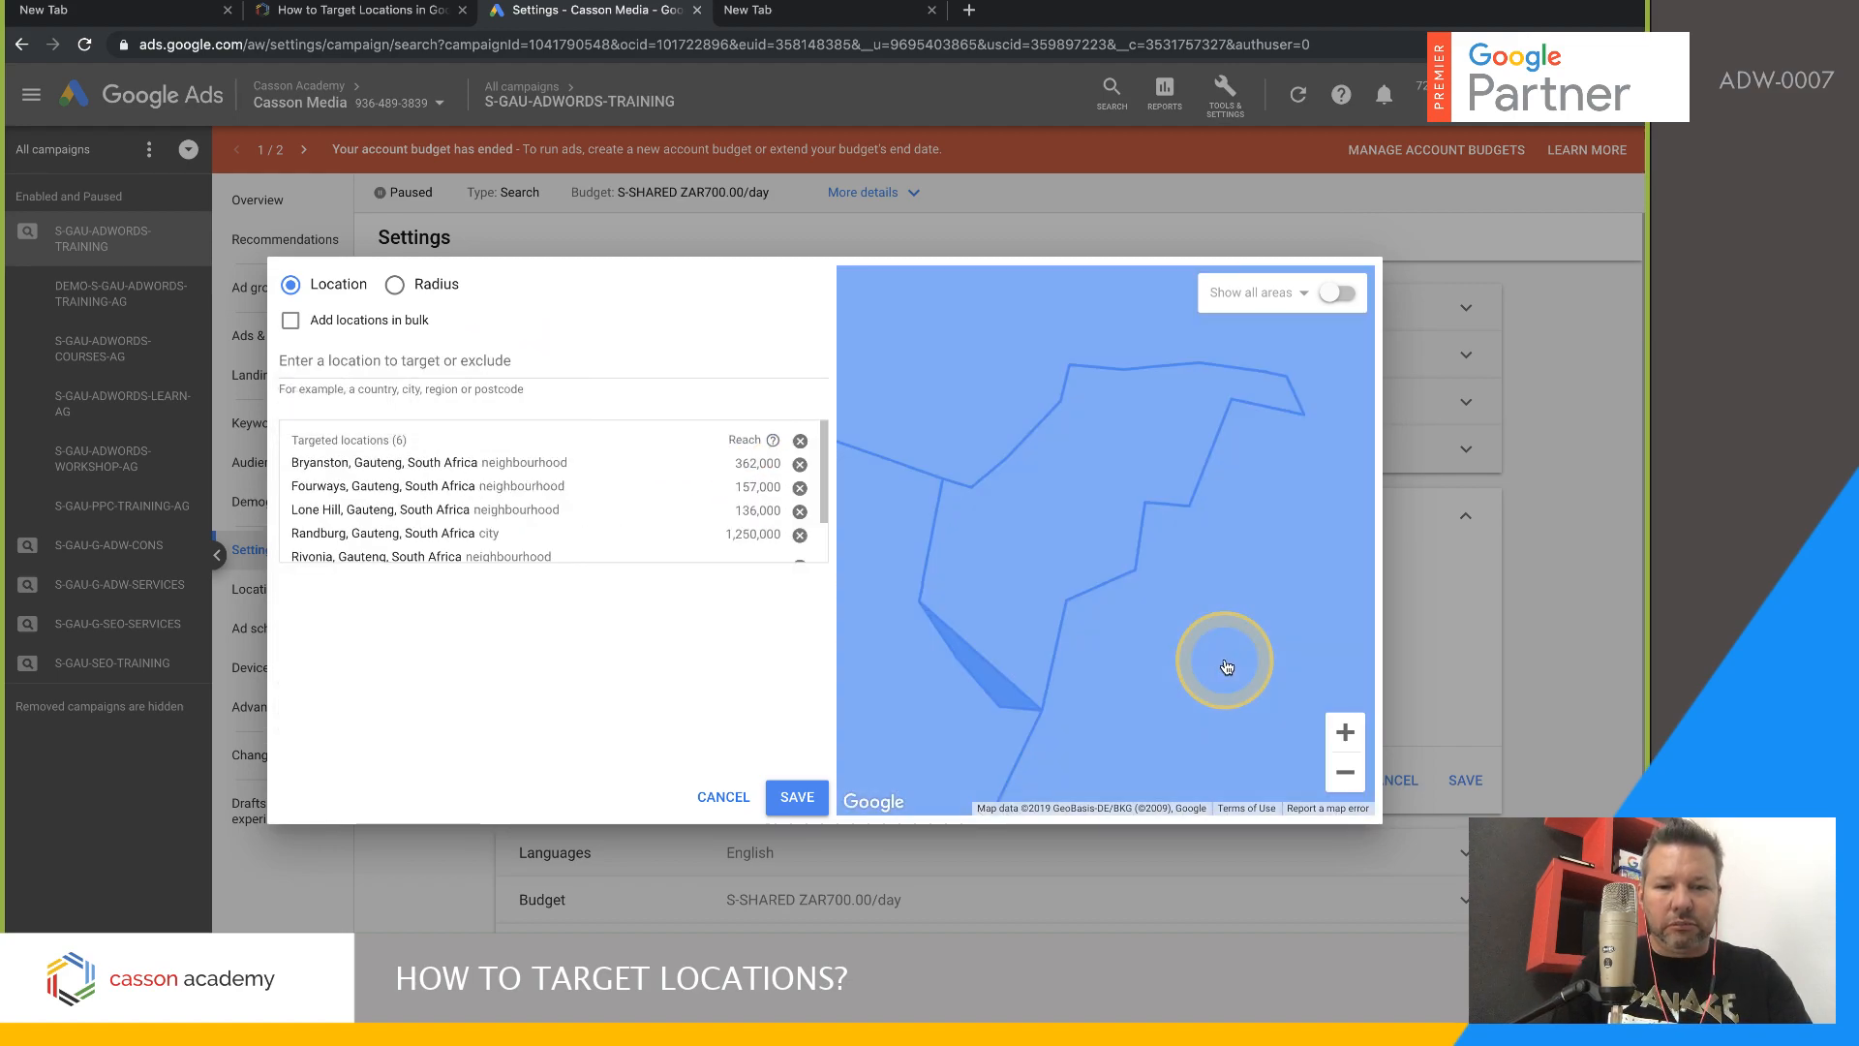
- Examine the combined coverage of the targeted areas around Rivonia, Sandton and Randburg on the map
click(1343, 773)
click(1343, 772)
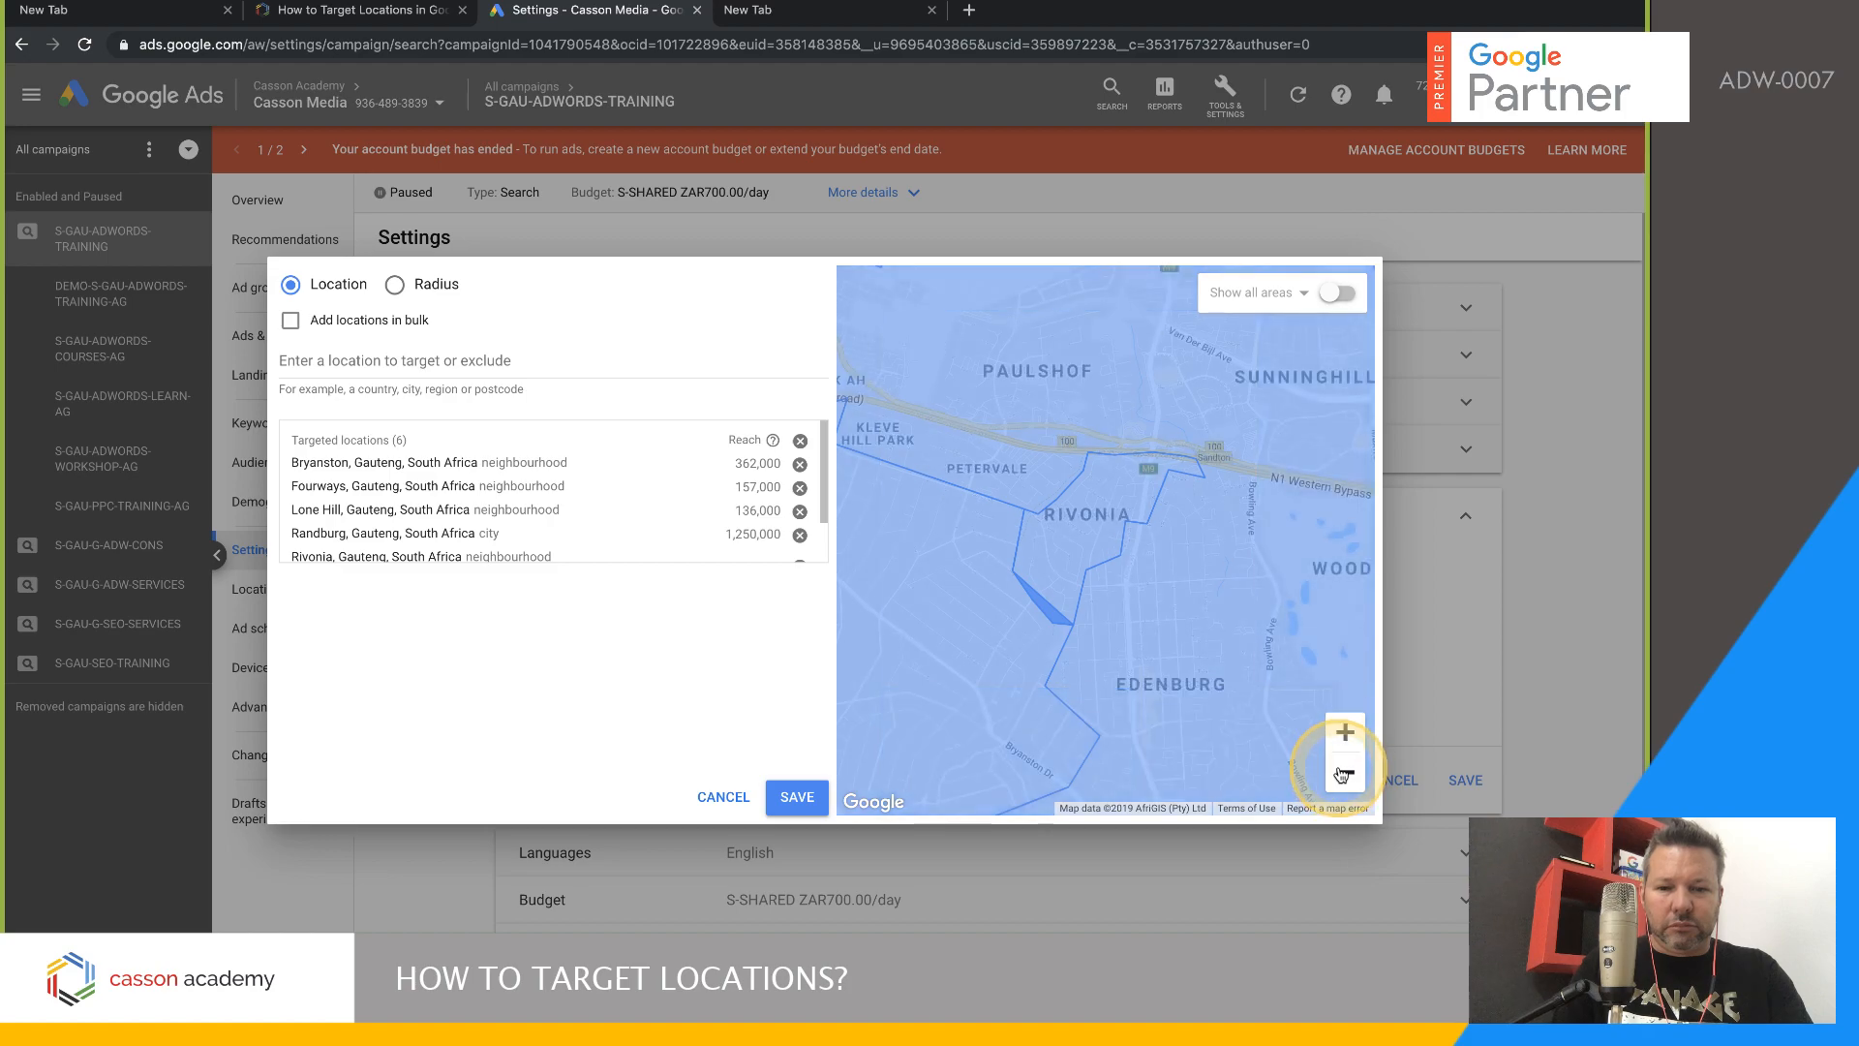
click(1343, 773)
click(1343, 774)
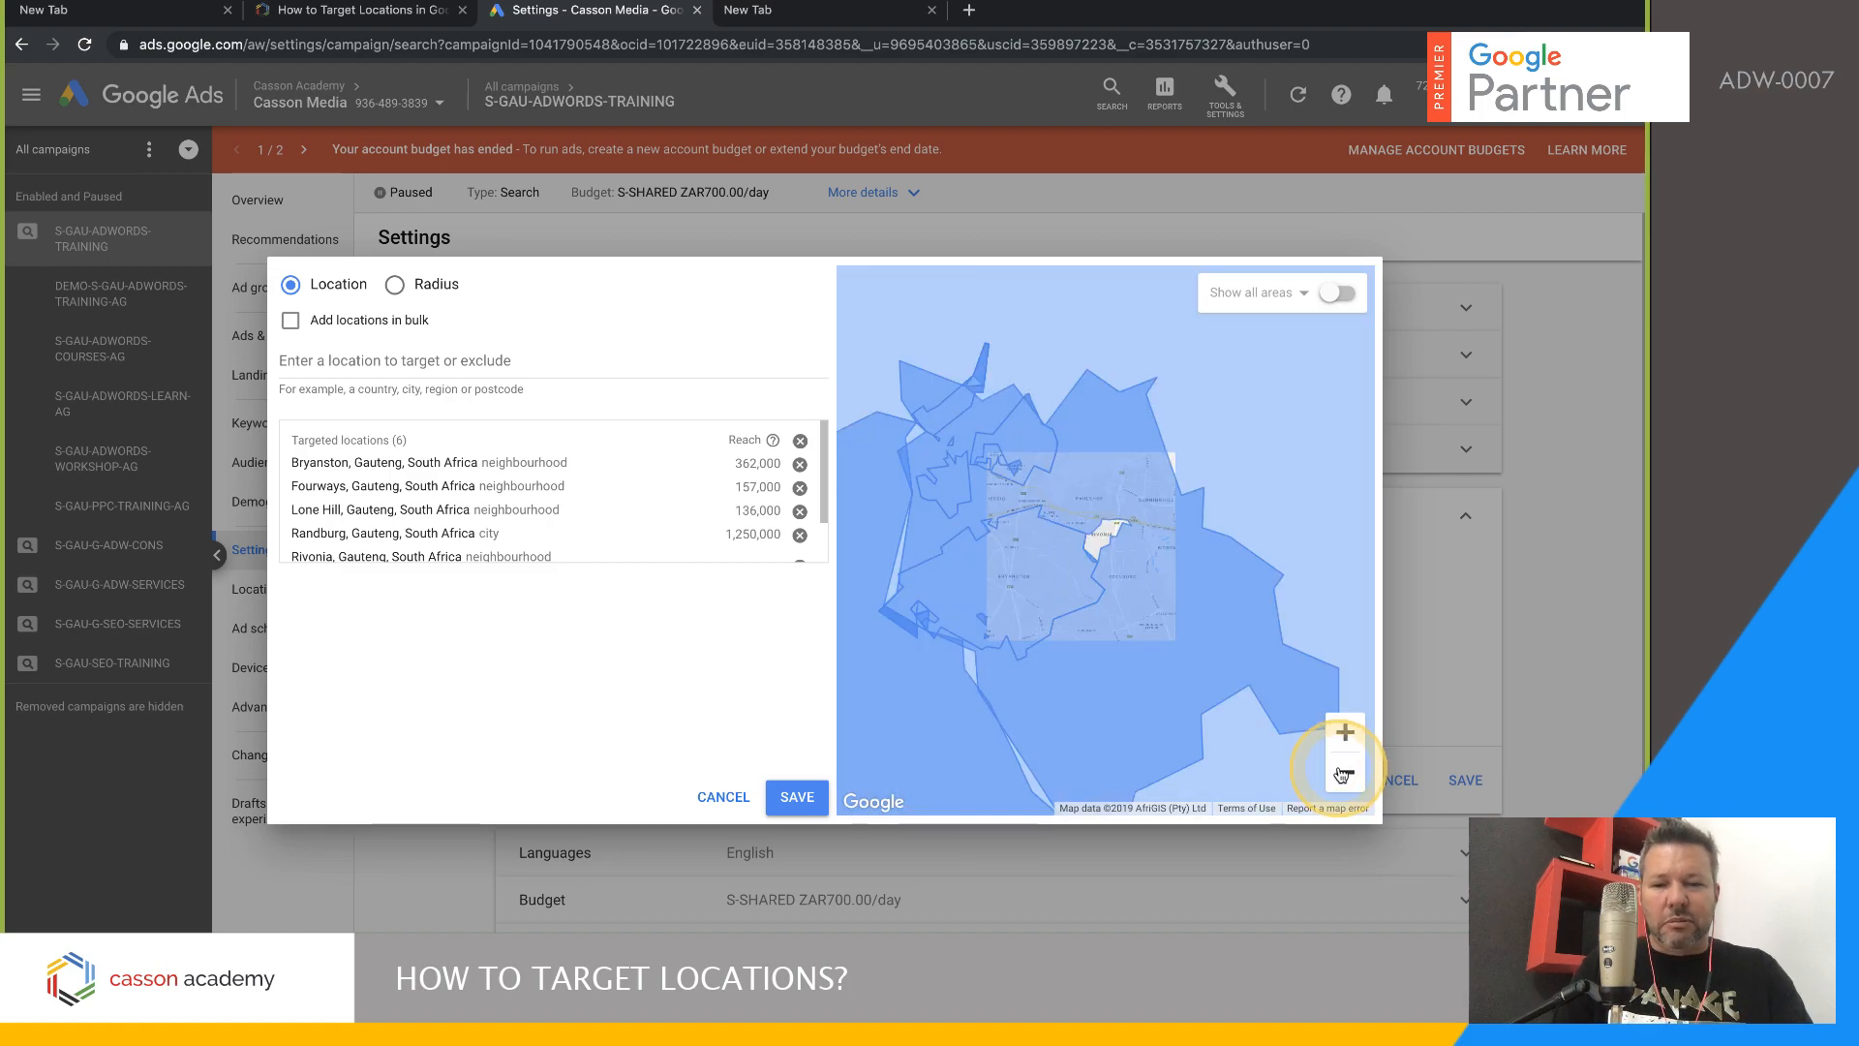
click(1343, 774)
drag(1131, 675, 1142, 615)
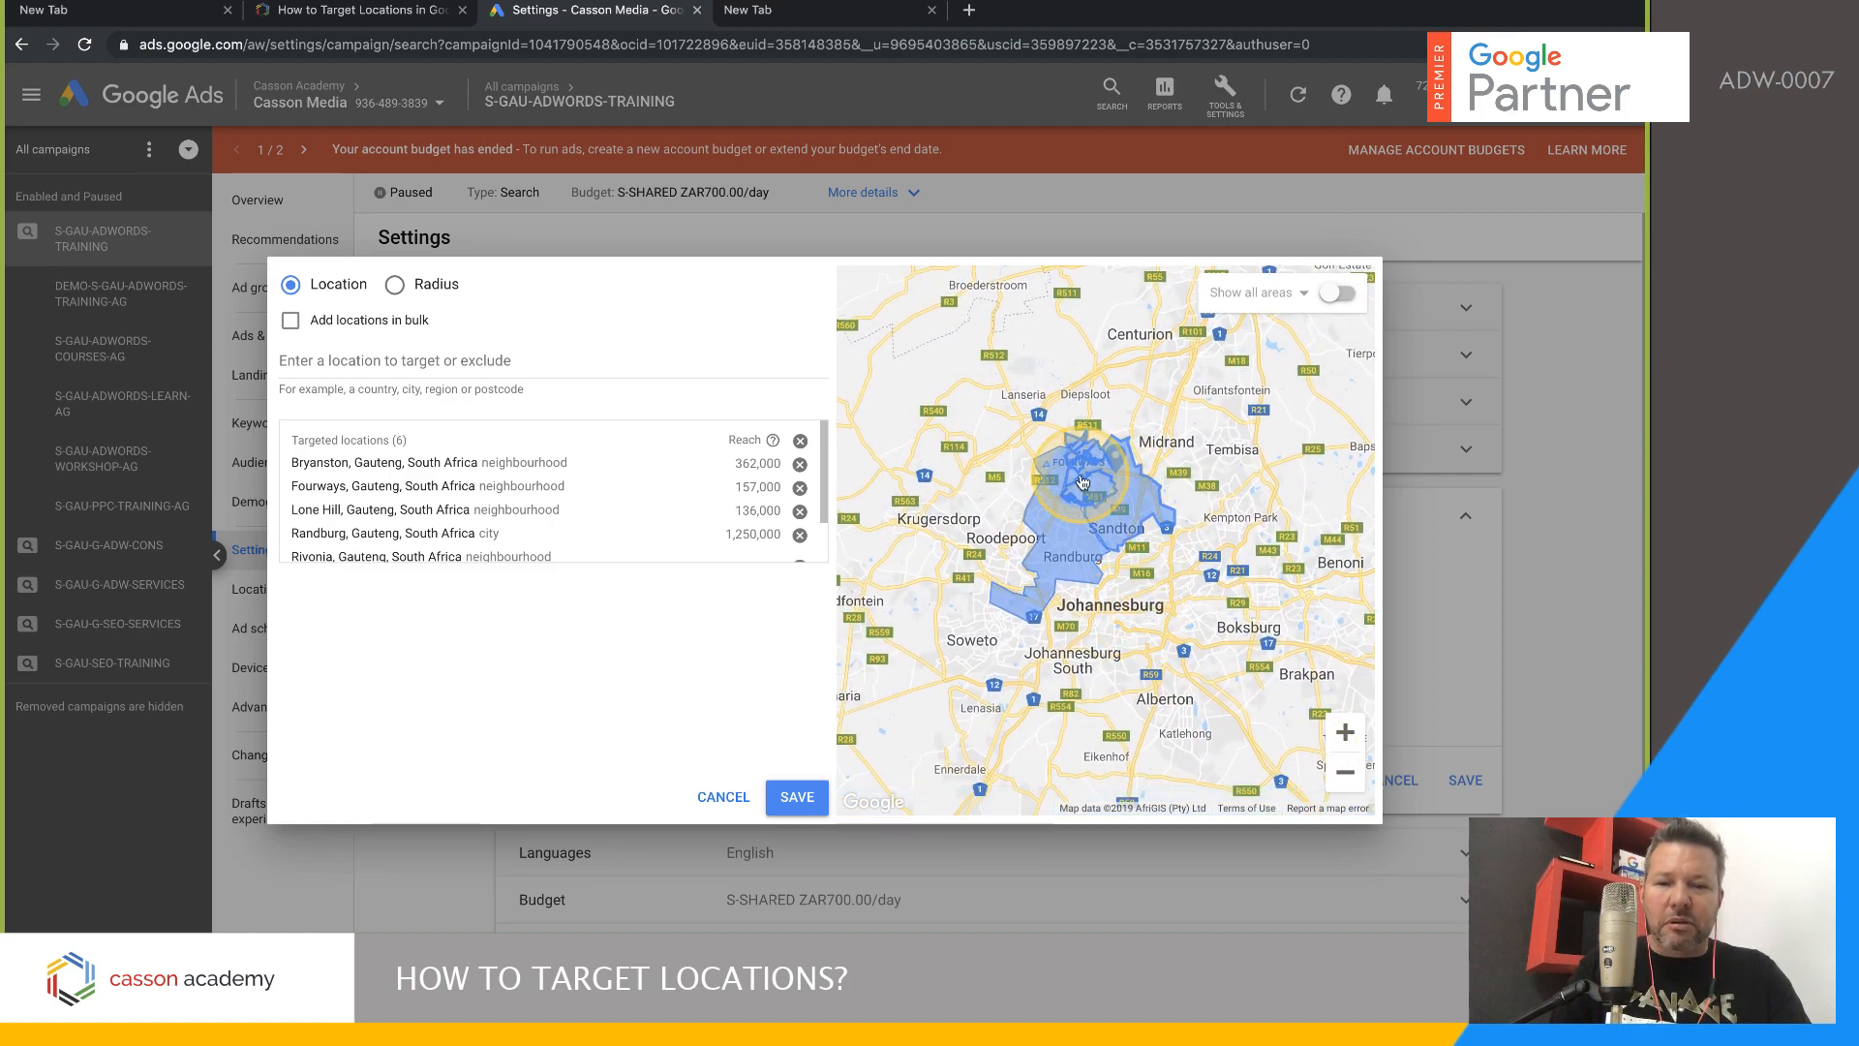
click(1346, 732)
click(1348, 732)
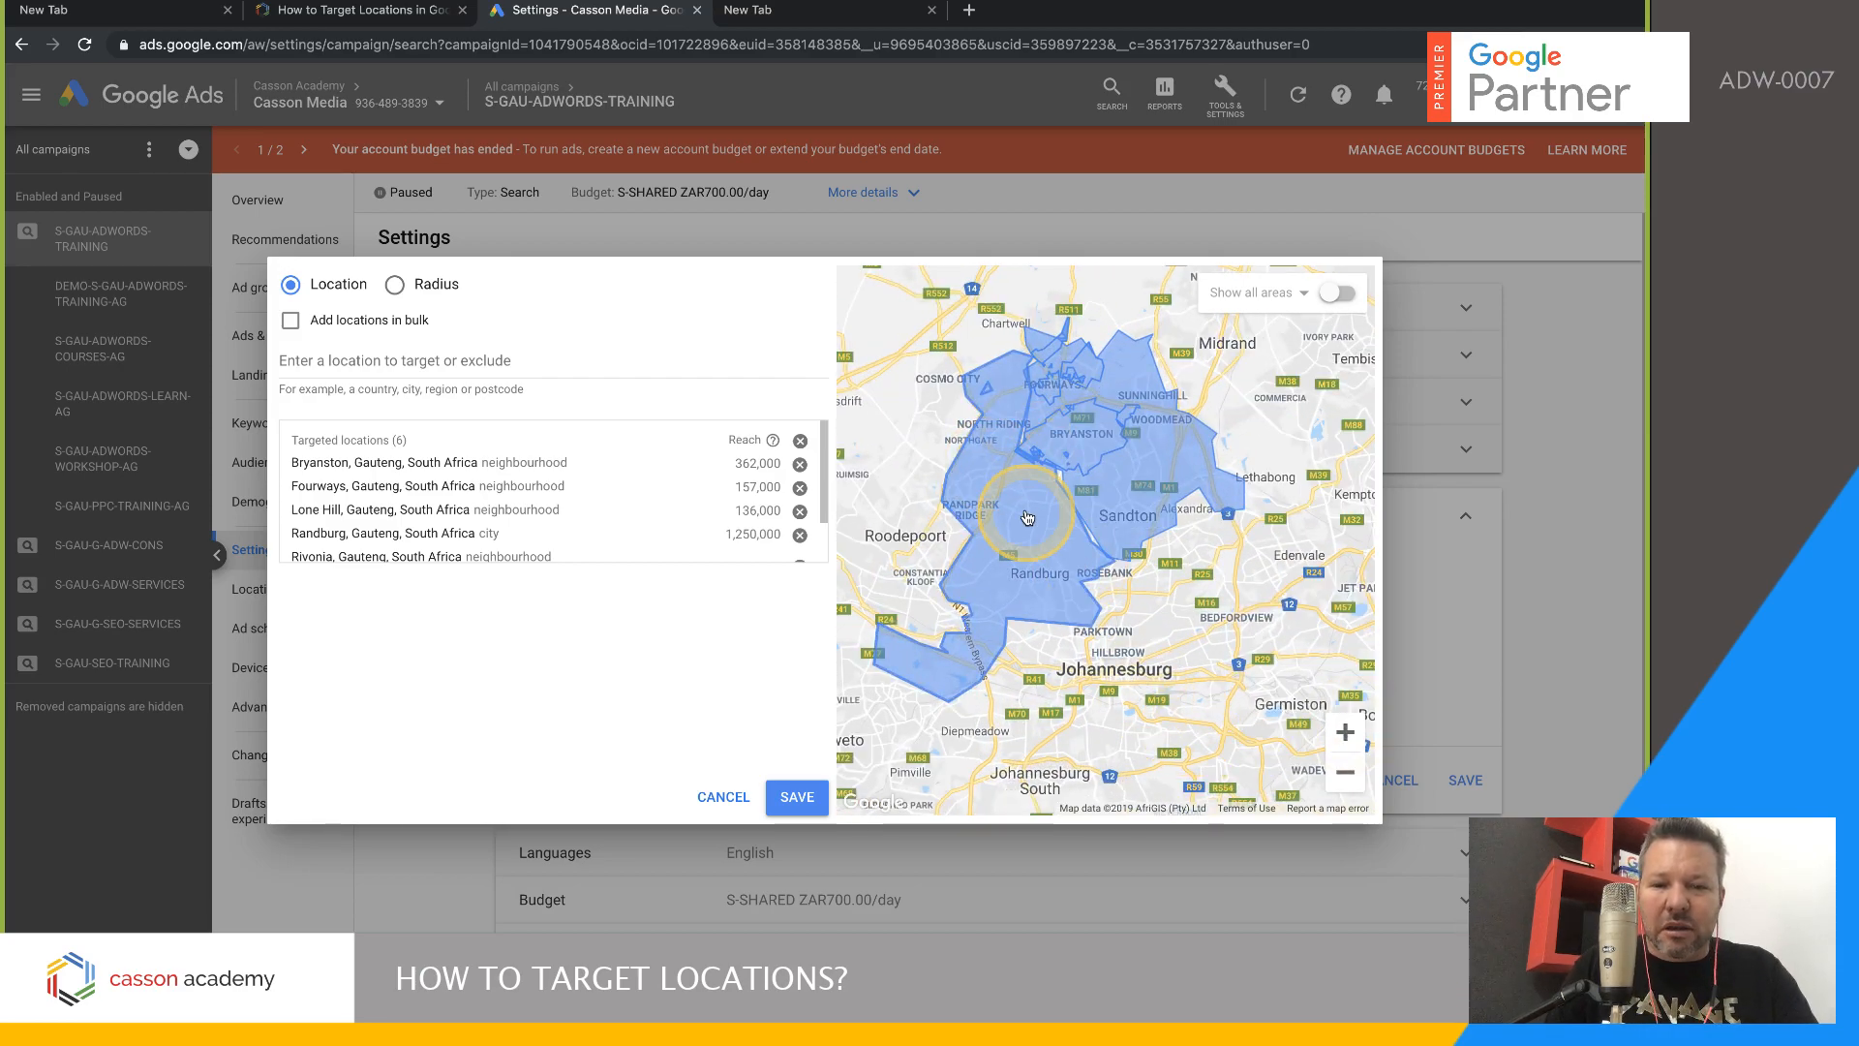
click(1348, 732)
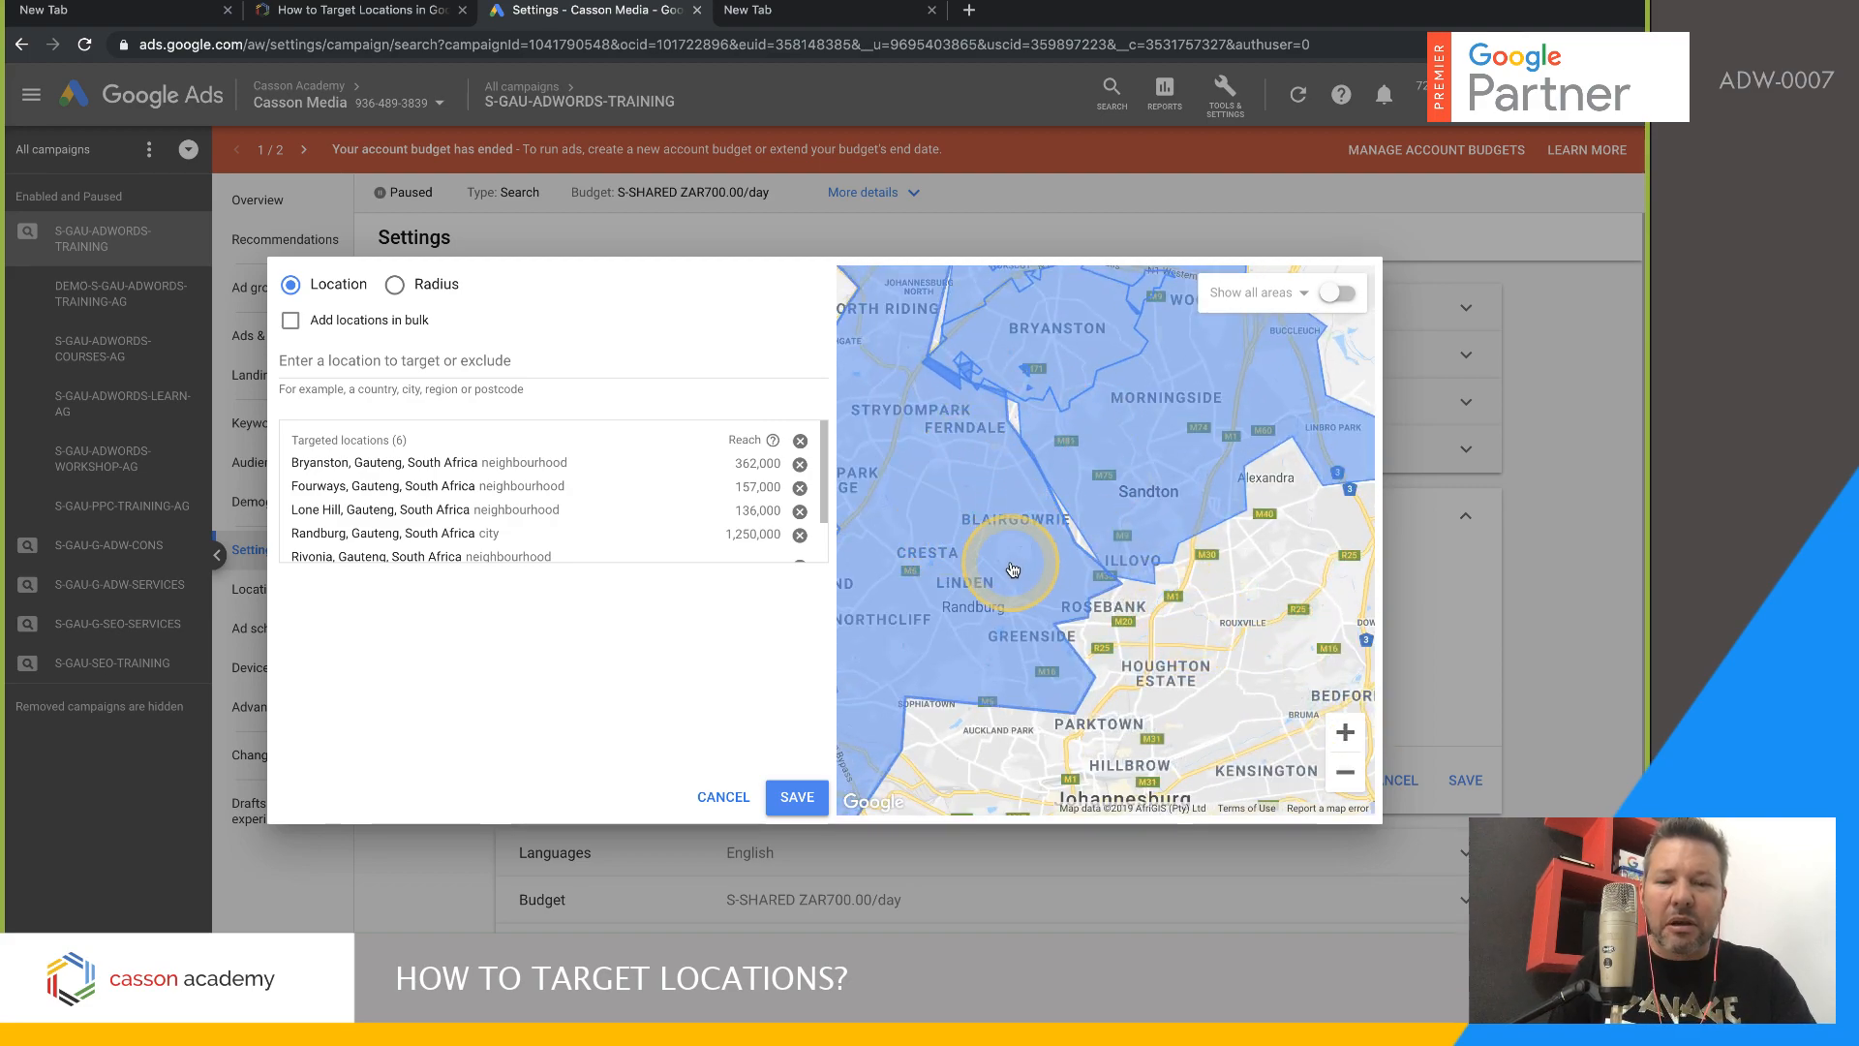
- Find Parktown, Gauteng, South Africa in the location search and exclude the neighbourhood from the campaign
click(531, 359)
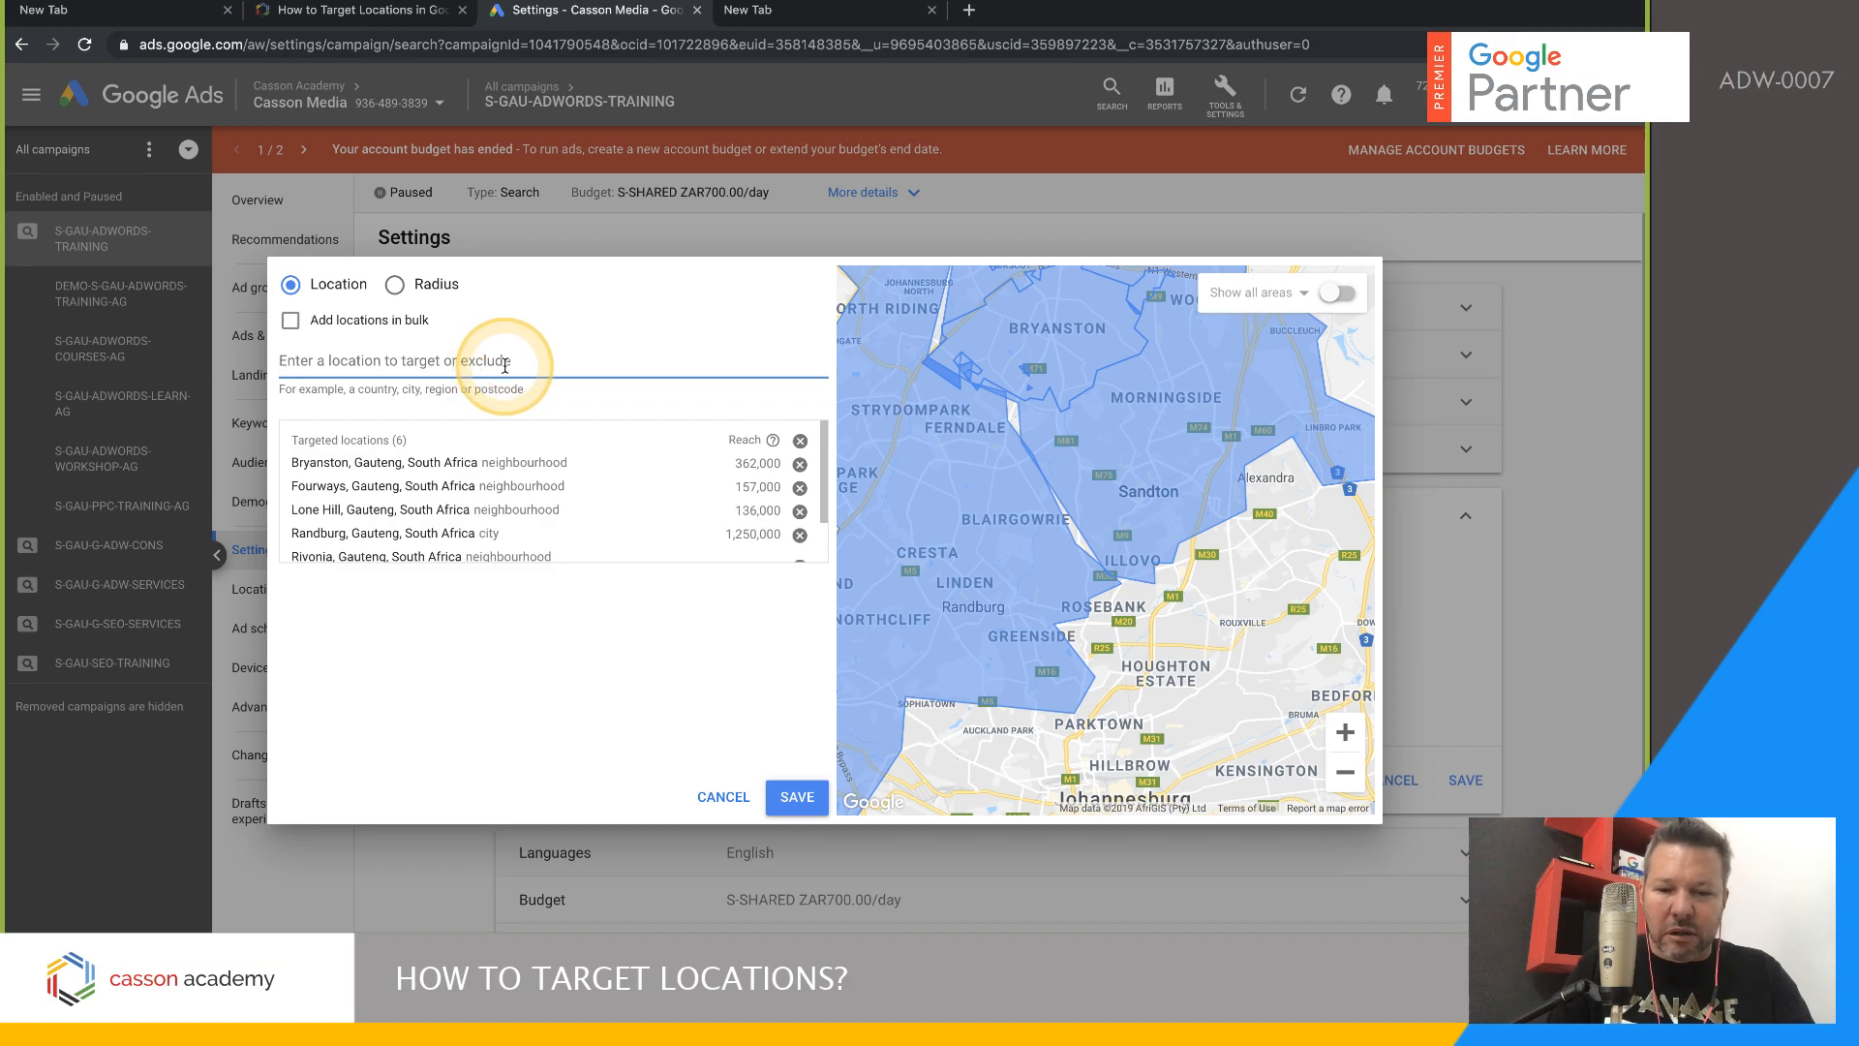
text(Par)
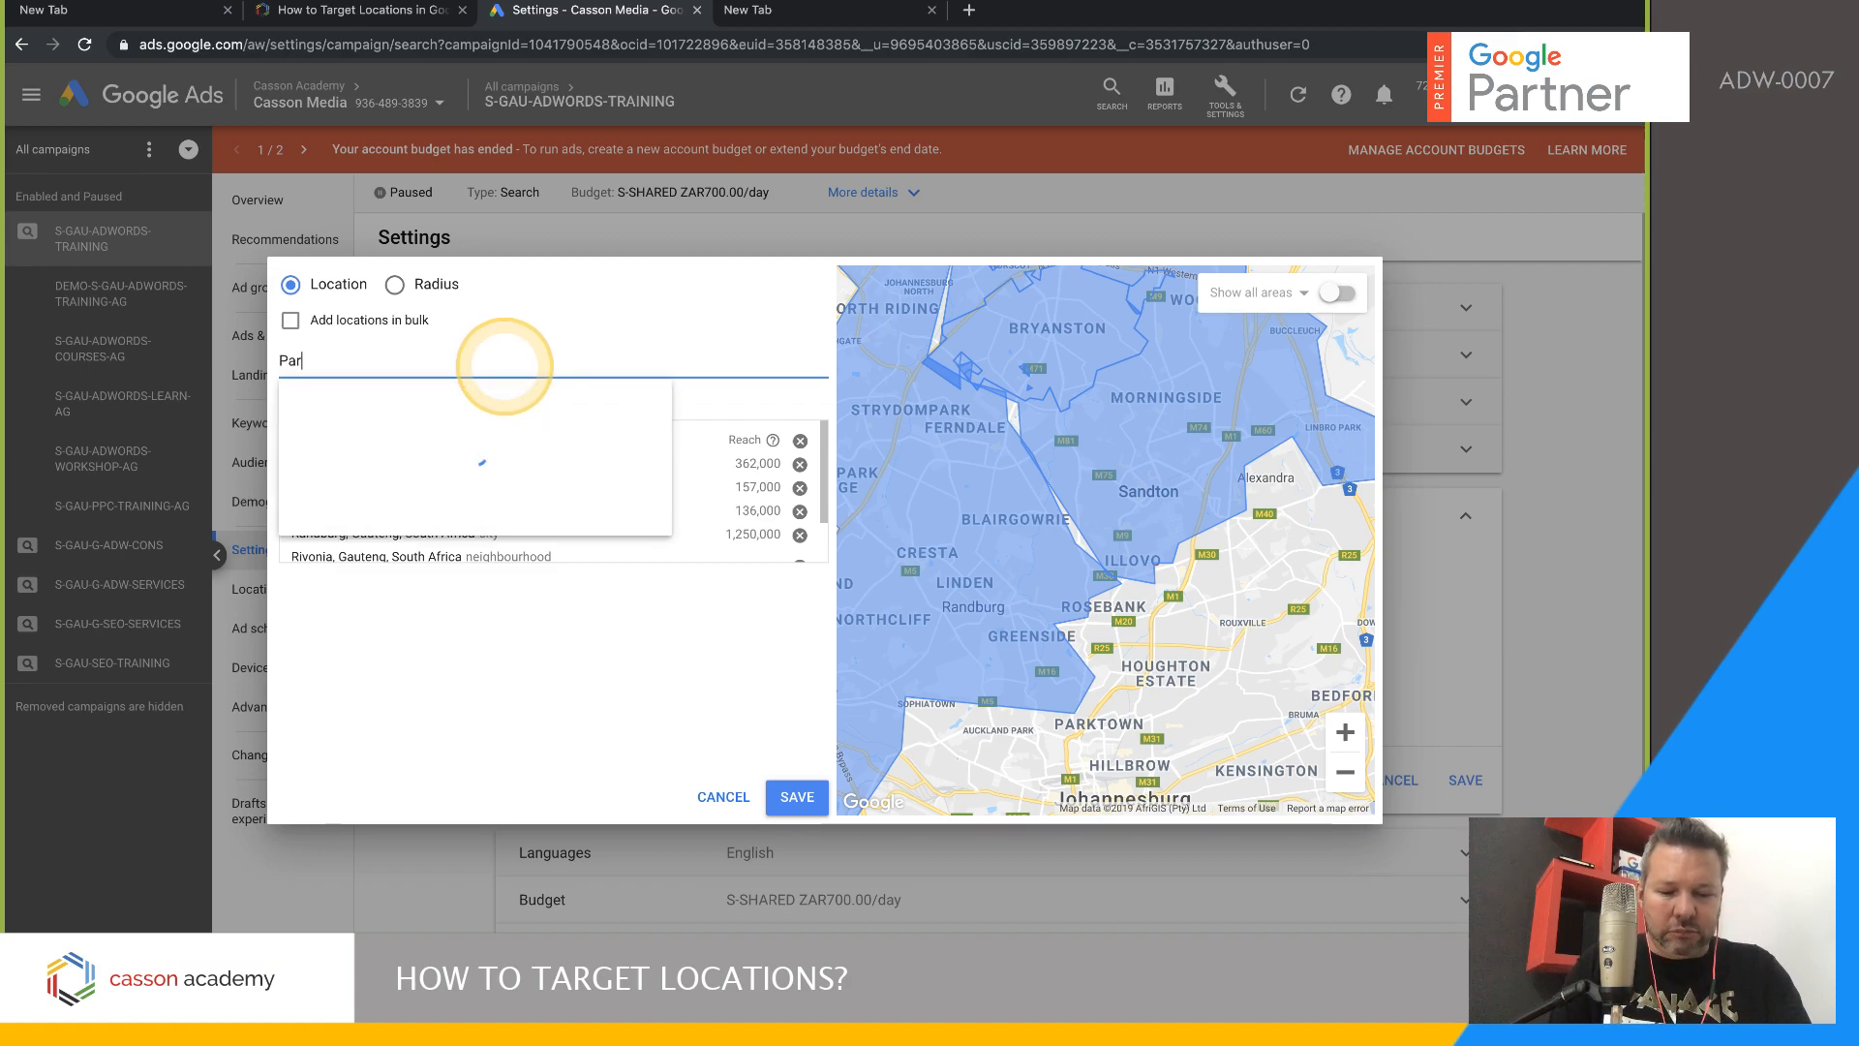
text(ktown)
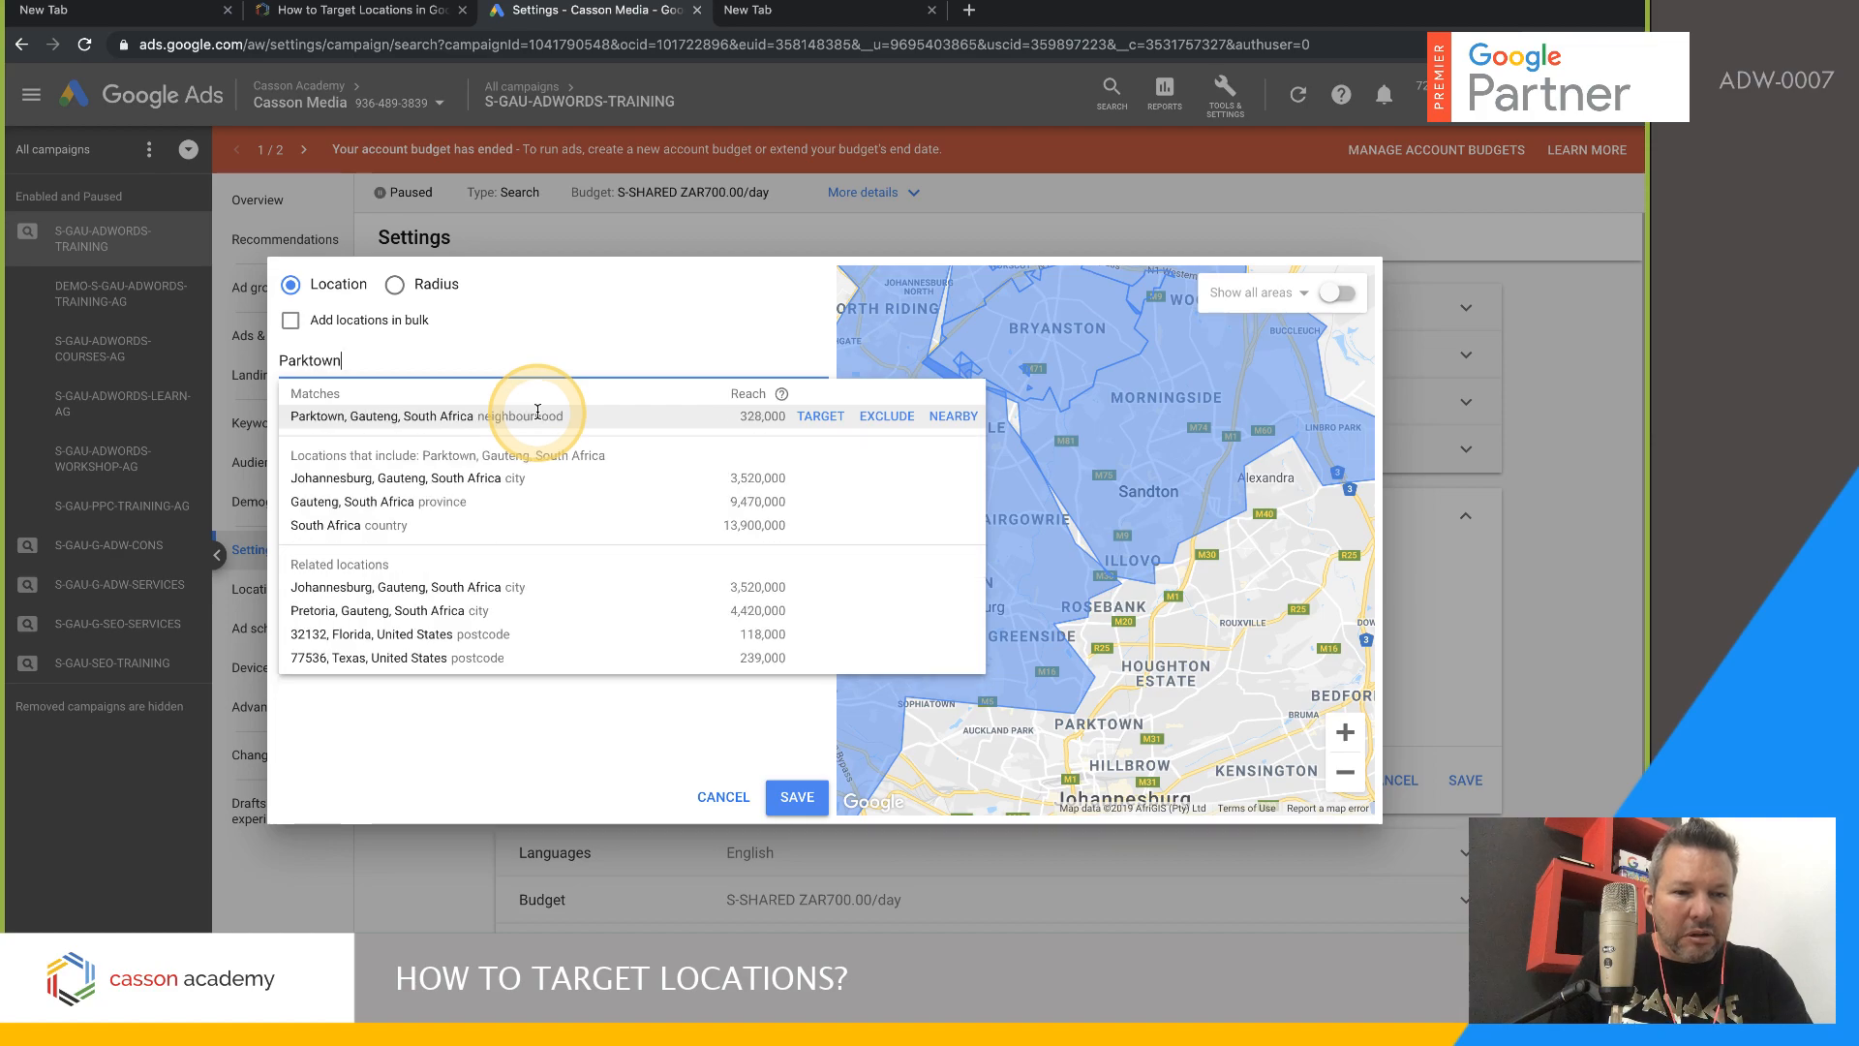
click(887, 415)
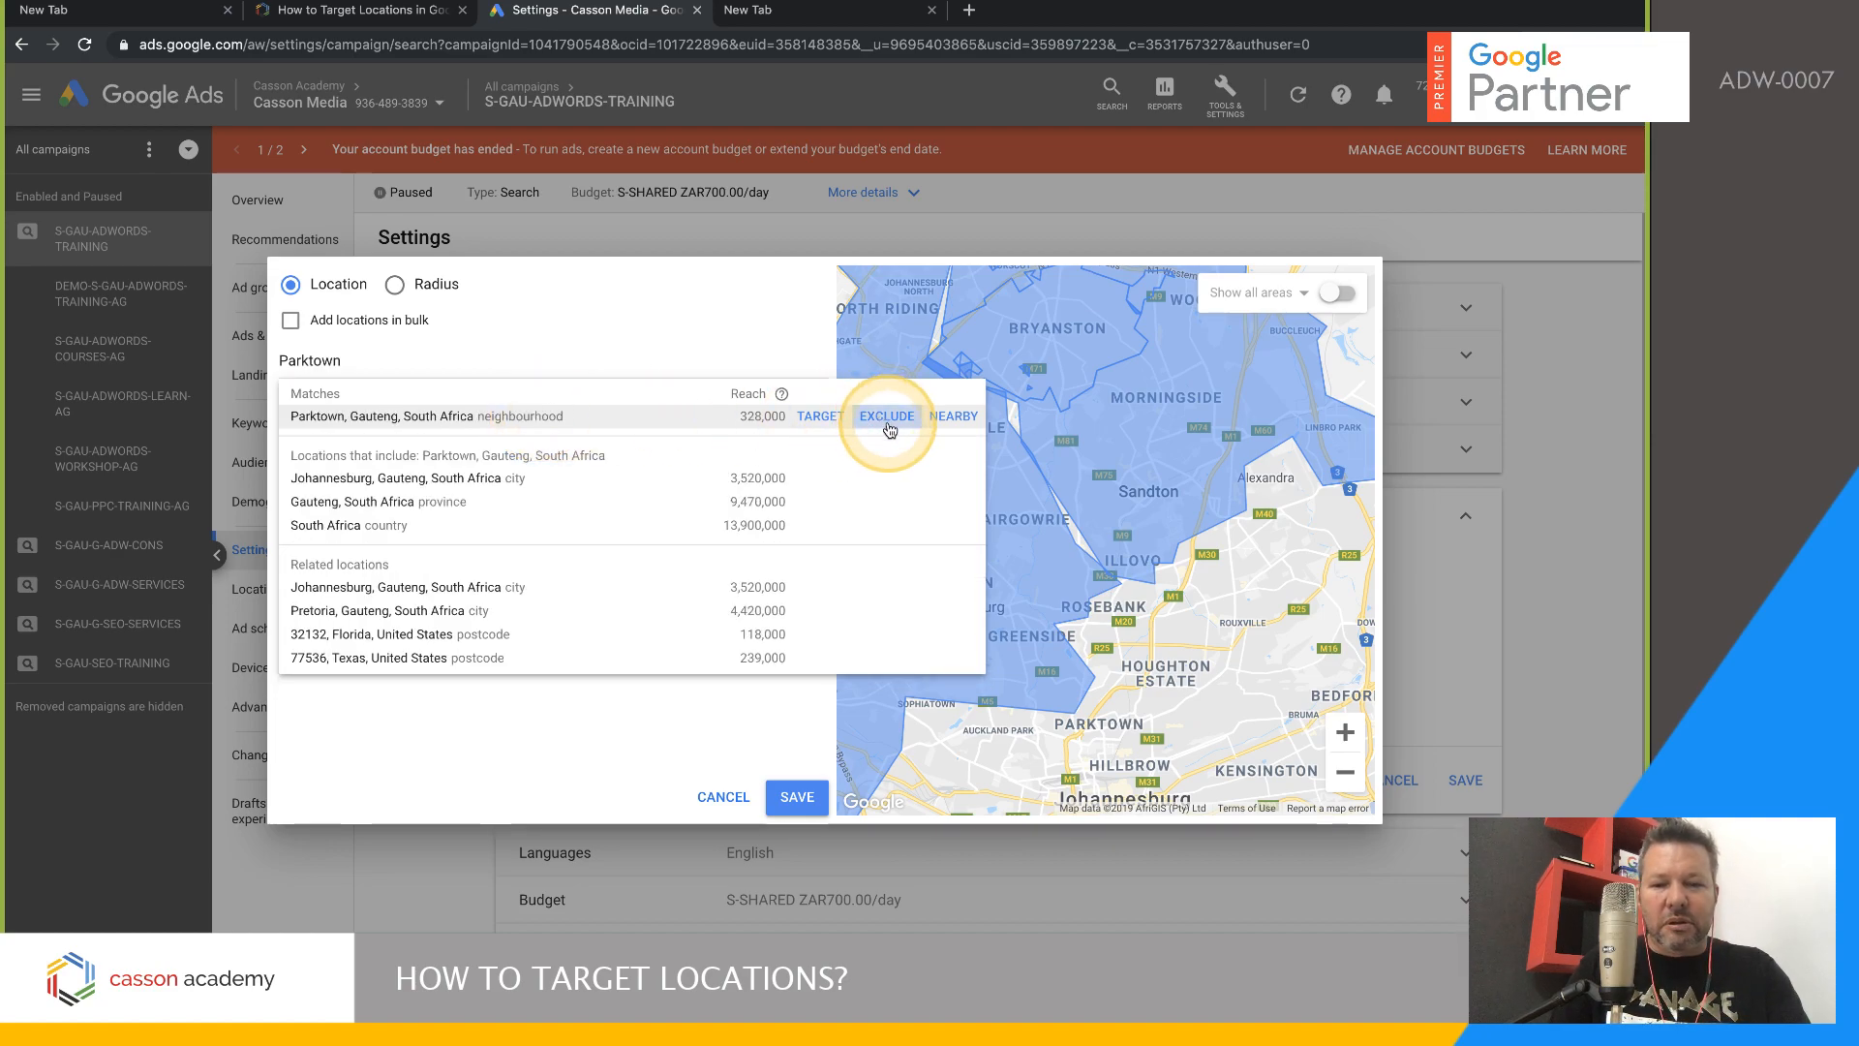
- Search the locations for "Midrand" and exclude the city Midrand, Gauteng, South Africa
click(1344, 775)
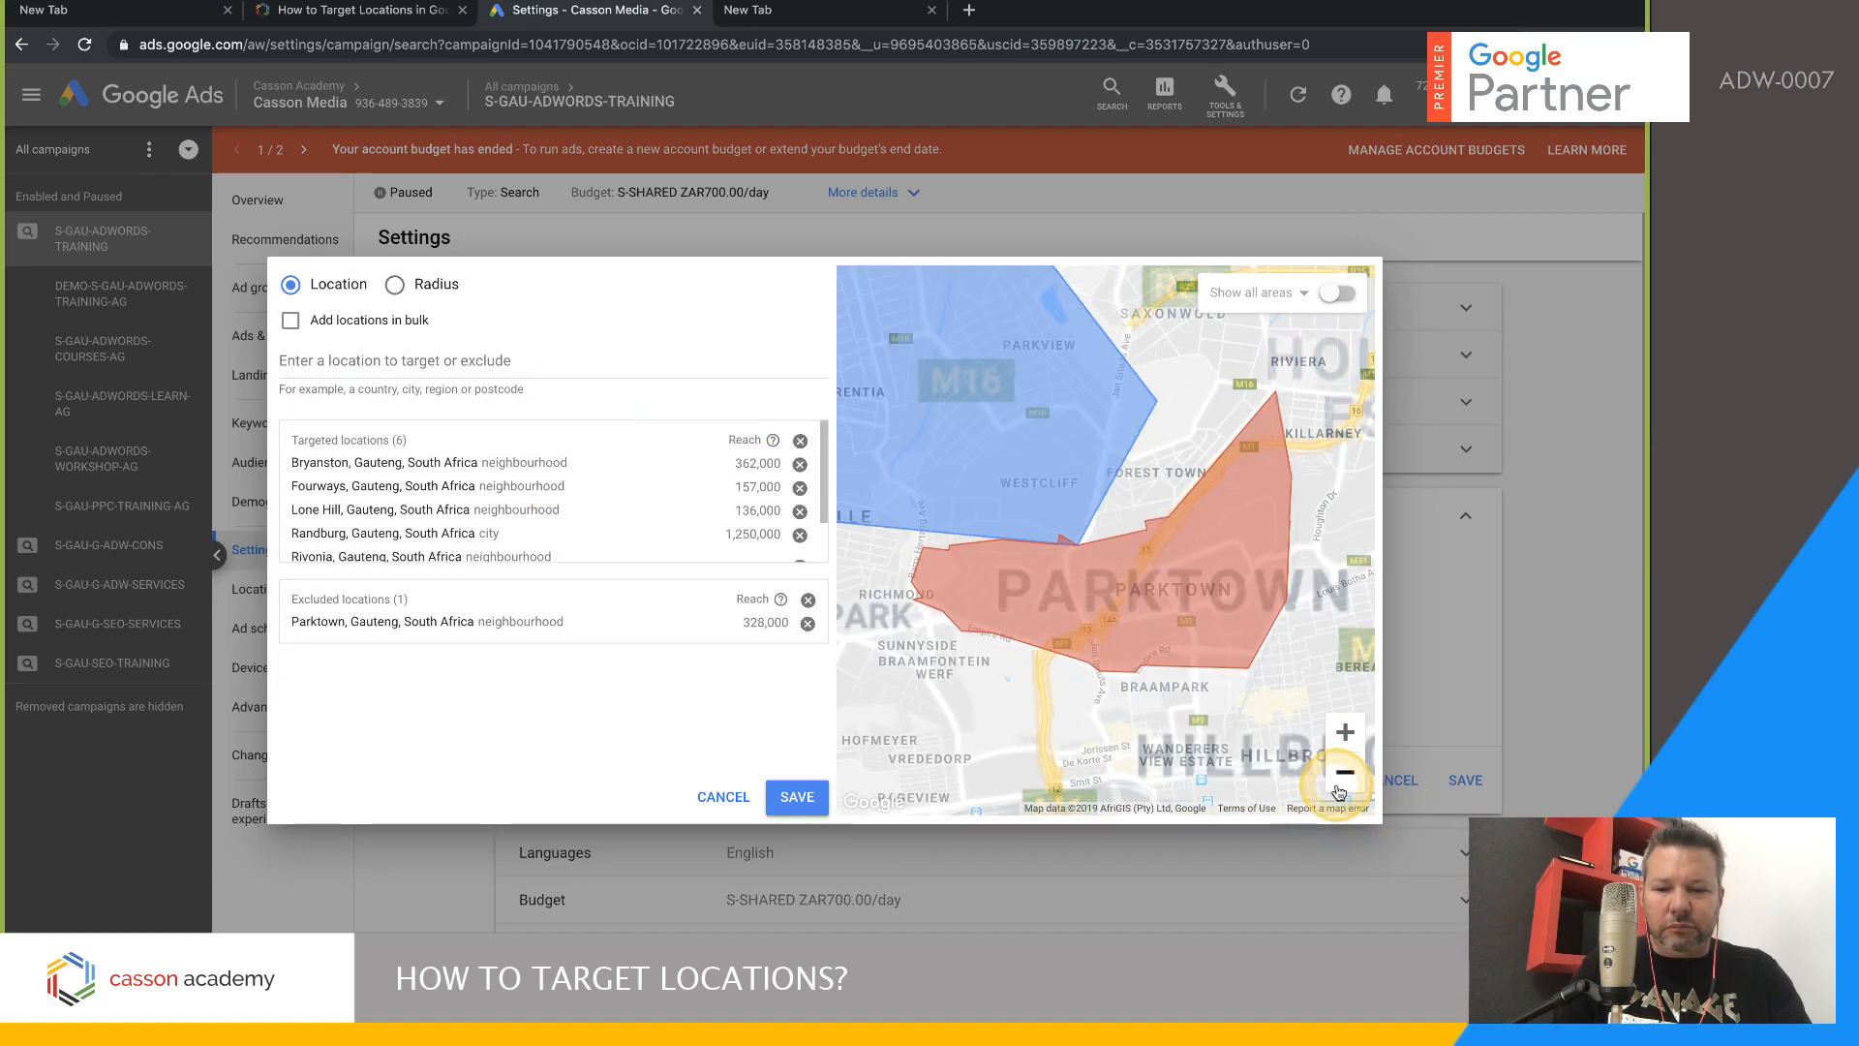
click(1340, 786)
click(1340, 786)
click(1340, 786)
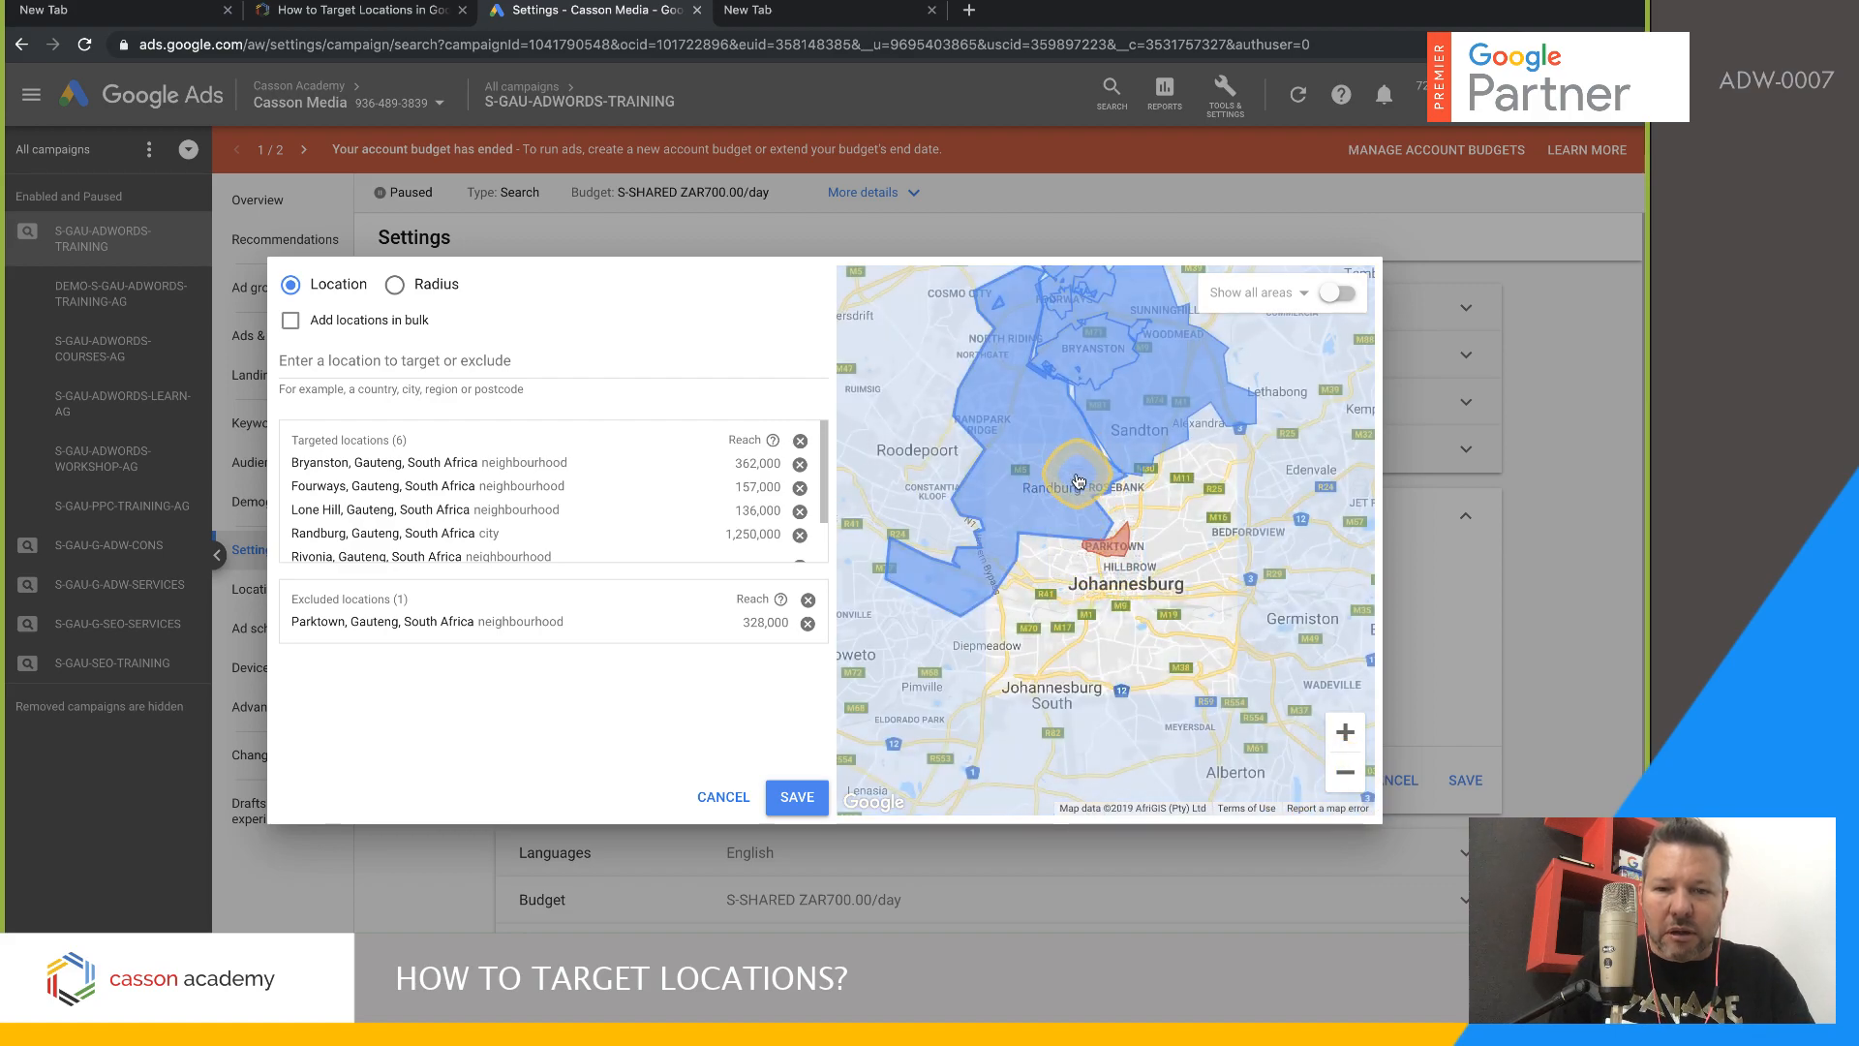
drag(1078, 481, 1079, 600)
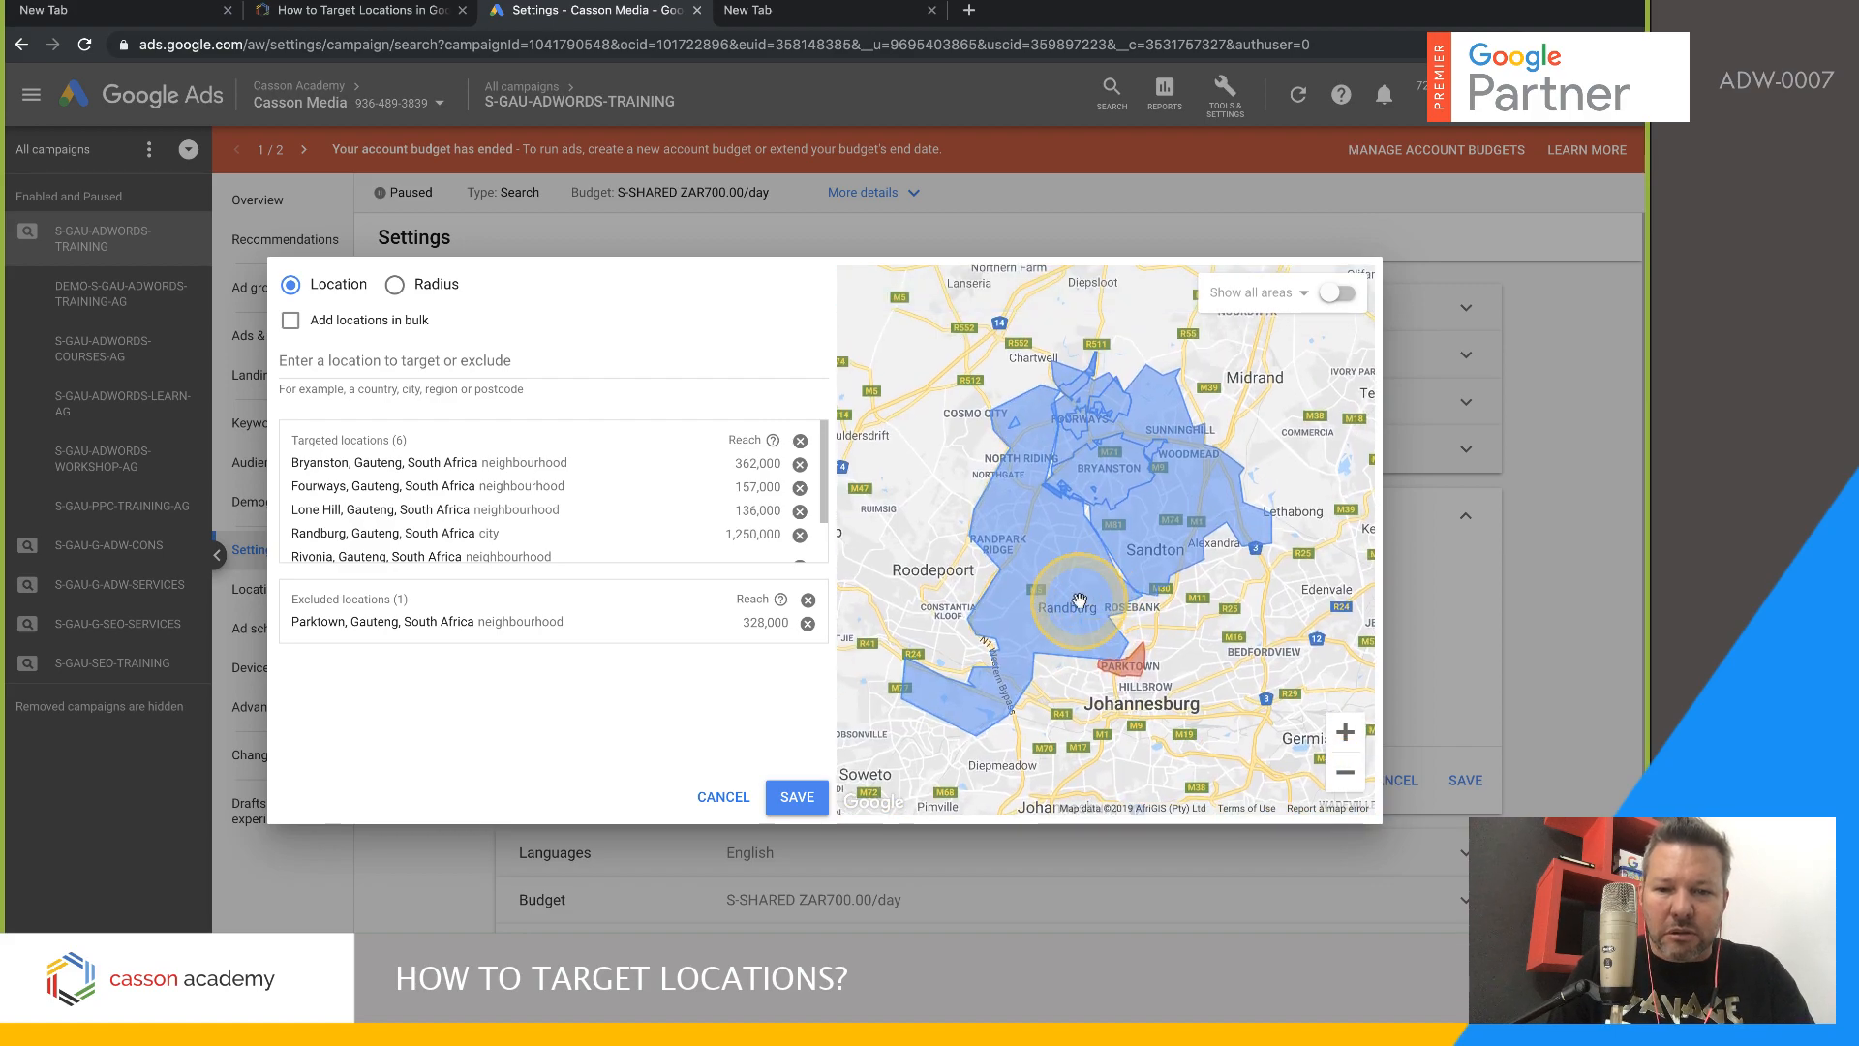
click(516, 362)
text(M)
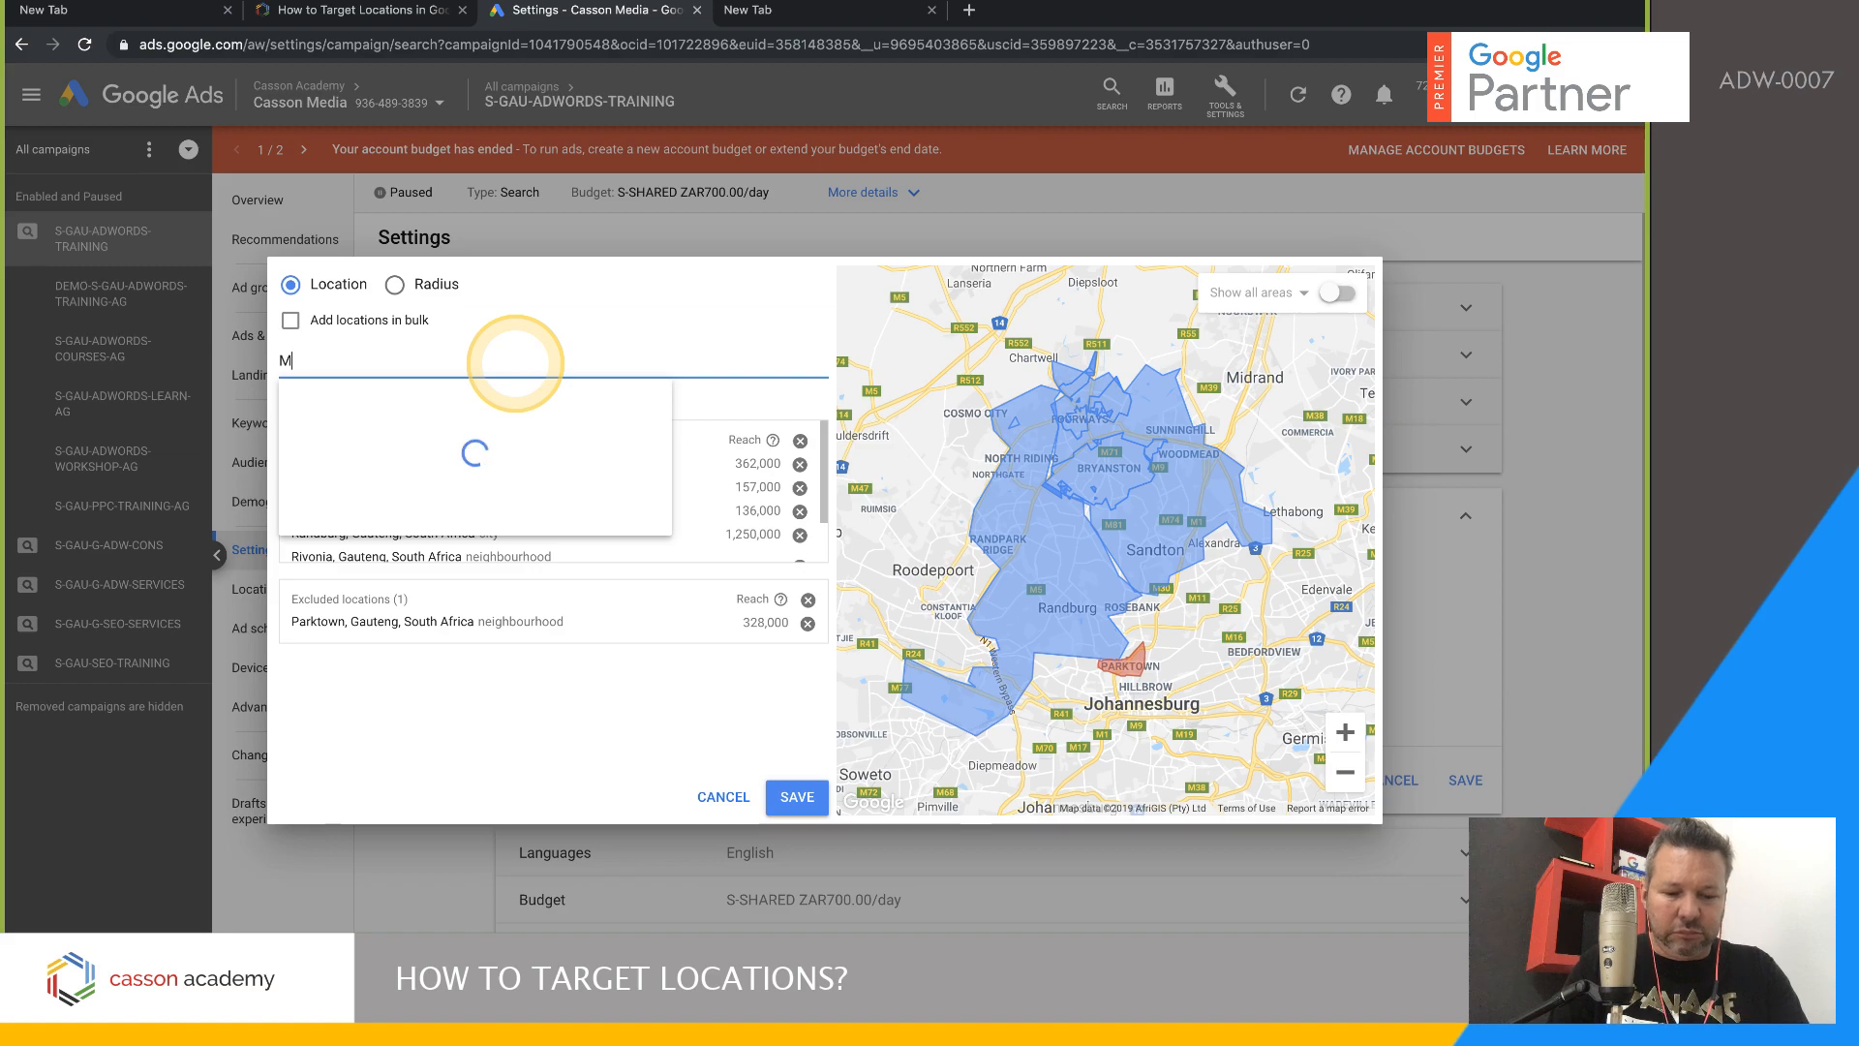
text(idrand)
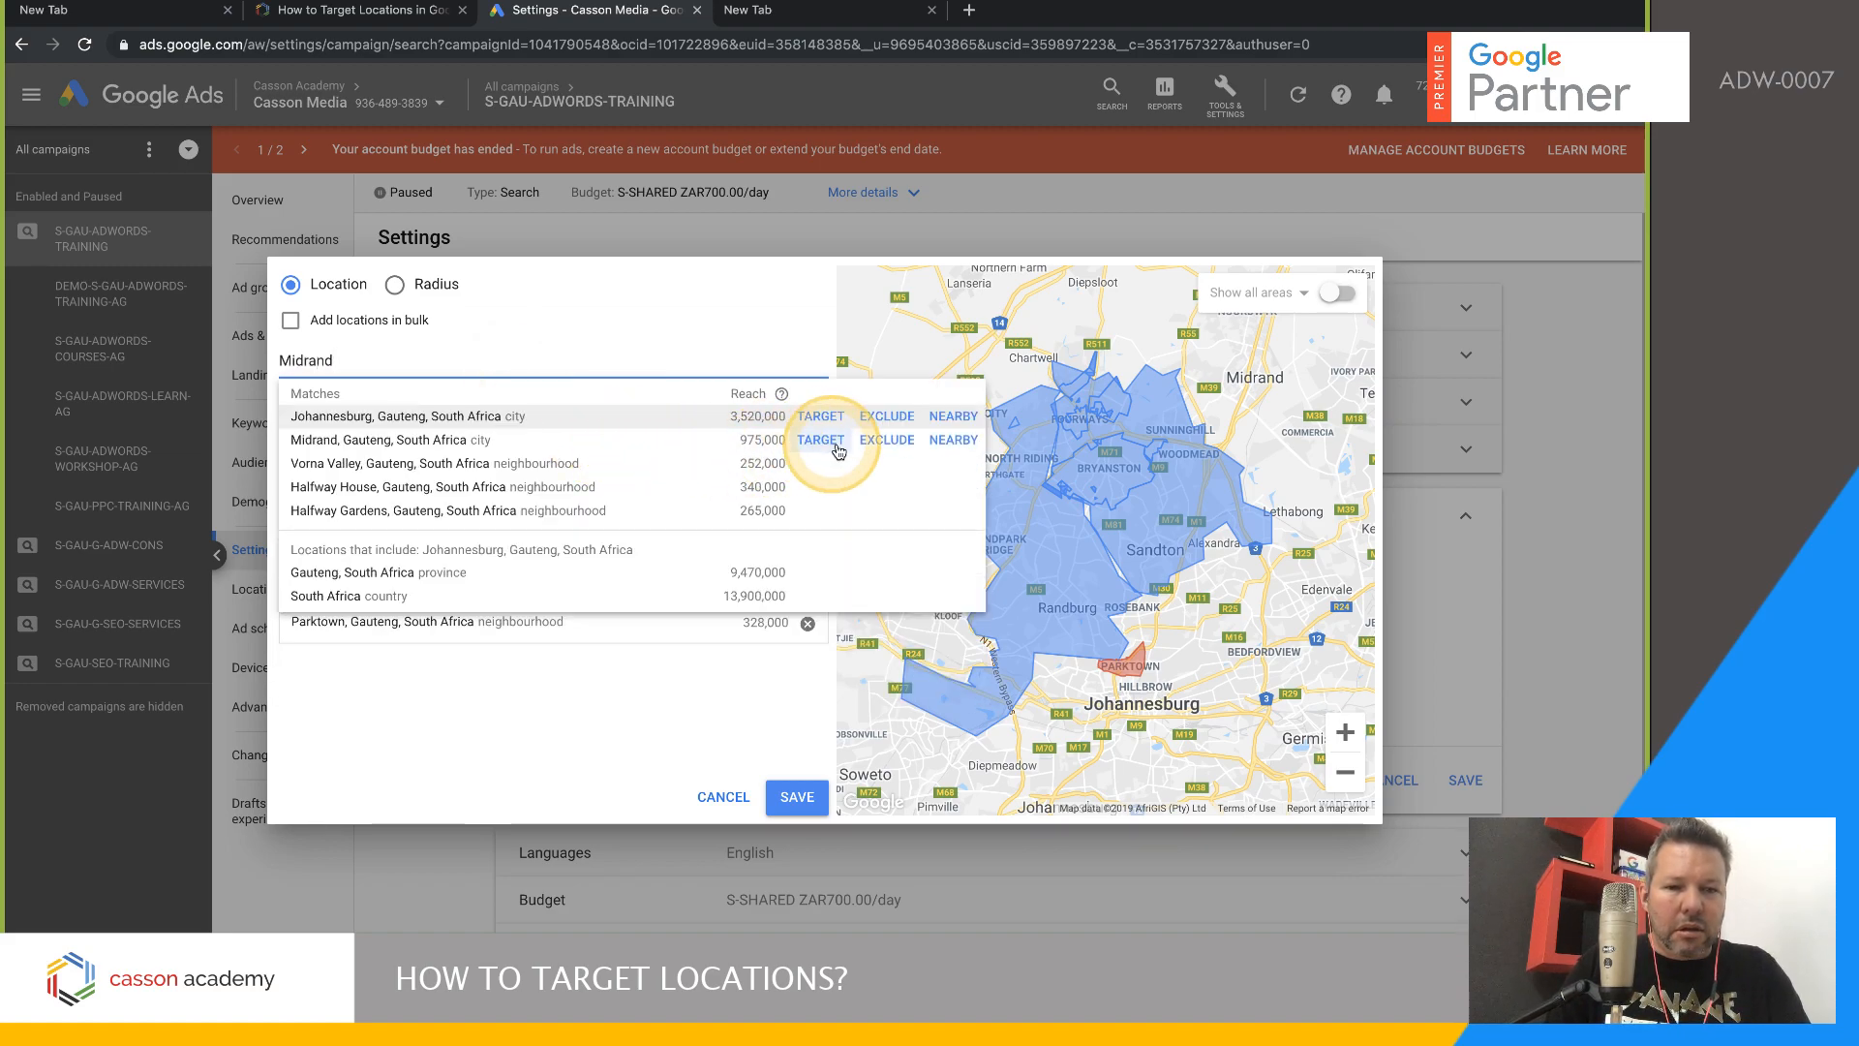
click(886, 440)
- Examine on the map where the excluded Midrand area borders the targeted areas around Sunninghill, Woodmead and Buccleuch
drag(1117, 710, 1174, 454)
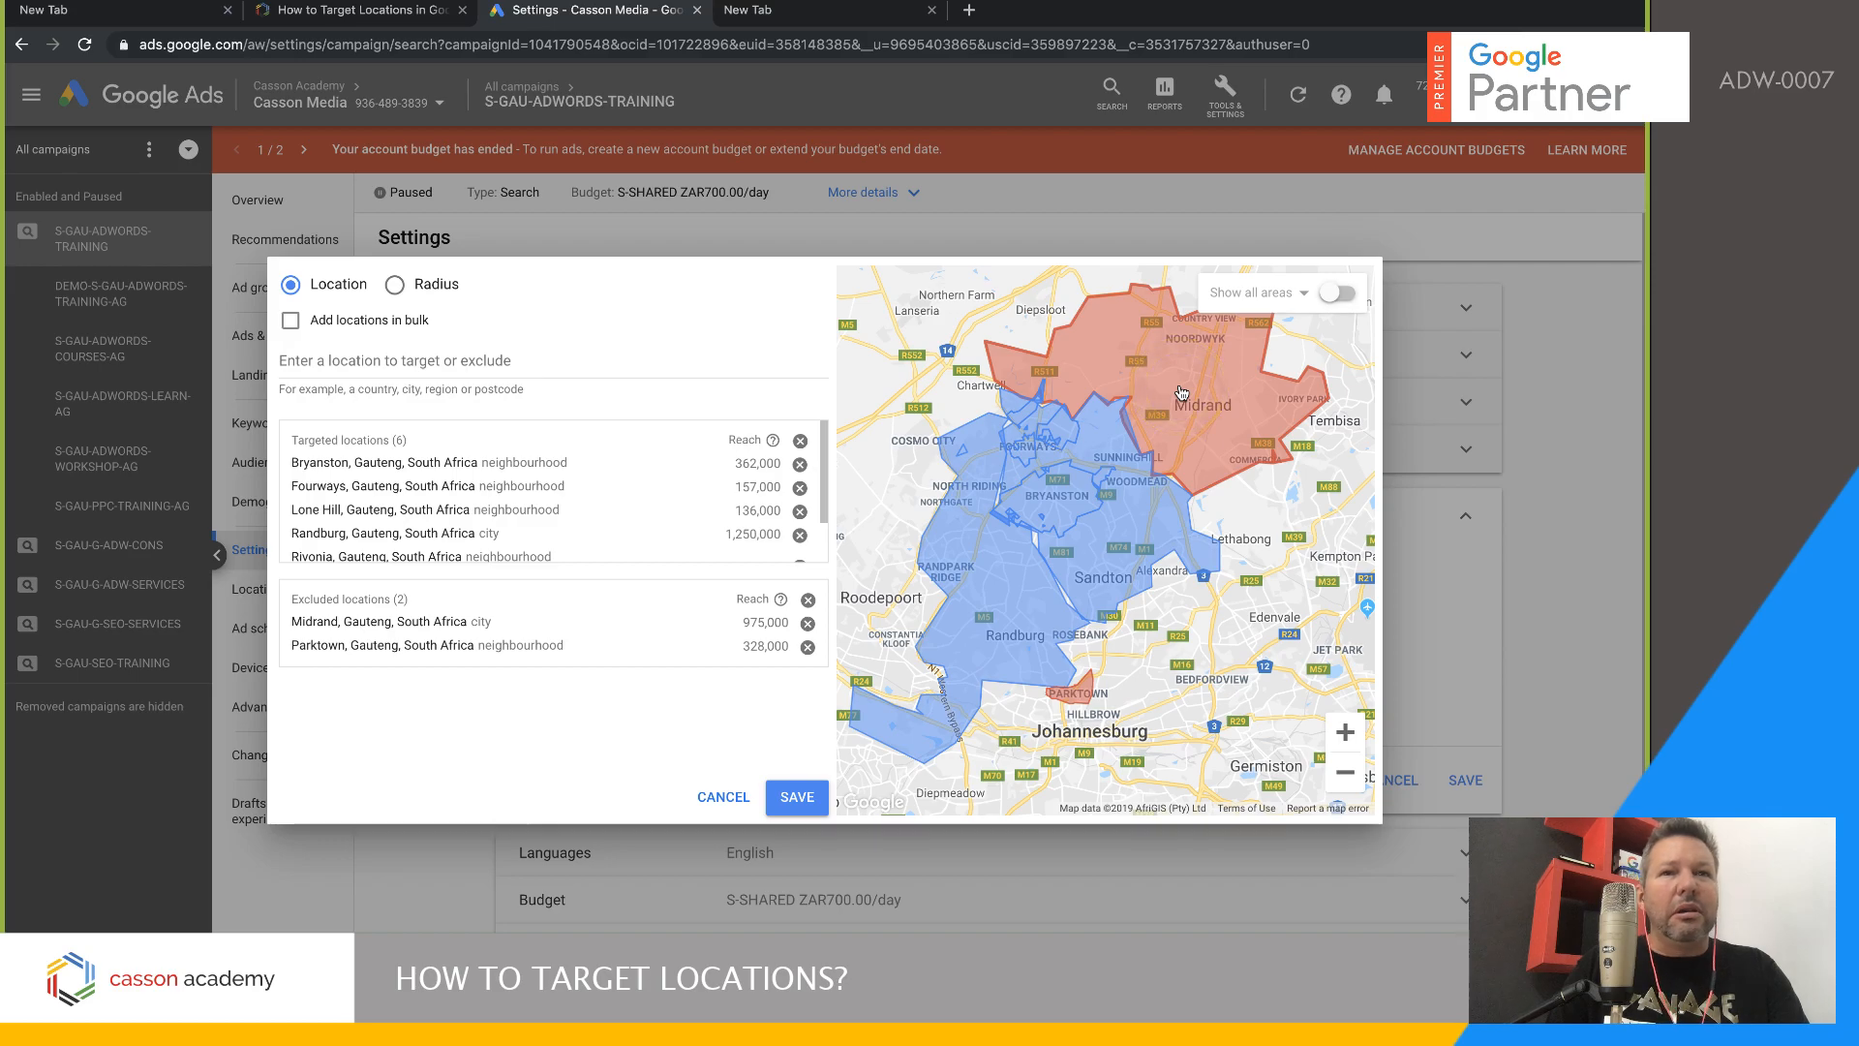
click(1345, 732)
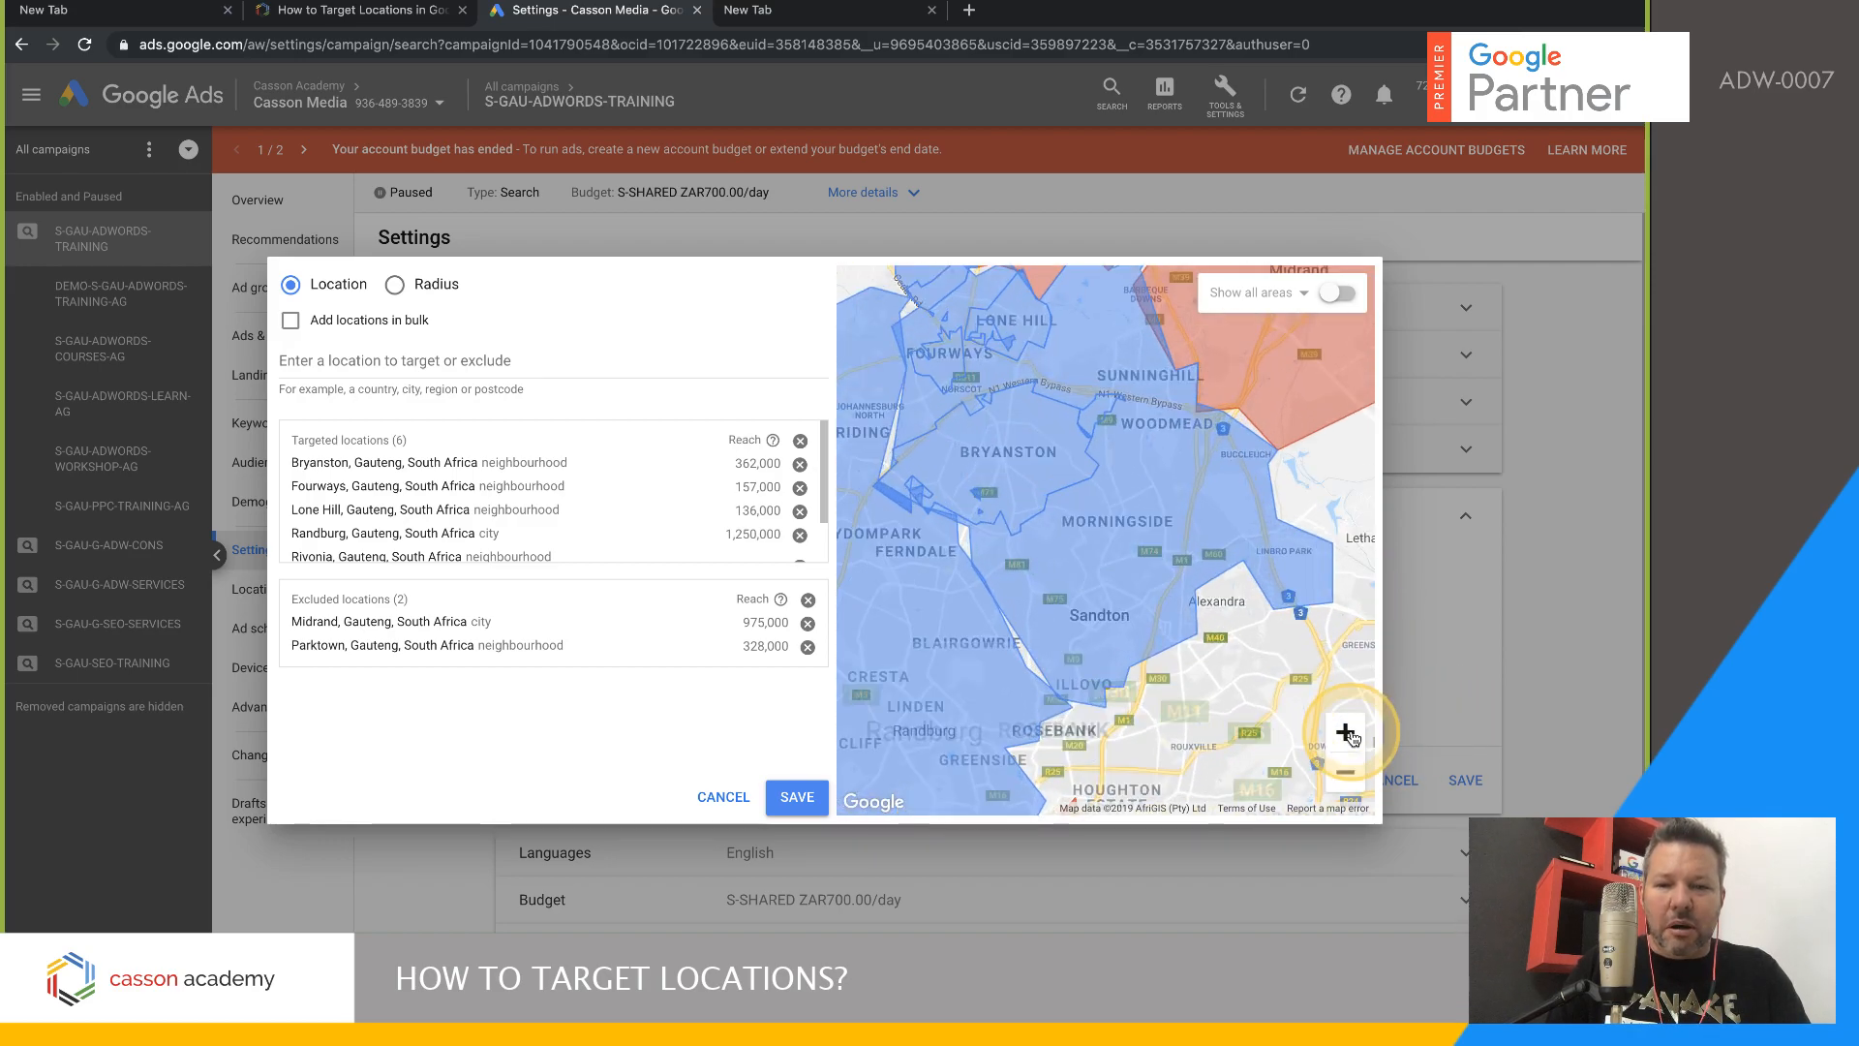
click(1348, 734)
drag(1202, 497, 1079, 715)
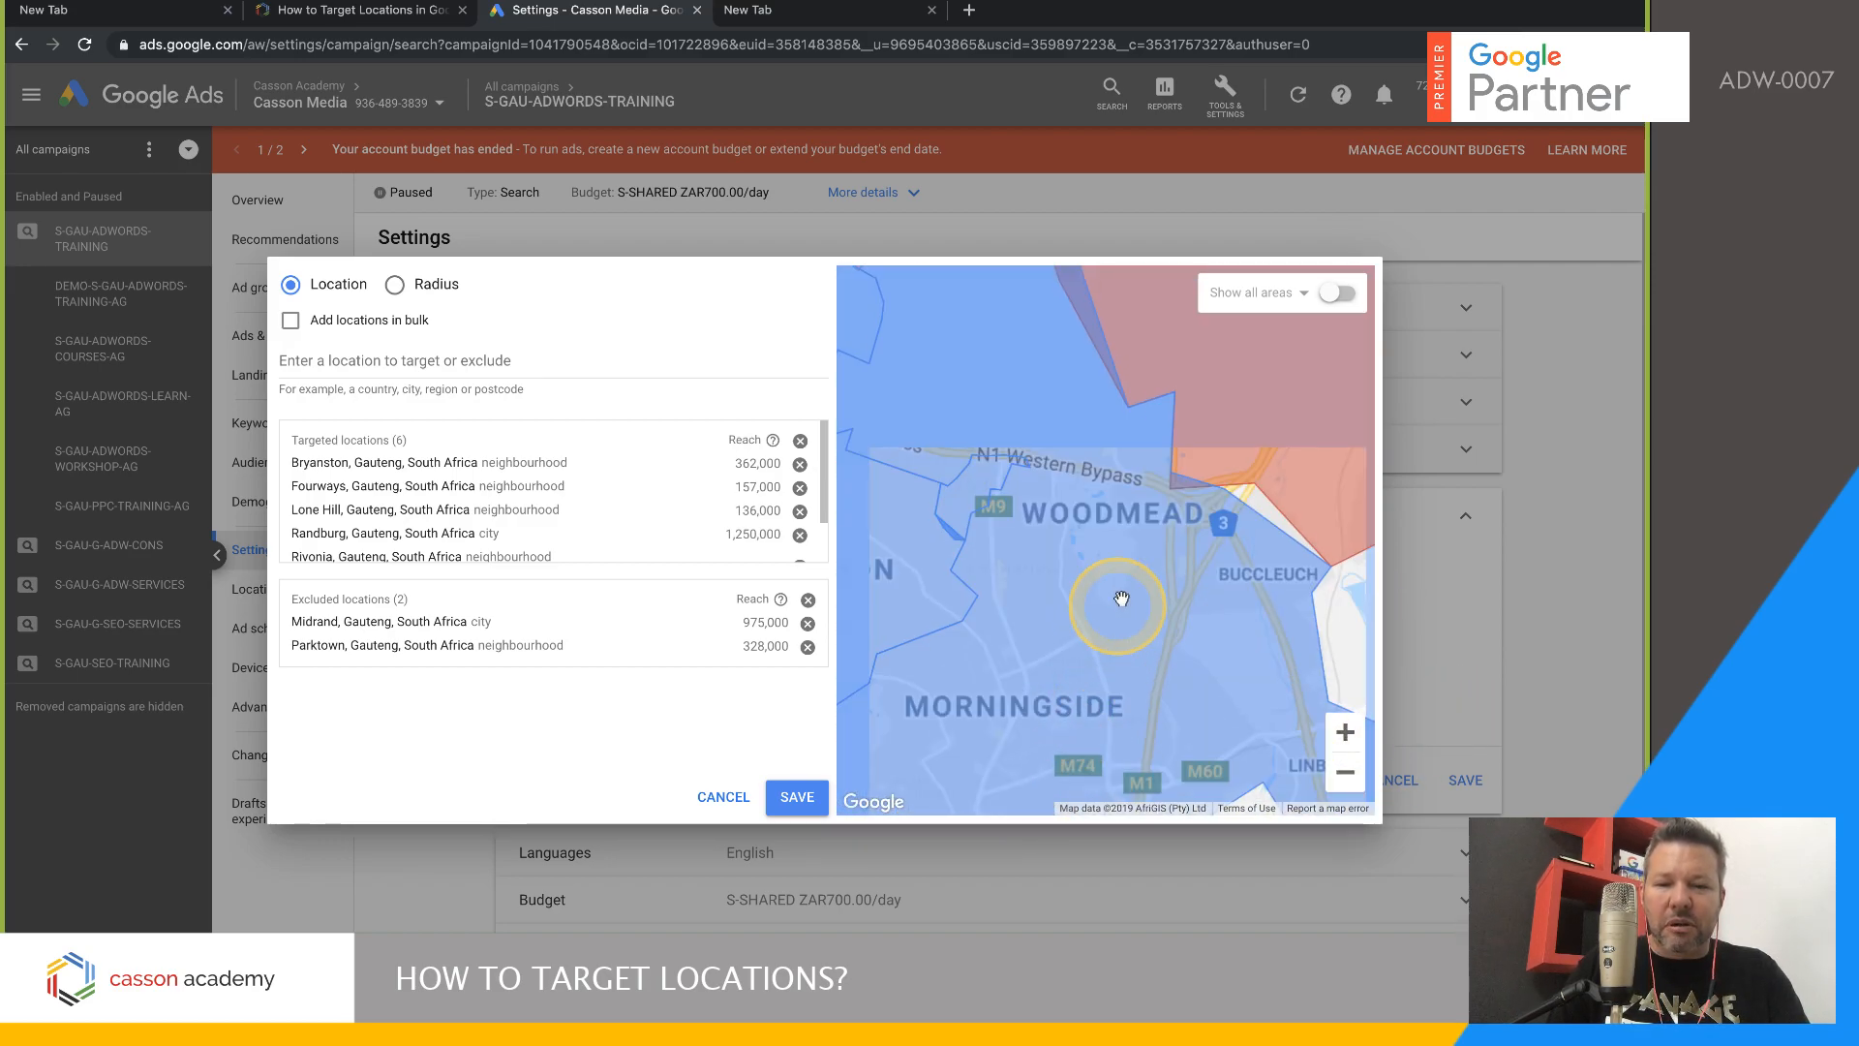
drag(1121, 599, 1153, 750)
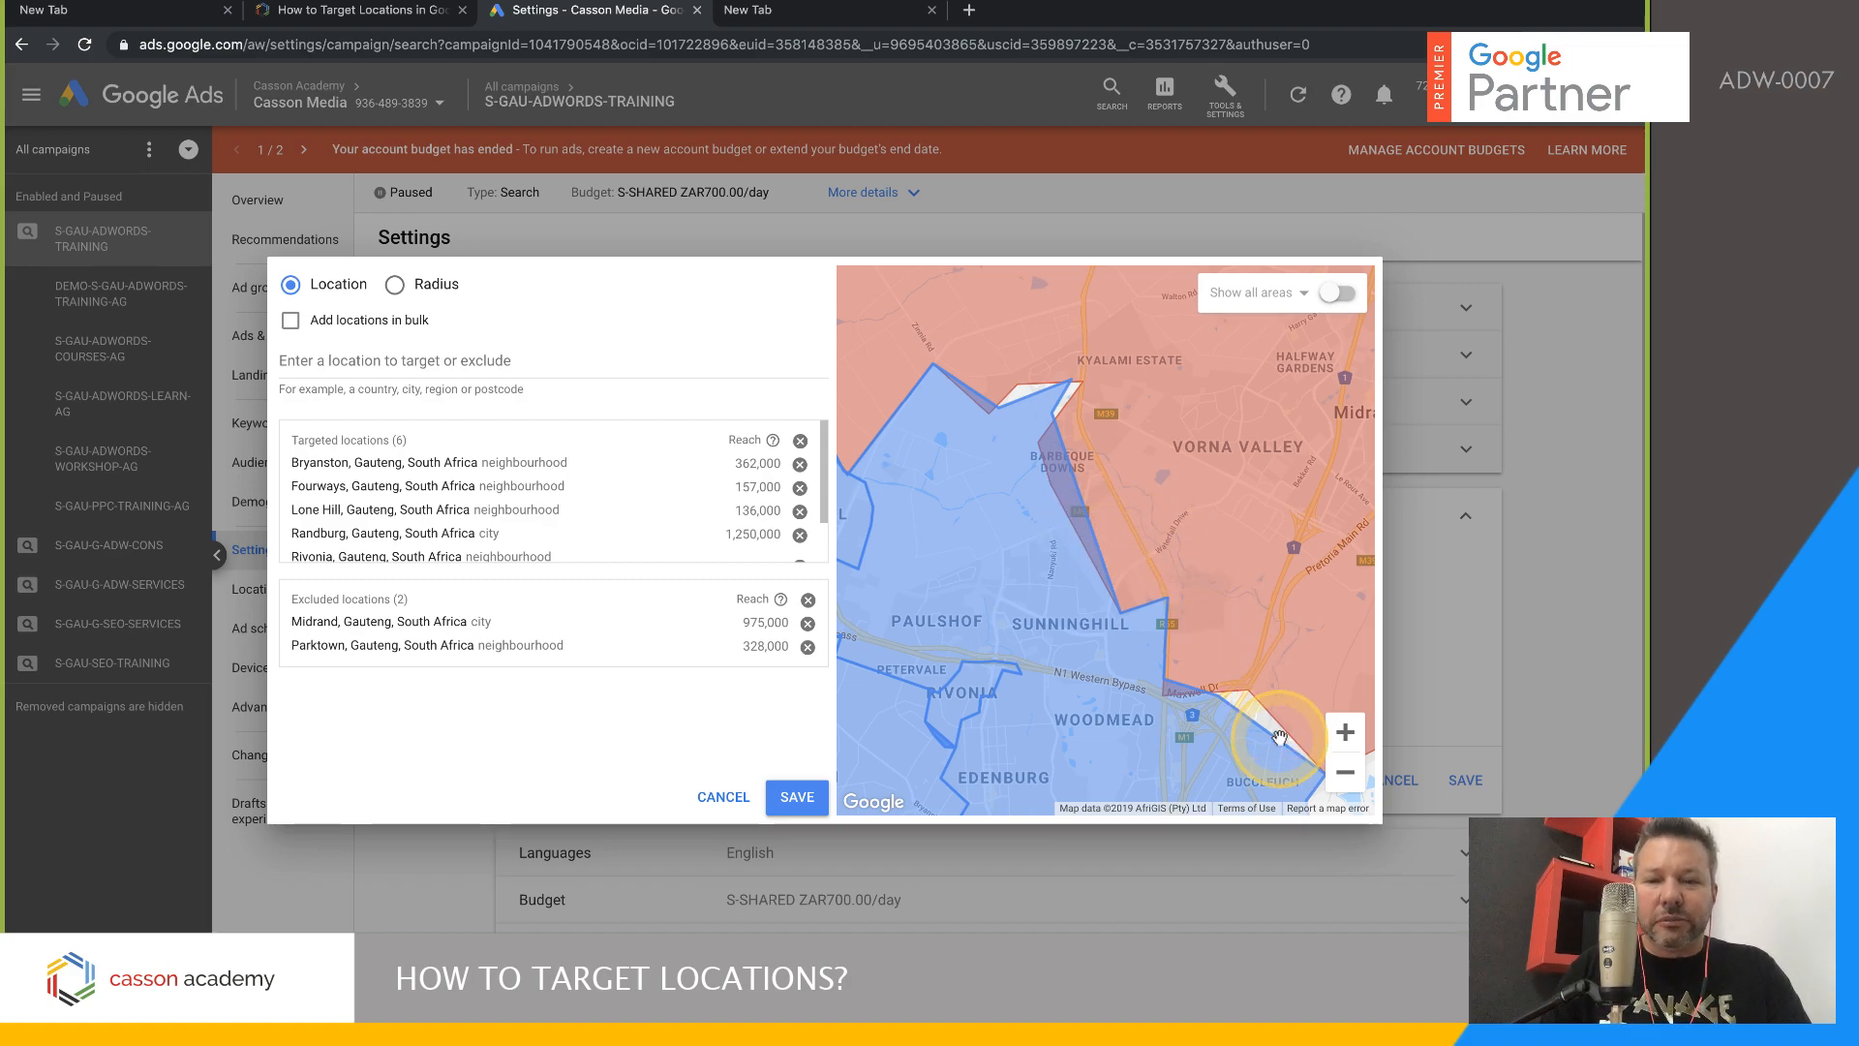
click(1345, 772)
click(1347, 776)
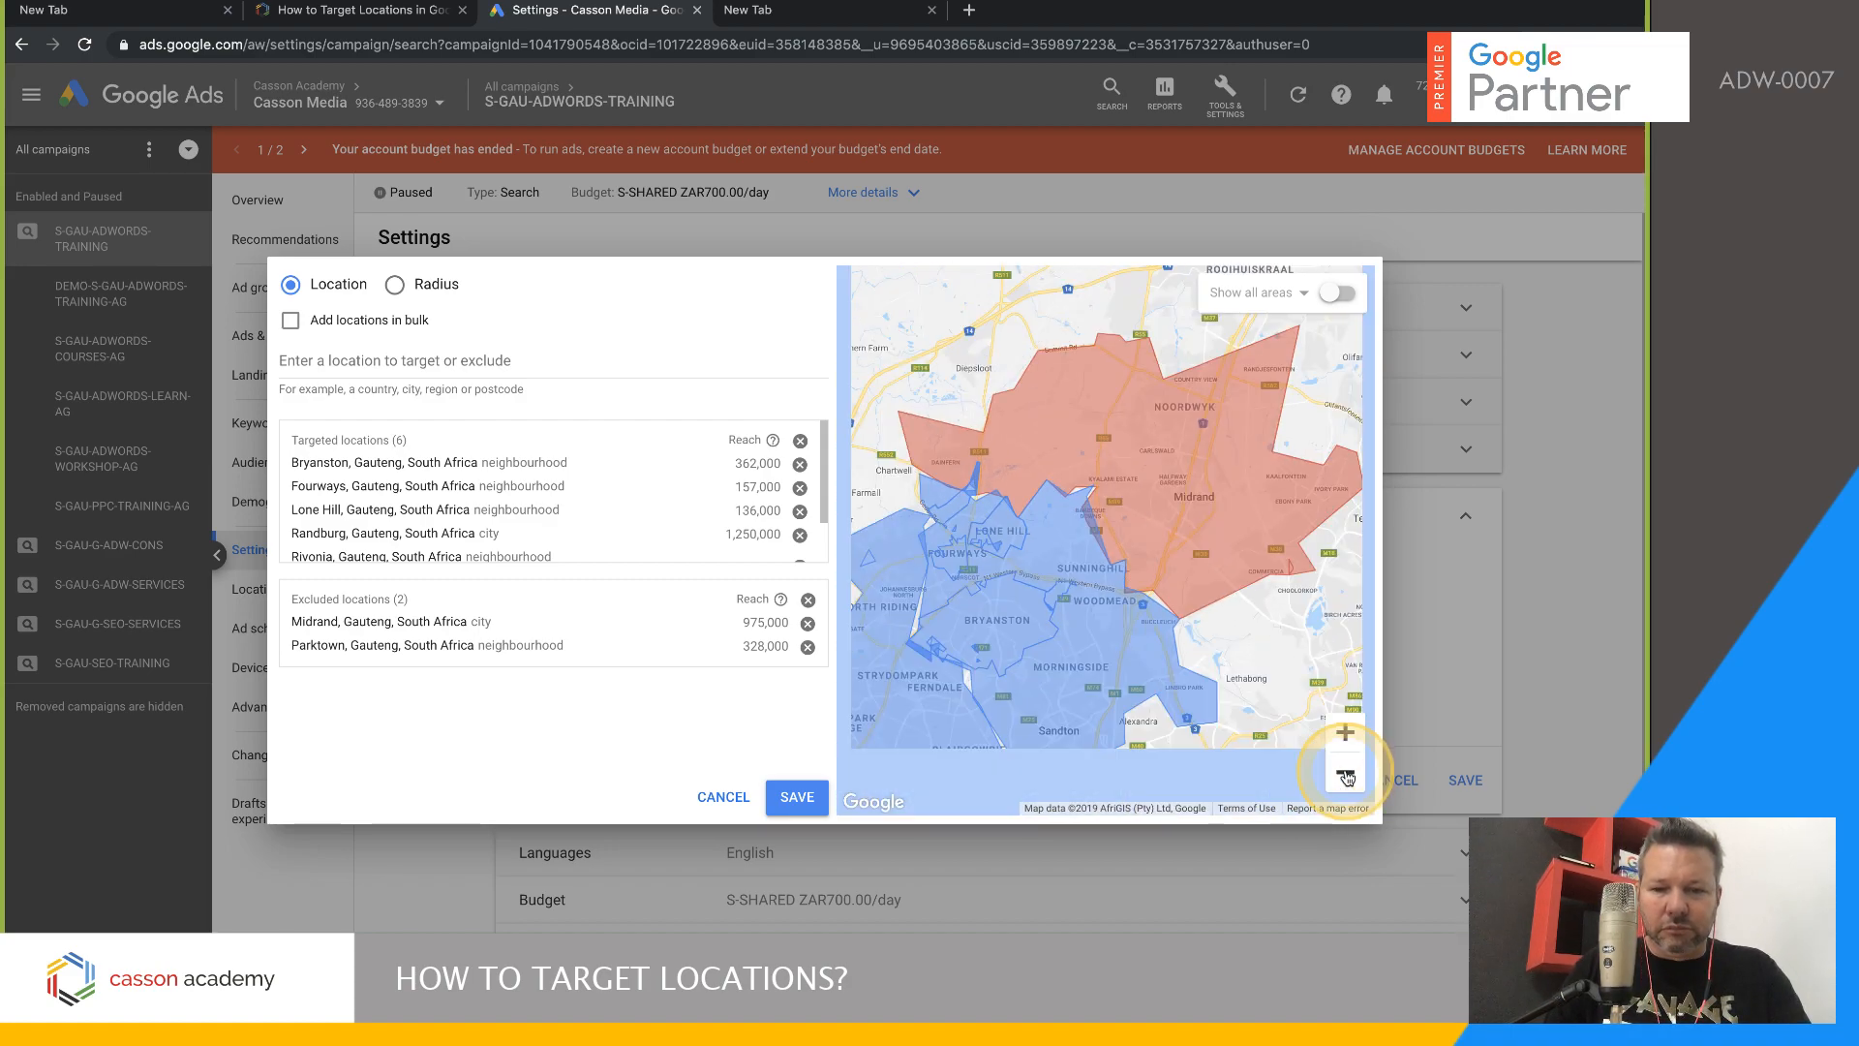
- Examine the targeted areas and the excluded Midrand and Parktown areas on the map, and save the location selection
click(1347, 776)
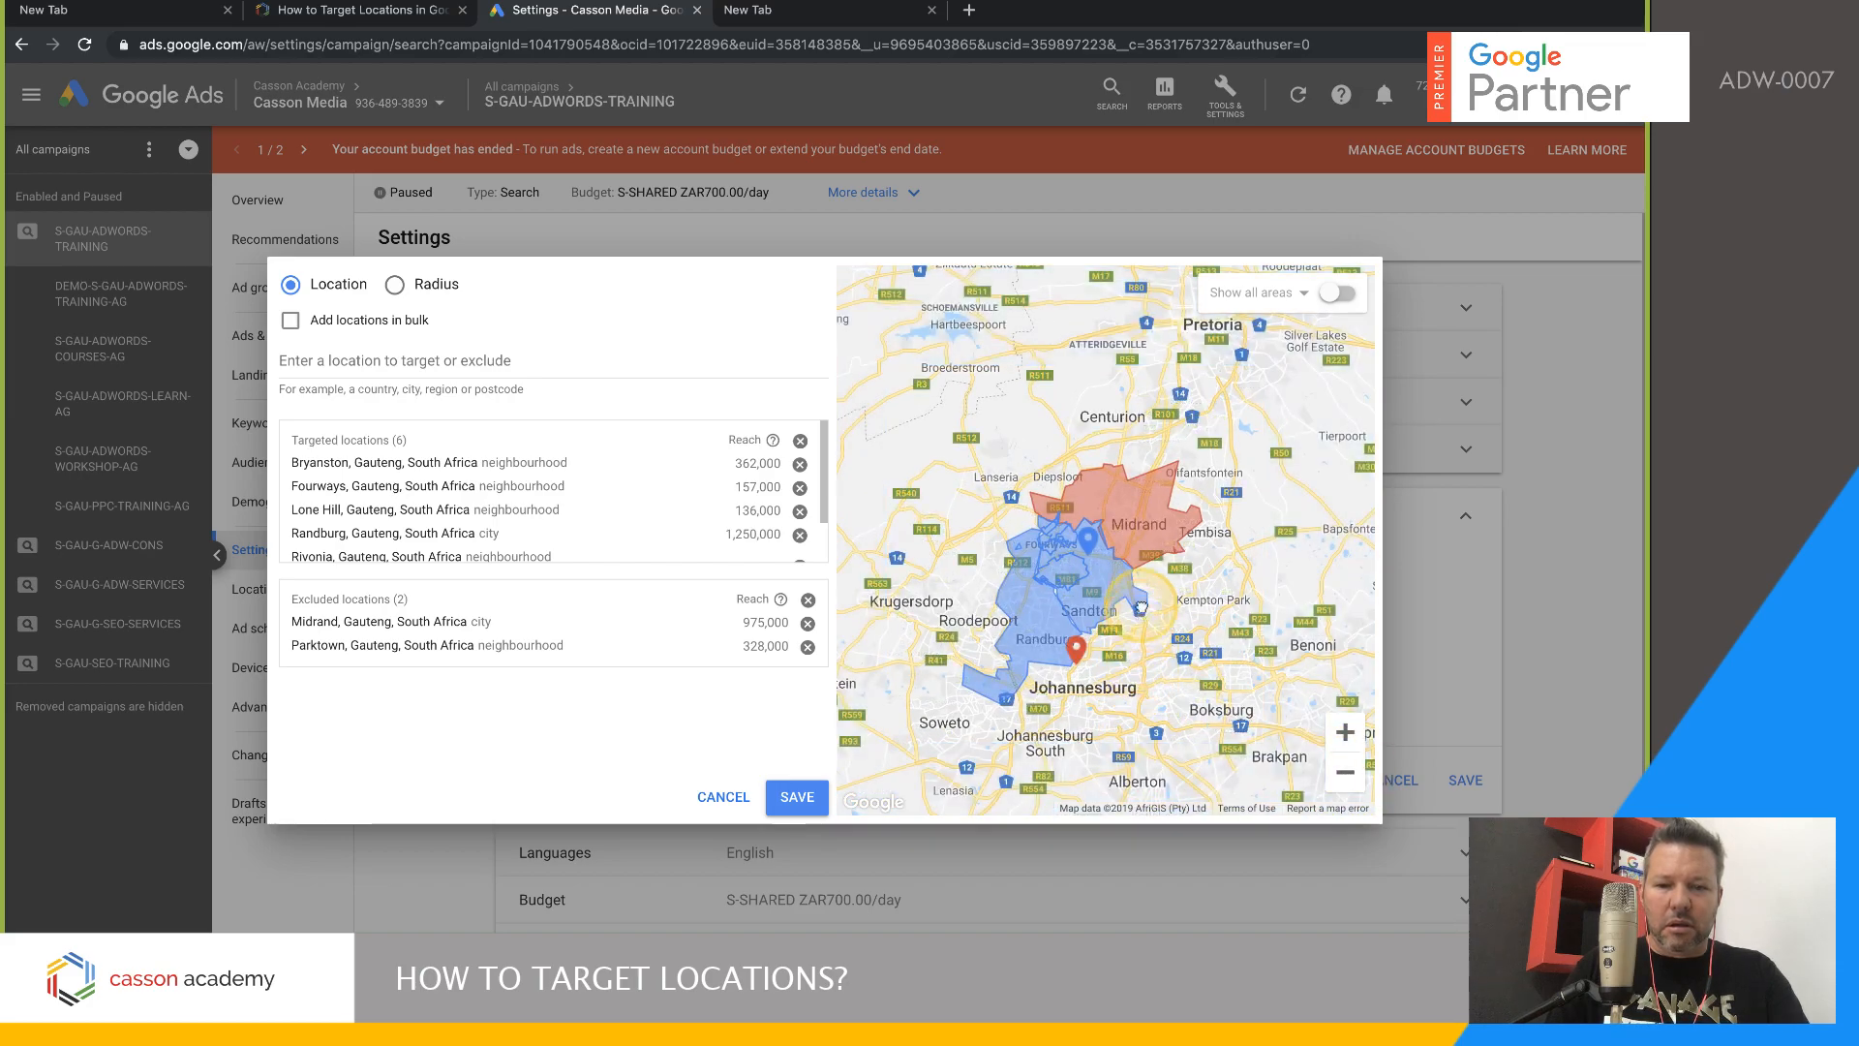
drag(1140, 679, 1141, 612)
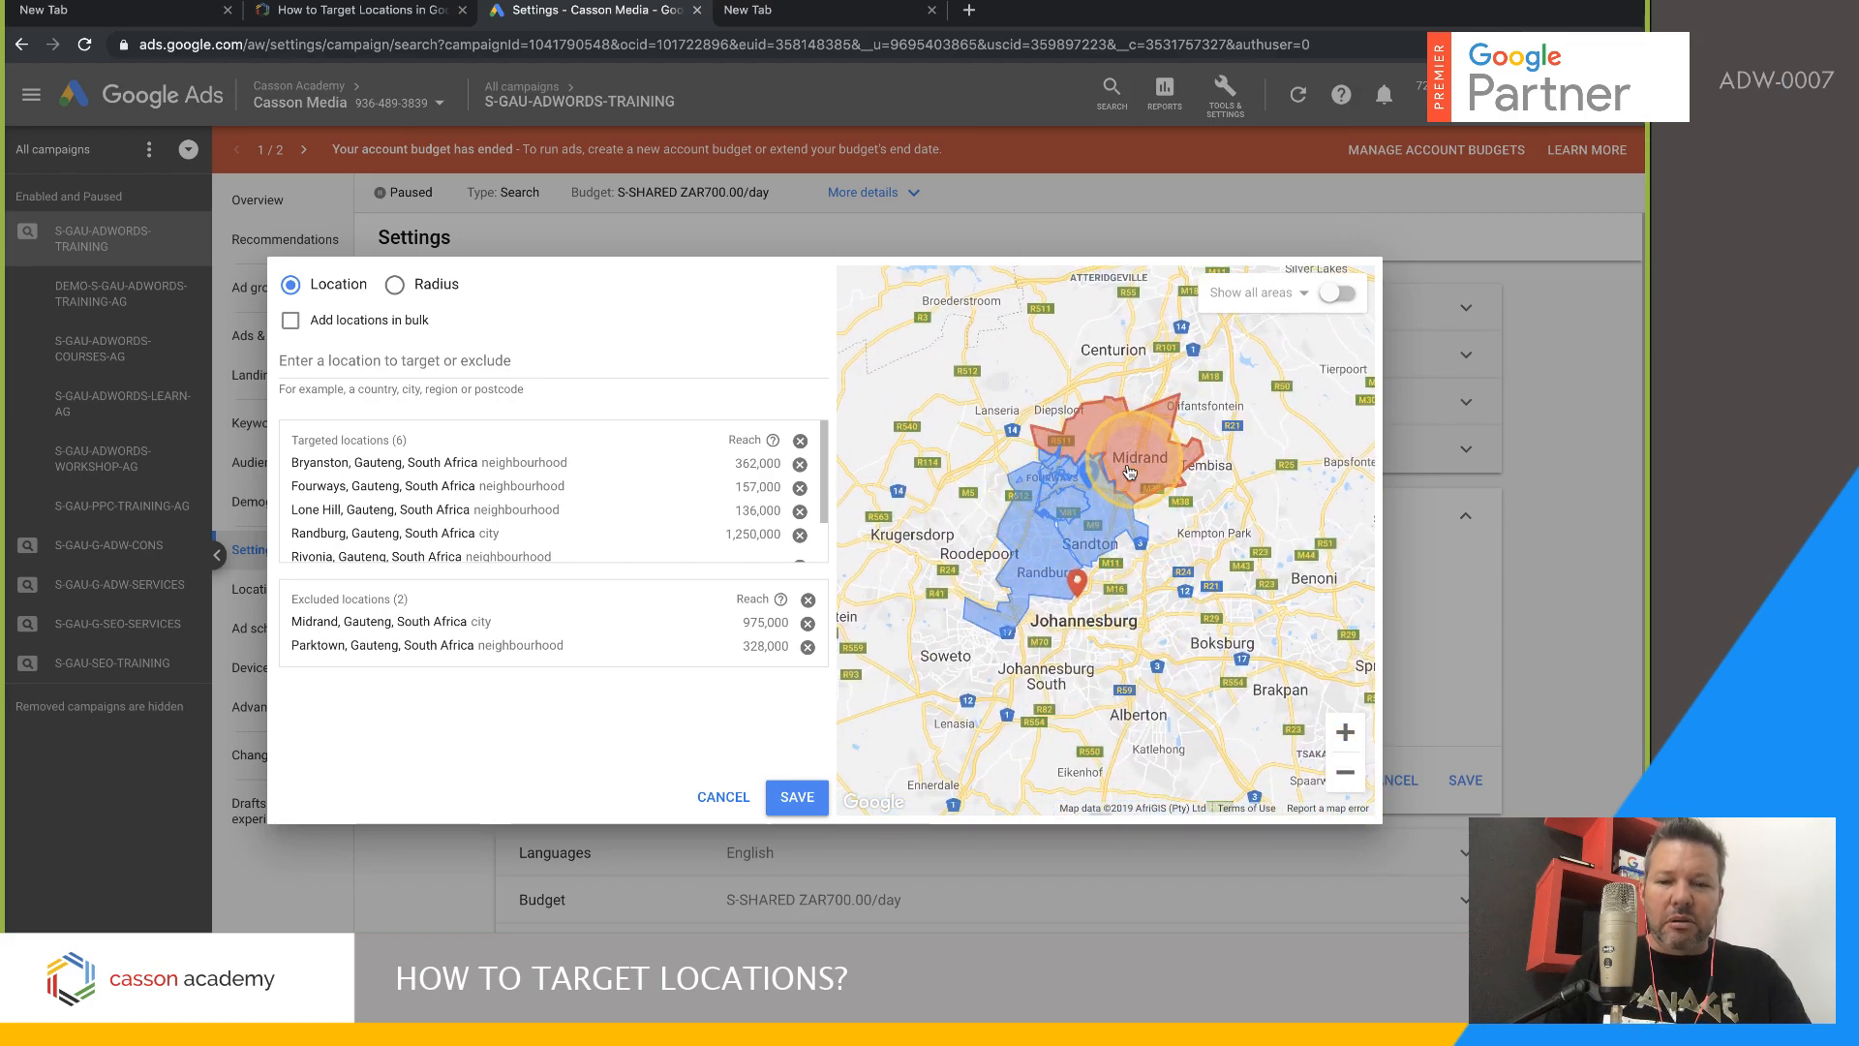
click(1344, 733)
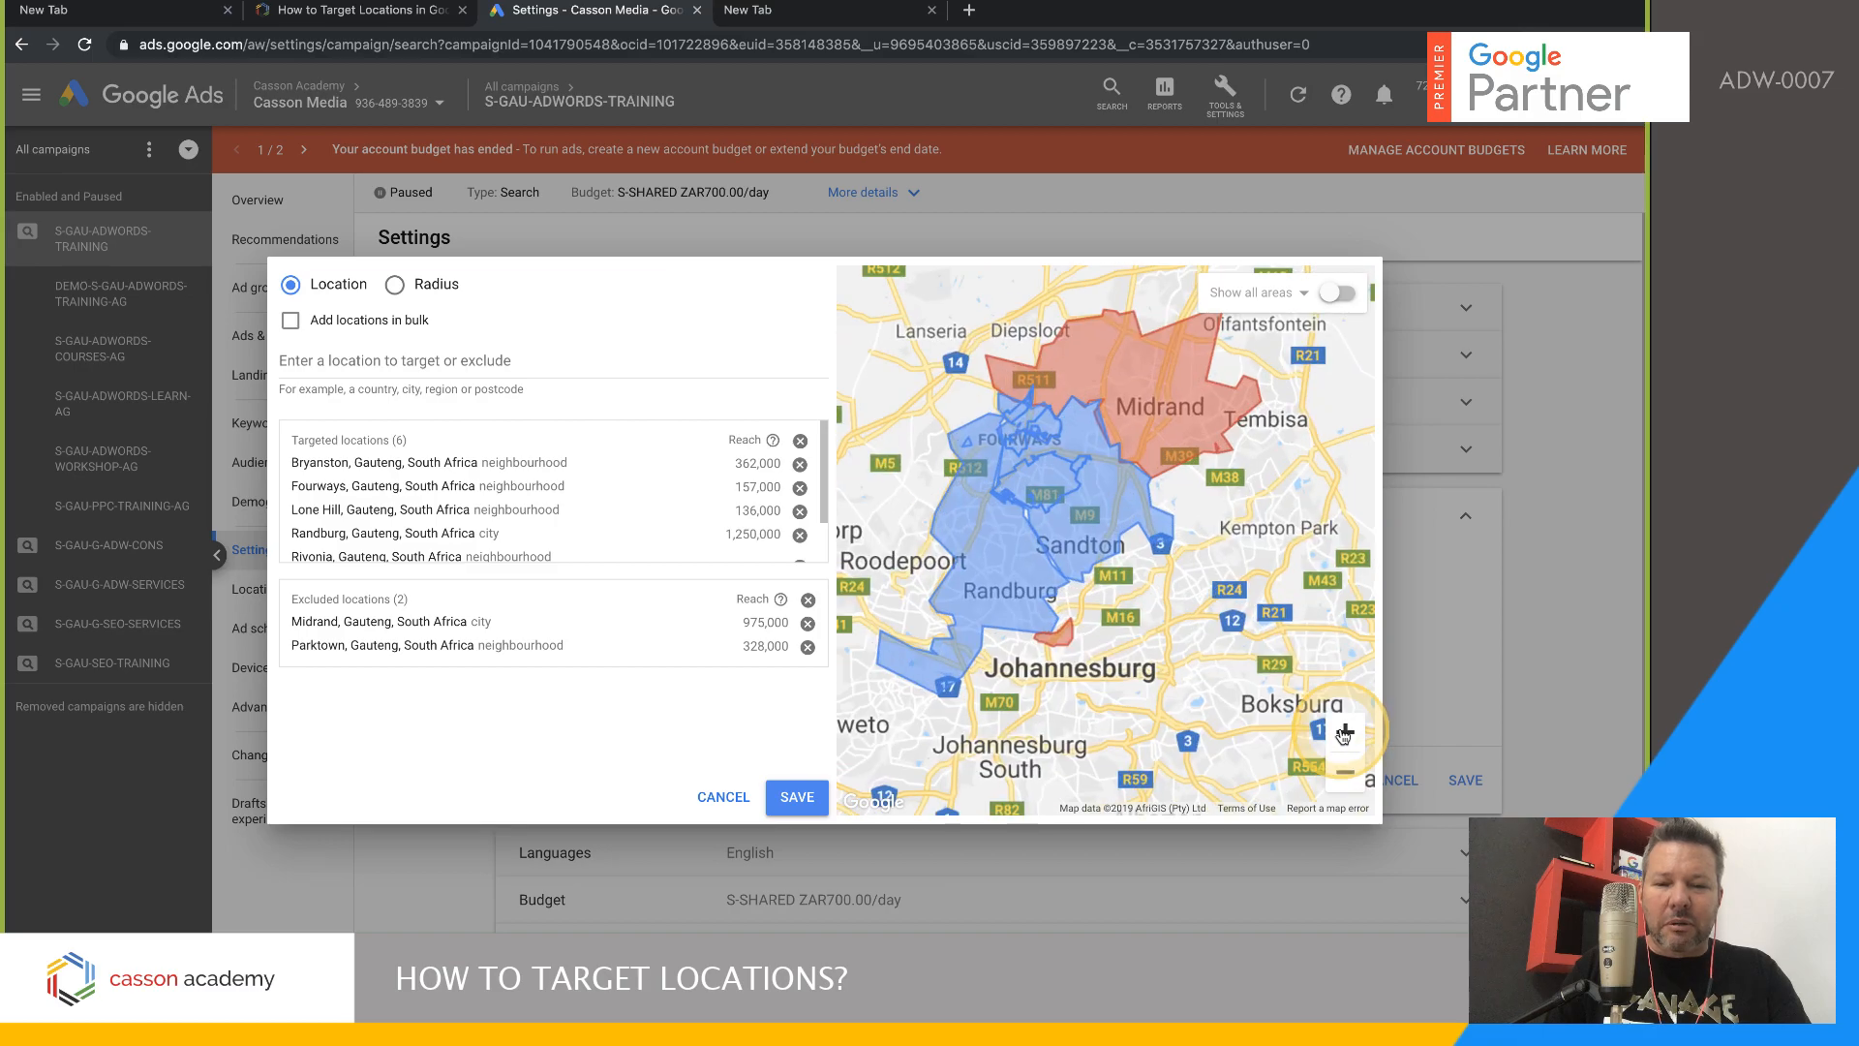
drag(1129, 663, 1210, 726)
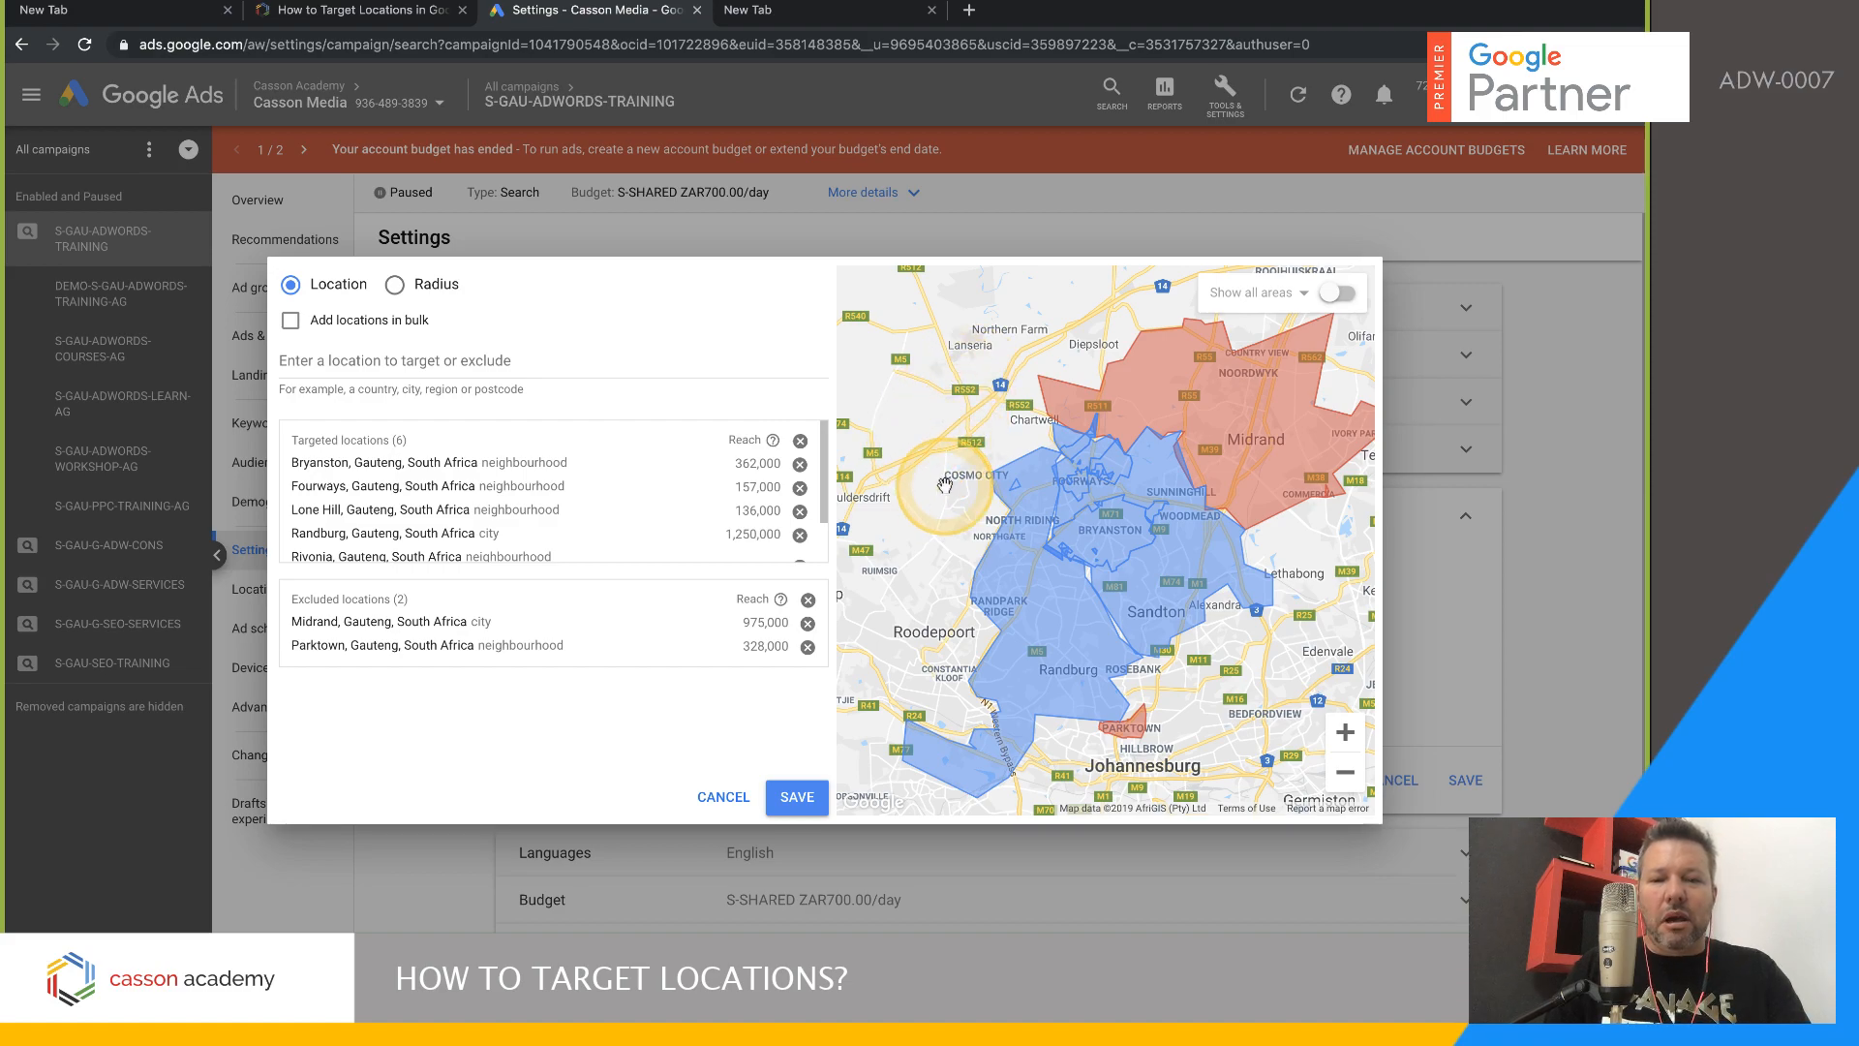
drag(944, 486, 994, 423)
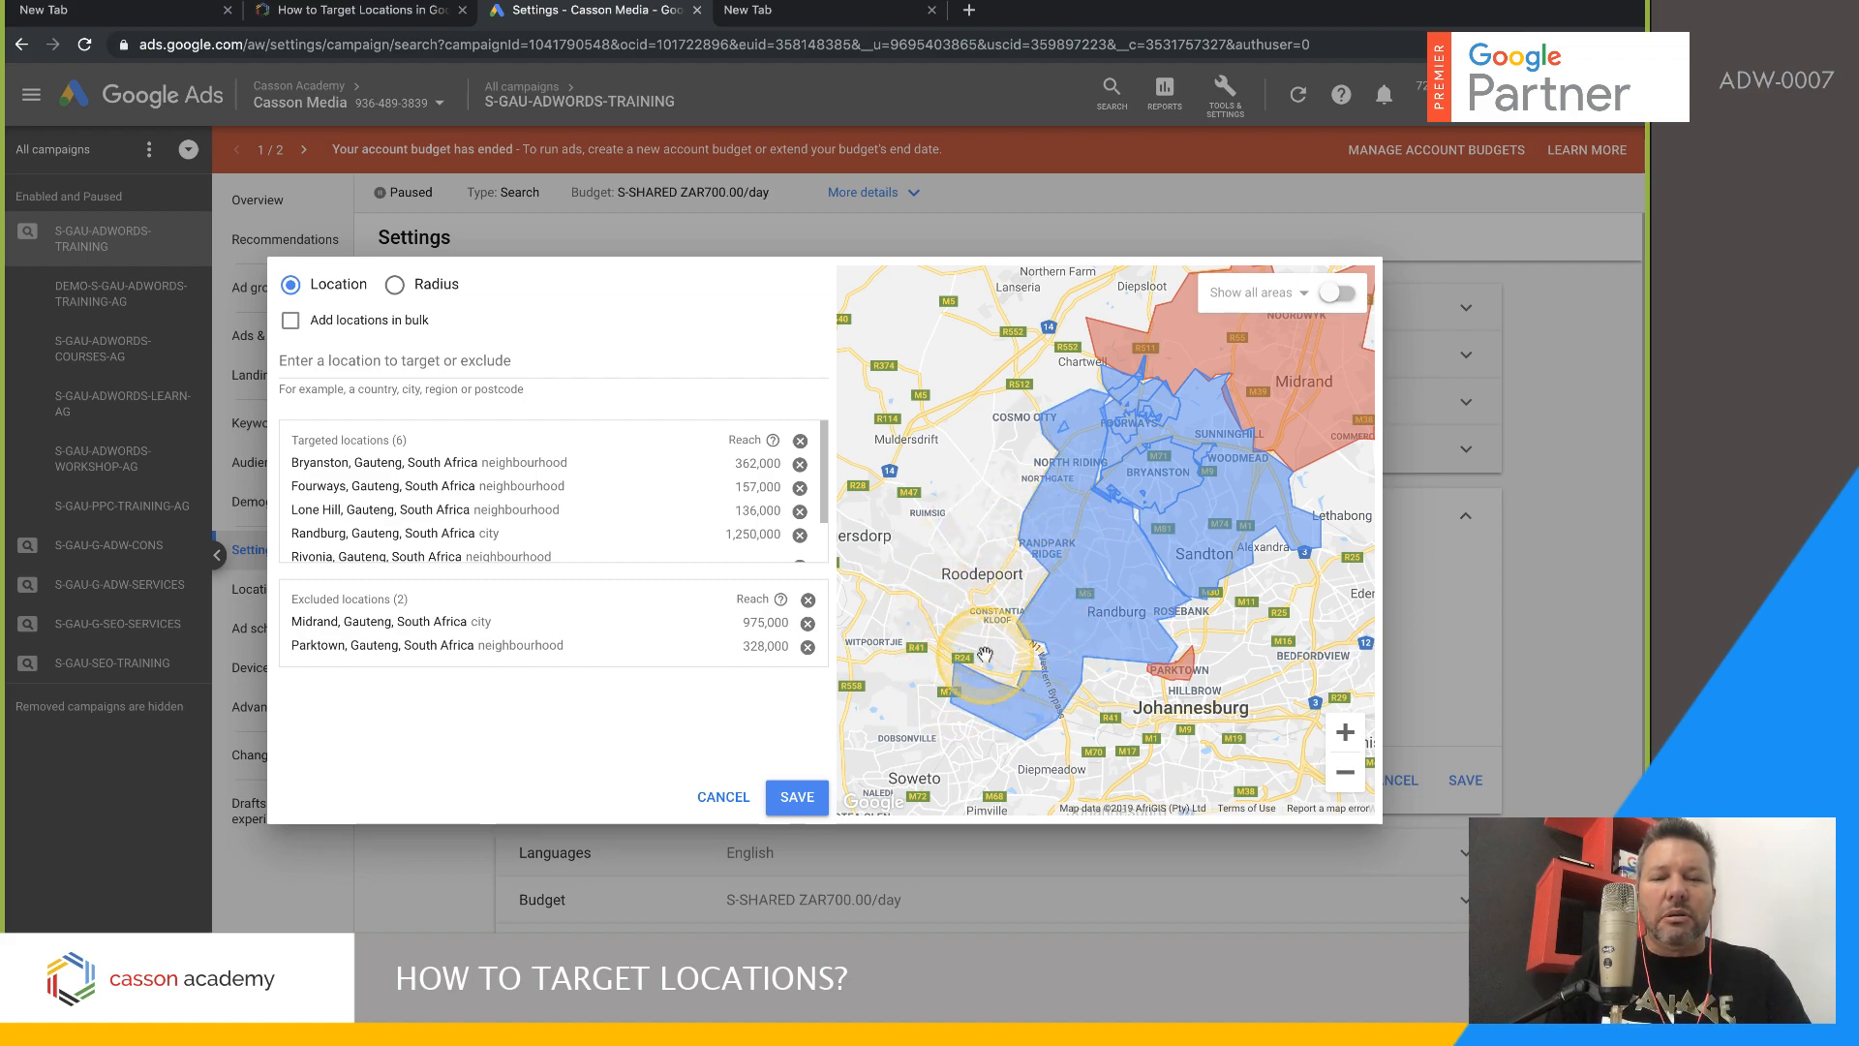
drag(962, 593, 898, 566)
drag(1256, 559, 1182, 695)
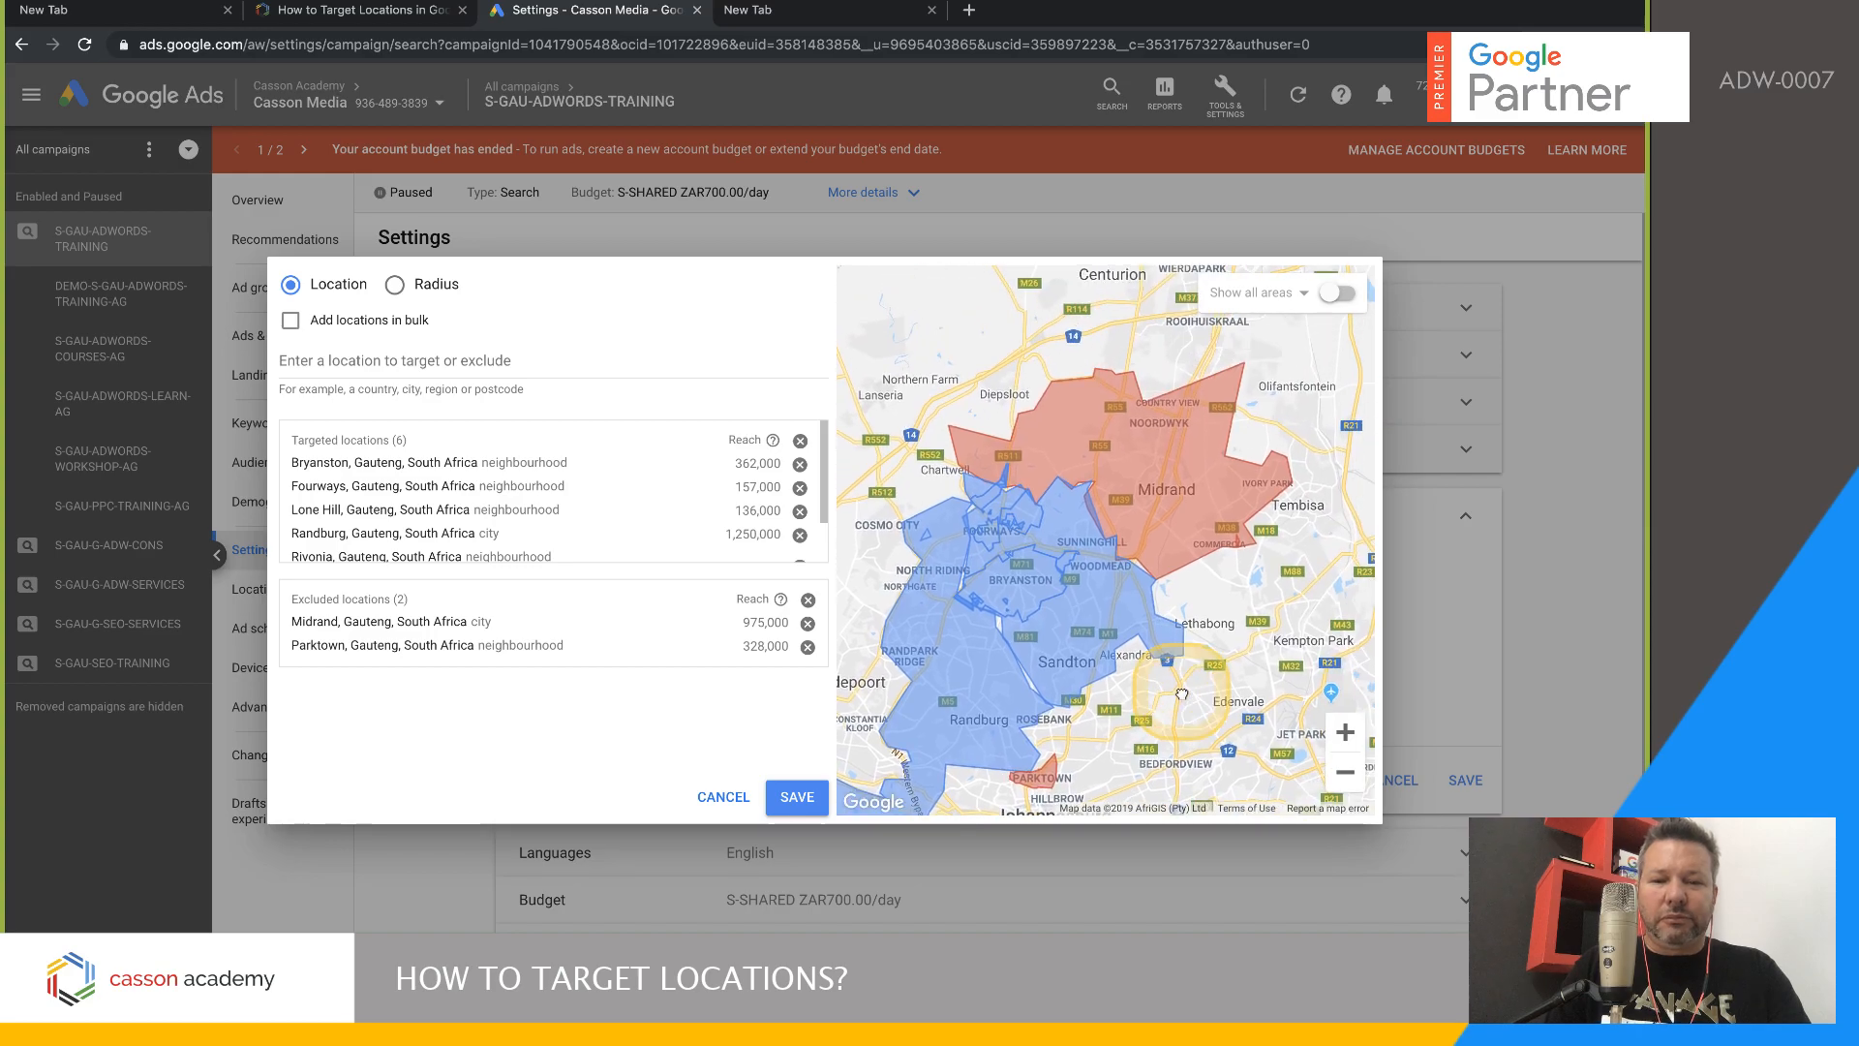
click(1345, 772)
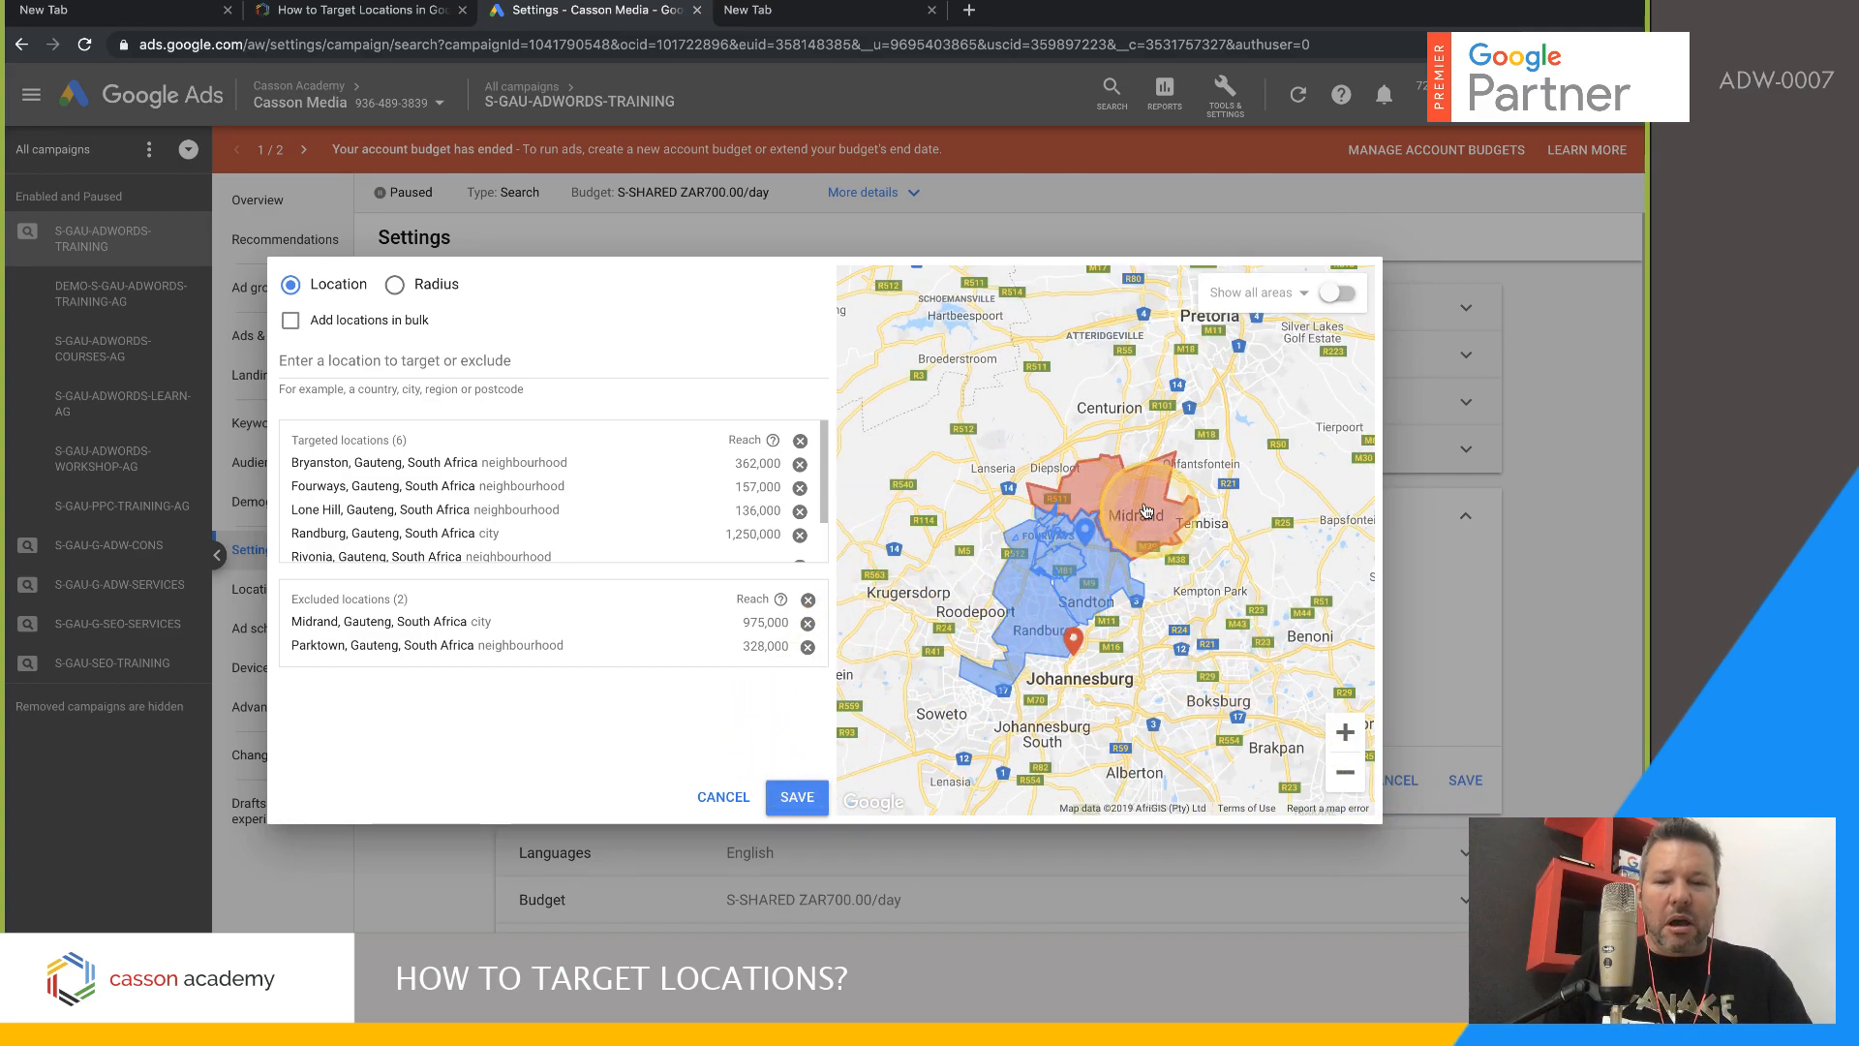
click(792, 796)
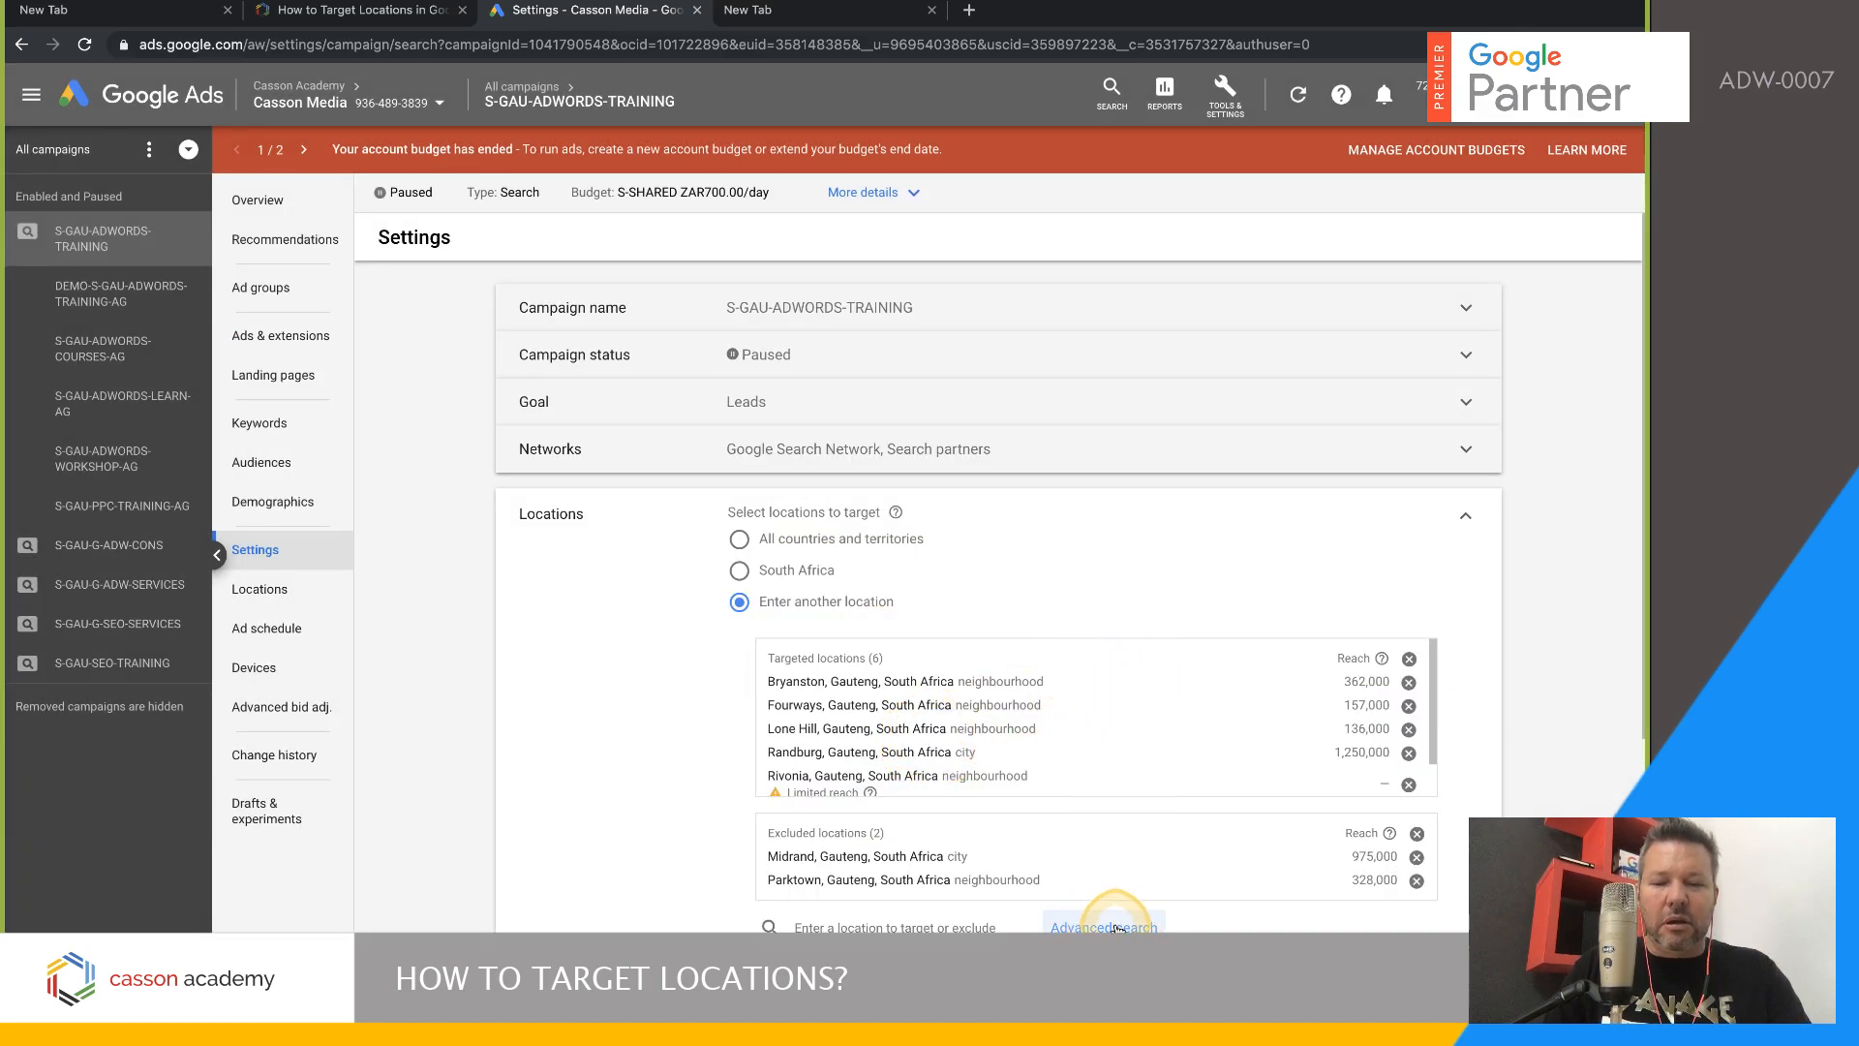
- Reopen the advanced location search and examine the uncovered gaps between North Riding, Fourways and Bryanston on the map
click(952, 636)
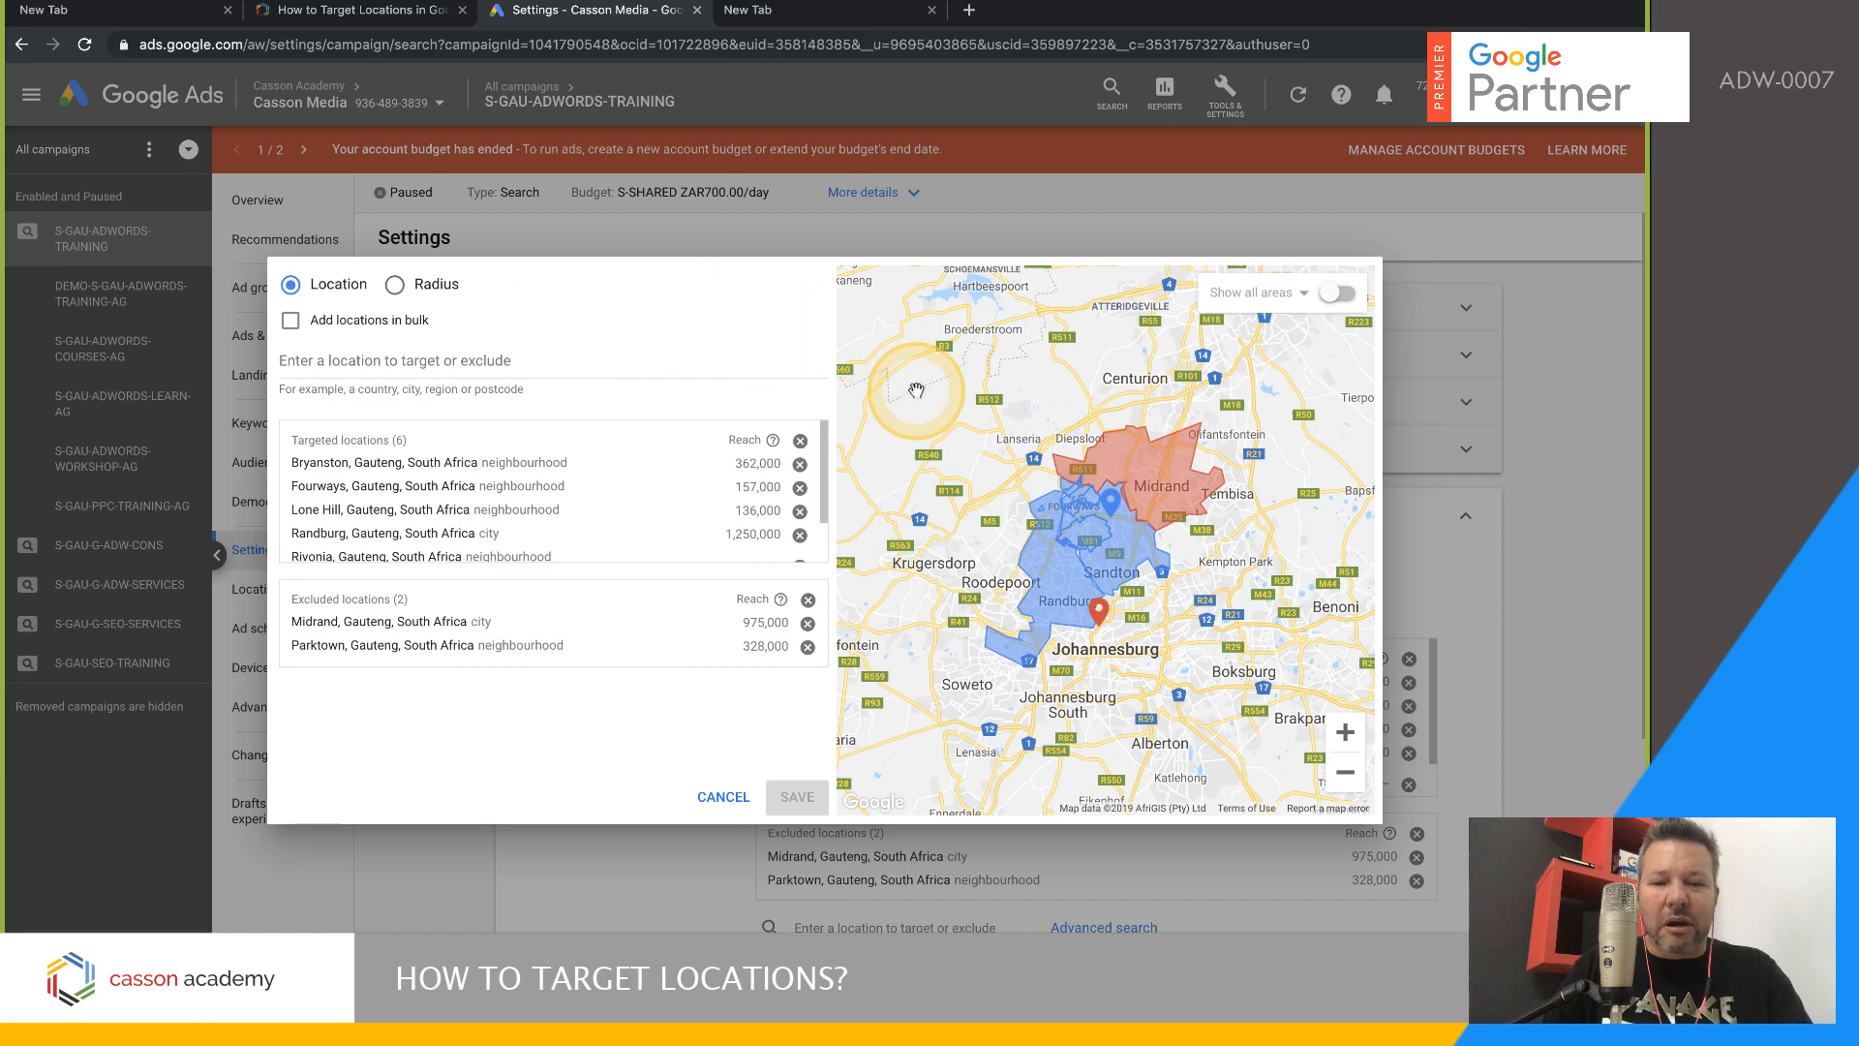
click(1345, 732)
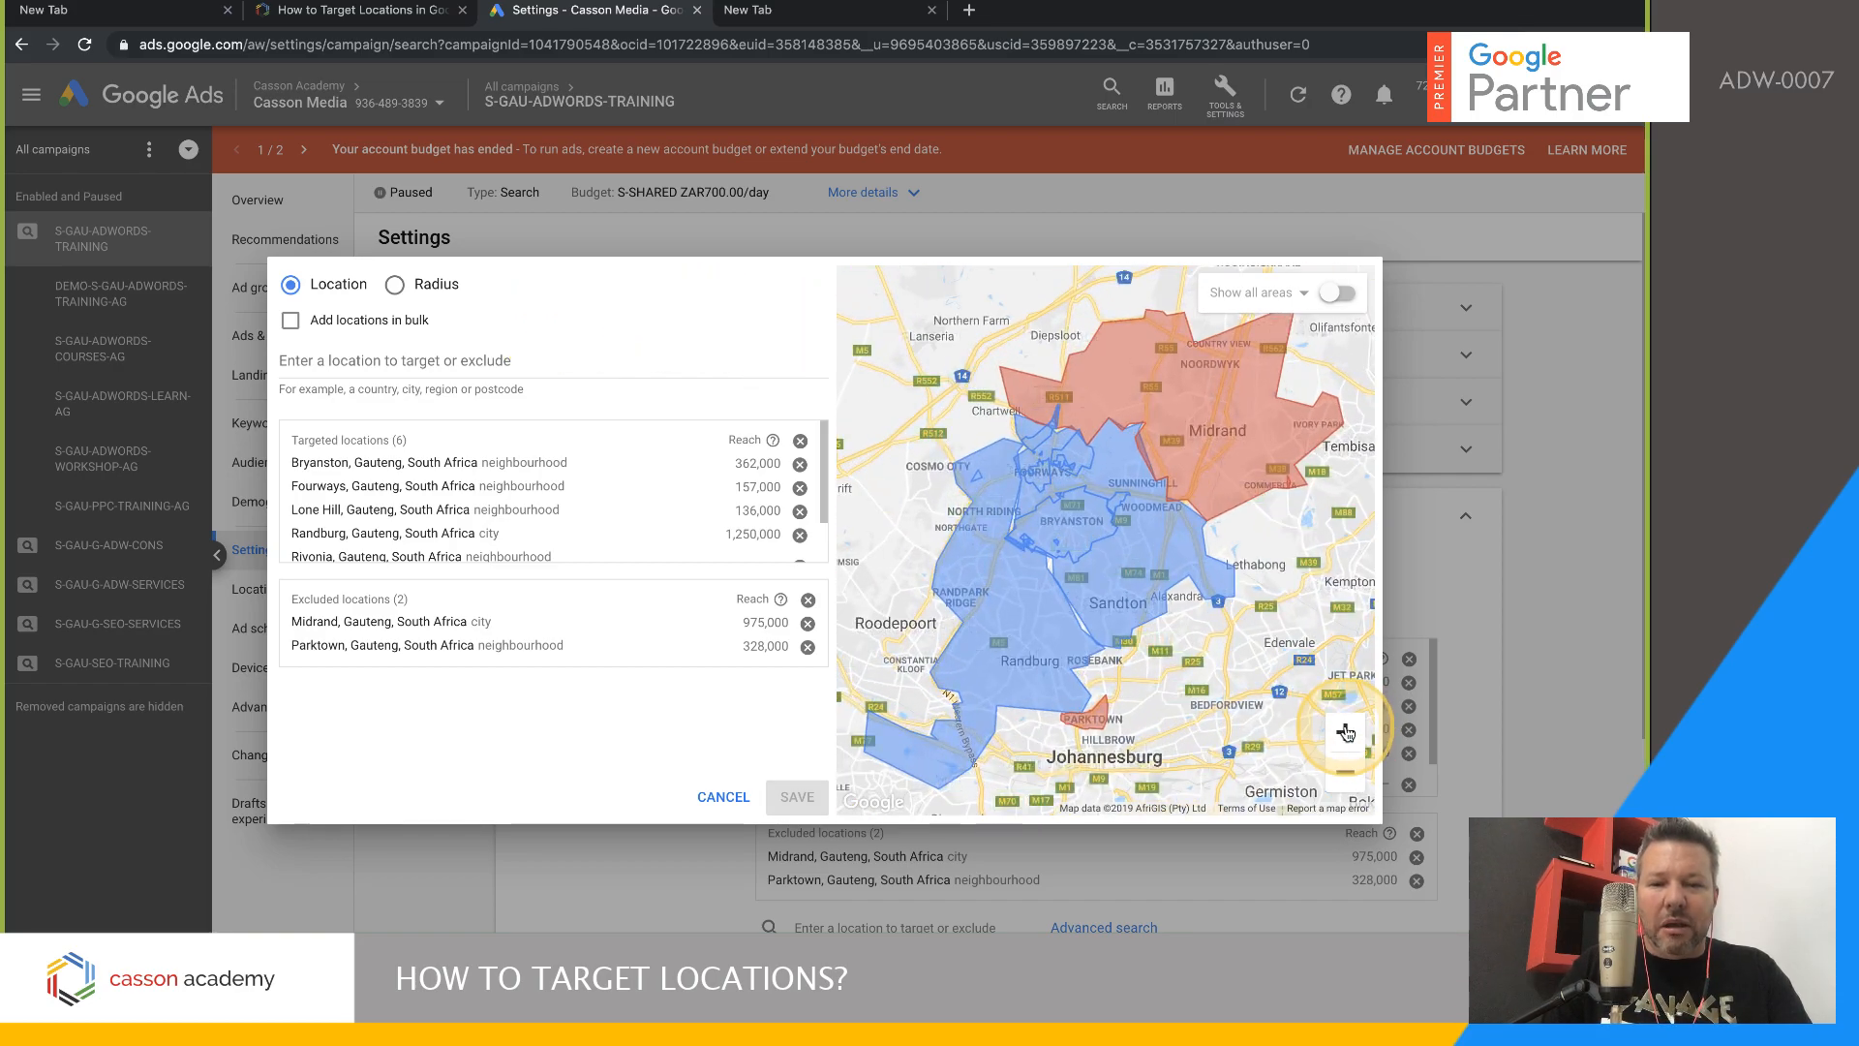
drag(1096, 595, 1224, 684)
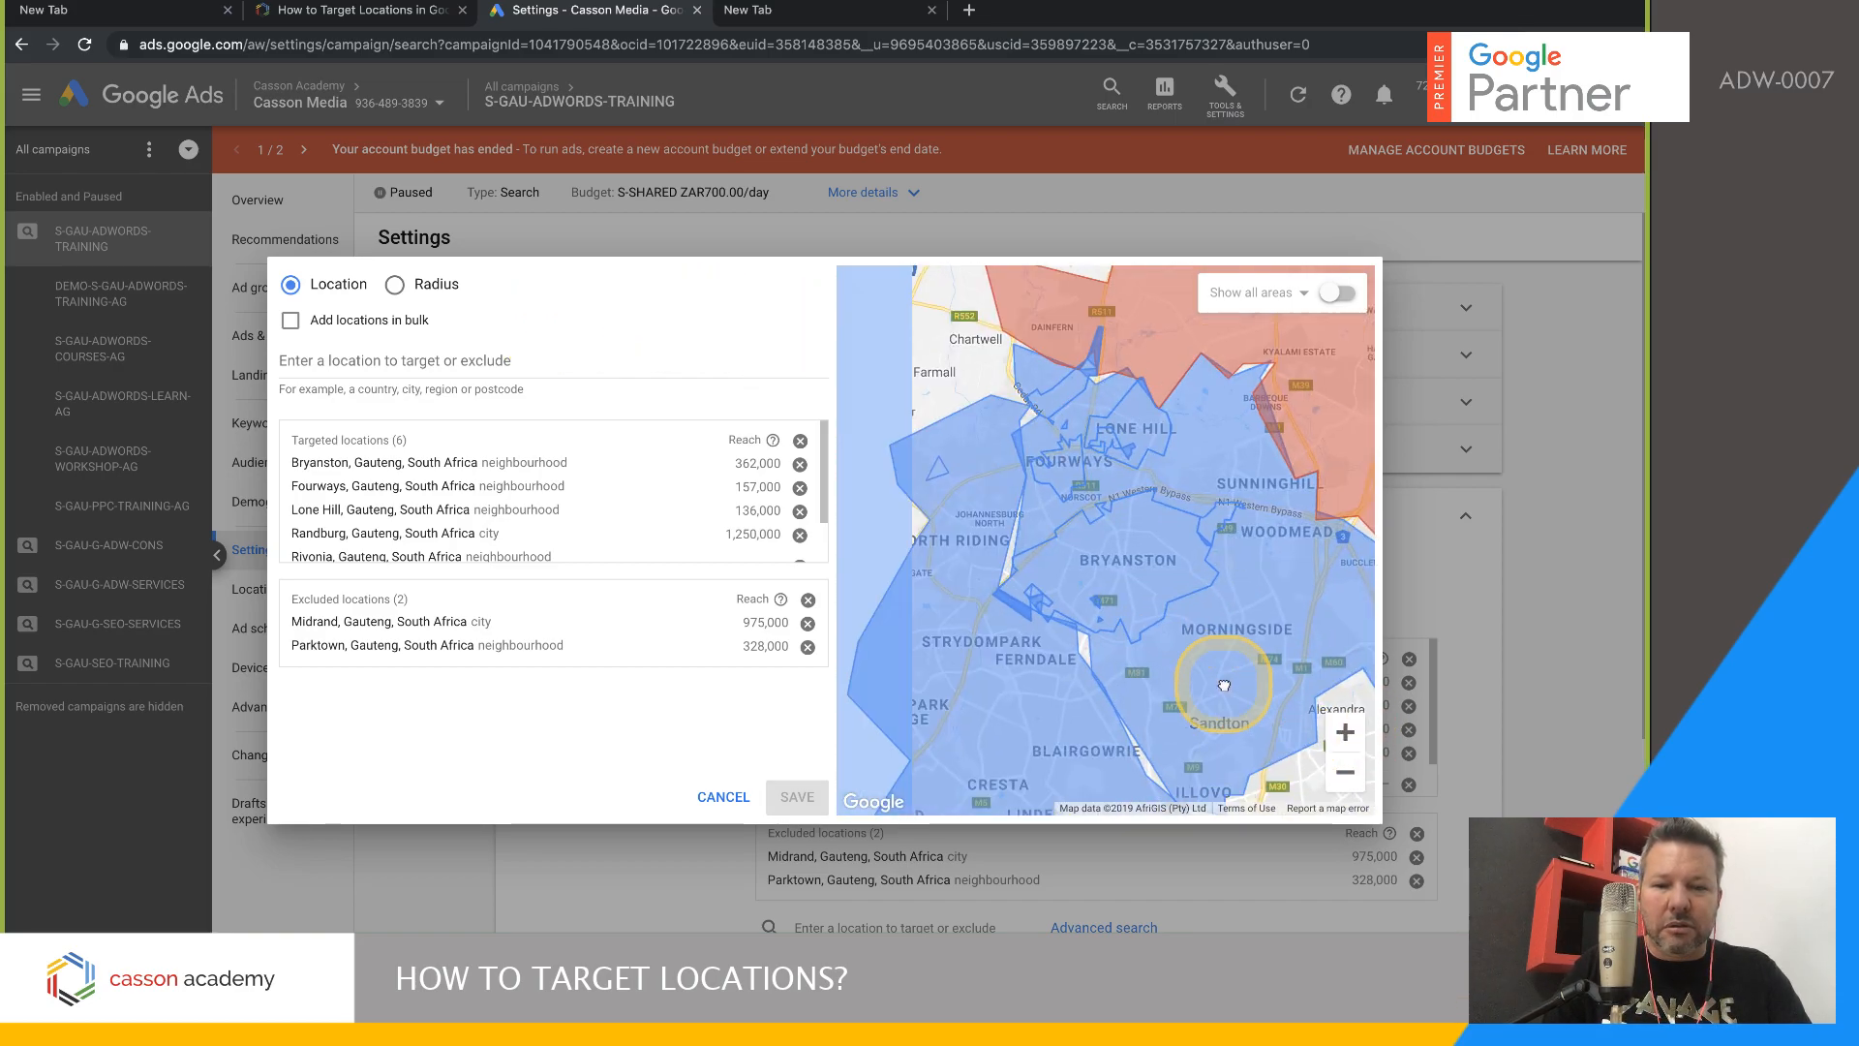
click(1345, 732)
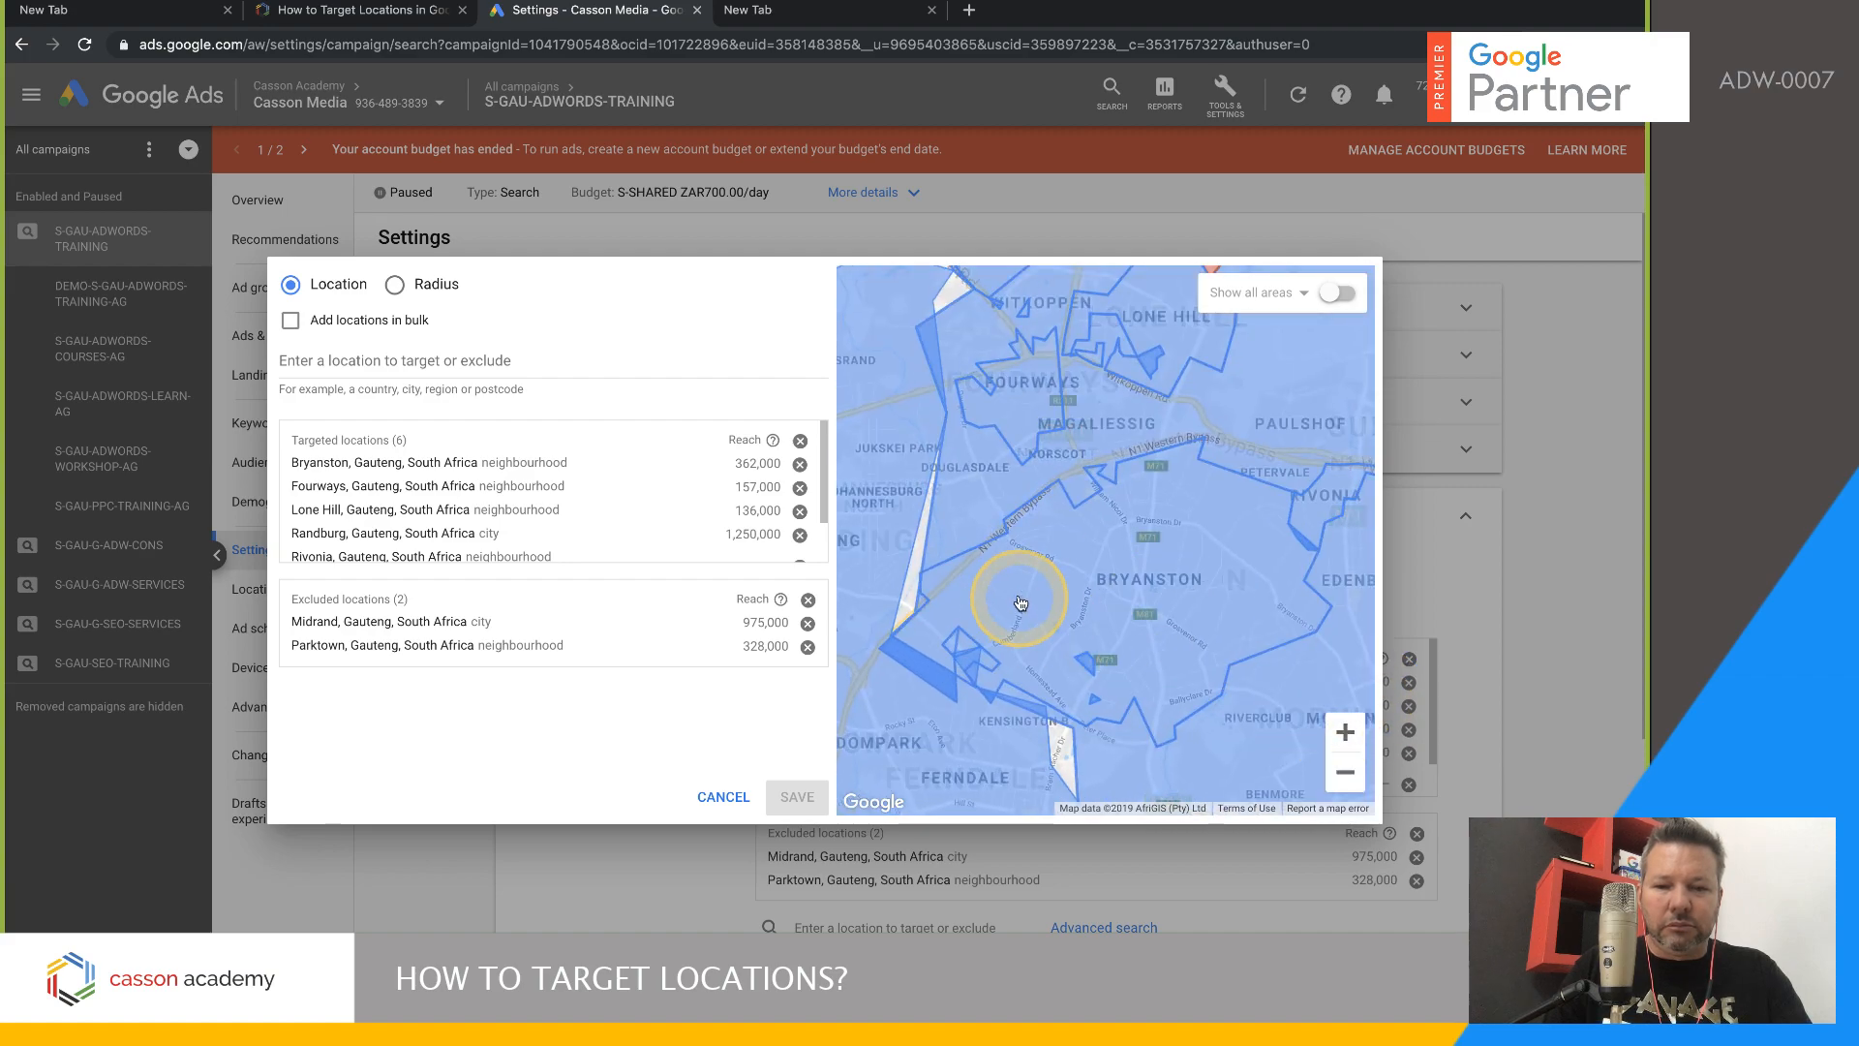
drag(1037, 581, 1178, 588)
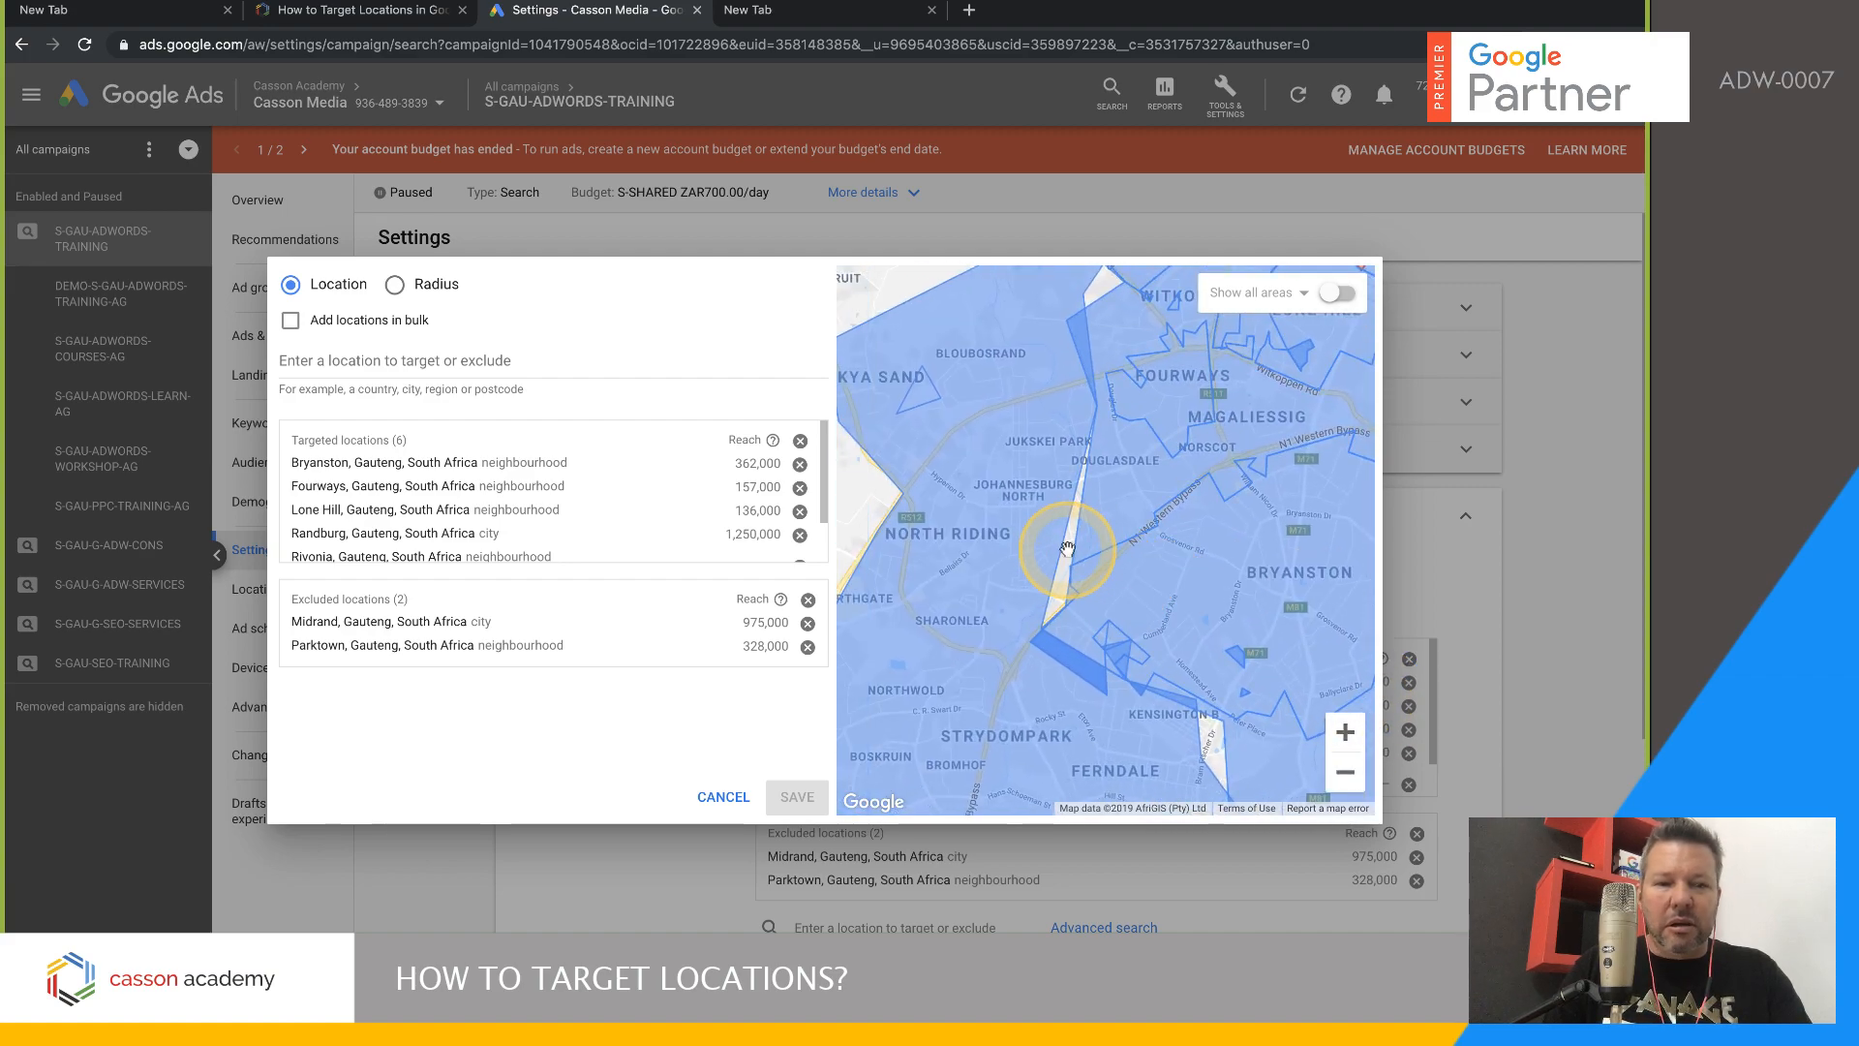
- Switch to radius targeting, set the distance unit to km and leave the place field empty
click(394, 283)
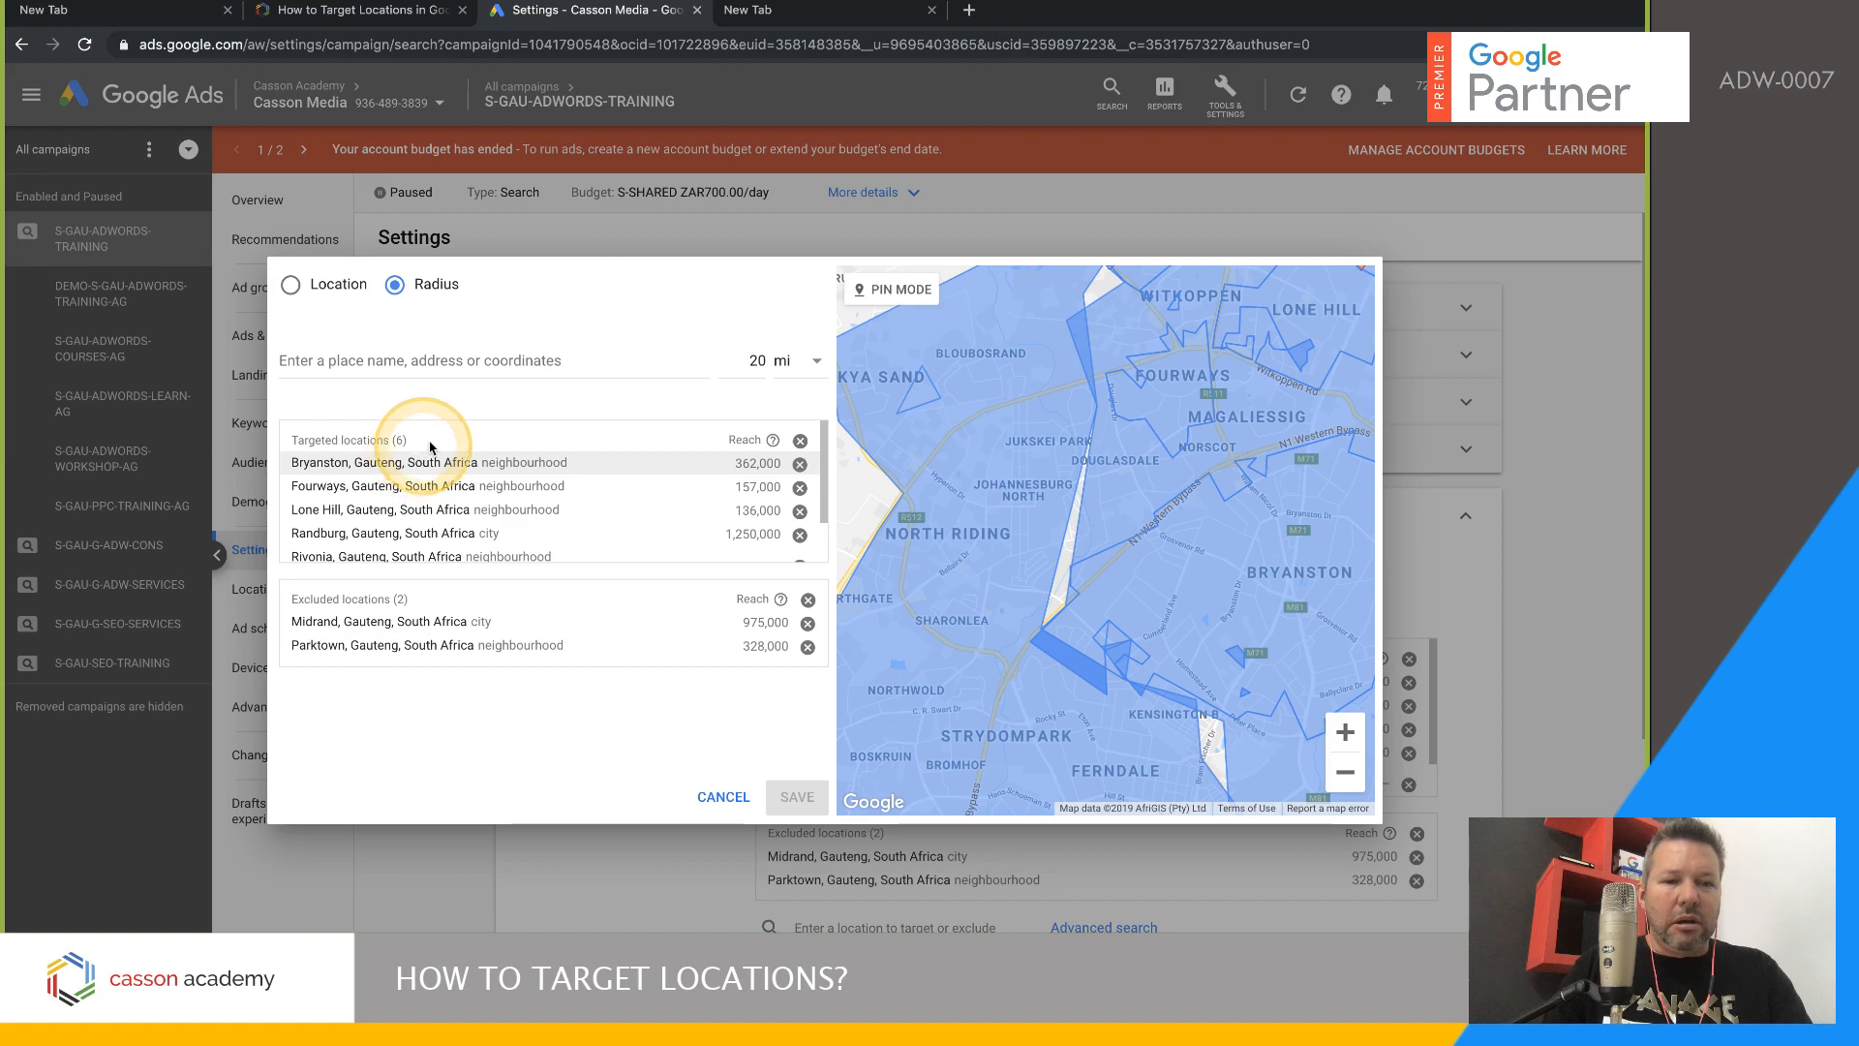
click(777, 368)
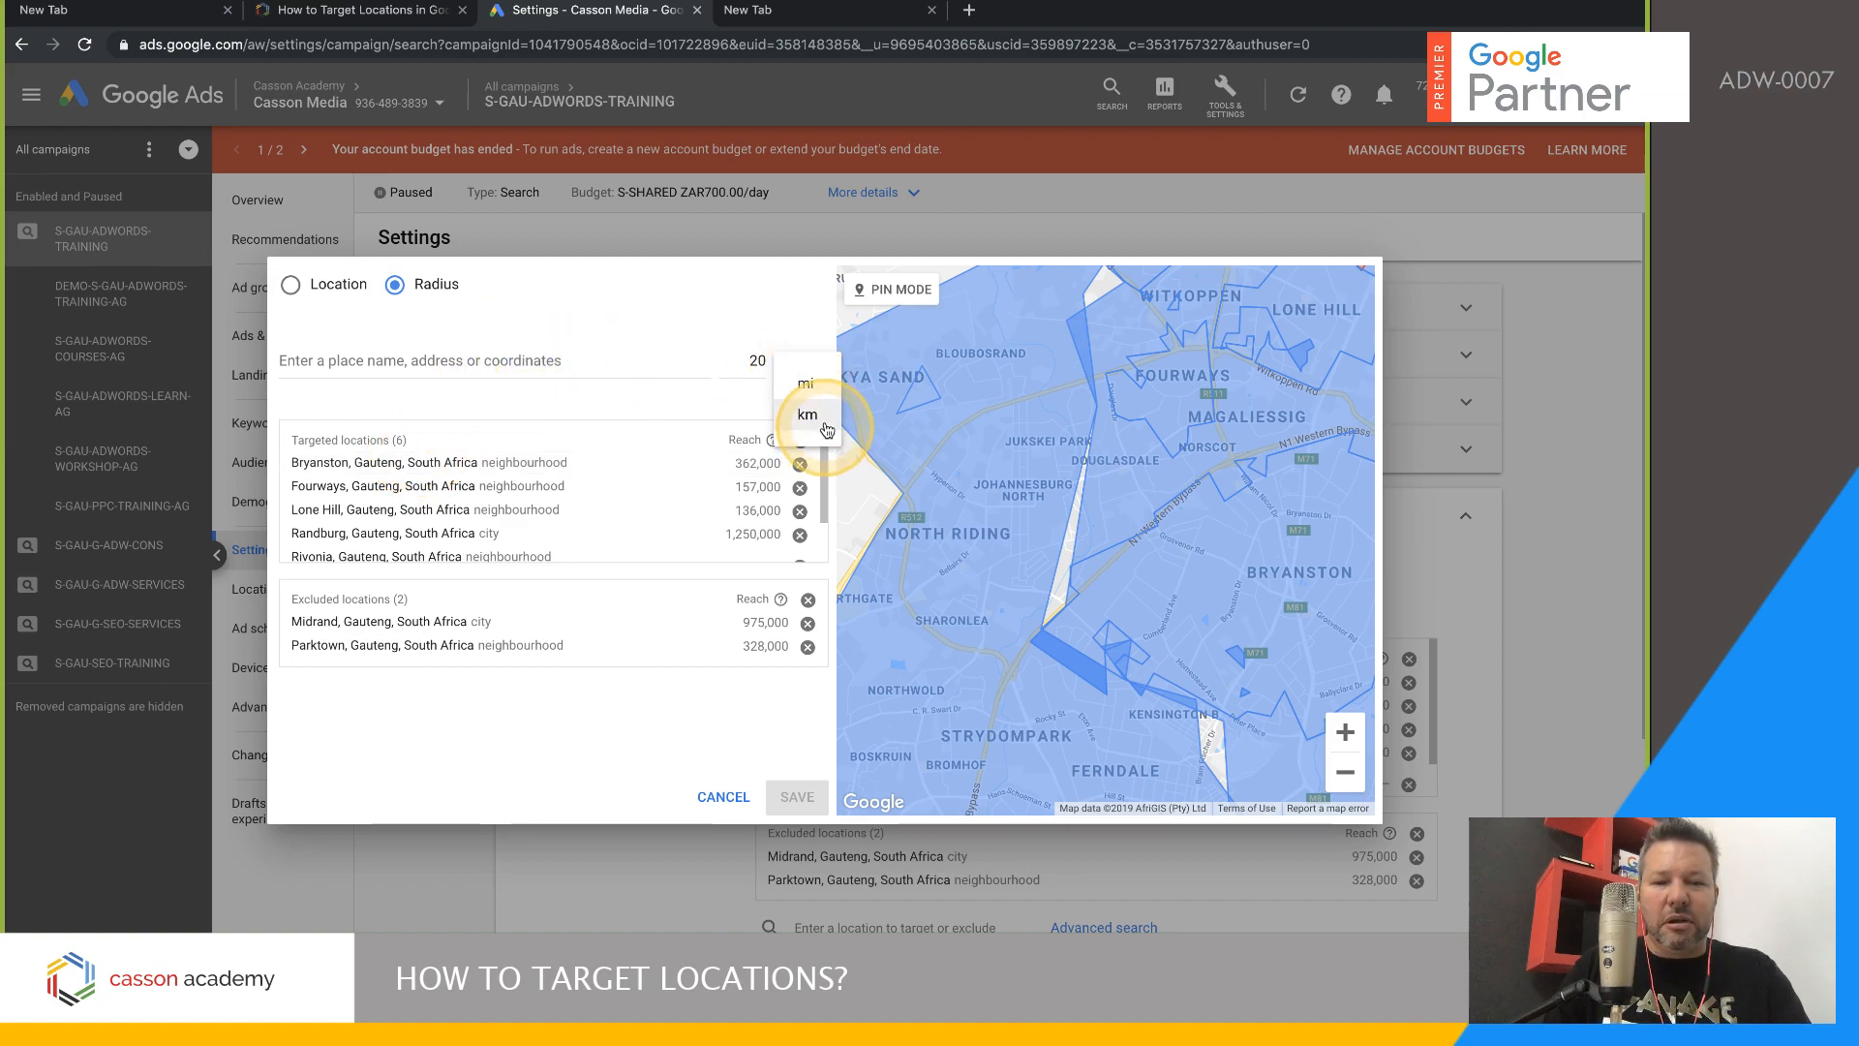
click(825, 426)
click(518, 361)
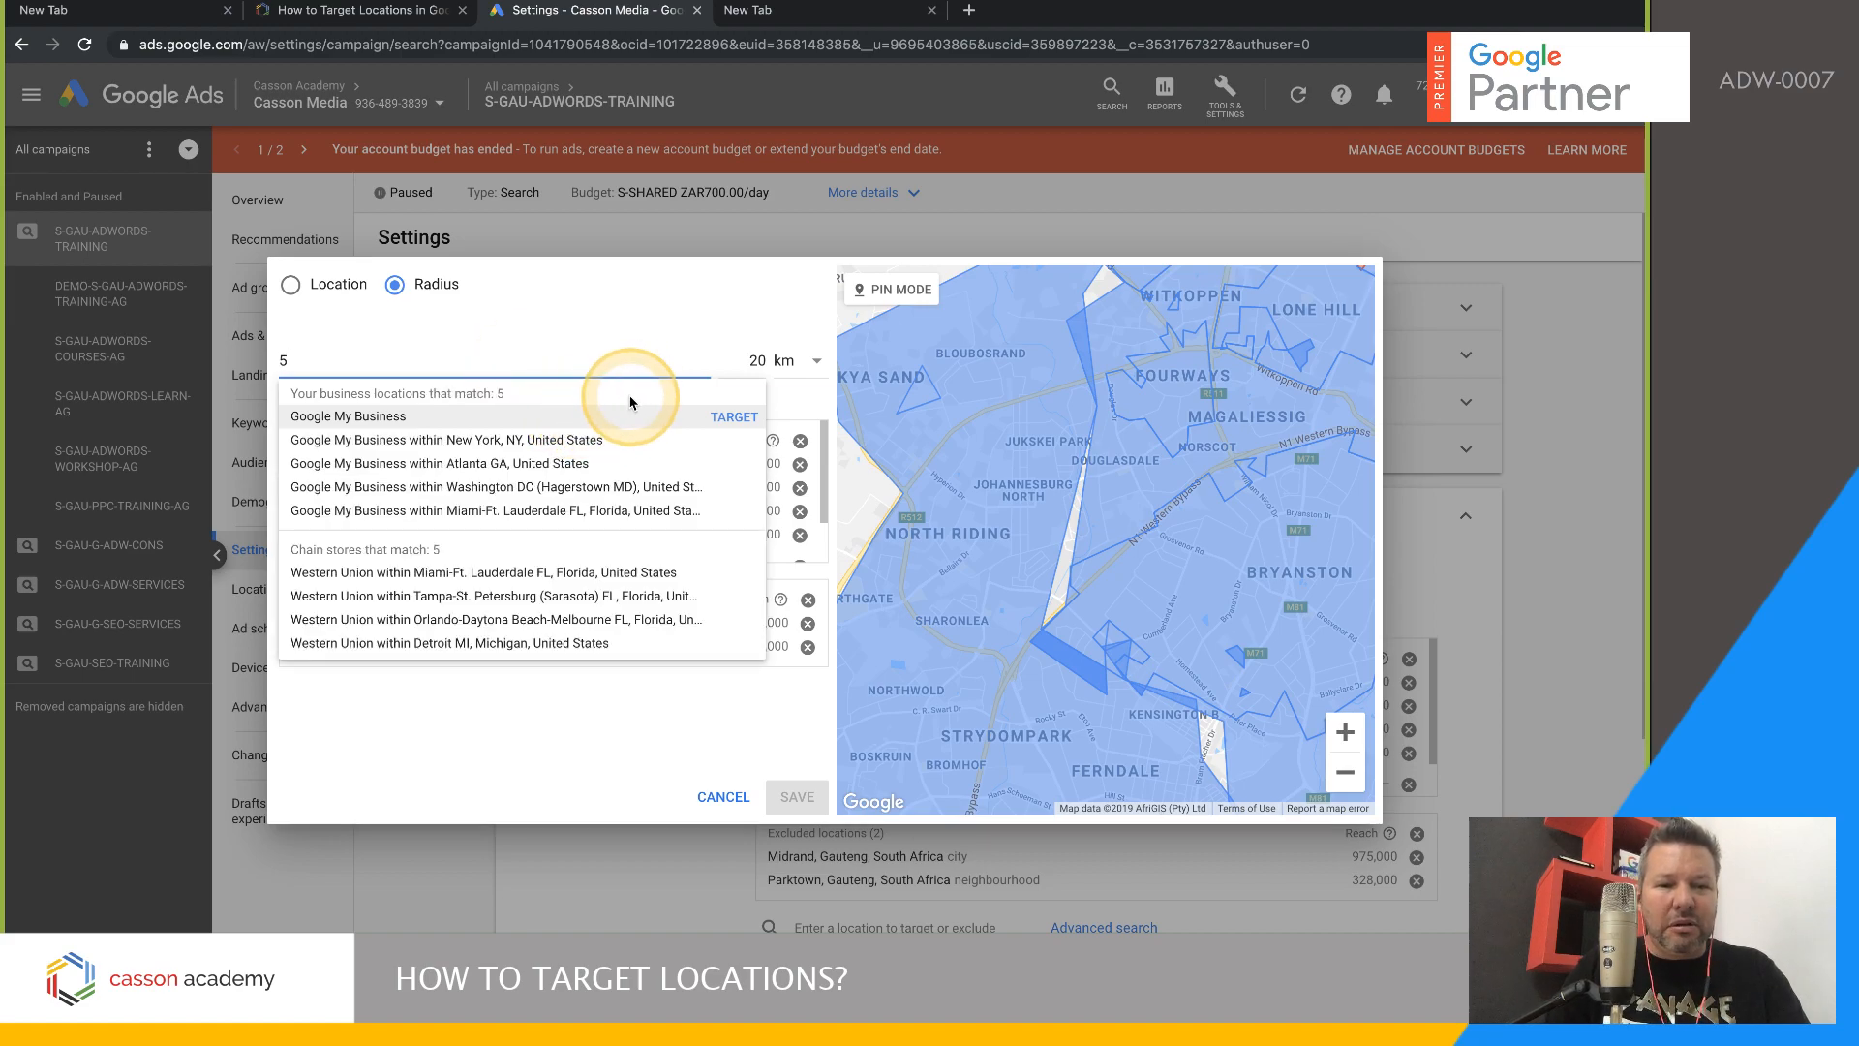
key(BackSpace)
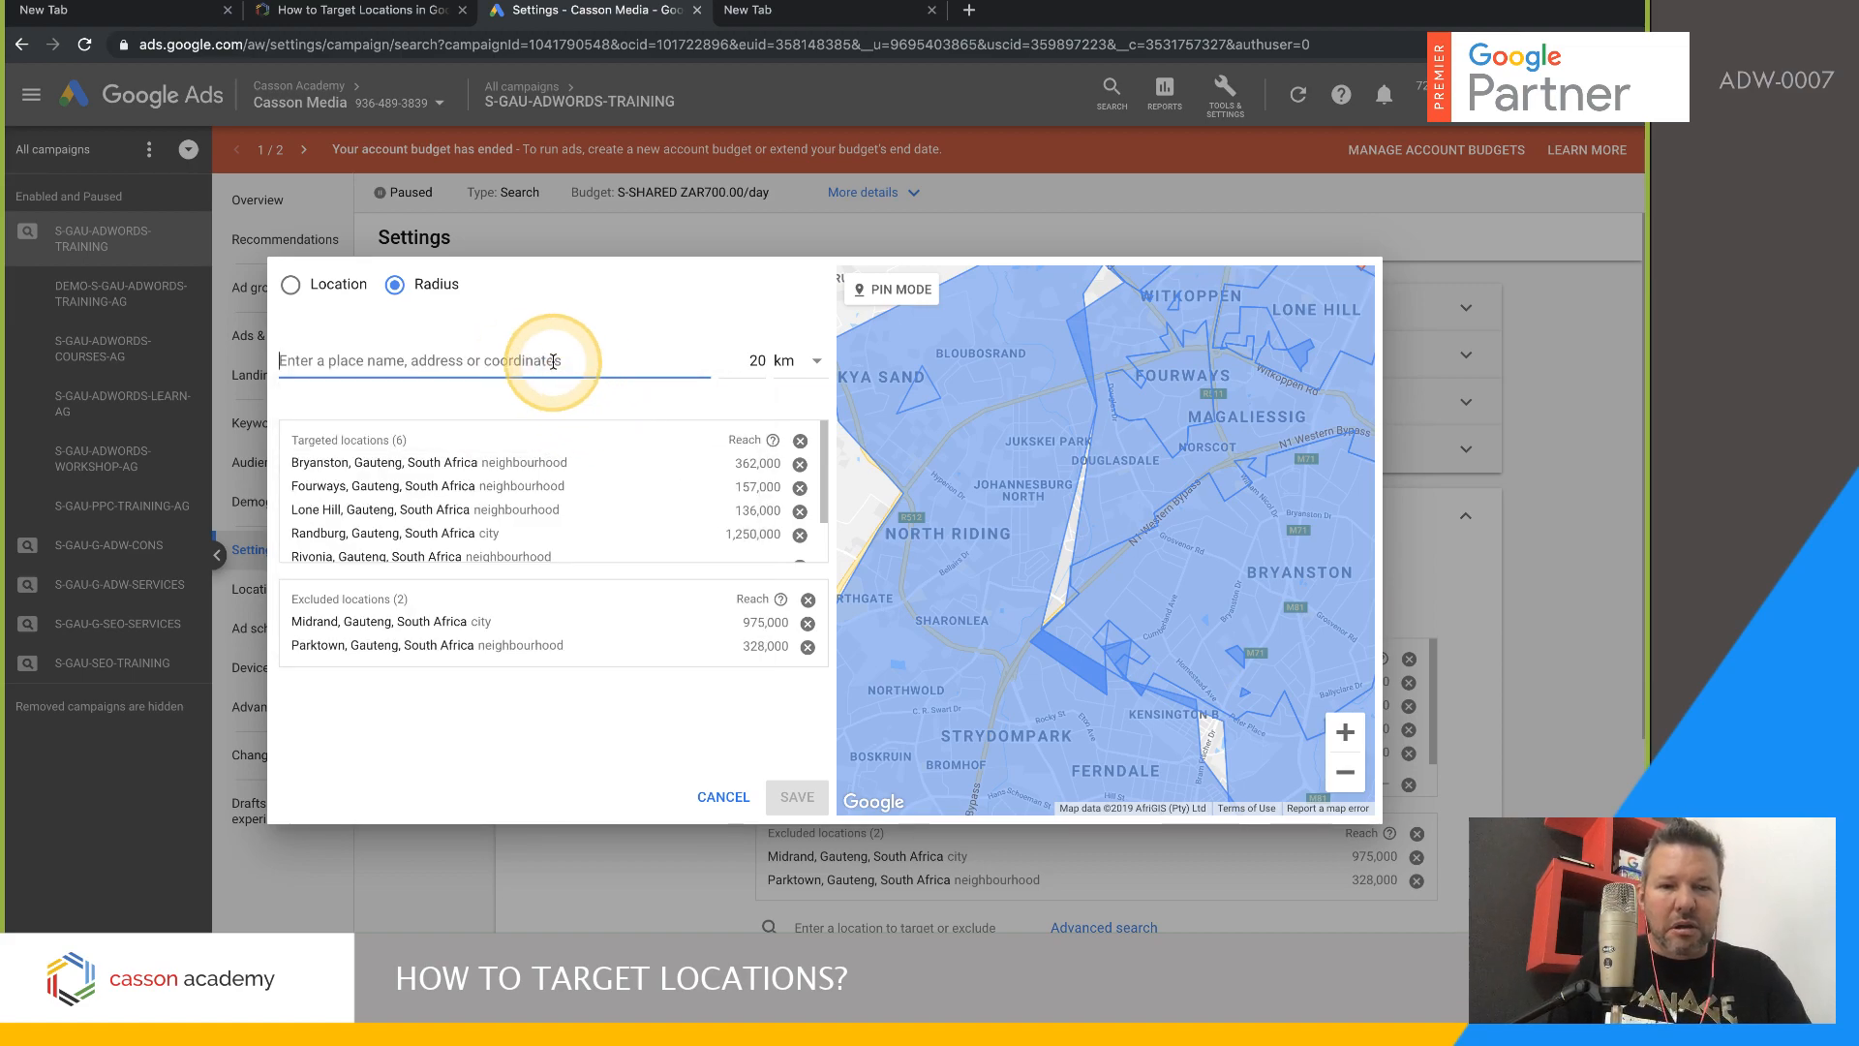
- Turn on pin mode, set the radius to 5 km and target the area around a pin between Lanseria and Fourways, at about (-26.001, 27.962)
click(896, 289)
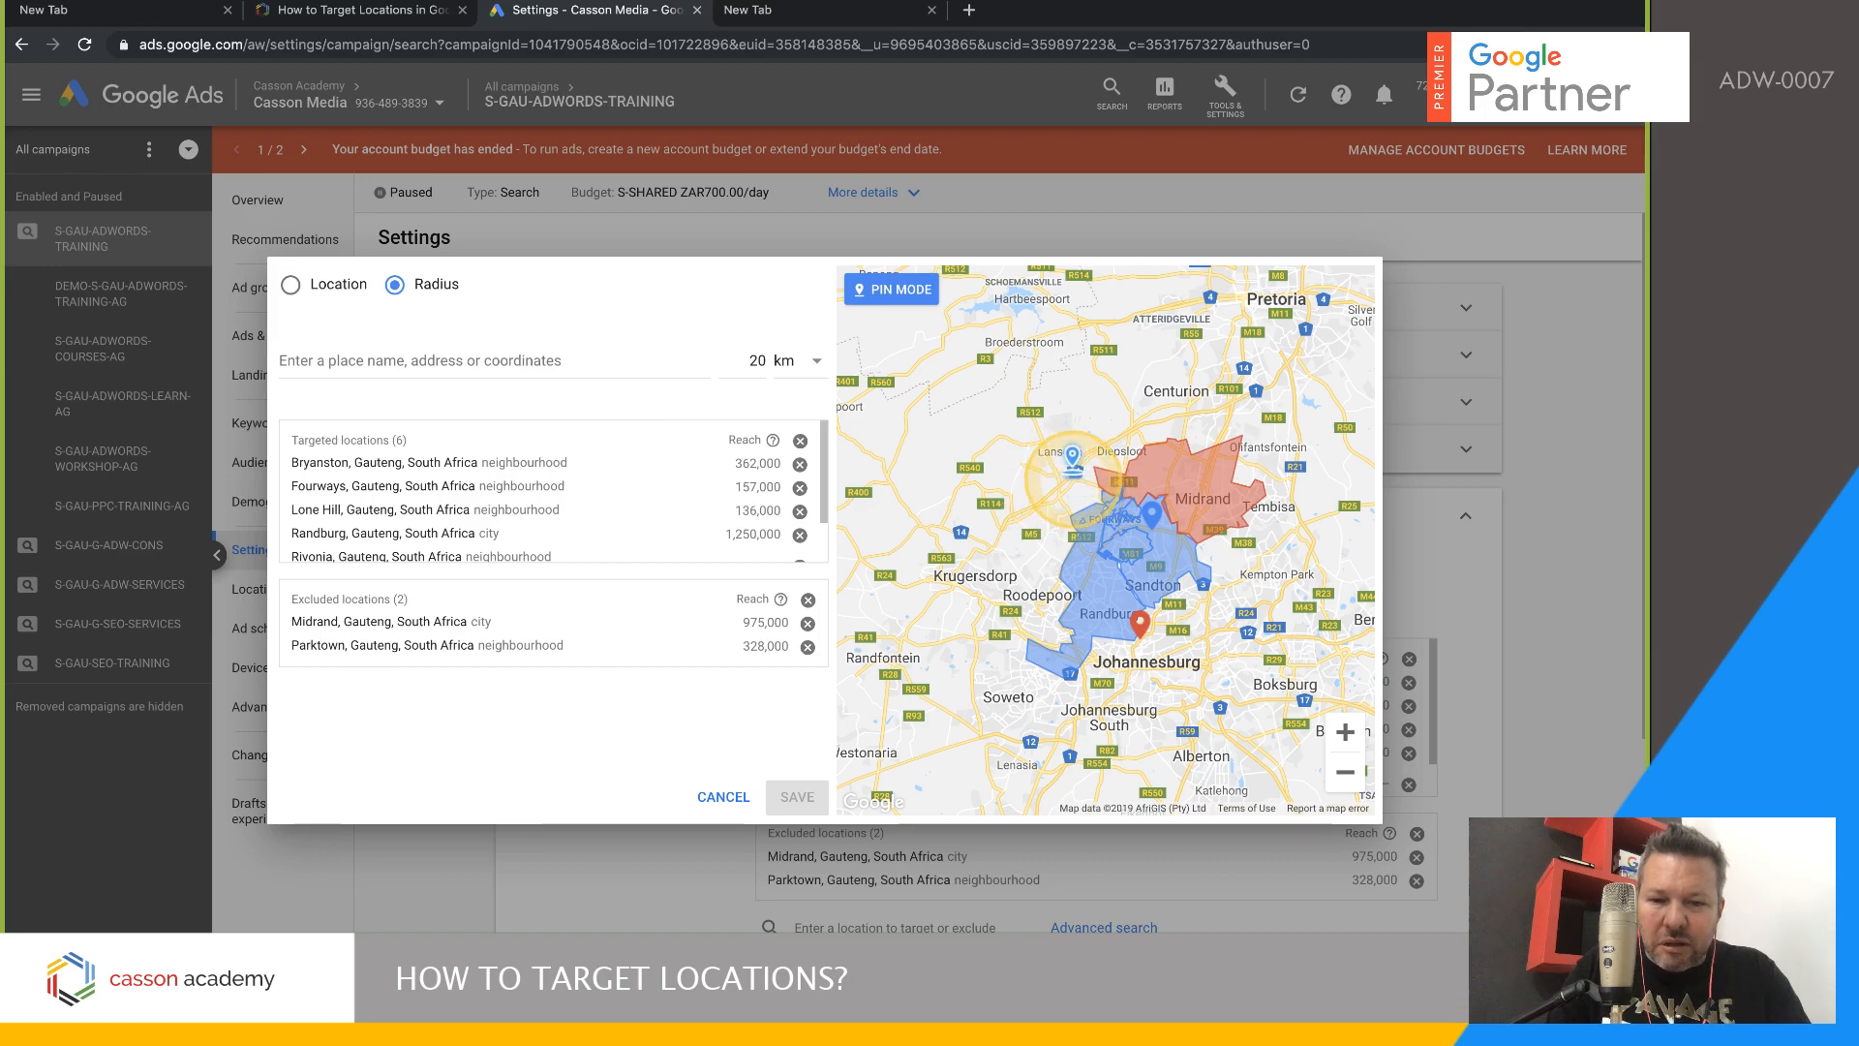
click(1080, 484)
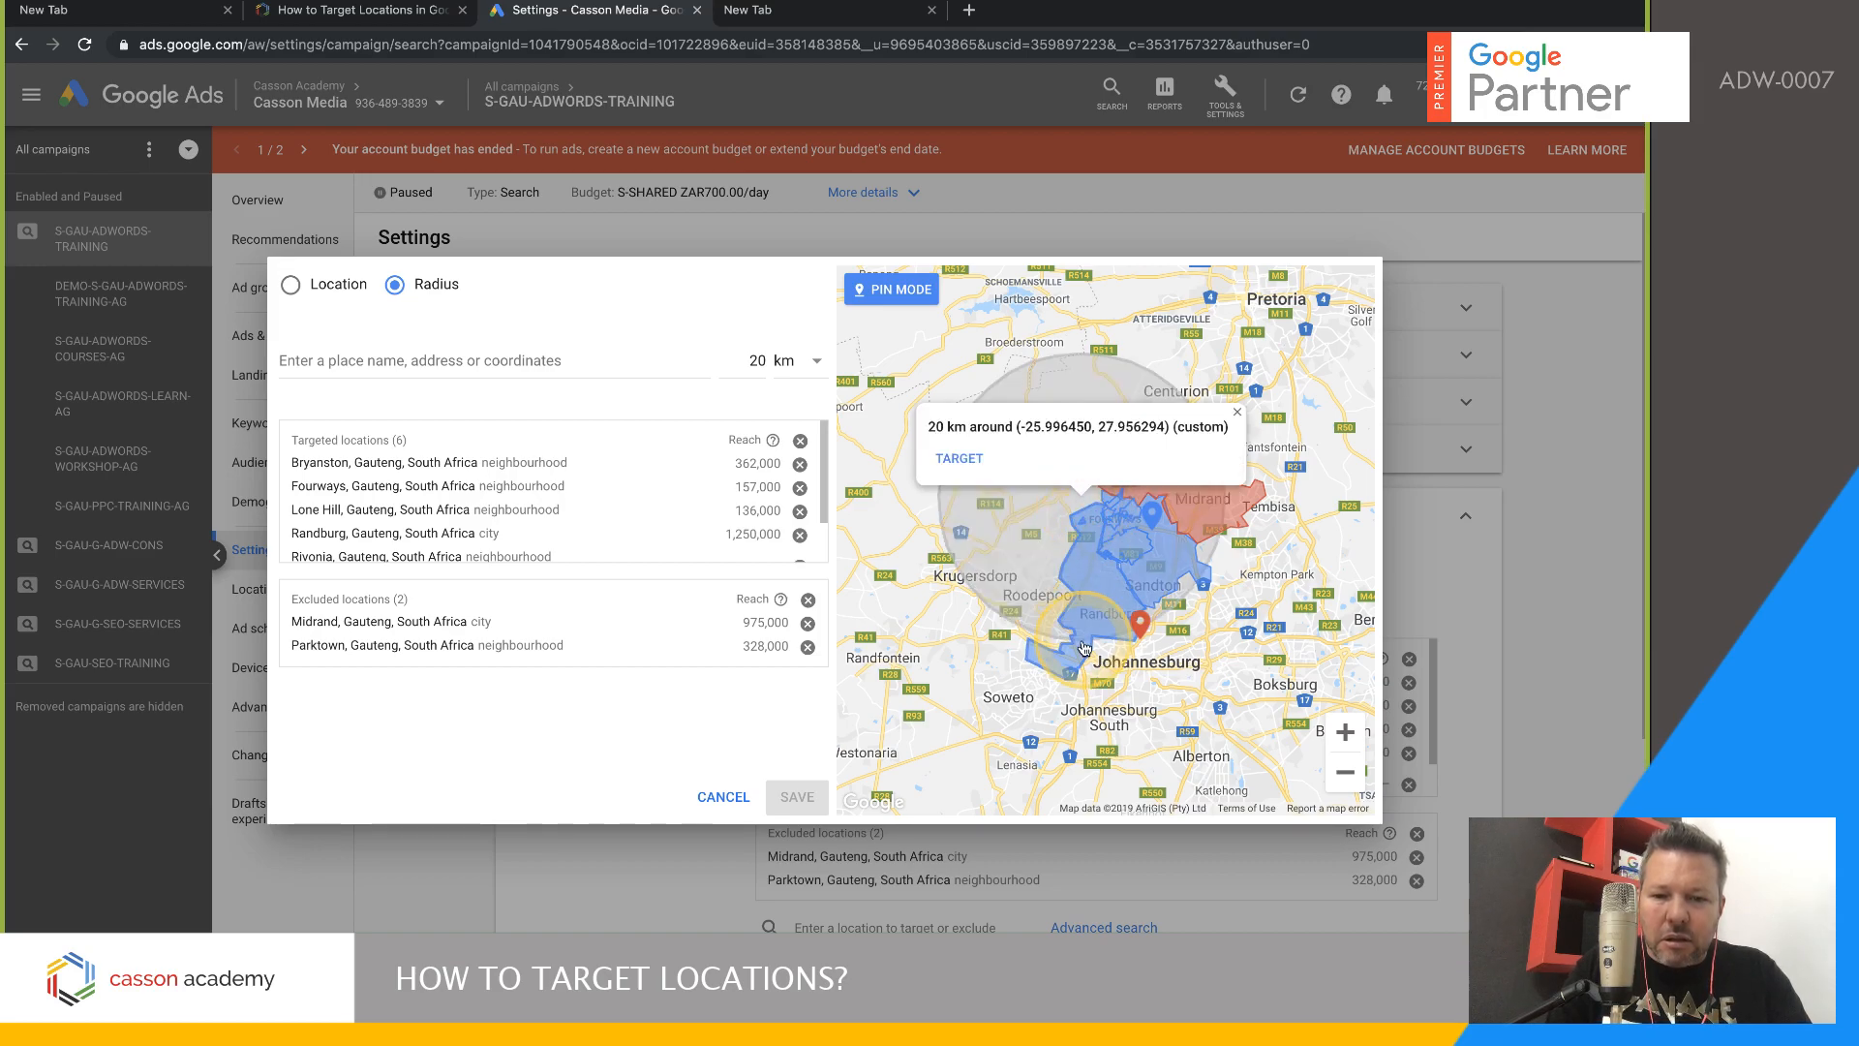
click(1237, 411)
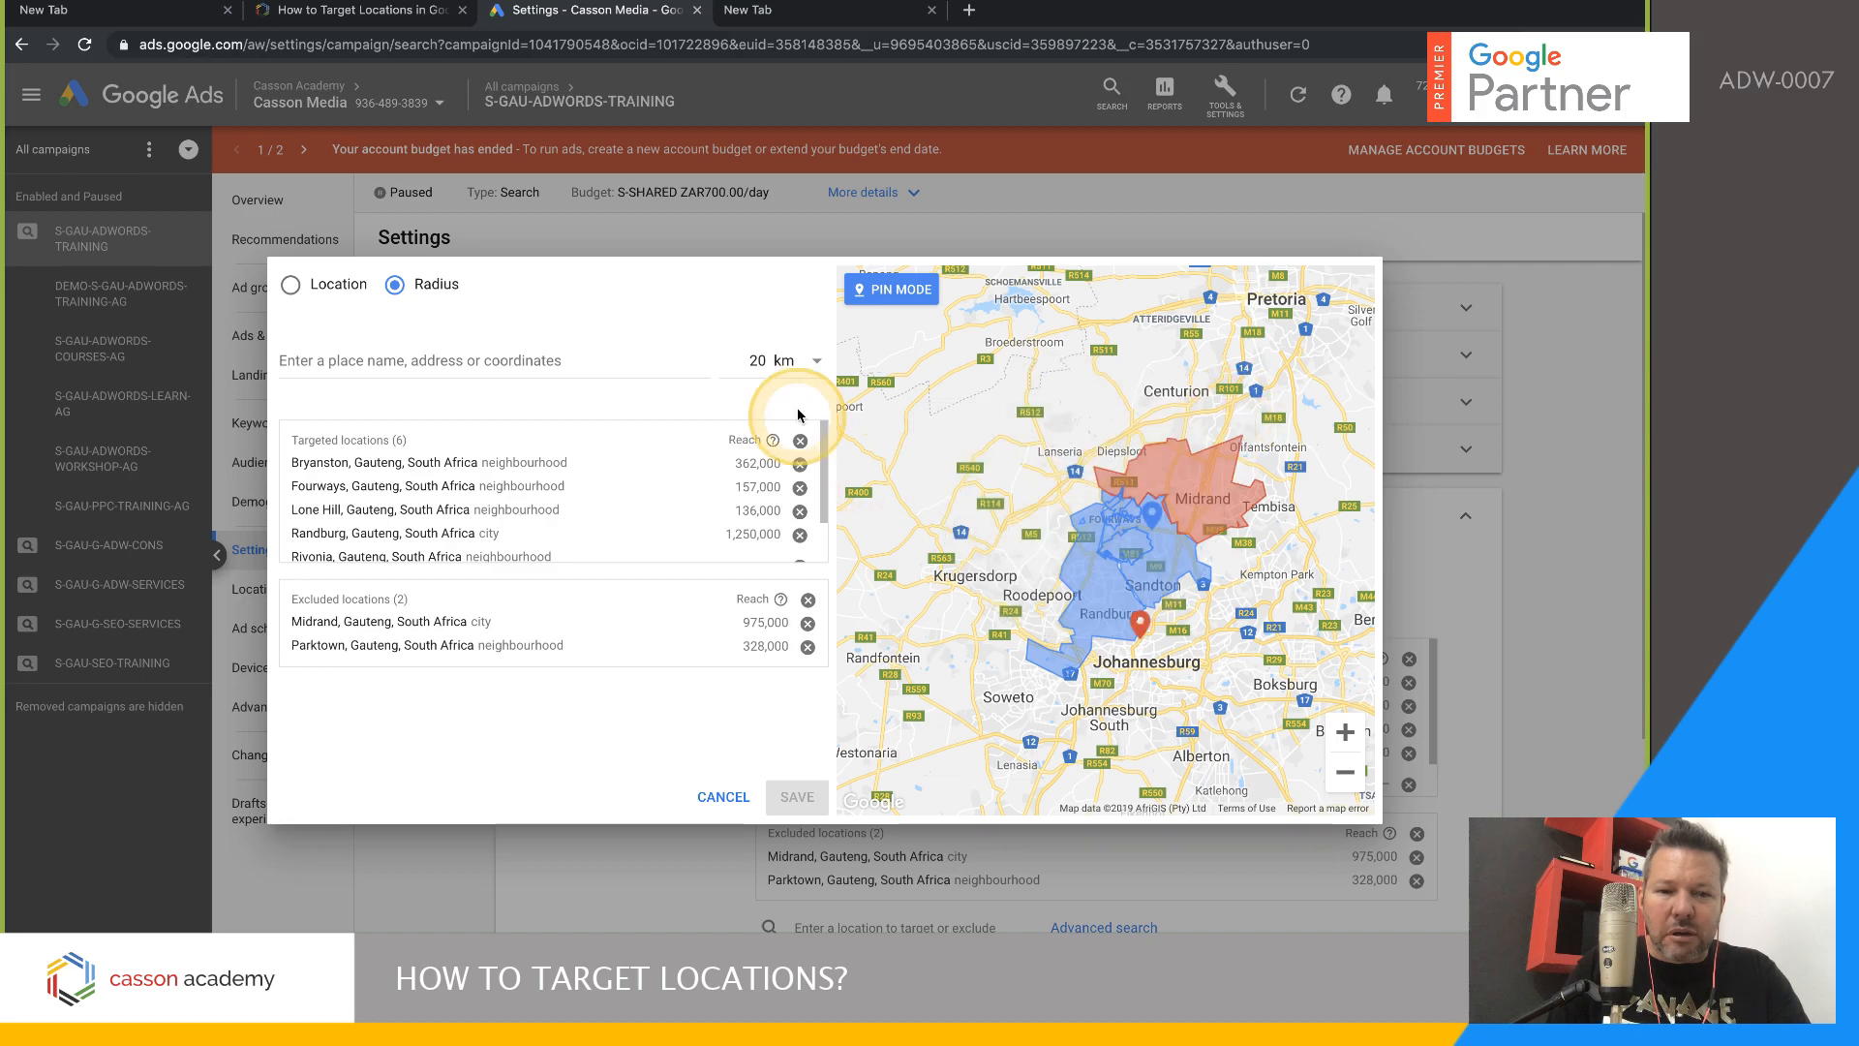
click(757, 360)
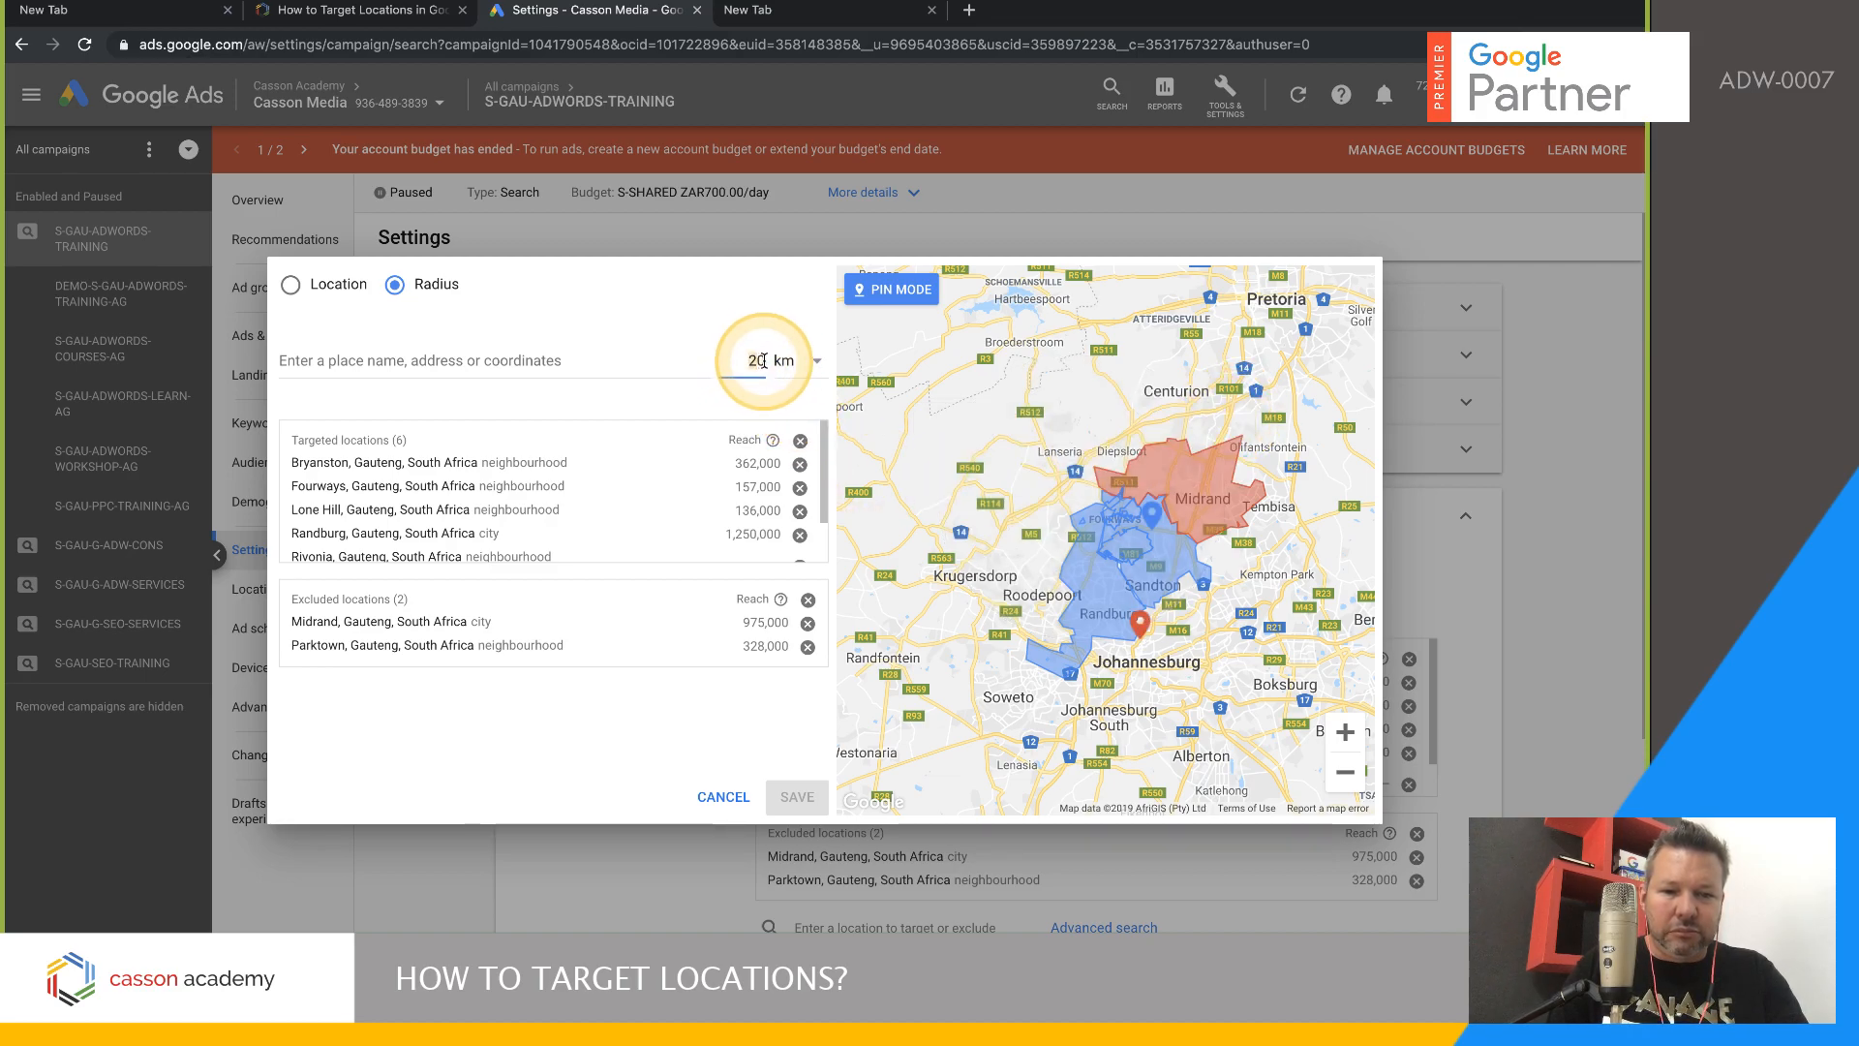
text(5)
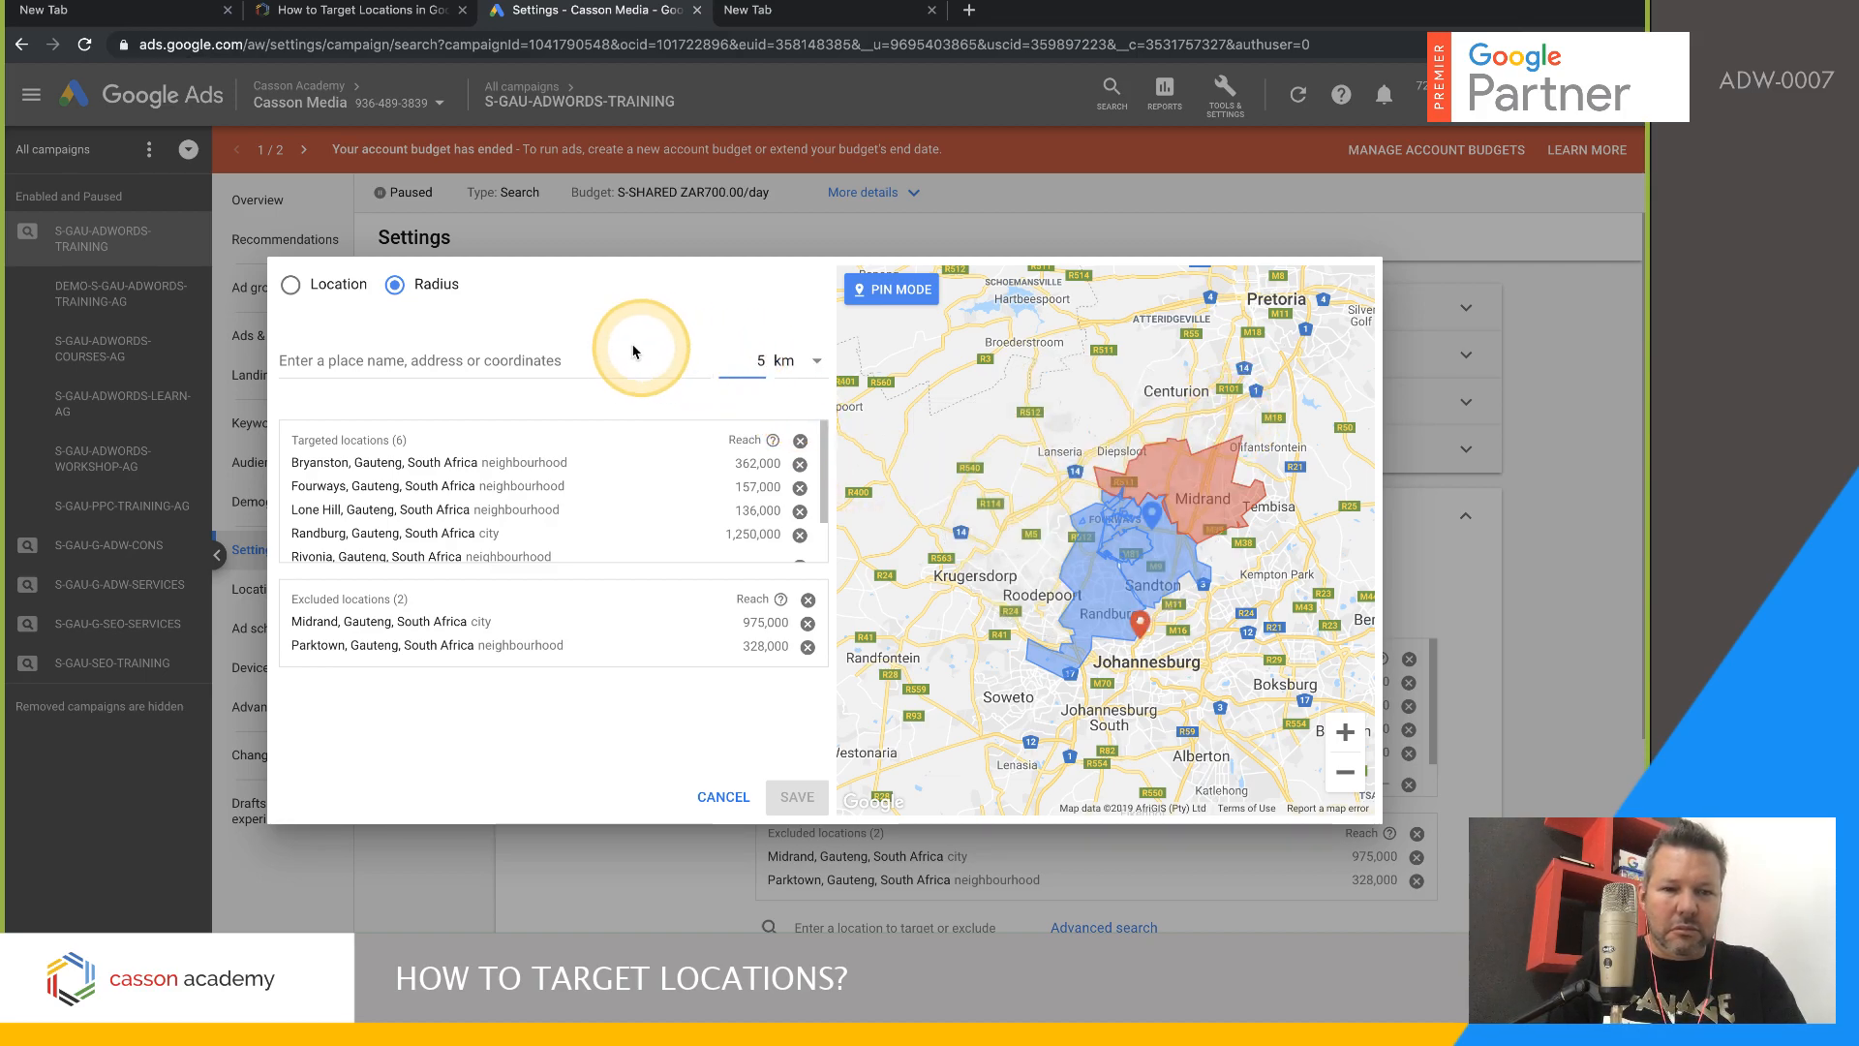
click(1081, 482)
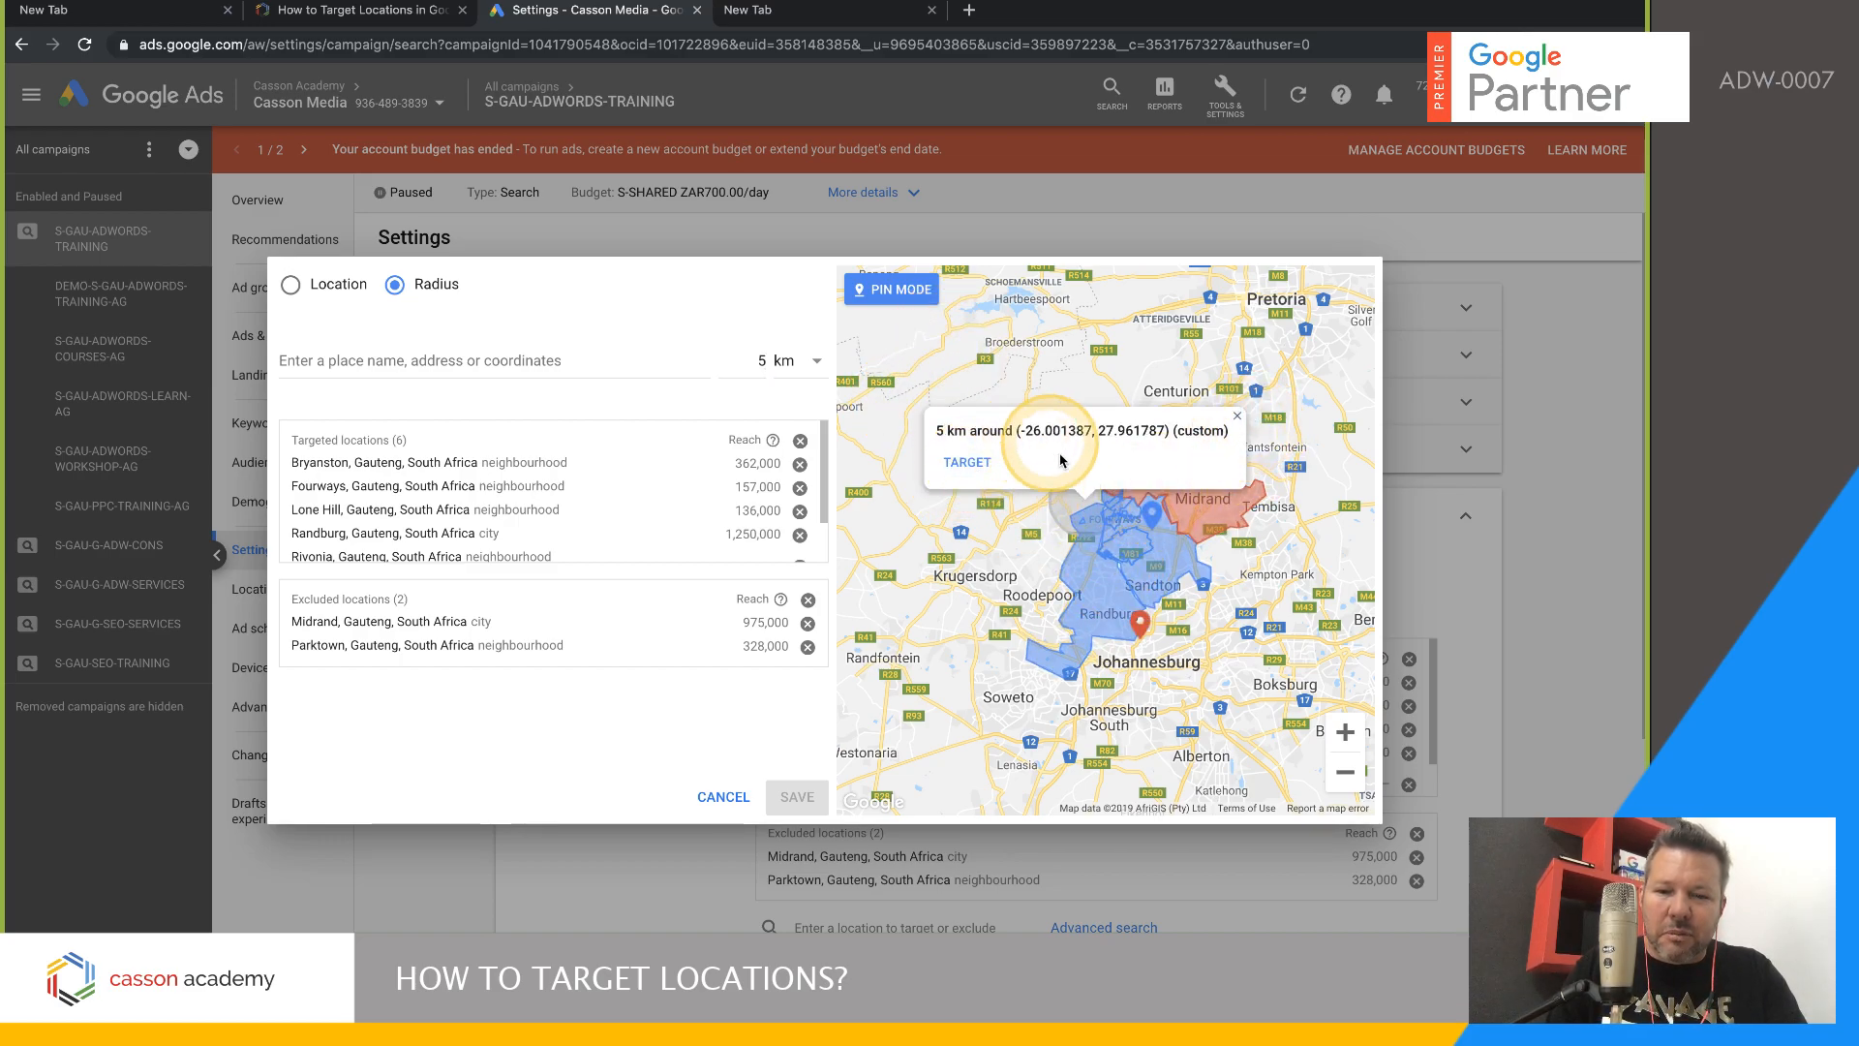
click(971, 464)
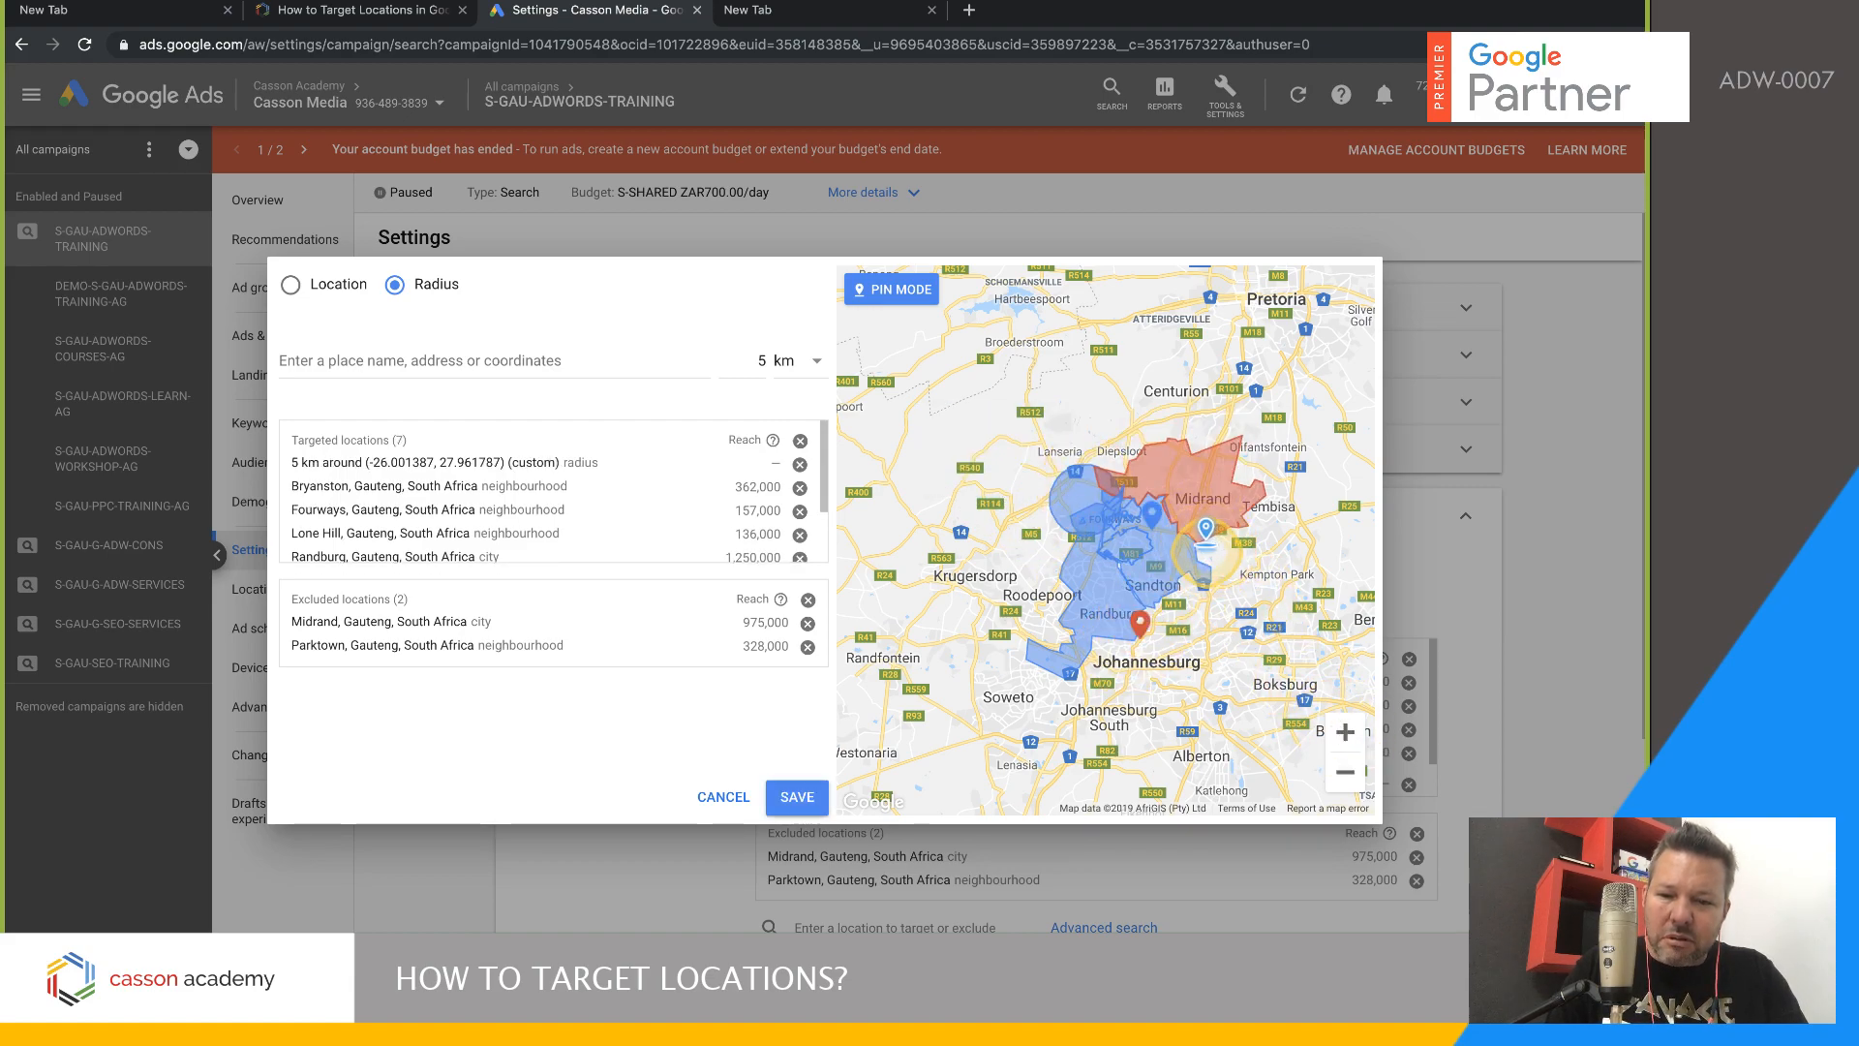
- Target two more 5 km areas, around pins east of Sandton at about (-26.066, 28.131) and north of Roodepoort at about (-26.054, 27.923)
click(1206, 535)
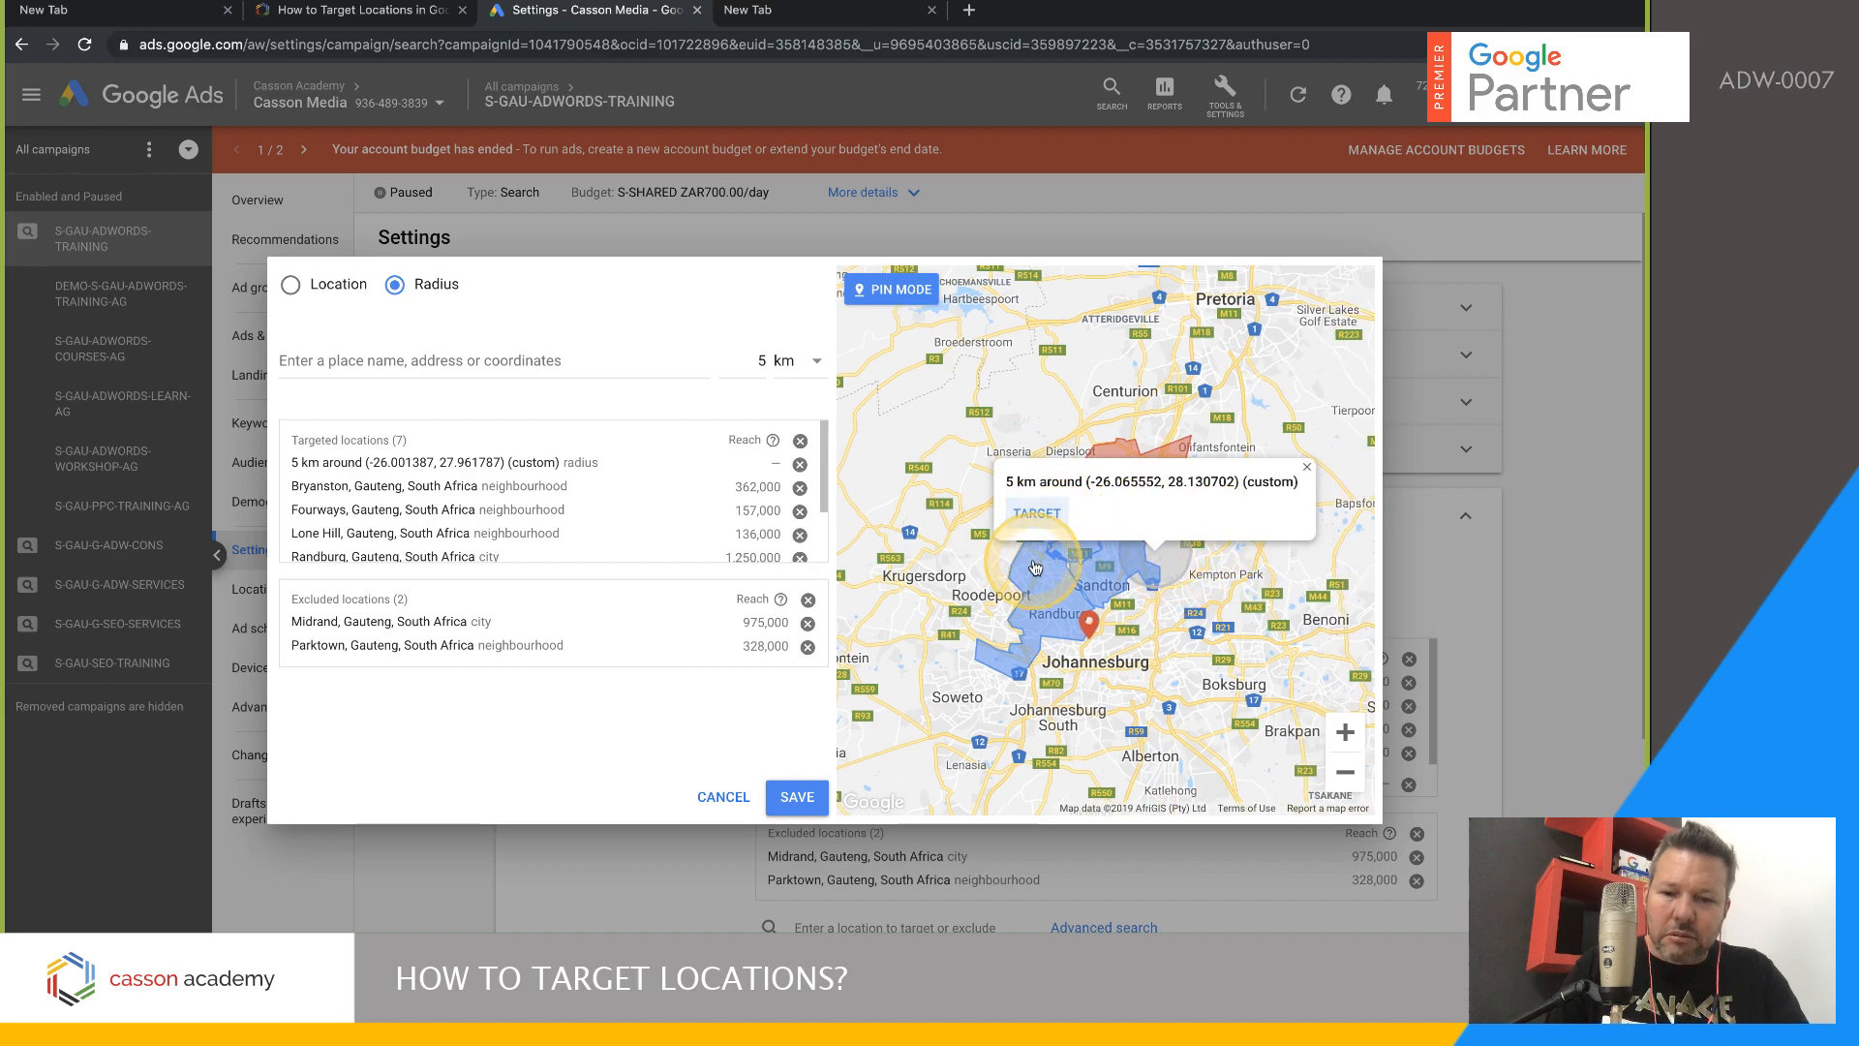
click(1036, 514)
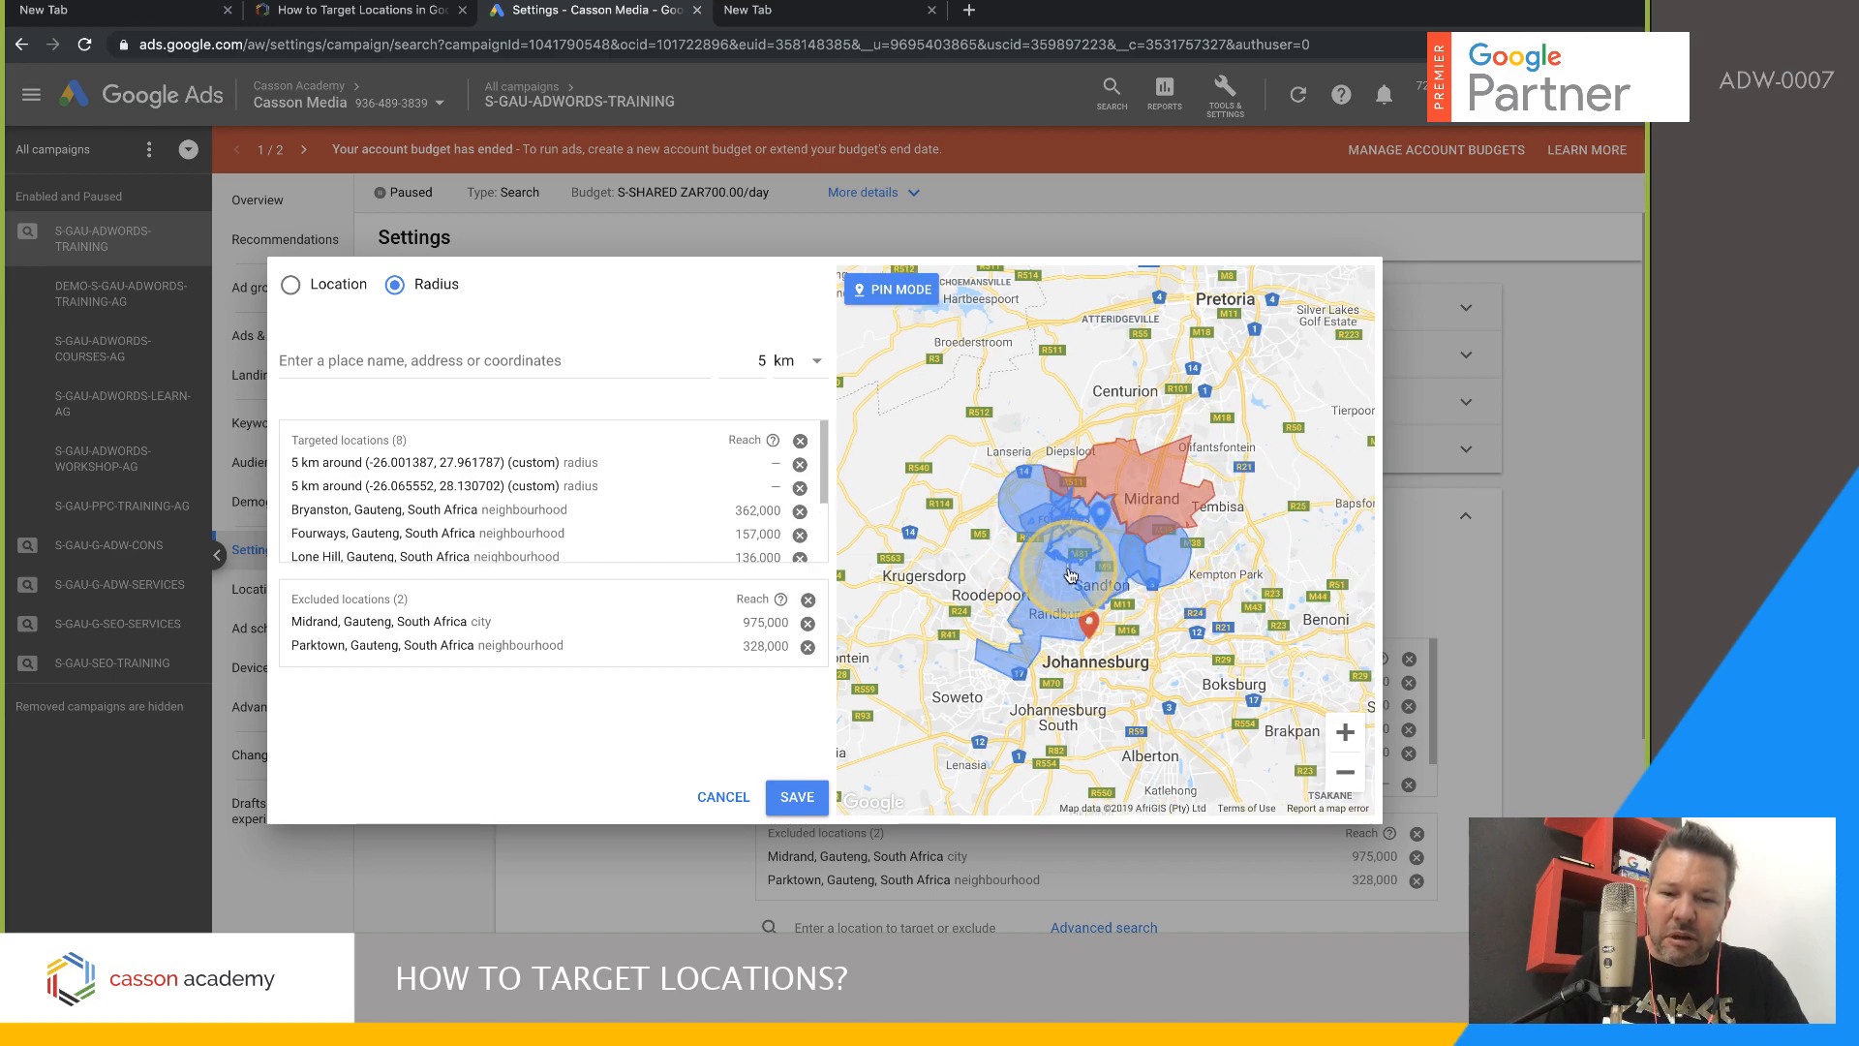
click(1070, 575)
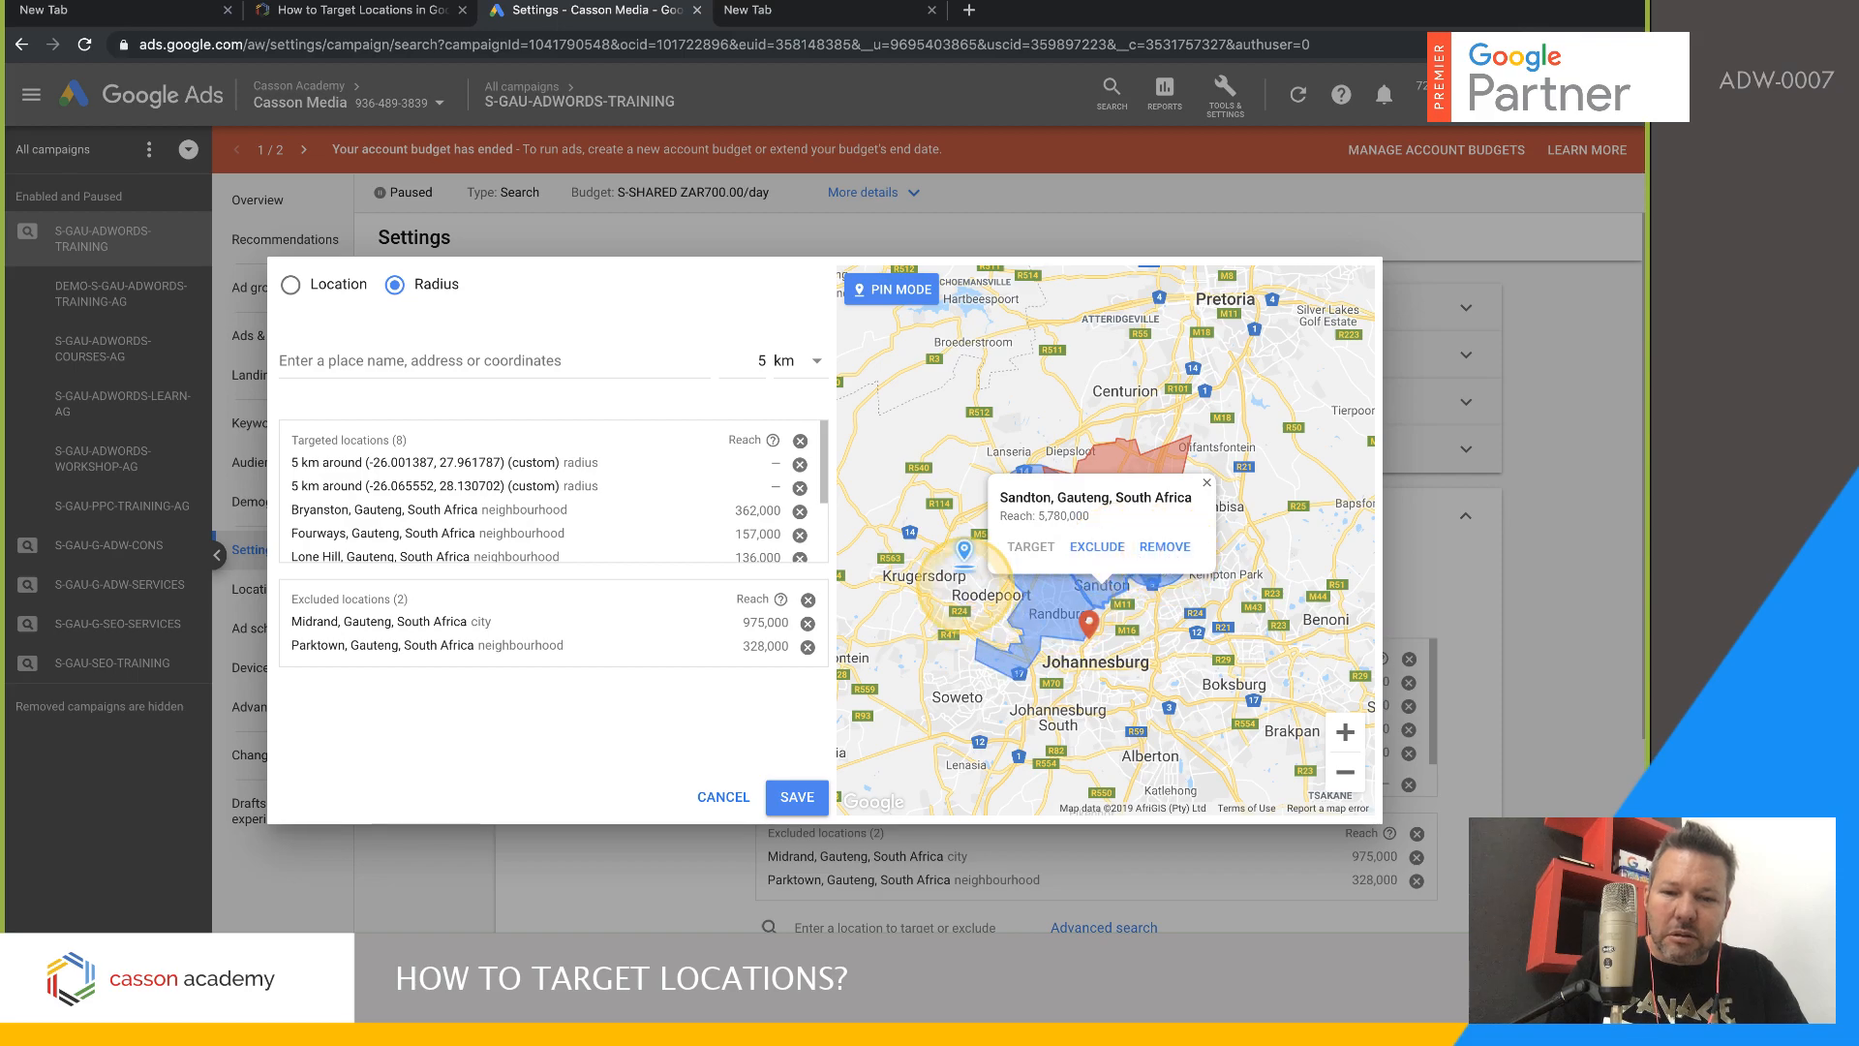
click(954, 539)
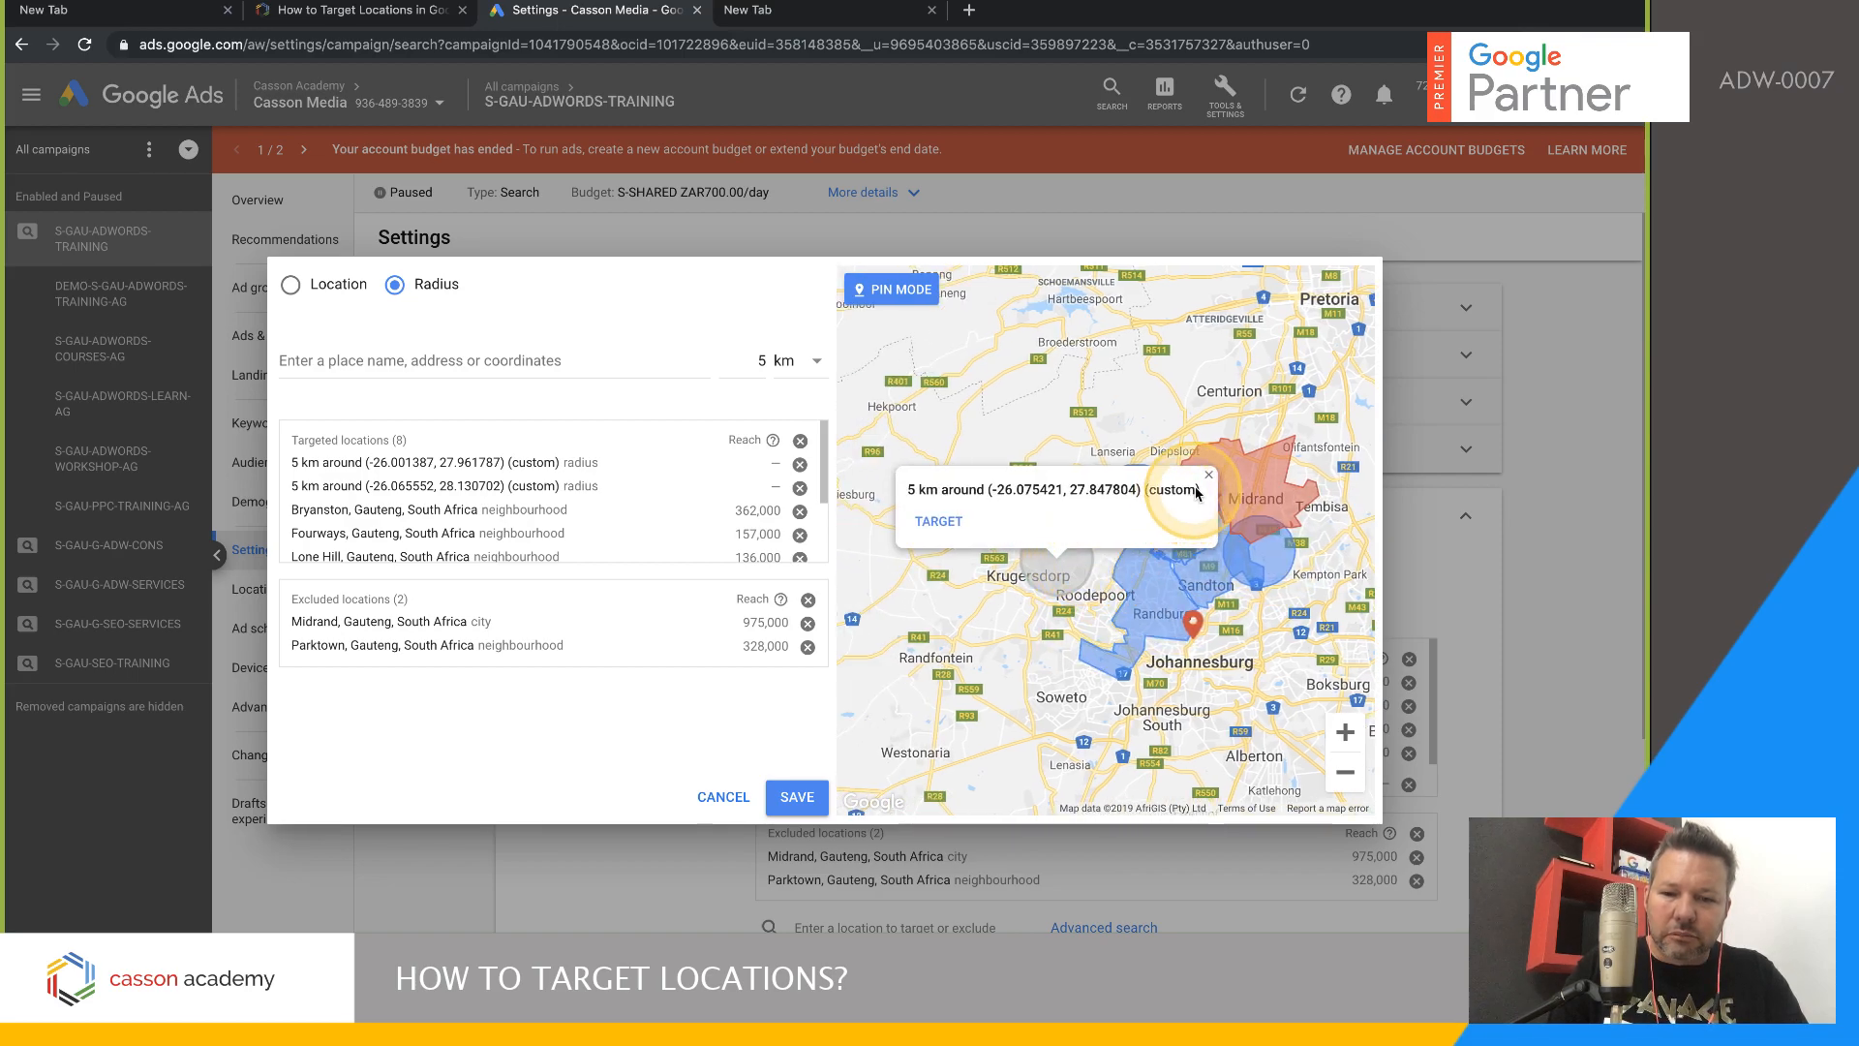
click(1207, 475)
click(1035, 539)
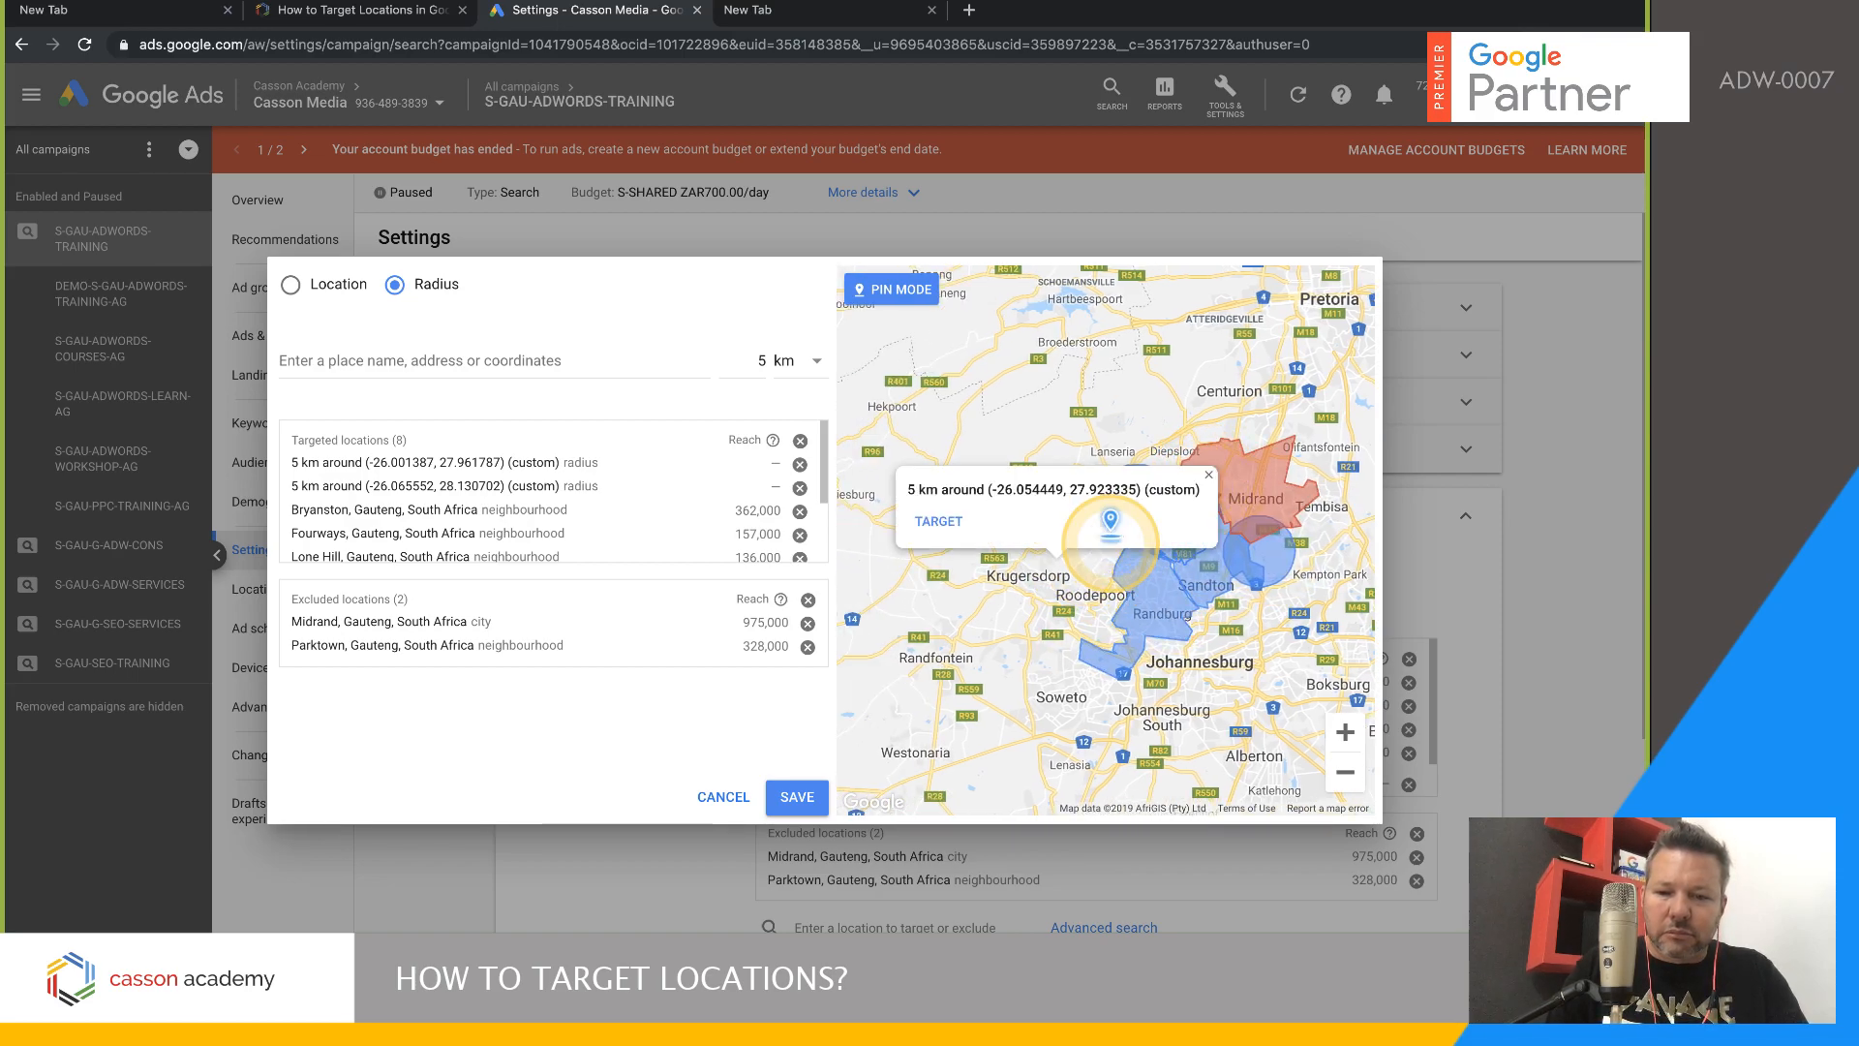
click(993, 505)
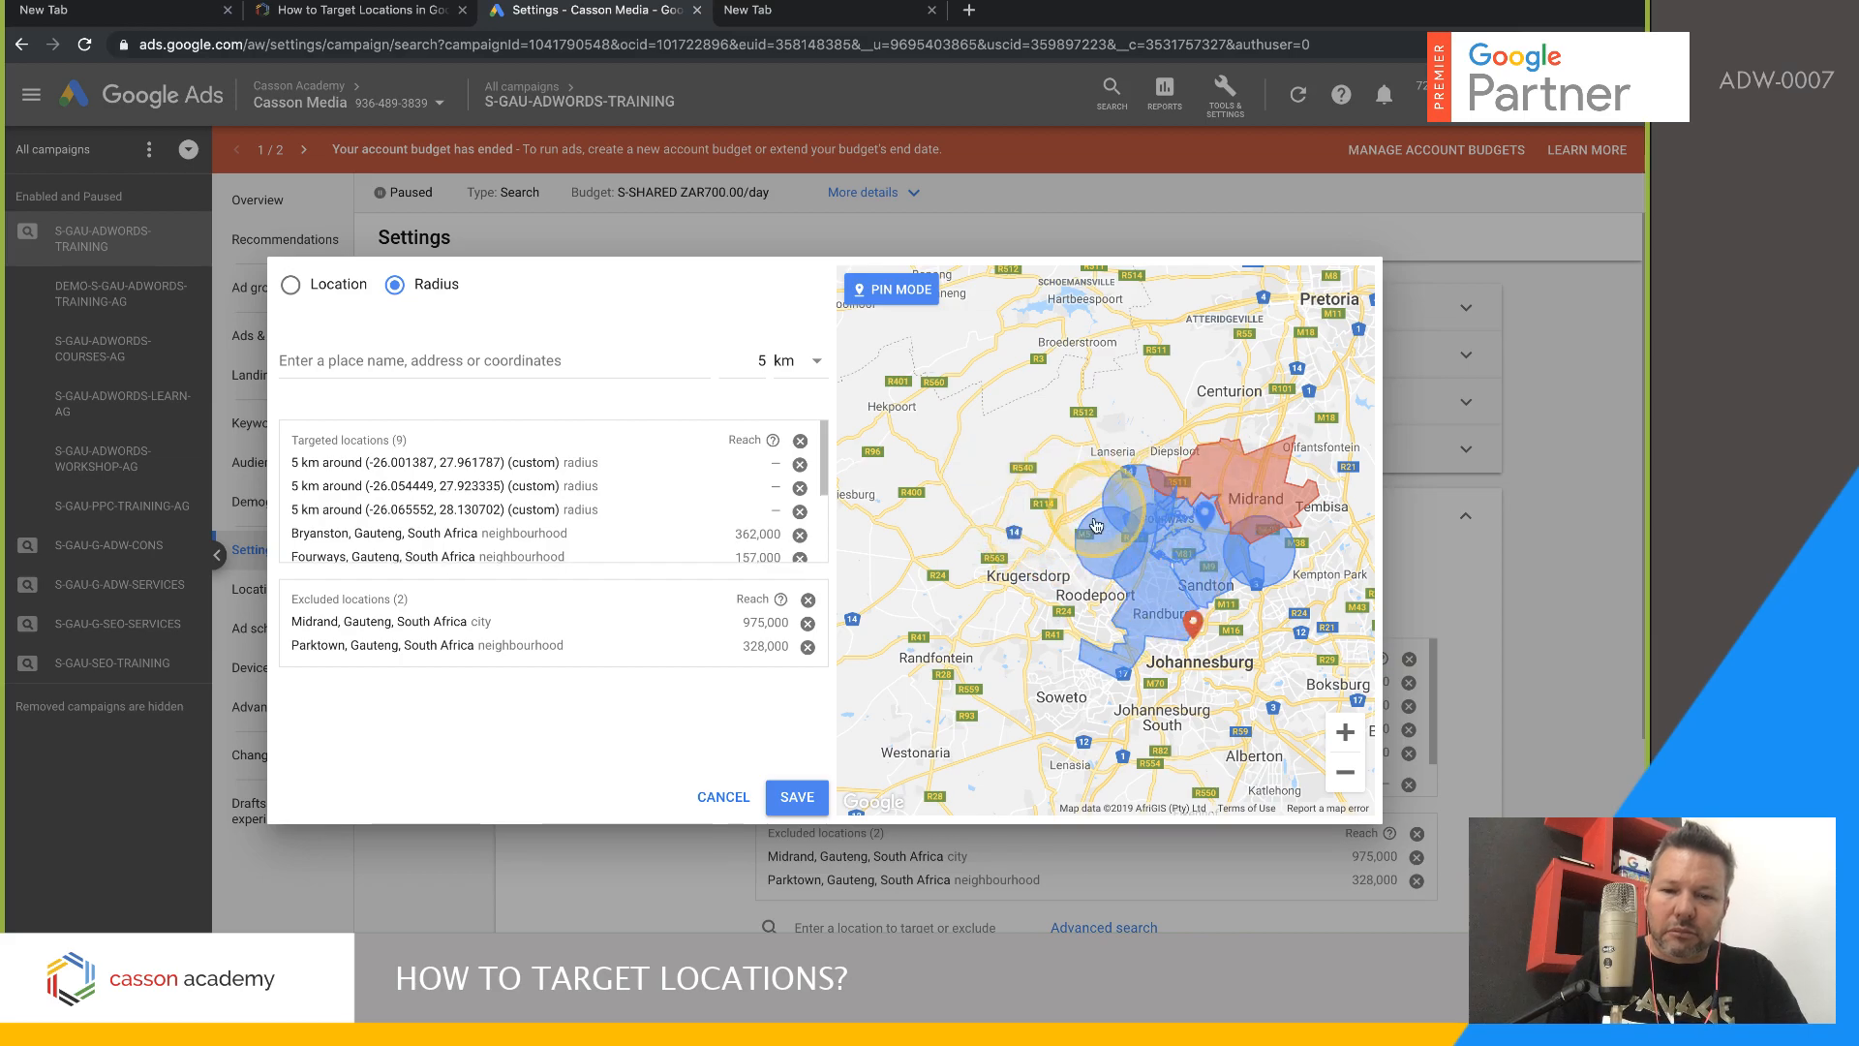
- Target a 5 km radius around the Google My Business locations and save the location selection
click(601, 360)
click(358, 419)
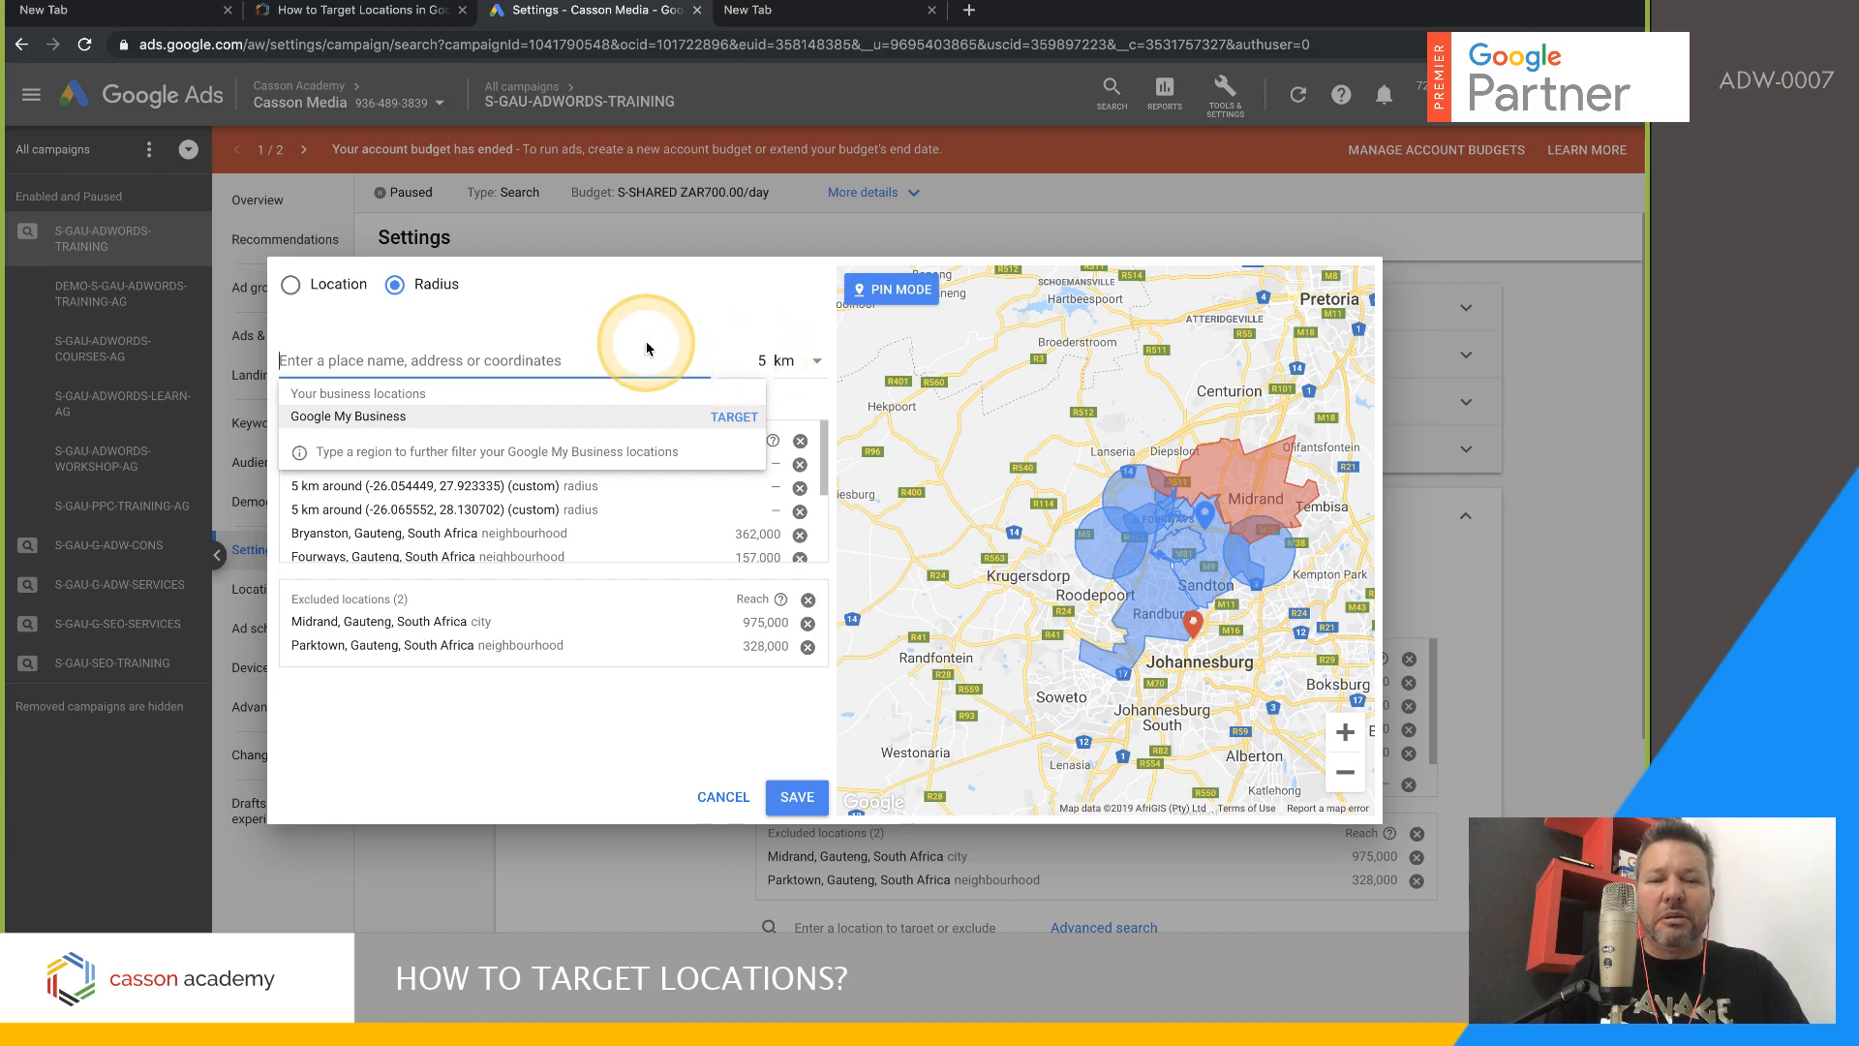
click(587, 414)
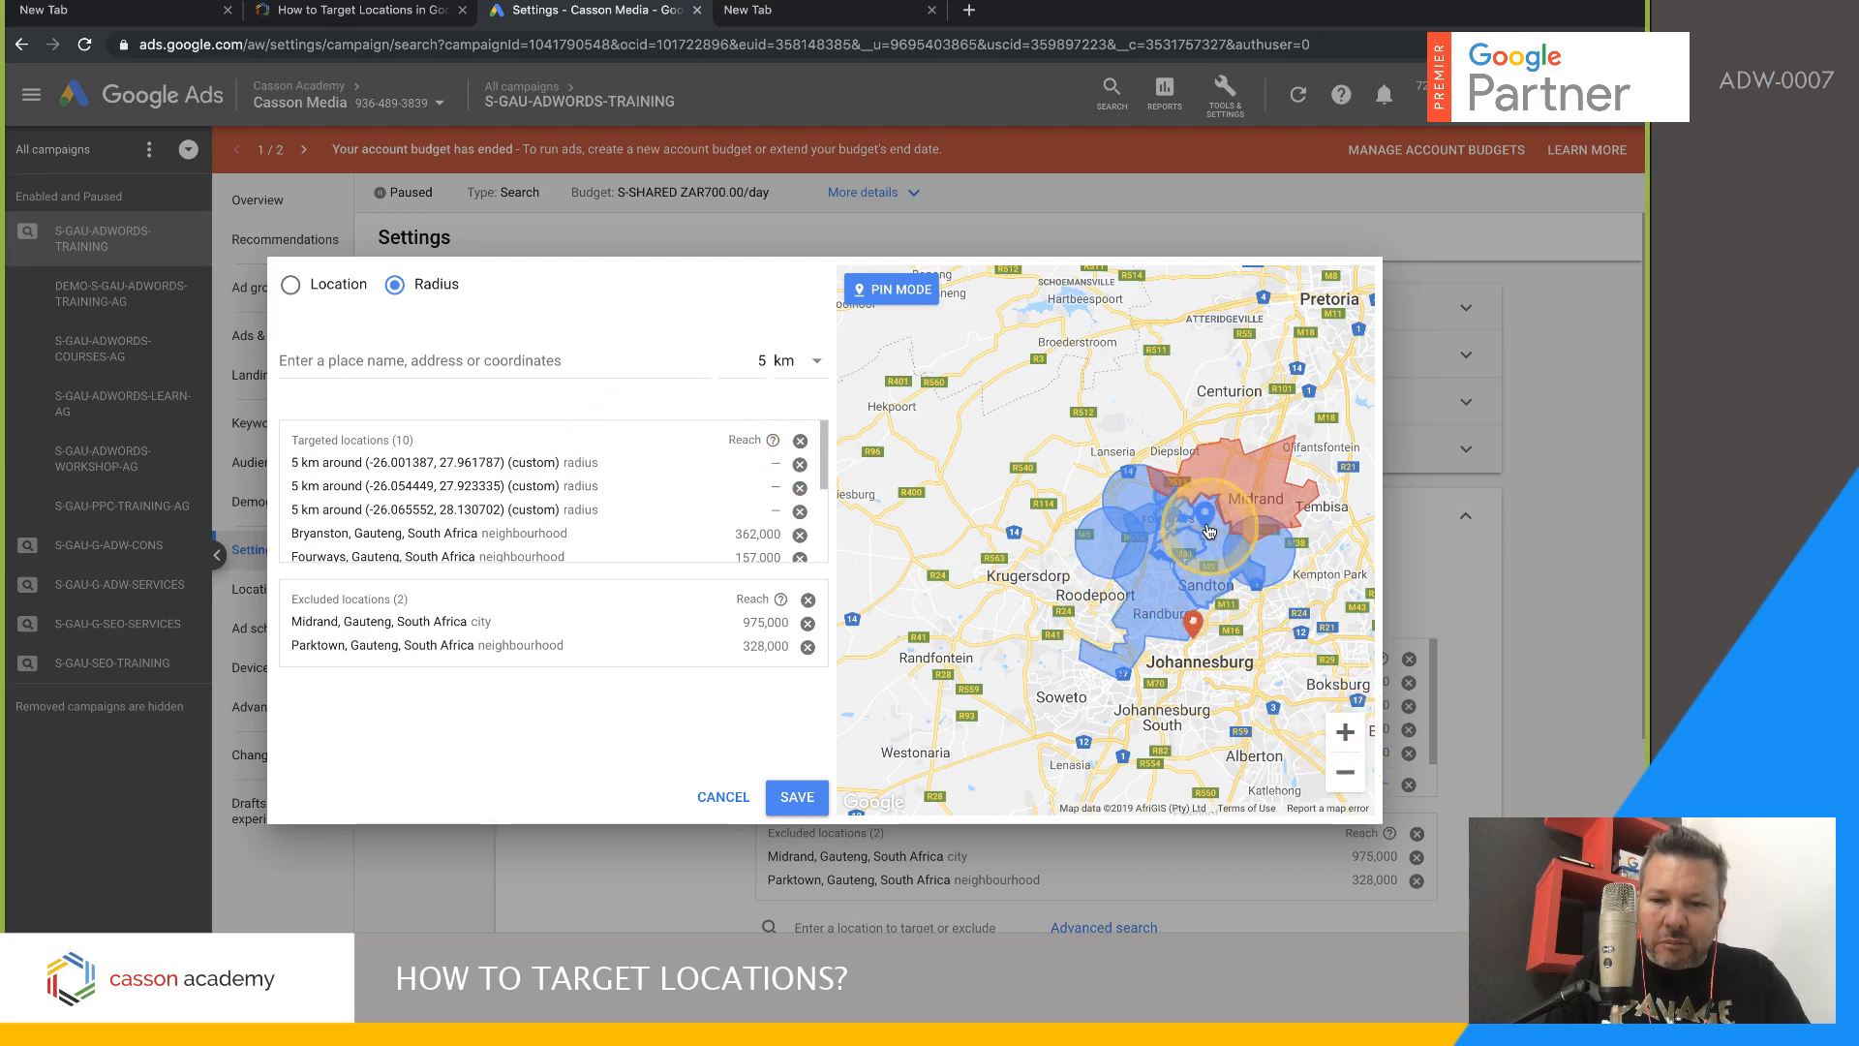
click(813, 796)
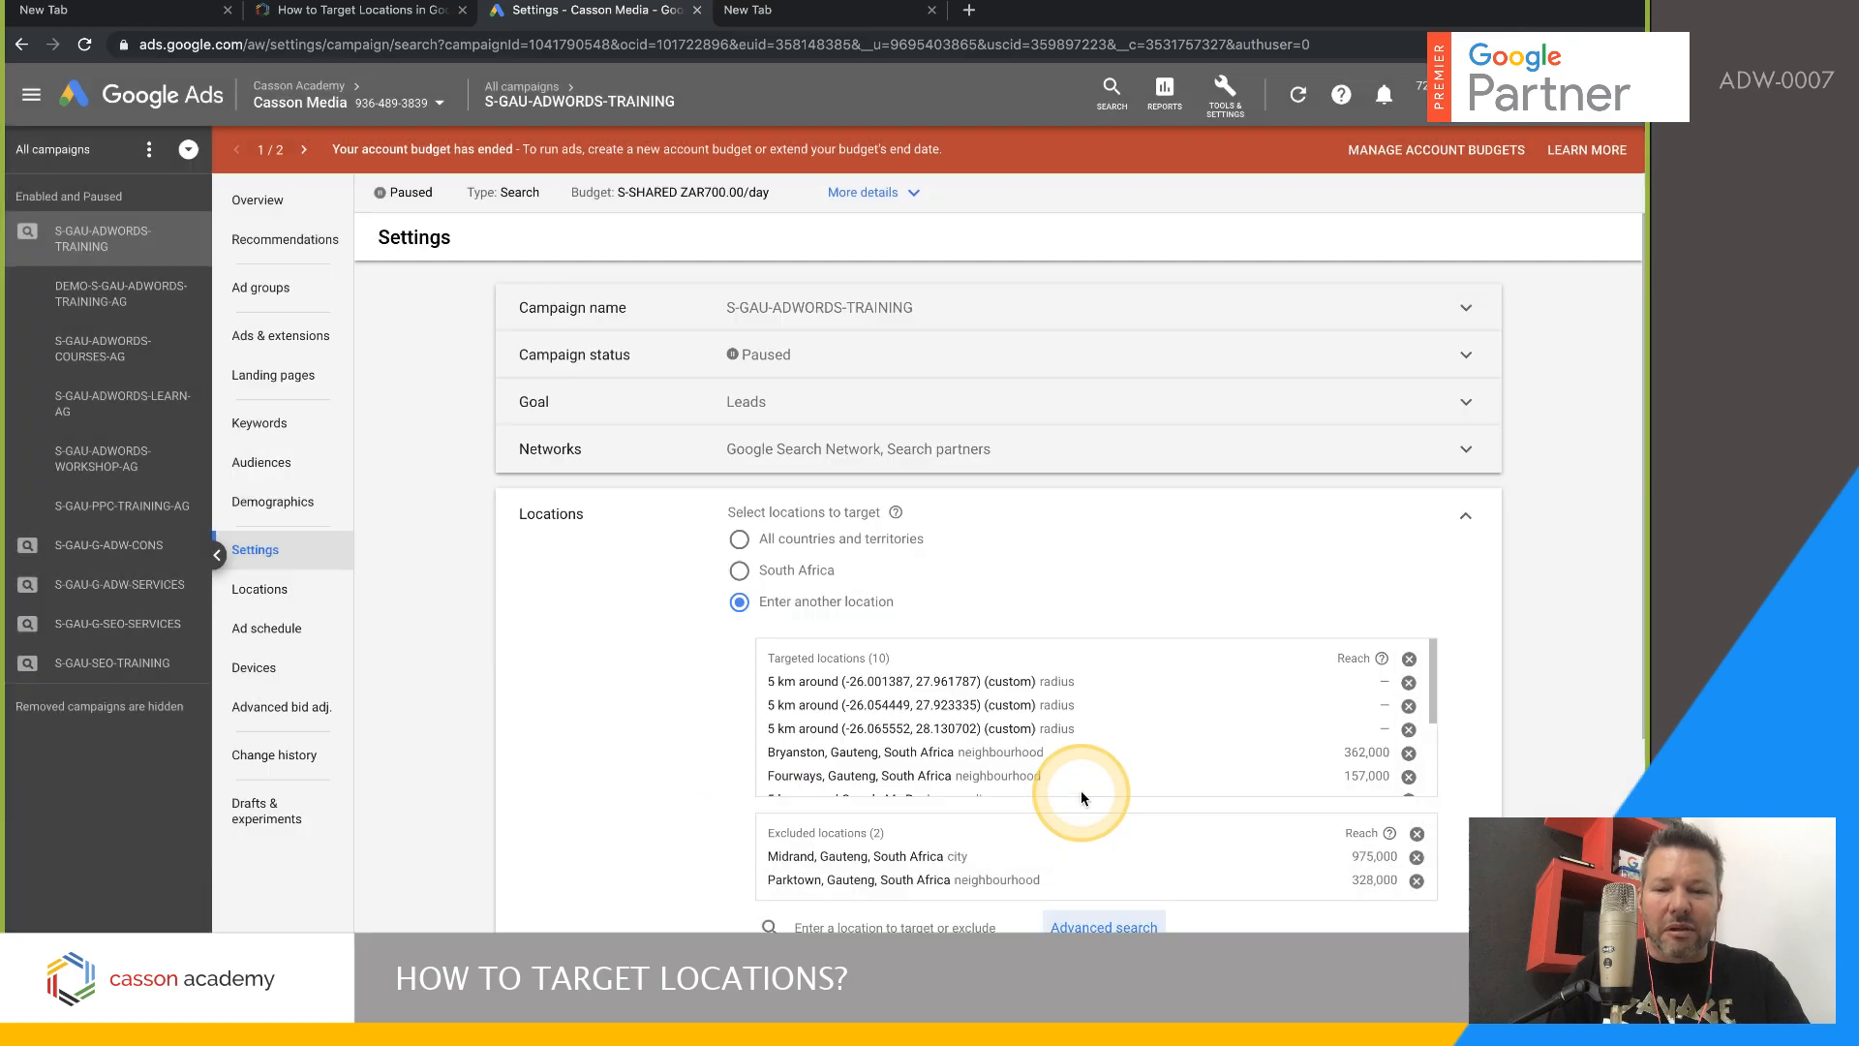
- Reopen the advanced location search and view the business locations available for radius targeting
click(1107, 927)
click(669, 360)
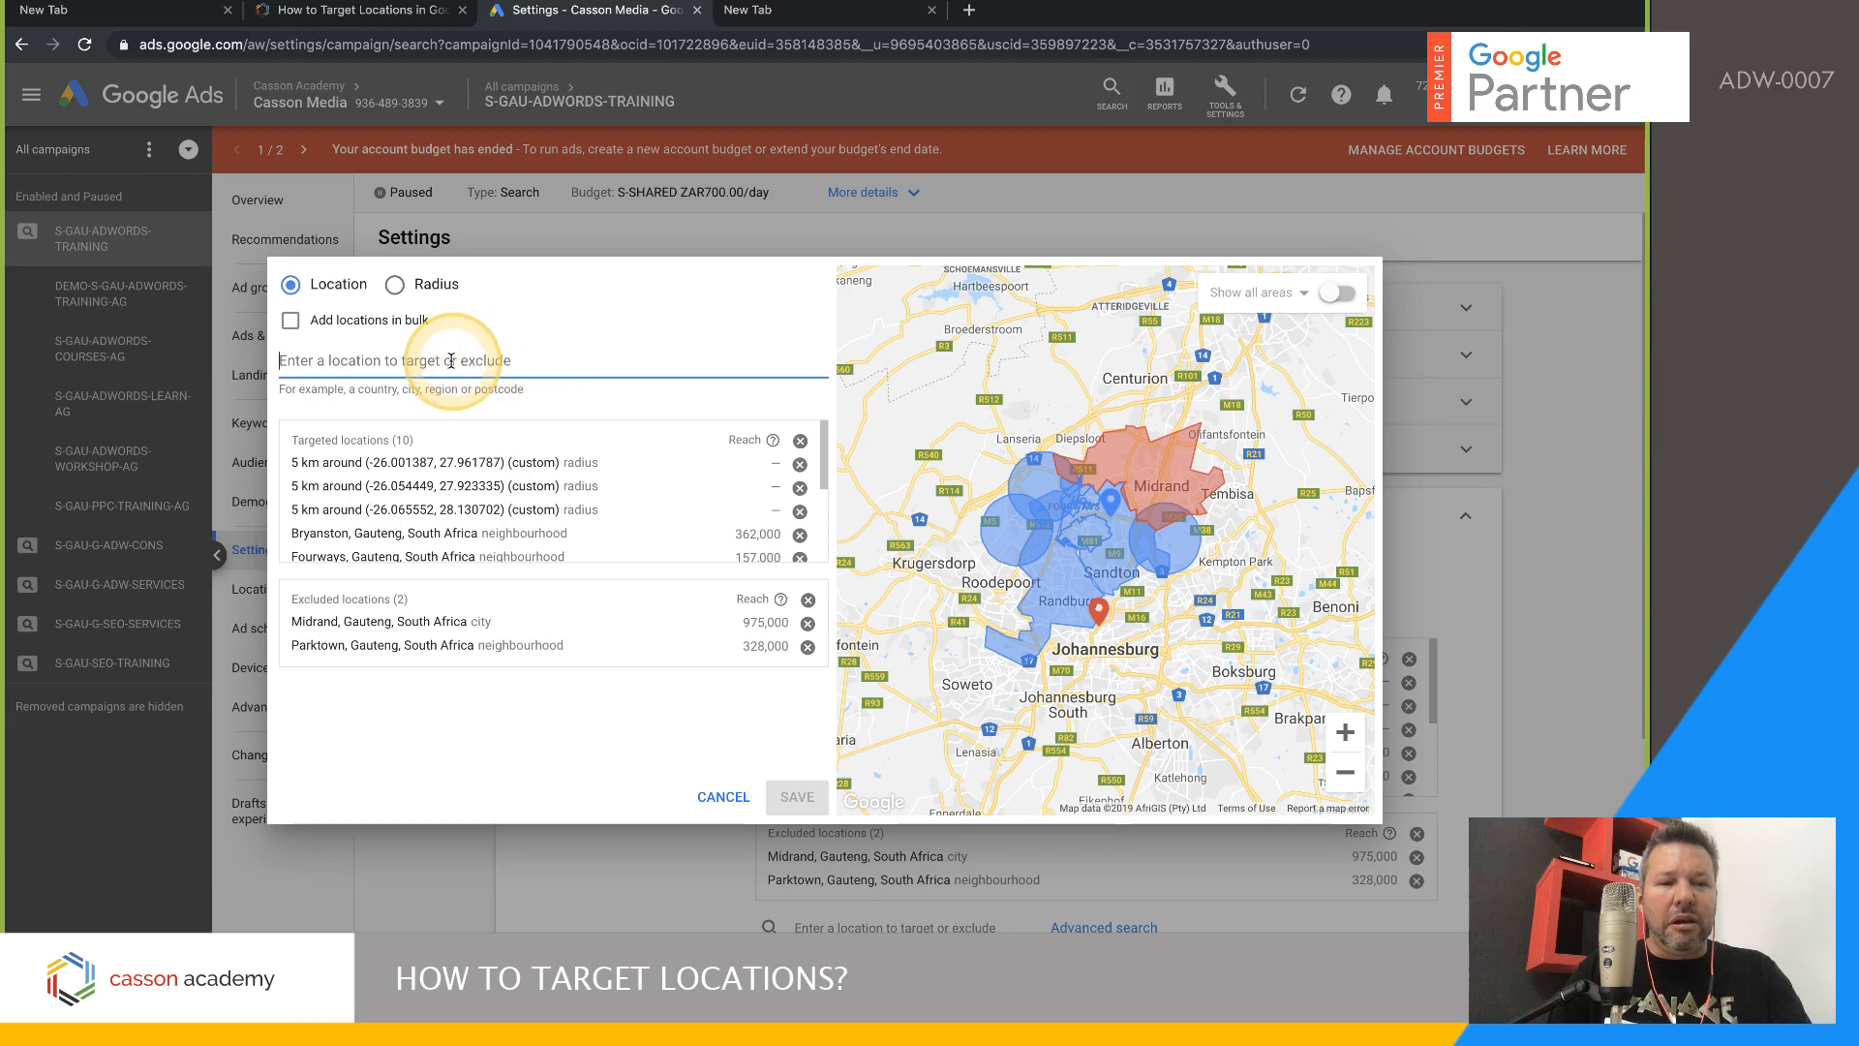
click(394, 284)
click(357, 360)
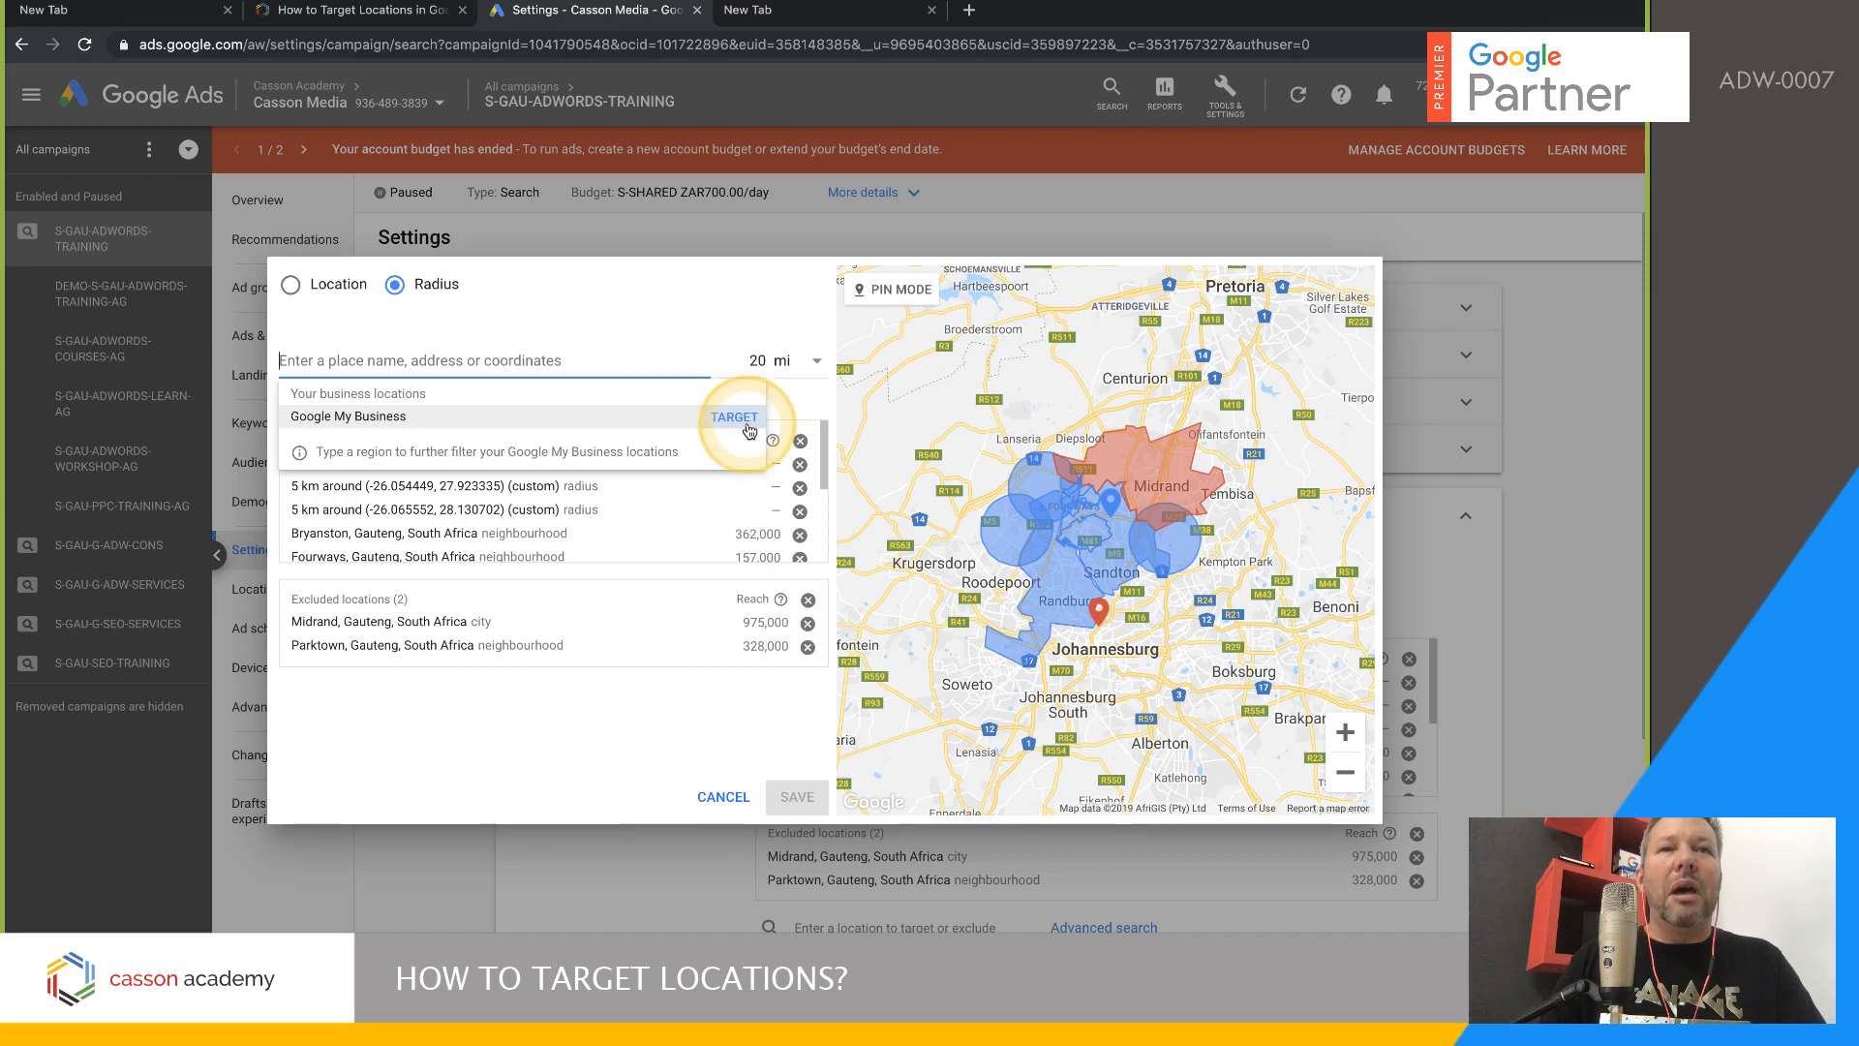
- Target a 20 km radius around the Google My Business locations and save the location selection
click(794, 366)
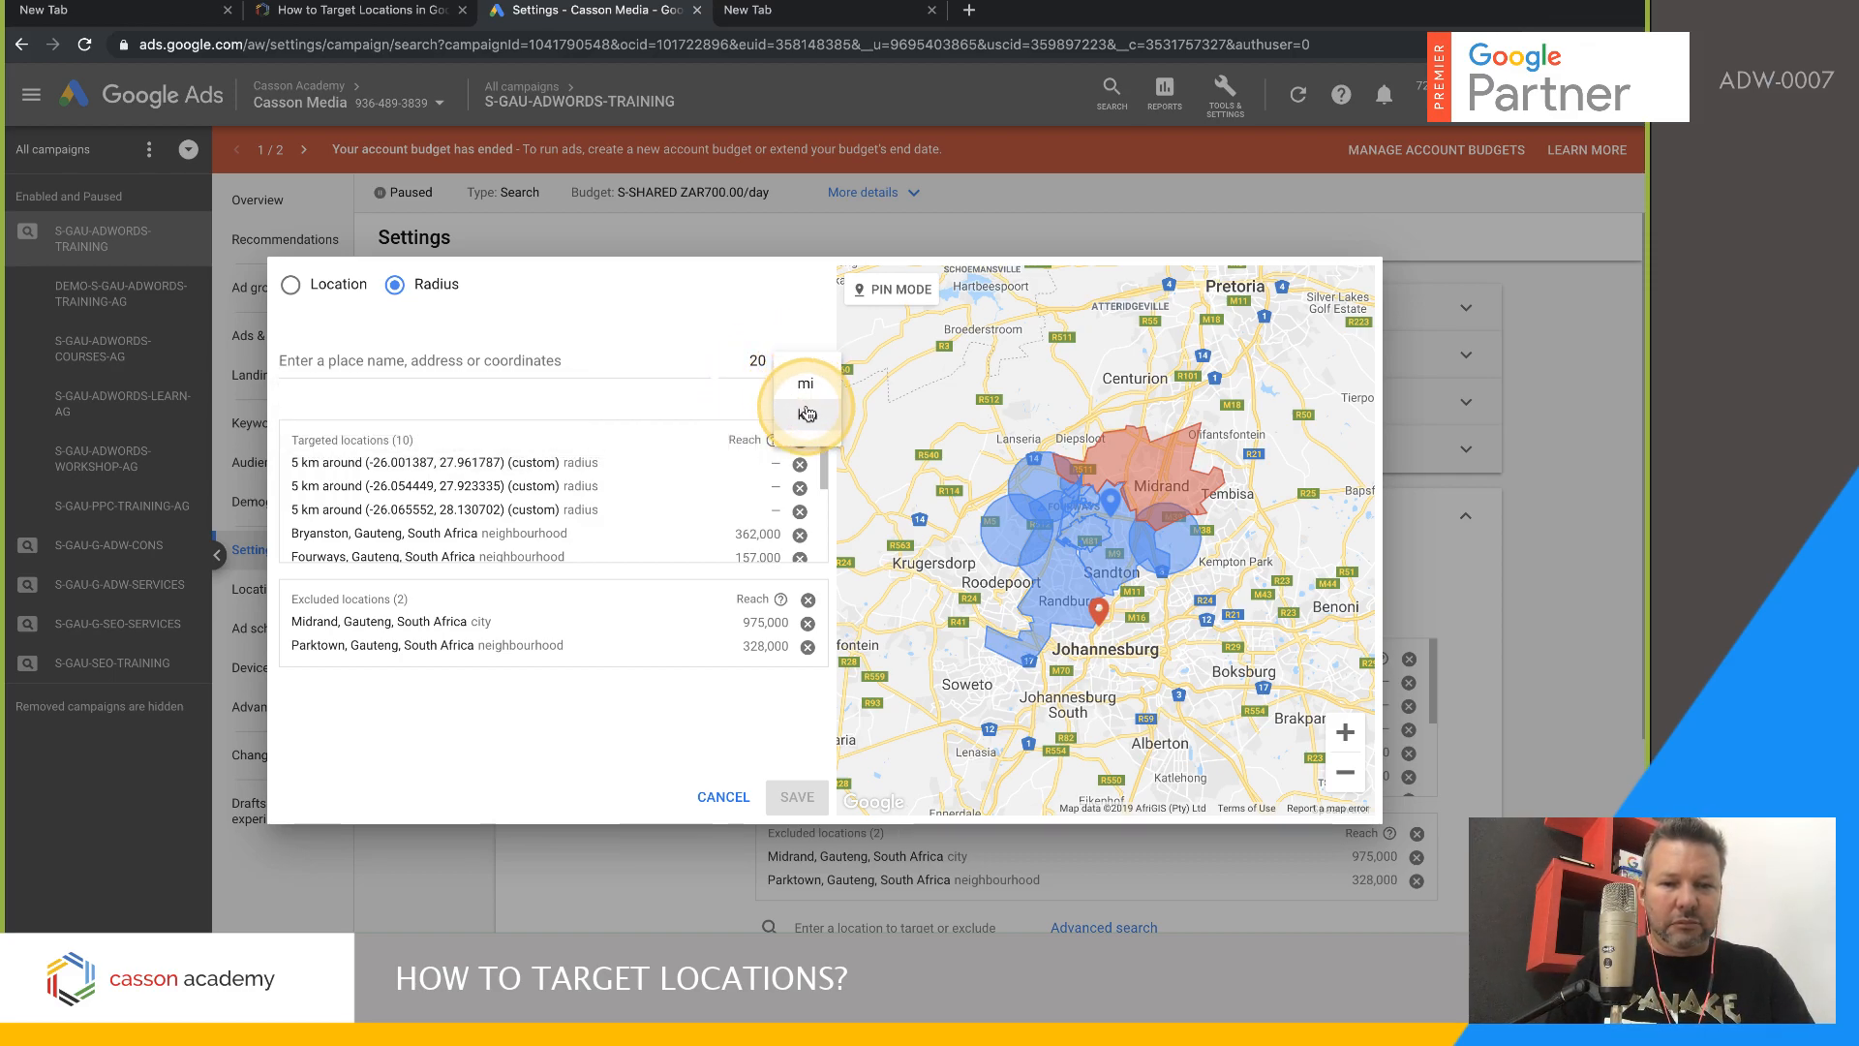
click(786, 431)
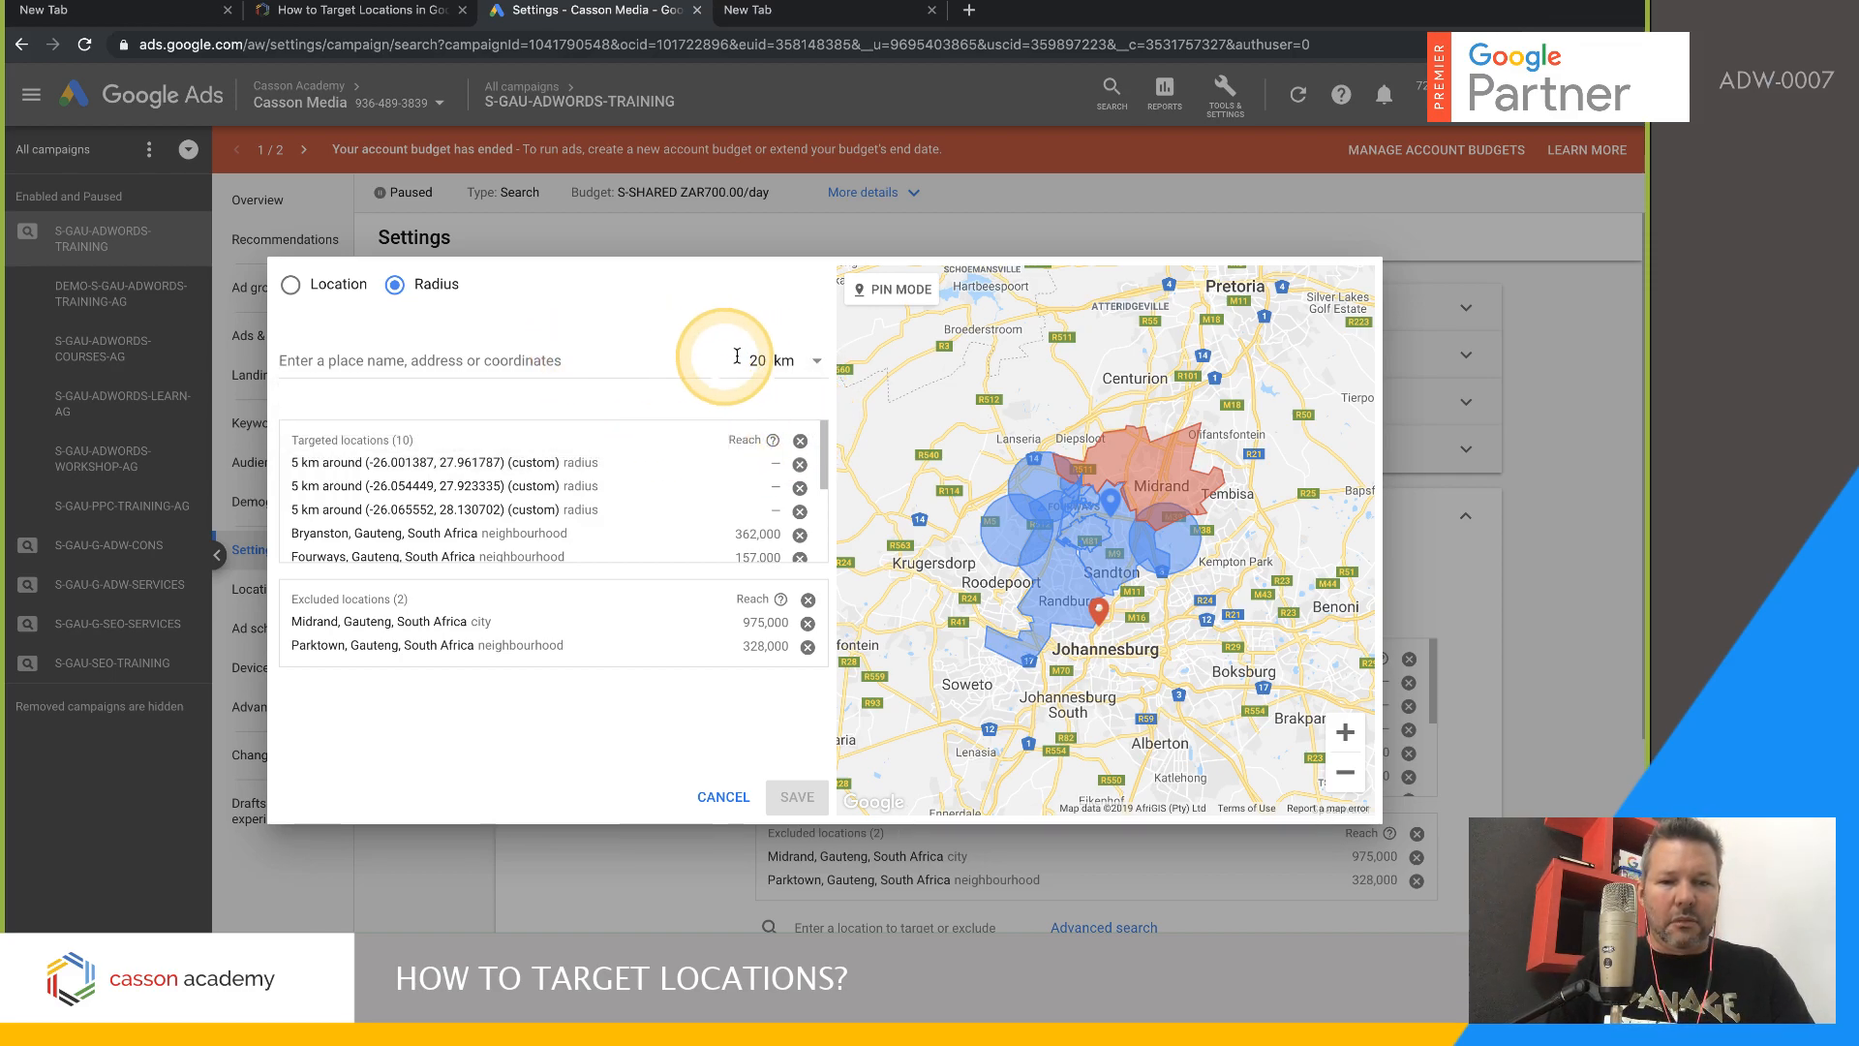
click(539, 361)
click(734, 416)
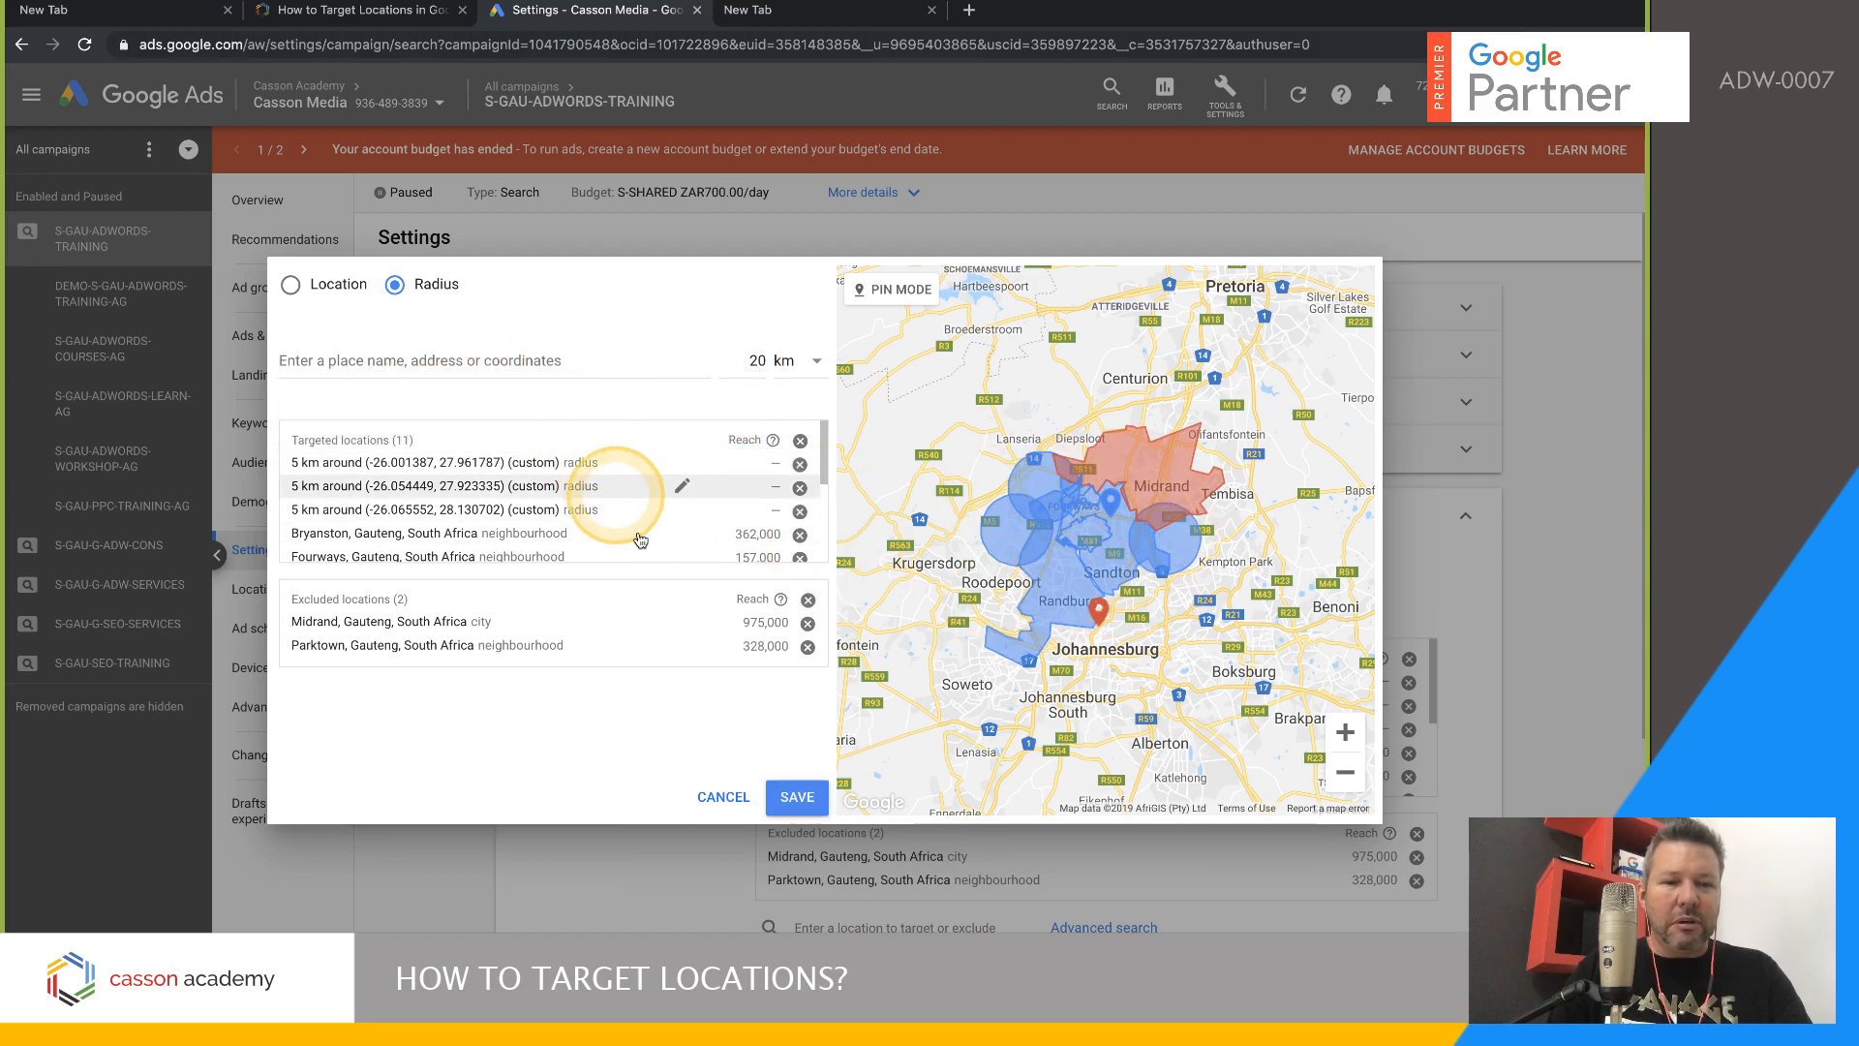
click(815, 800)
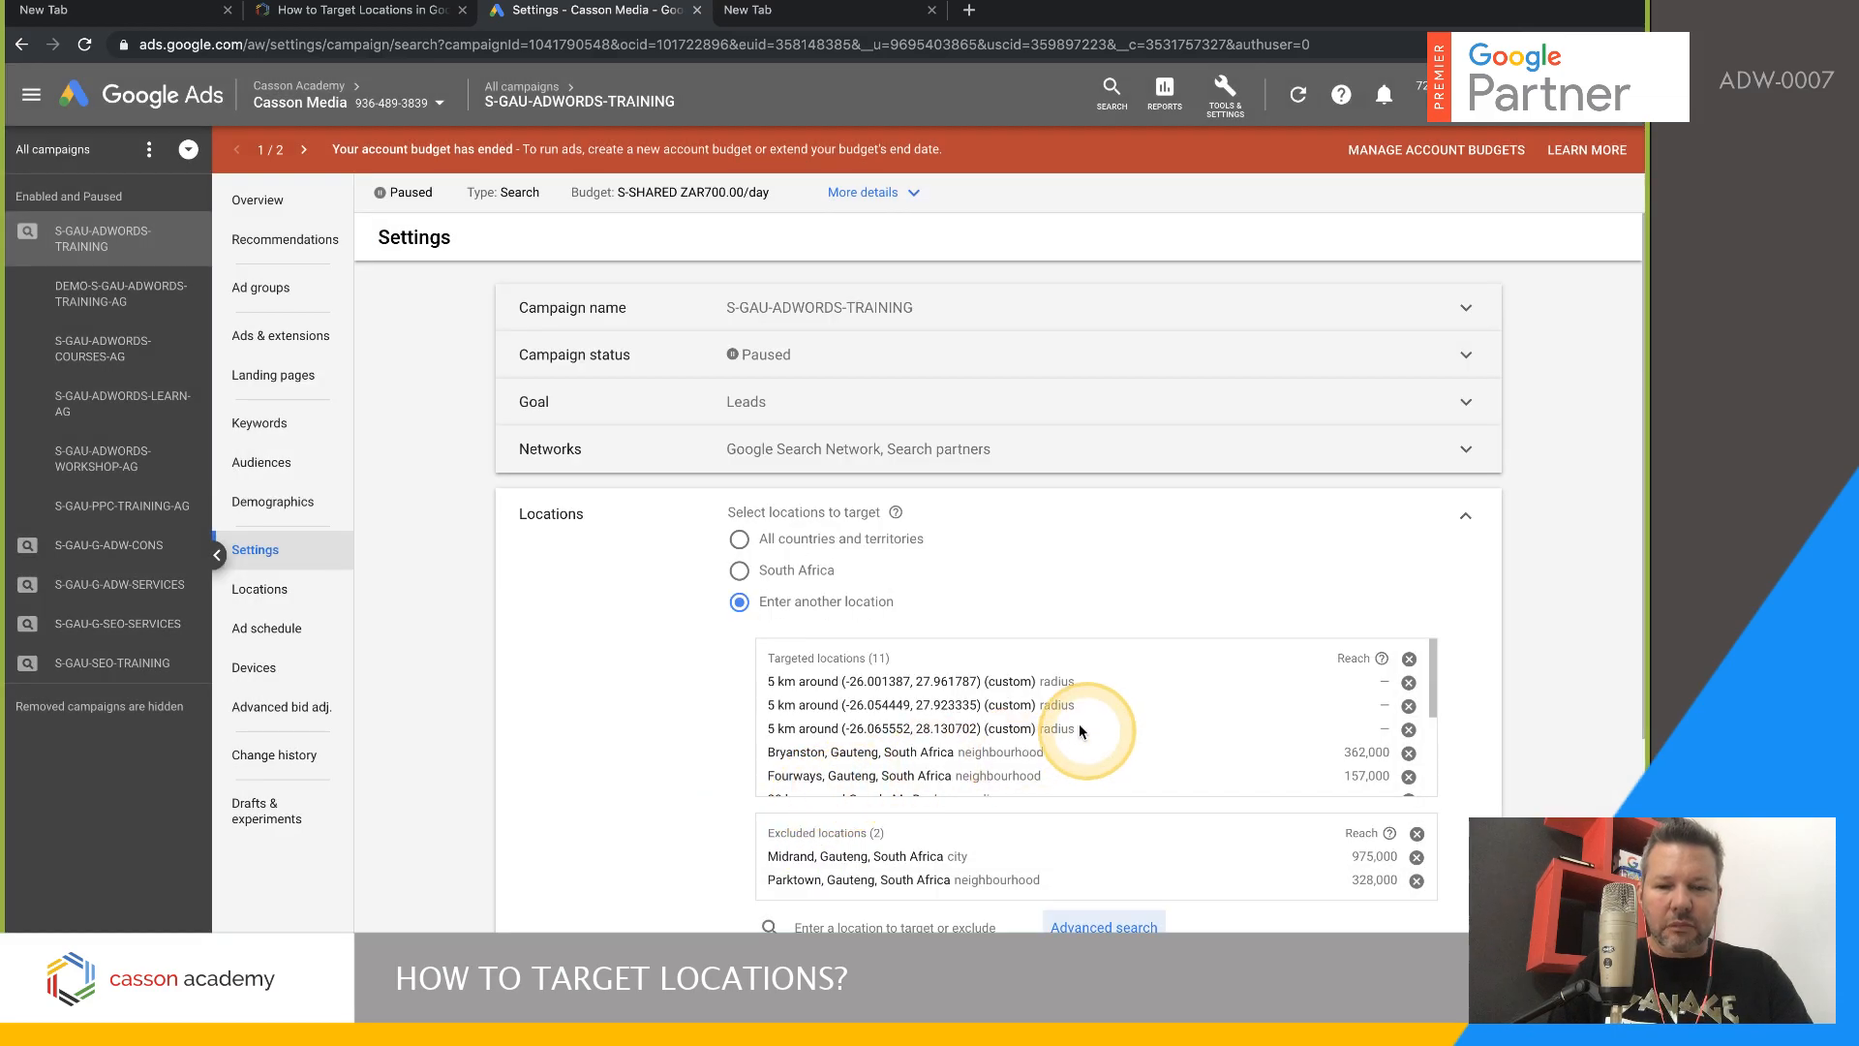
- Reopen the advanced location search in radius mode and target a 20 km radius around O.R. Tambo International Airport (JNB)
scroll(1123, 484, down, 3)
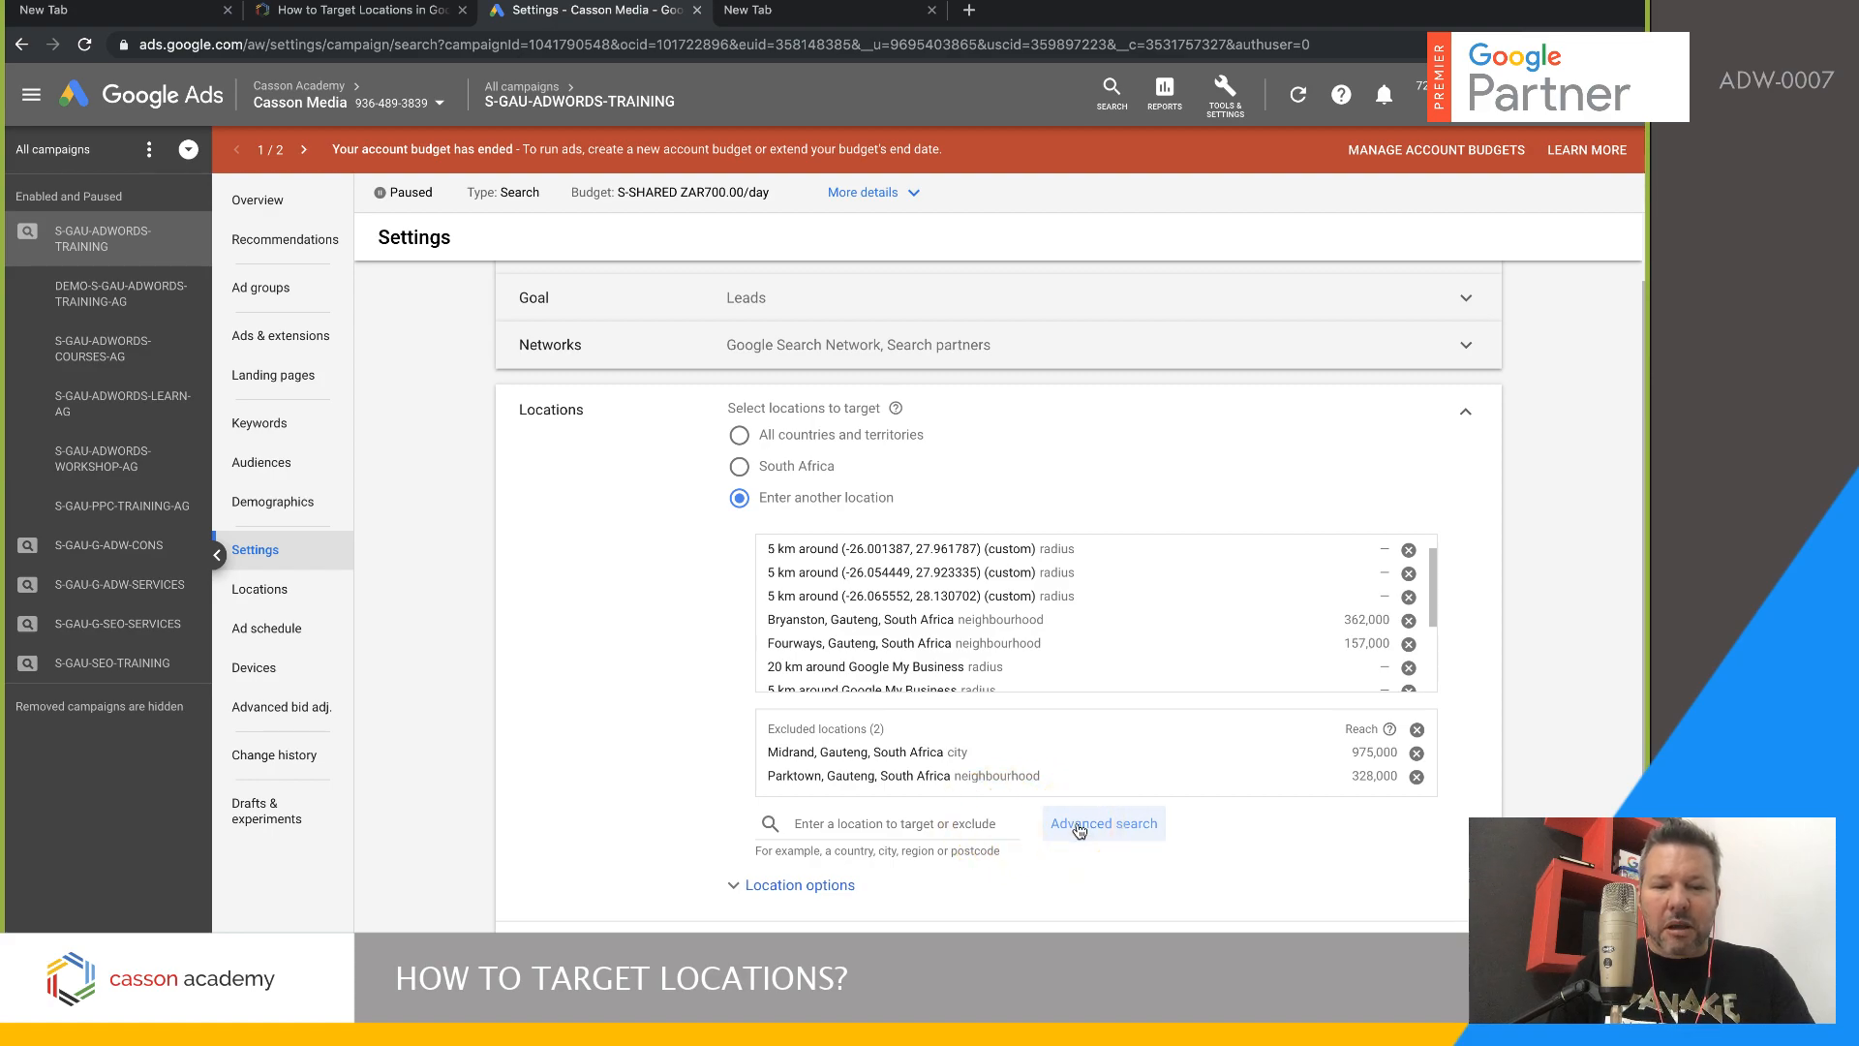
click(1113, 830)
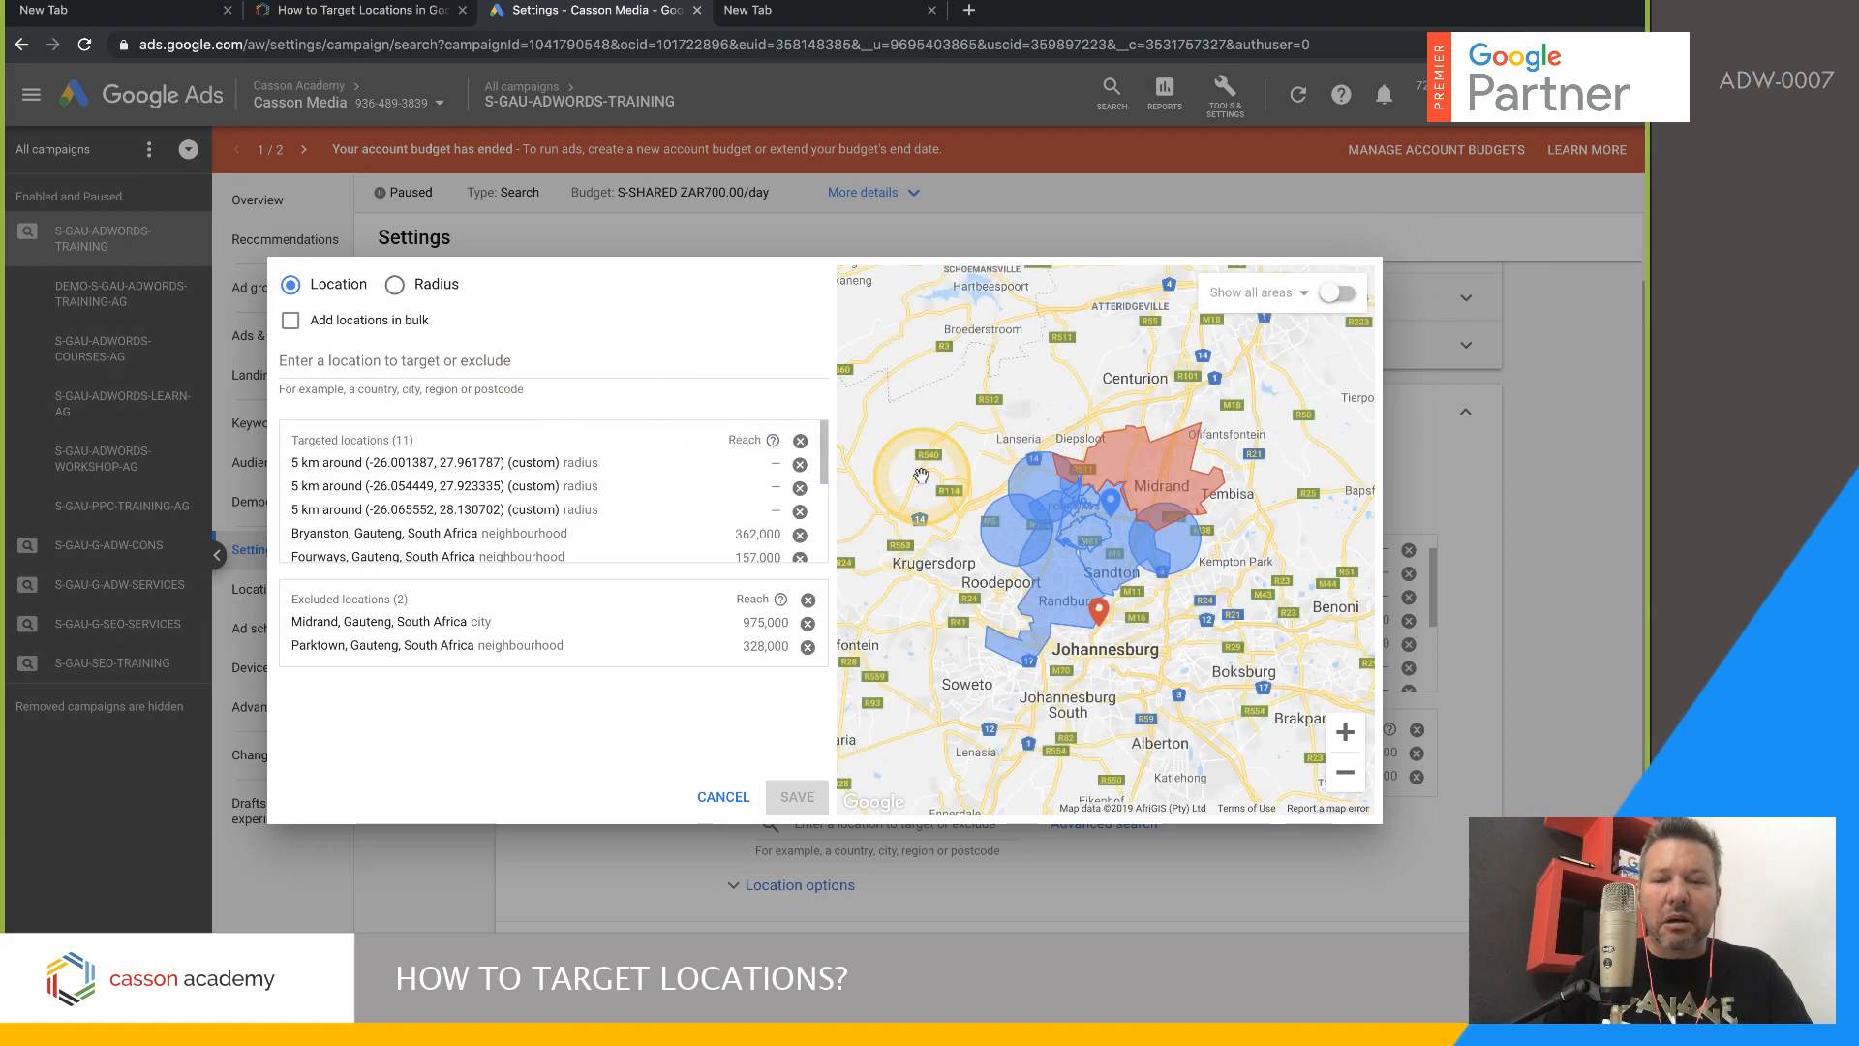
drag(1162, 680, 1062, 549)
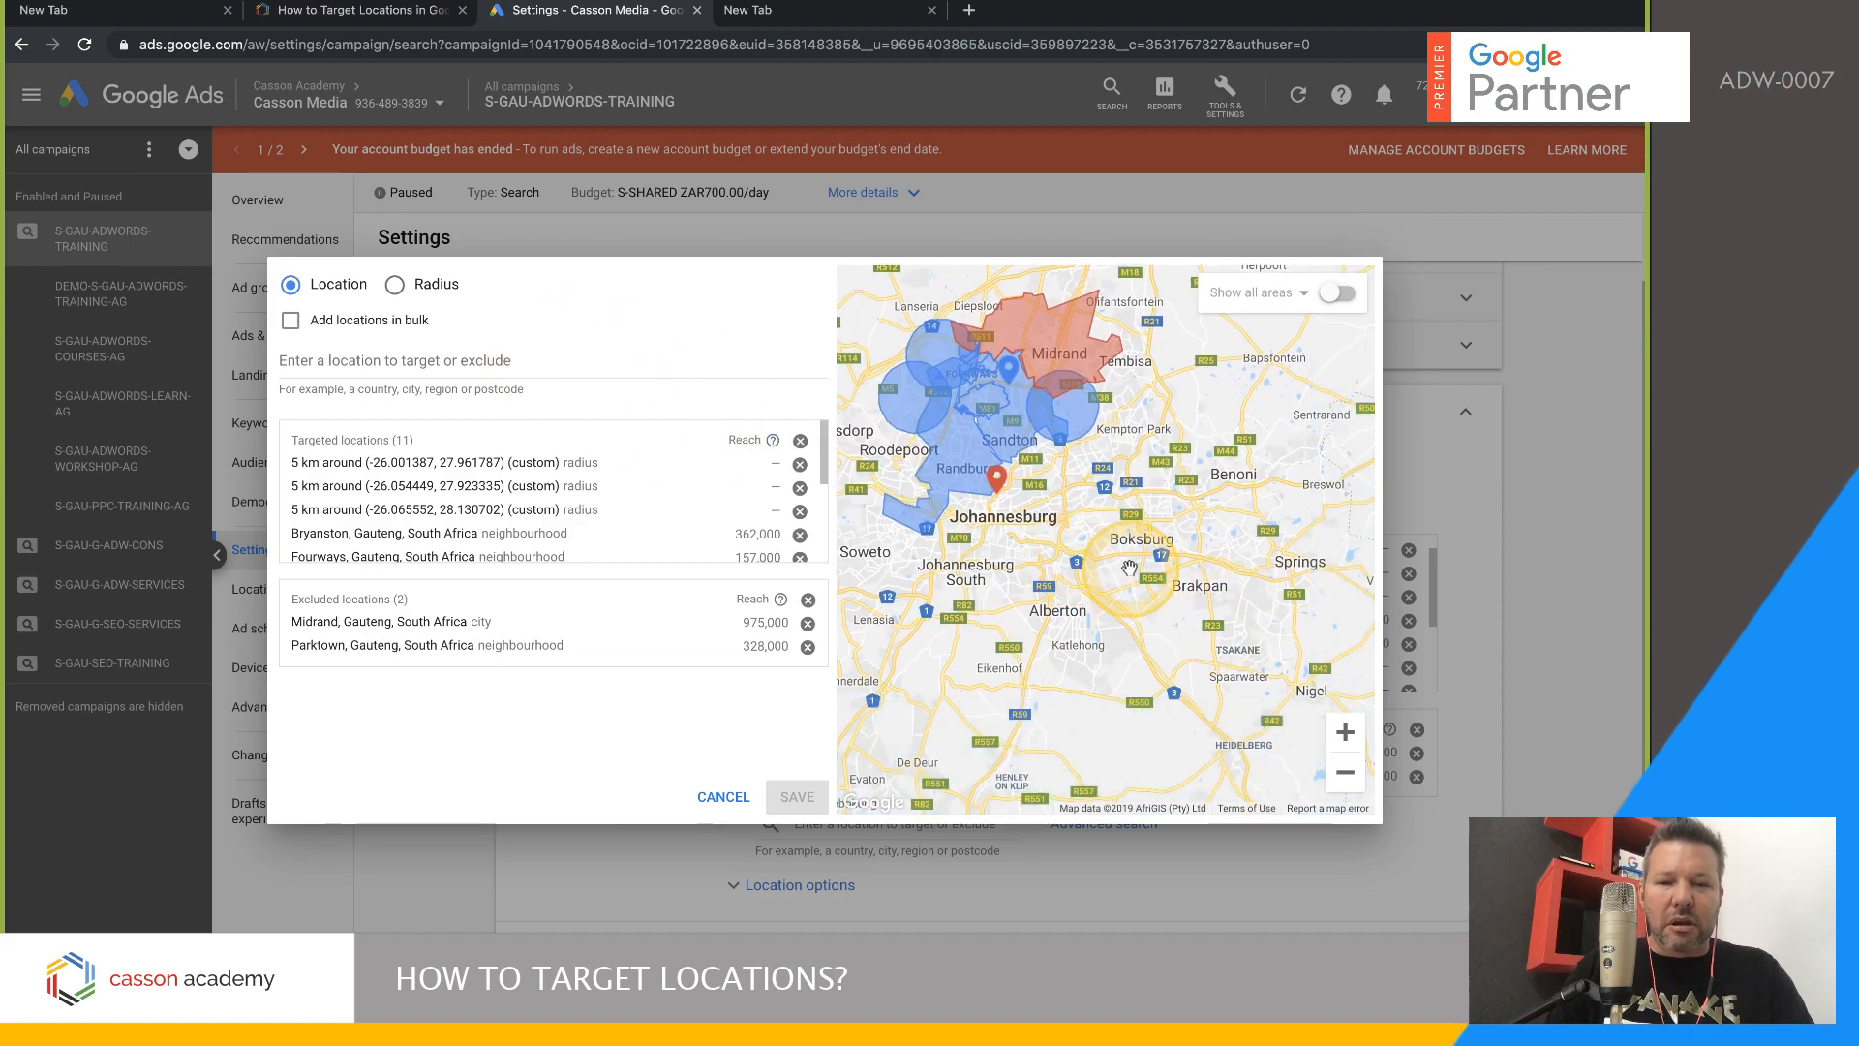
click(395, 288)
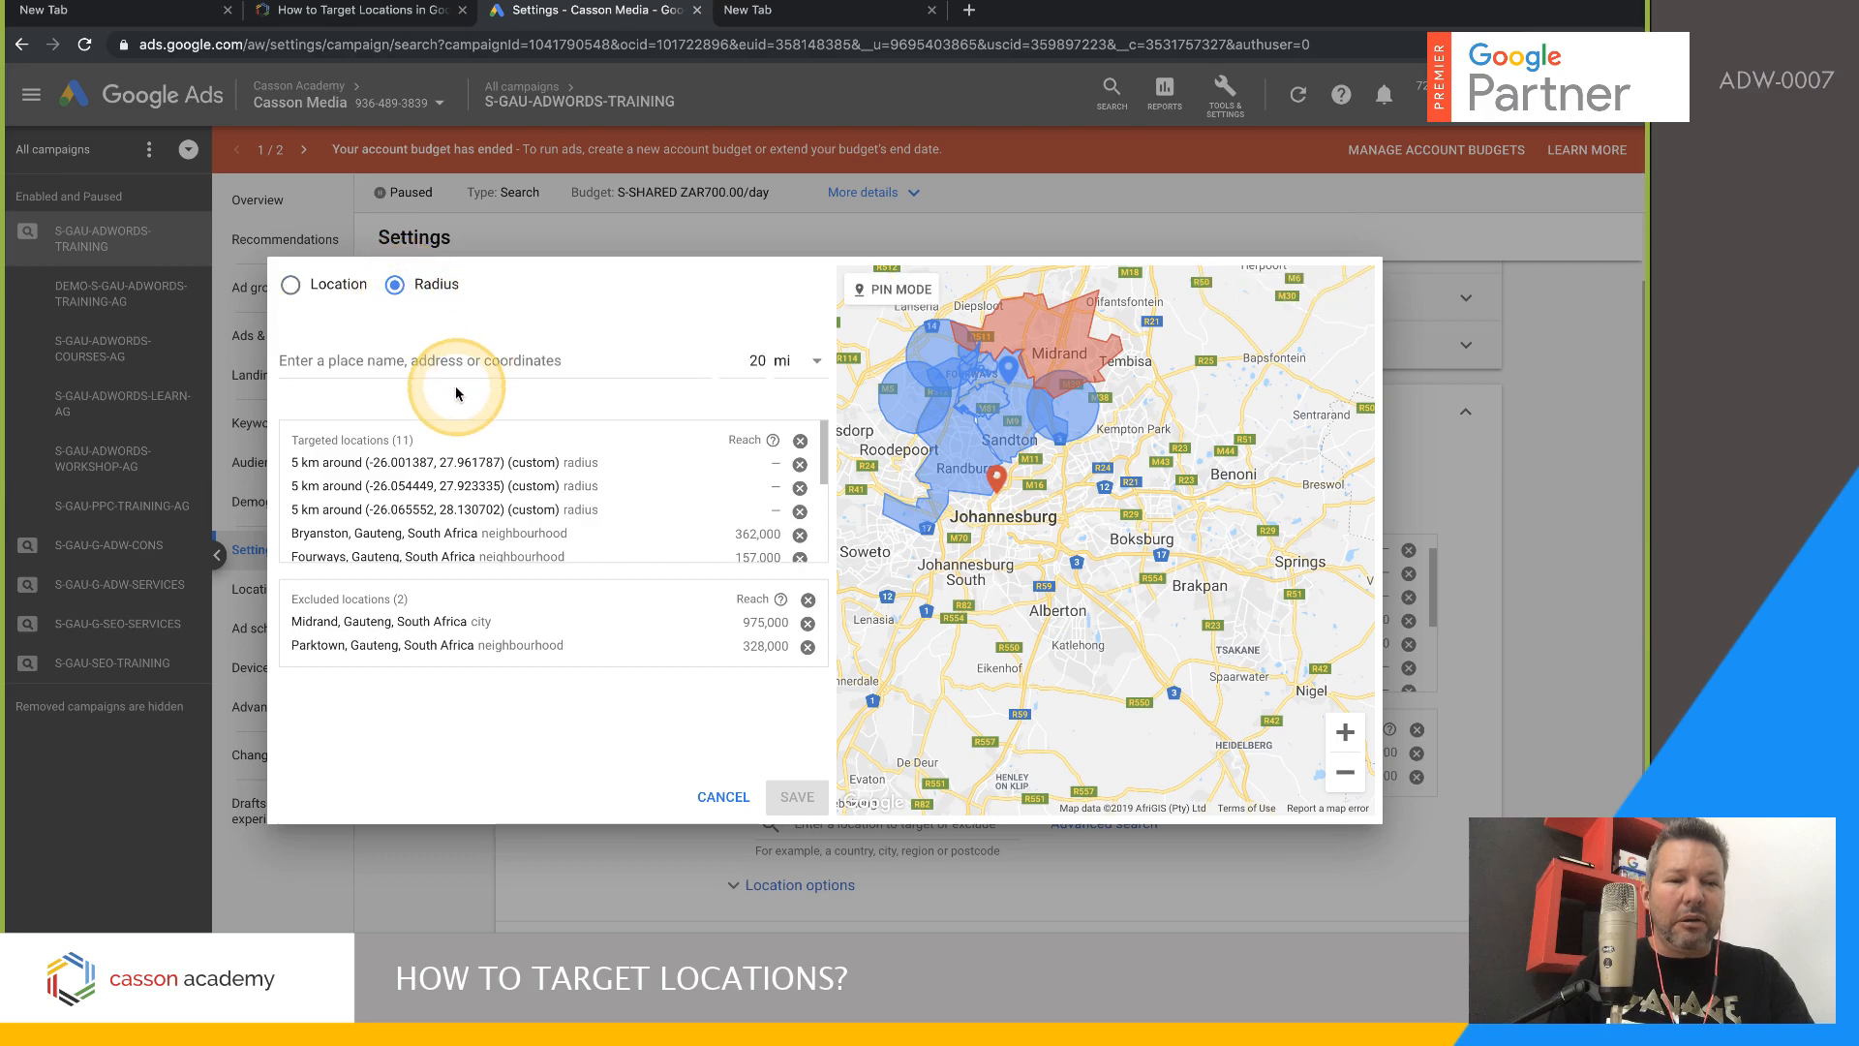
click(456, 358)
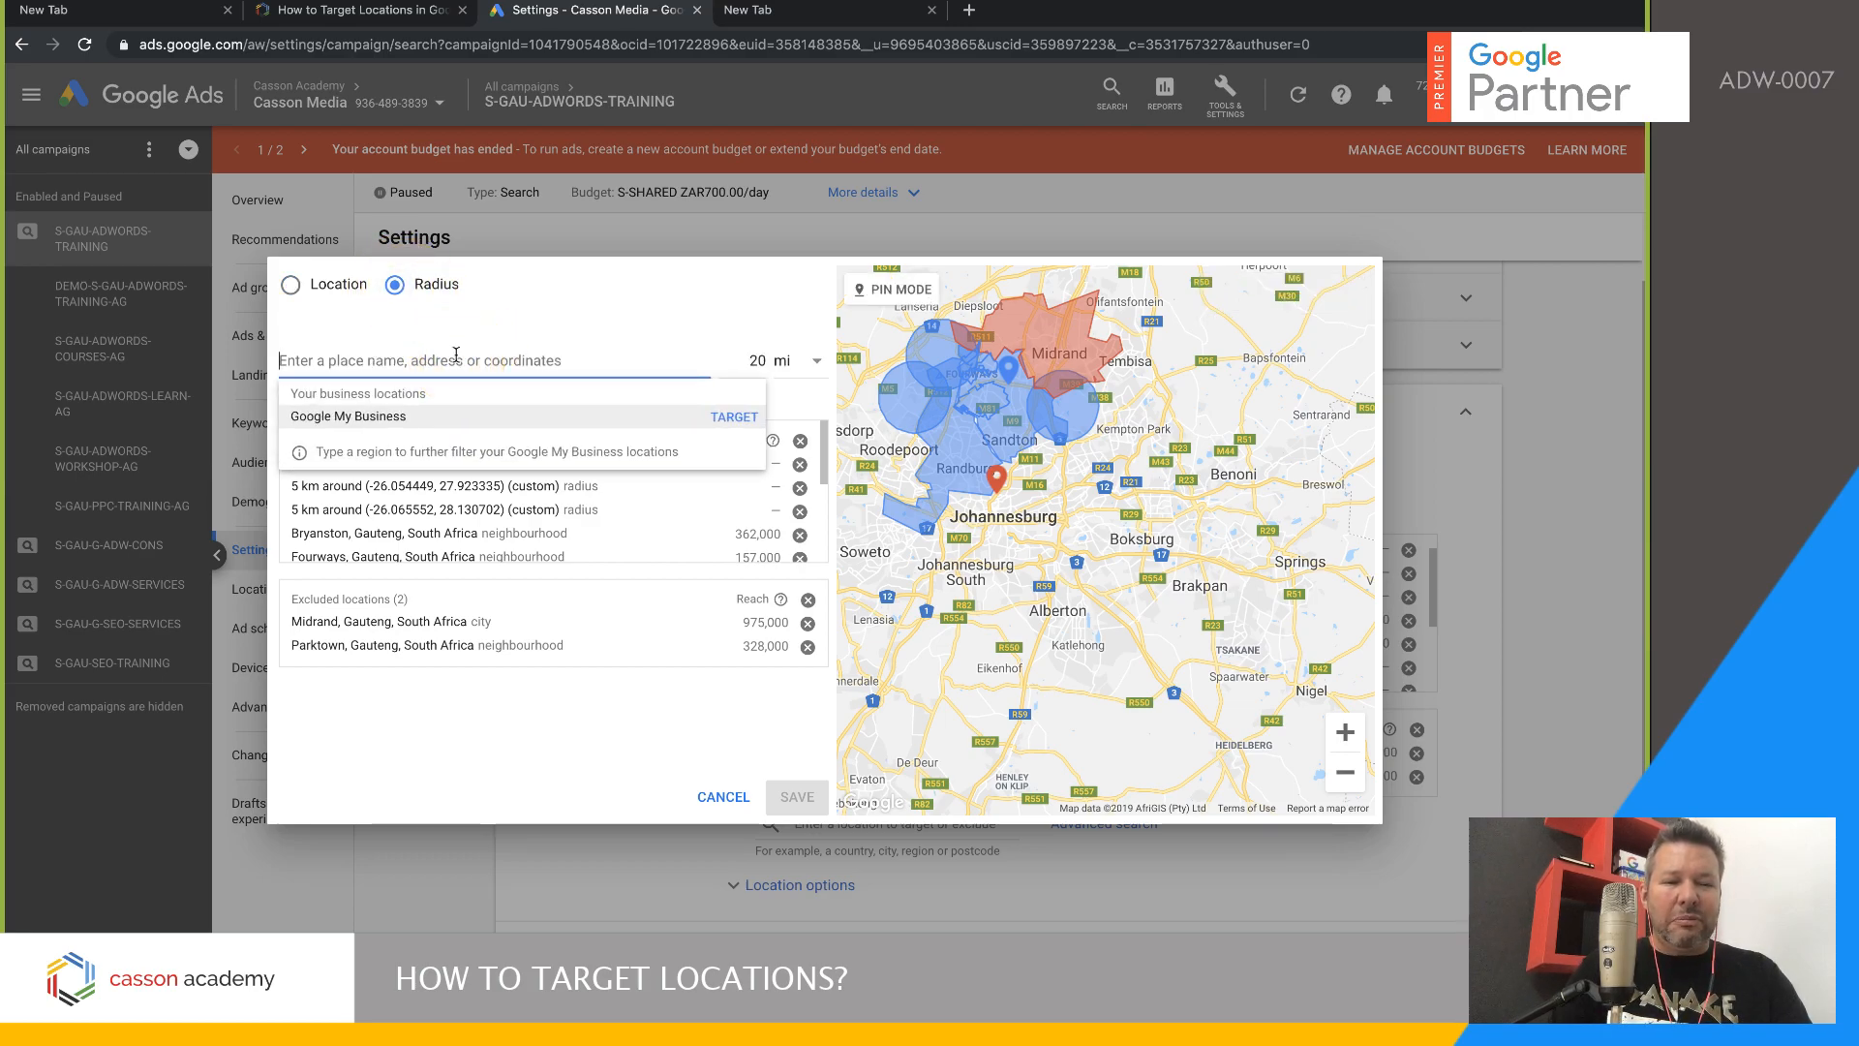
text(OR)
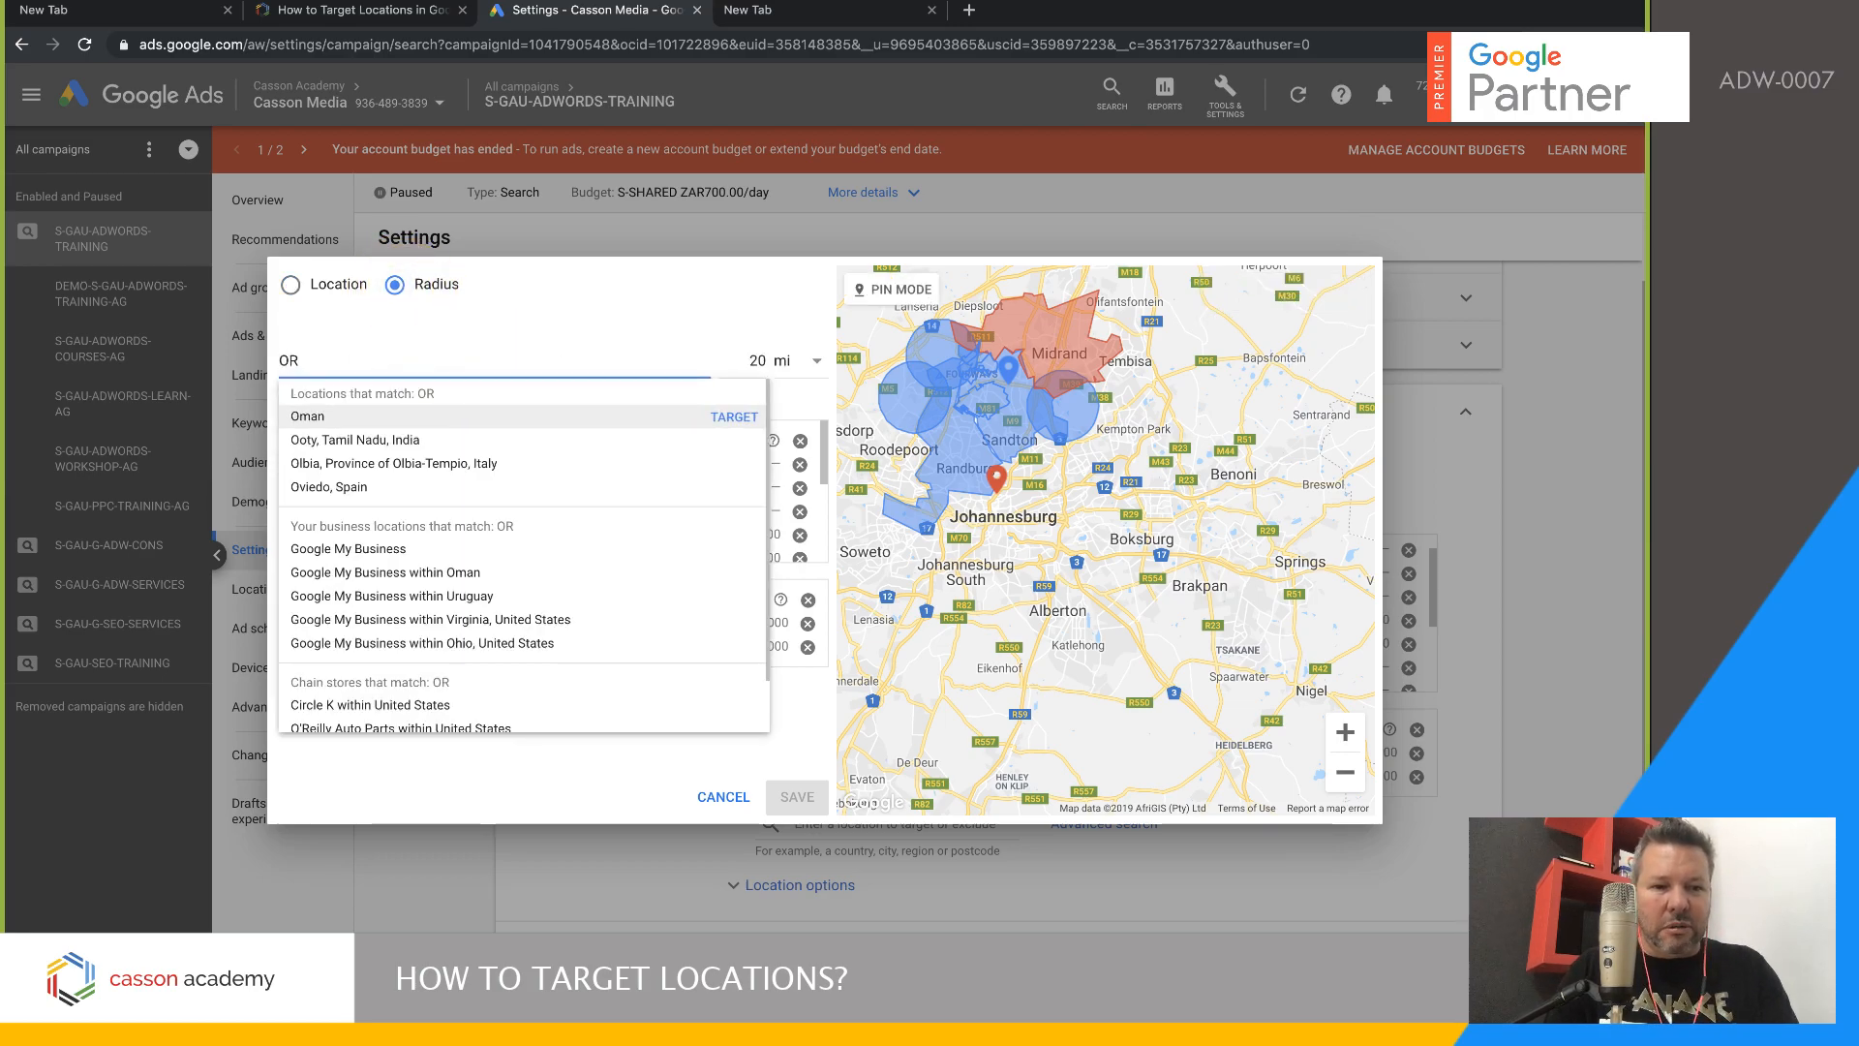
text( Tambo)
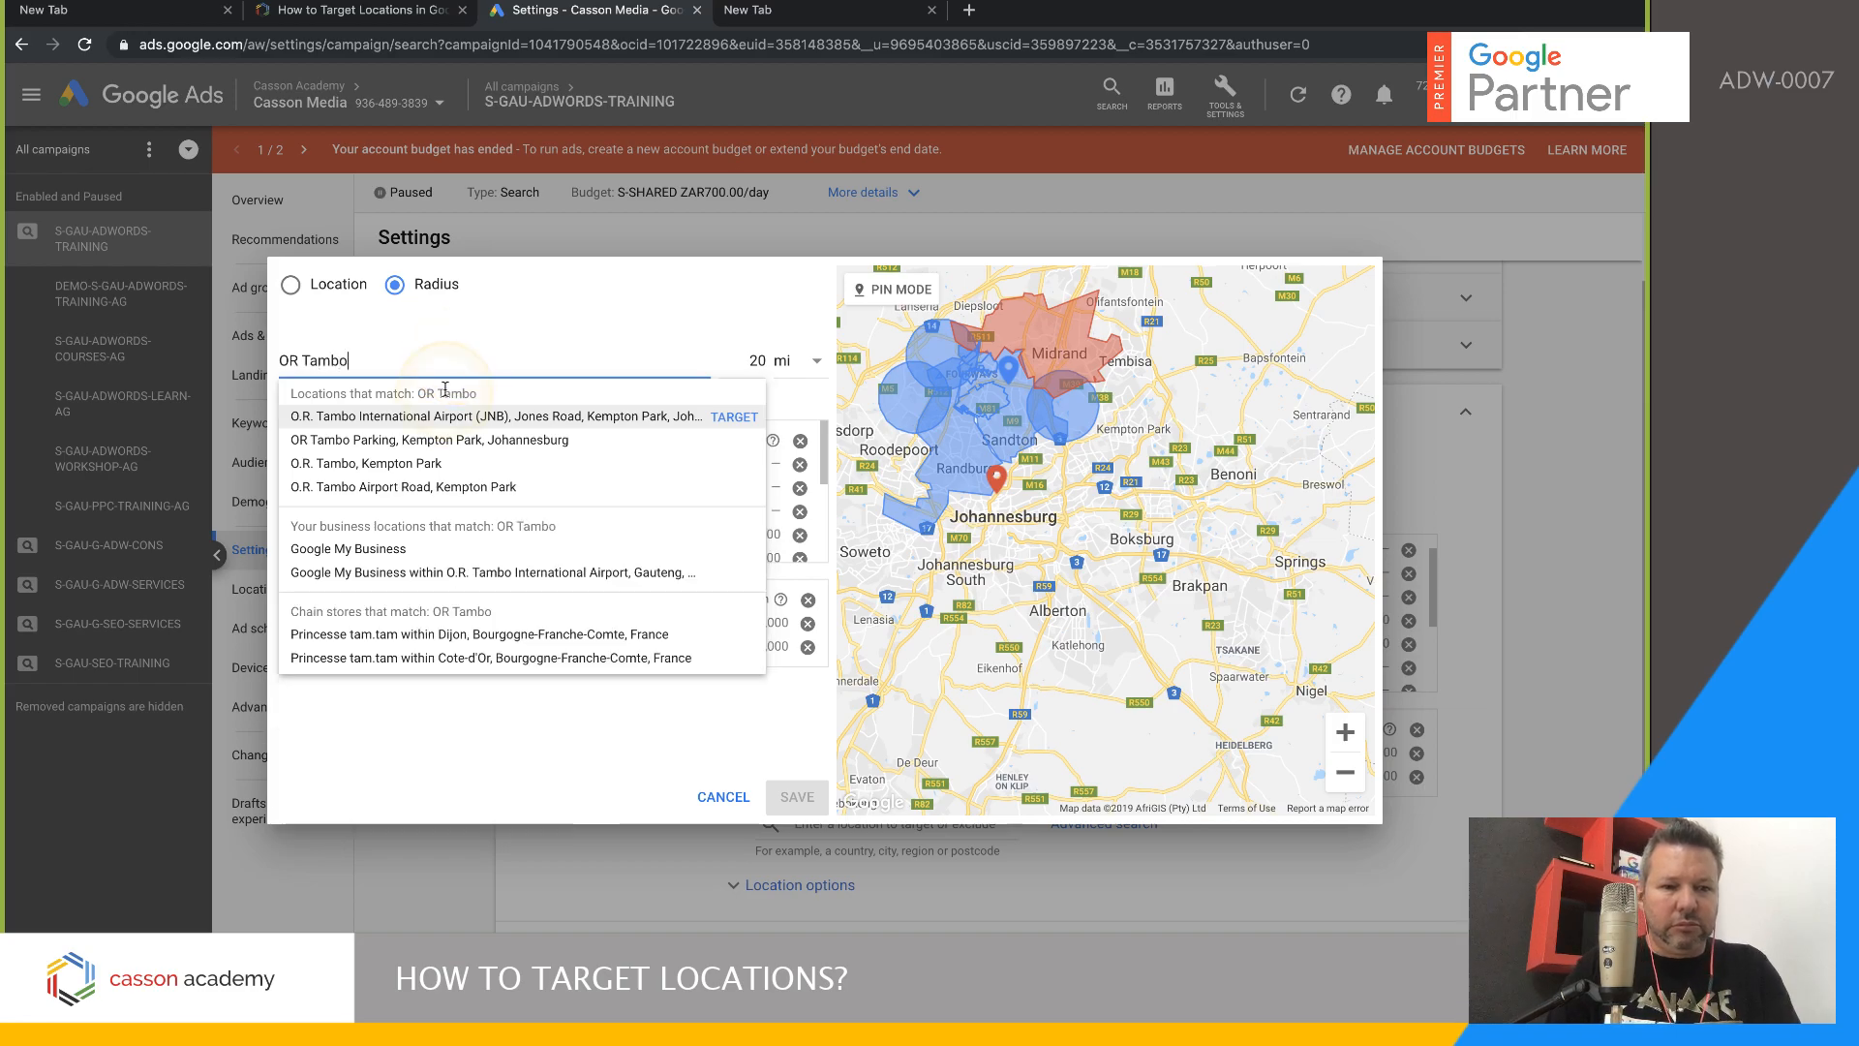
click(789, 363)
click(807, 415)
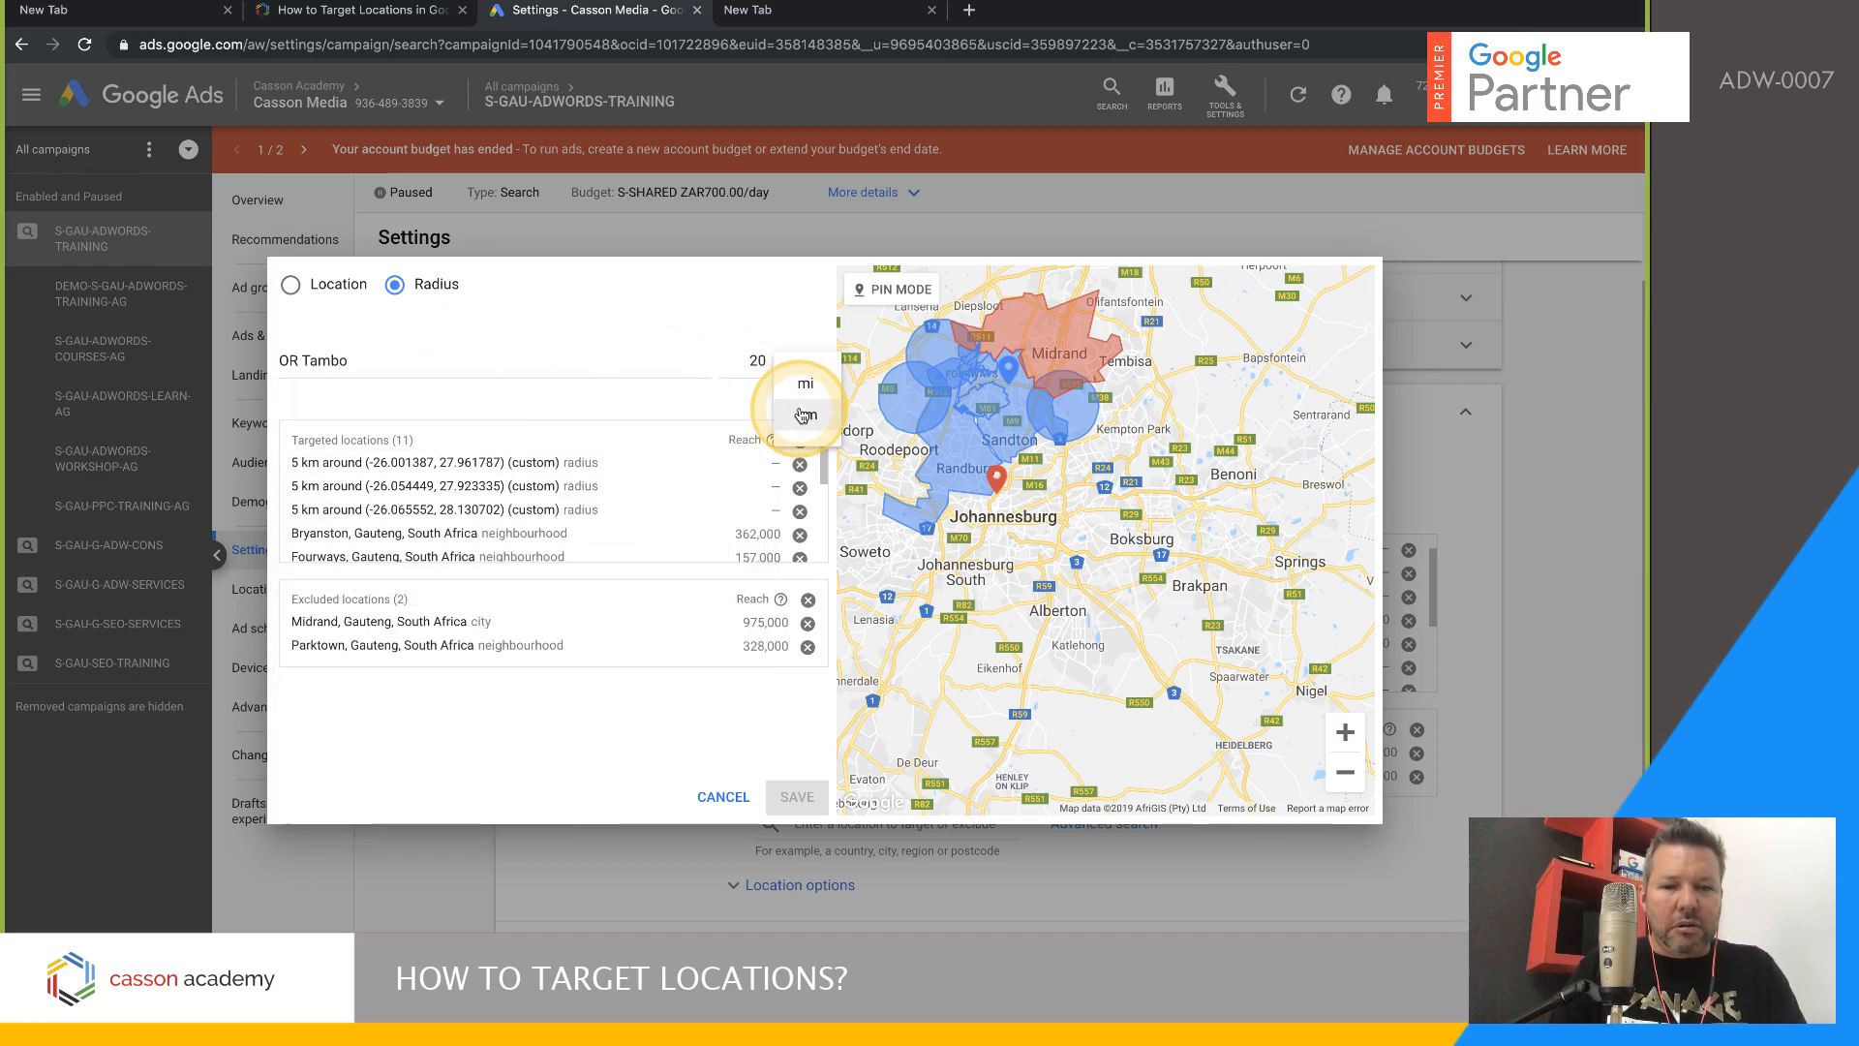
click(401, 360)
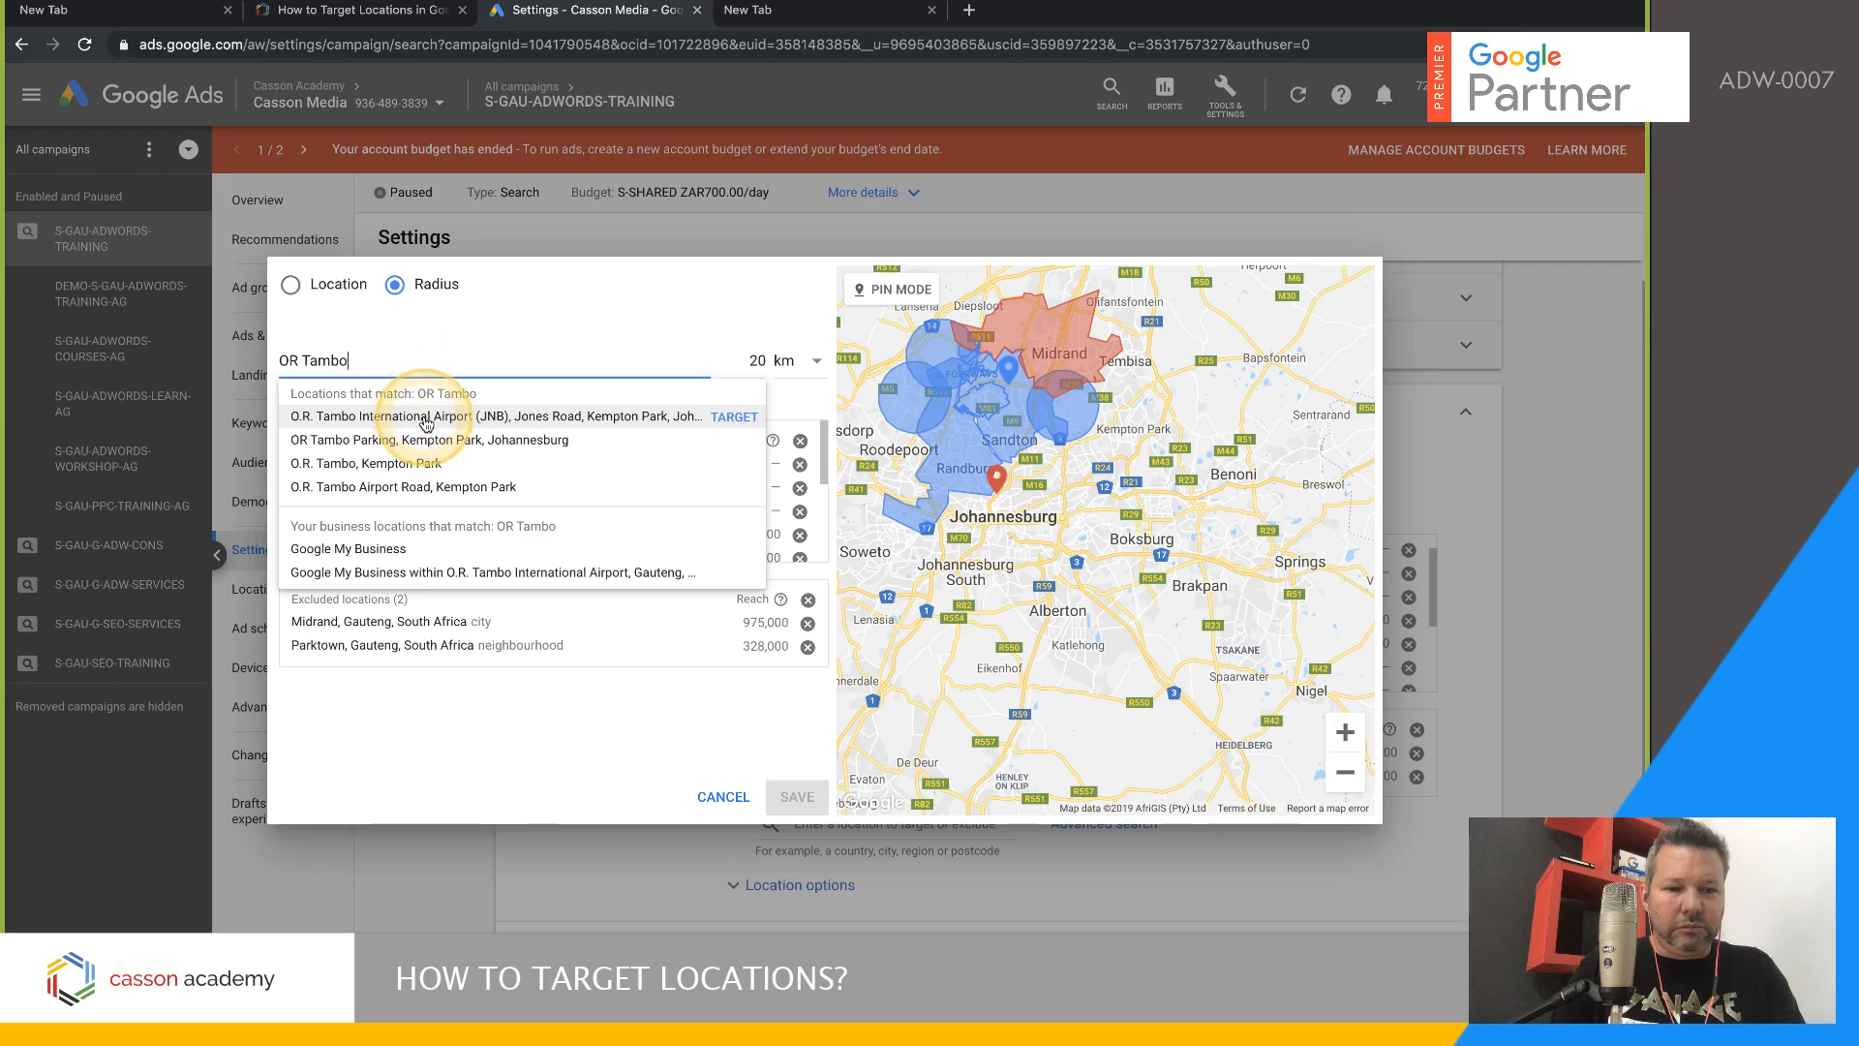
click(730, 418)
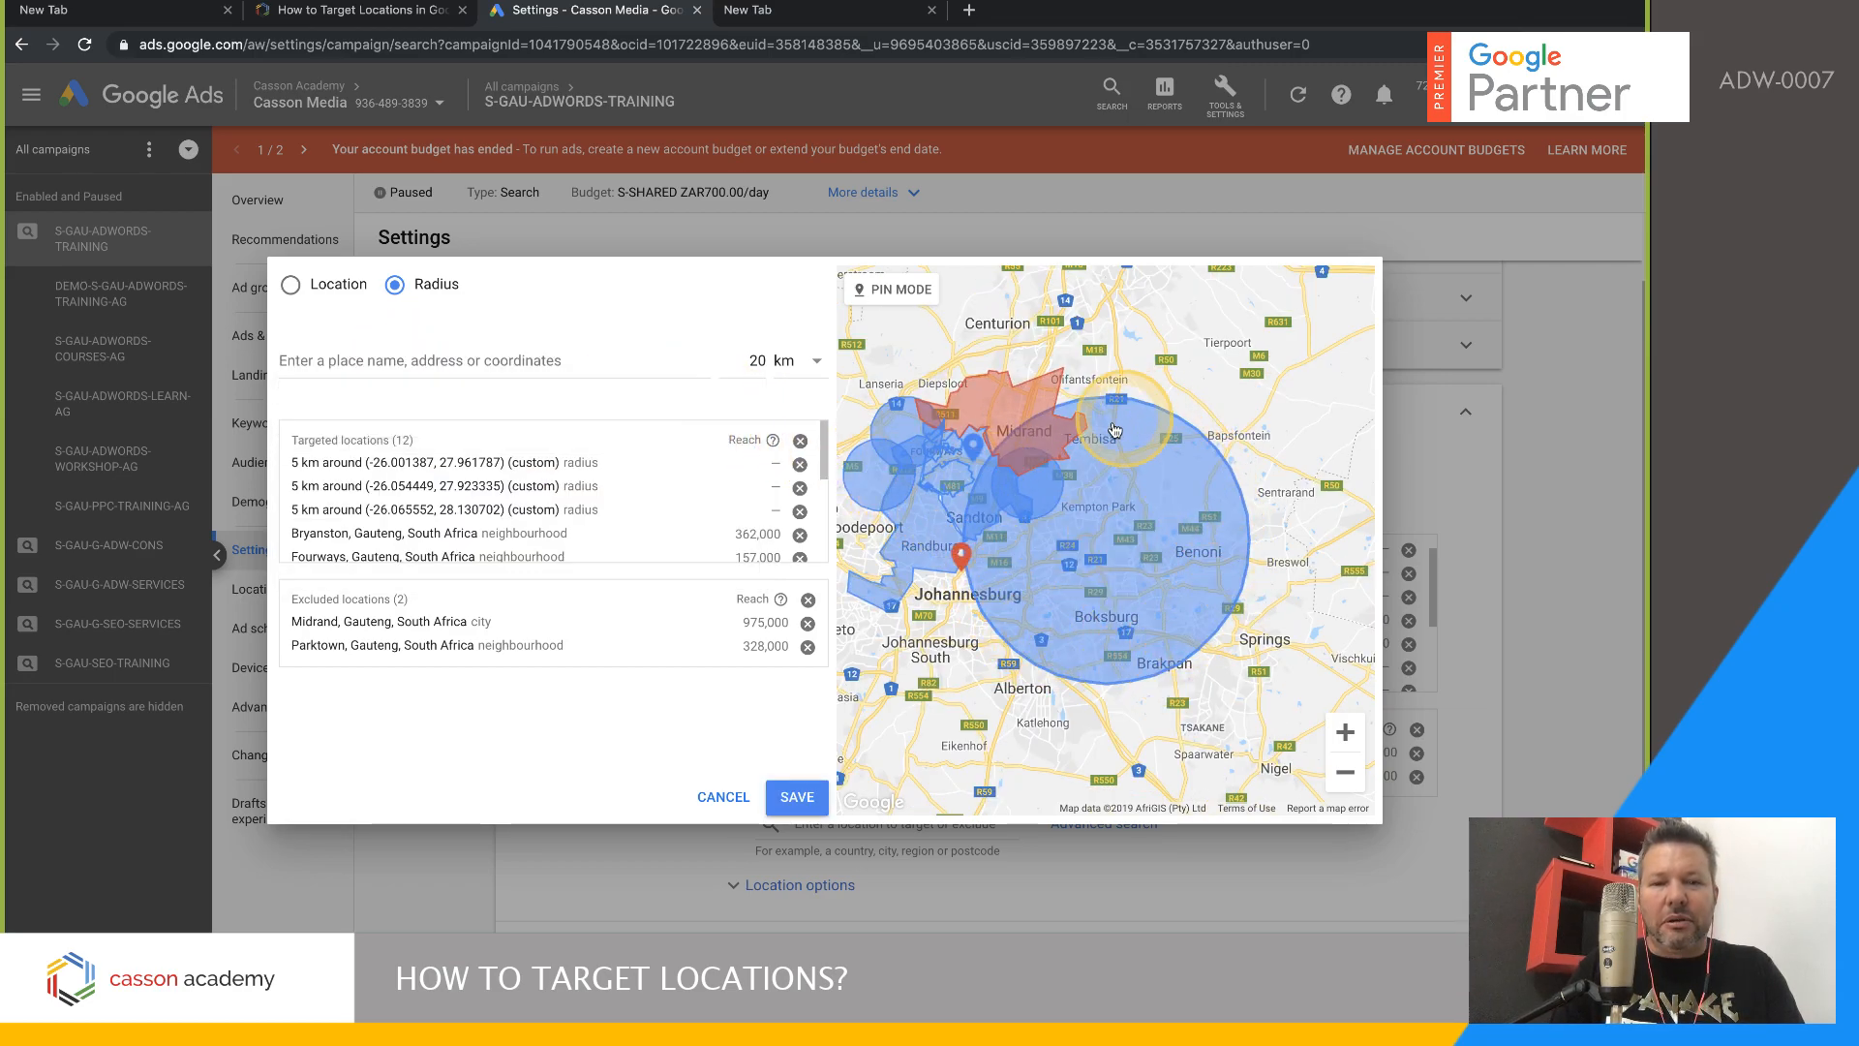
- Search for Fourways and target a 20 km radius around Fourways Mall, Fourways Blvd, Johannesburg
click(467, 356)
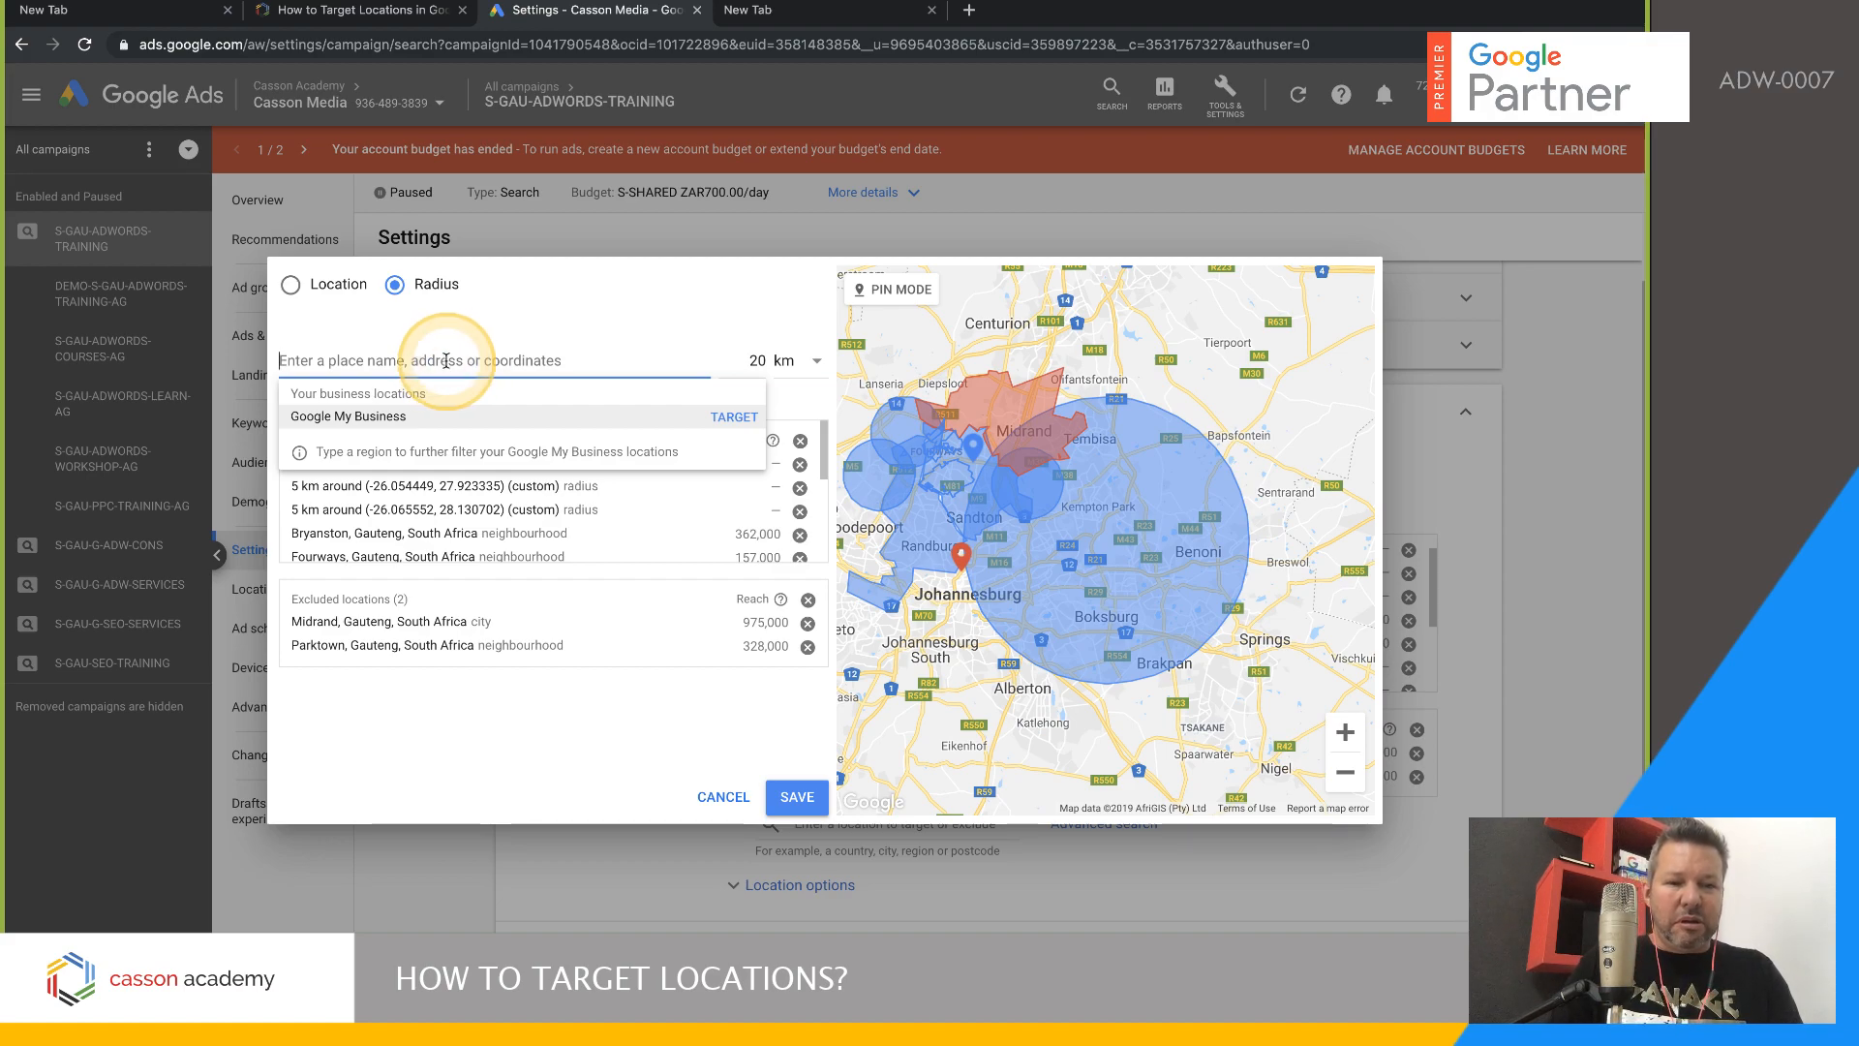
text(Fou)
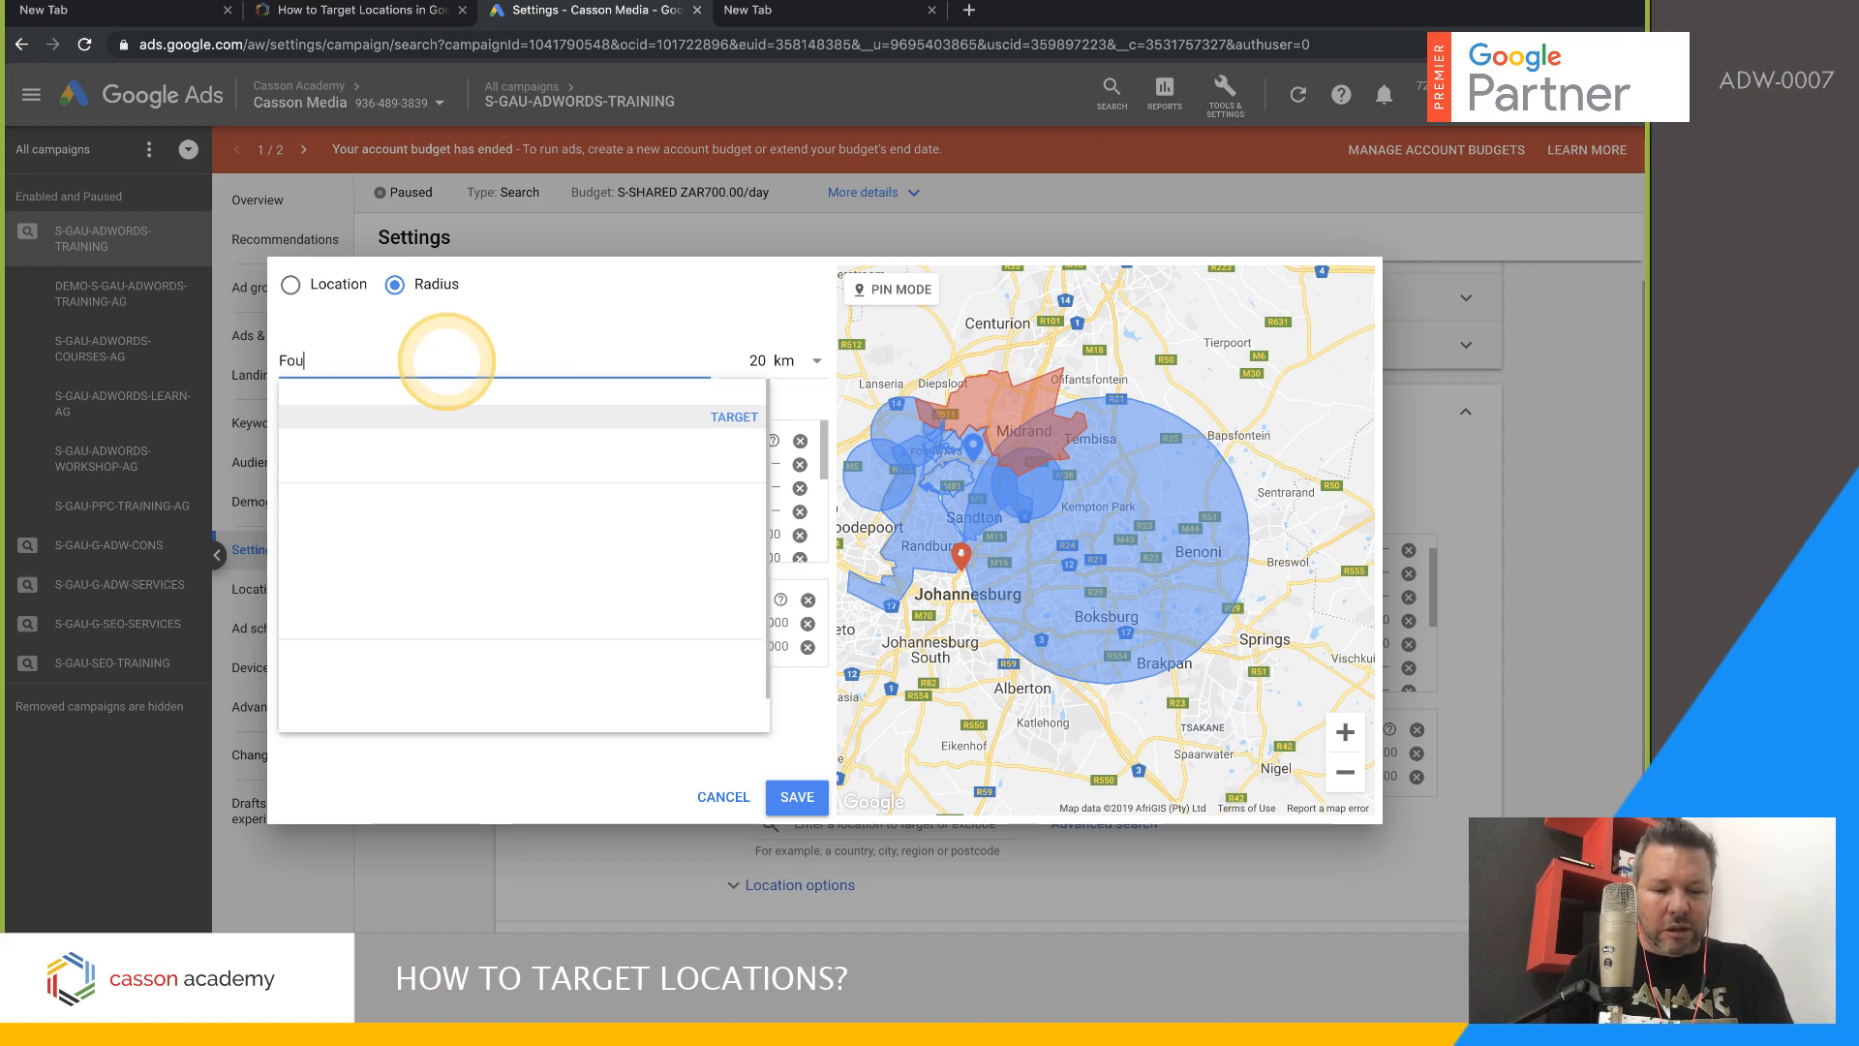
text(rwa)
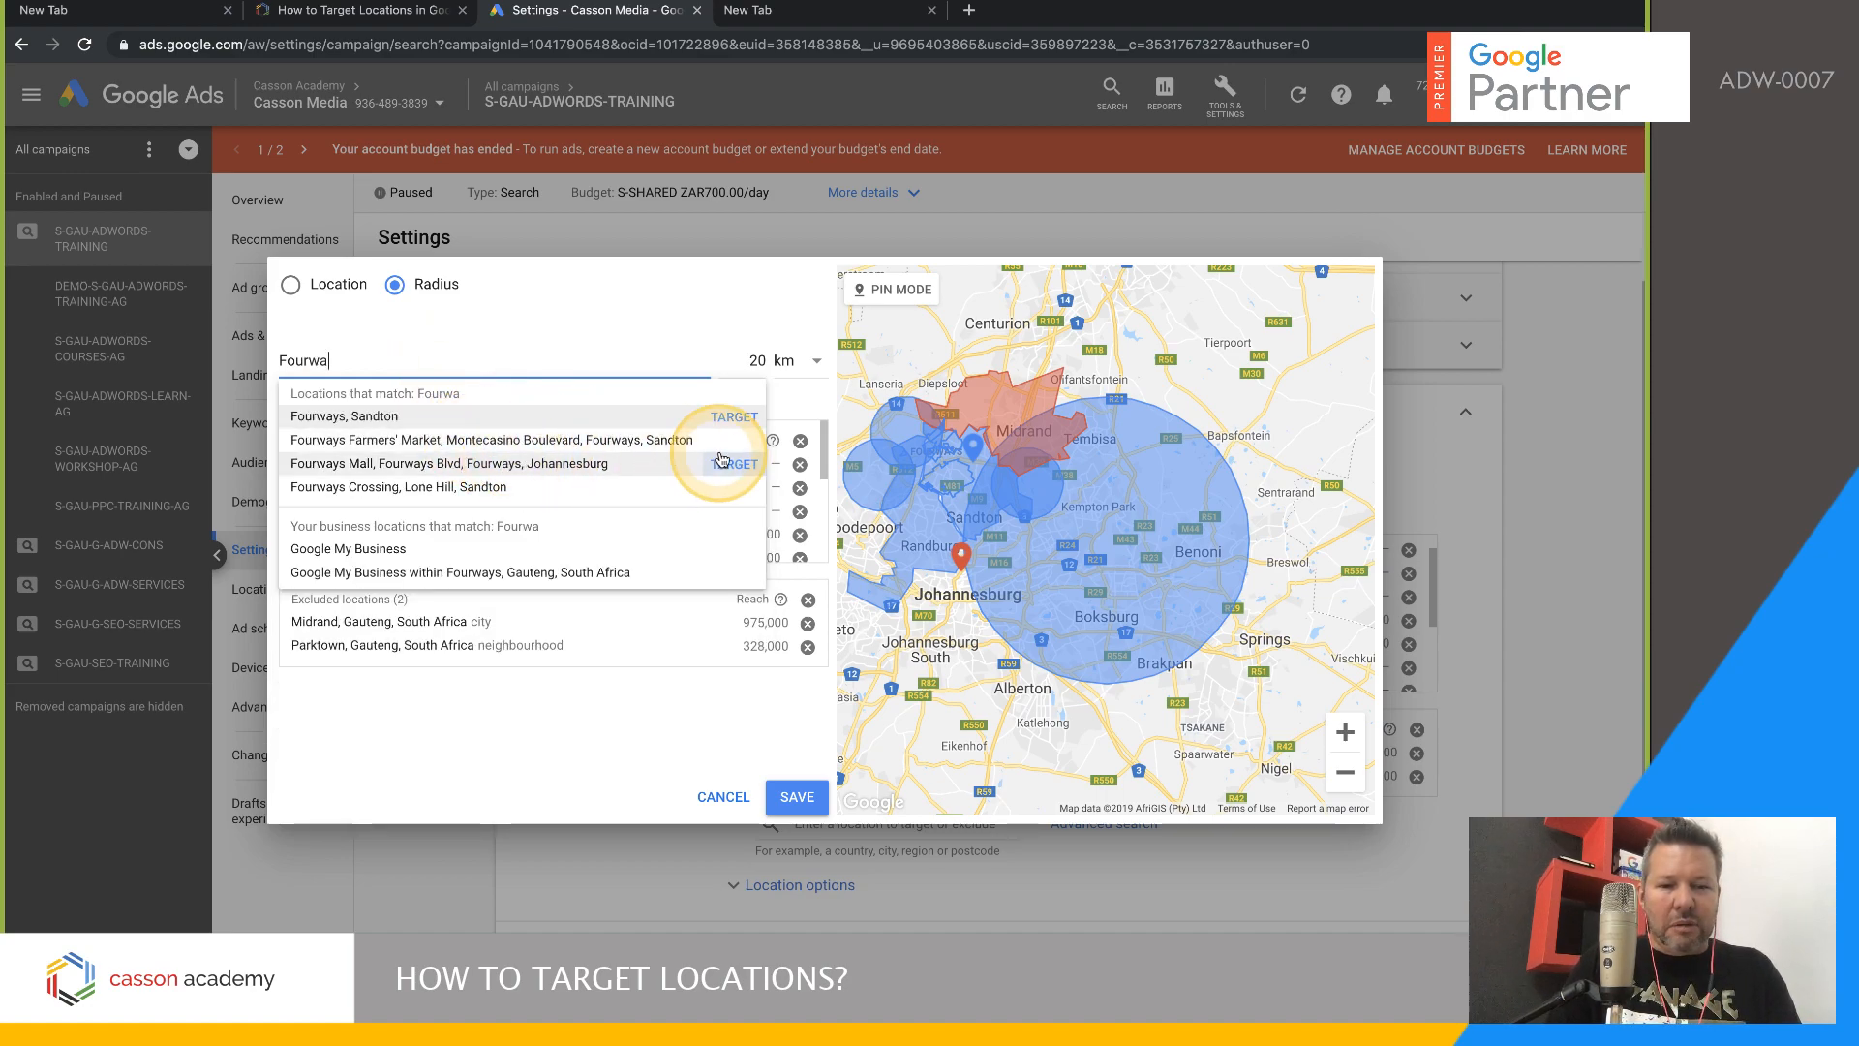
click(732, 467)
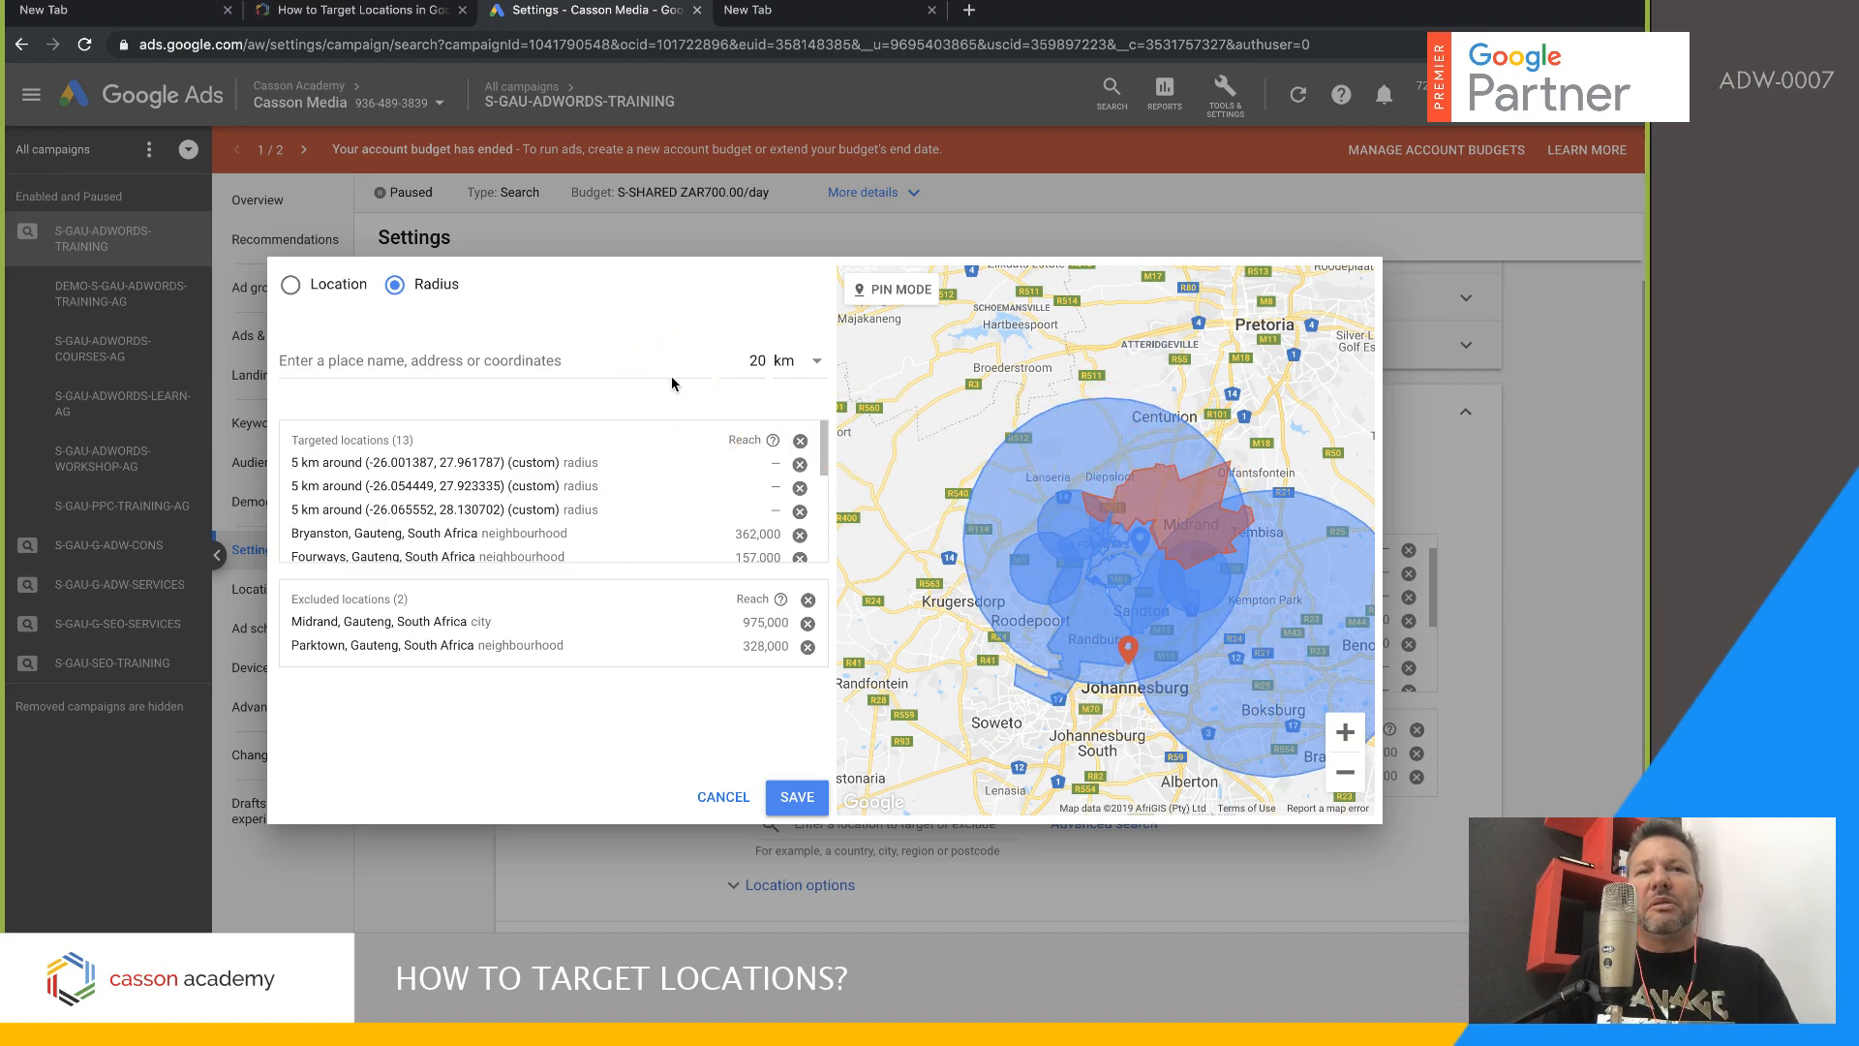
- Set the radius to 1 km, search for Fury Ford and target the area around Fury Ford Fourways, Witkoppen, Sandton
click(484, 363)
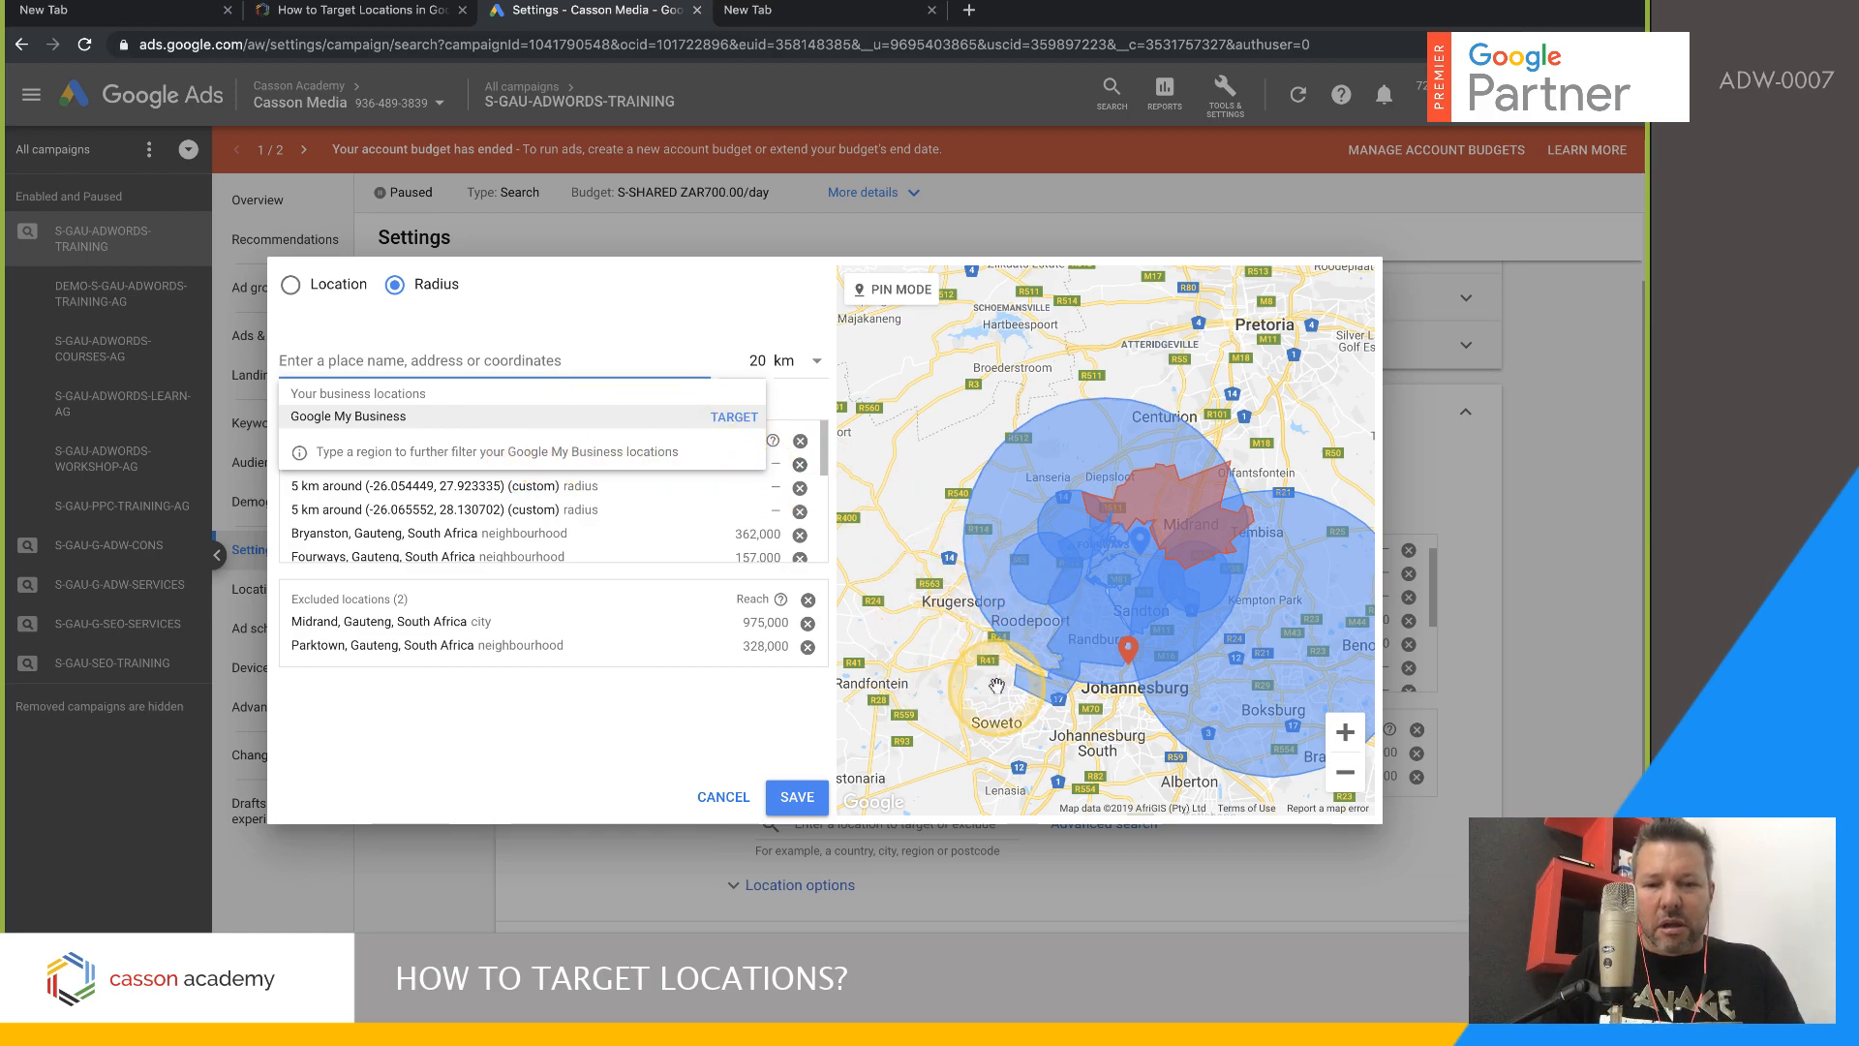
drag(962, 672, 954, 503)
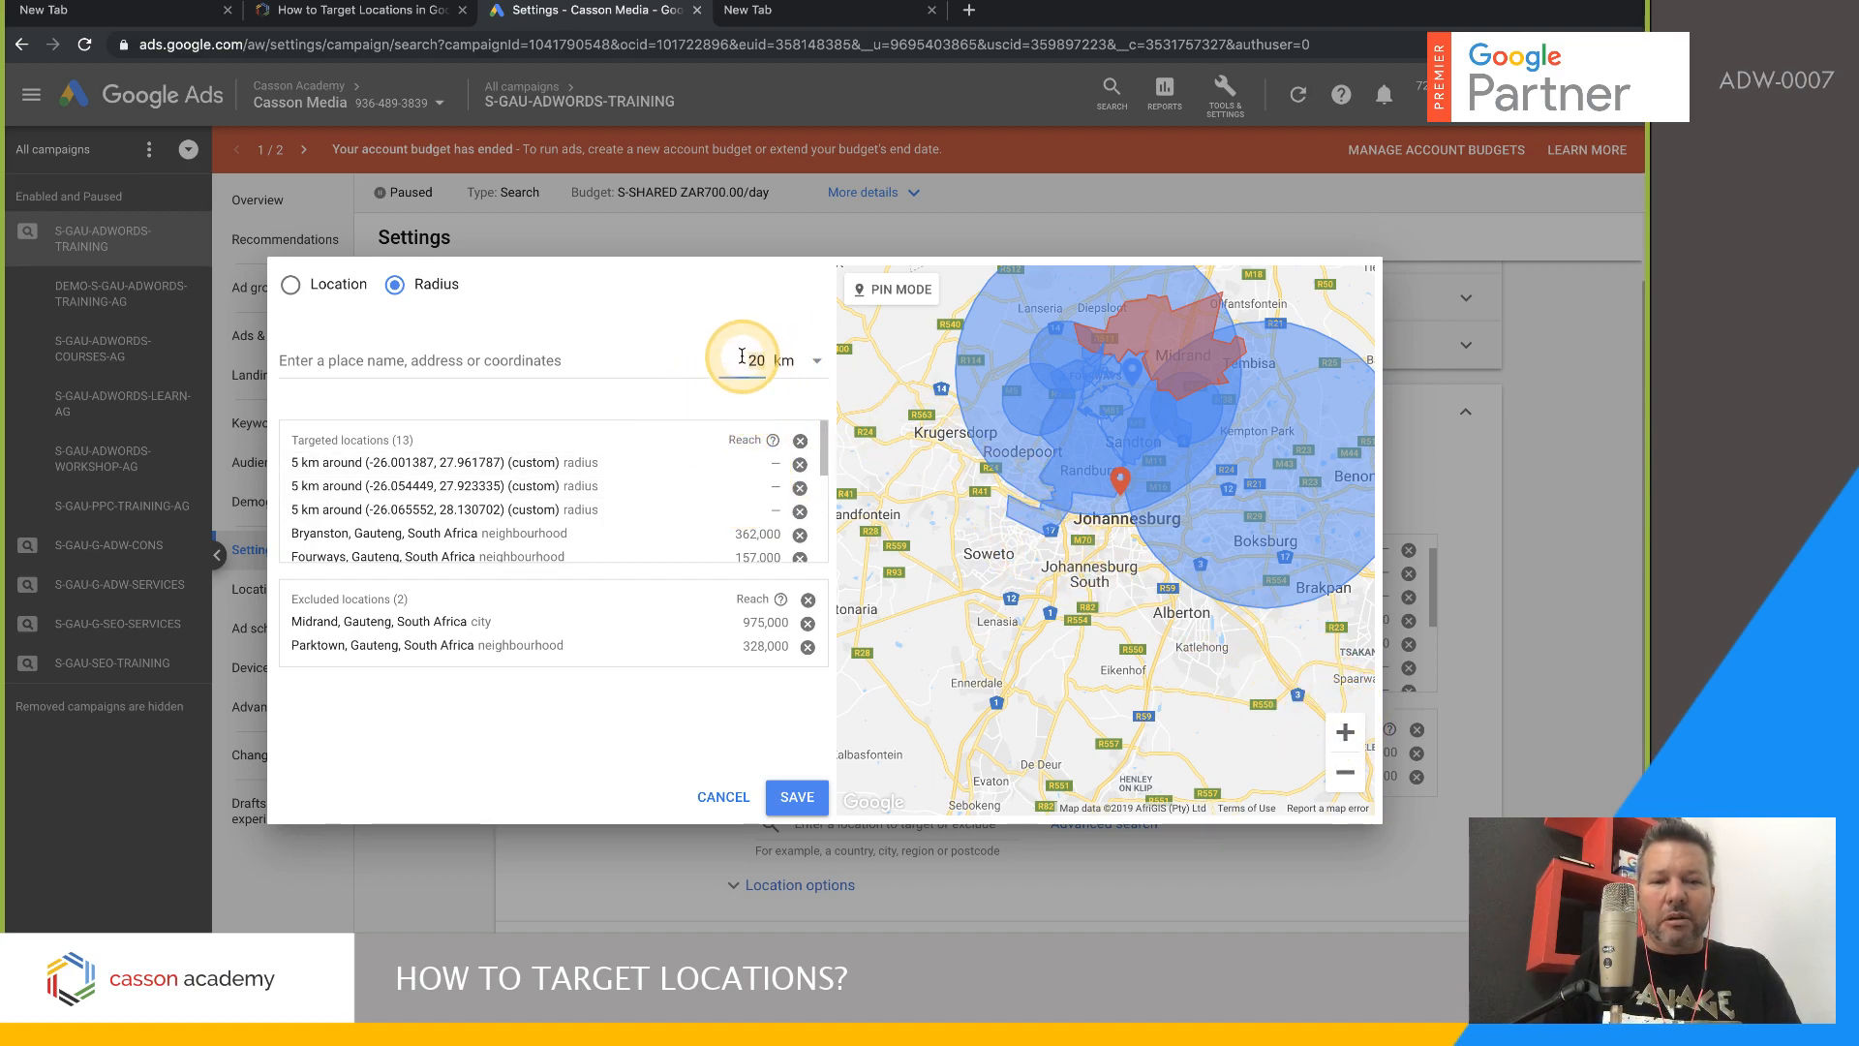
drag(741, 356, 768, 381)
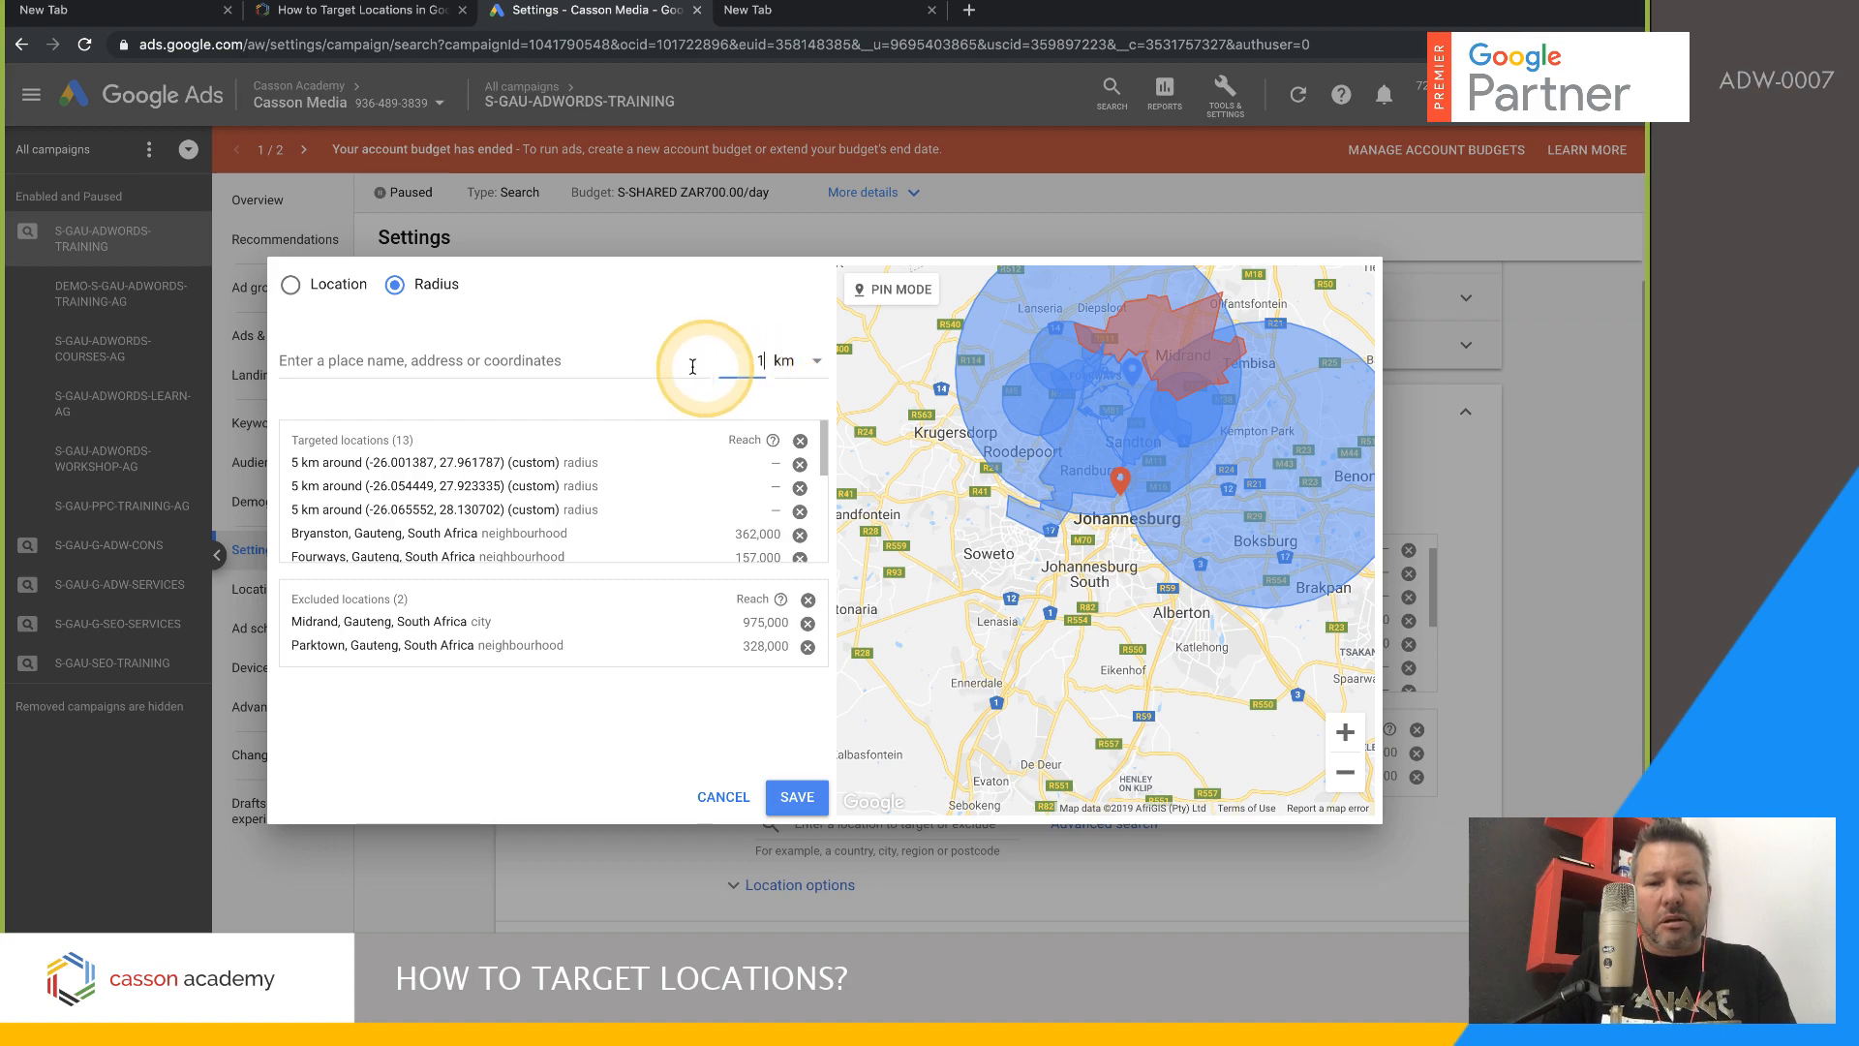
click(604, 361)
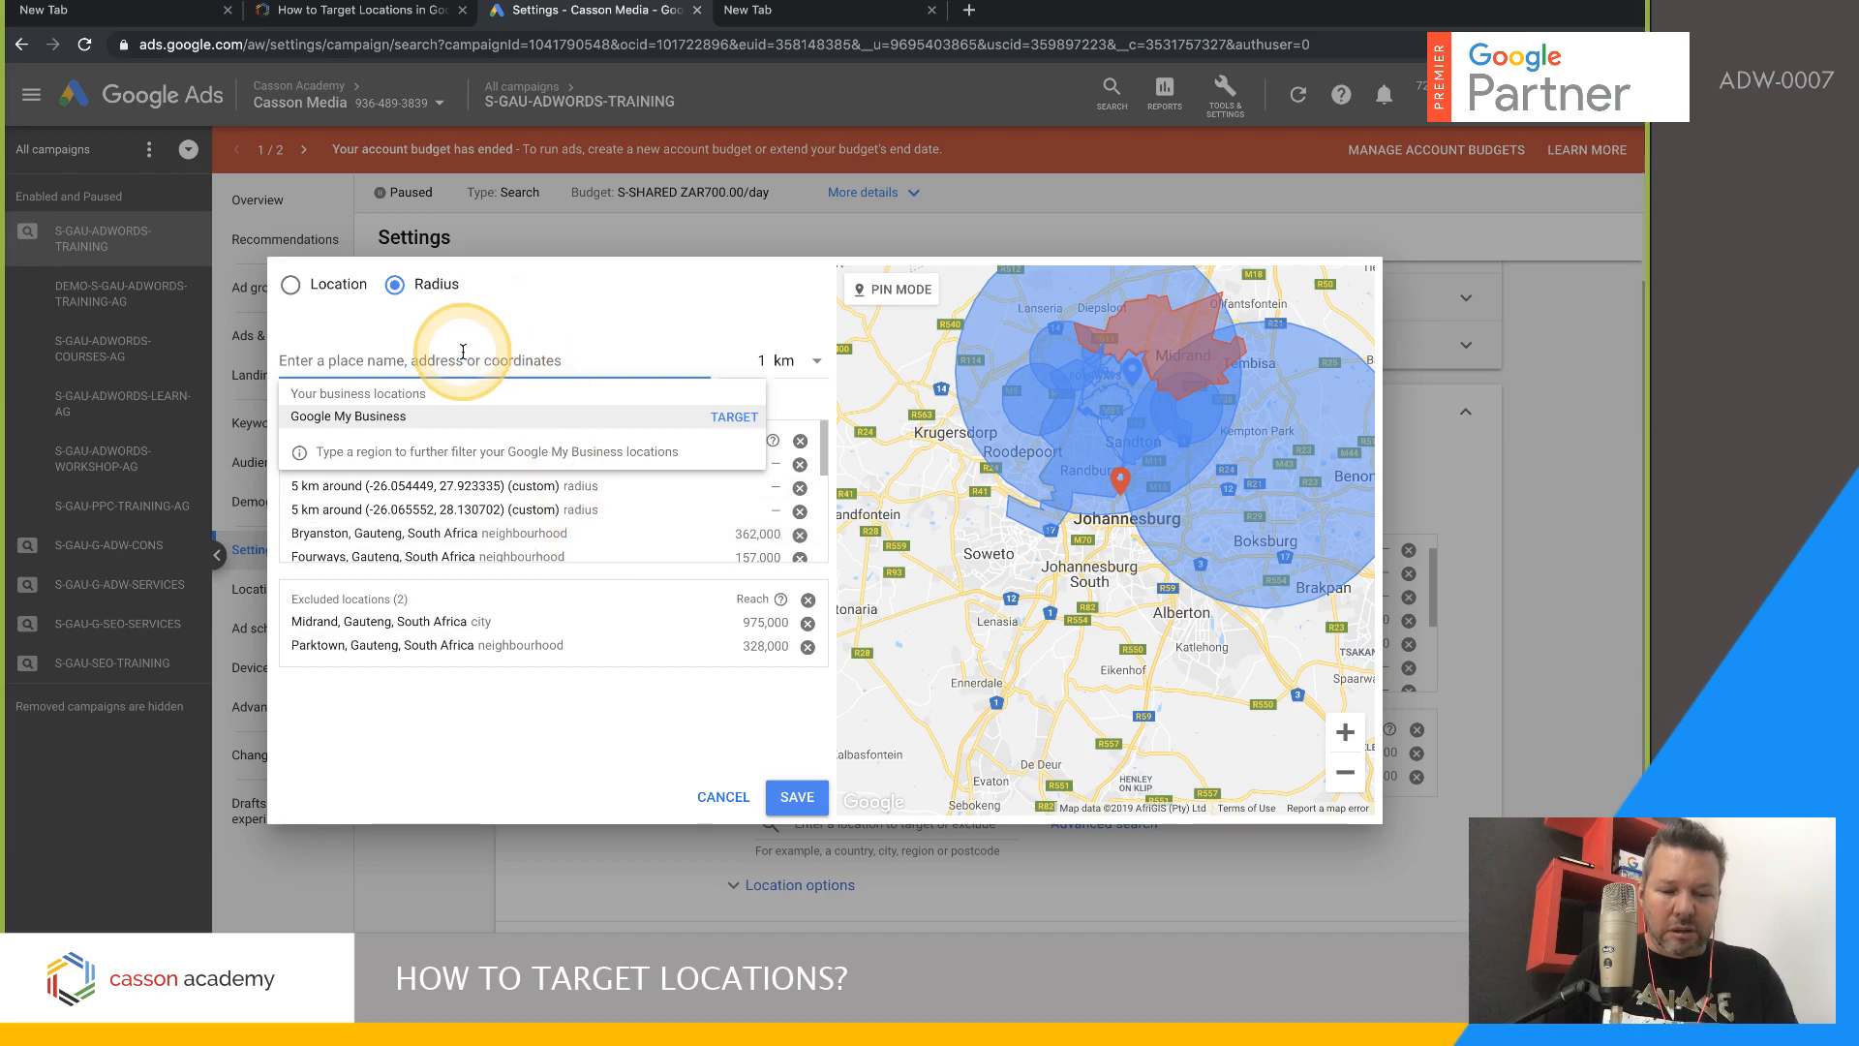
text(Fury For)
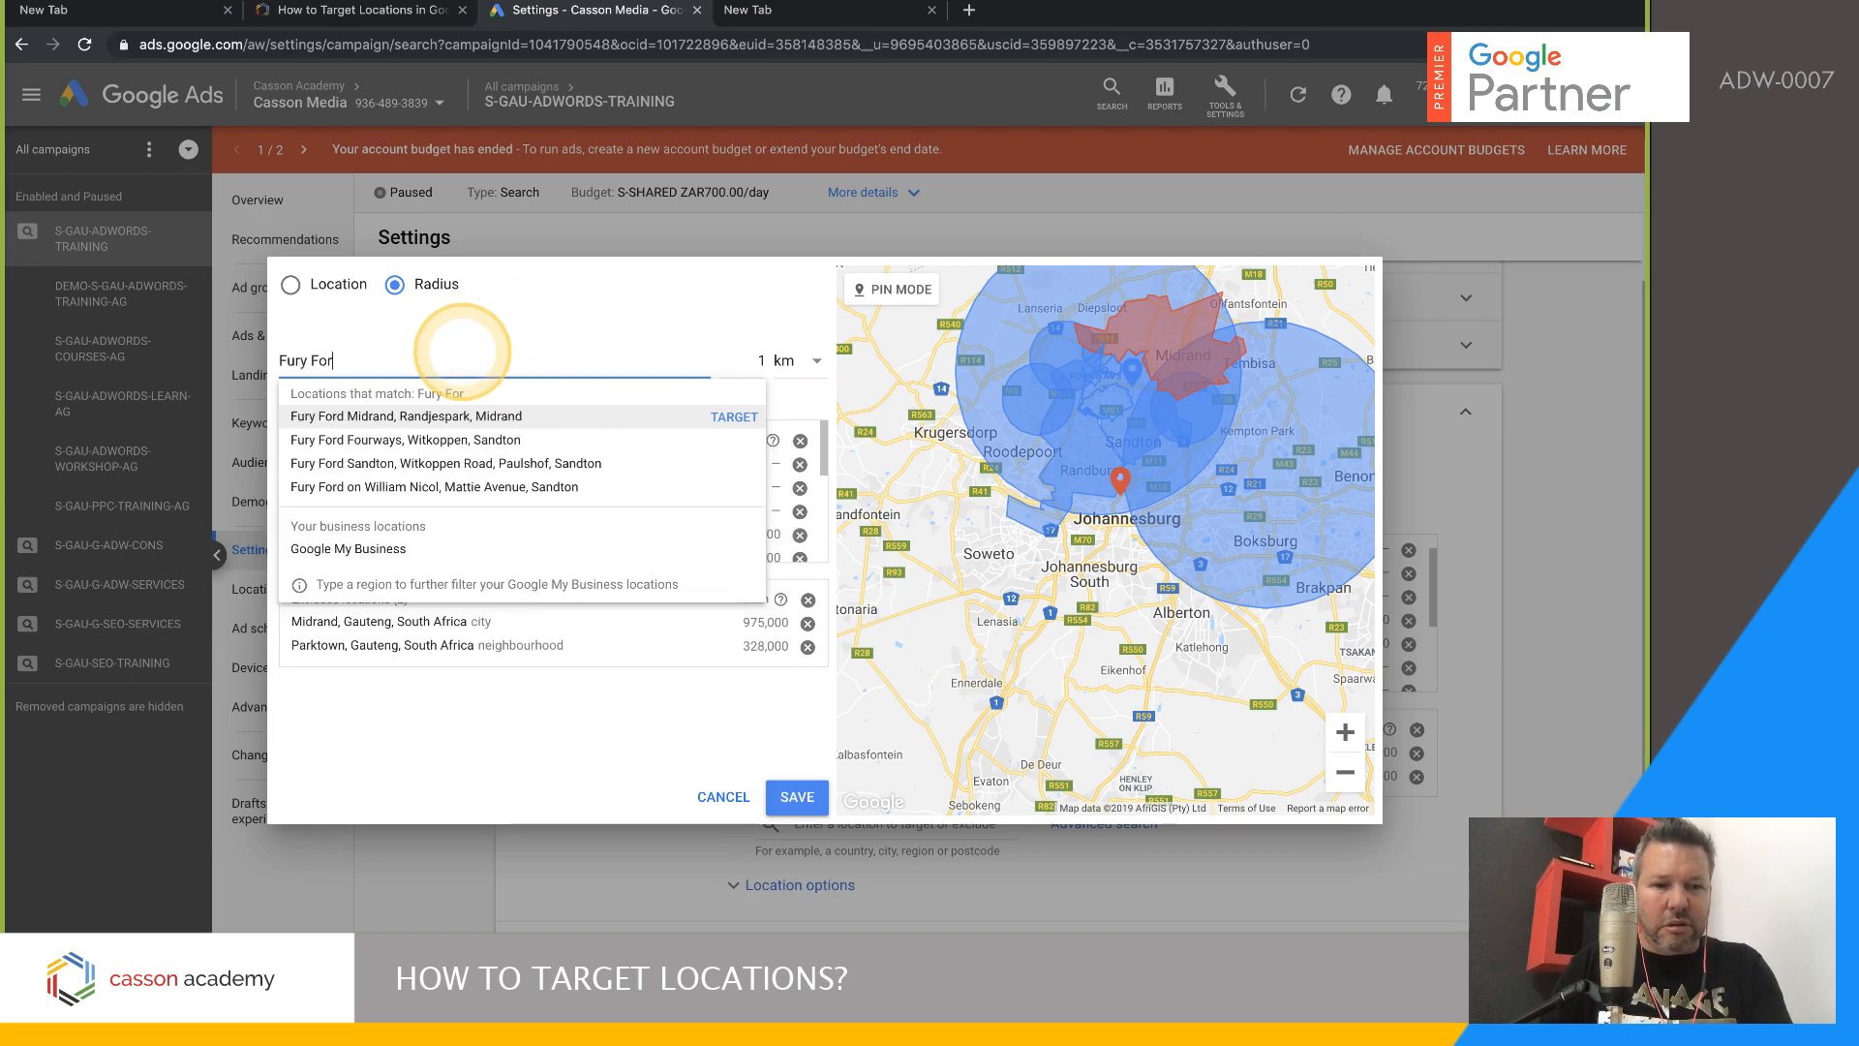
text(ds)
key(BackSpace)
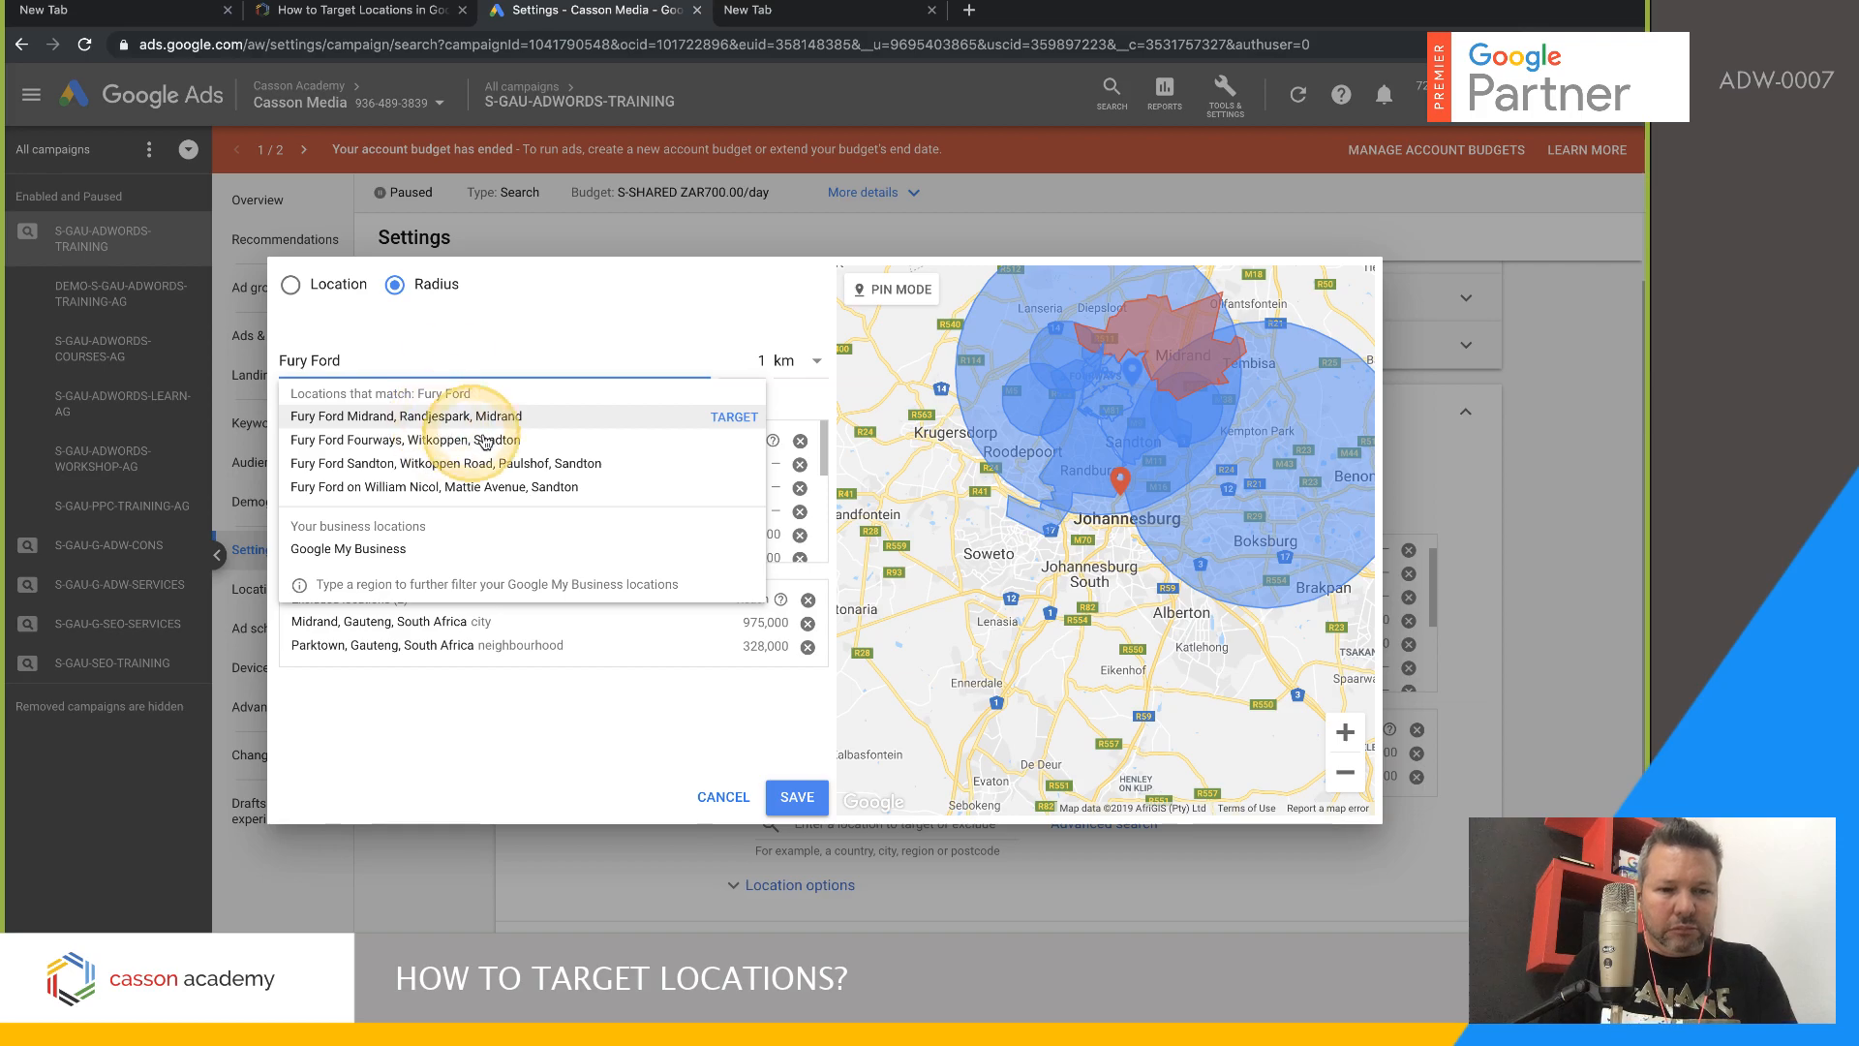
click(734, 417)
- Check the coverage of the airport, mall and dealership radius targets on the map and save the location selection
click(1345, 772)
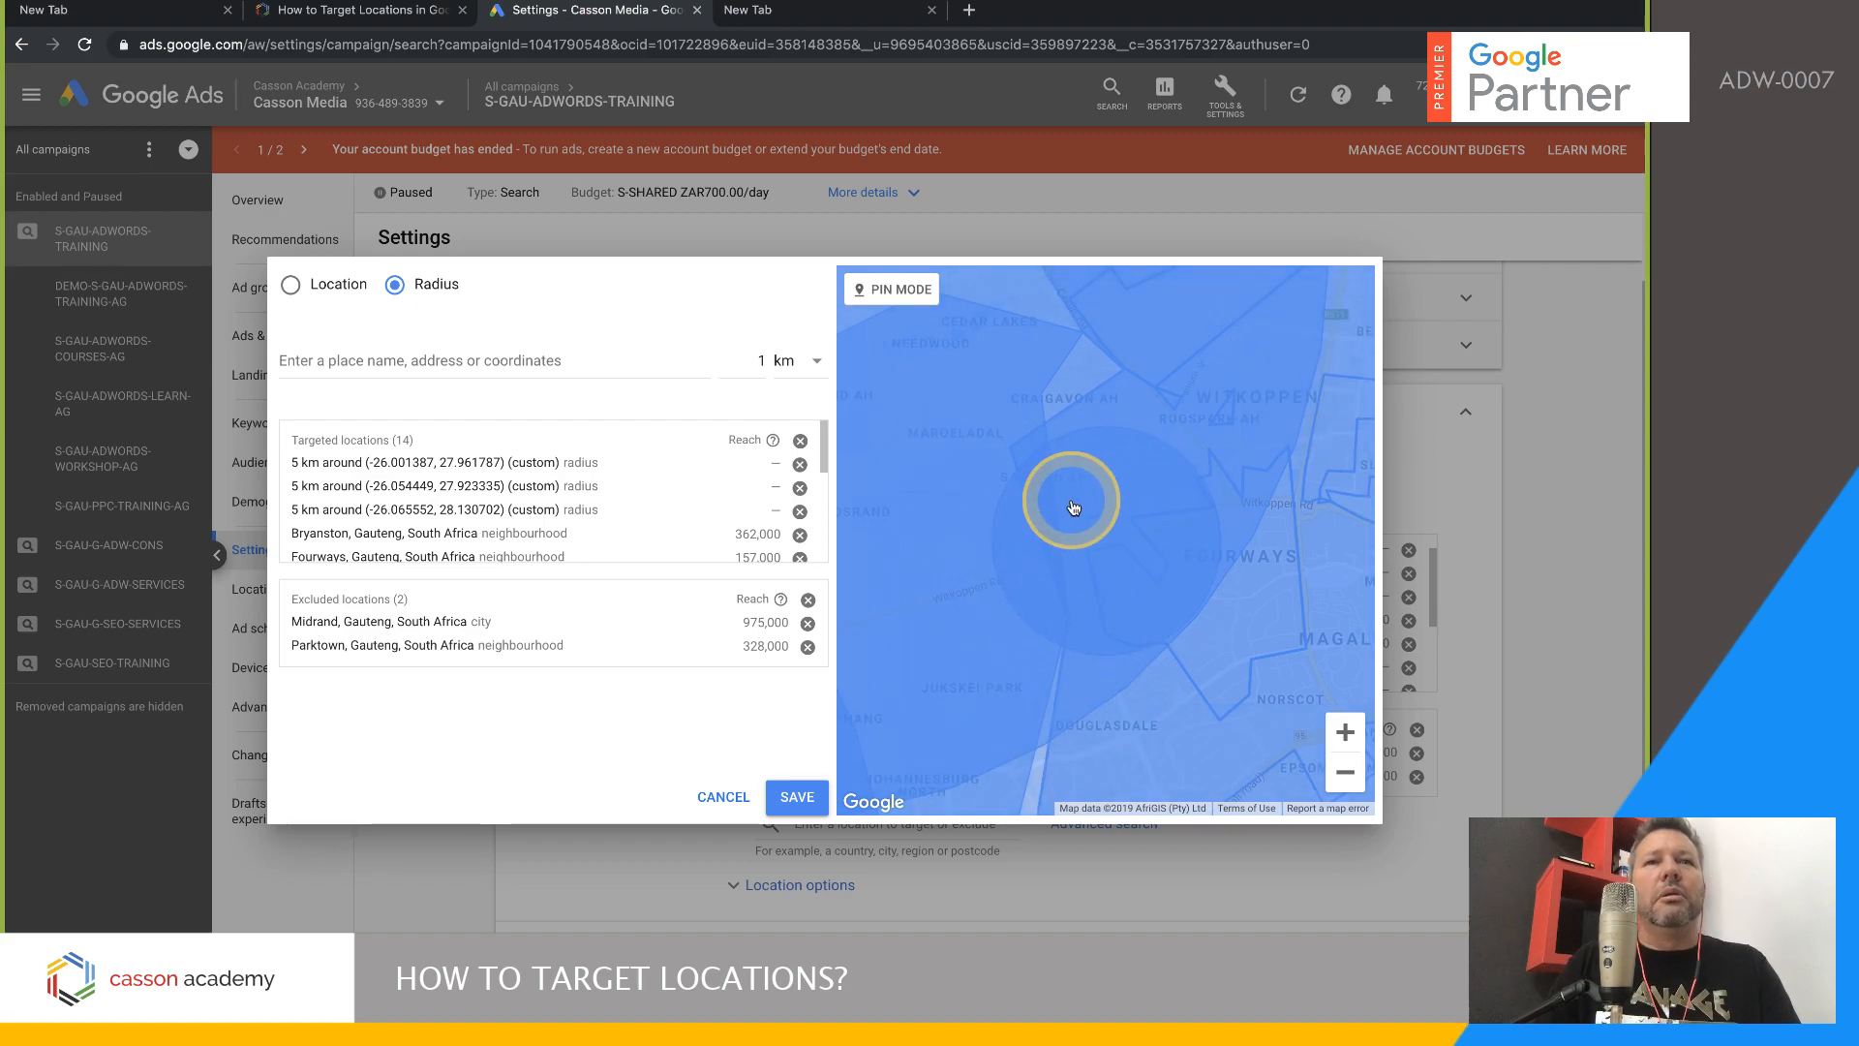
click(1349, 774)
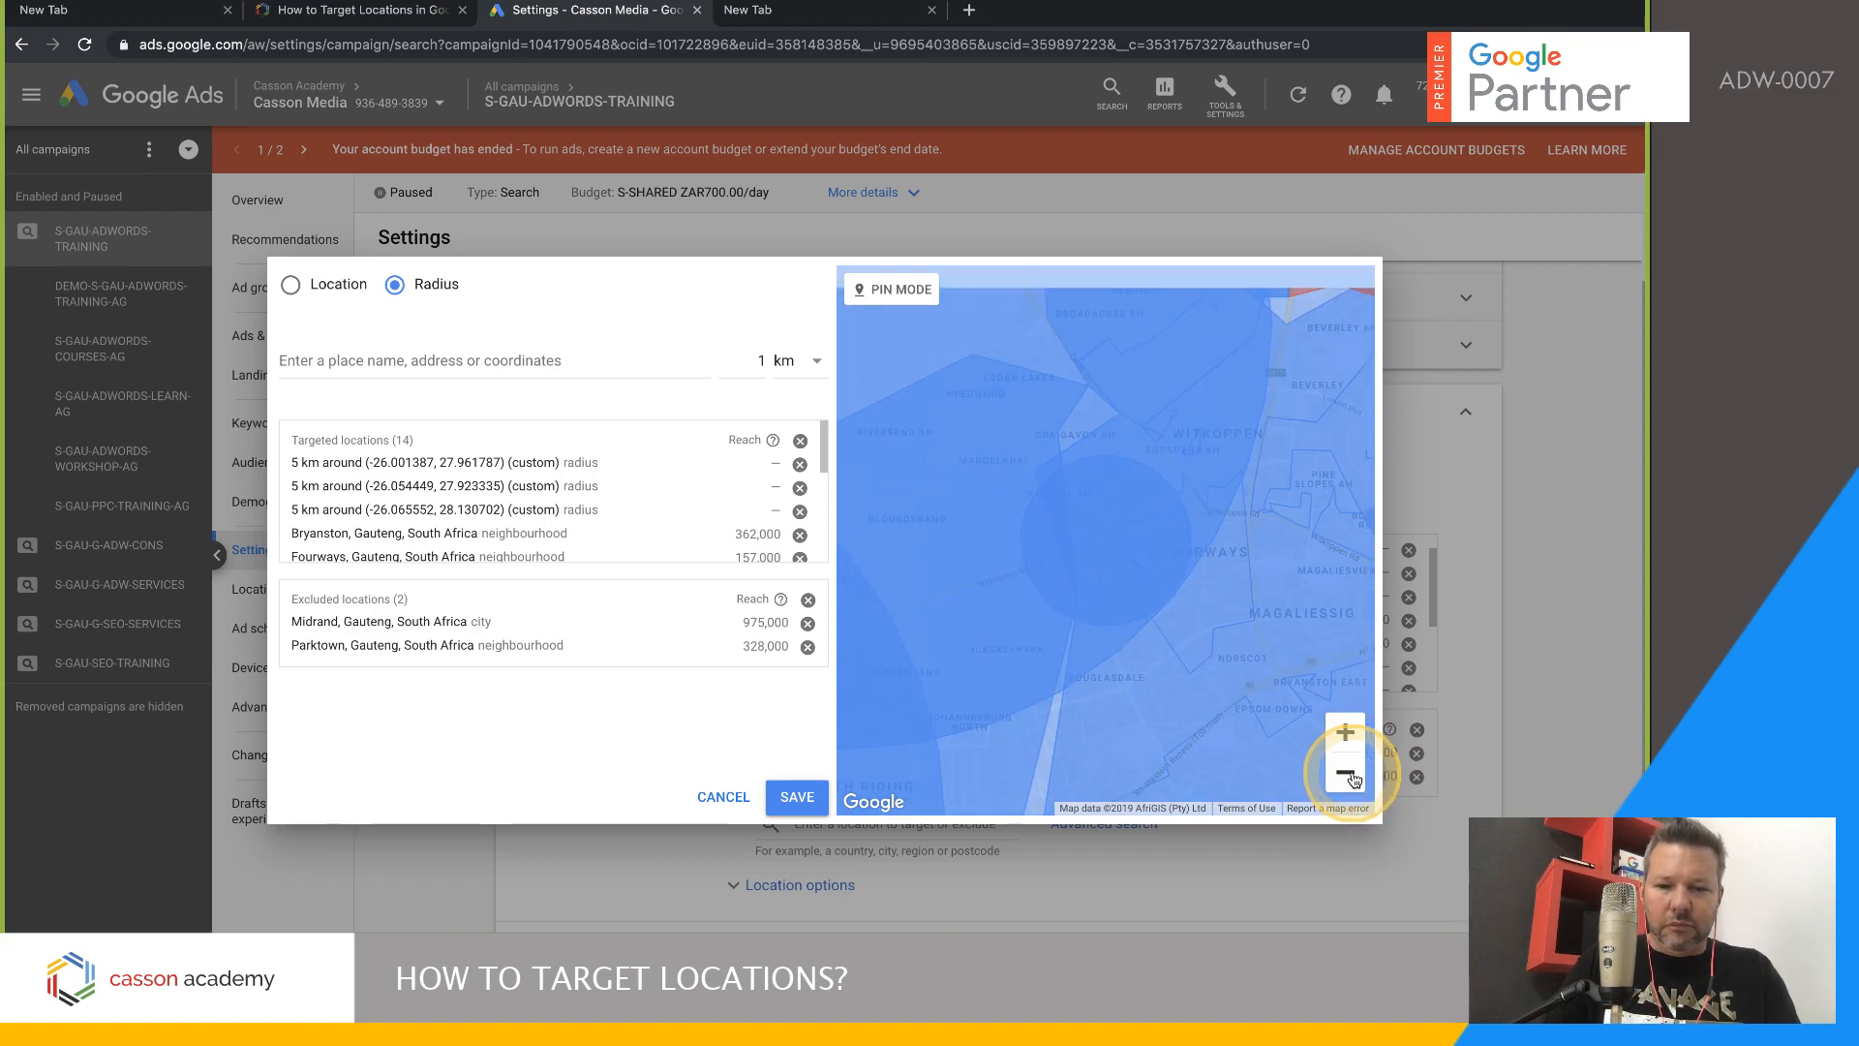
click(1345, 774)
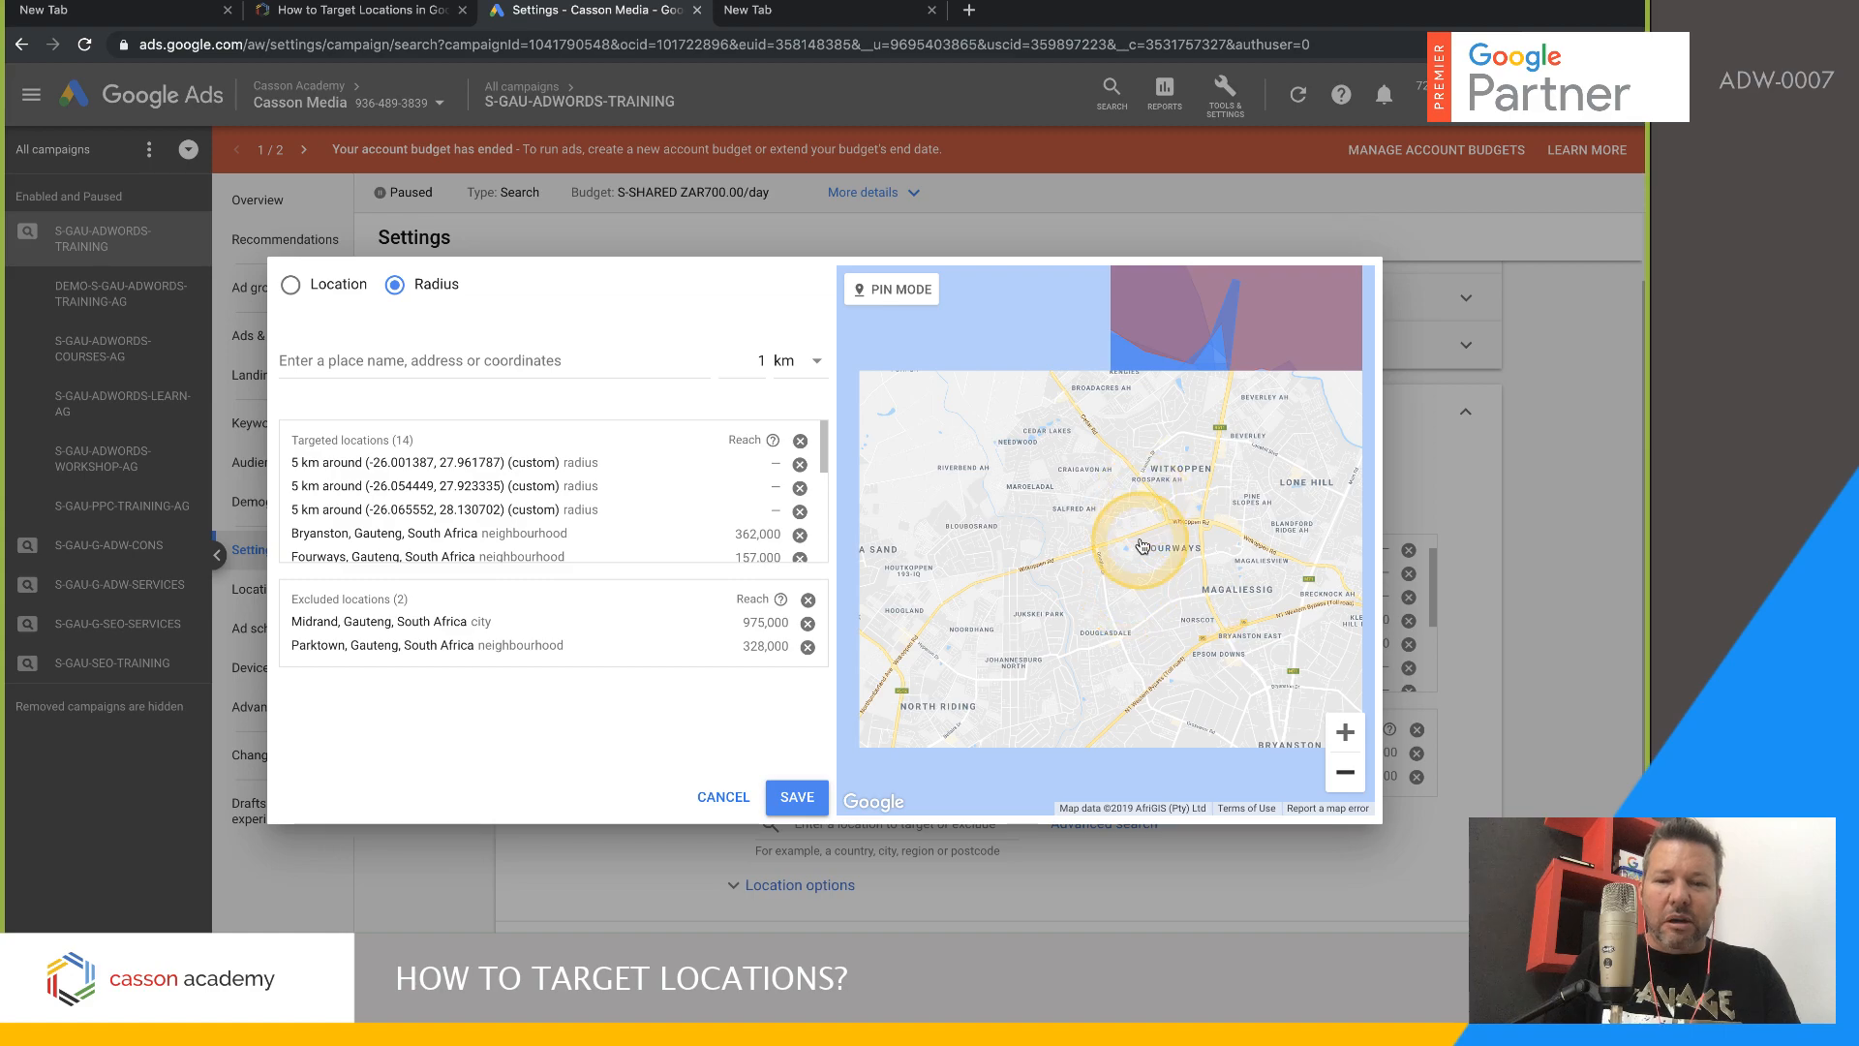
scroll(1128, 541, down, 2)
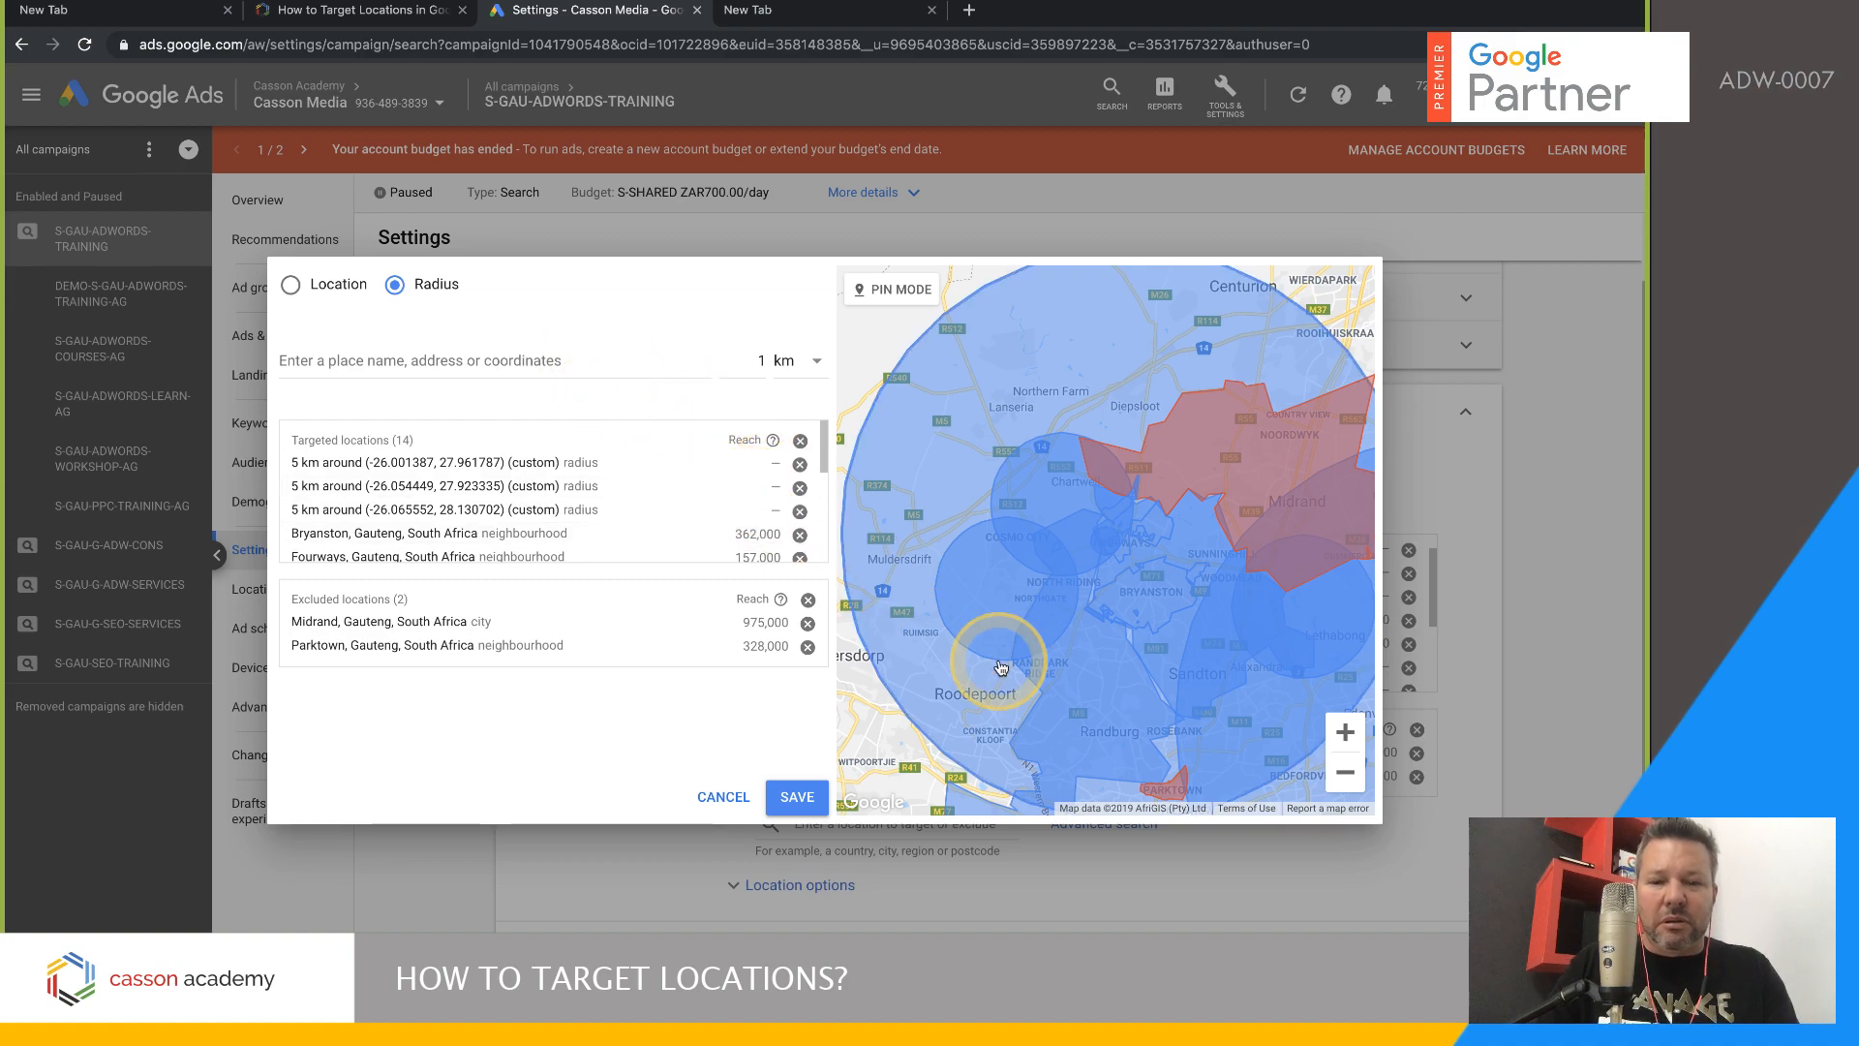
click(1346, 773)
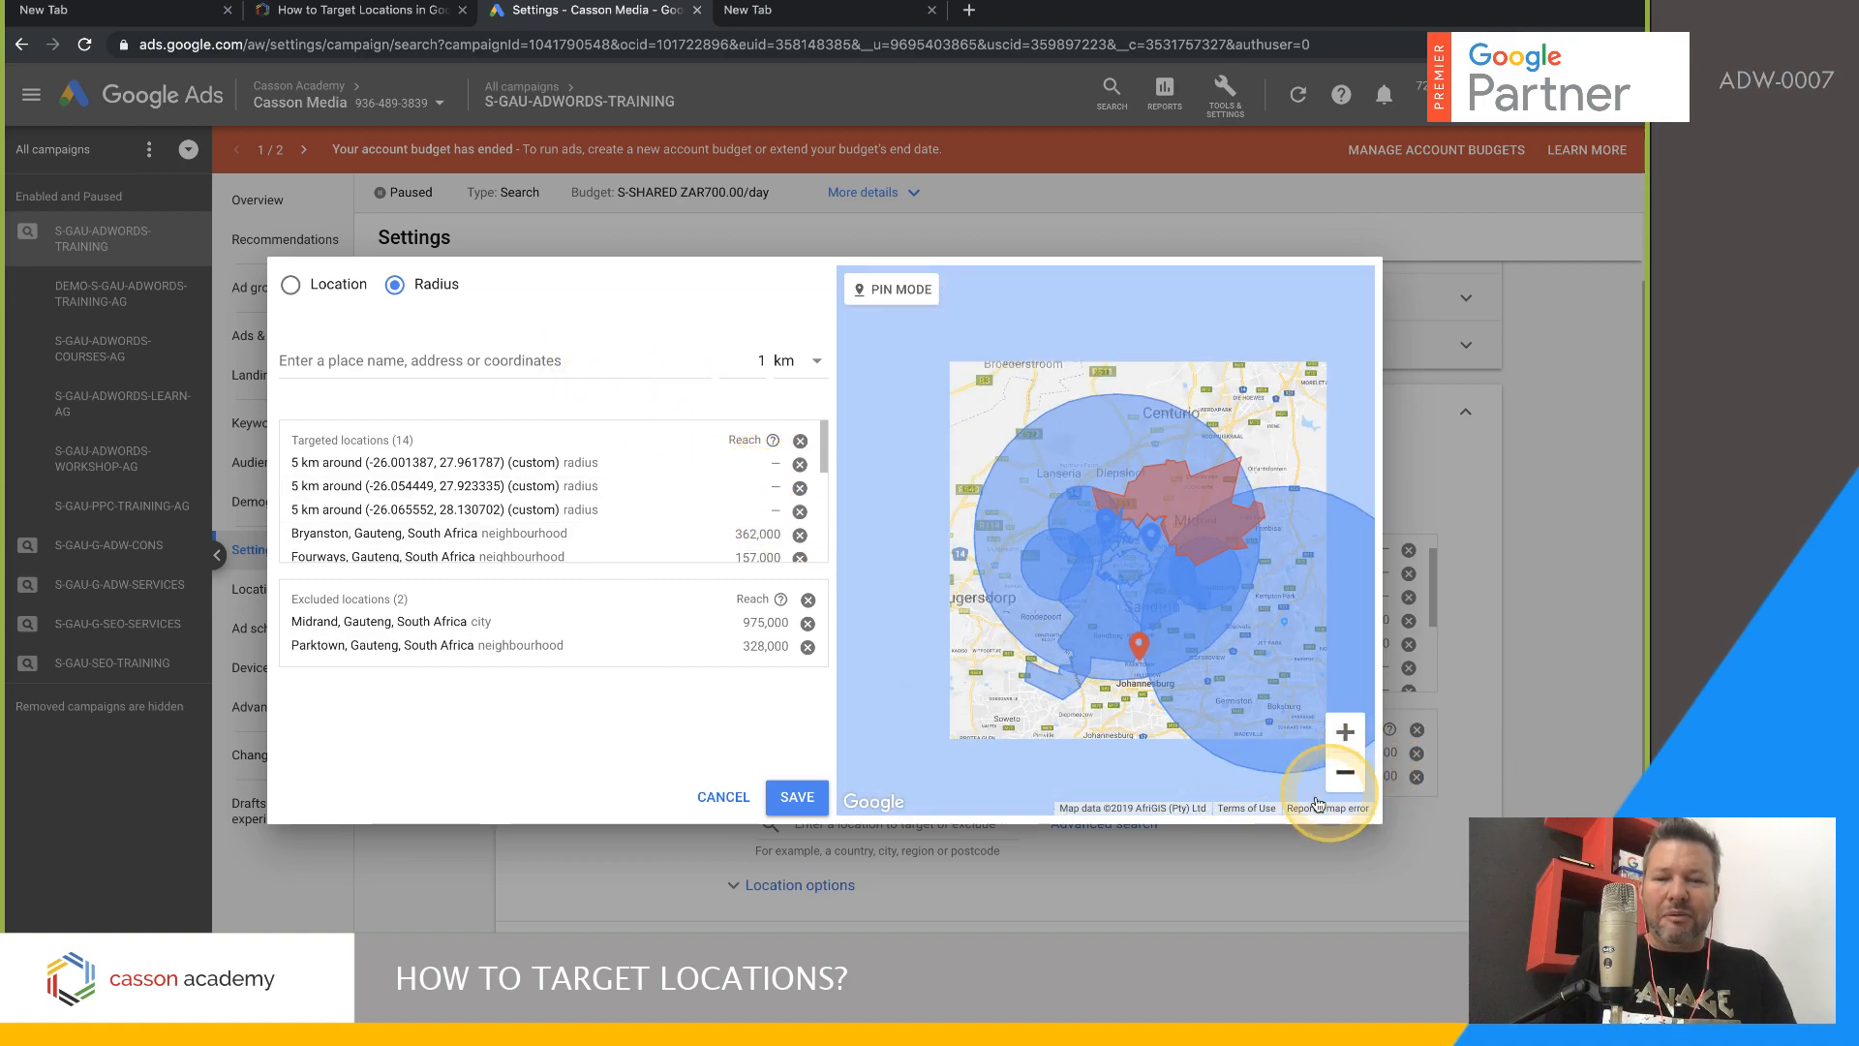
drag(964, 726, 829, 608)
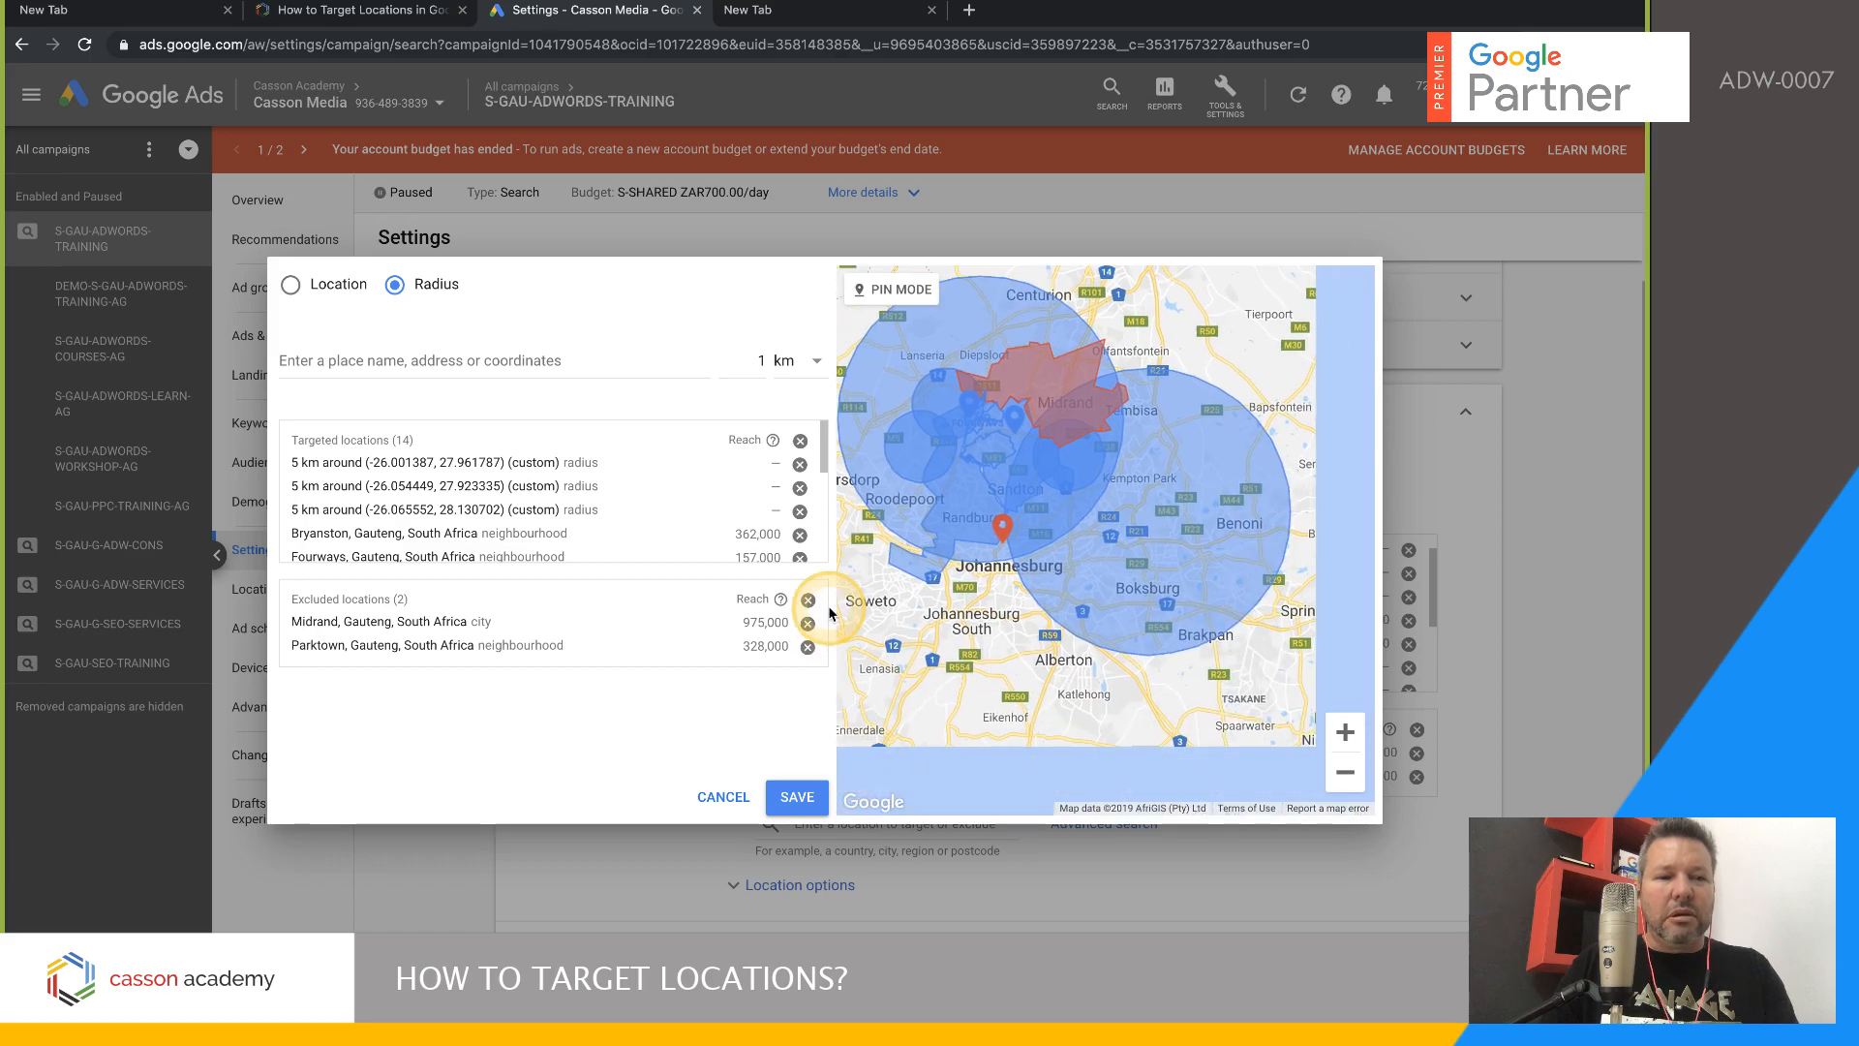
click(797, 797)
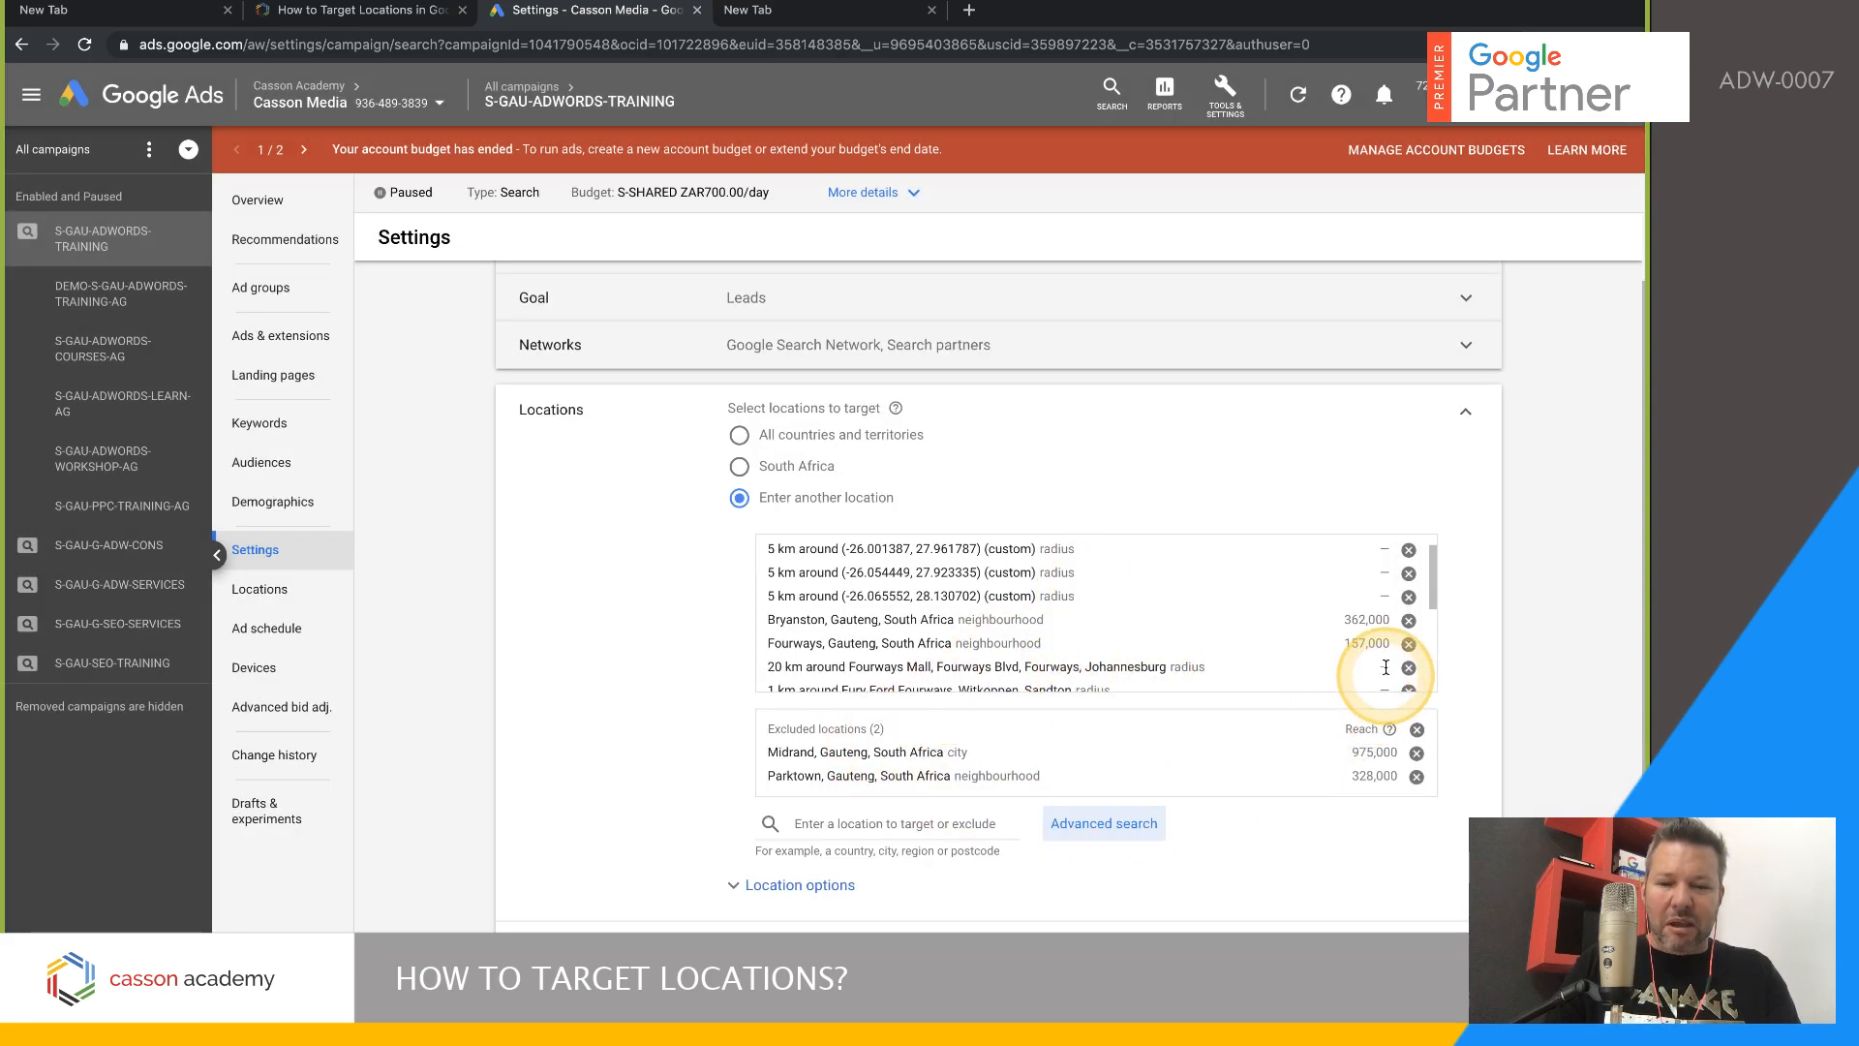
- Review the campaign's lists of targeted and excluded locations and their reach
scroll(1346, 625, up, 2)
scroll(1341, 622, up, 1)
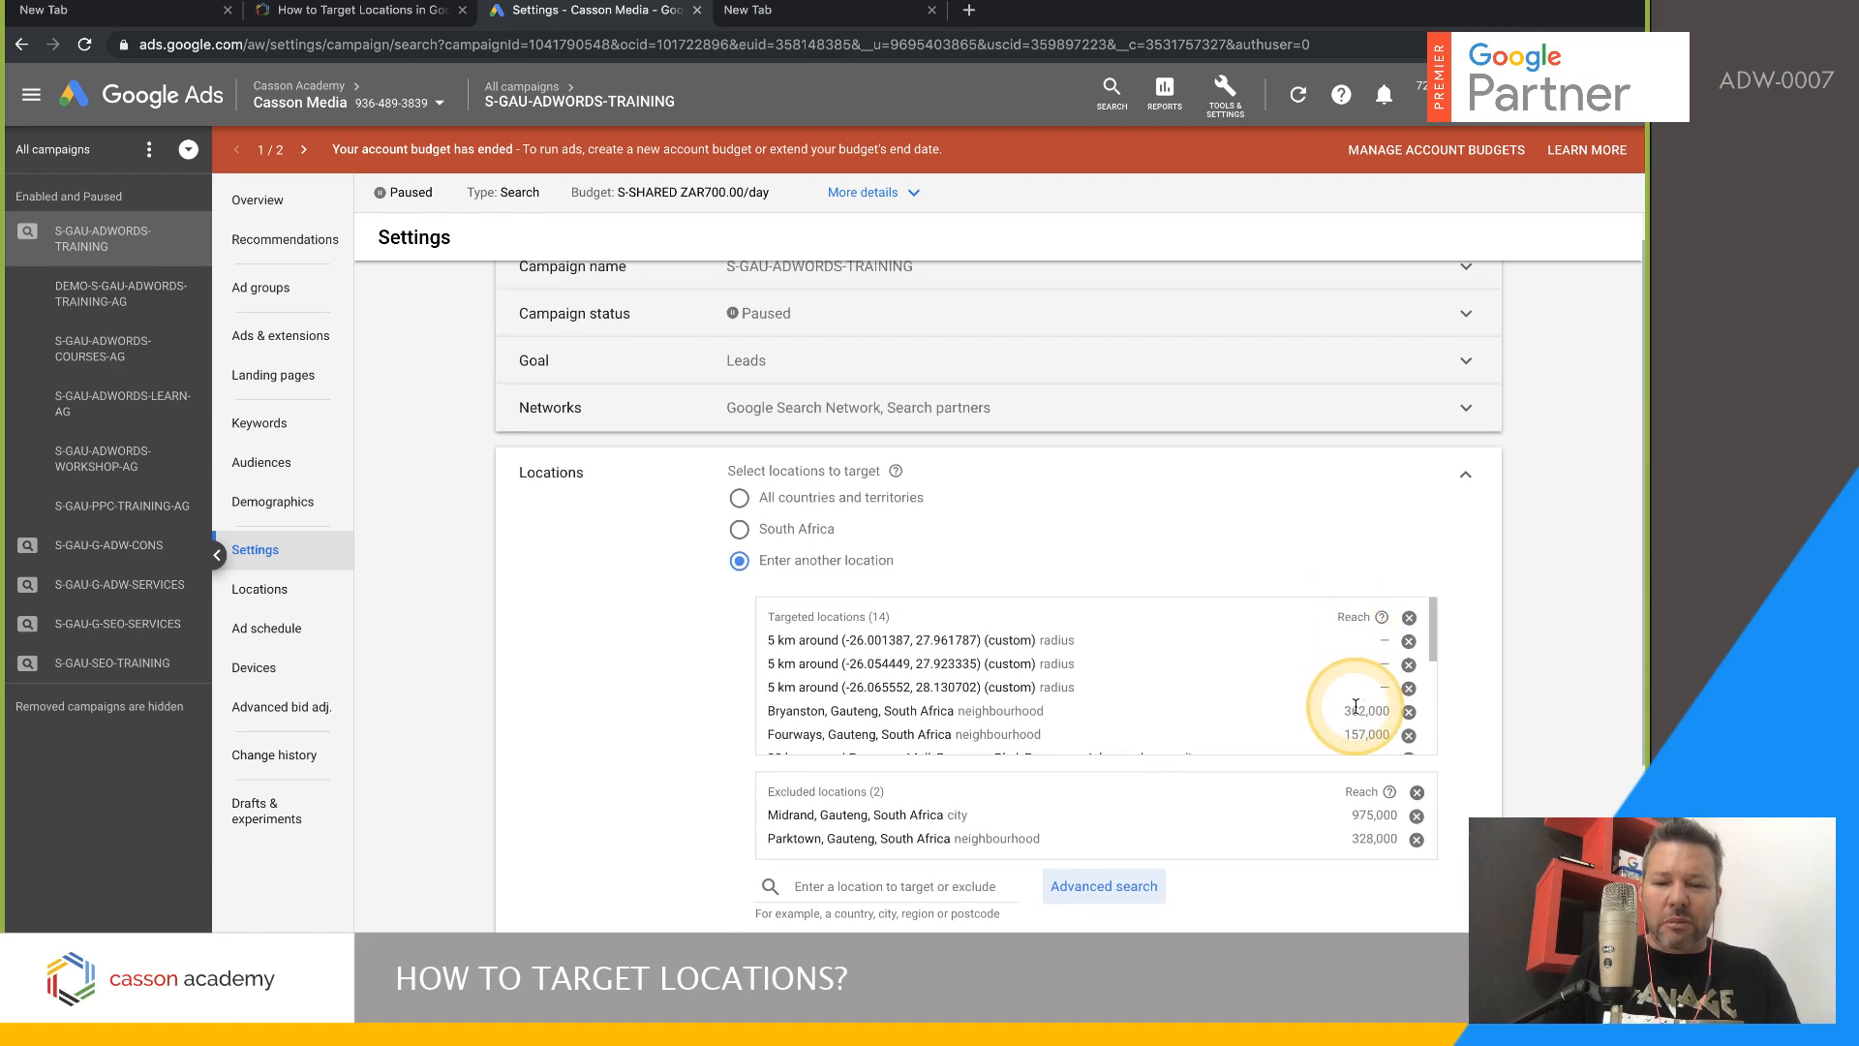
scroll(1355, 712, down, 1)
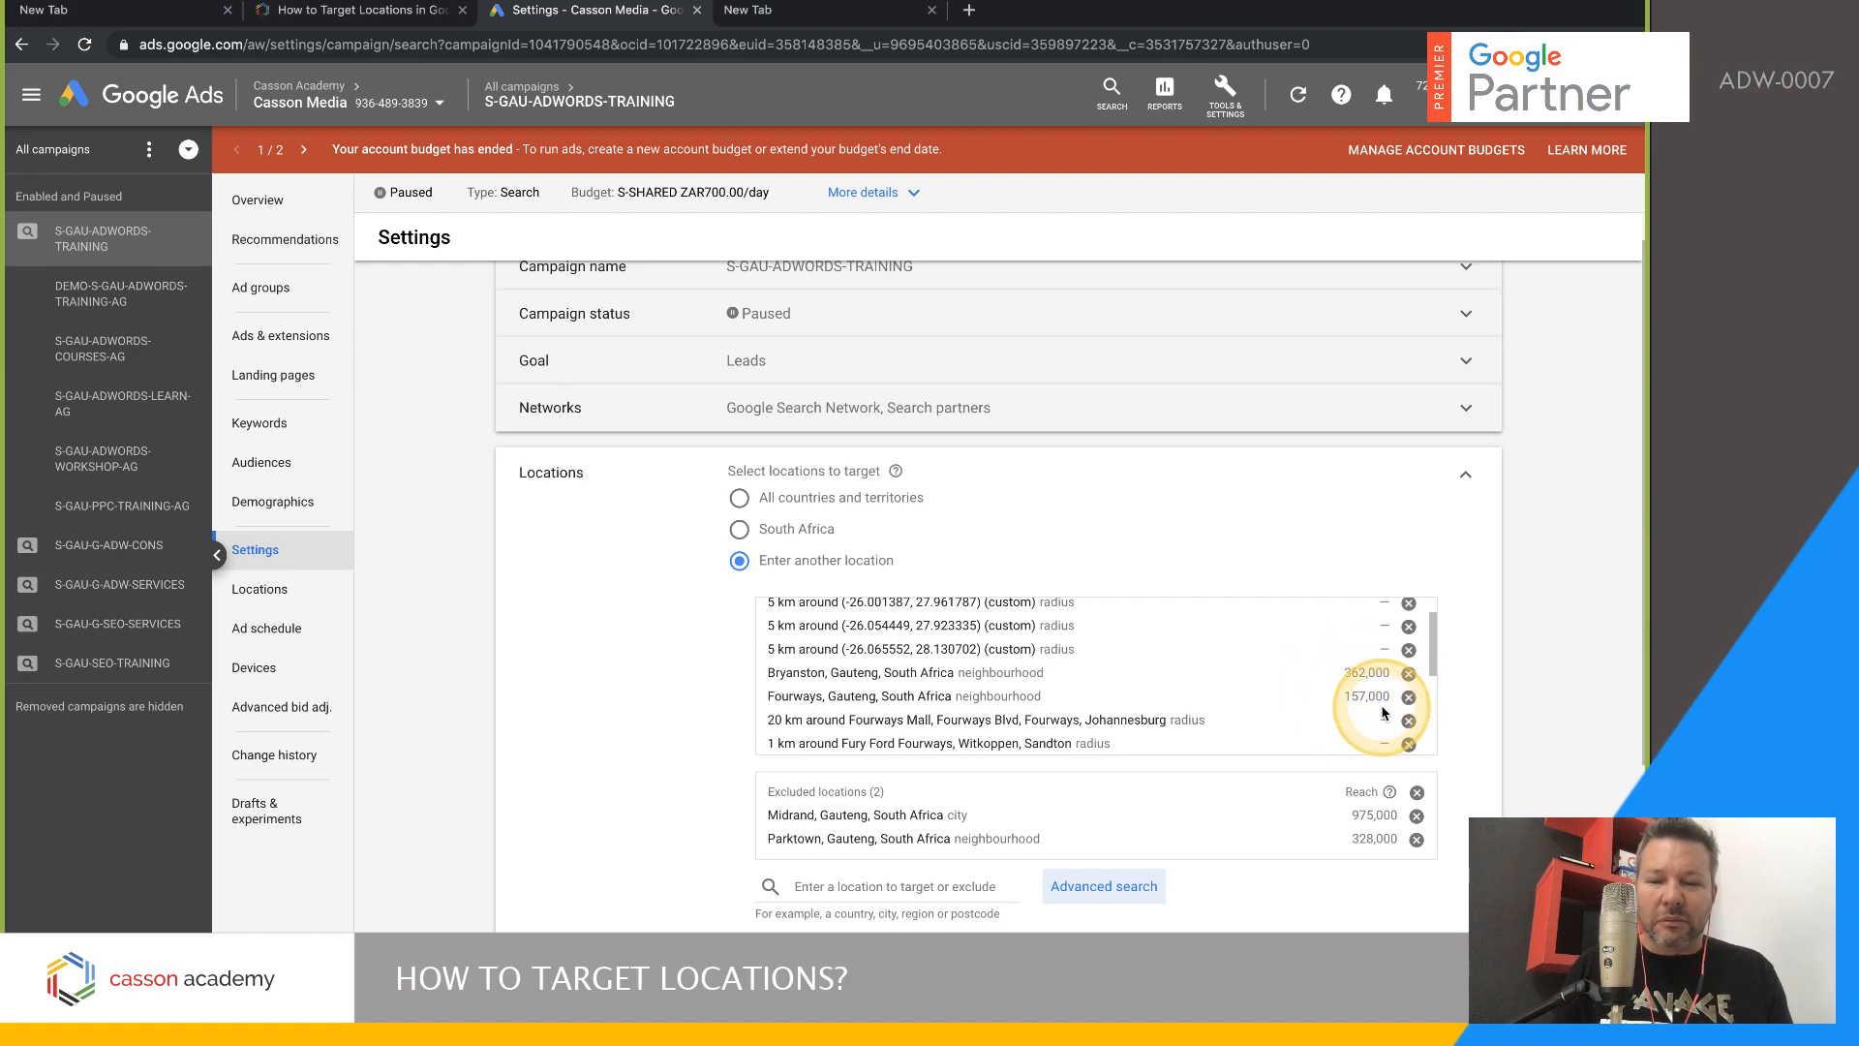
scroll(1384, 712, down, 2)
scroll(1368, 814, down, 1)
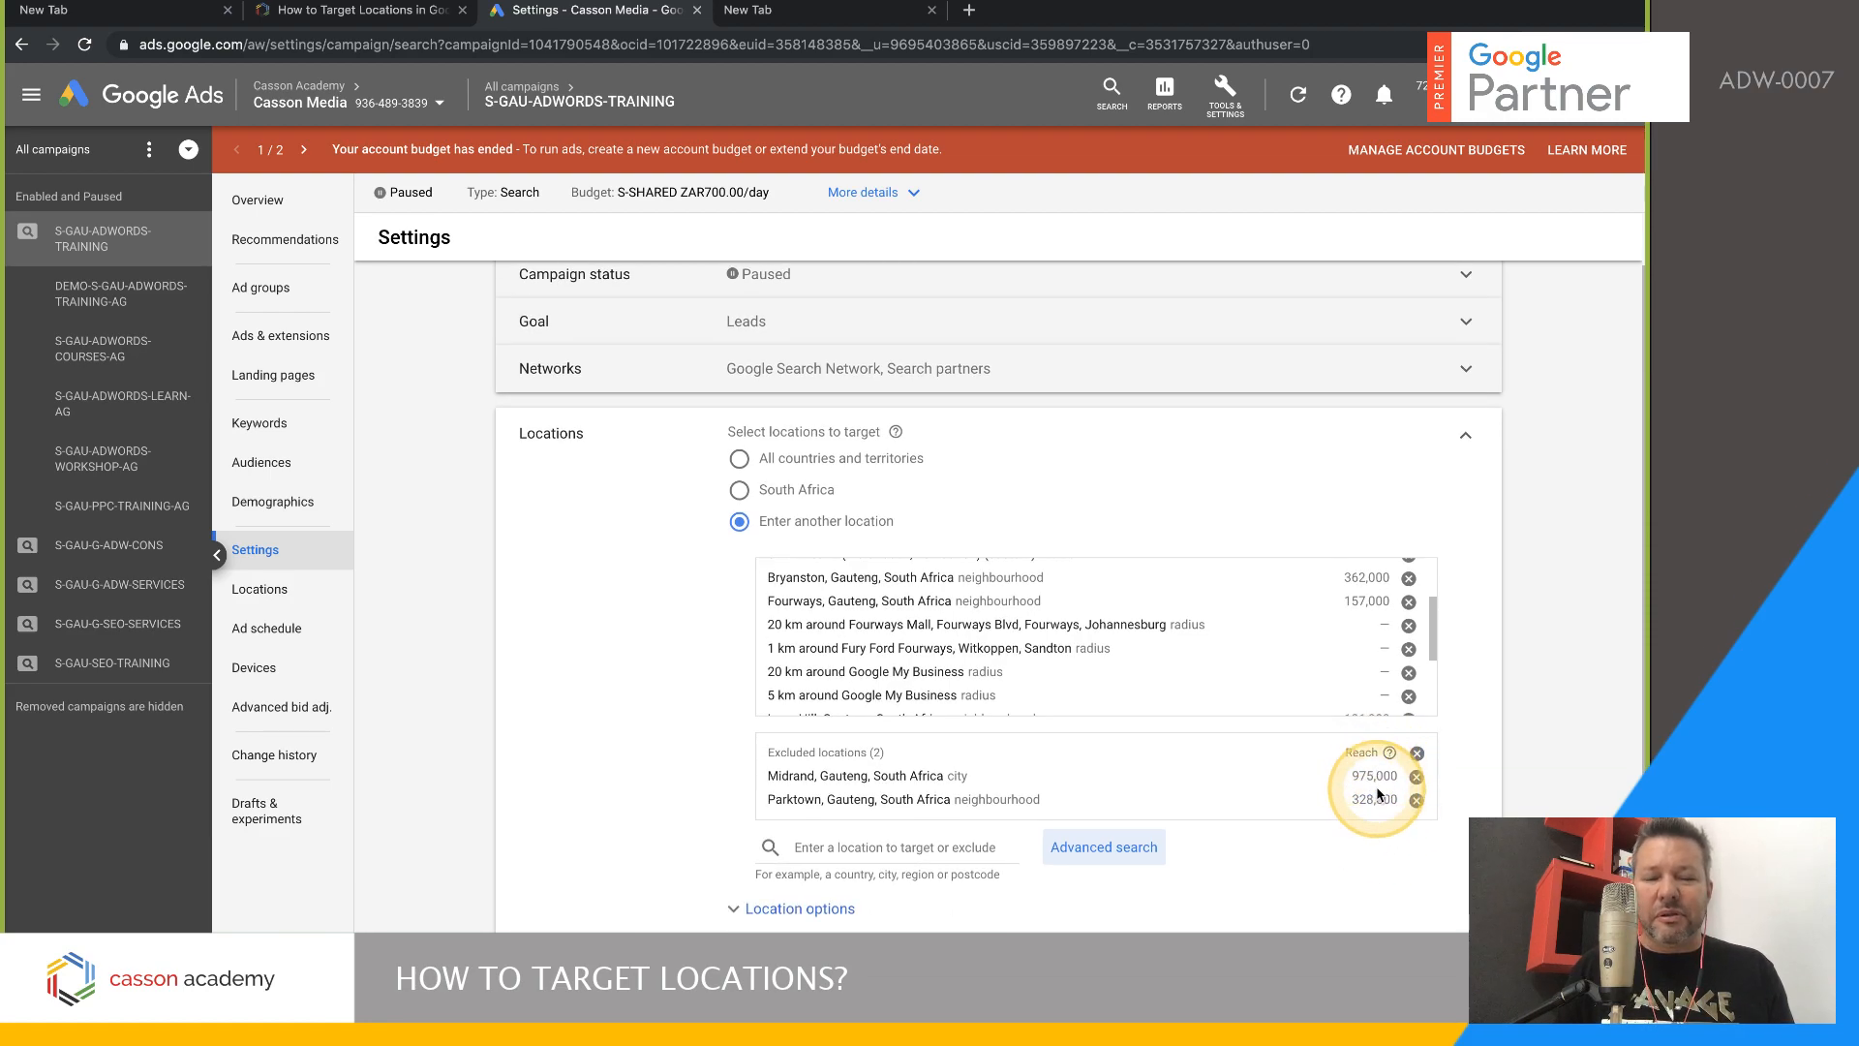
mouse_move(1390, 755)
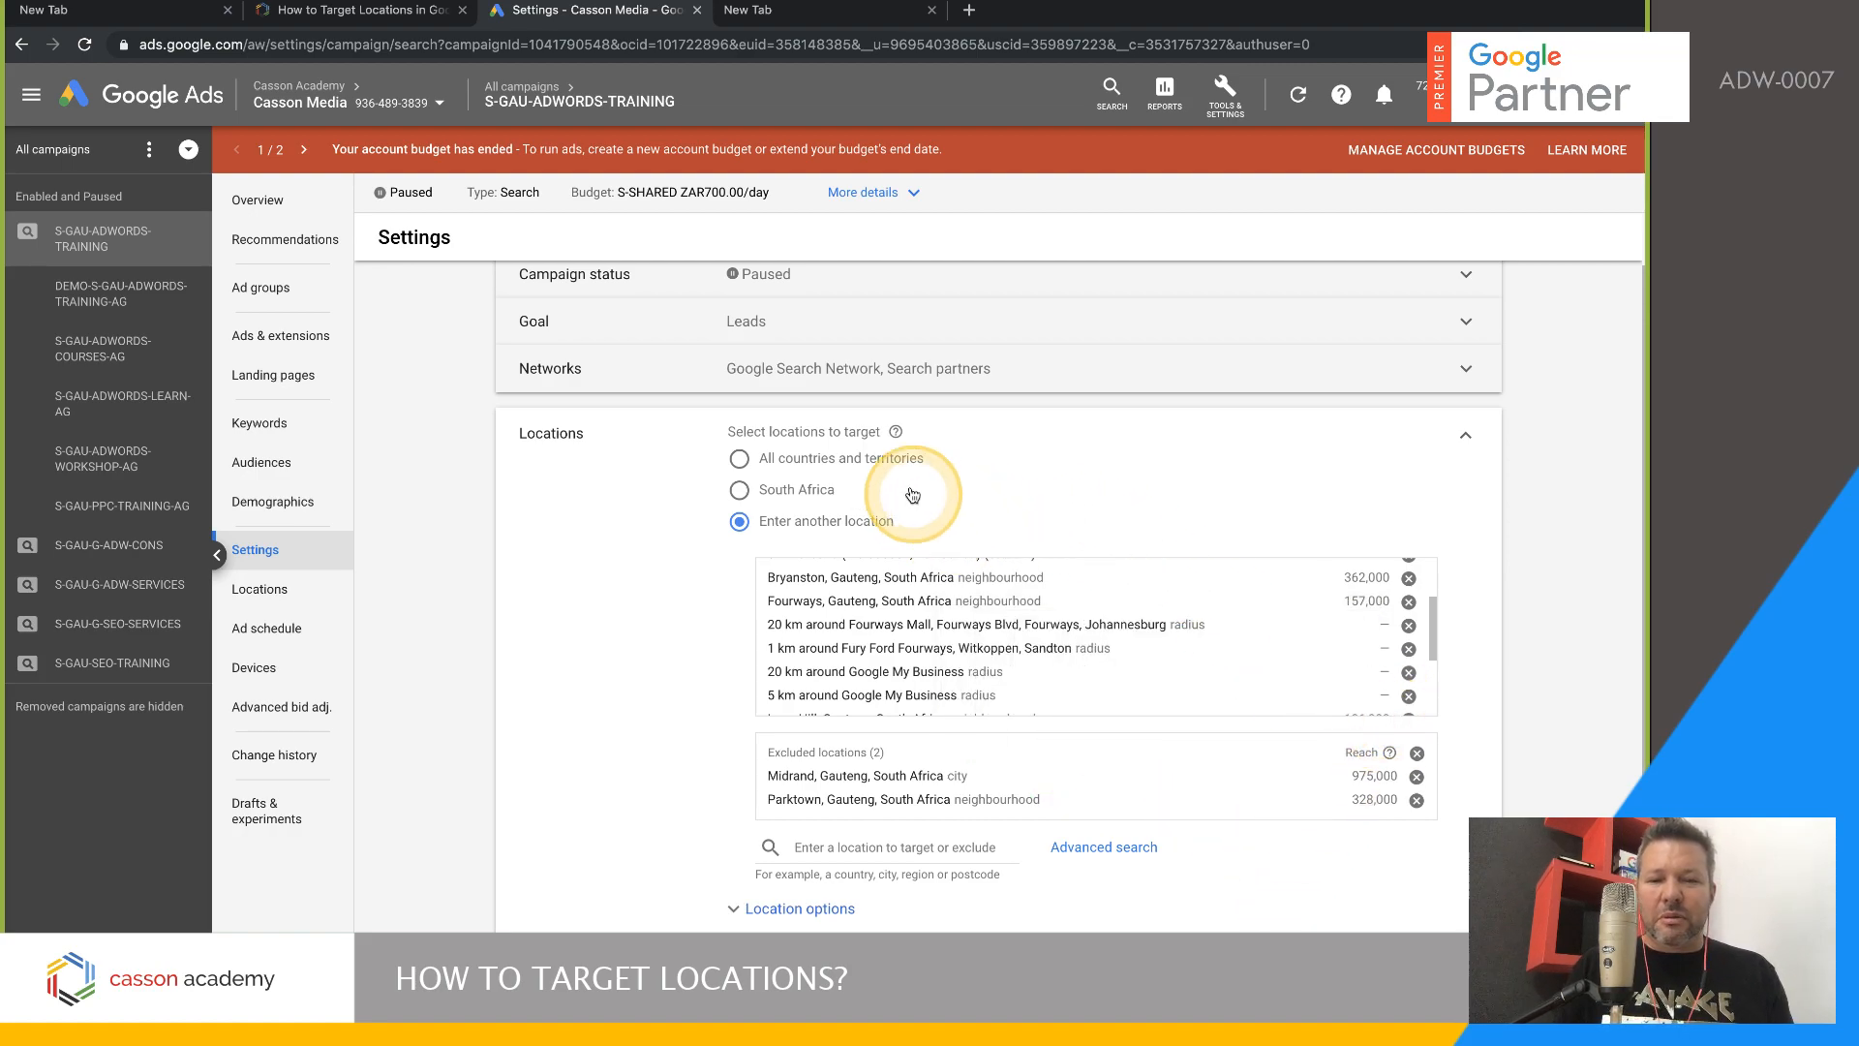
- Open the ADS-REGIONS (TEMPLATE) spreadsheet in Google Sheets in the empty browser tab
mouse_move(901, 434)
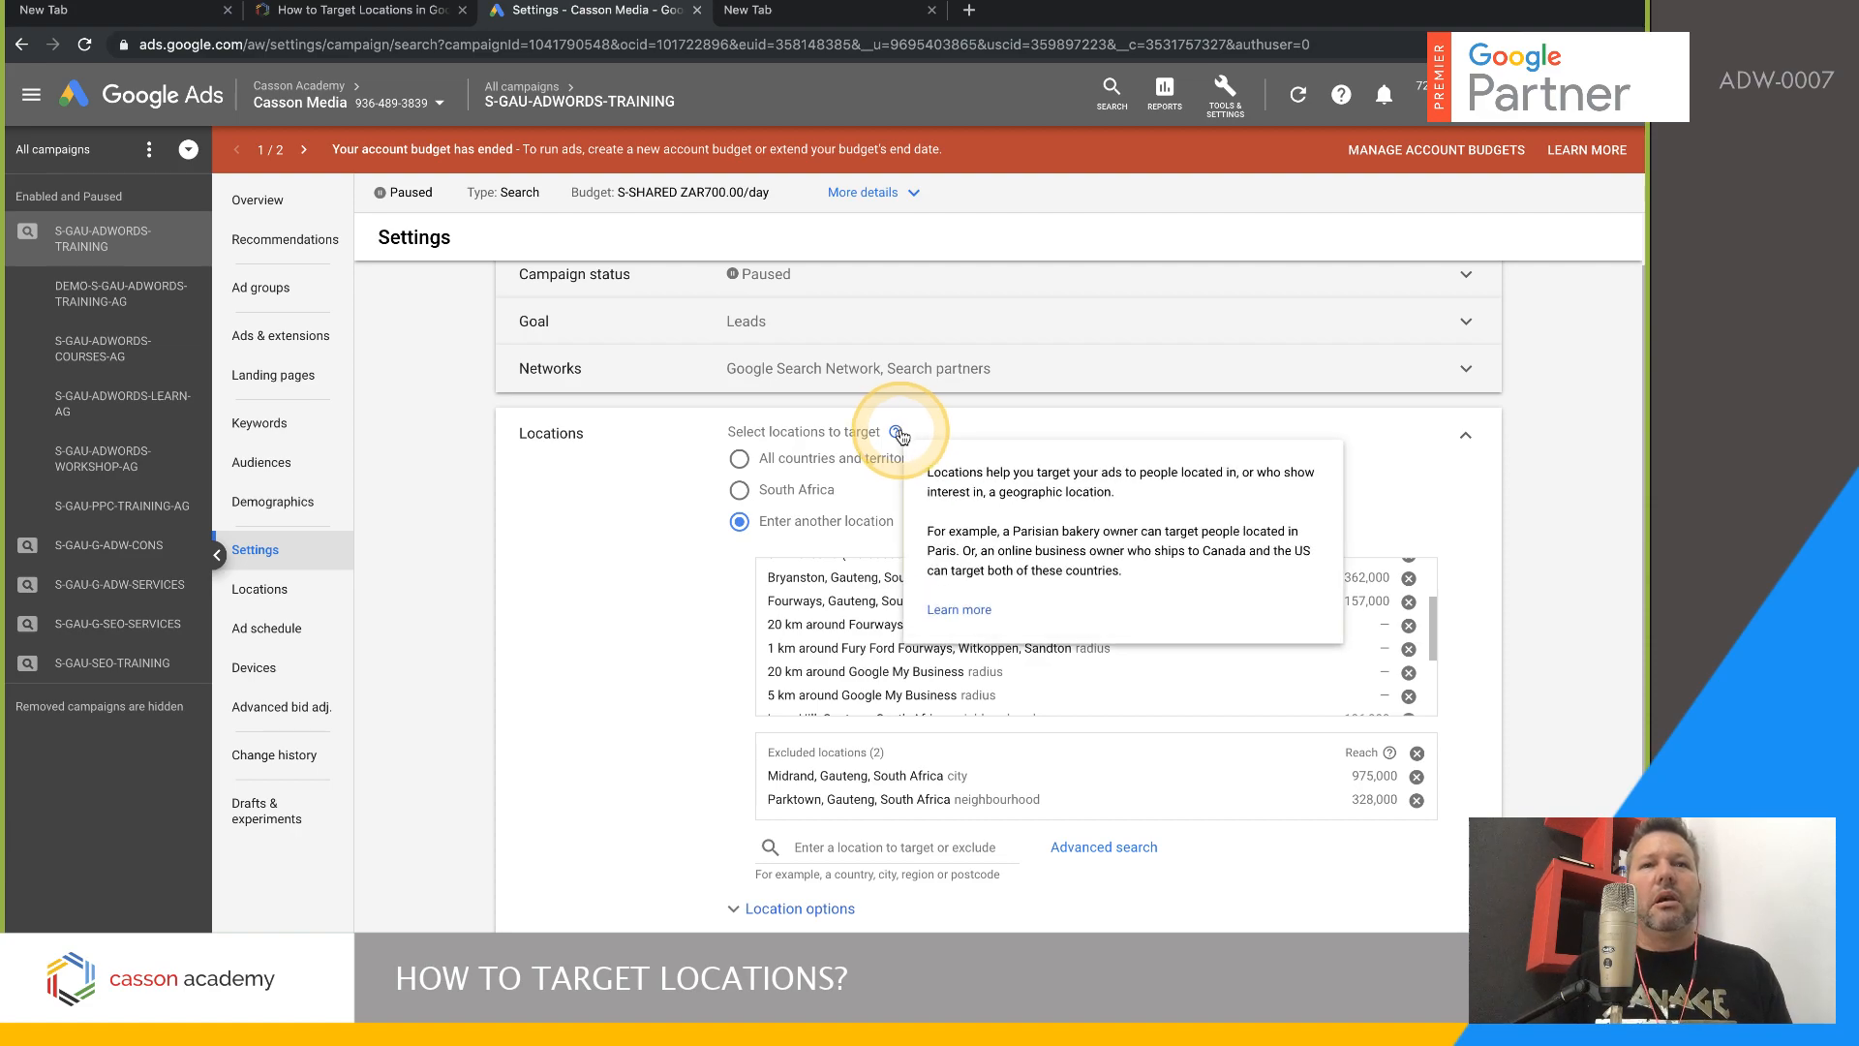
scroll(620, 513, down, 1)
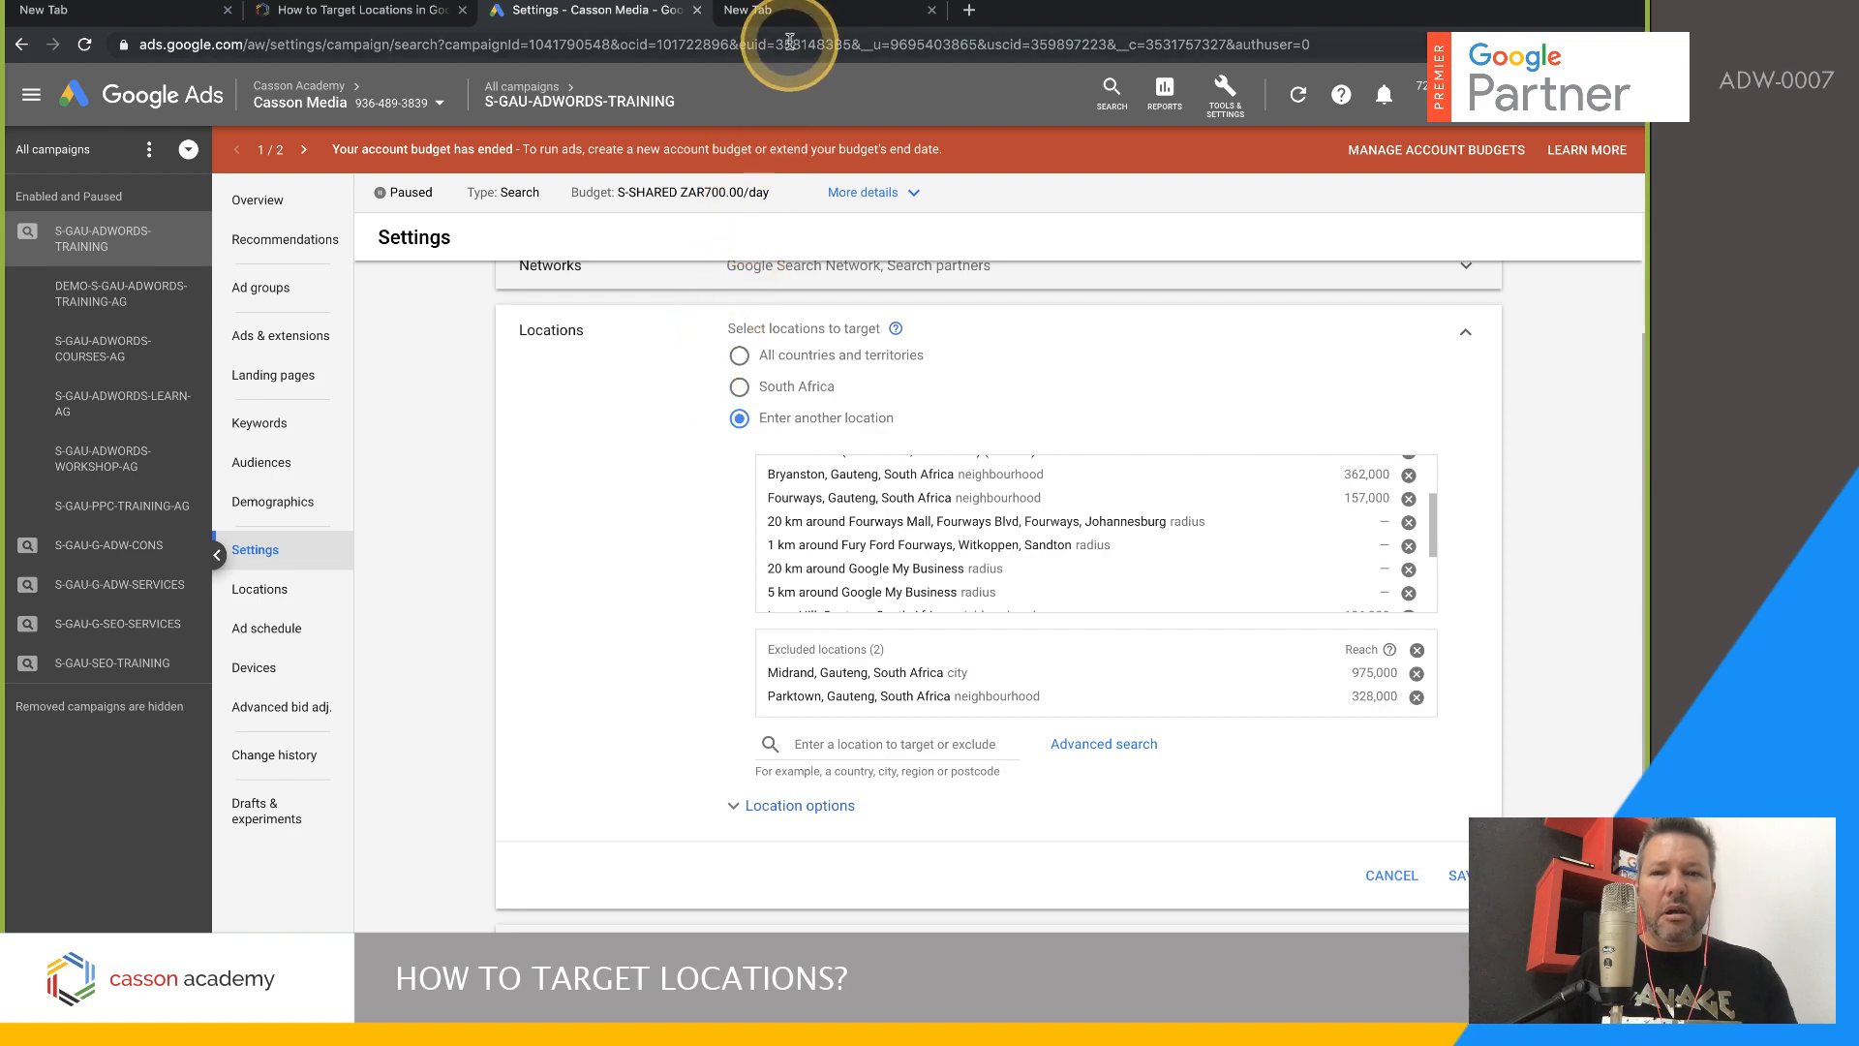
click(808, 13)
click(746, 46)
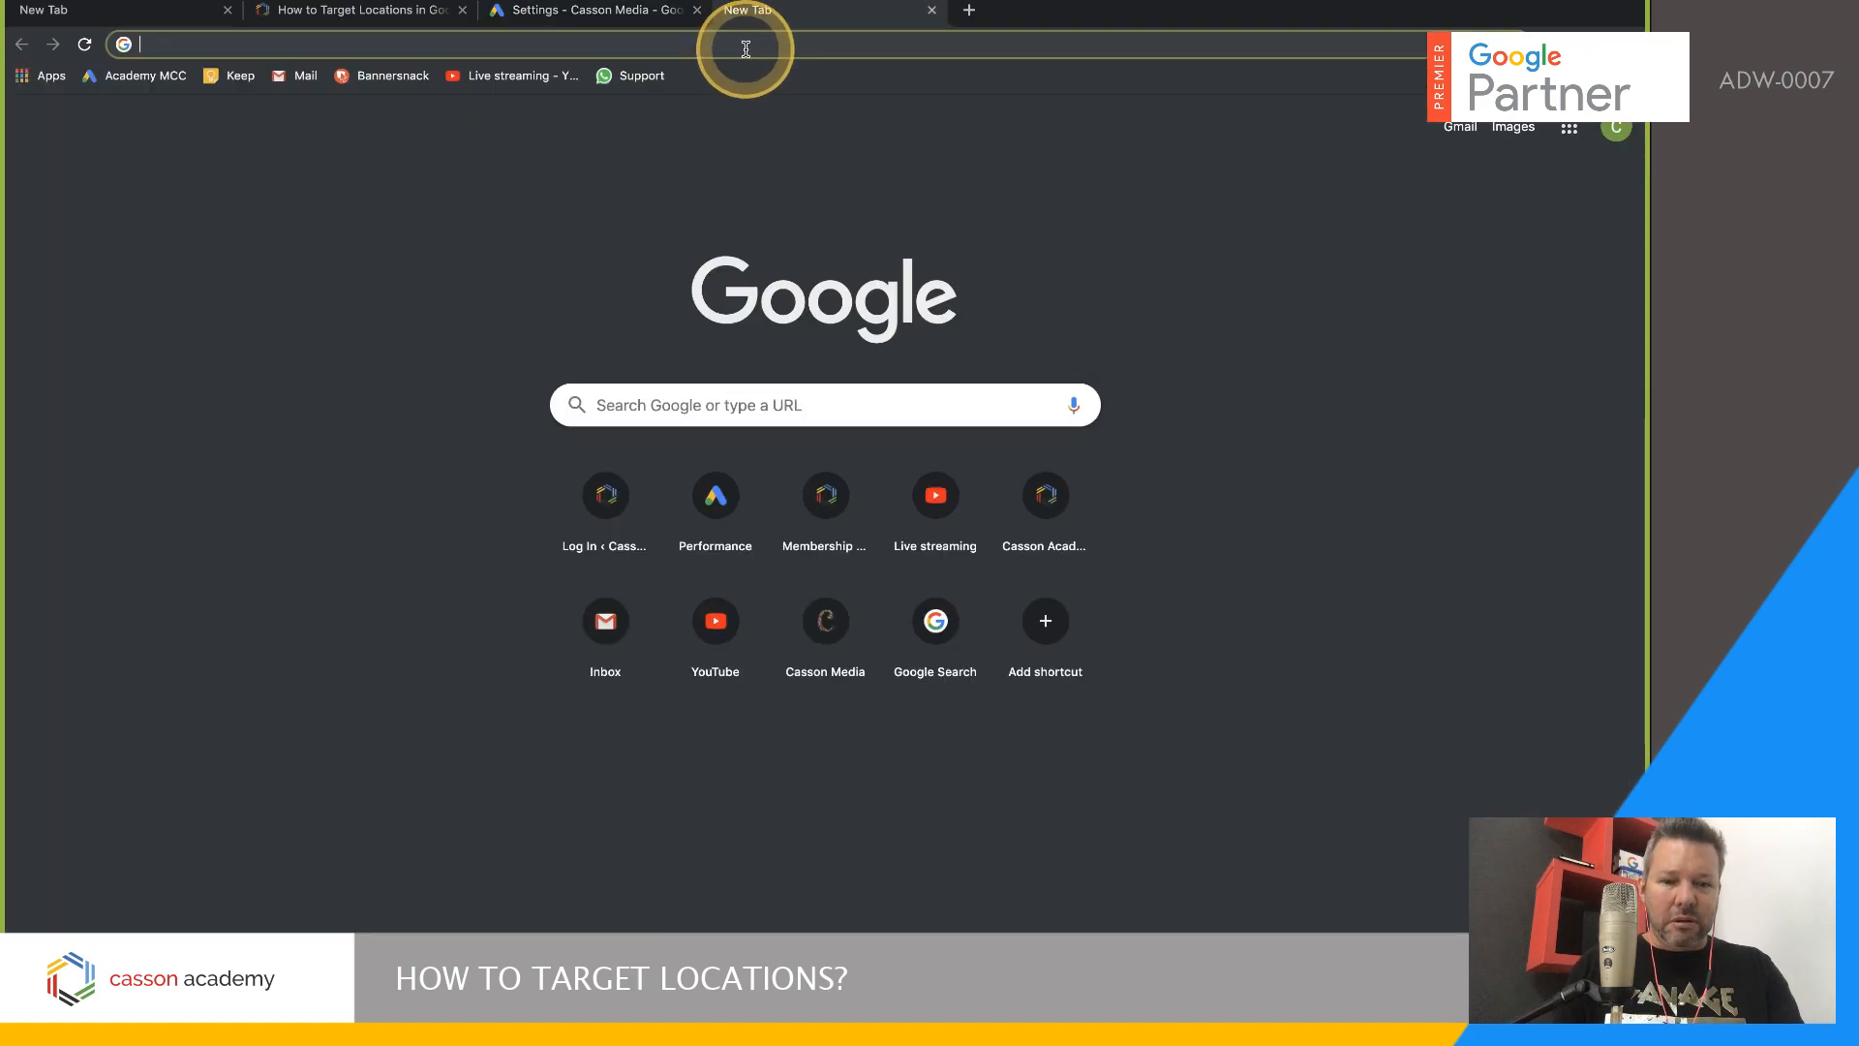
text(regio)
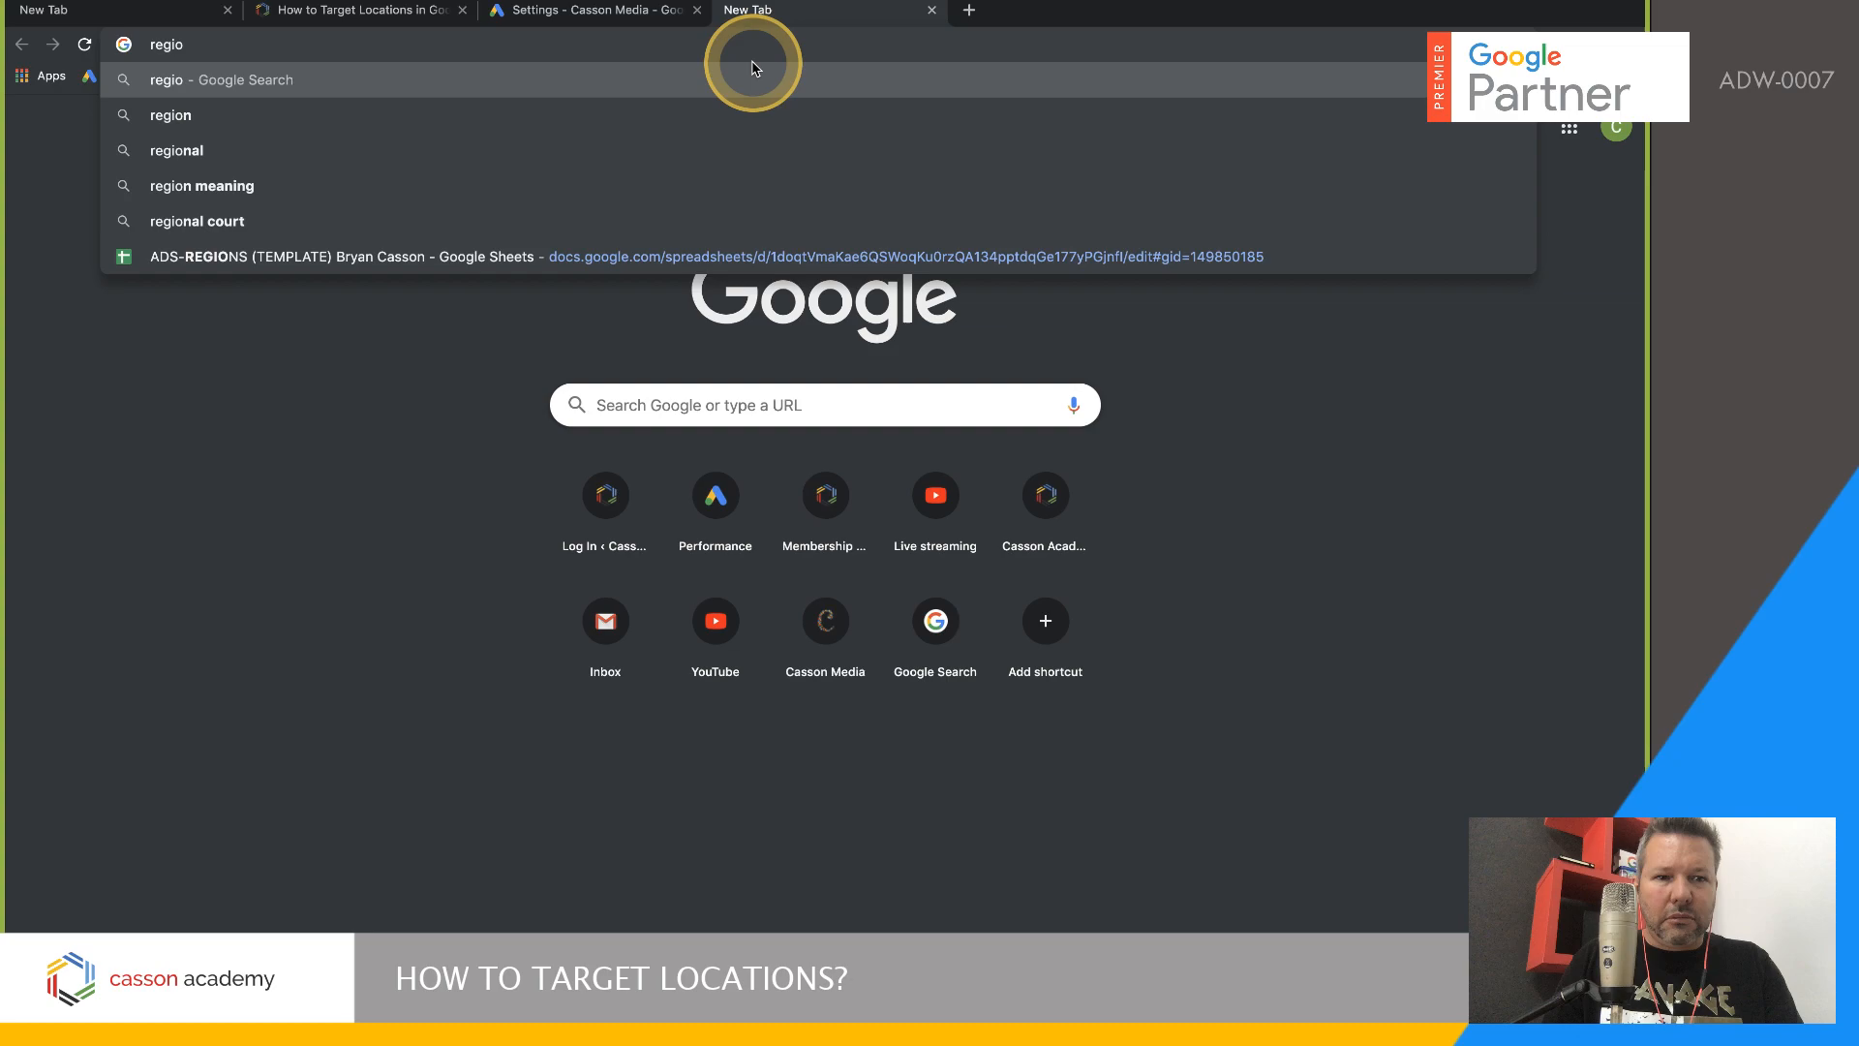
click(747, 255)
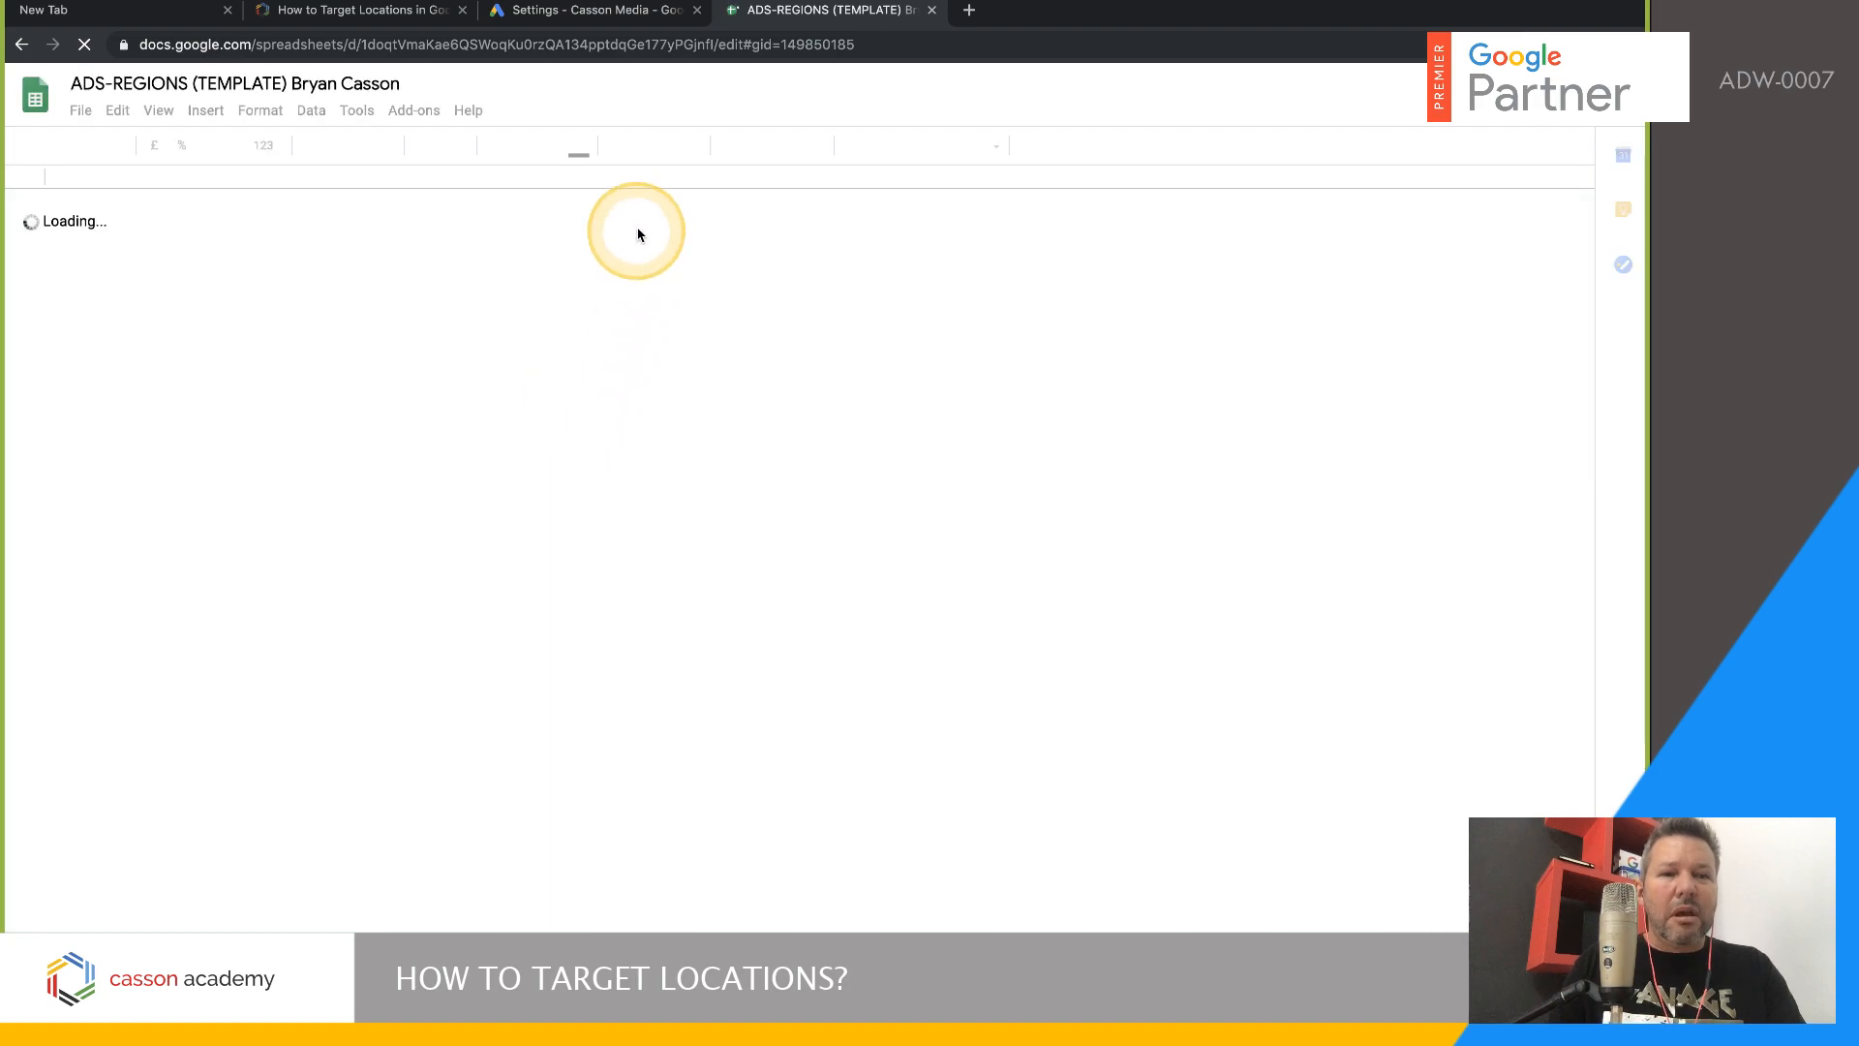
- Switch back to Google Ads and remove all targeted locations from the campaign
click(533, 12)
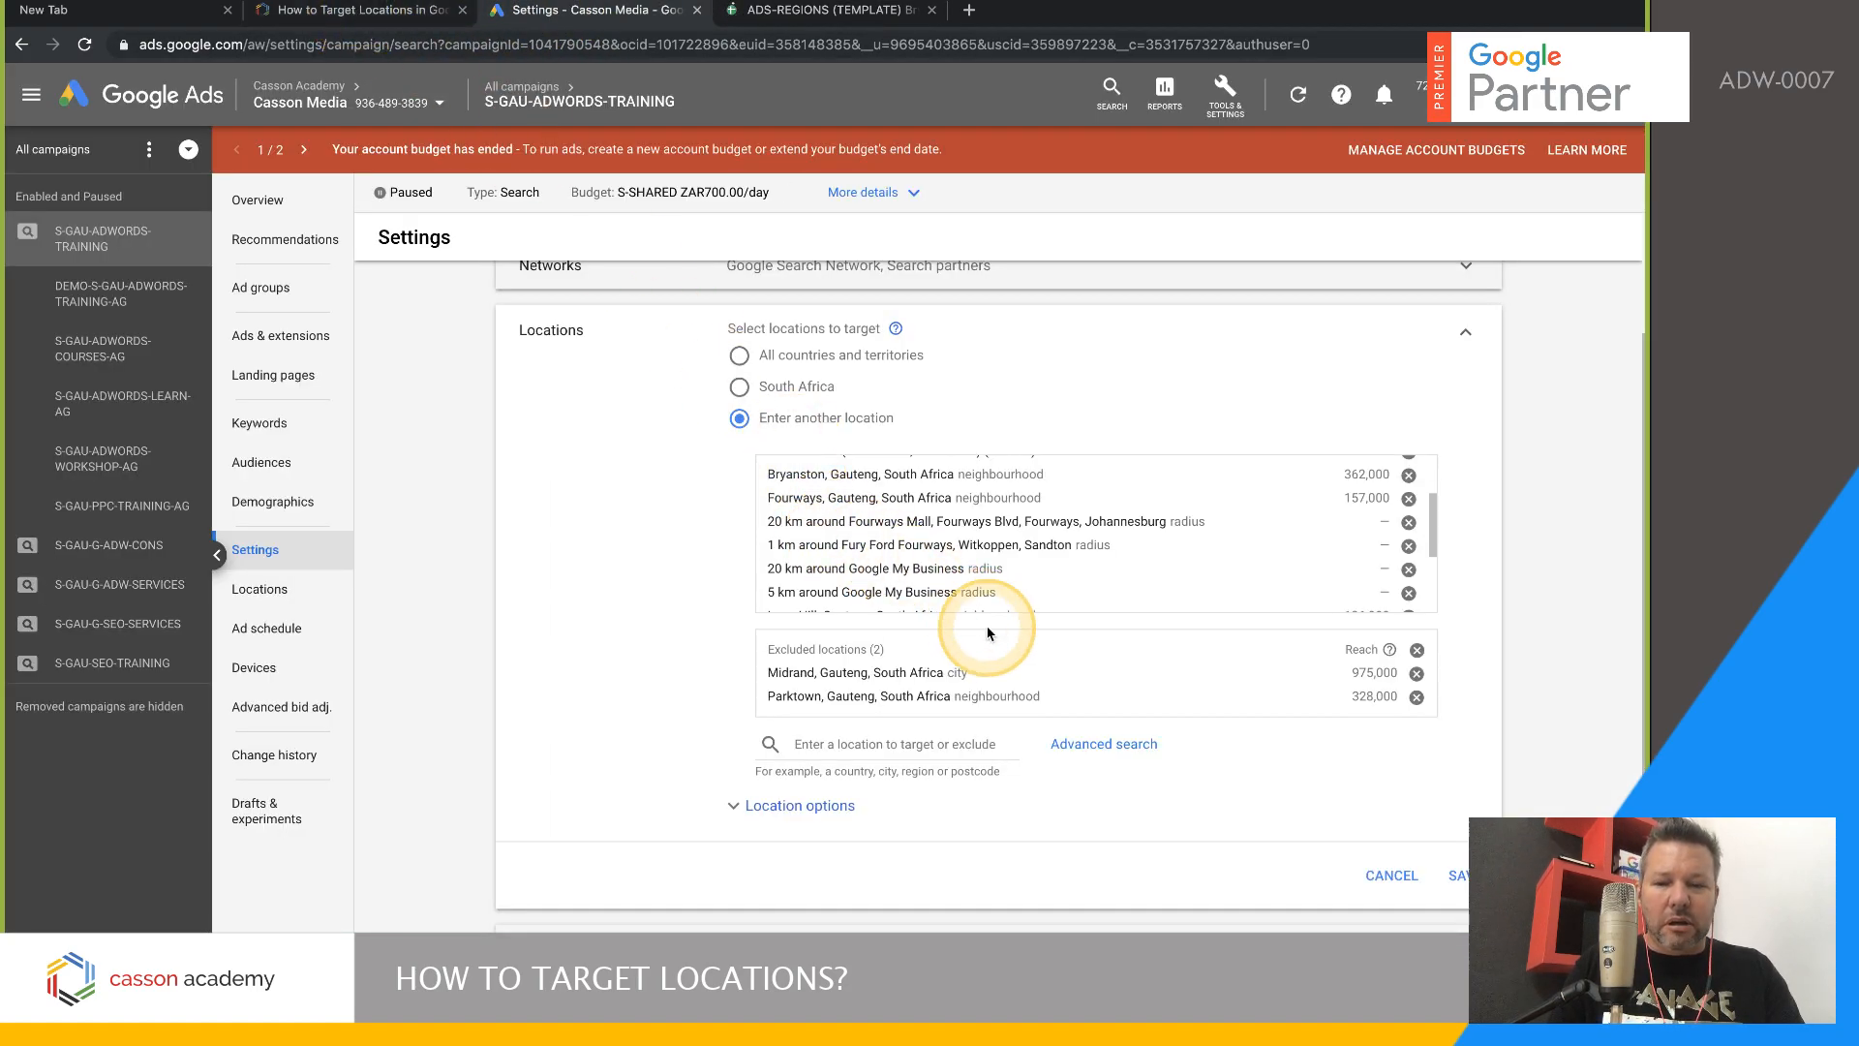
scroll(1368, 470, up, 3)
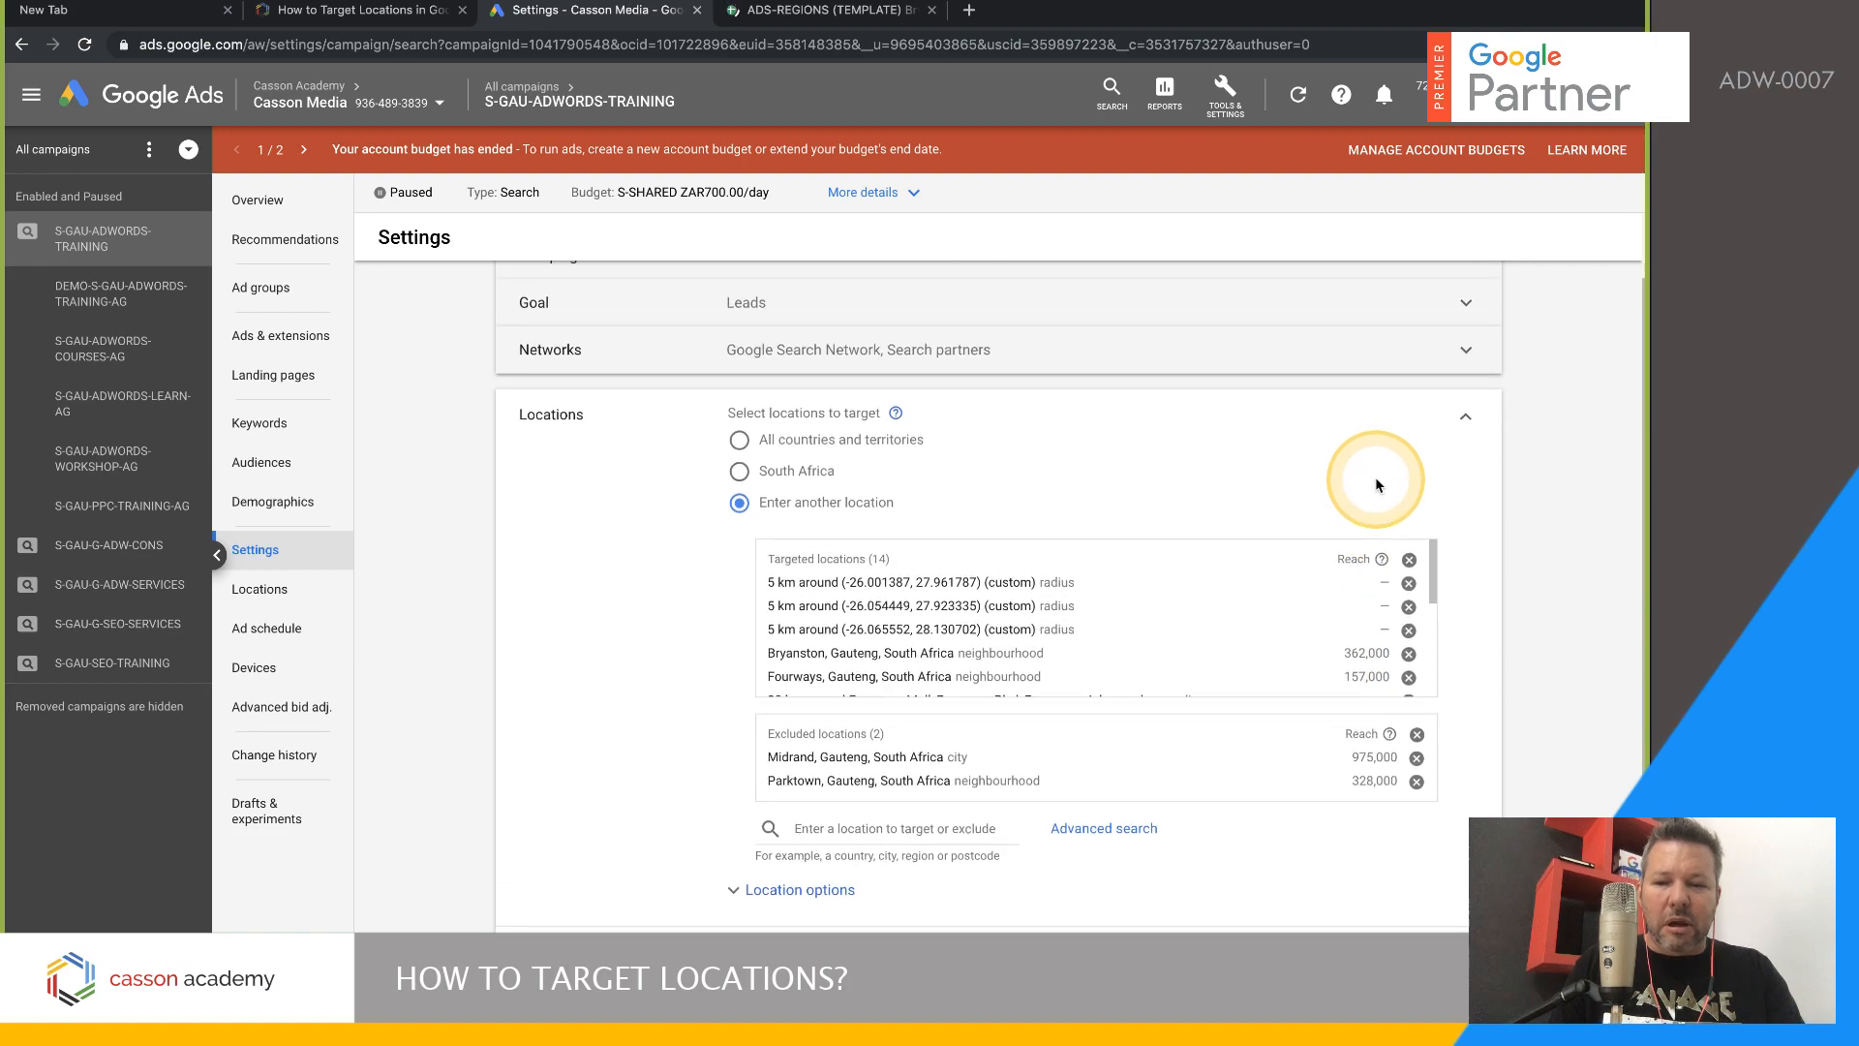
click(1410, 558)
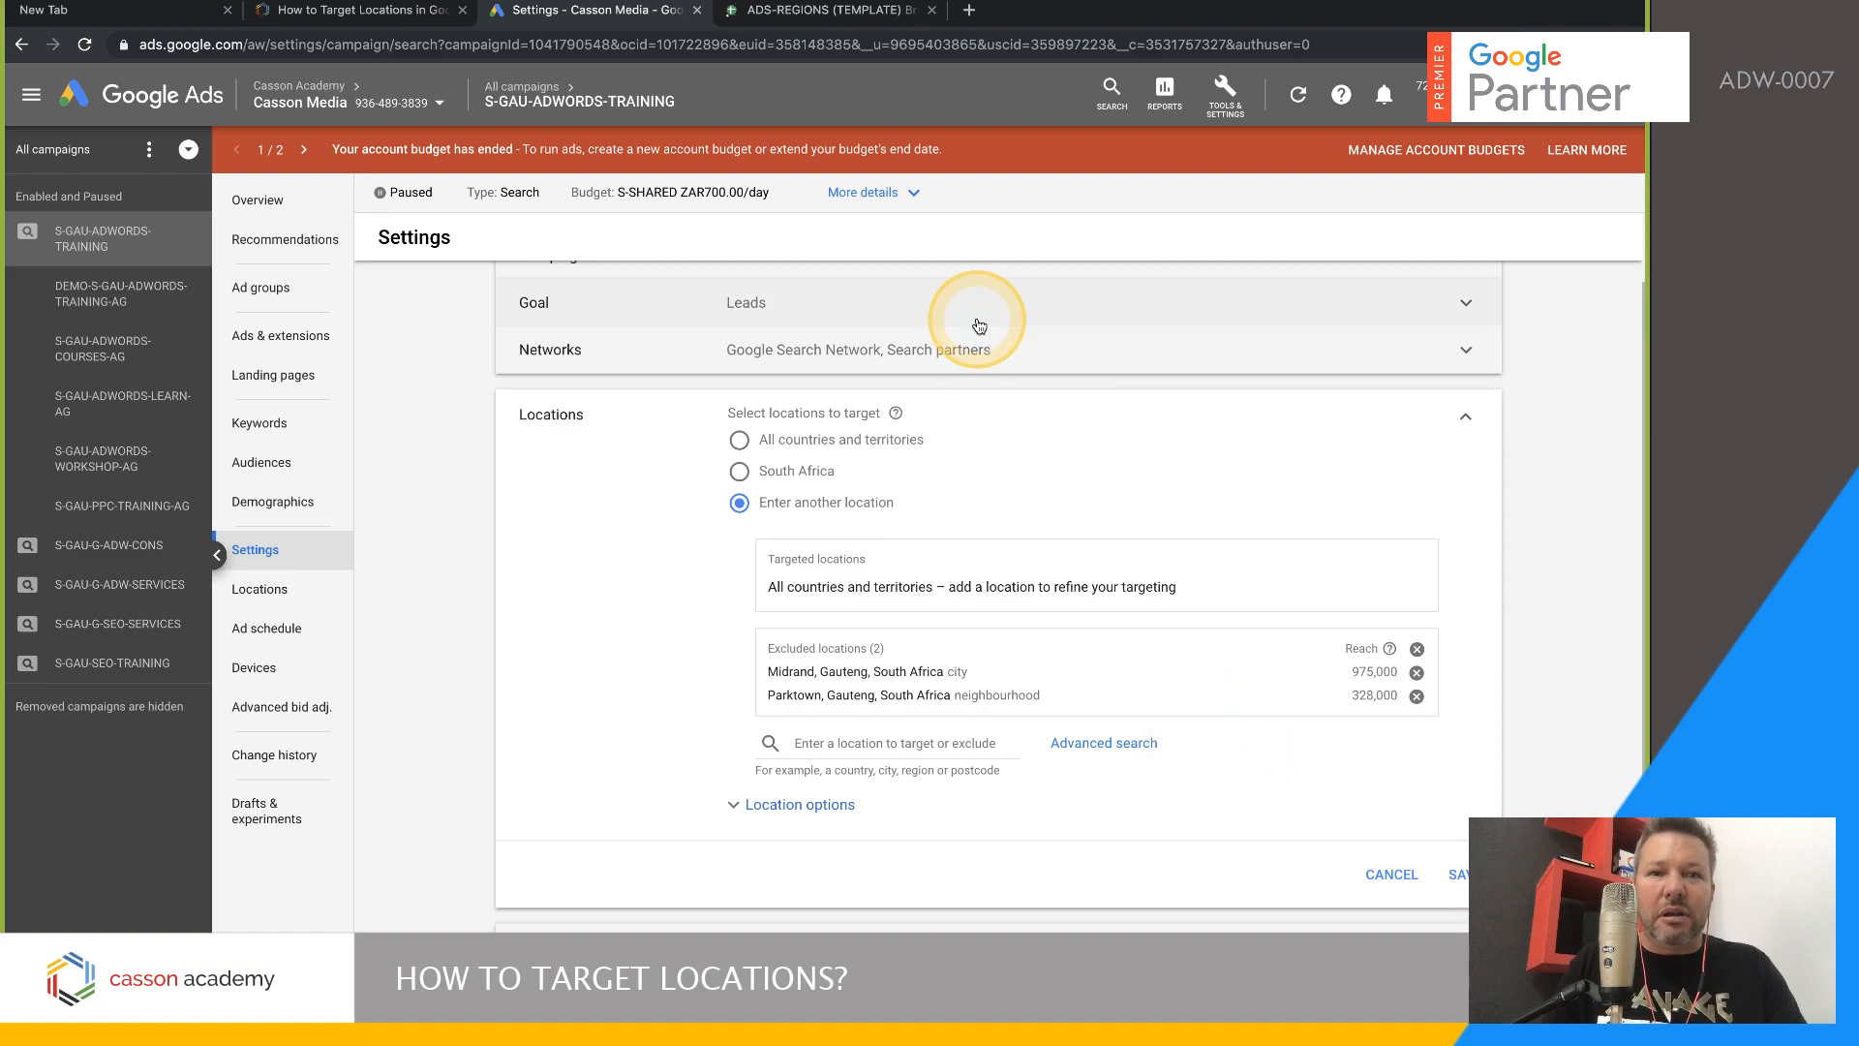
- Switch to the ADS-REGIONS spreadsheet and copy the Gauteng location list in cells A1 to A27
click(856, 27)
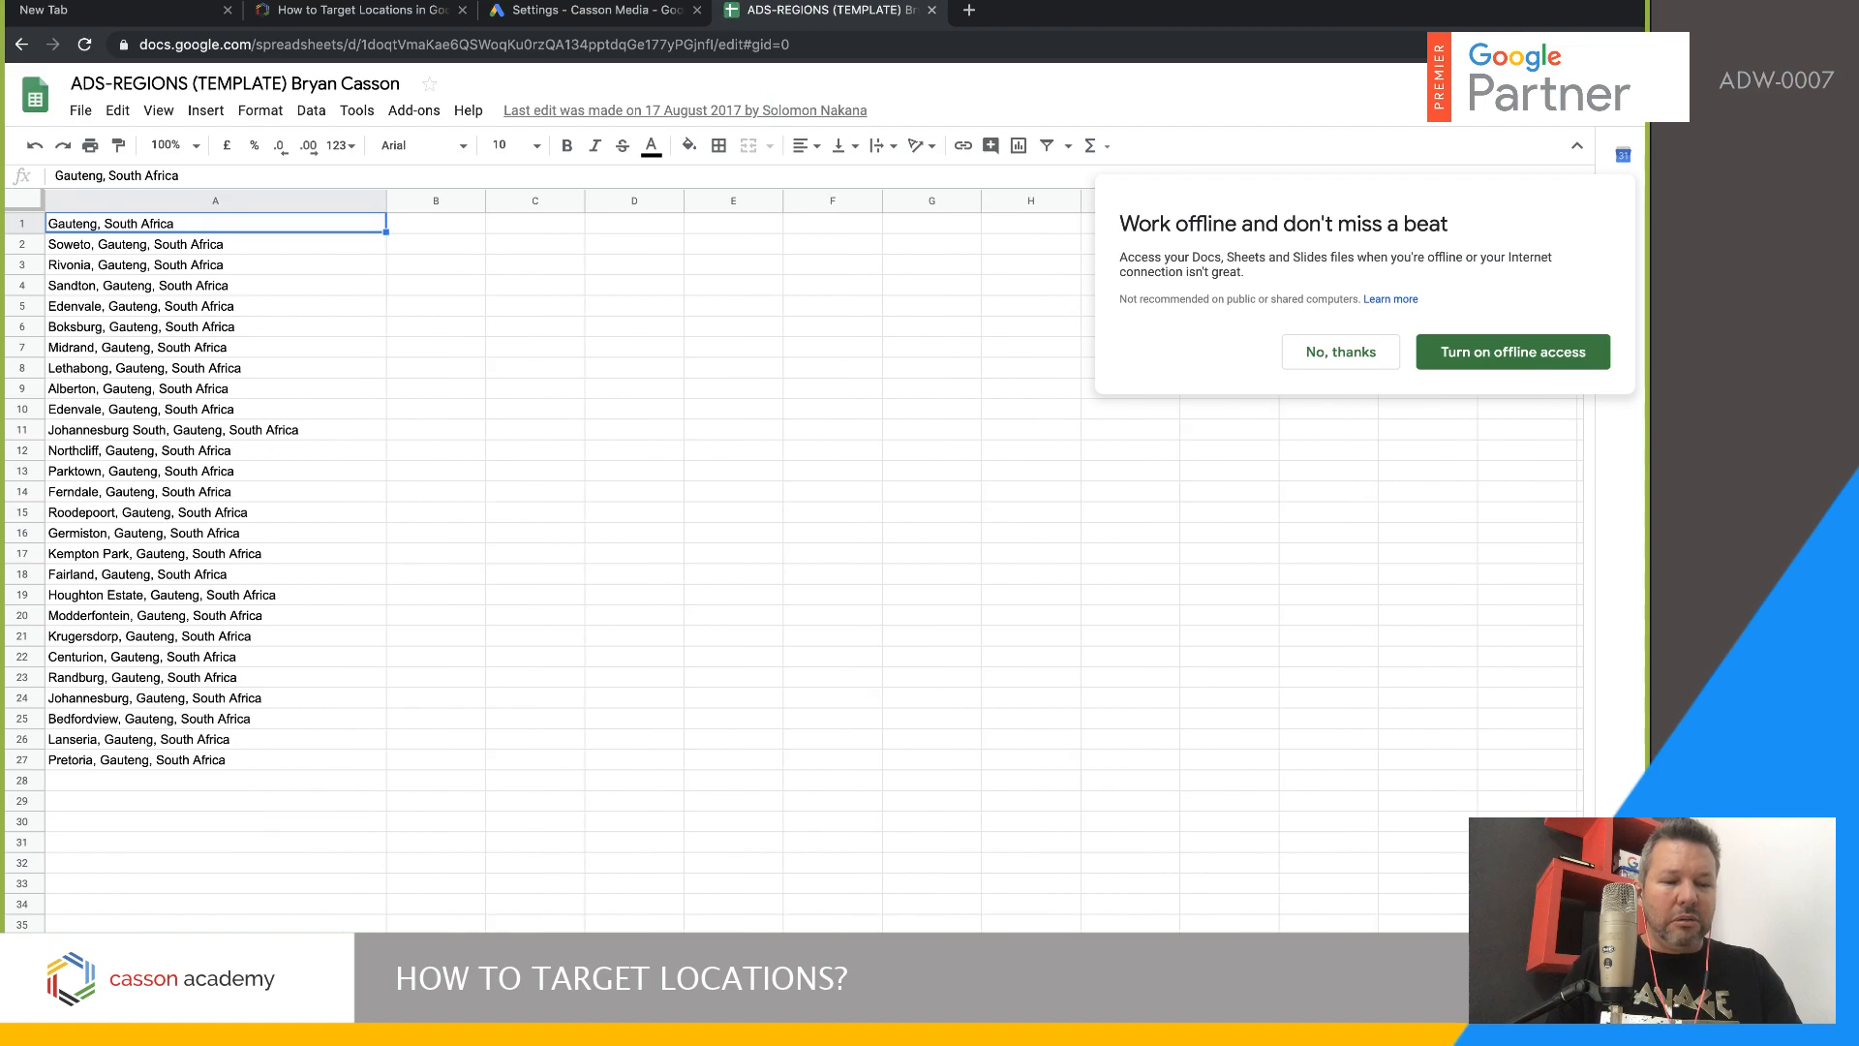
drag(286, 228, 261, 766)
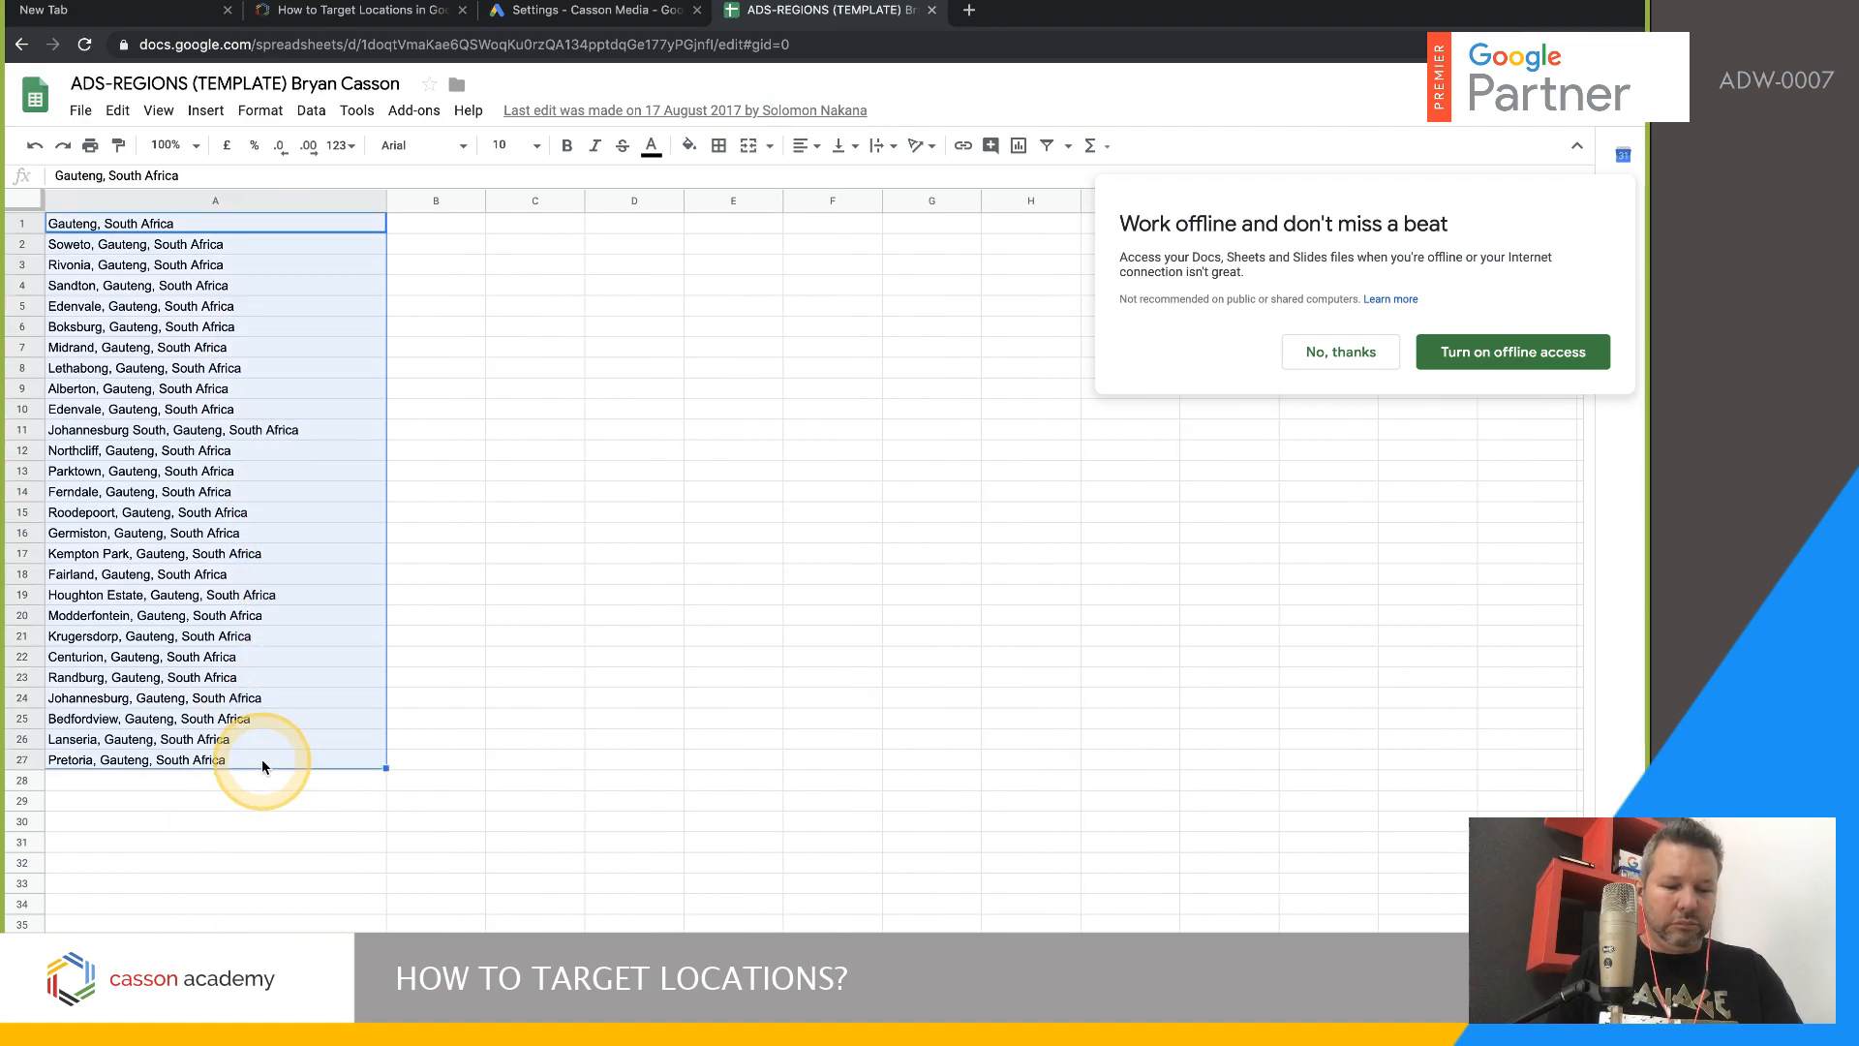
key(ctrl+c)
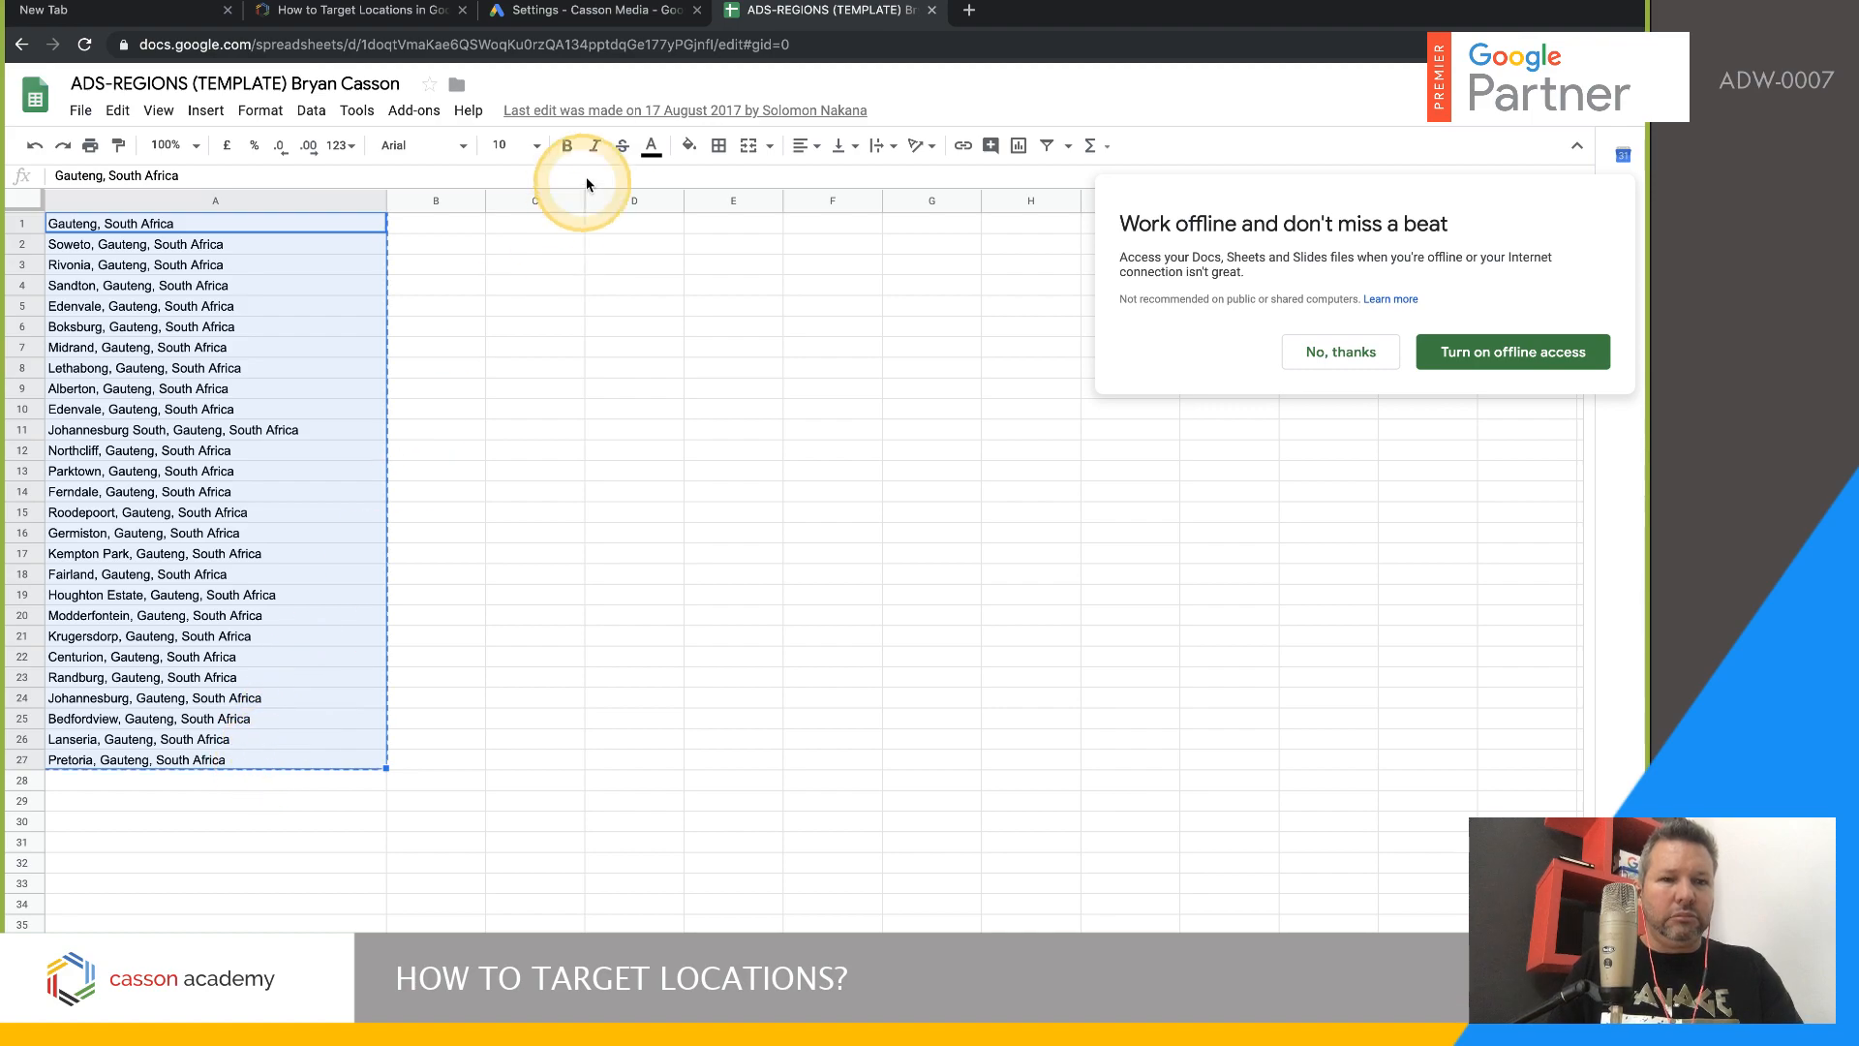
- In Google Ads' advanced location search, add the copied Gauteng list in bulk, search it and target all matched locations
click(593, 11)
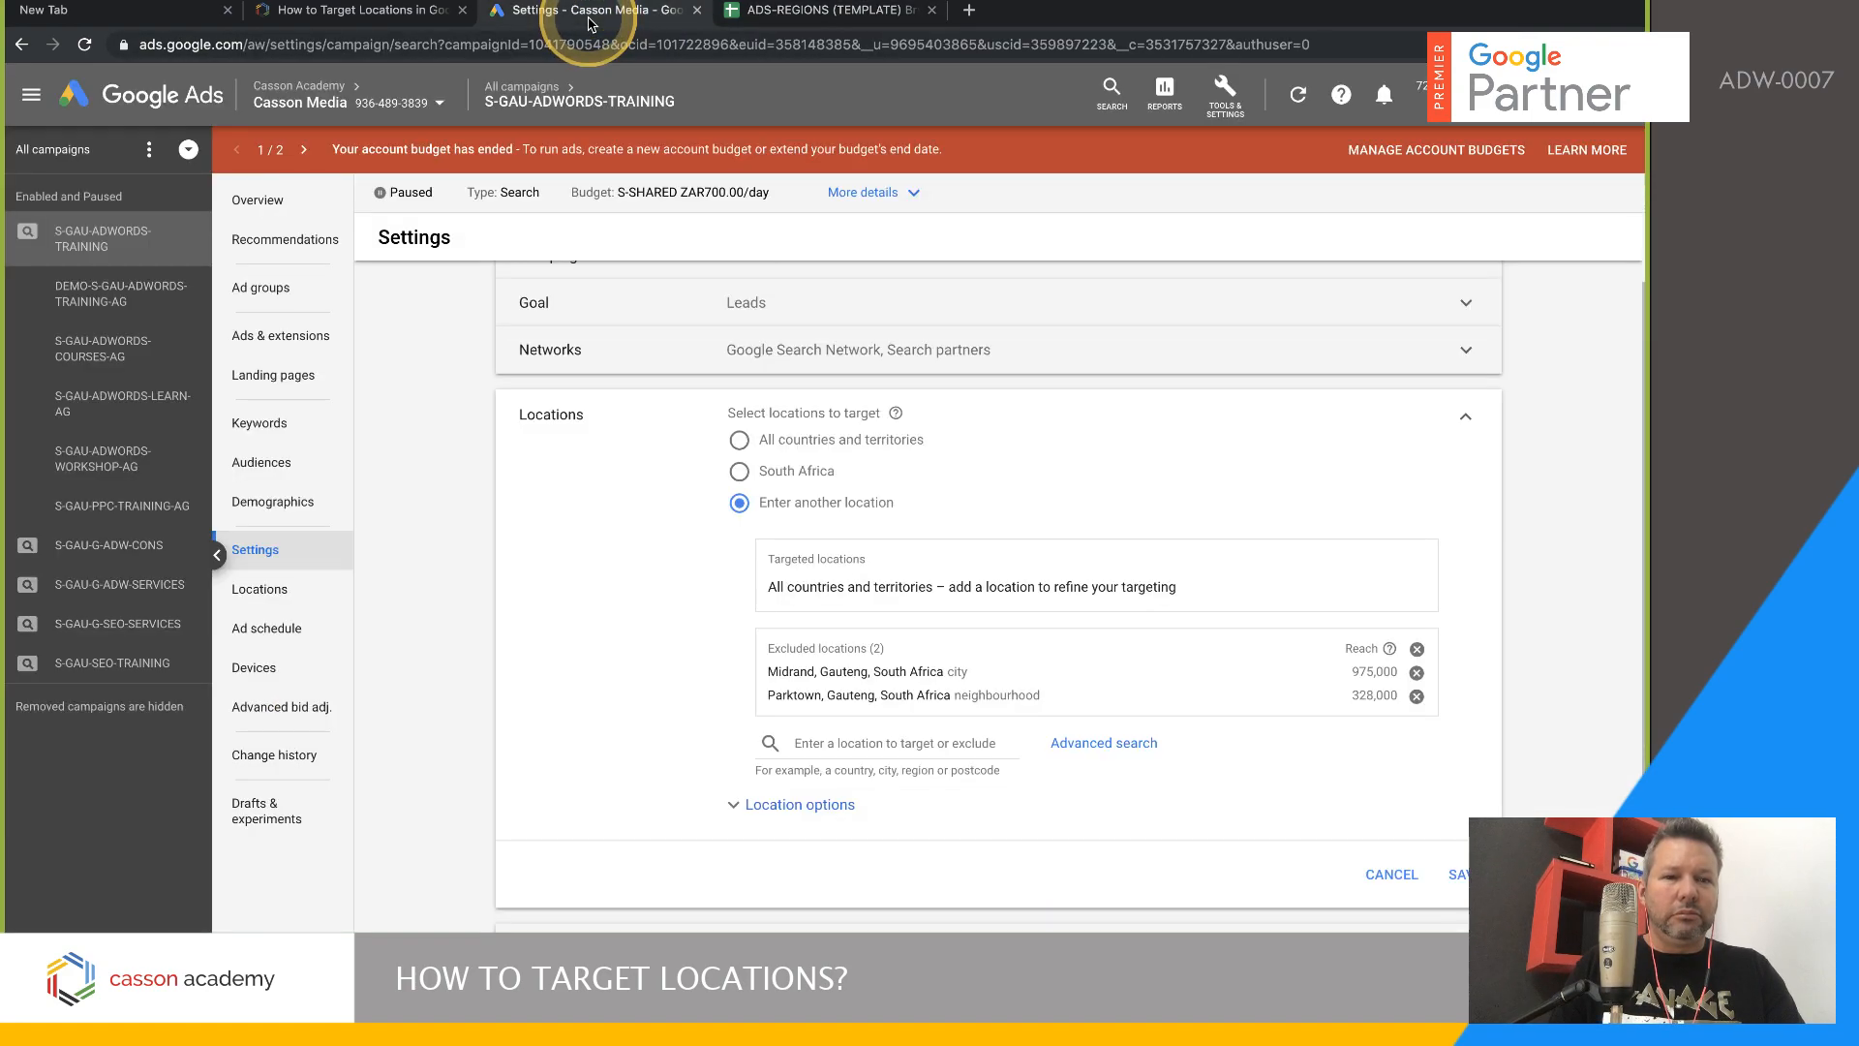
click(1095, 743)
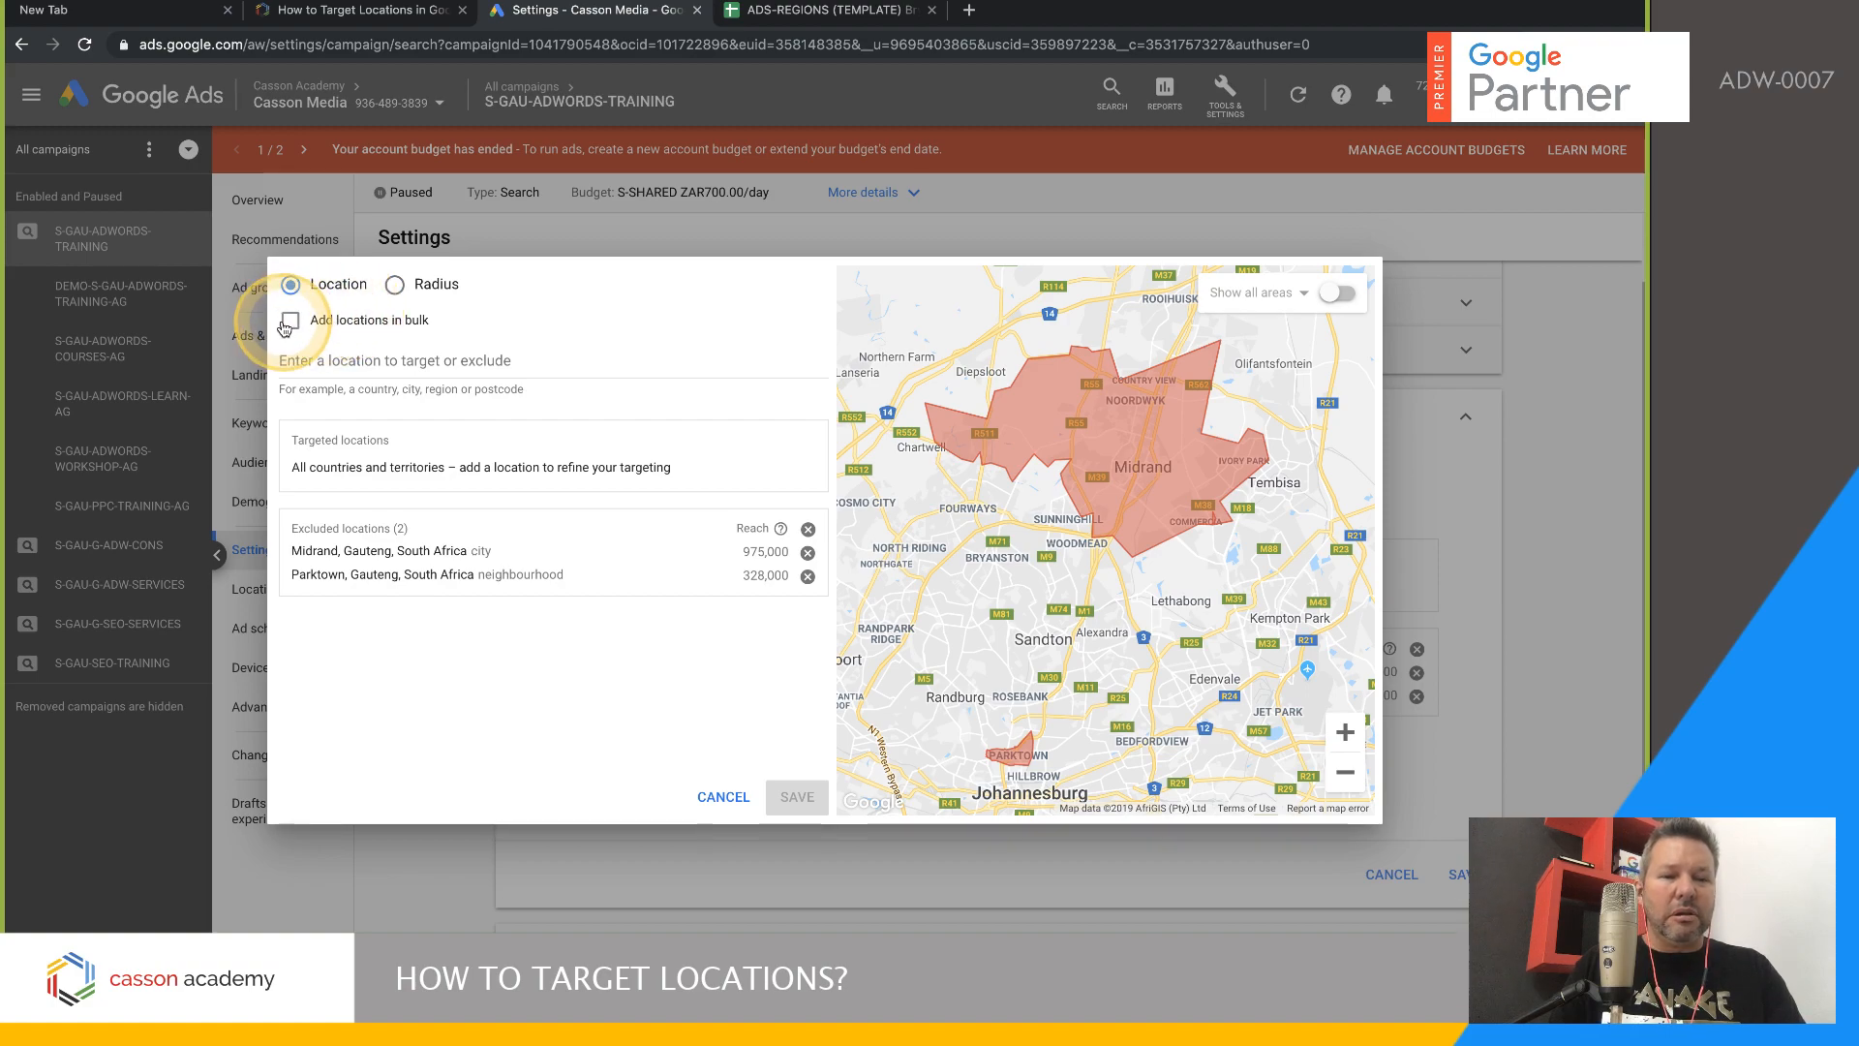
click(289, 321)
click(369, 392)
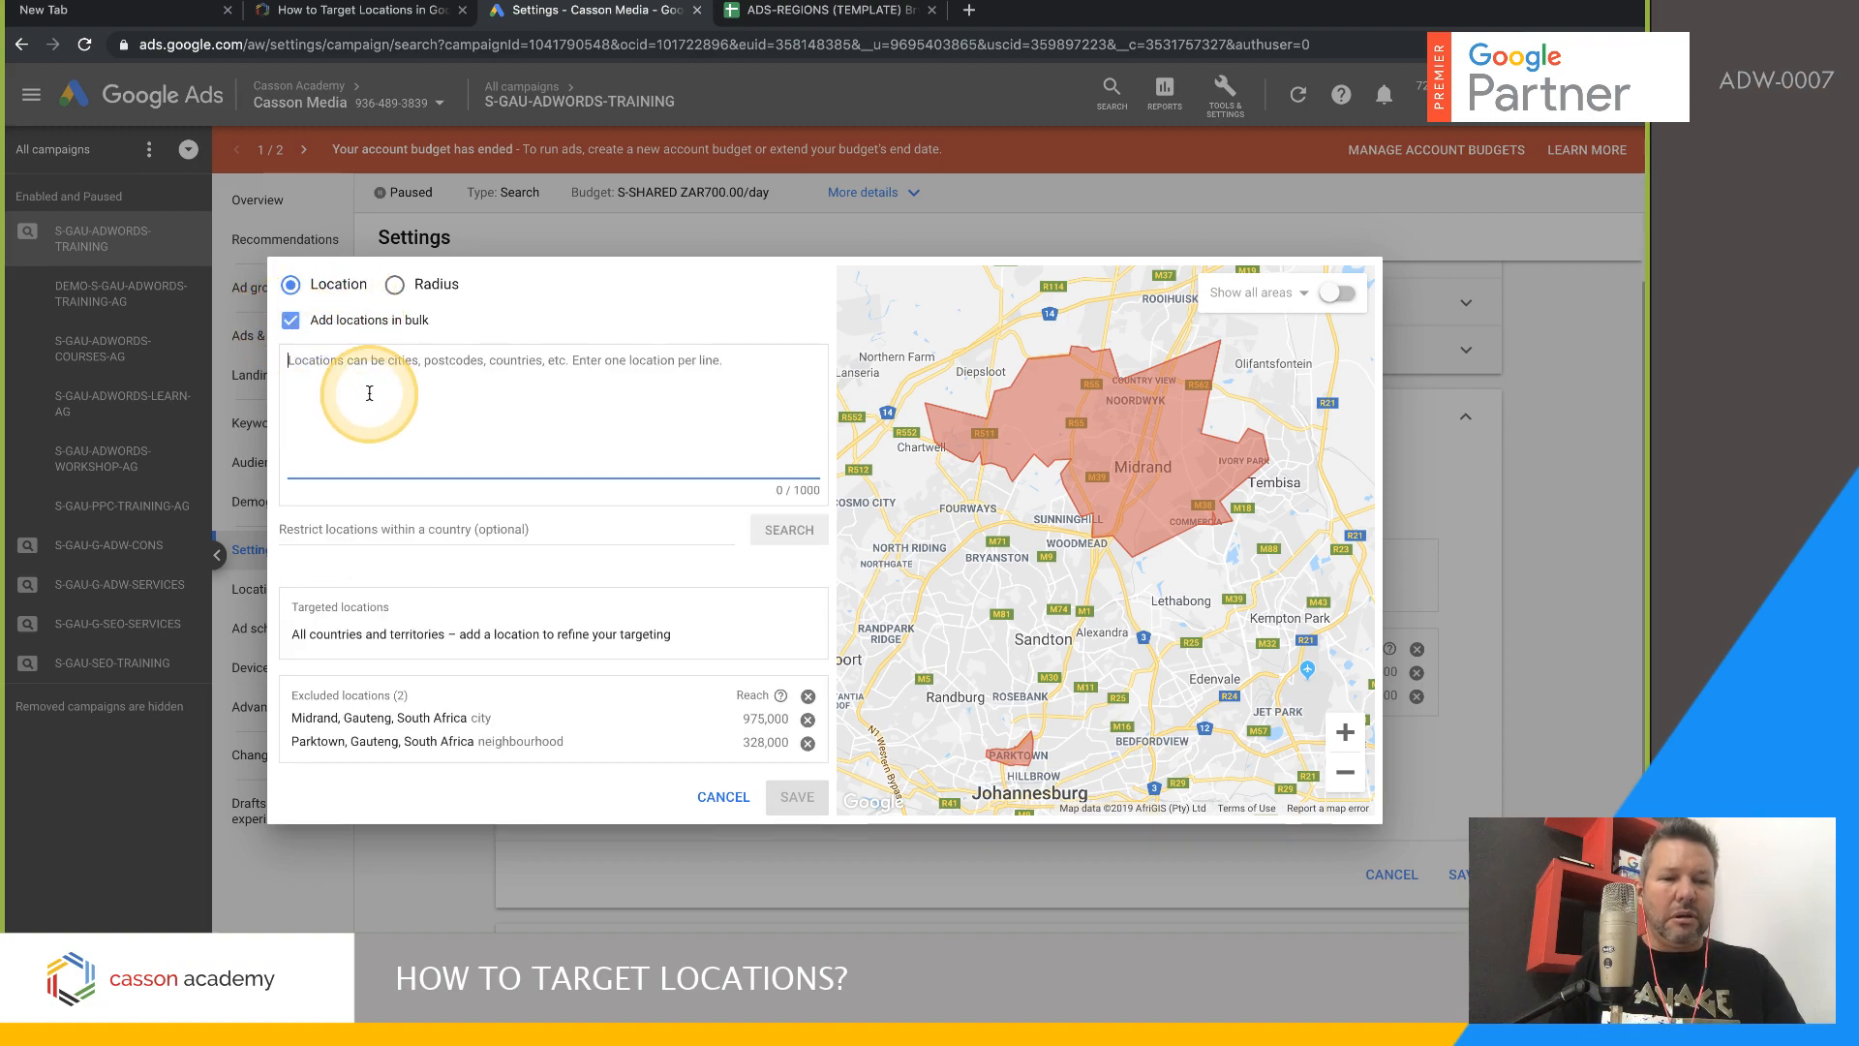
key(ctrl+v)
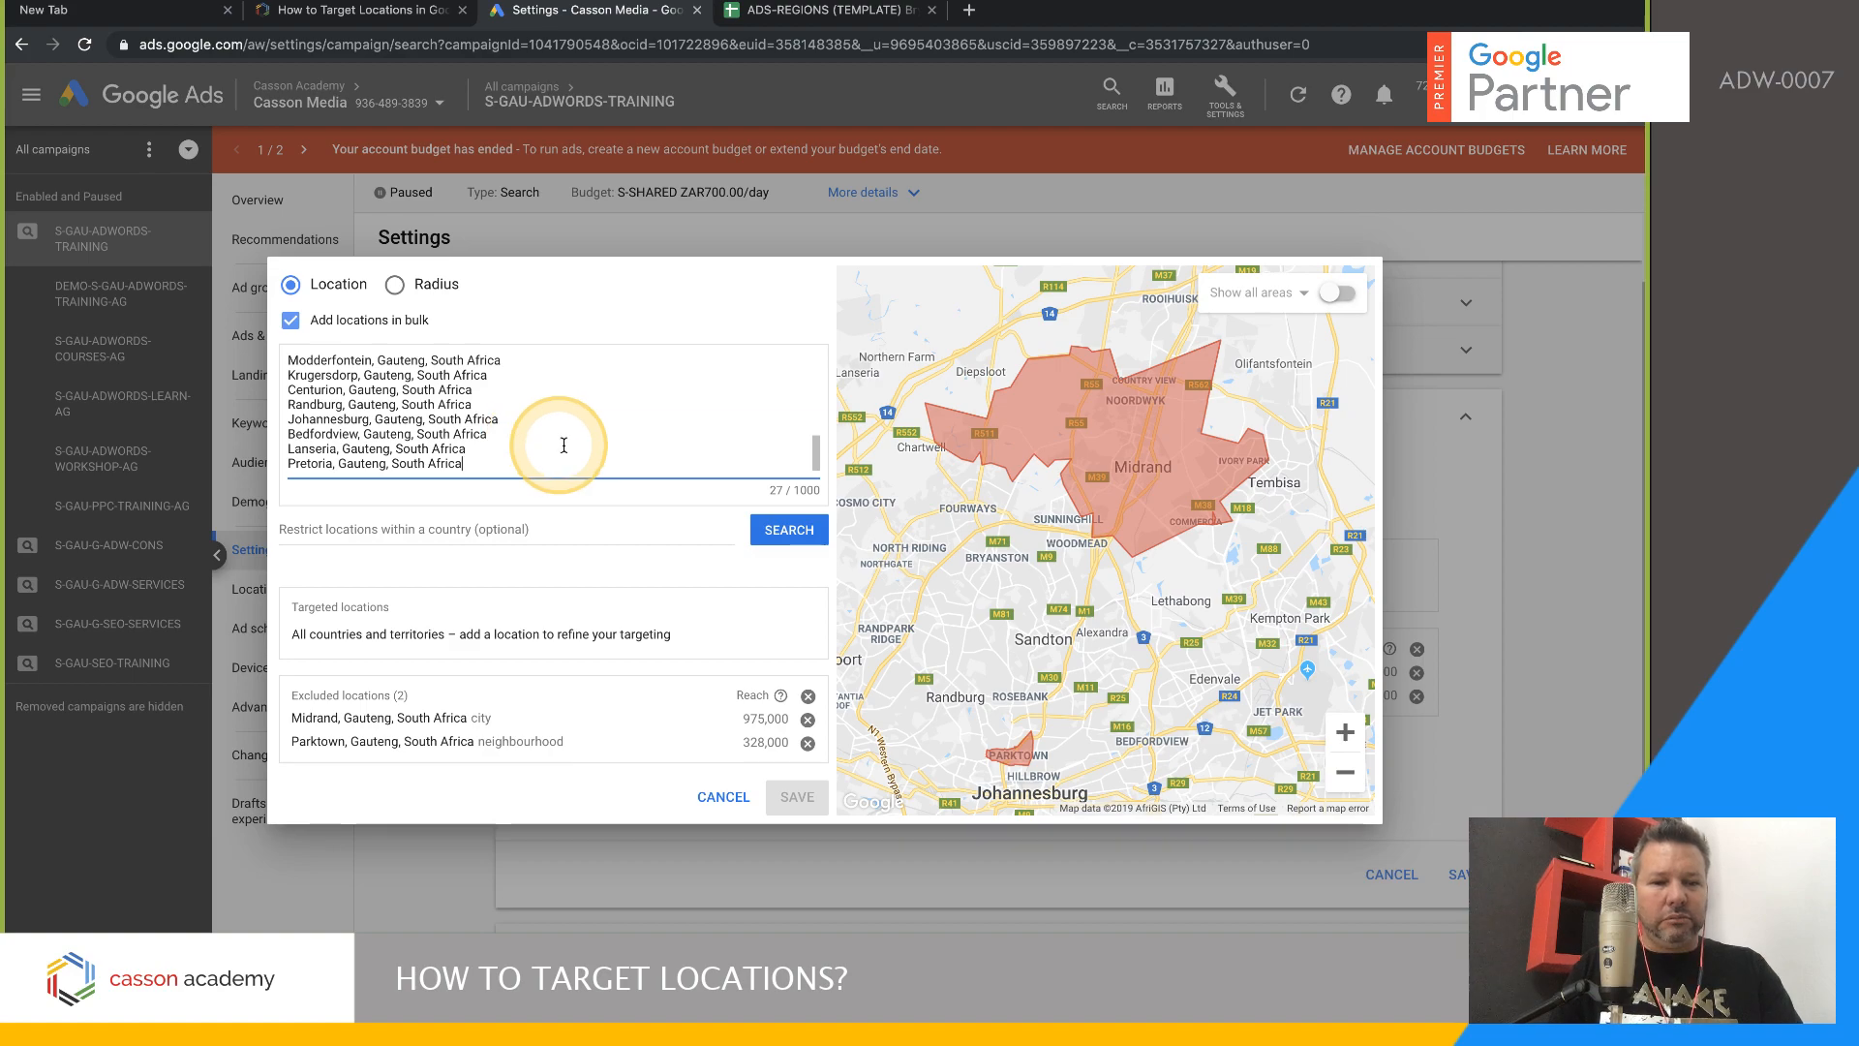
click(777, 539)
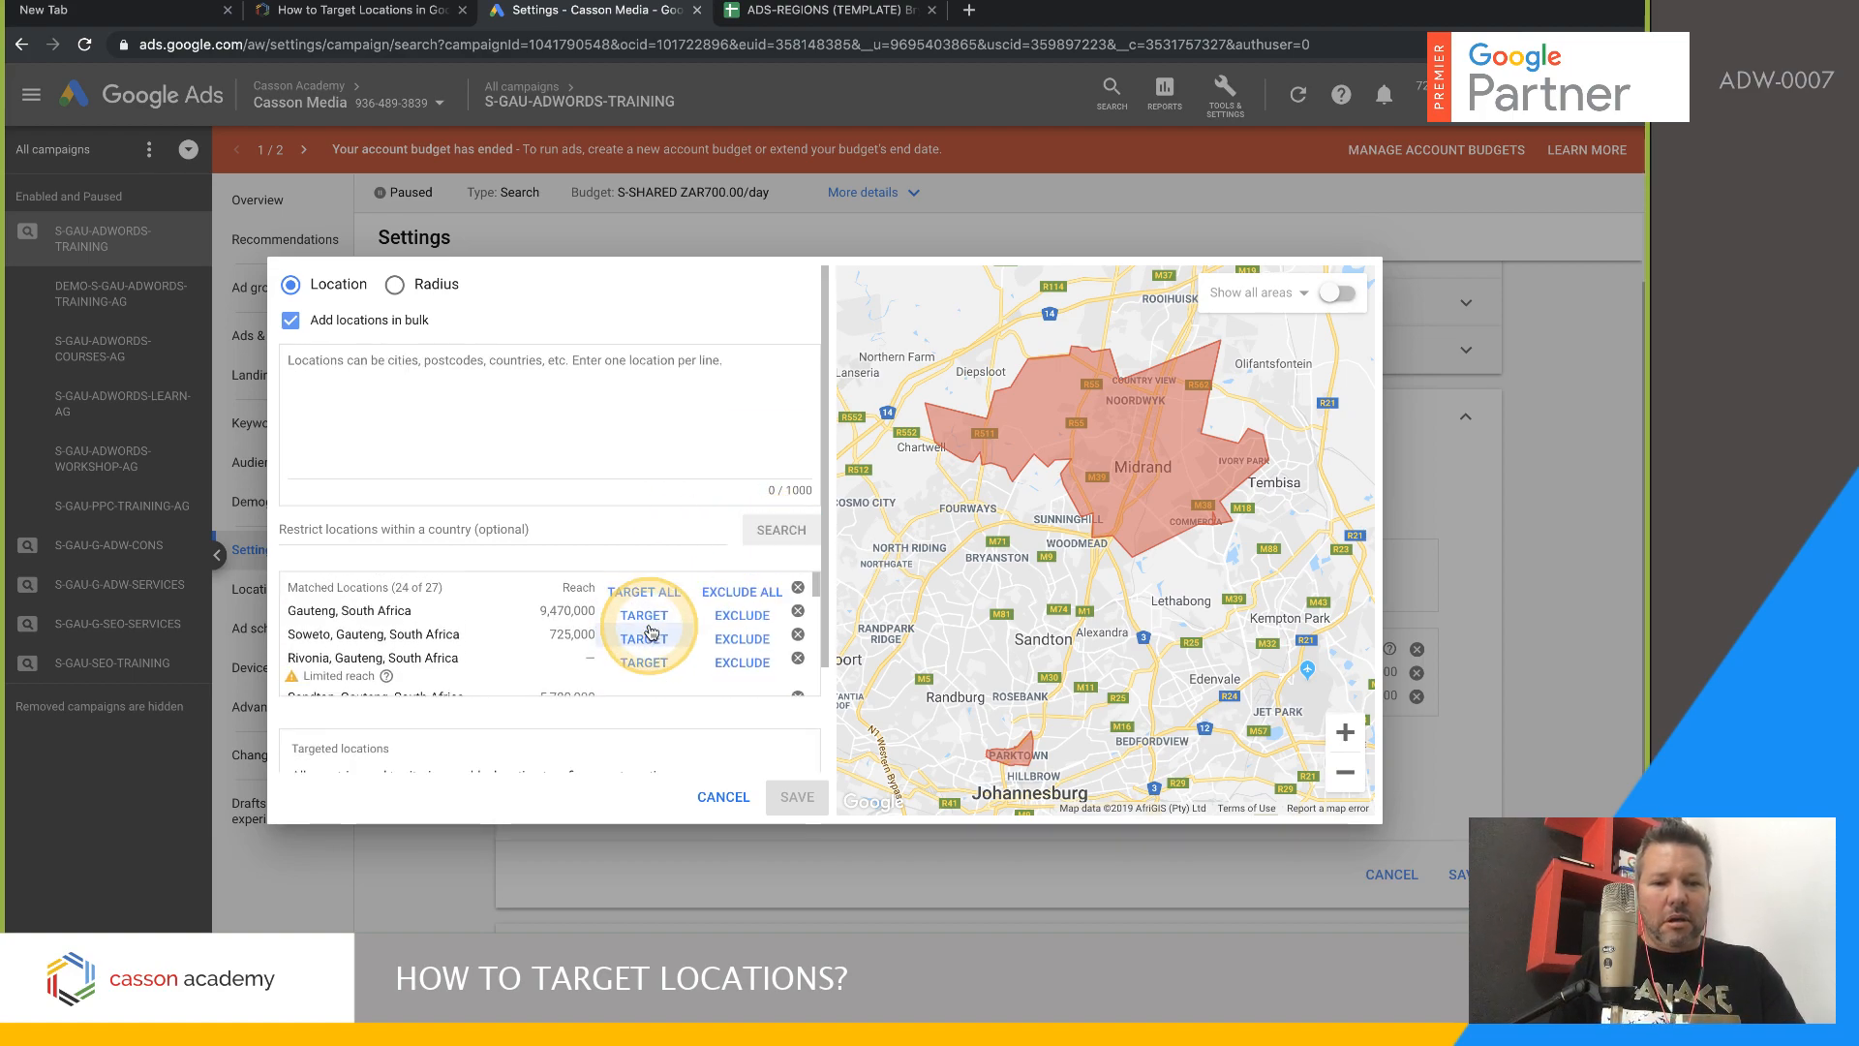
click(645, 593)
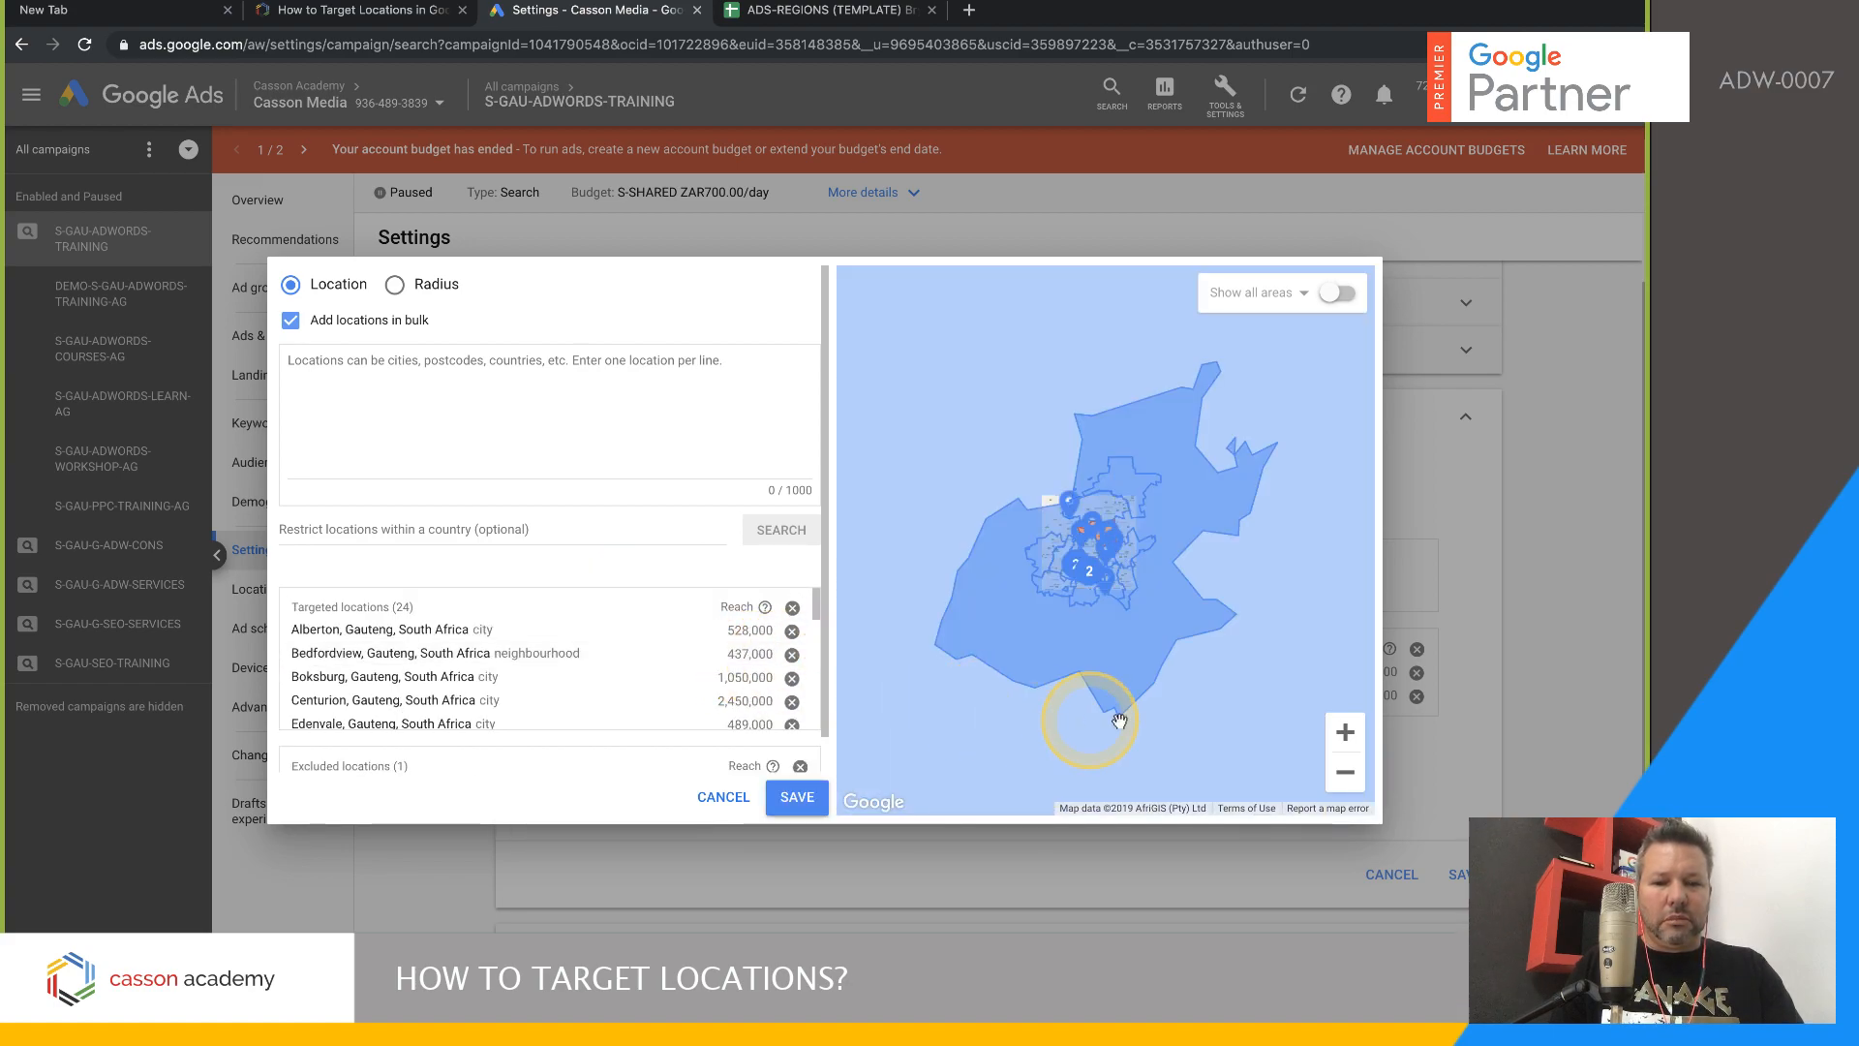
- Check the targeted areas on the map and remove Midrand, Gauteng, South Africa from the excluded locations
click(1345, 733)
click(1349, 735)
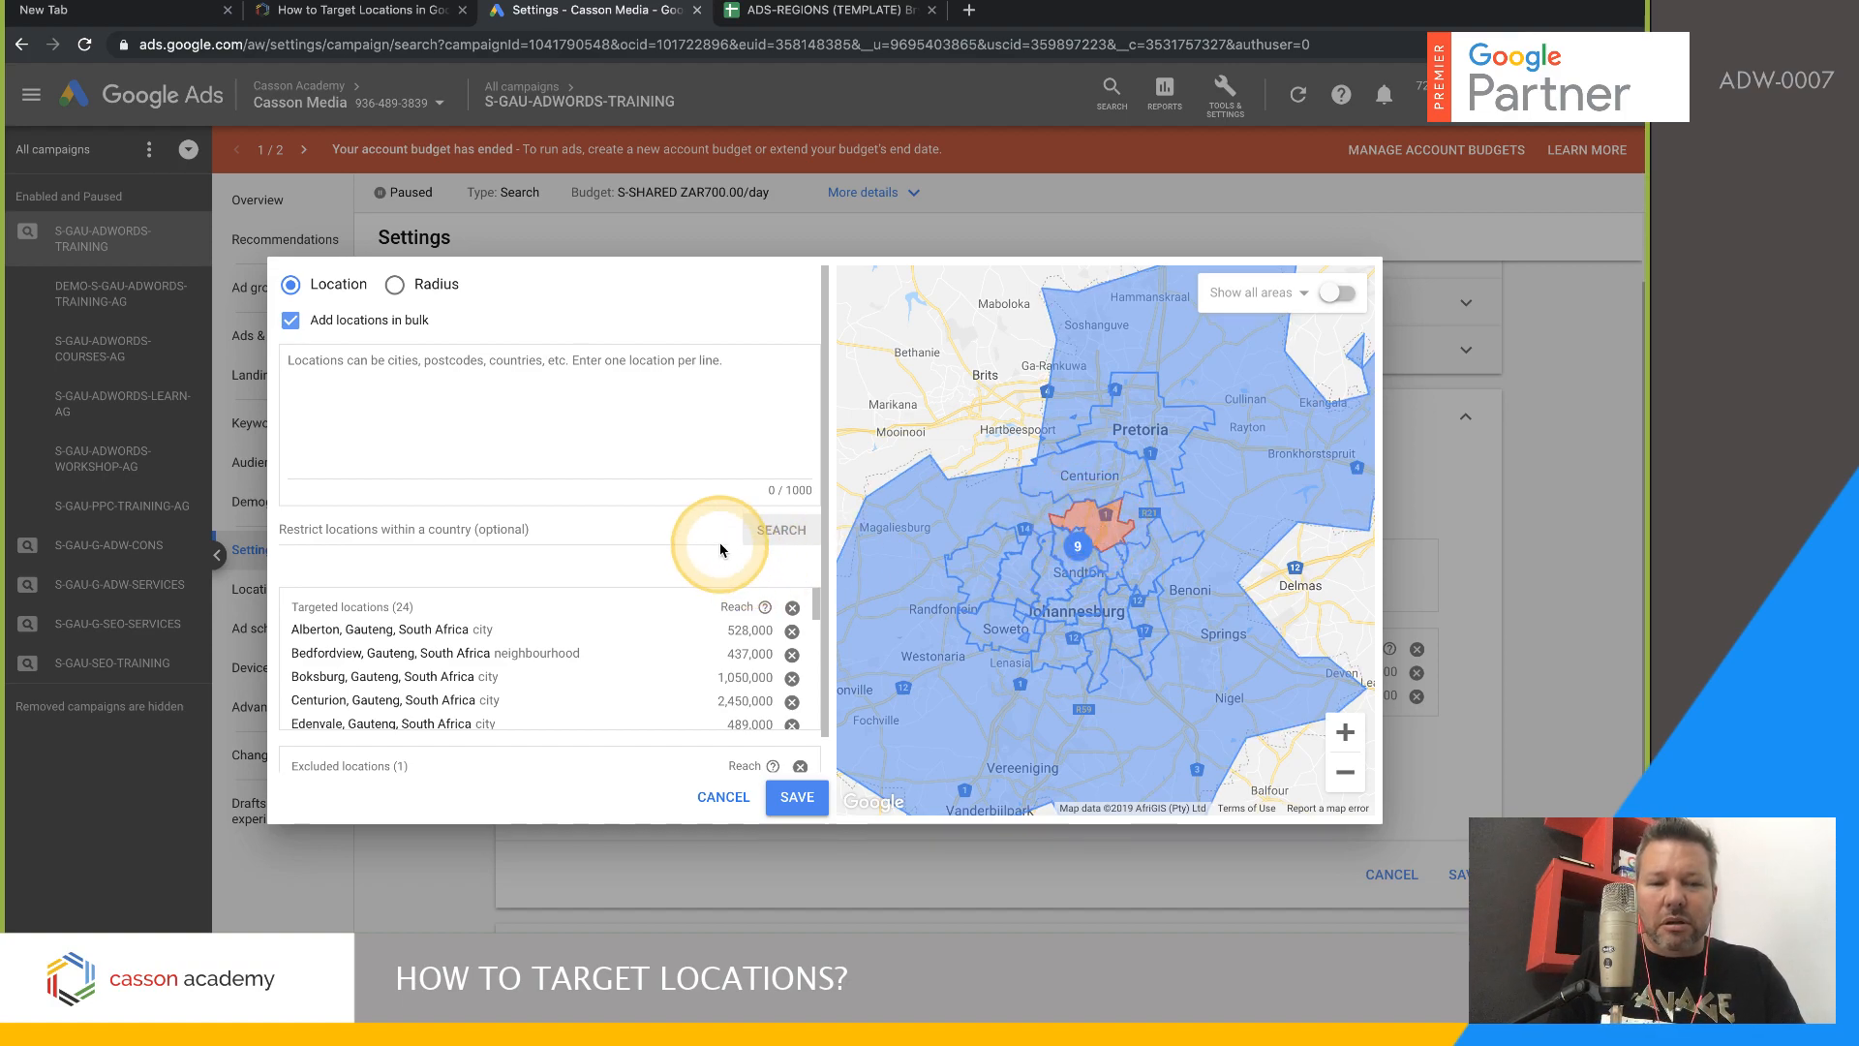
scroll(720, 550, down, 1)
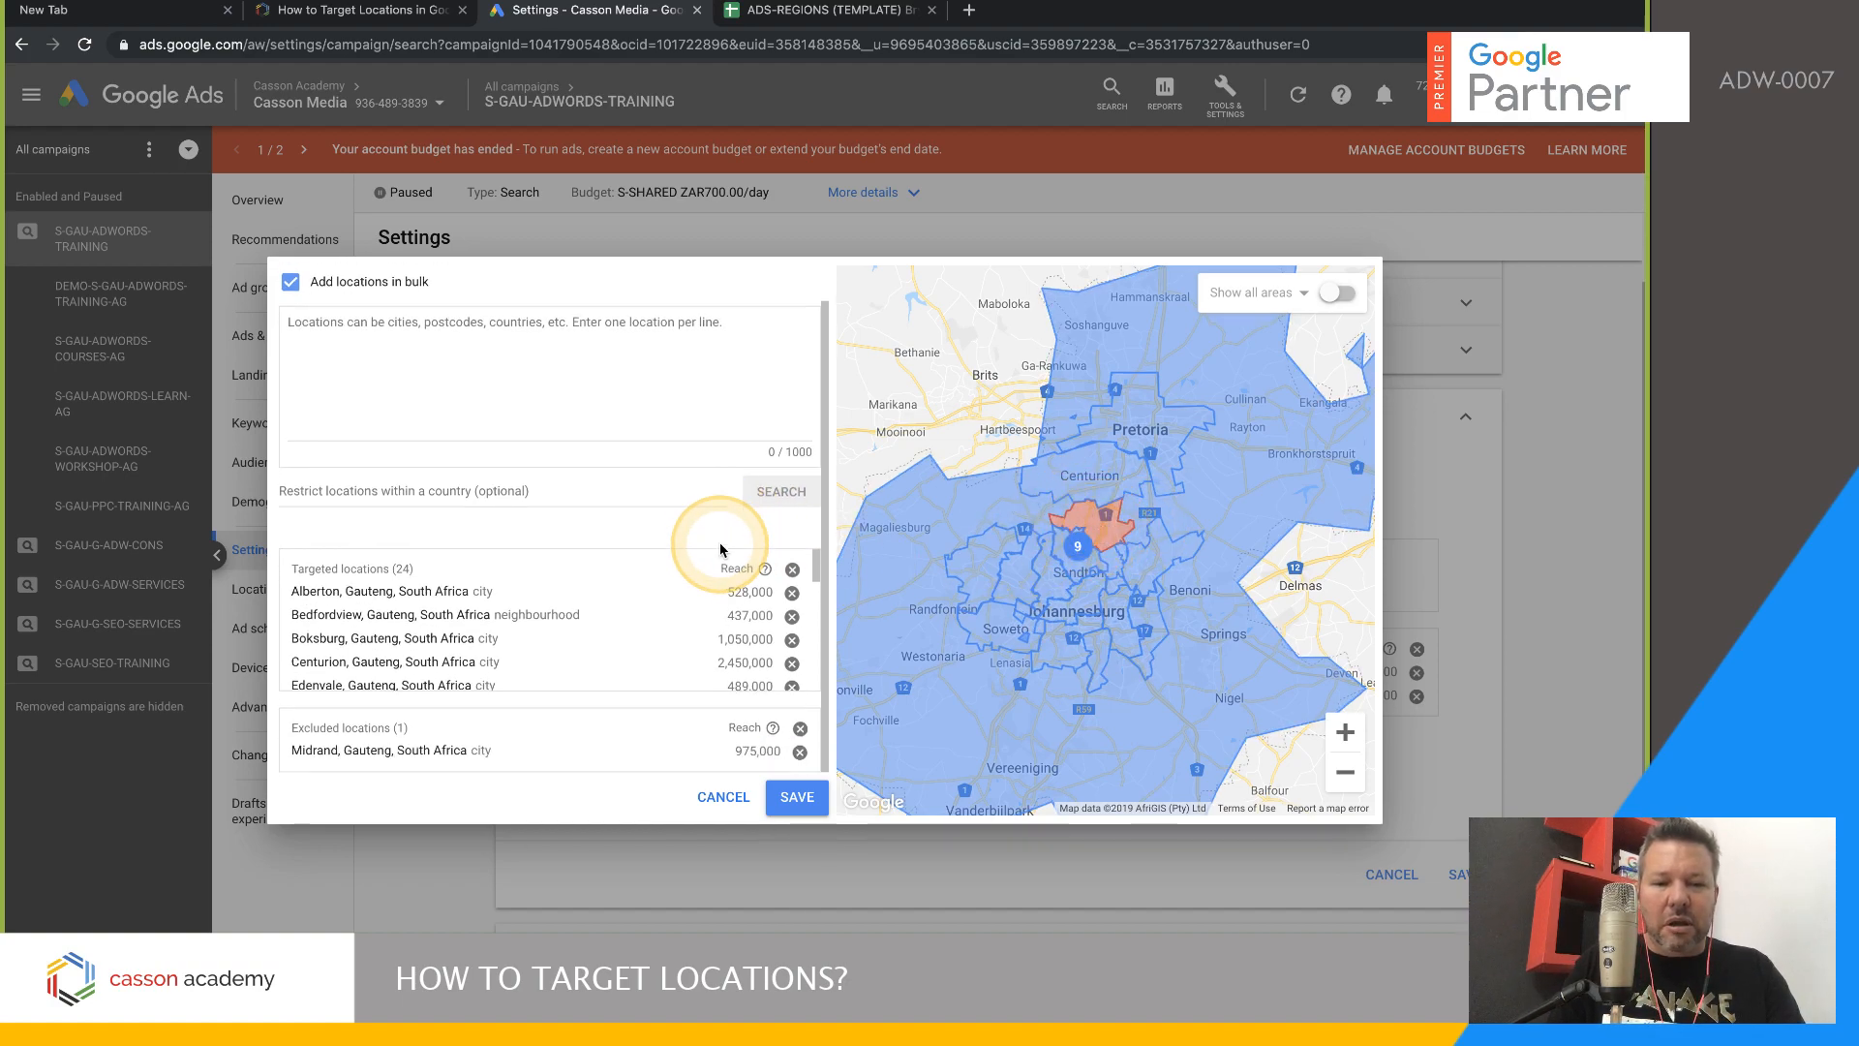
click(800, 754)
- Search for midrand in the bulk location entry and save the location selection and the campaign's location settings
click(564, 397)
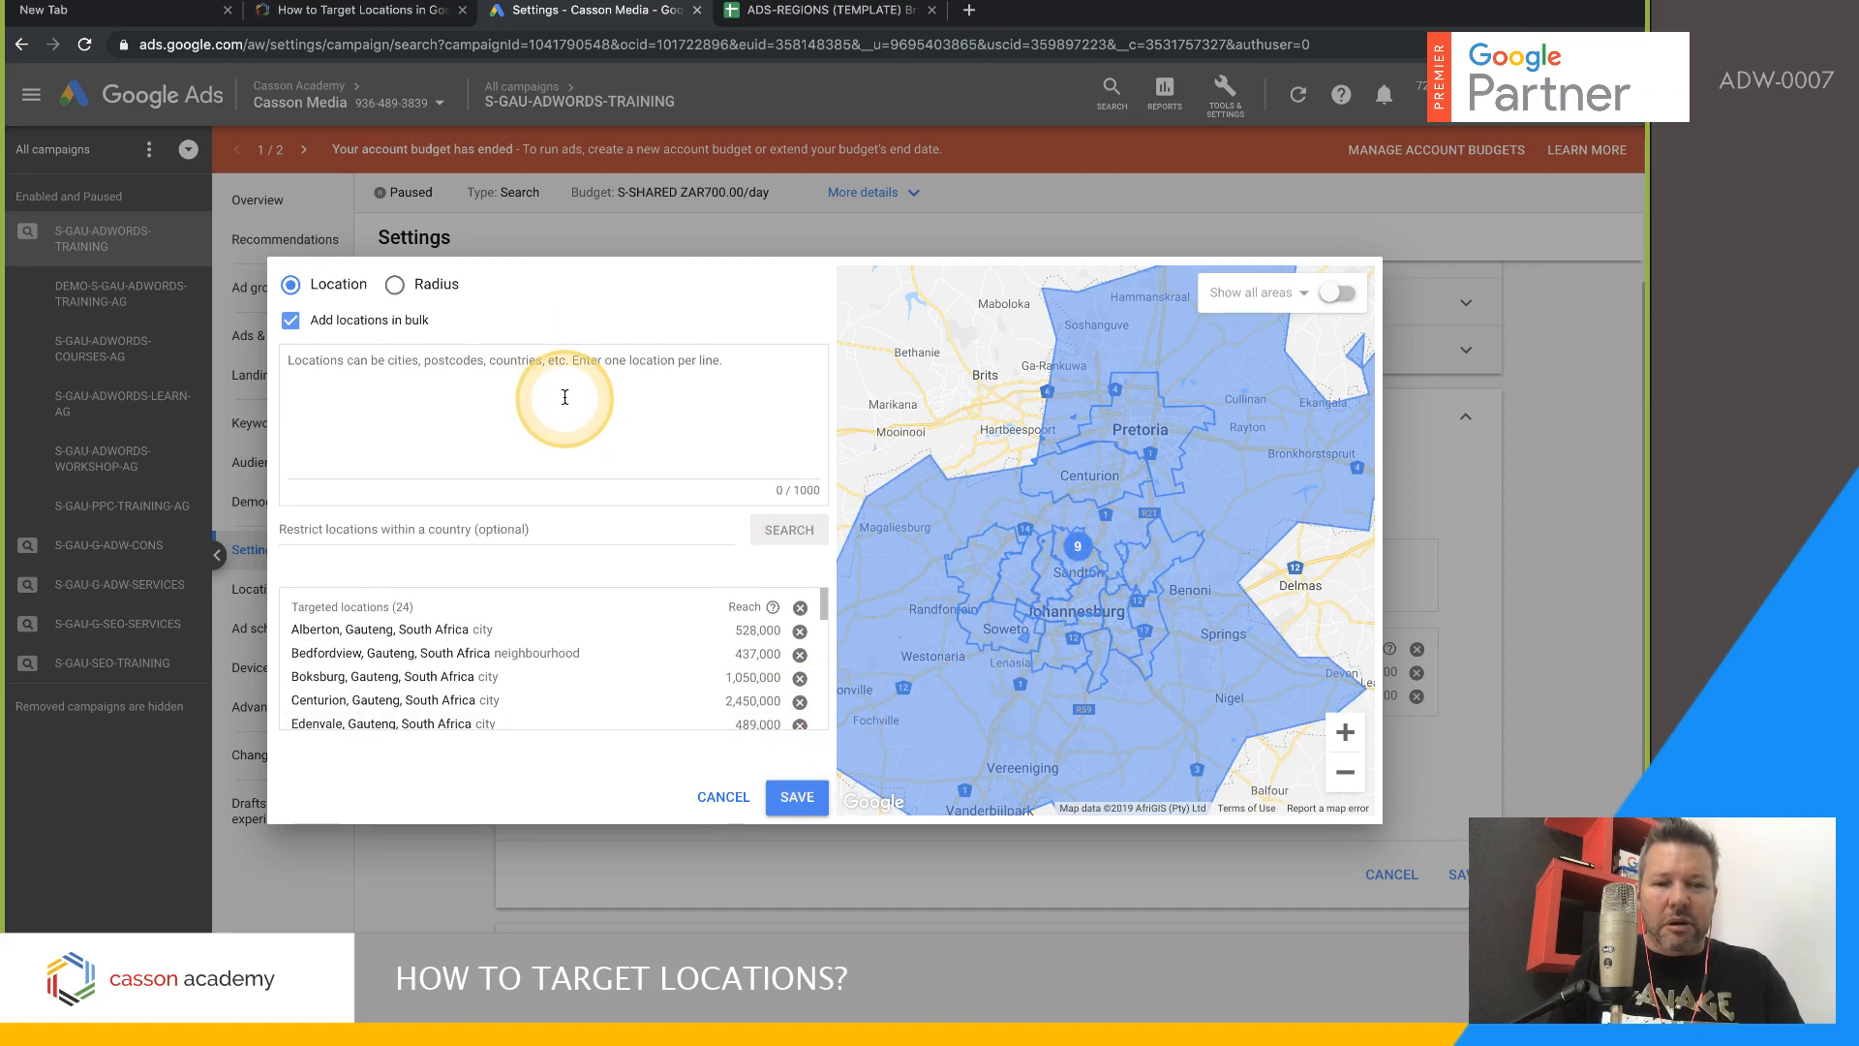
text(midrand)
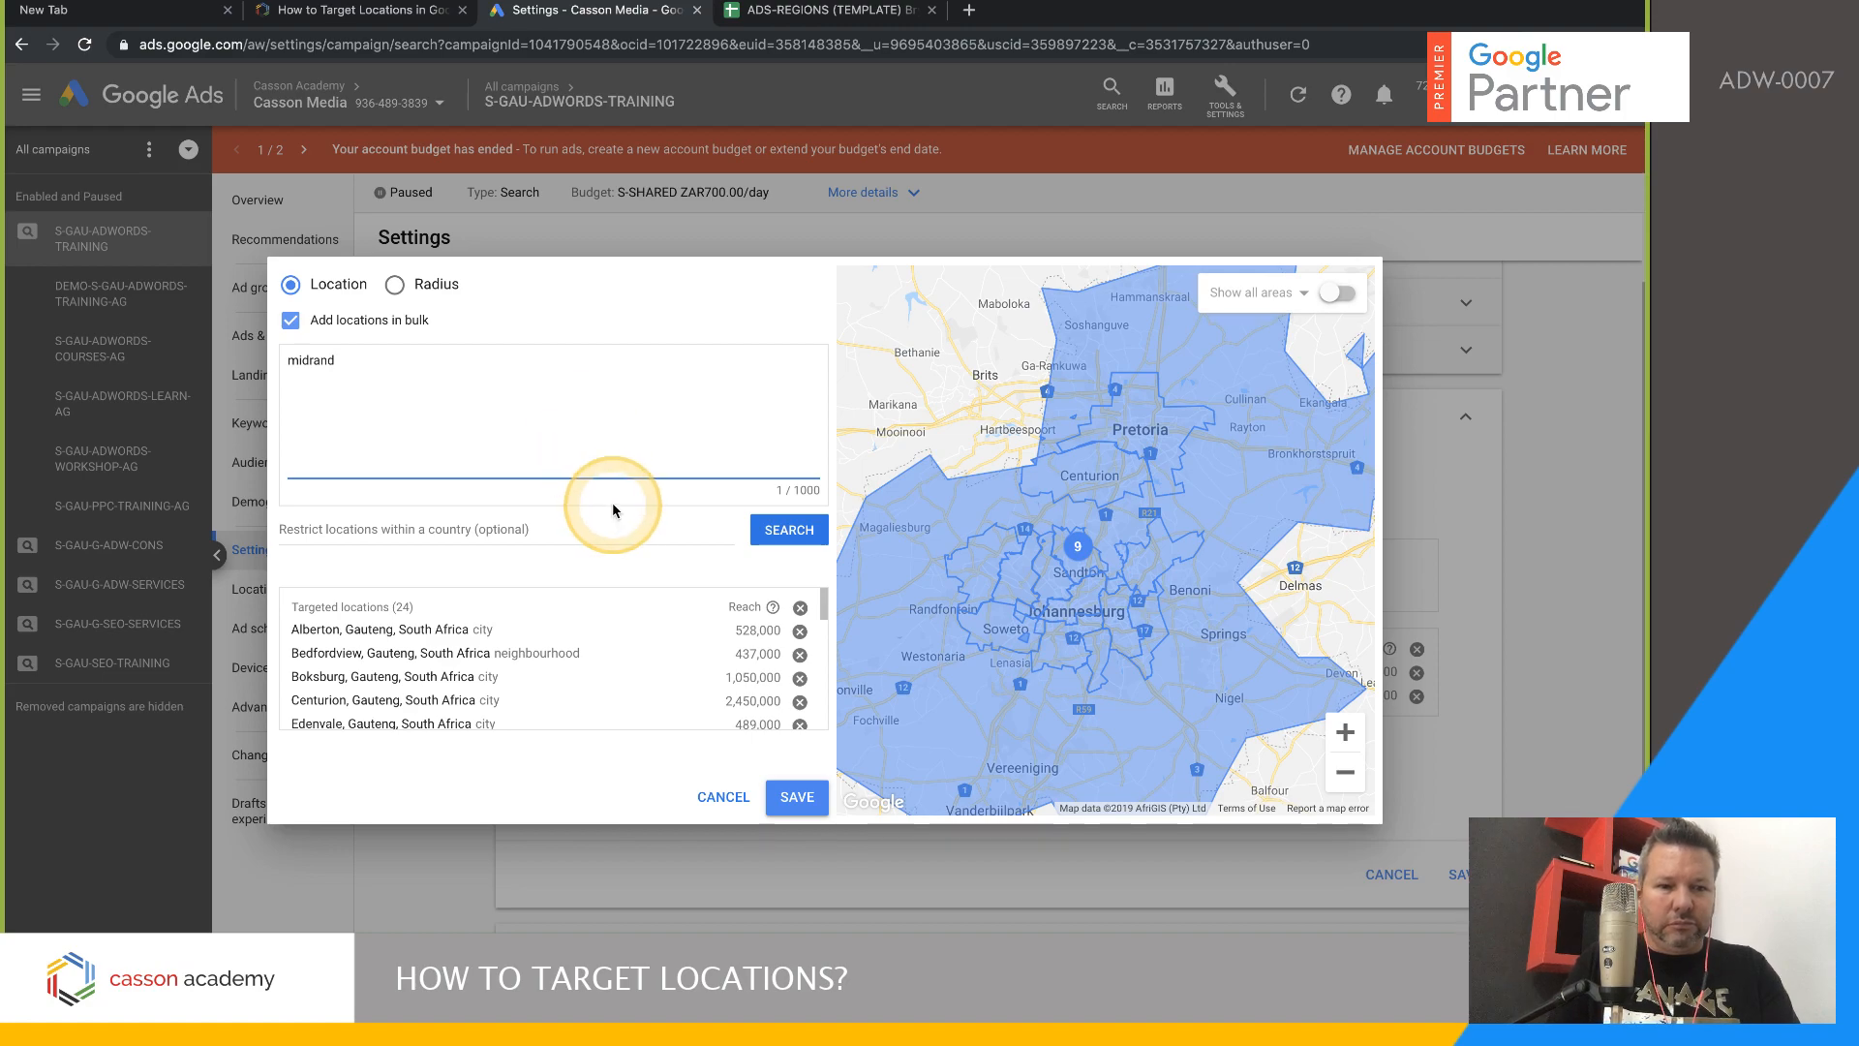
click(788, 530)
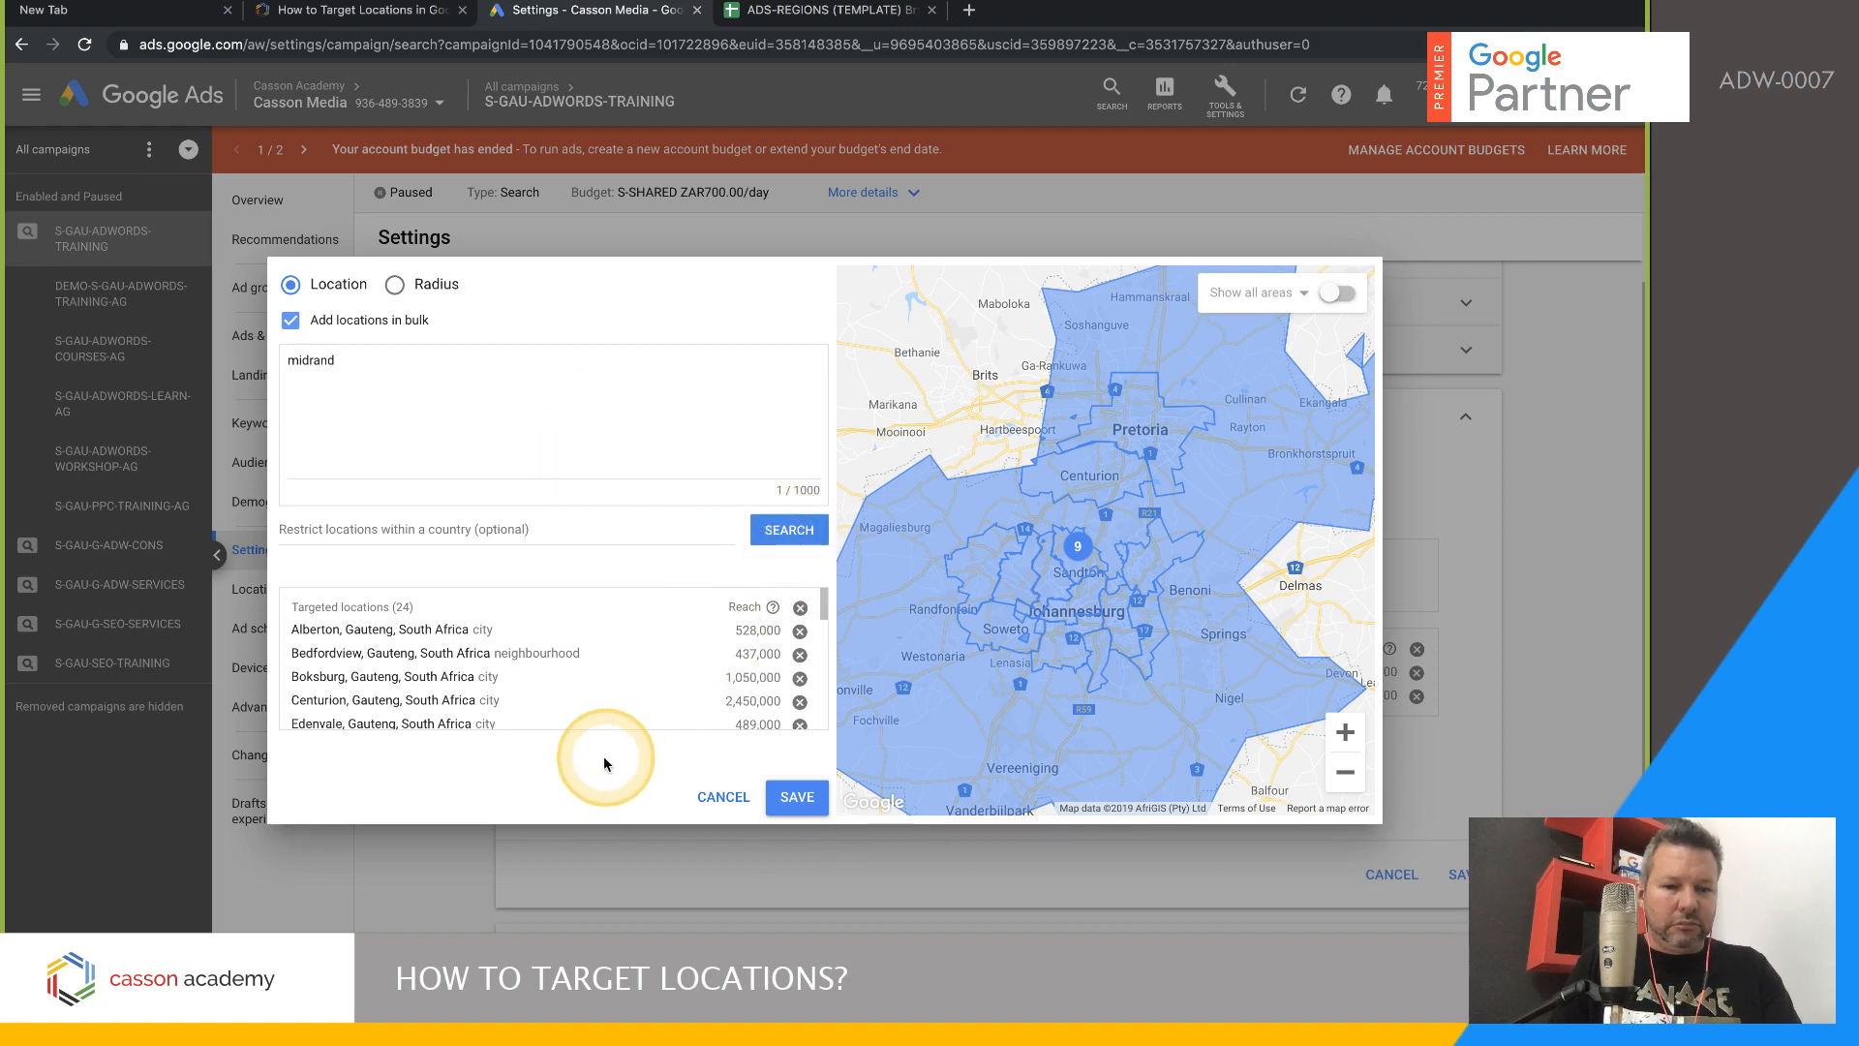
click(733, 620)
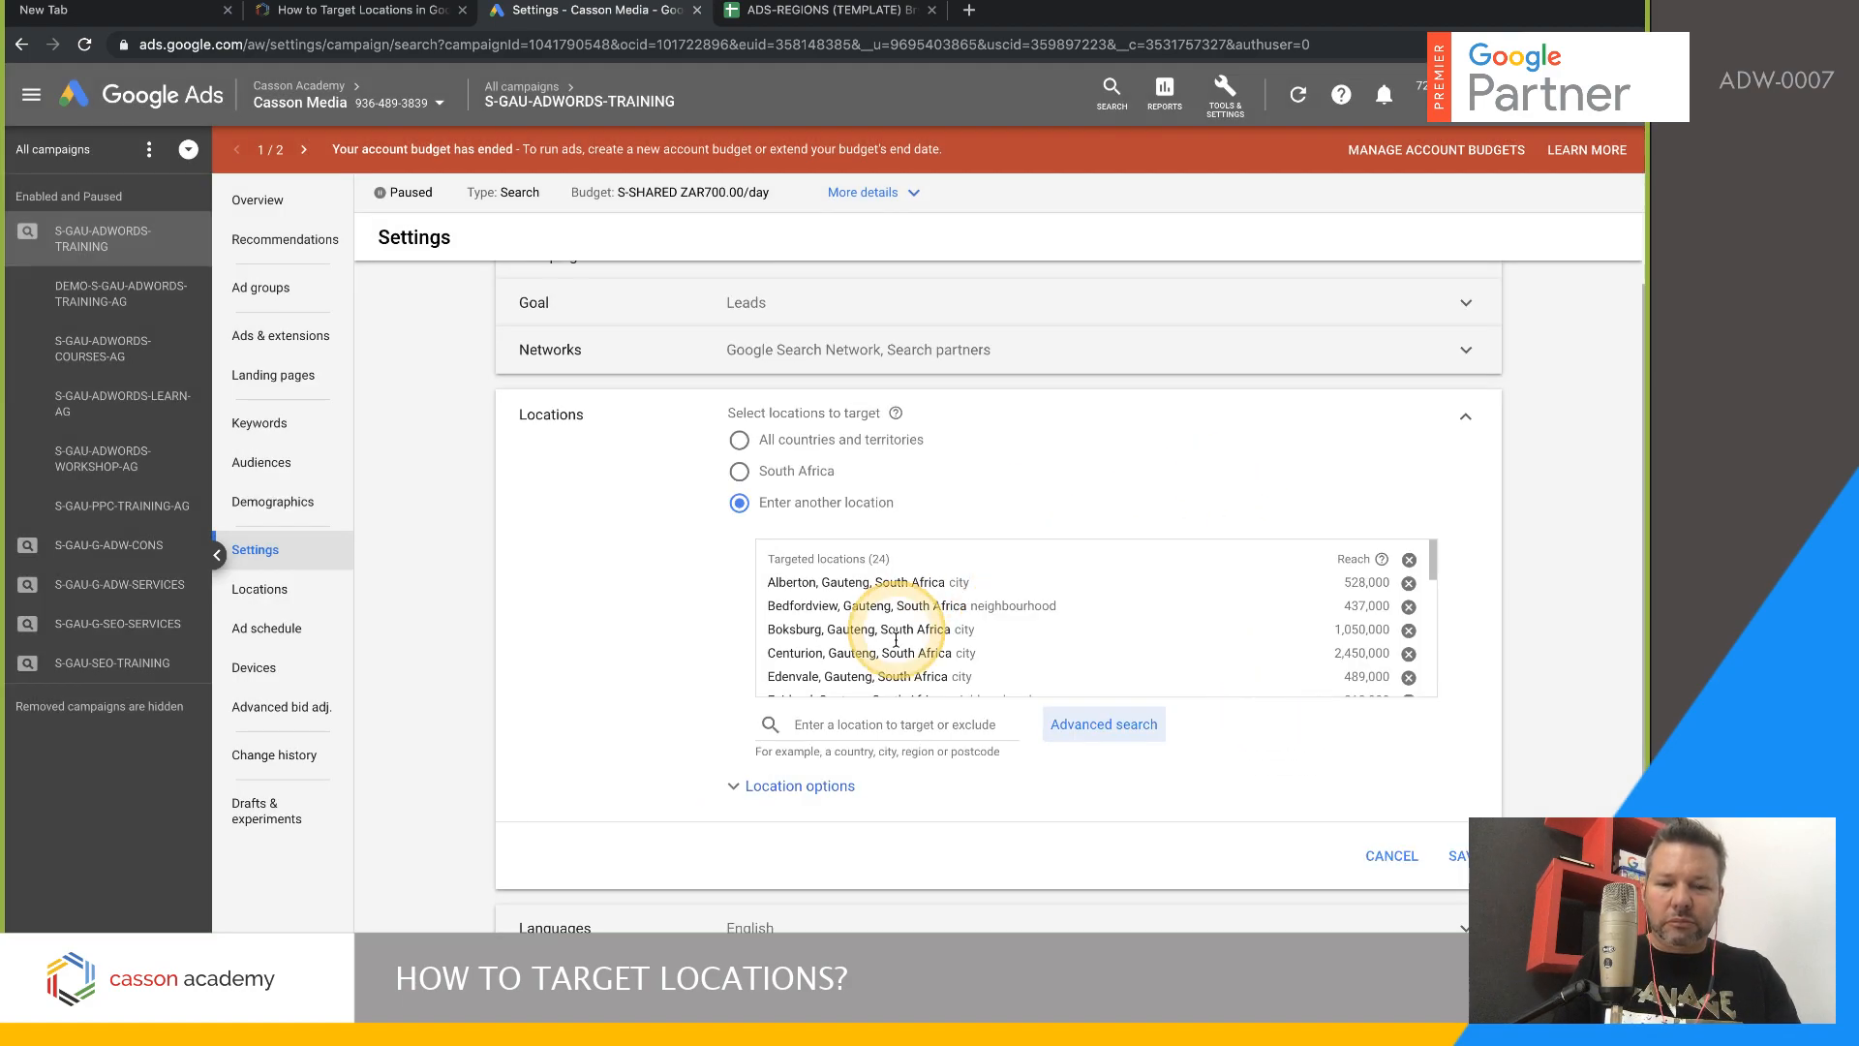
click(1460, 852)
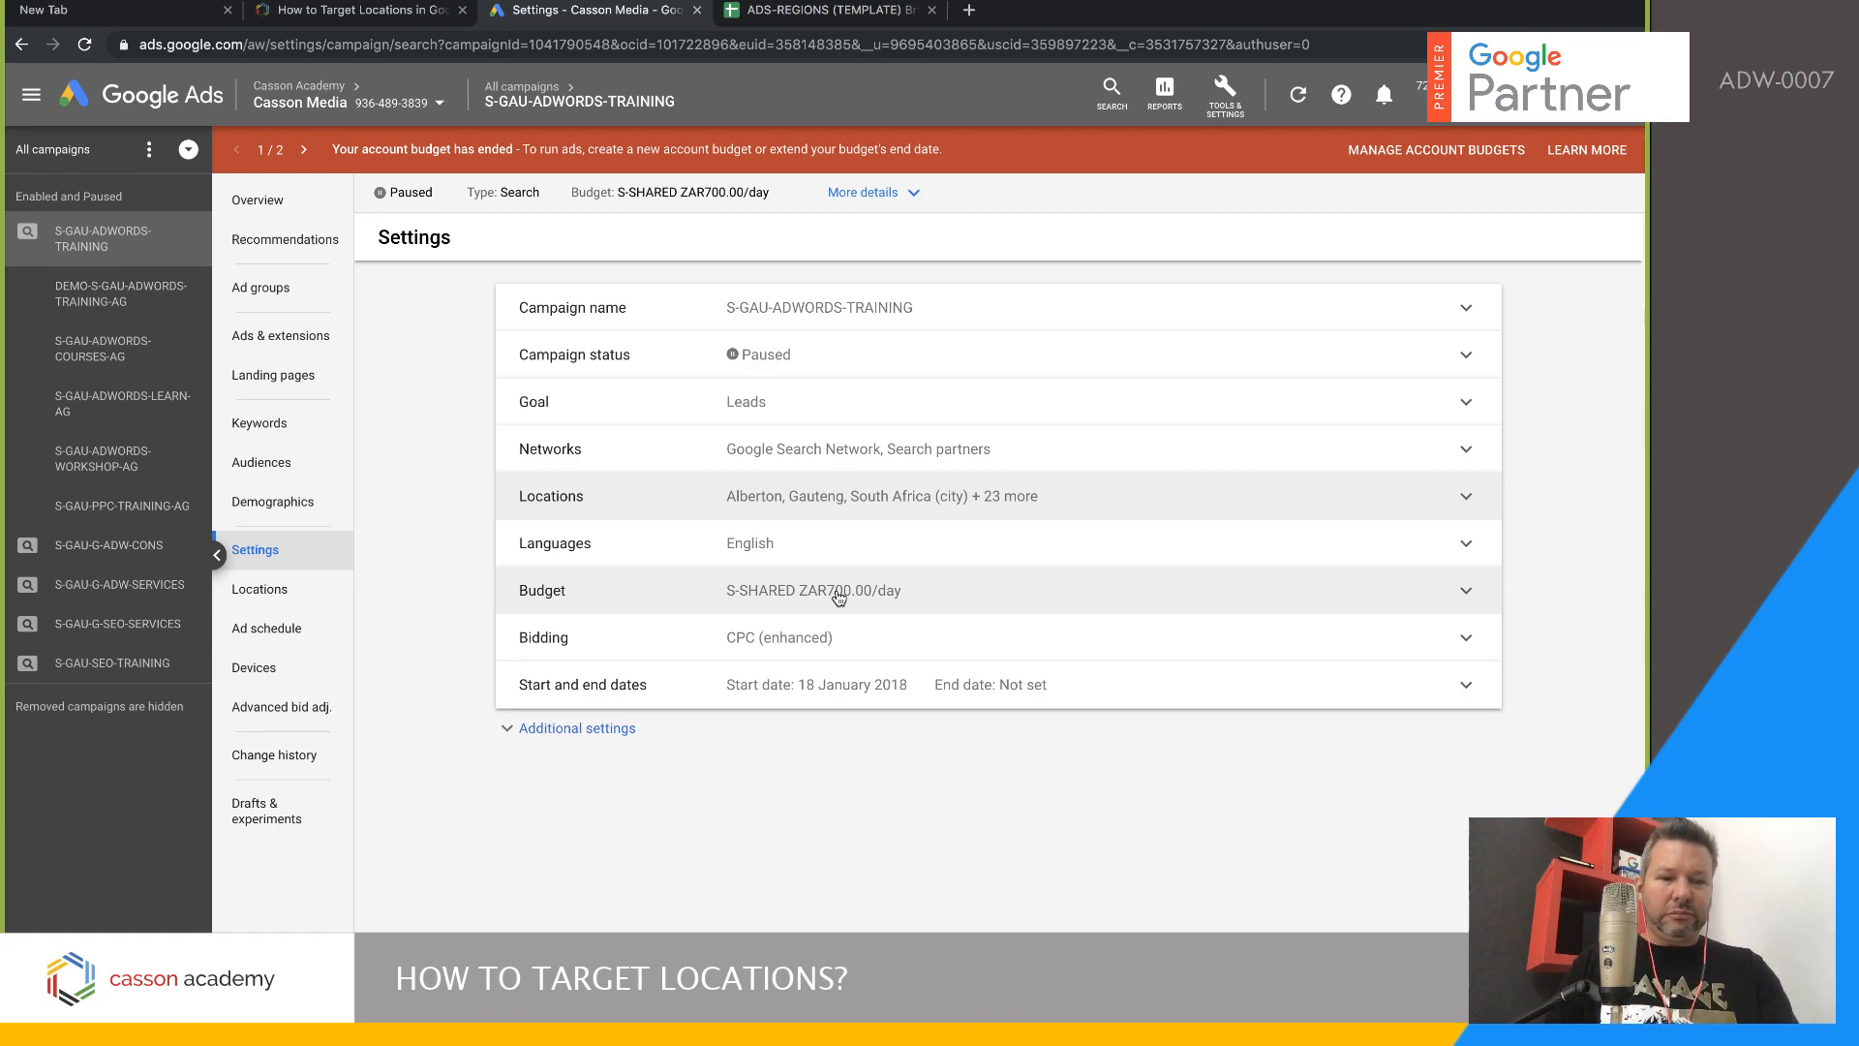
- Open the Locations report of the S-GAU-ADWORDS-TRAINING campaign and review its targeted locations and performance columns
click(658, 606)
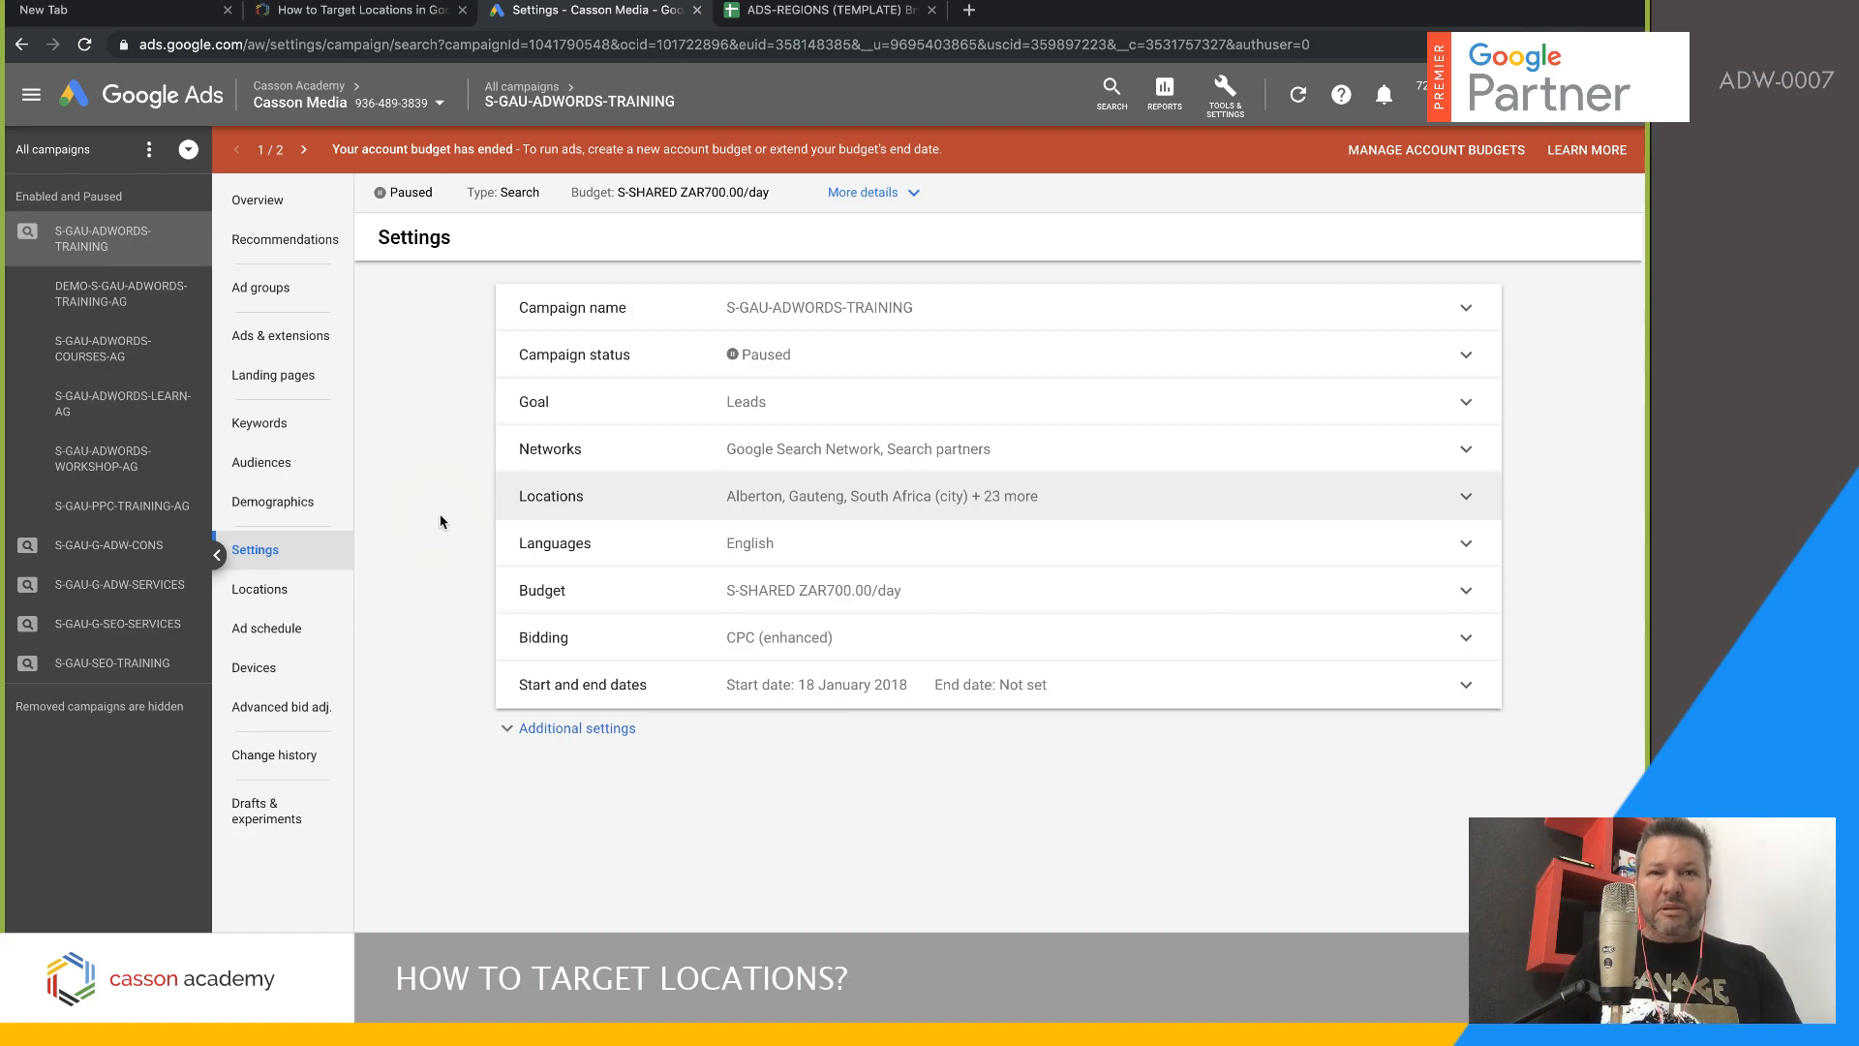
click(475, 459)
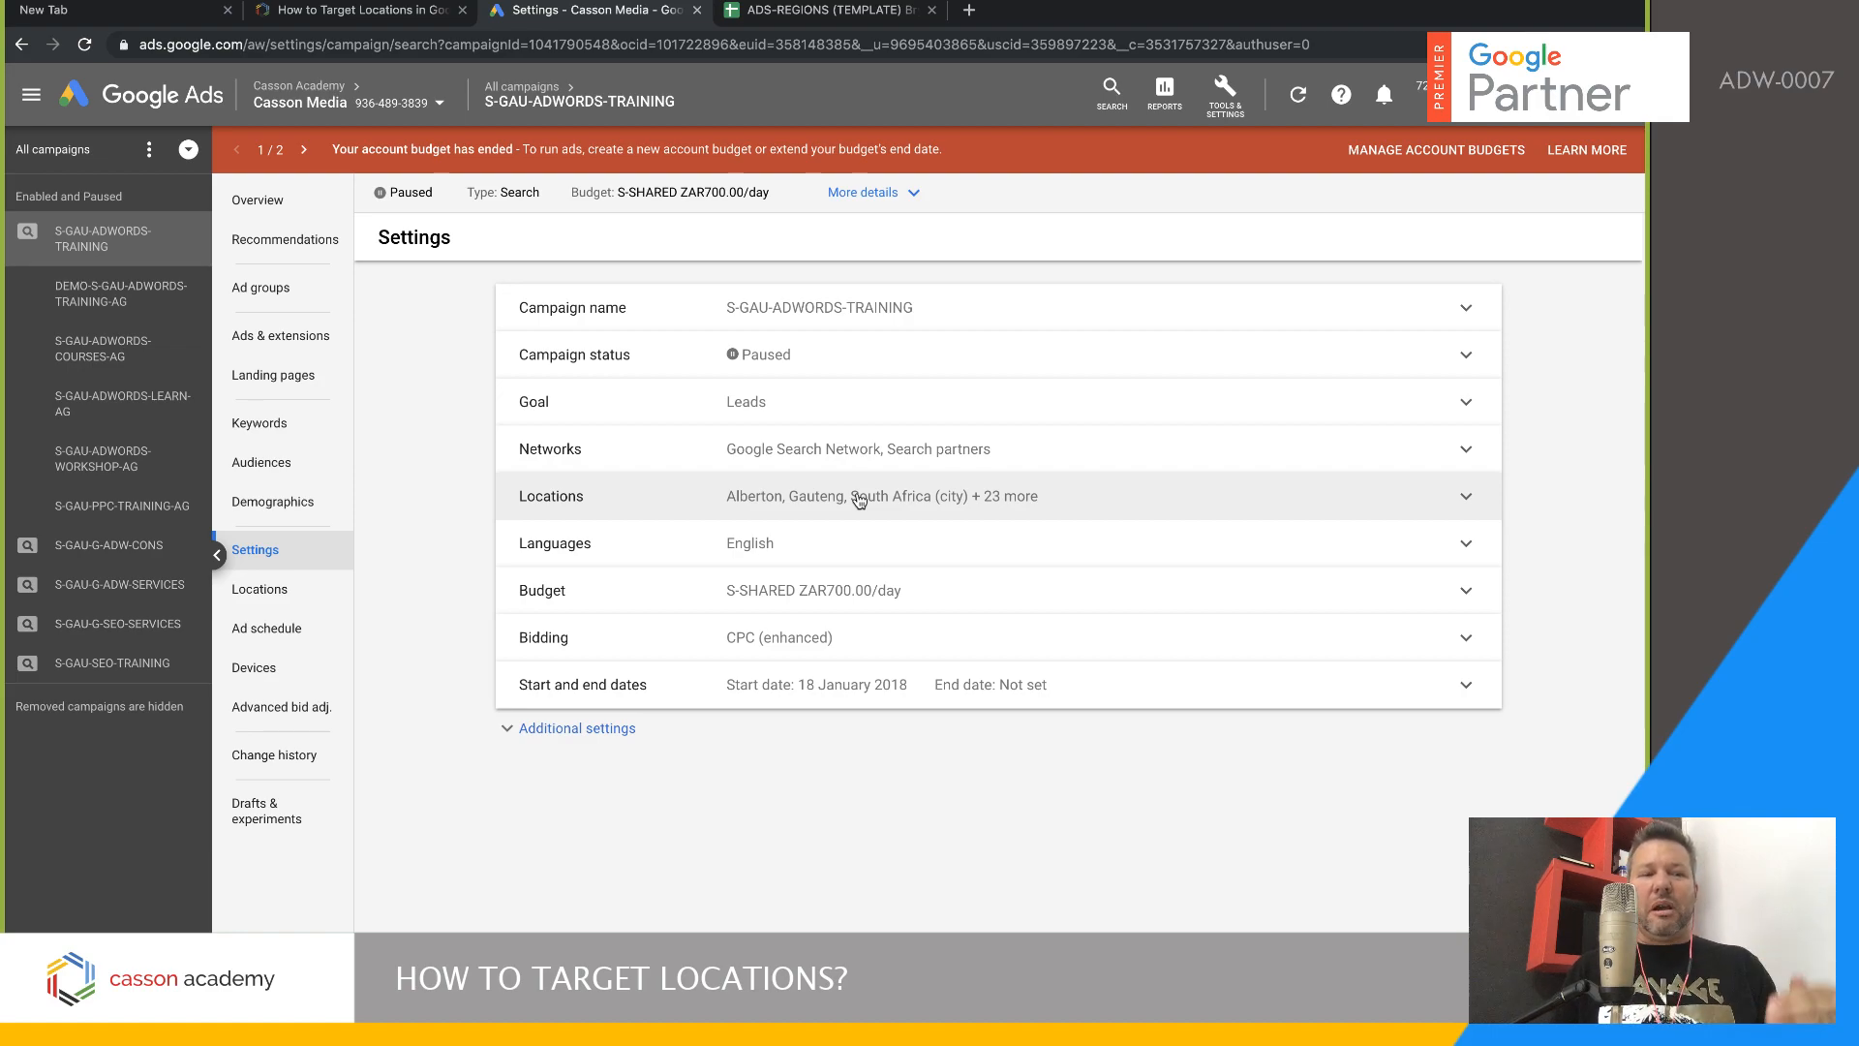
click(78, 291)
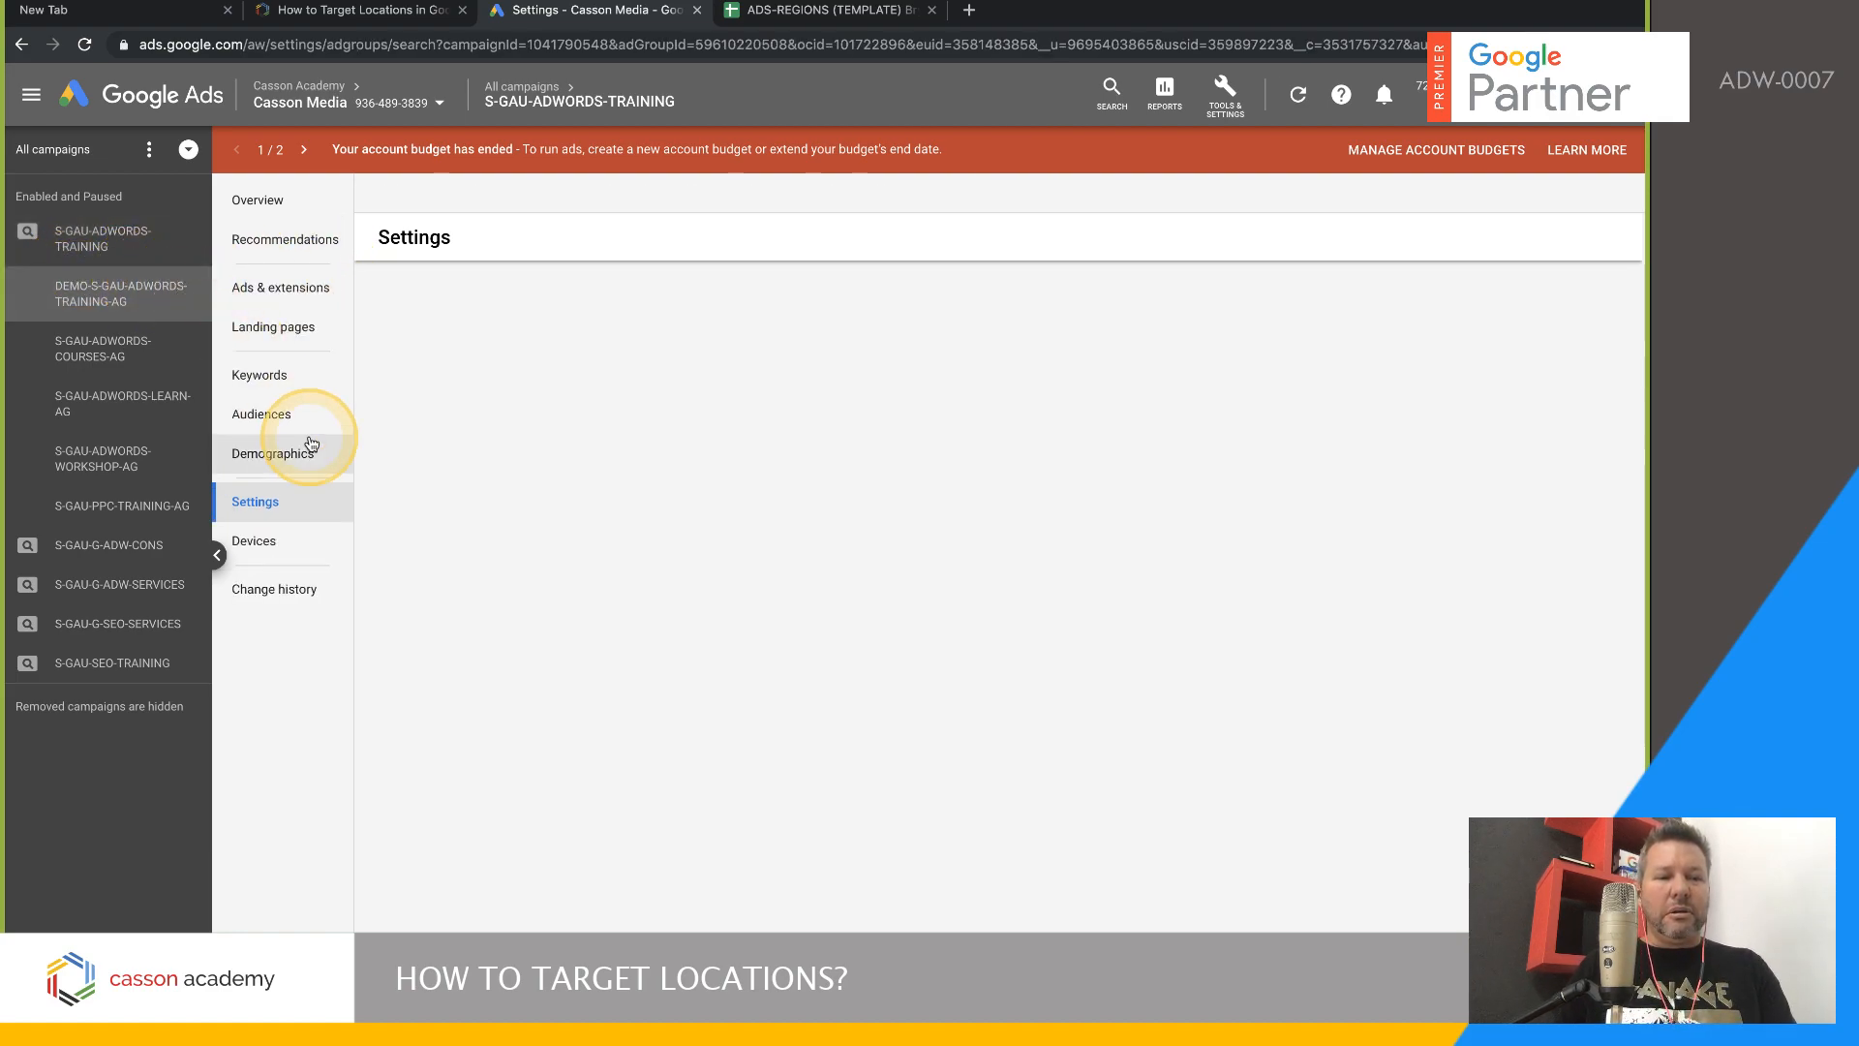
click(100, 238)
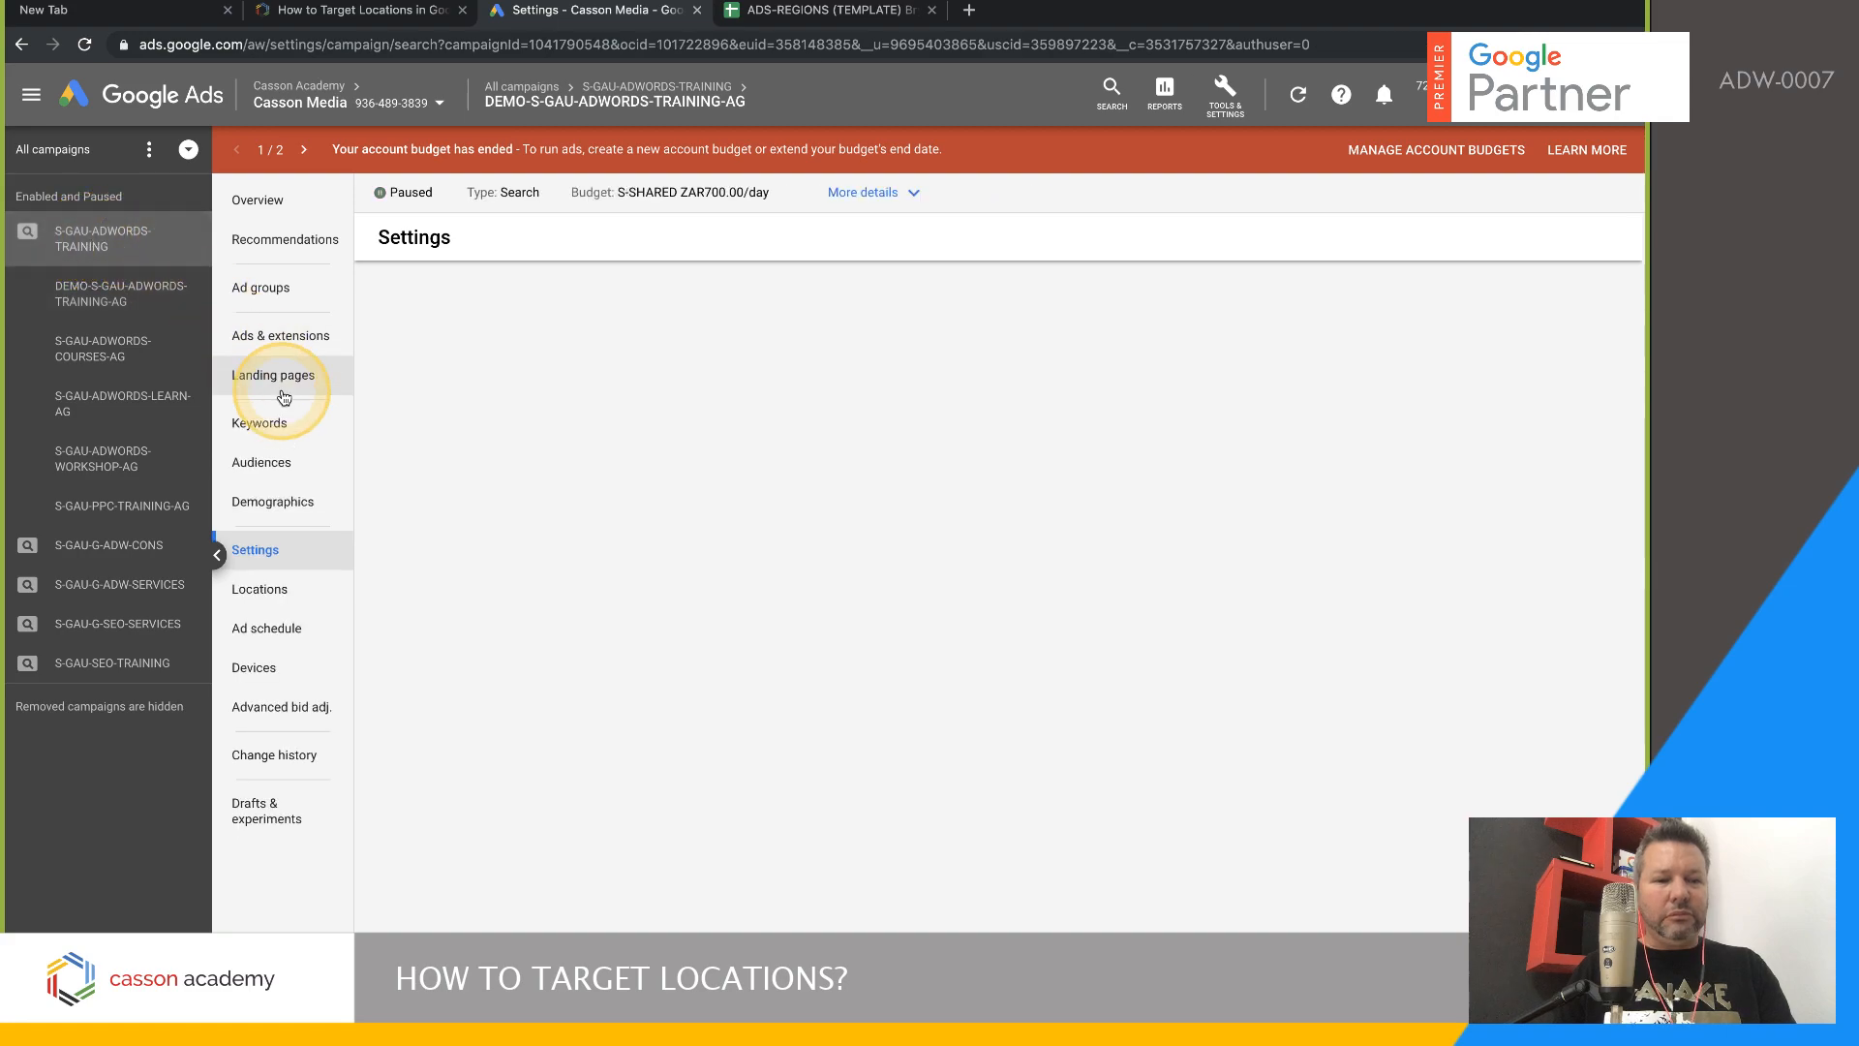
click(276, 589)
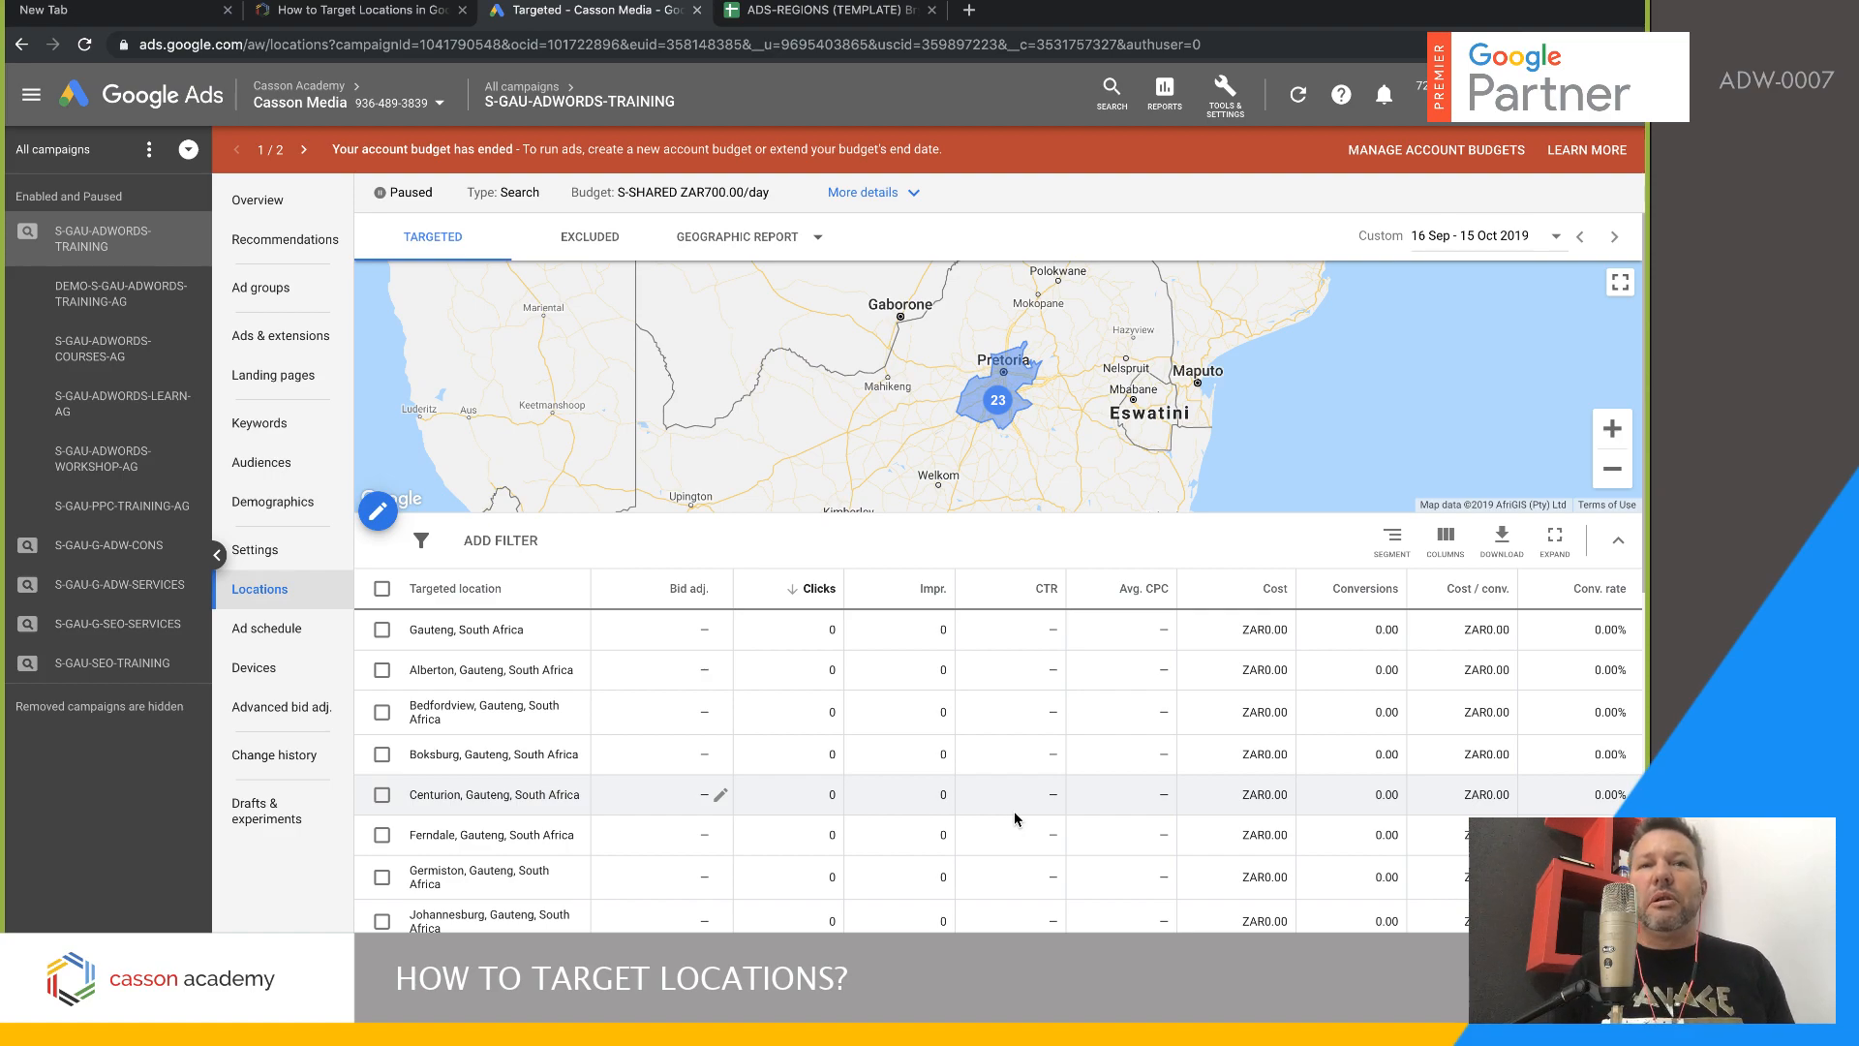
click(1385, 862)
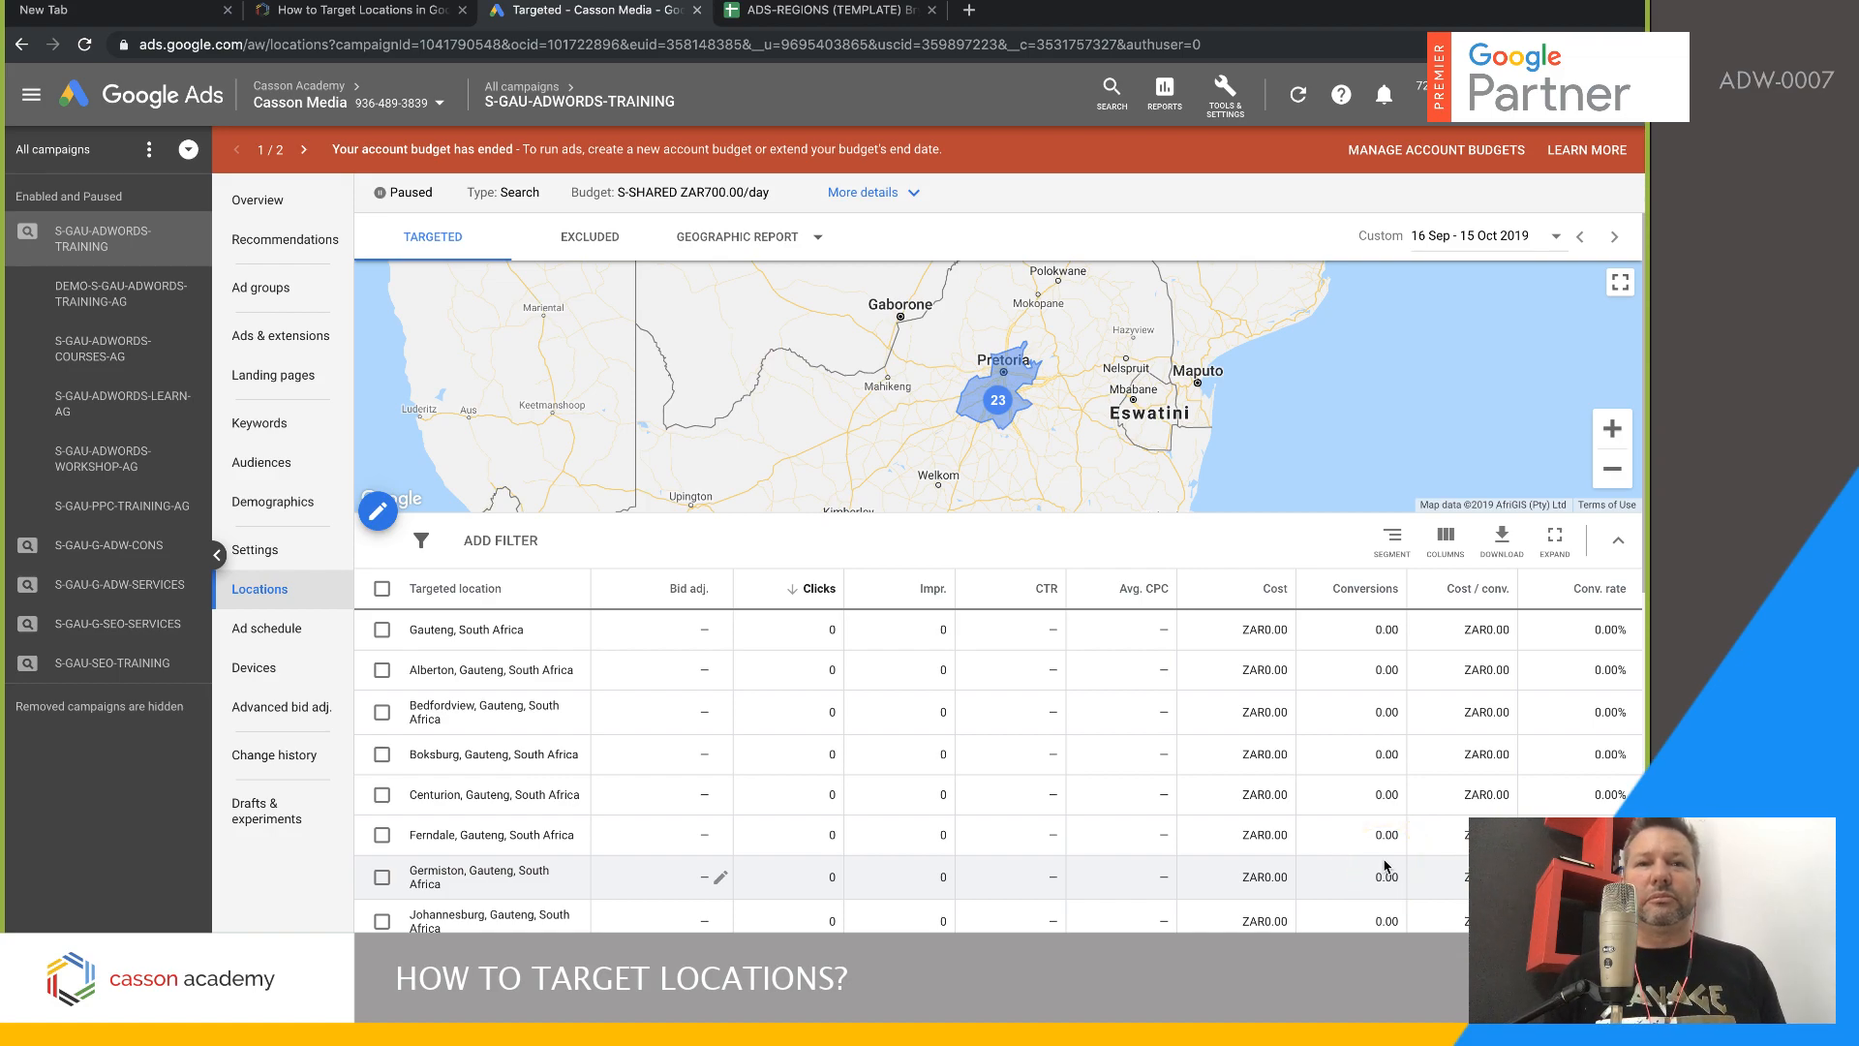
scroll(1083, 788, down, 1)
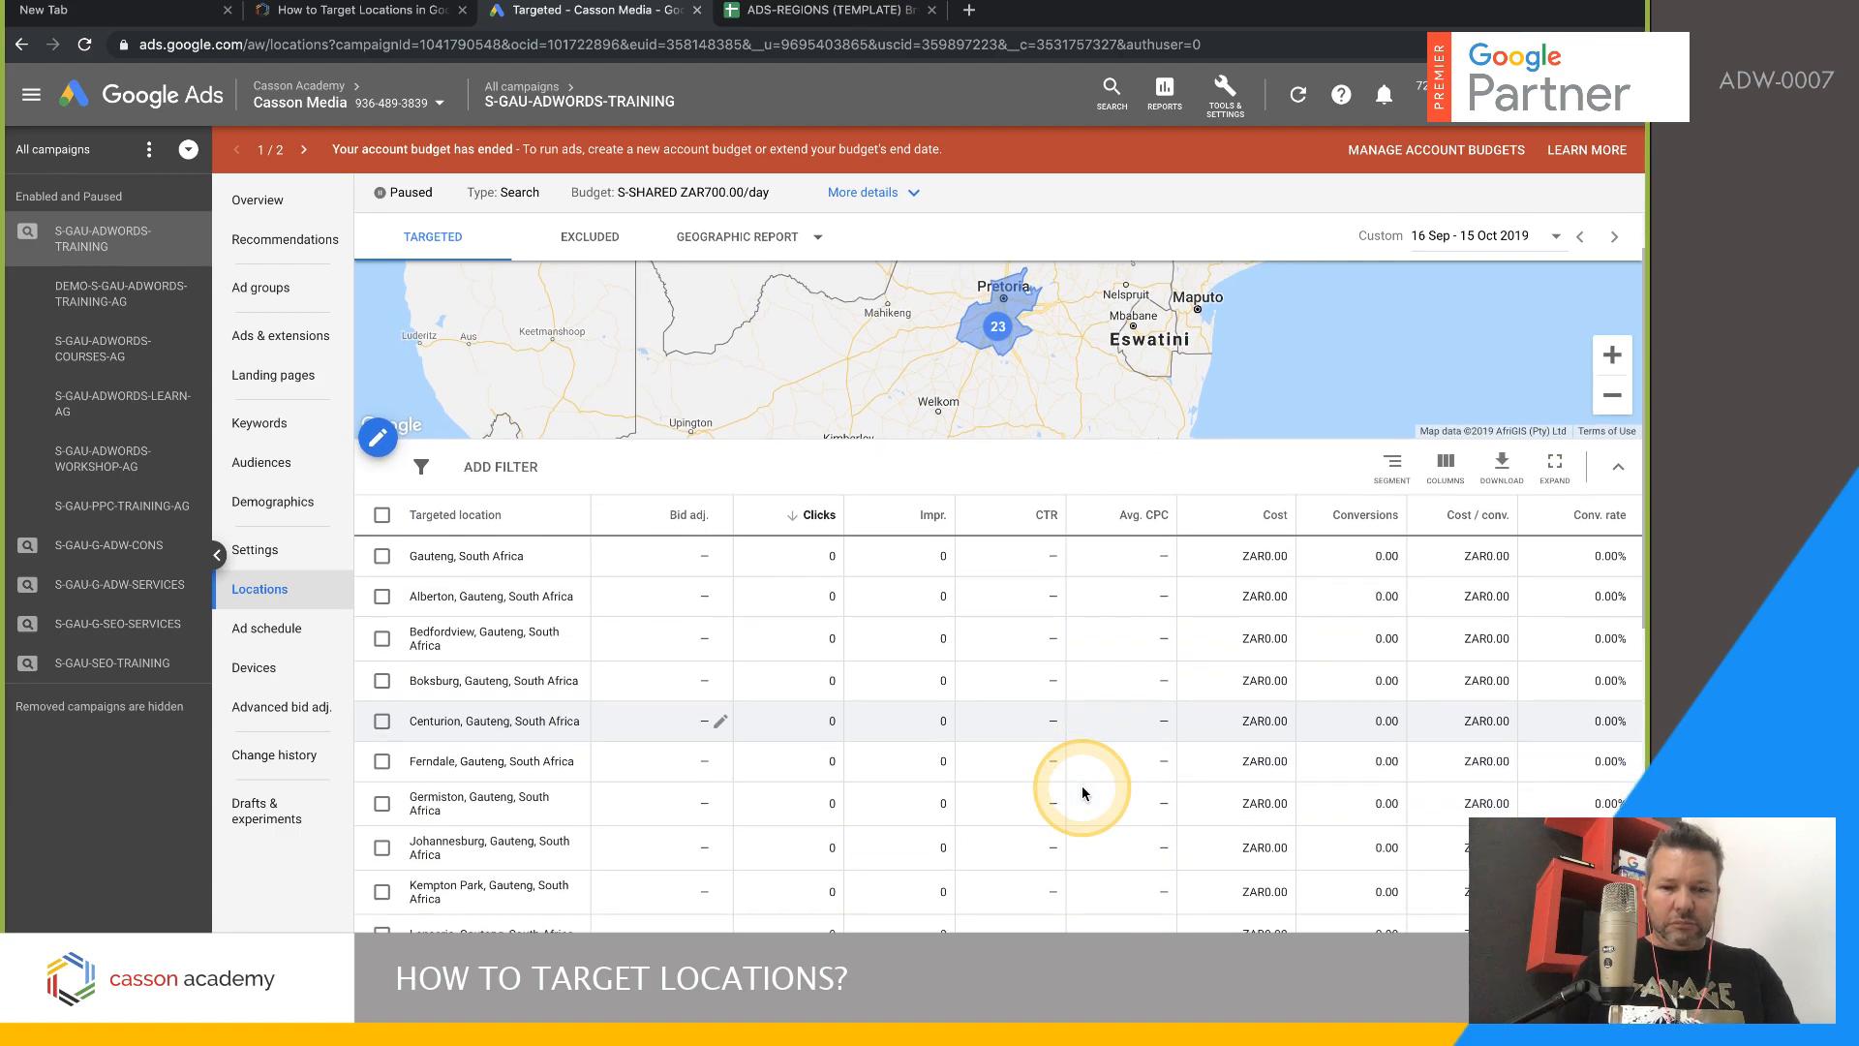
- Switch to the ADS-REGIONS spreadsheet and view its sheet of KwaZulu-Natal locations
click(856, 11)
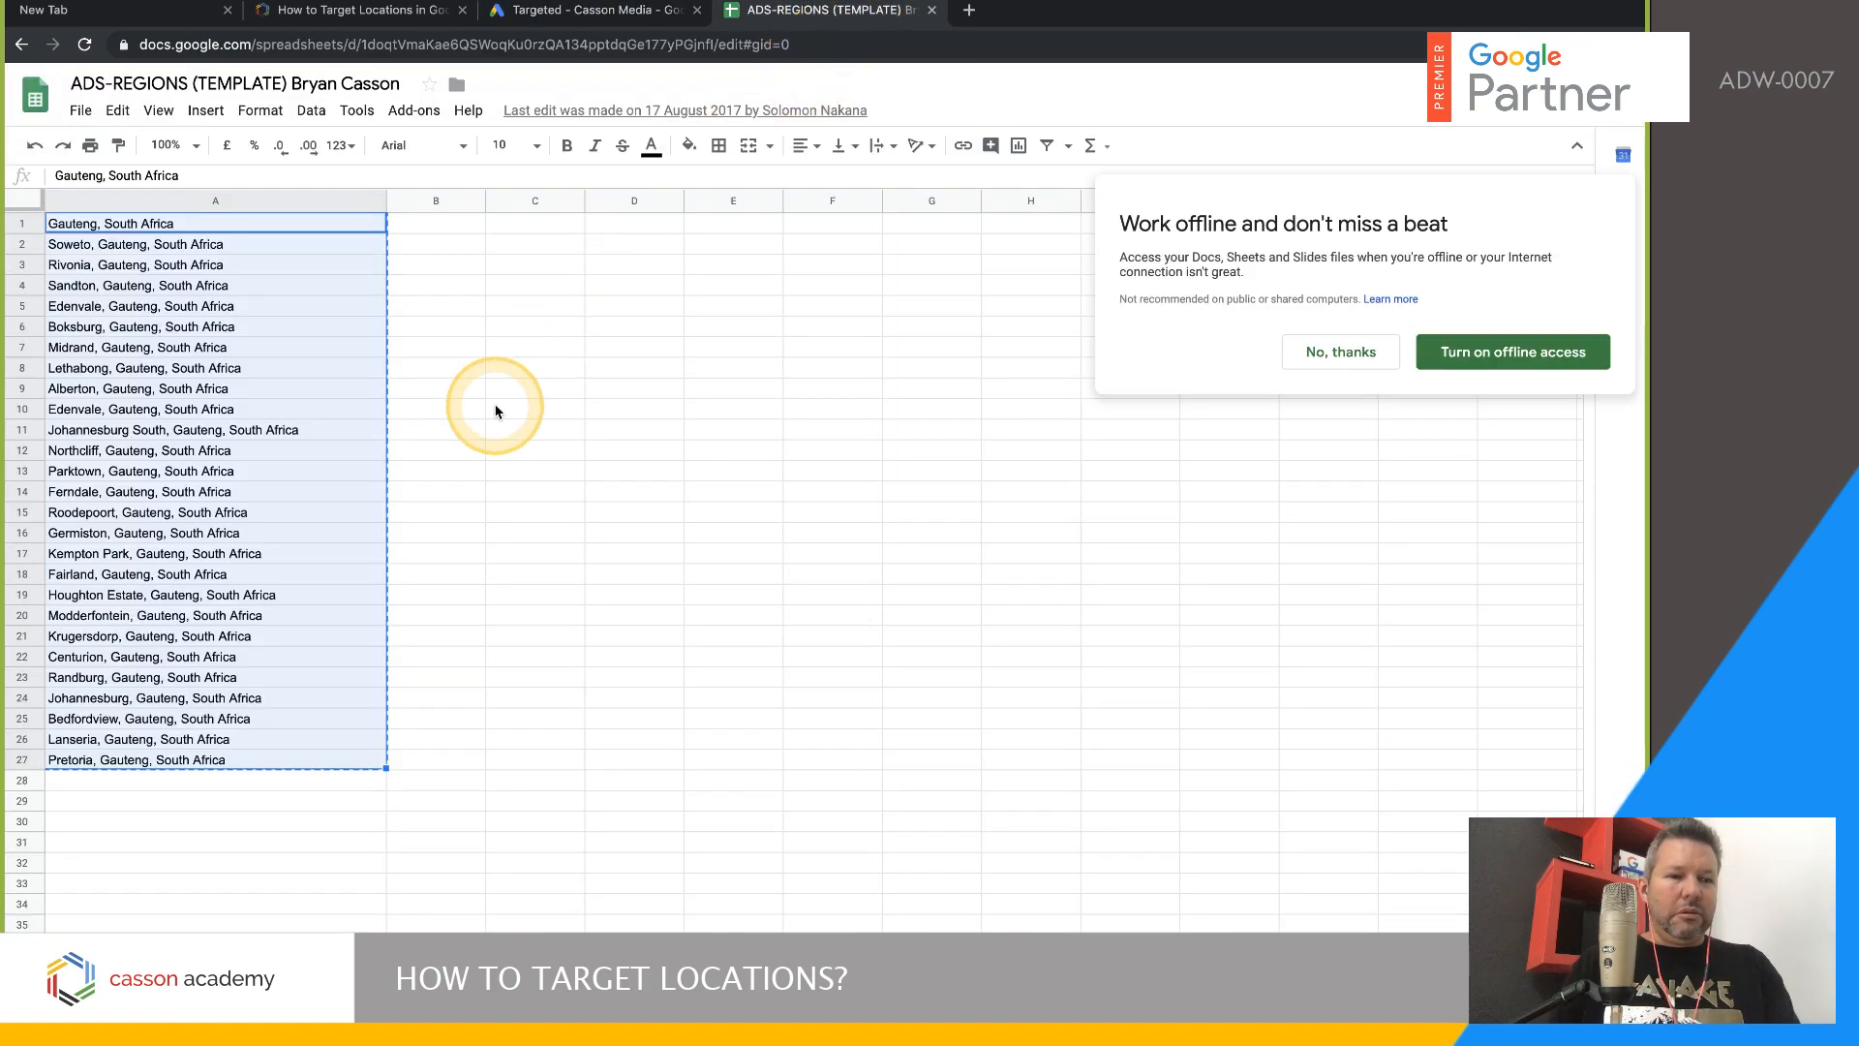
click(434, 823)
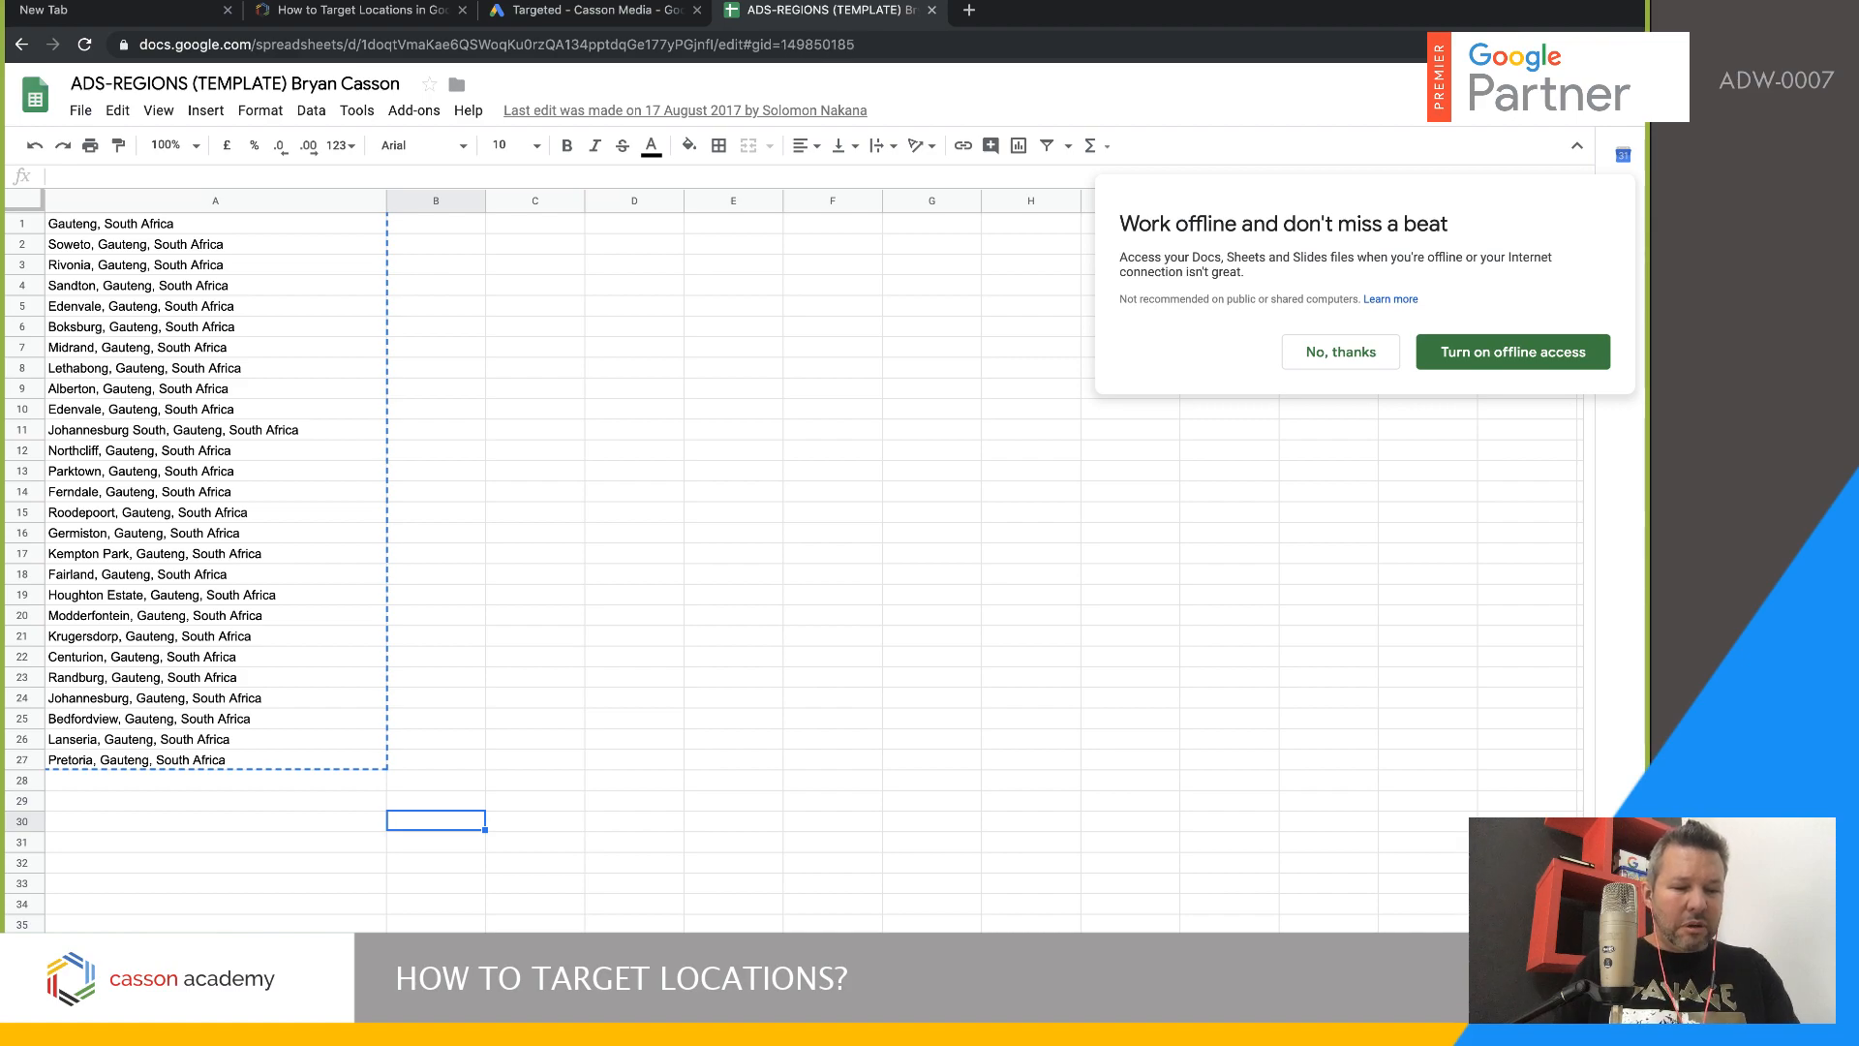
click(367, 957)
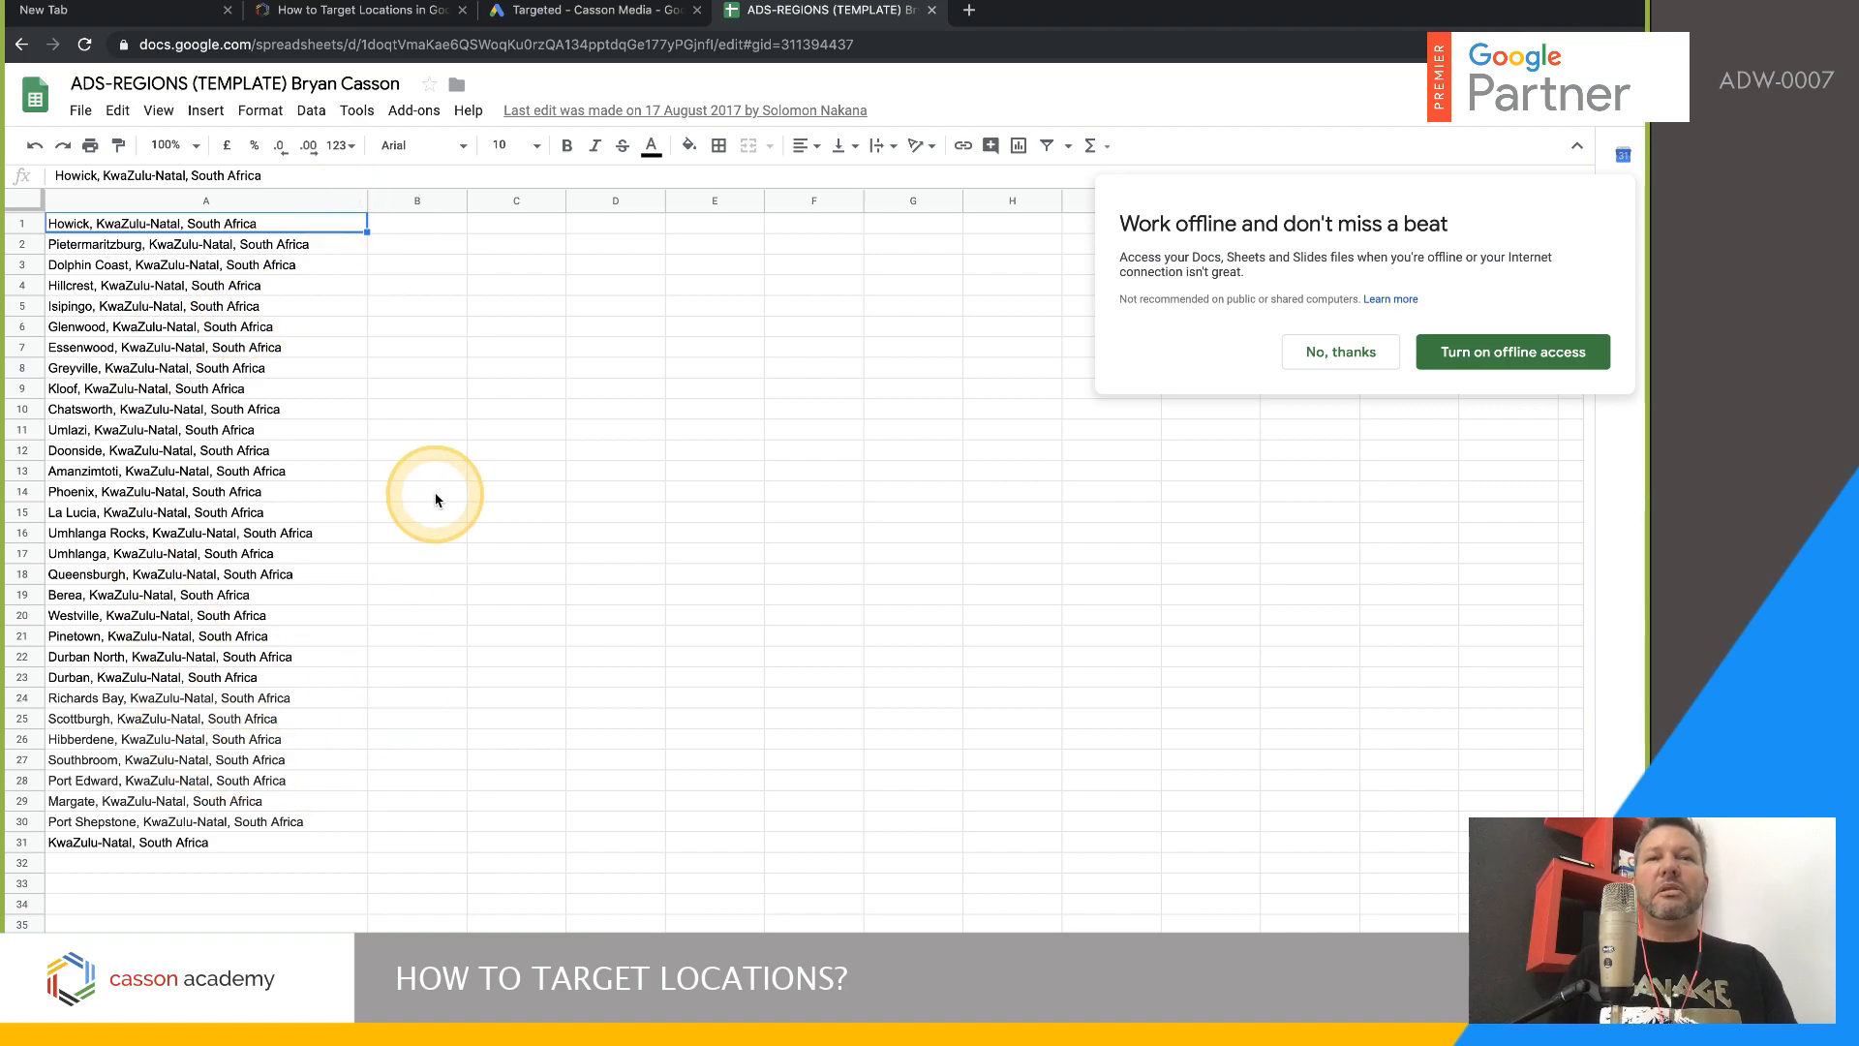
- Switch to the How to Target Locations course page and look through its description
click(358, 11)
scroll(553, 445, down, 4)
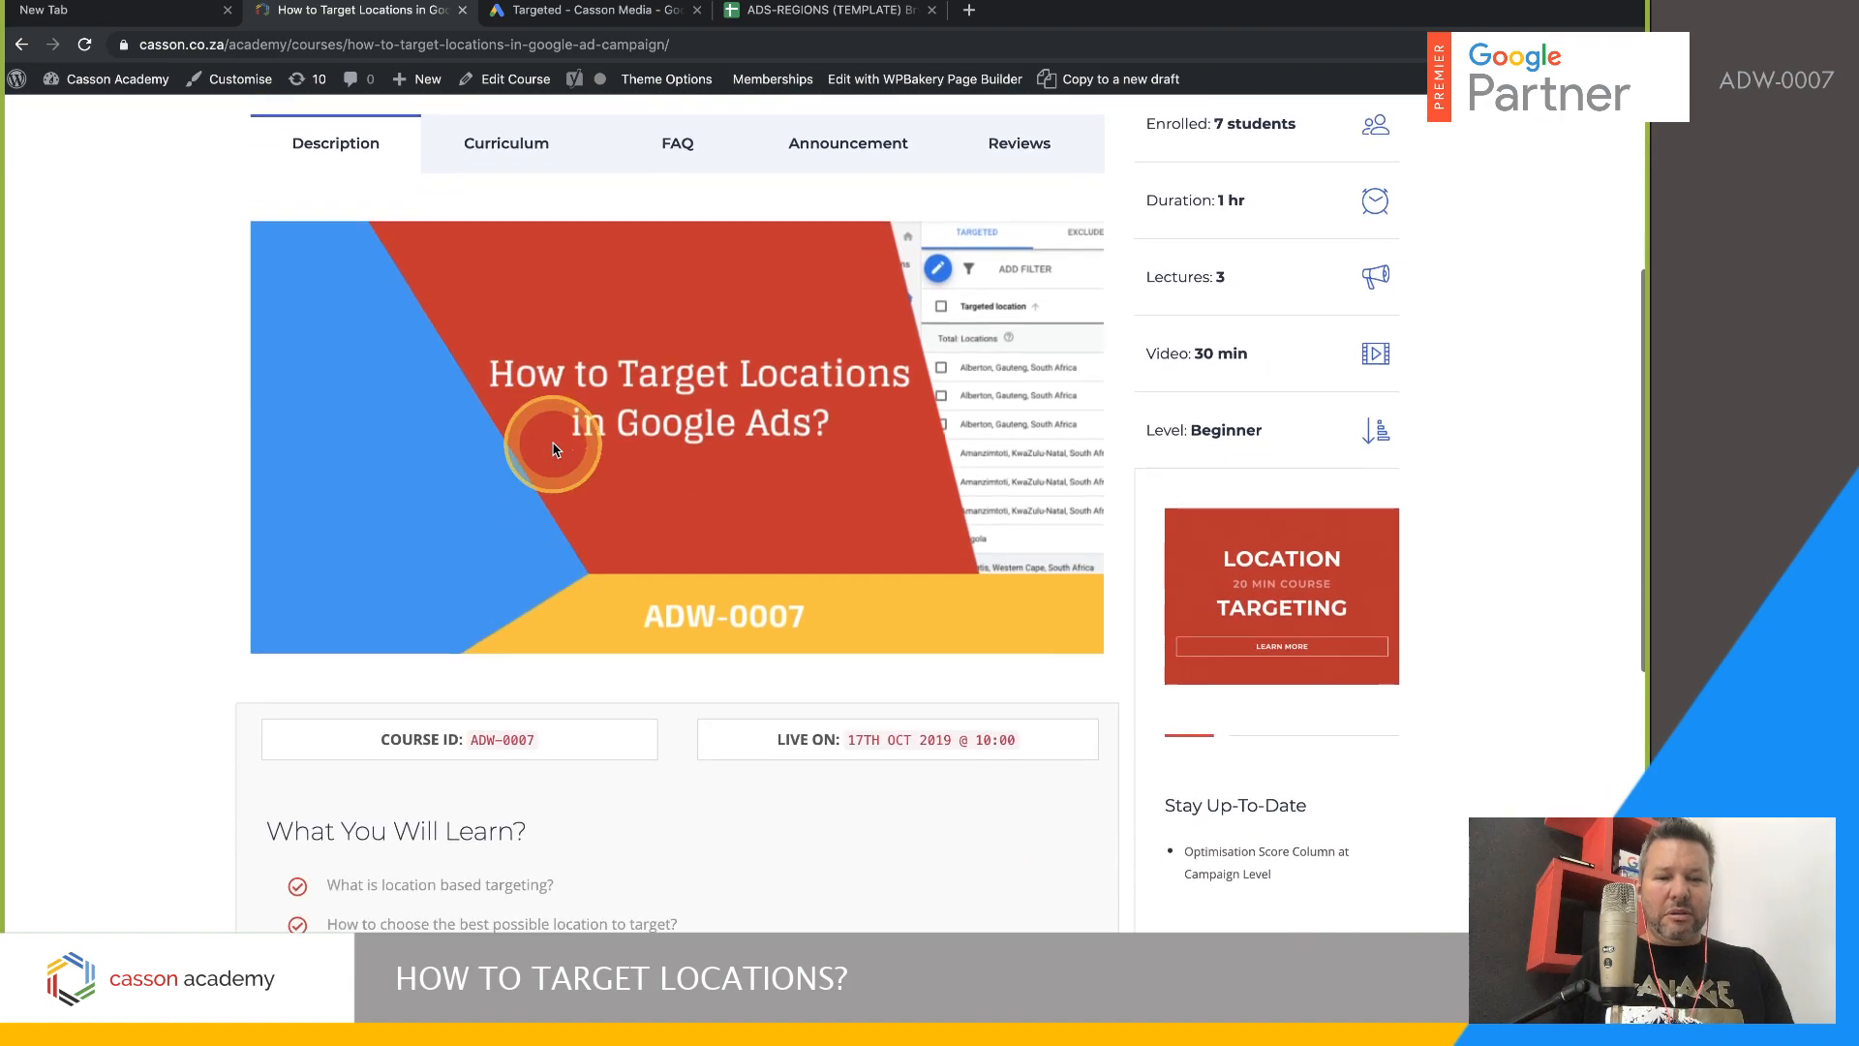
- Switch to the Google Ads page and open the S-GAU-ADWORDS-TRAINING campaign settings with the additional settings expanded
scroll(552, 441, up, 6)
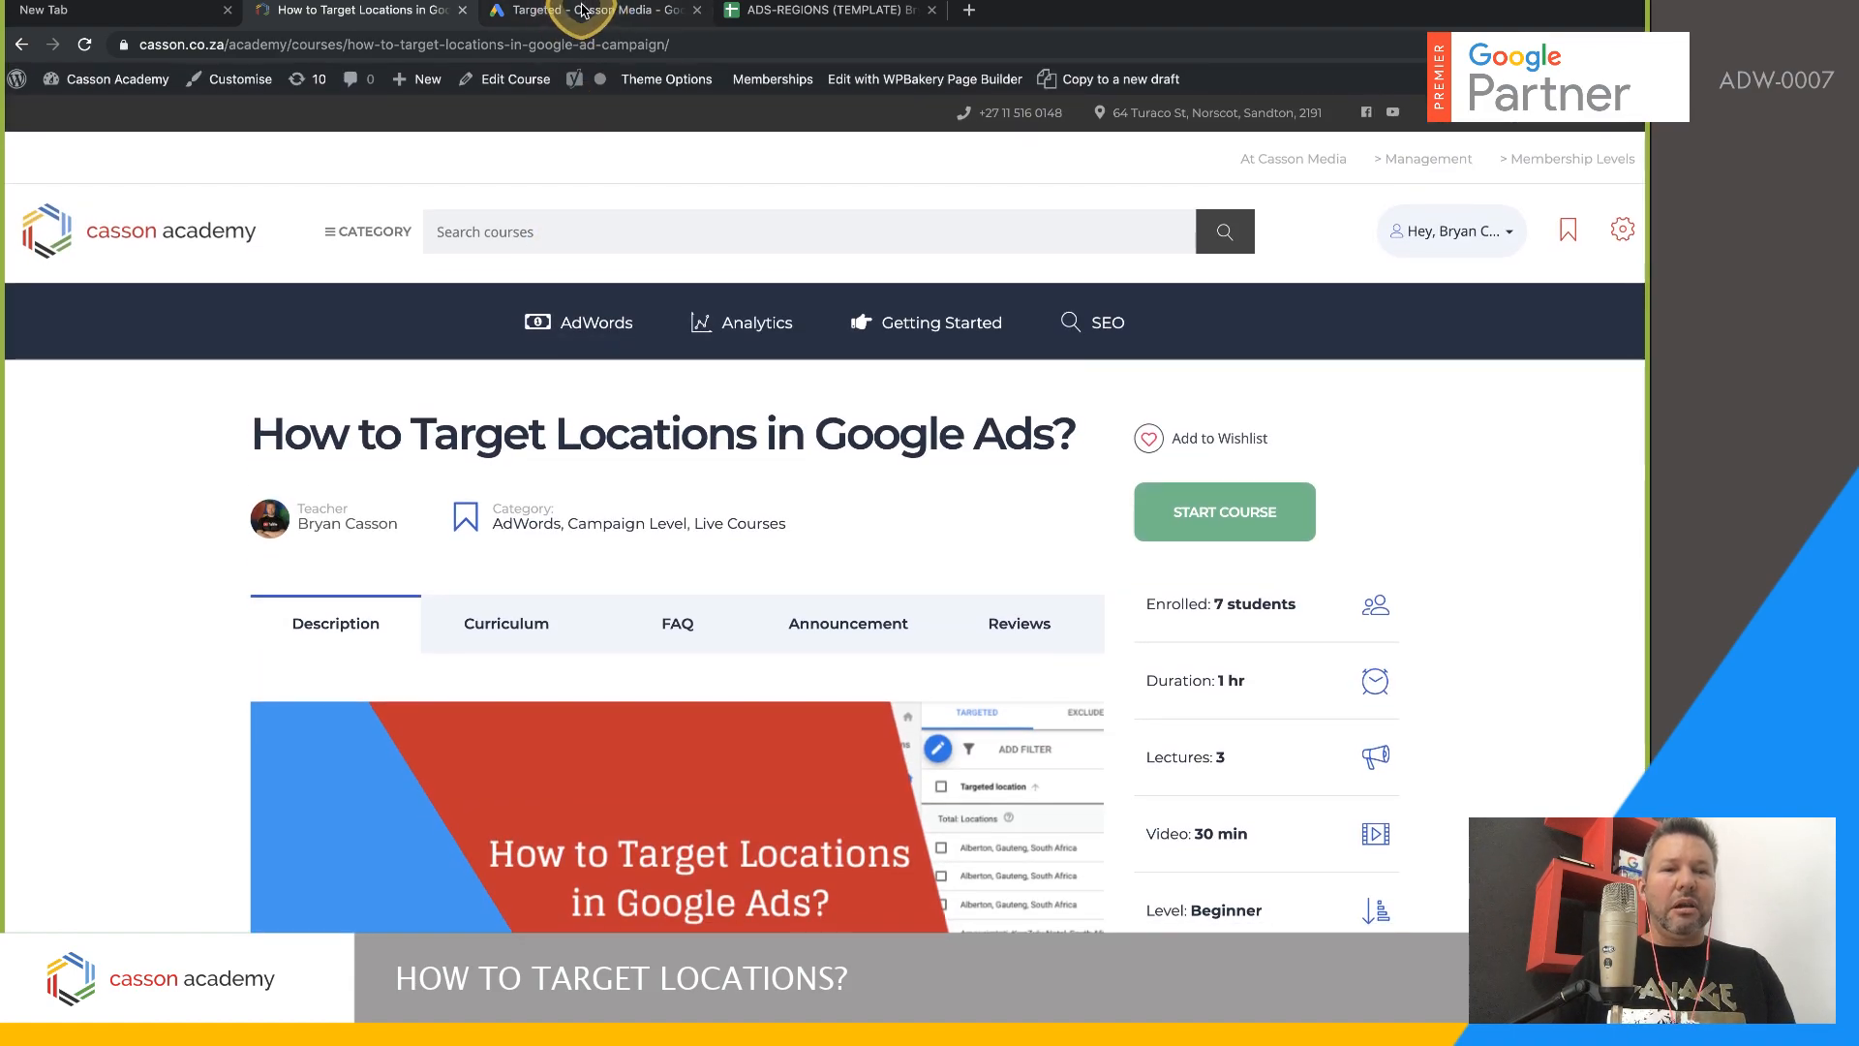
click(586, 8)
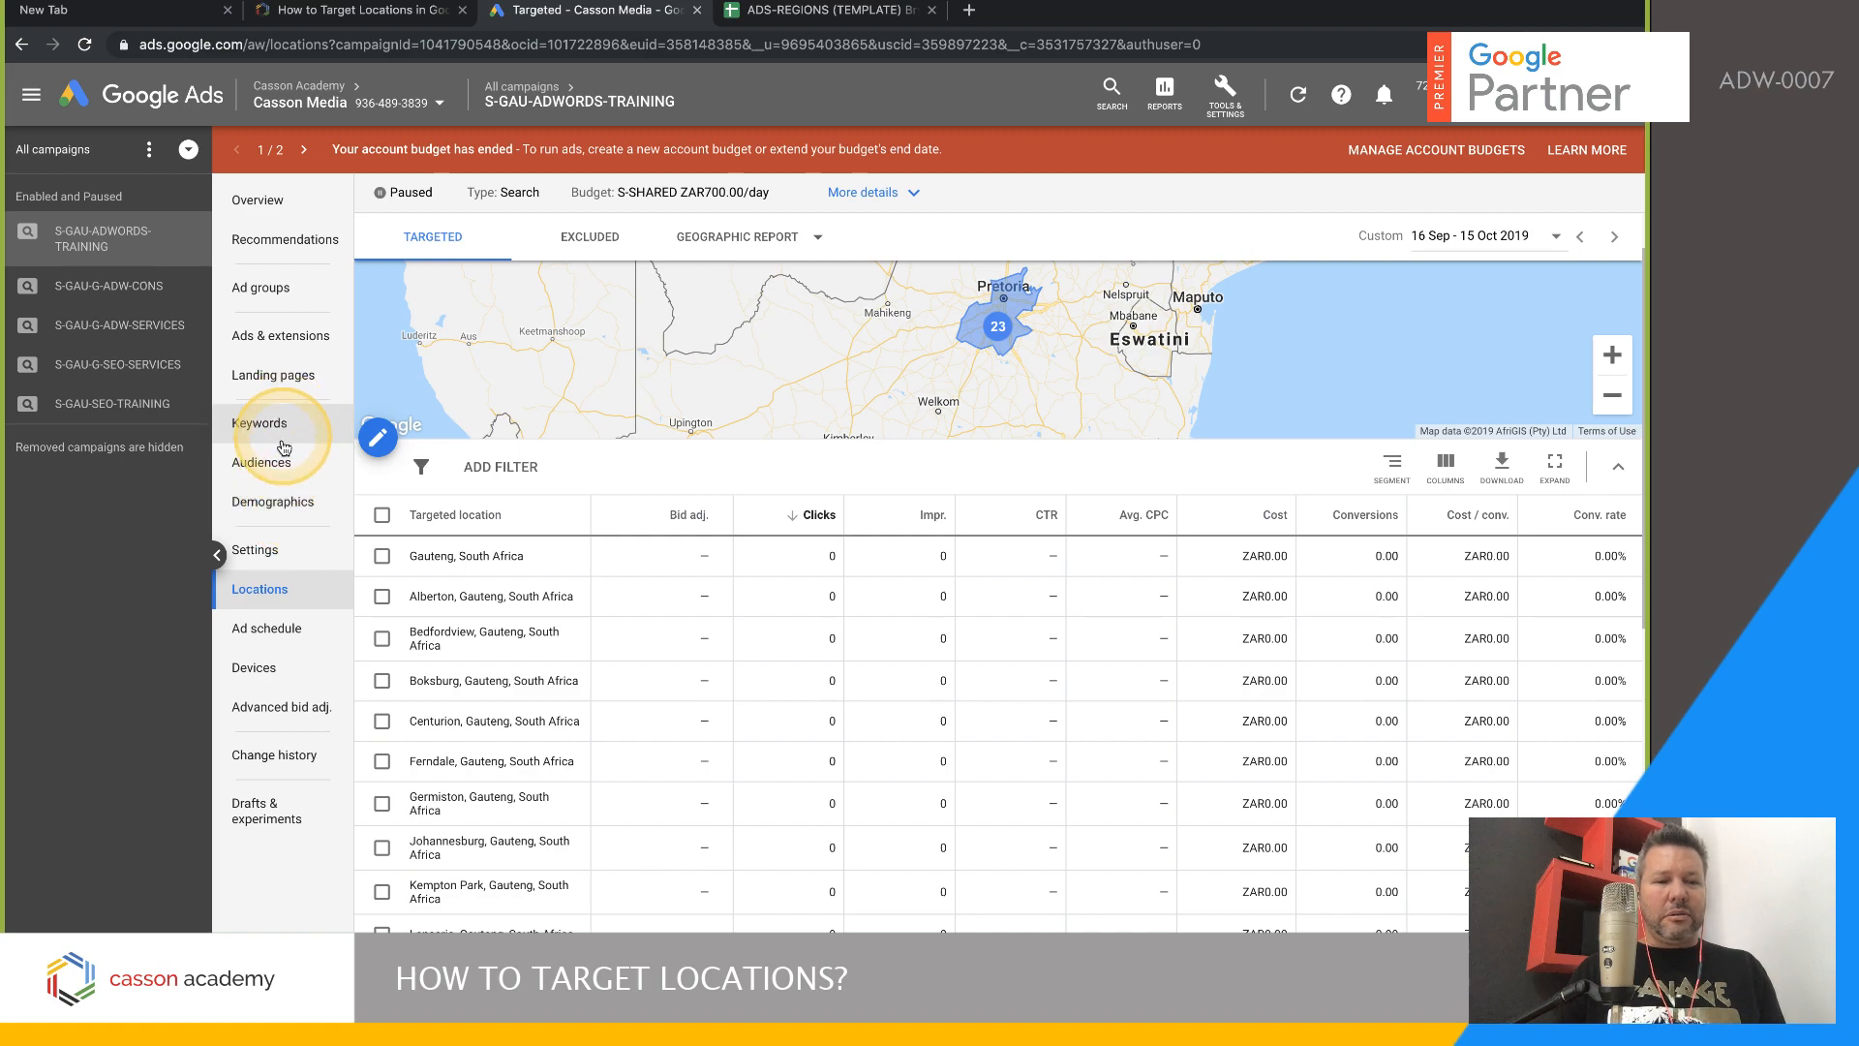
click(271, 552)
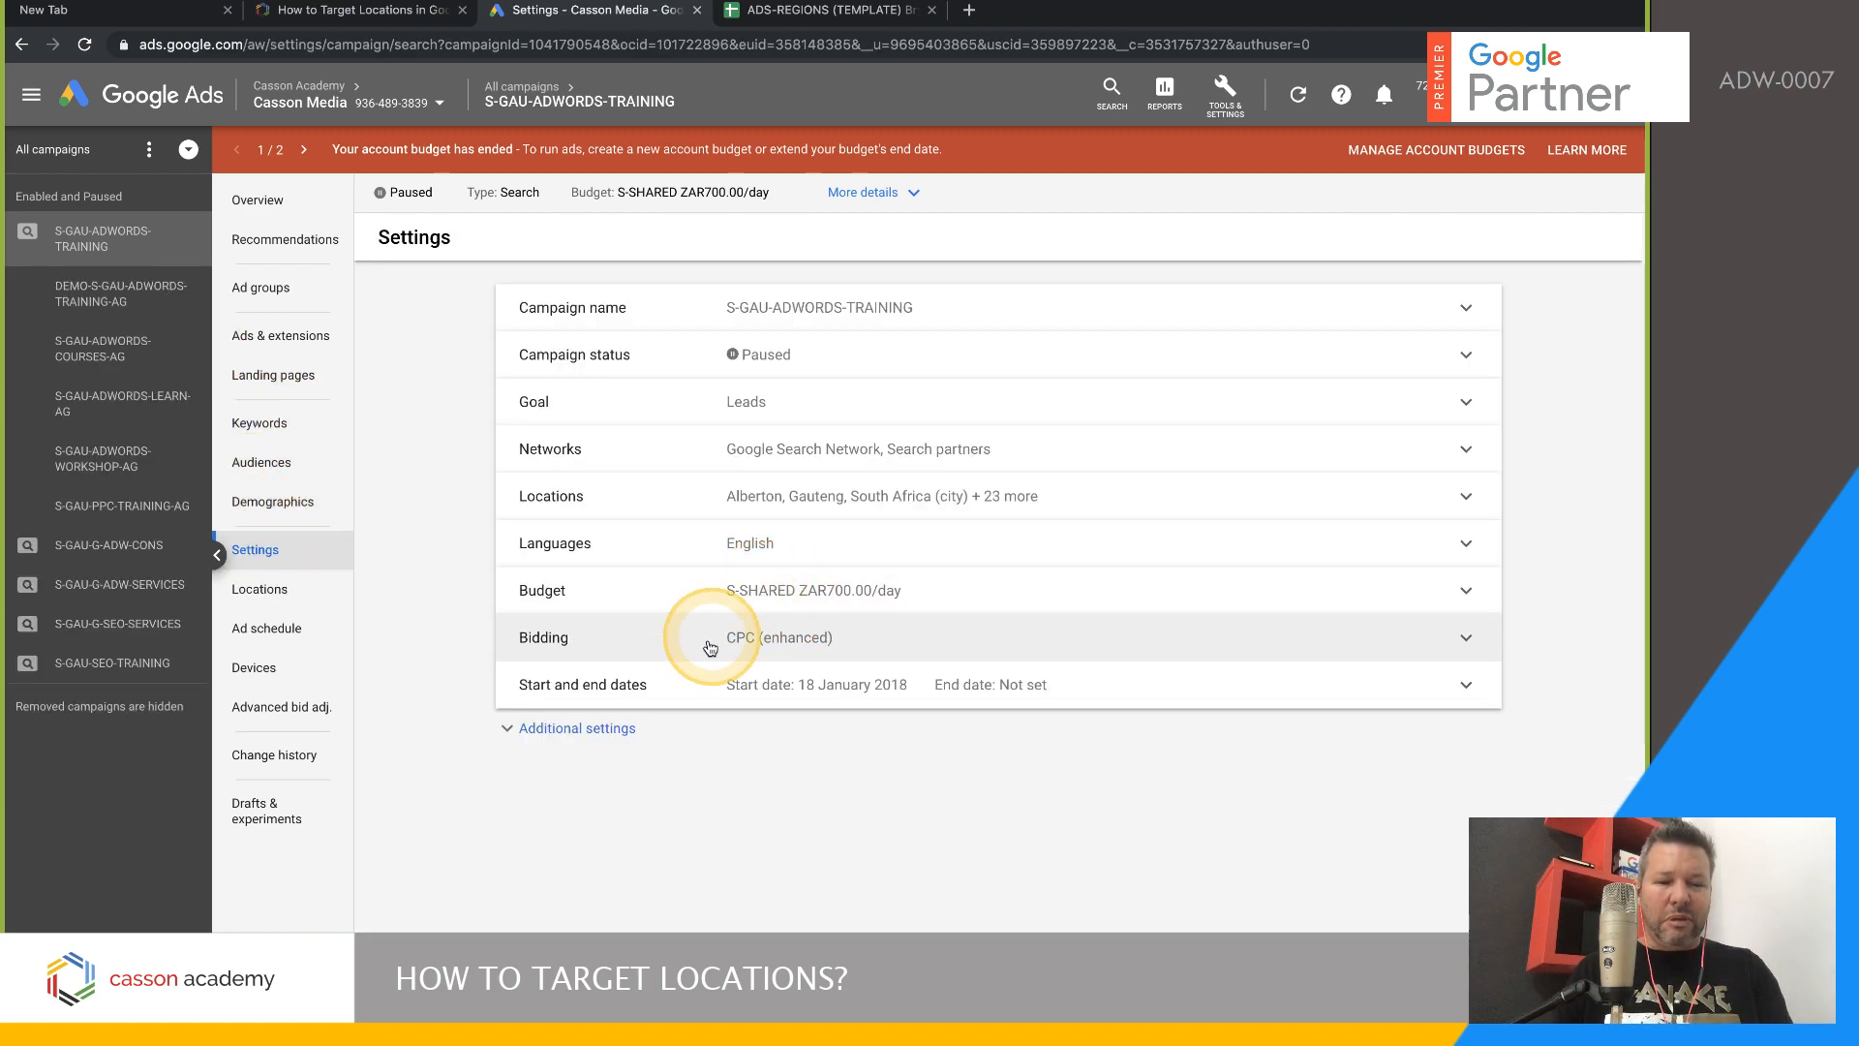
click(619, 728)
scroll(687, 721, down, 1)
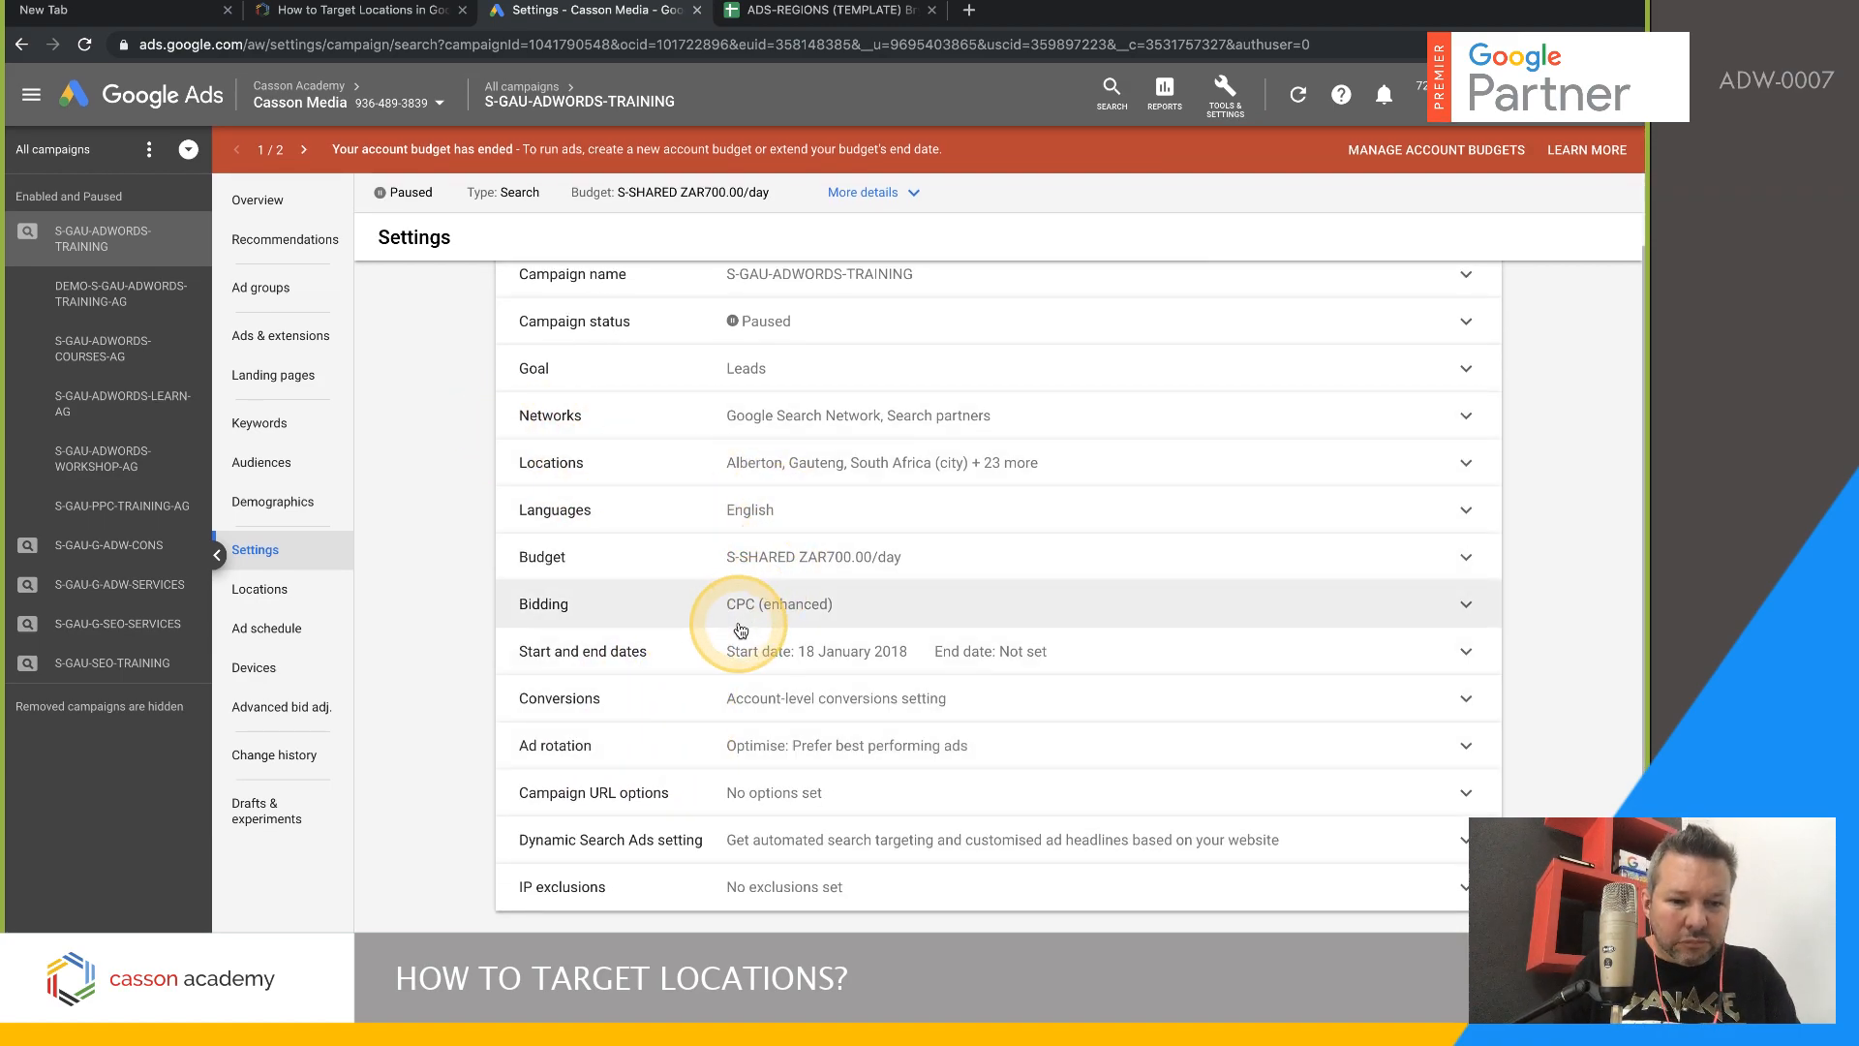
- Expand the location options in the campaign's Locations setting and set the target to People searching for your targeted locations
click(769, 462)
scroll(803, 677, down, 3)
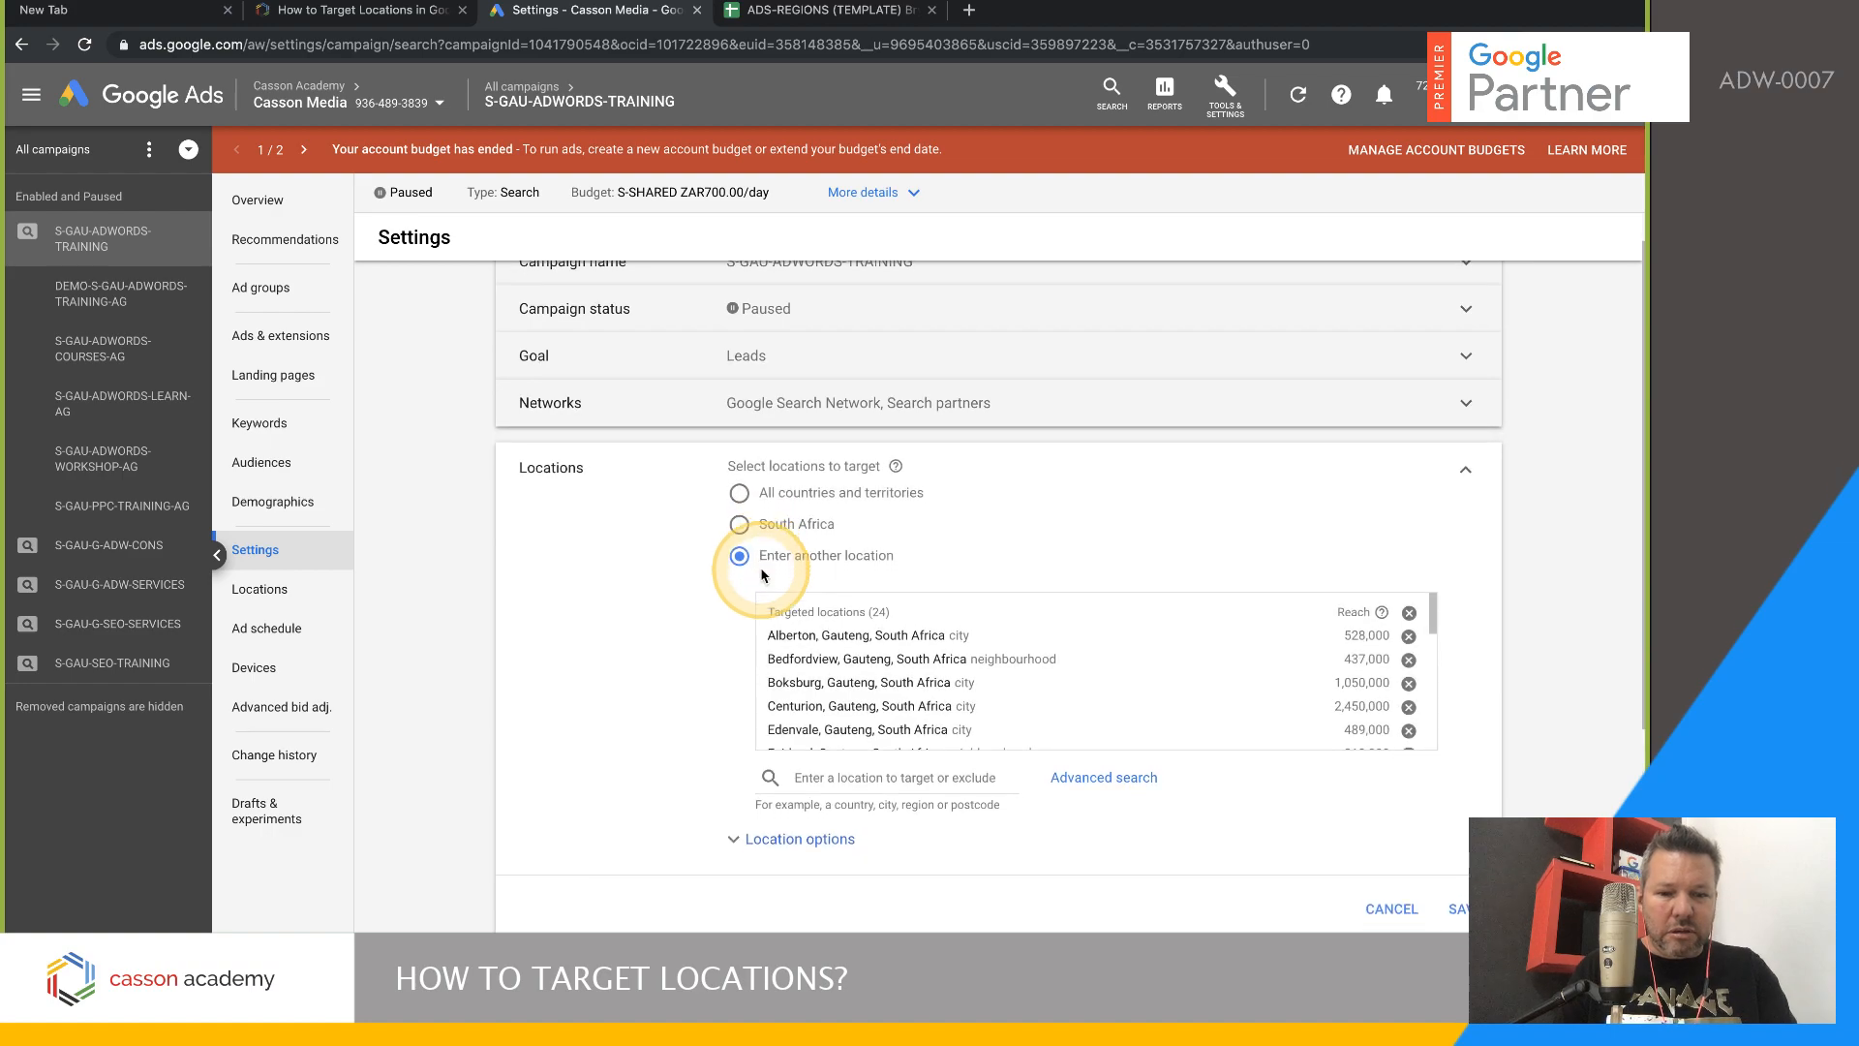
click(826, 831)
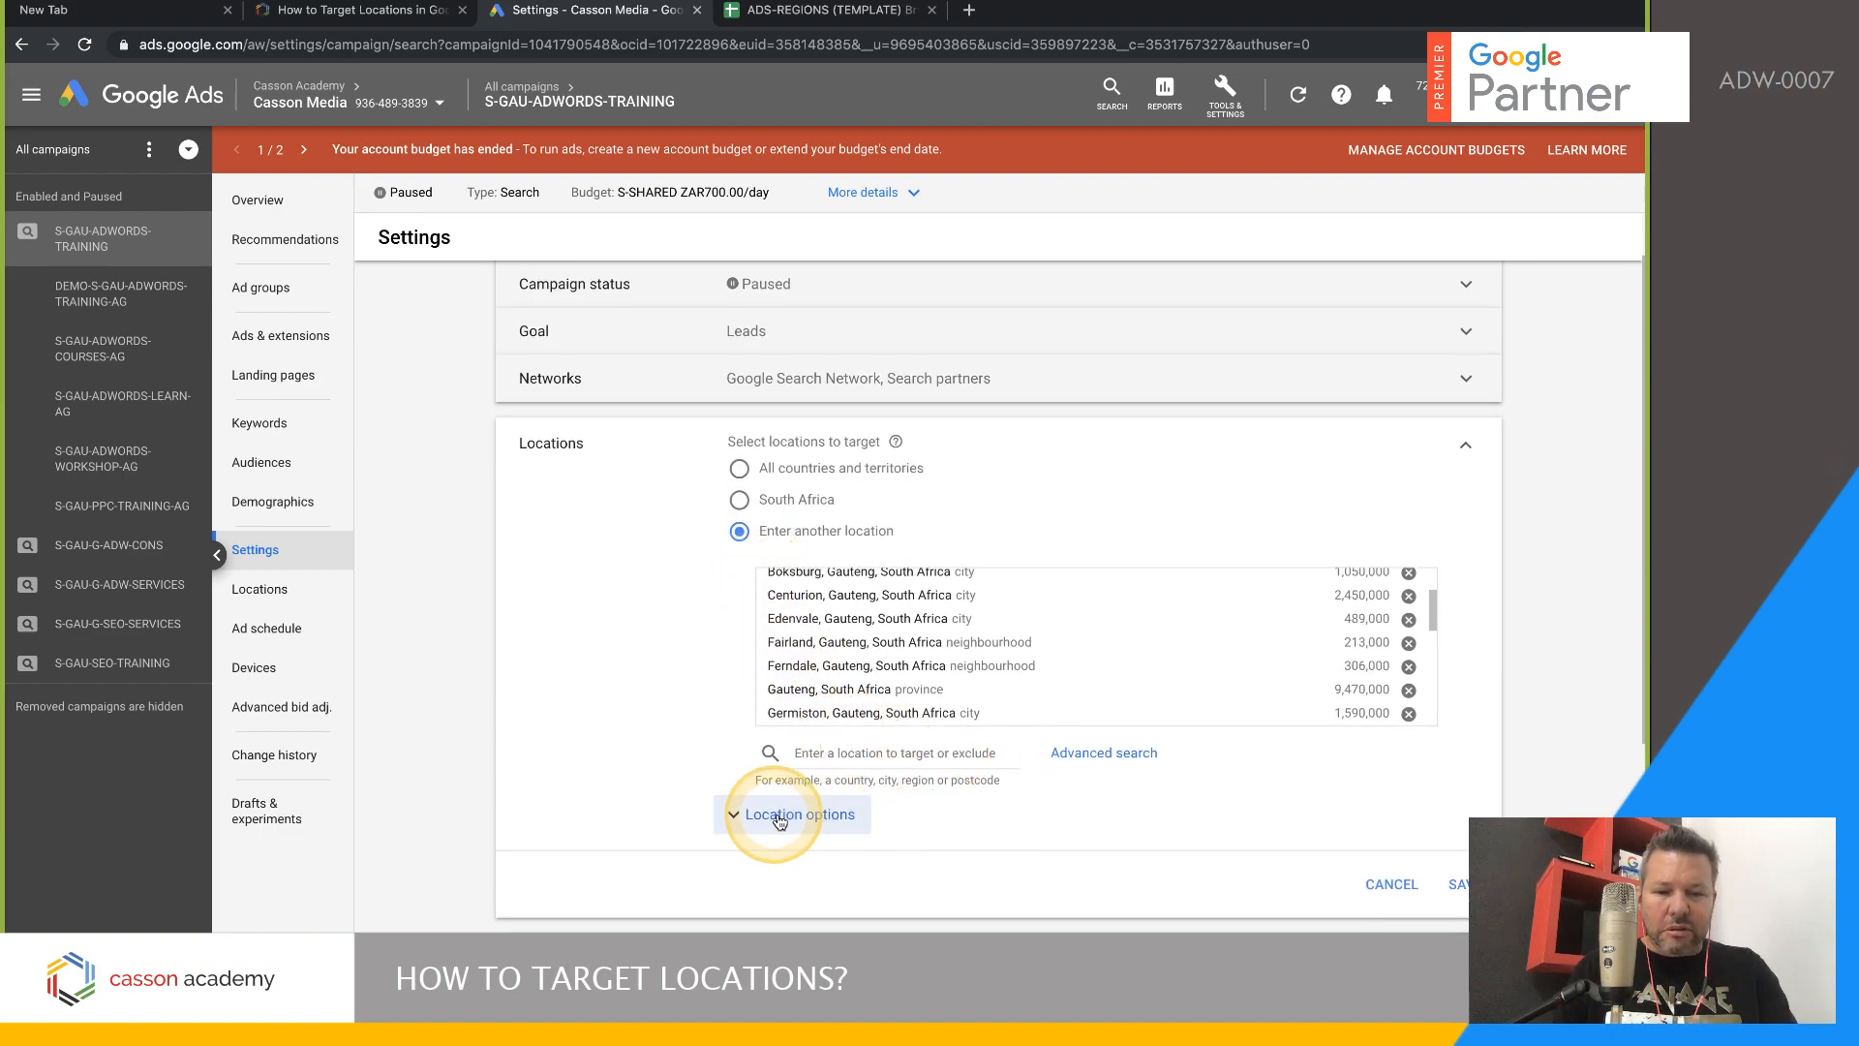
click(840, 821)
scroll(855, 824, down, 5)
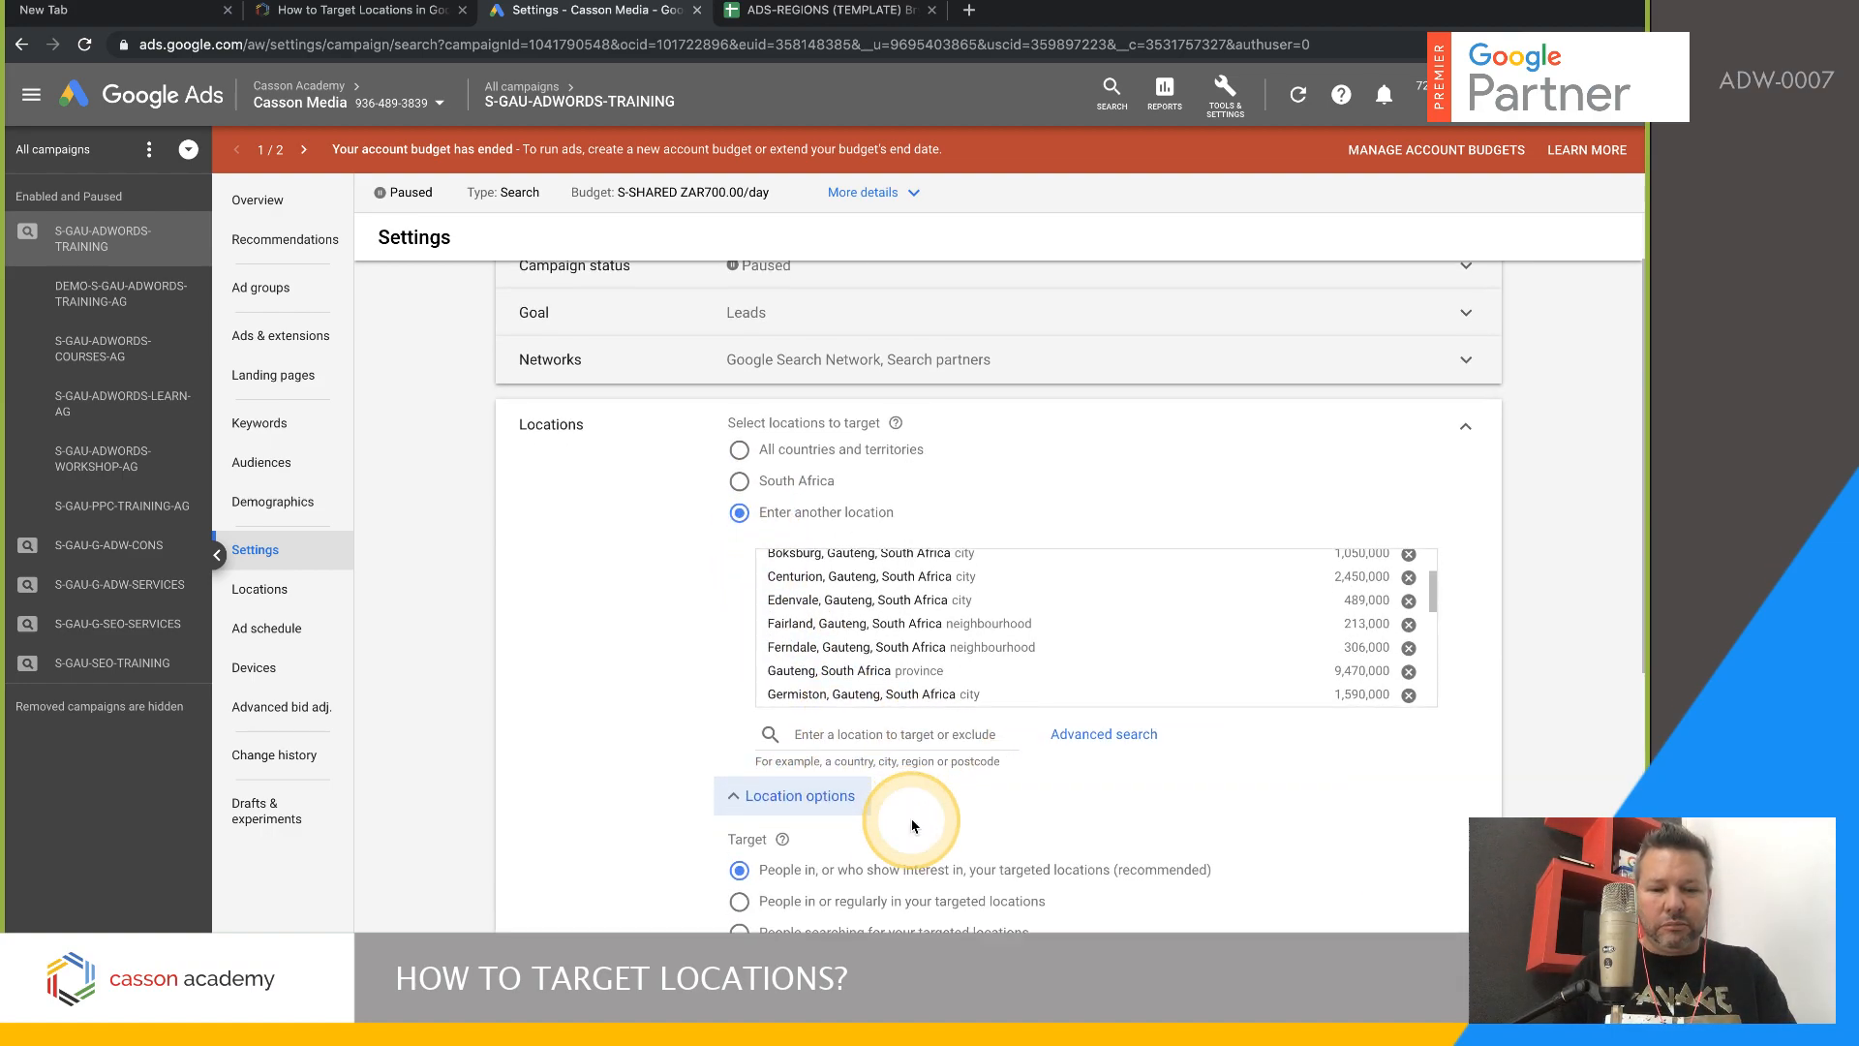
click(752, 661)
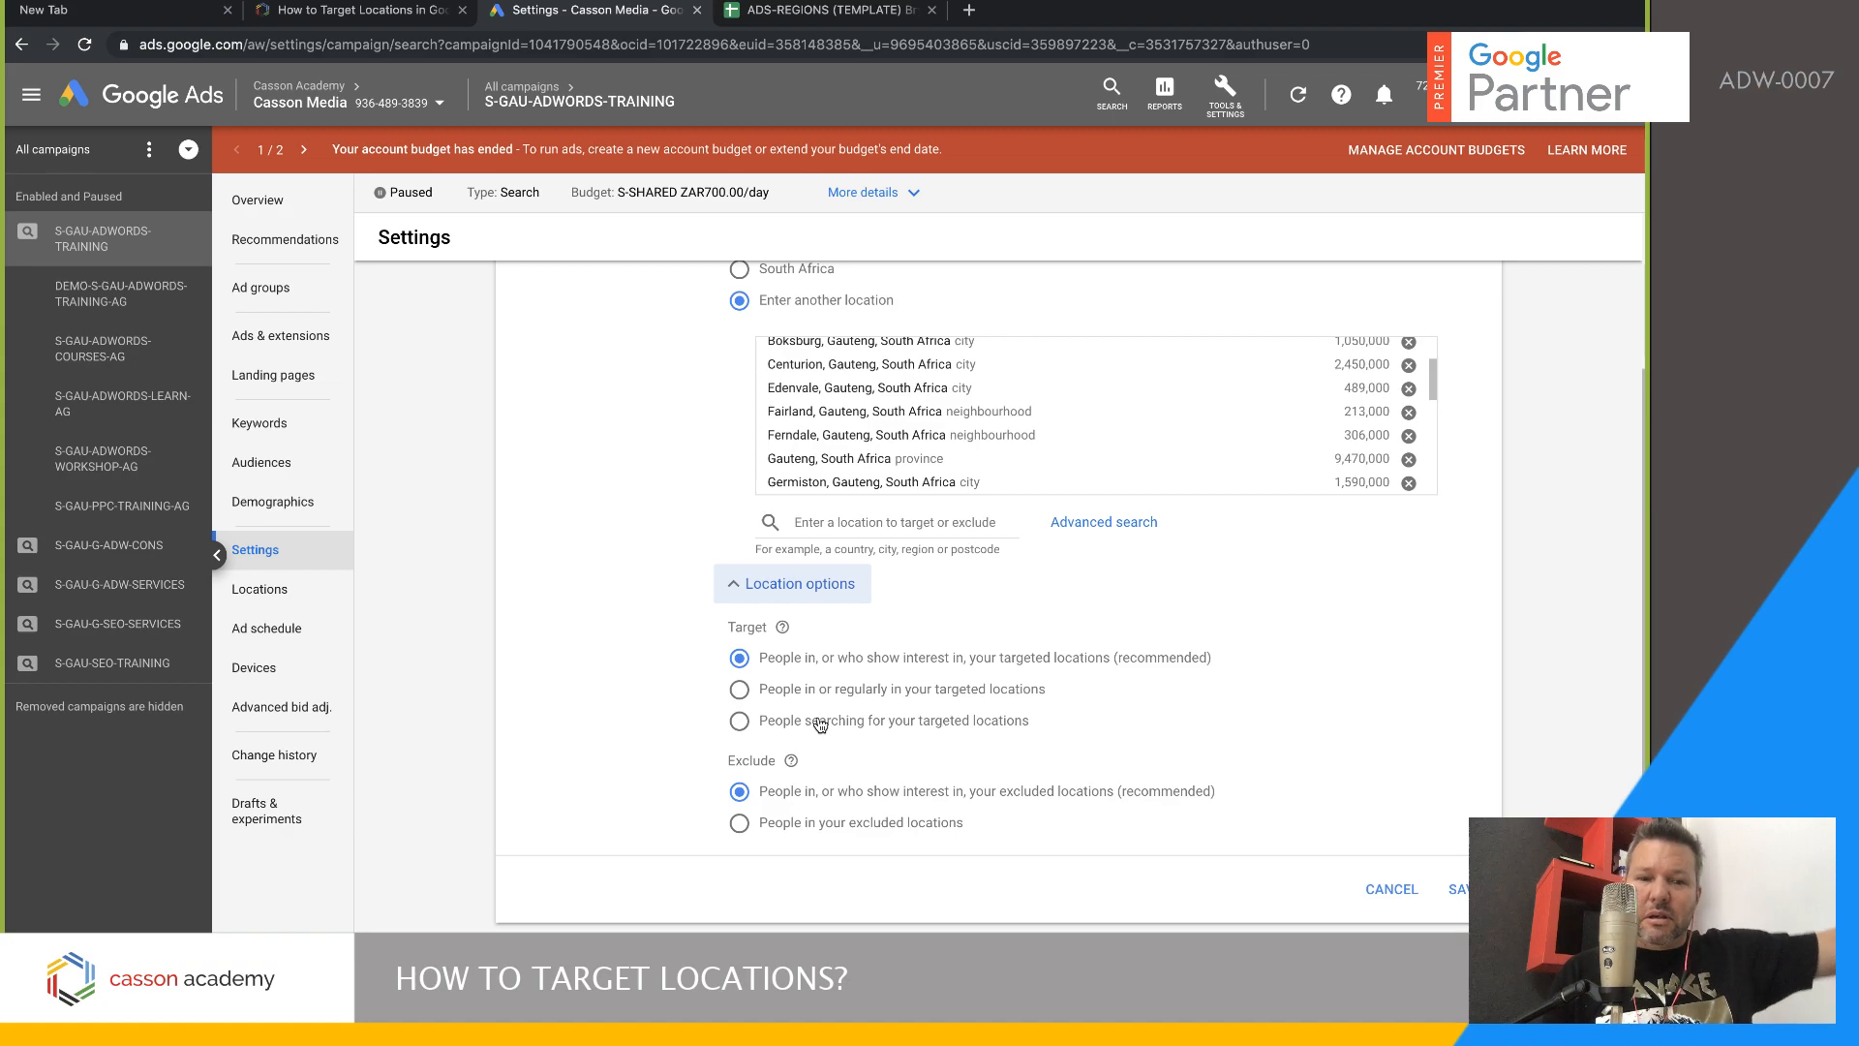
click(739, 721)
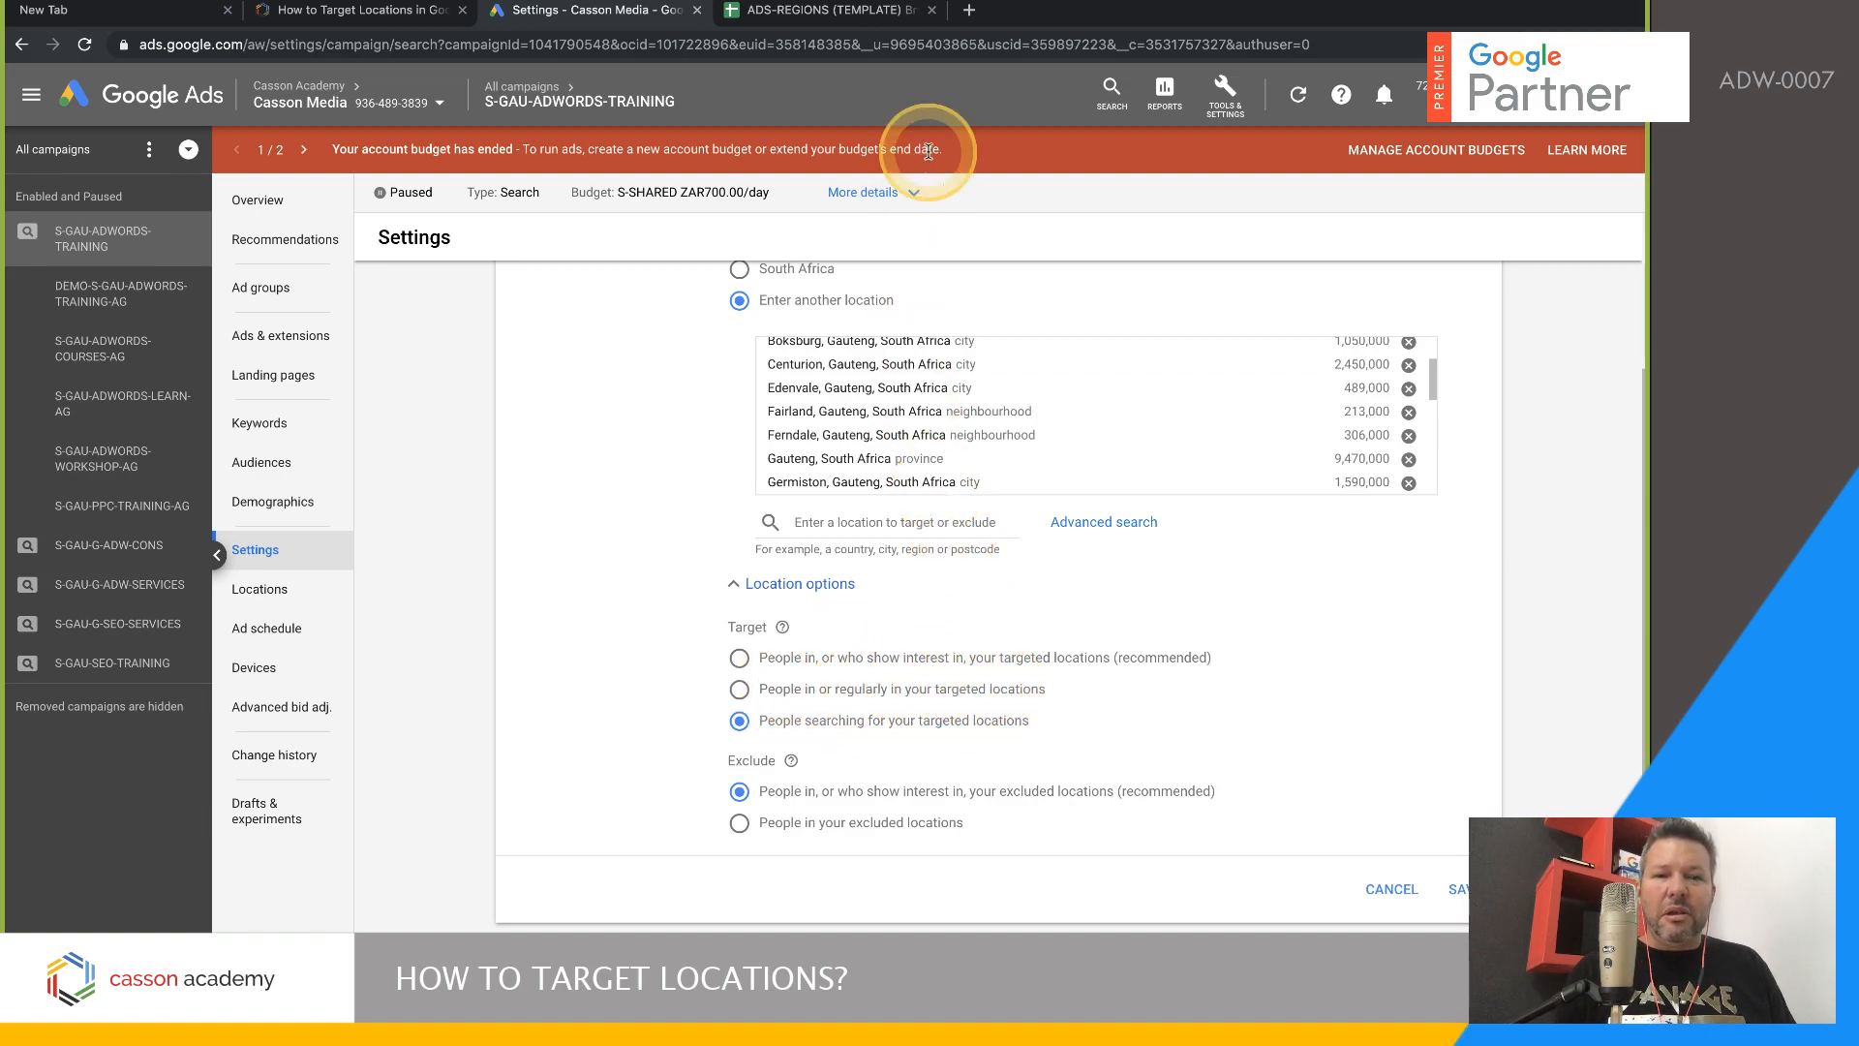
- Open google.co.za in a new browser tab and search for "care rental"
click(968, 10)
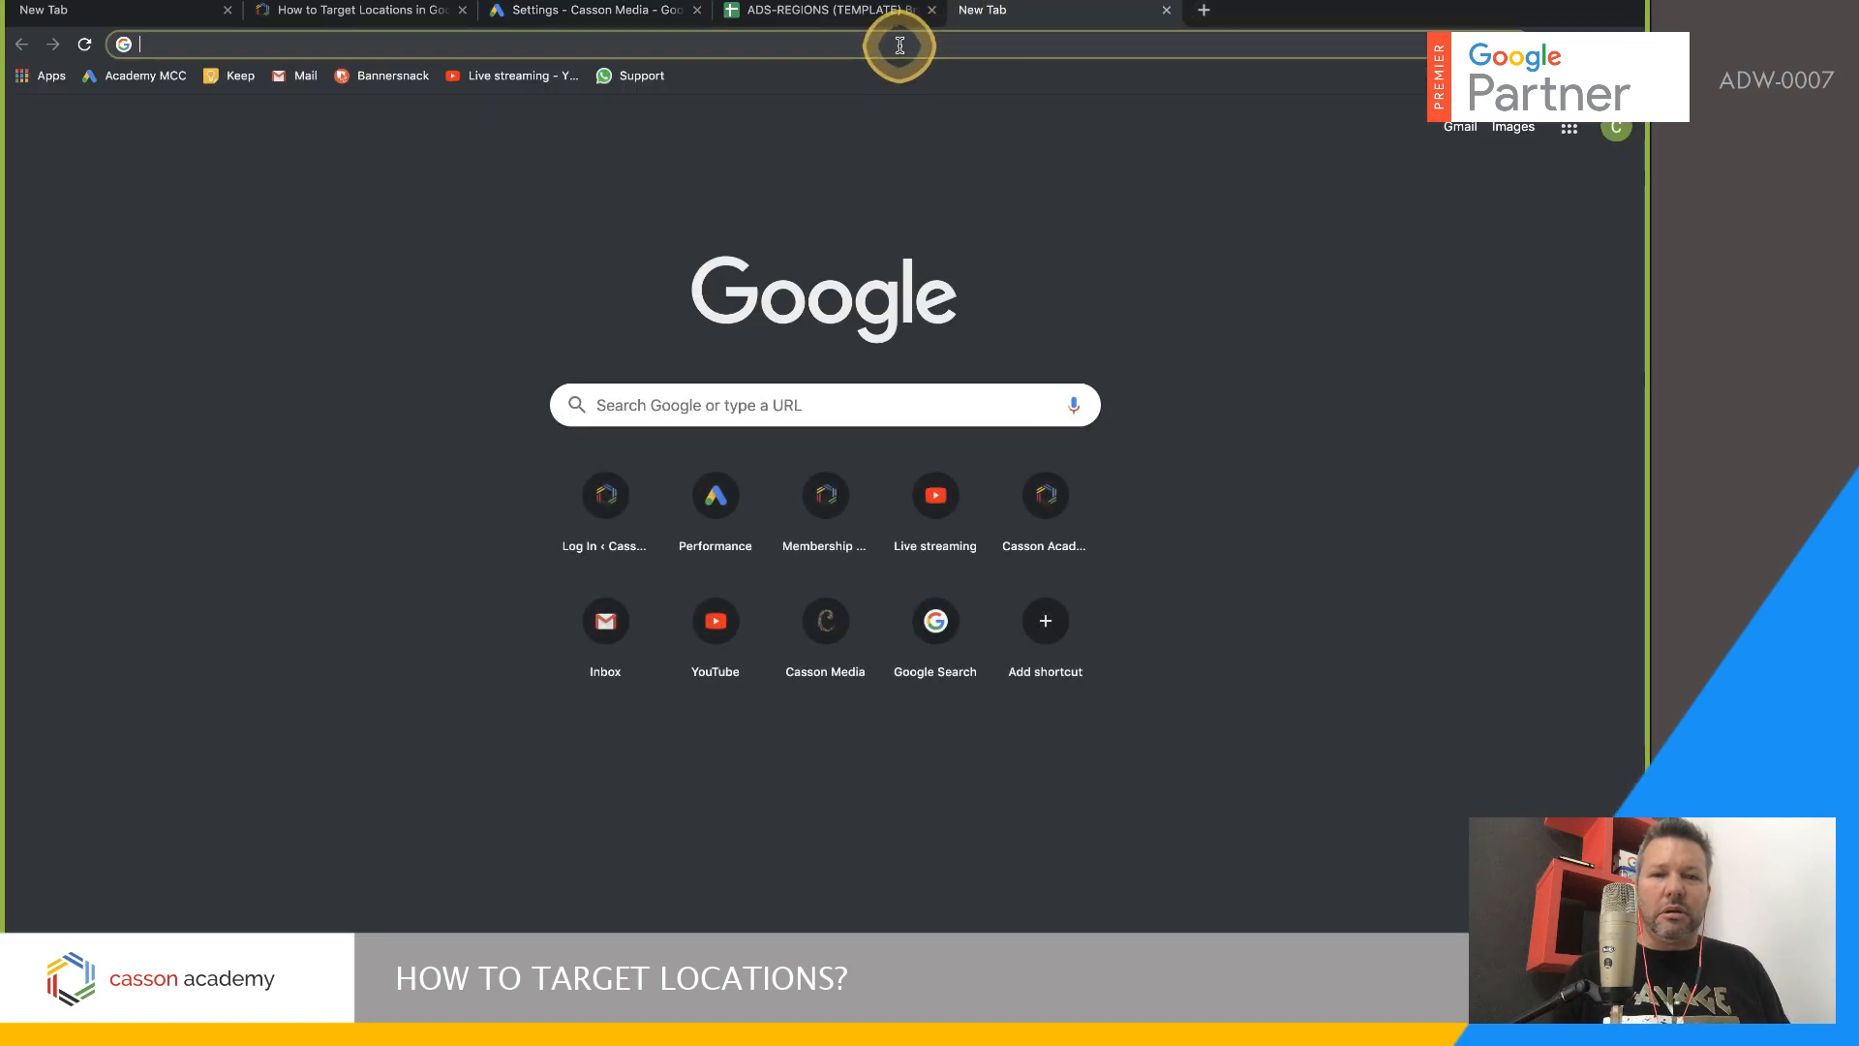
text(google.c)
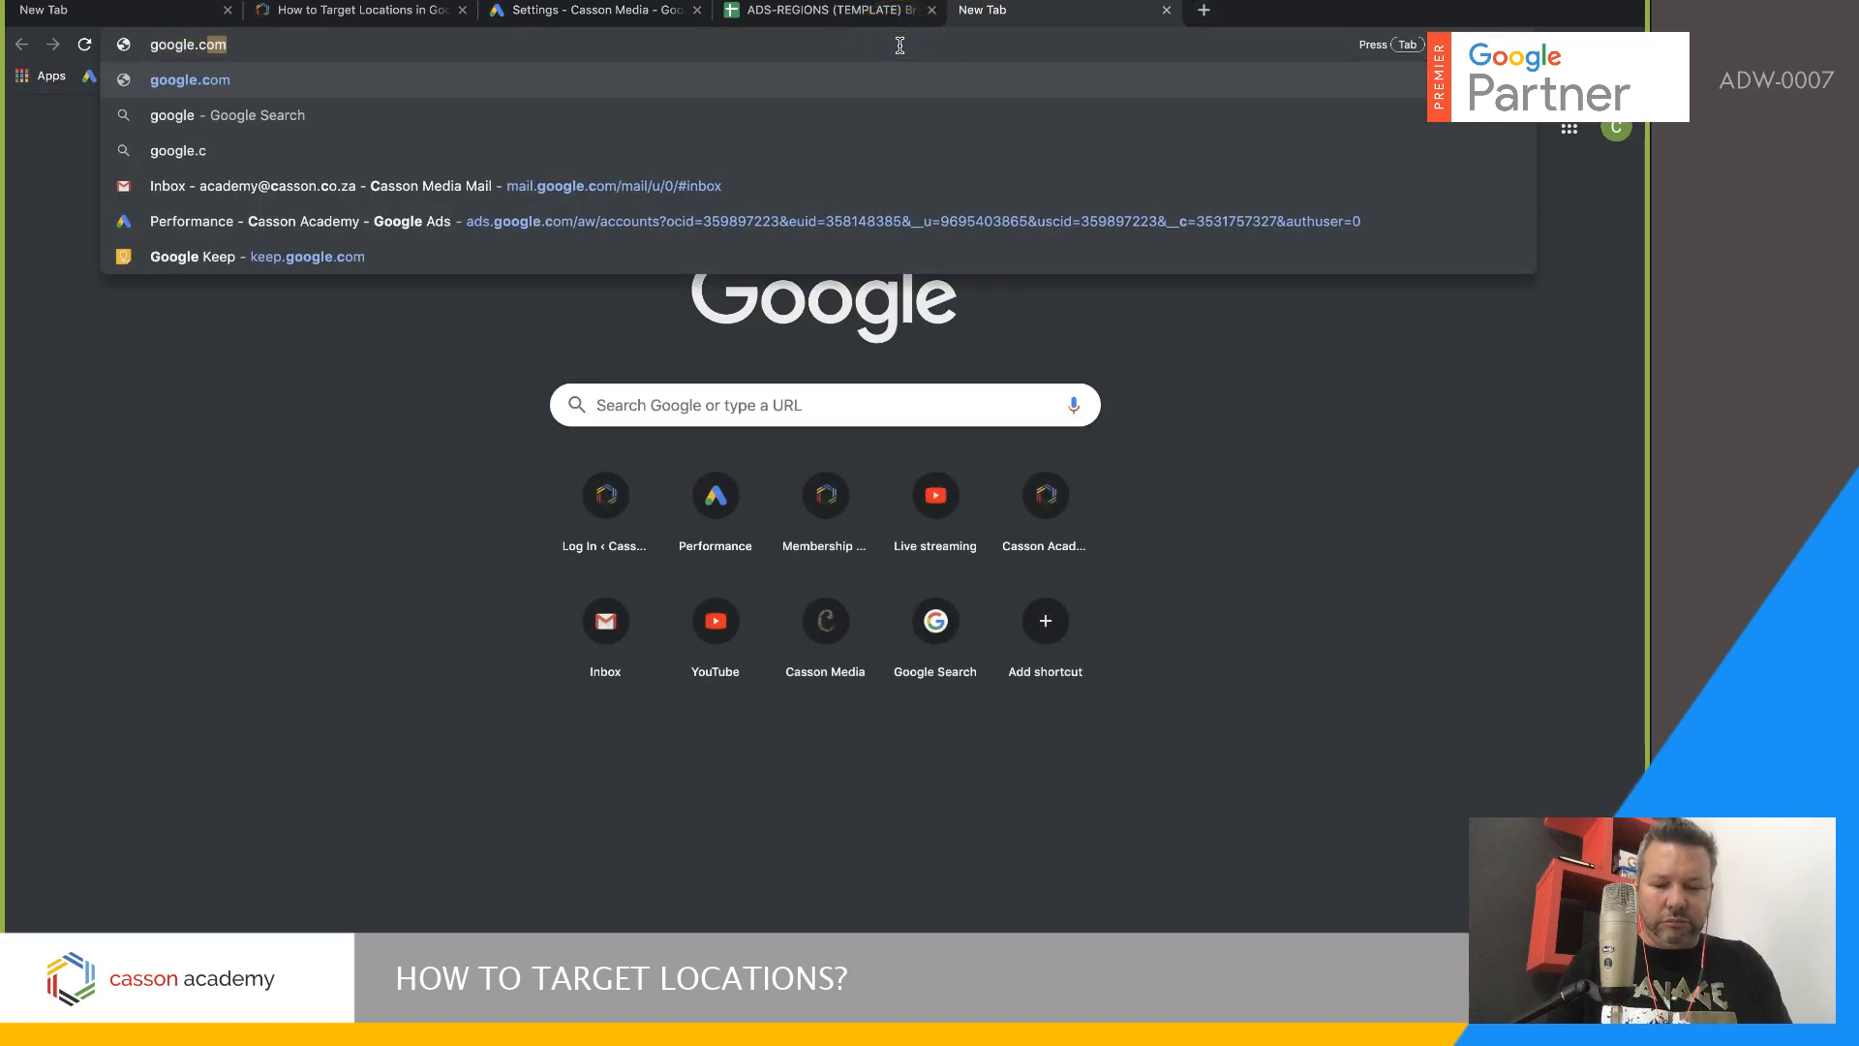
text(o.za)
key(Return)
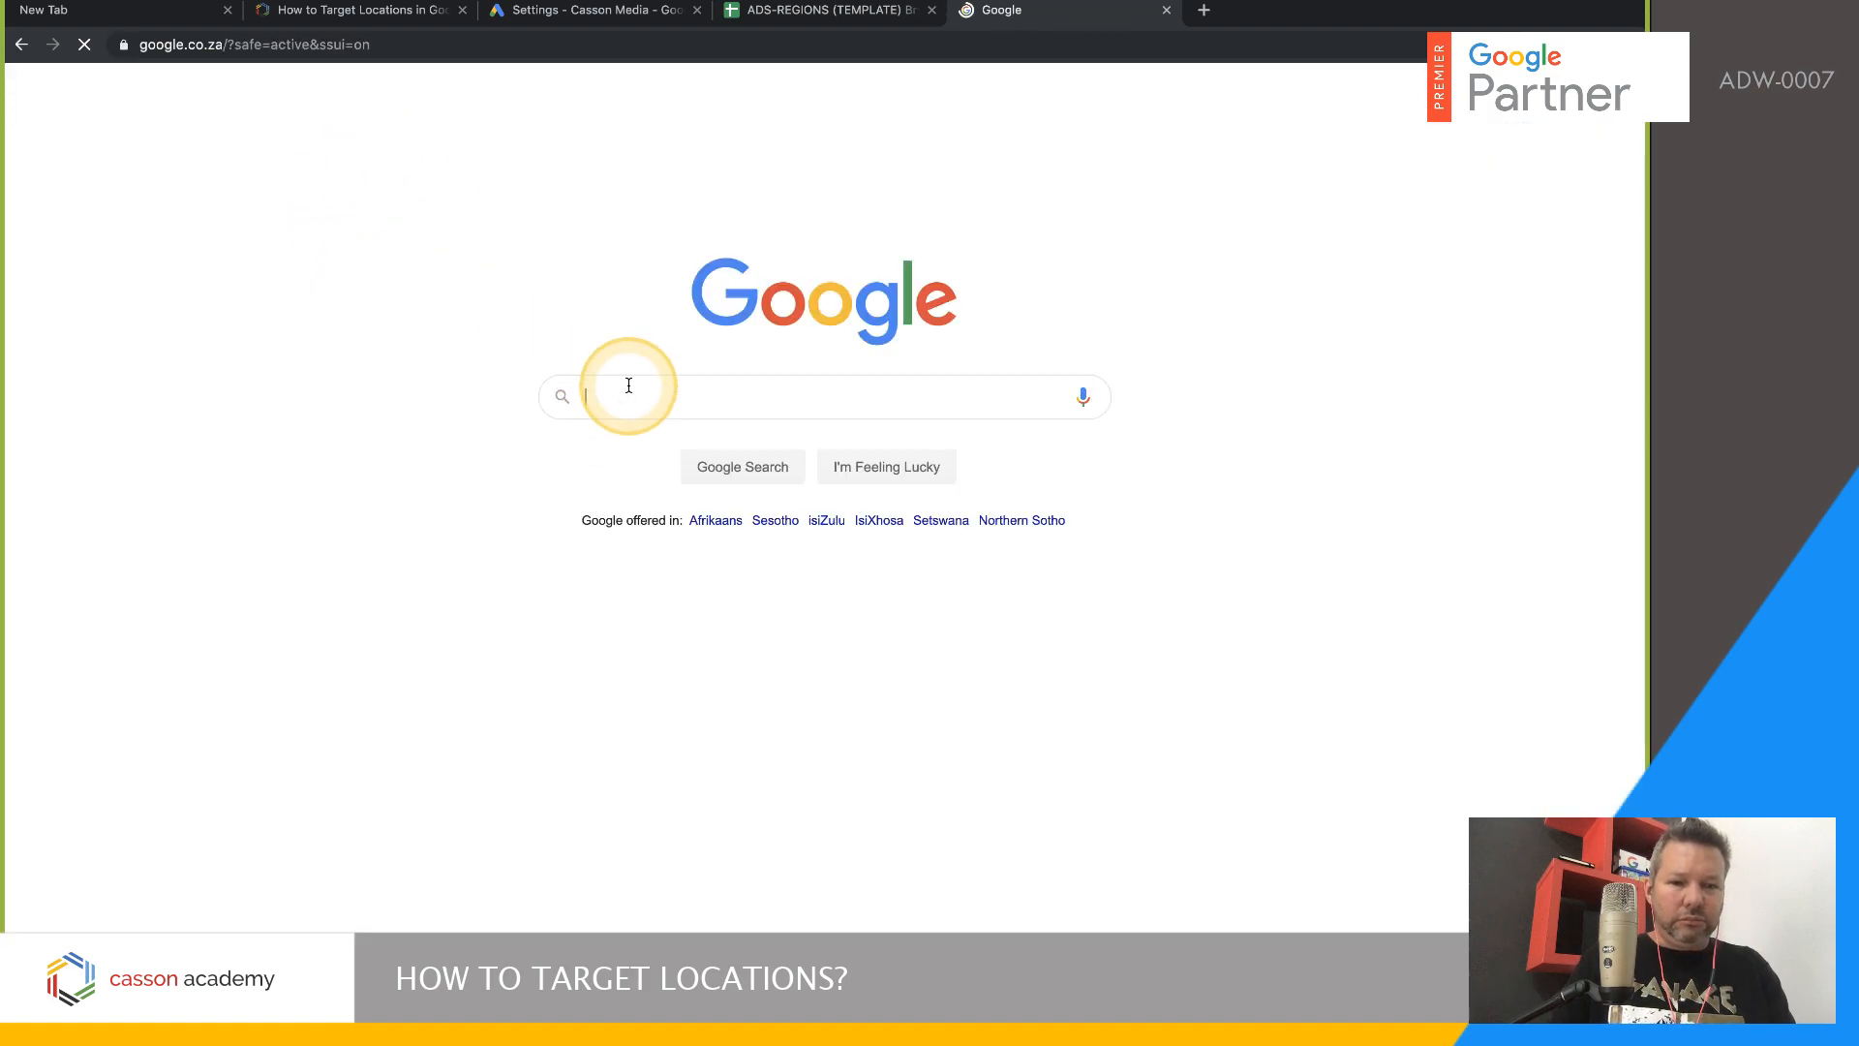
click(628, 385)
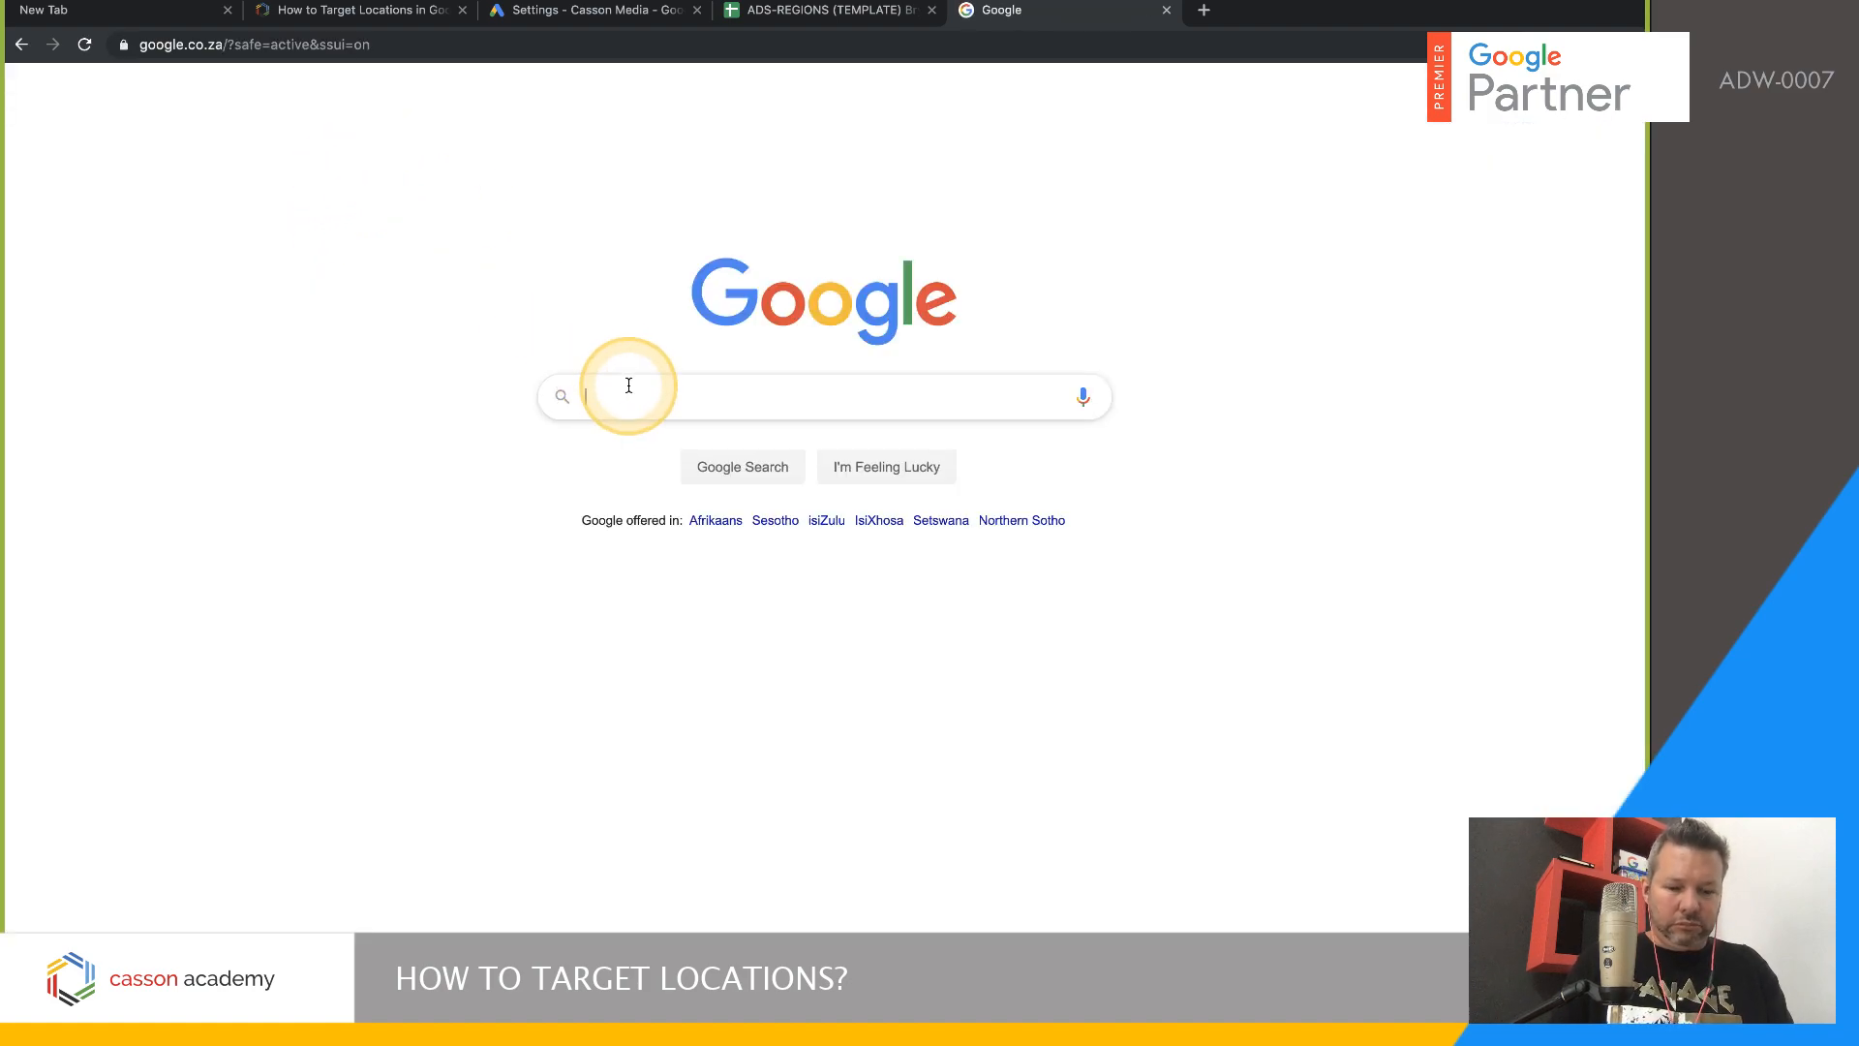
text(care rental)
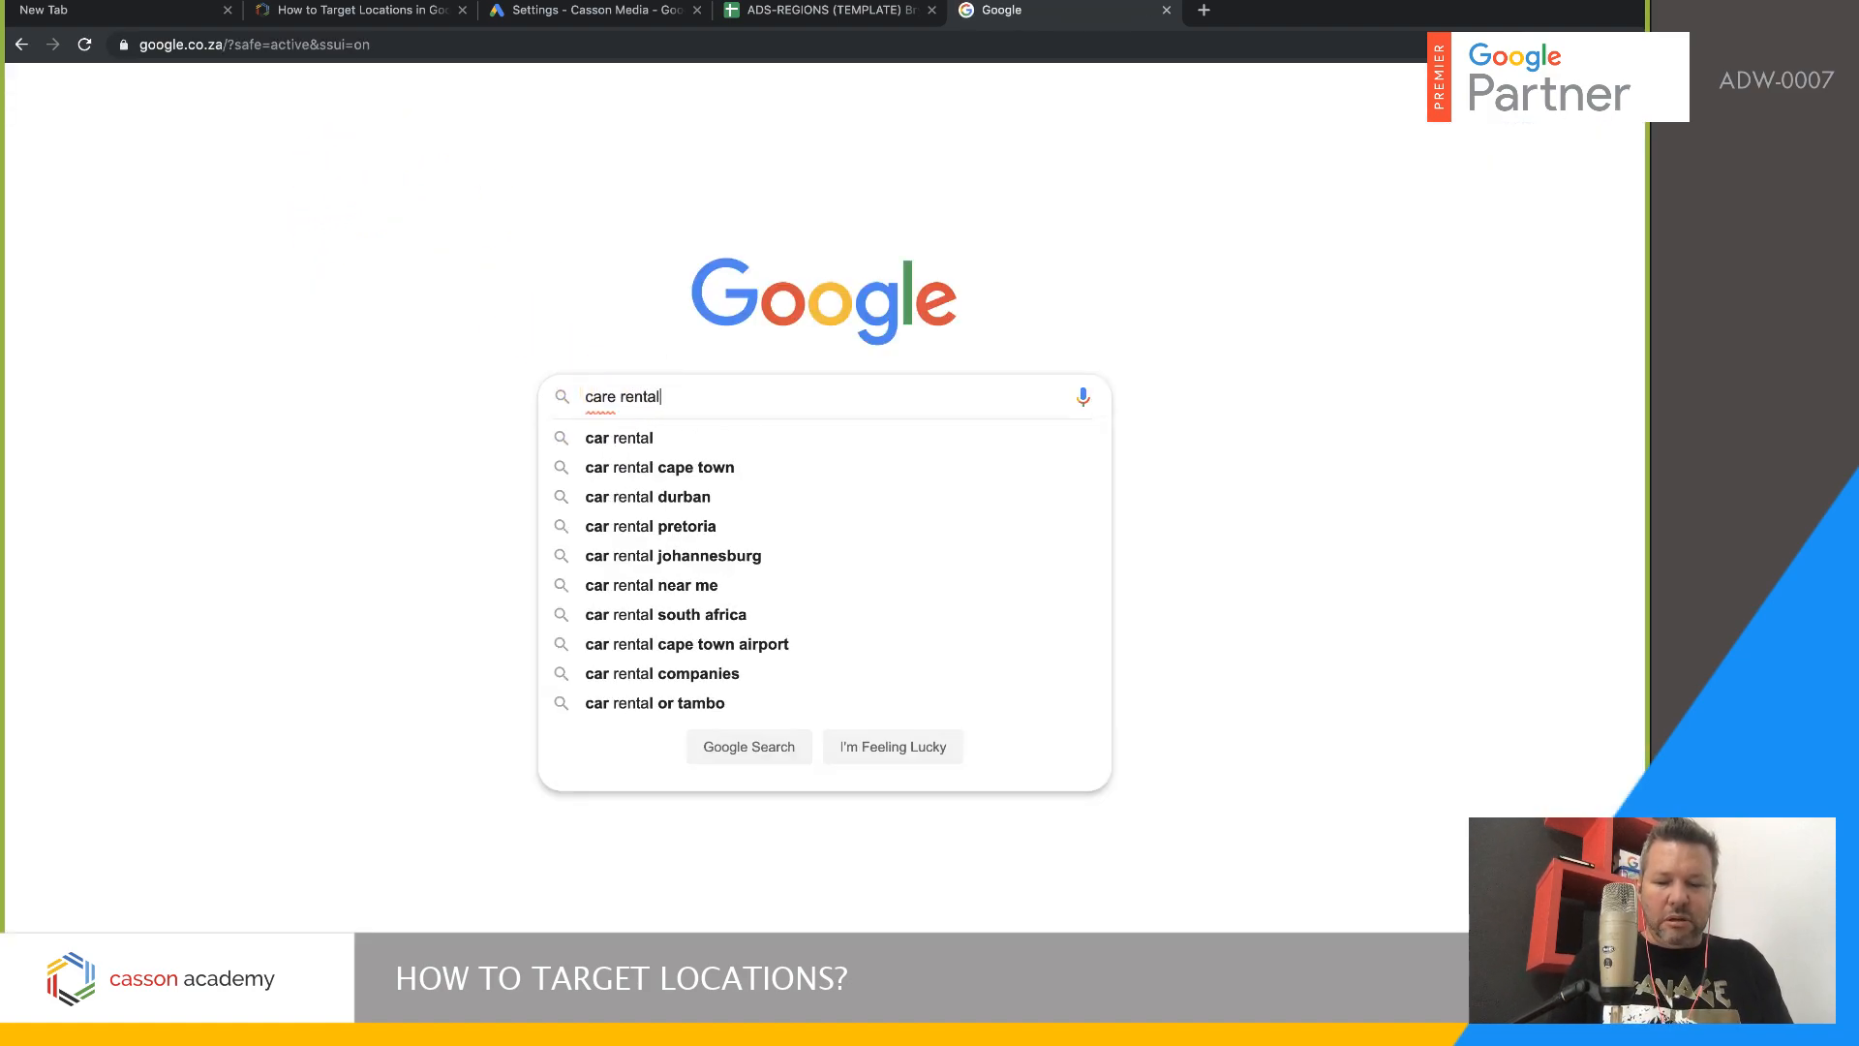
click(794, 465)
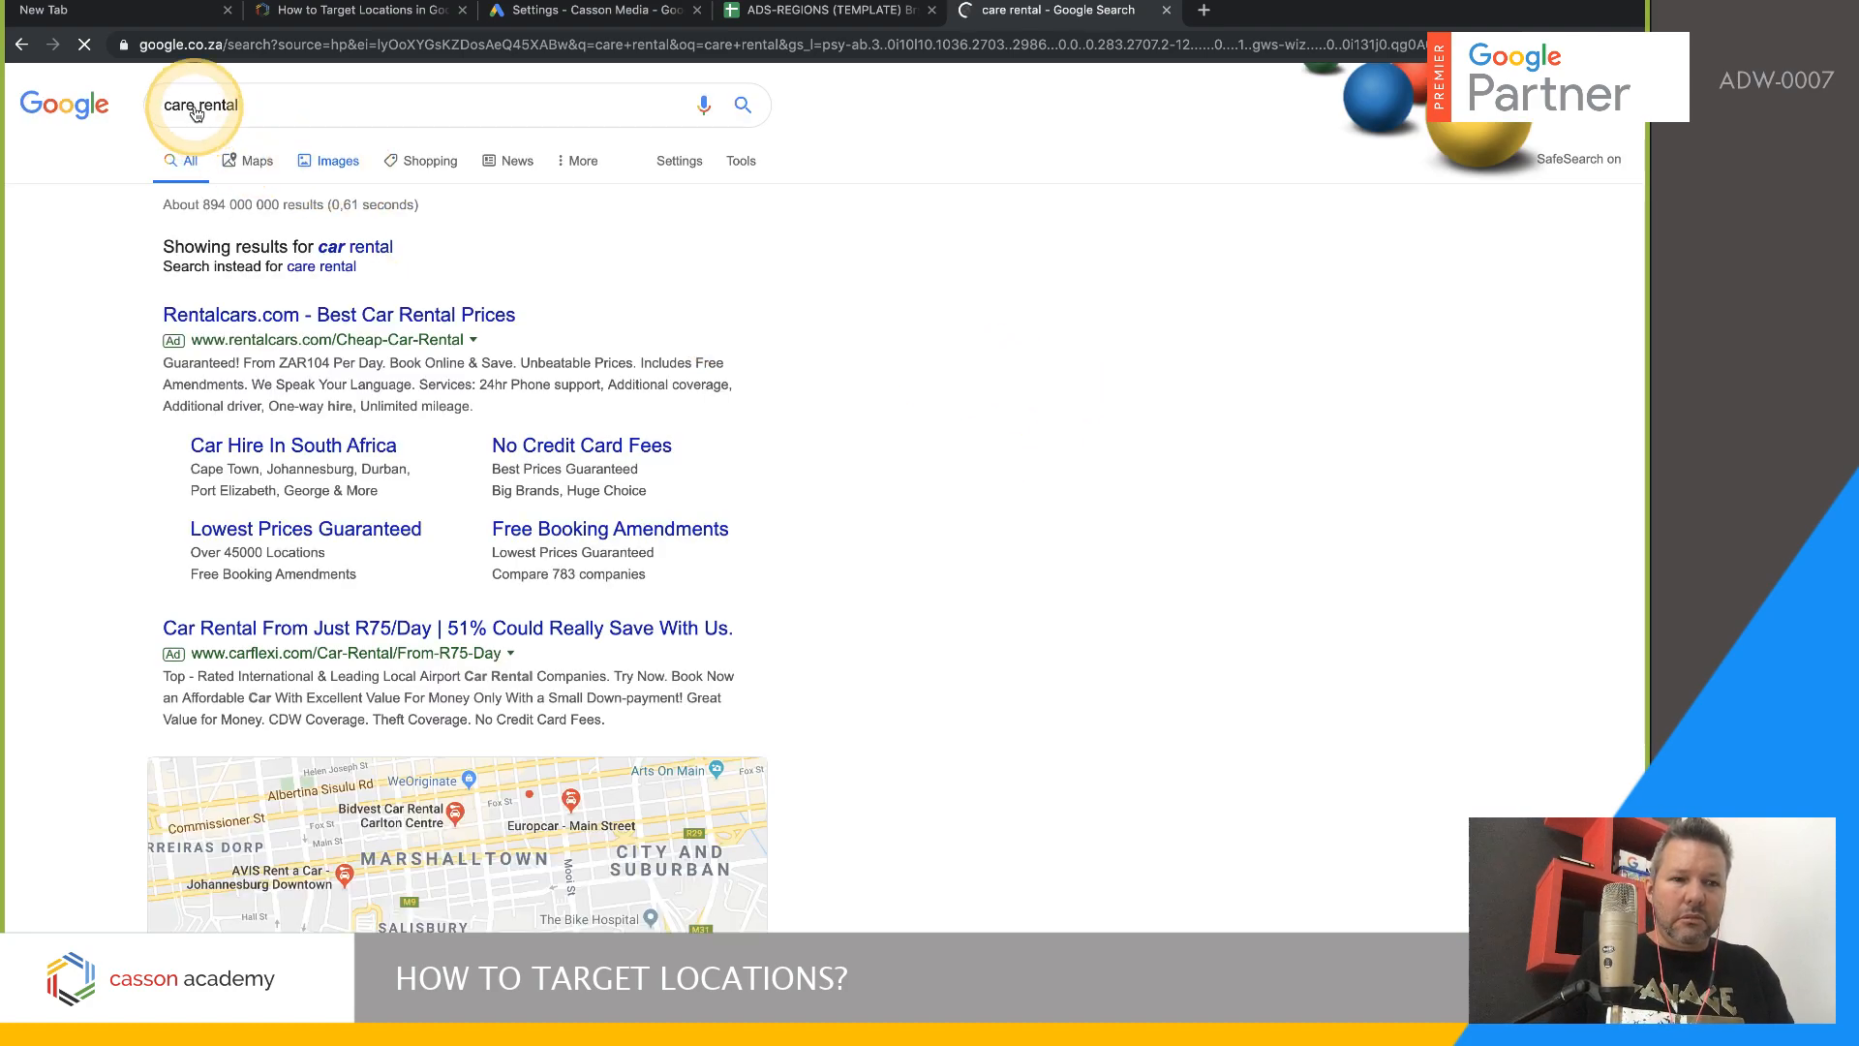
- Correct the Google search to "car rental" and allow the site to know the location
click(195, 104)
key(BackSpace)
key(Return)
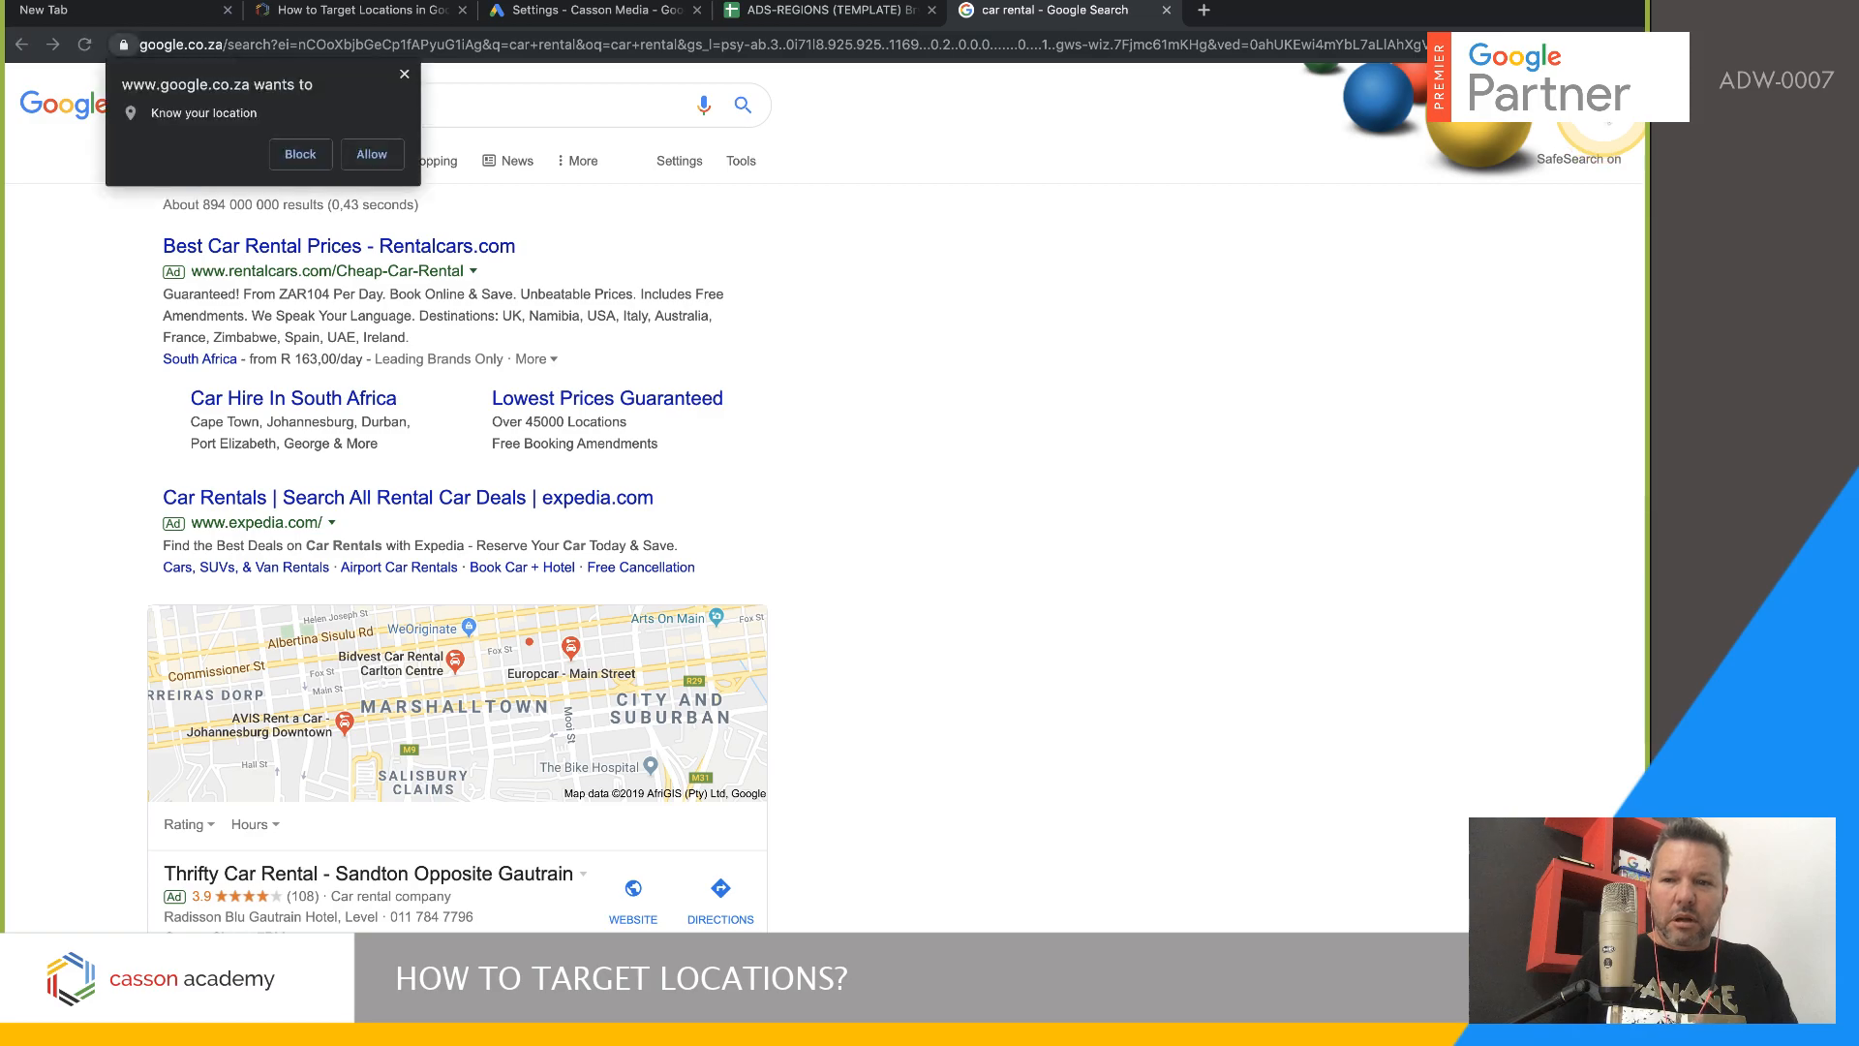
click(364, 152)
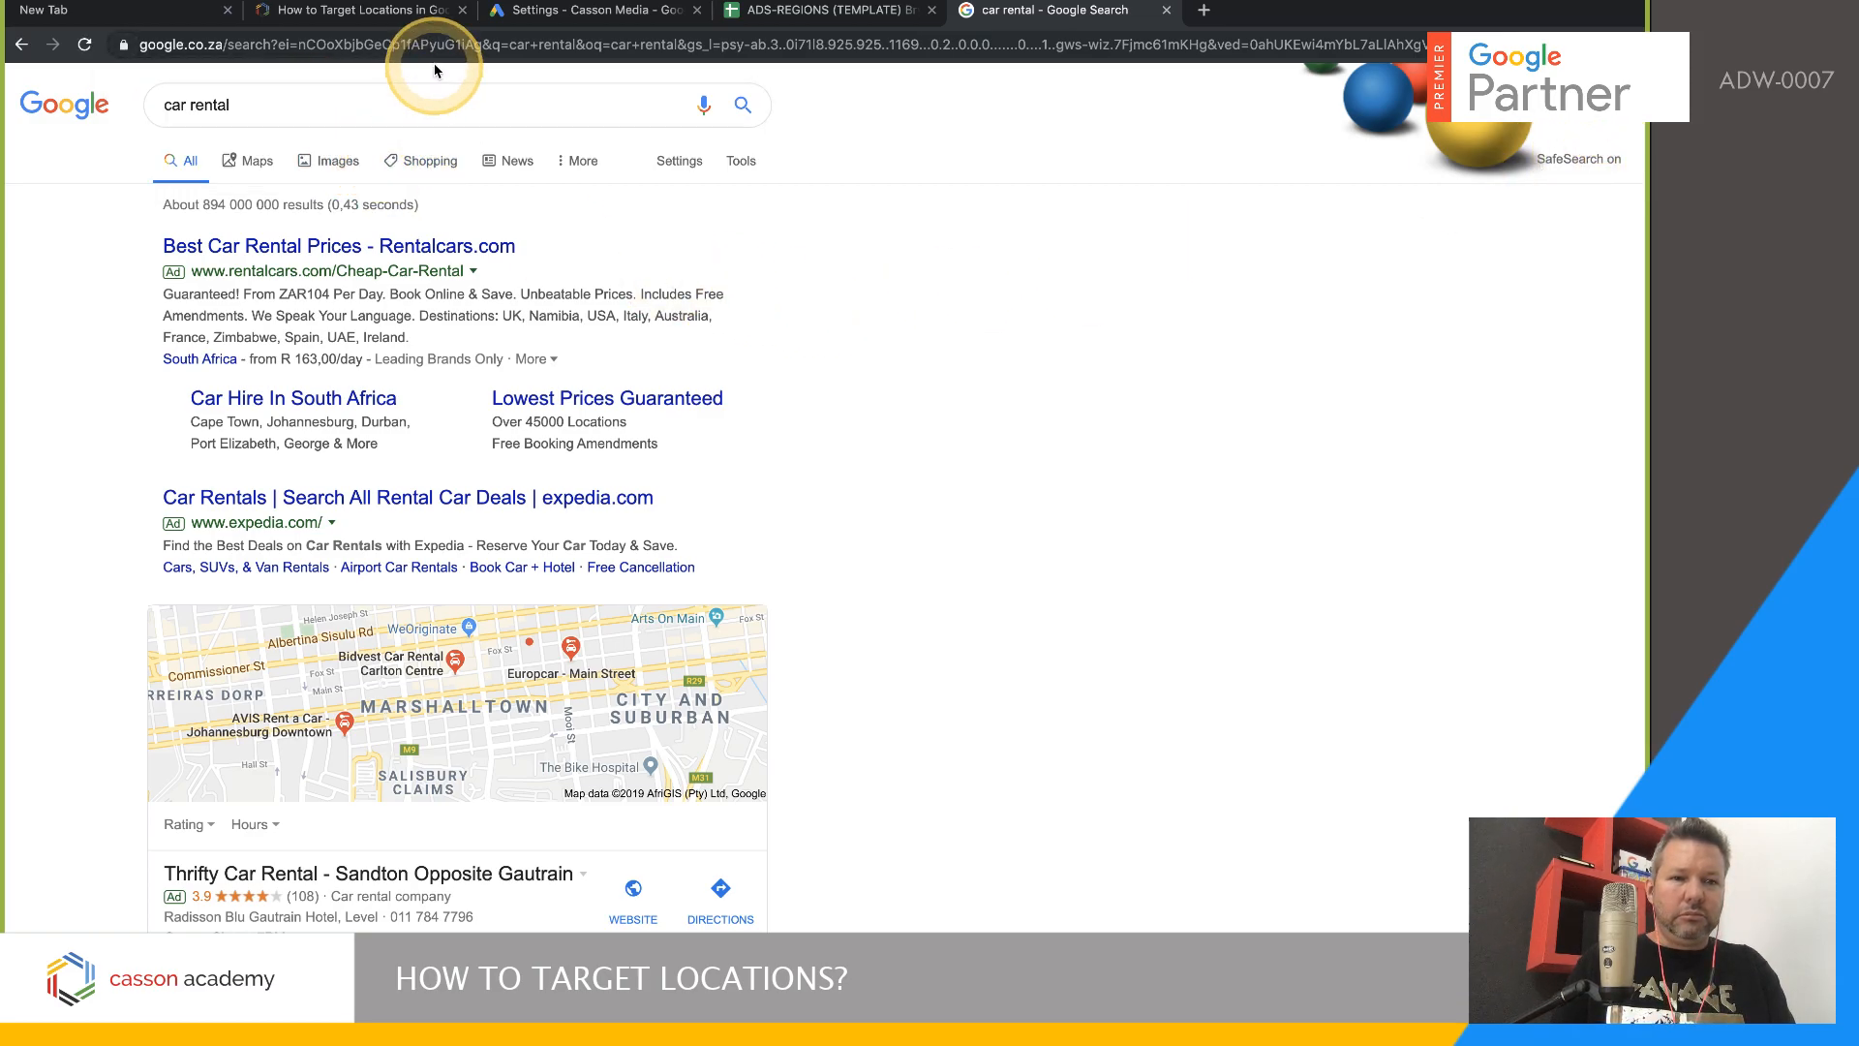
- Look through the car rental results and their ads down to the end of the page
scroll(686, 532, down, 1)
scroll(686, 532, down, 15)
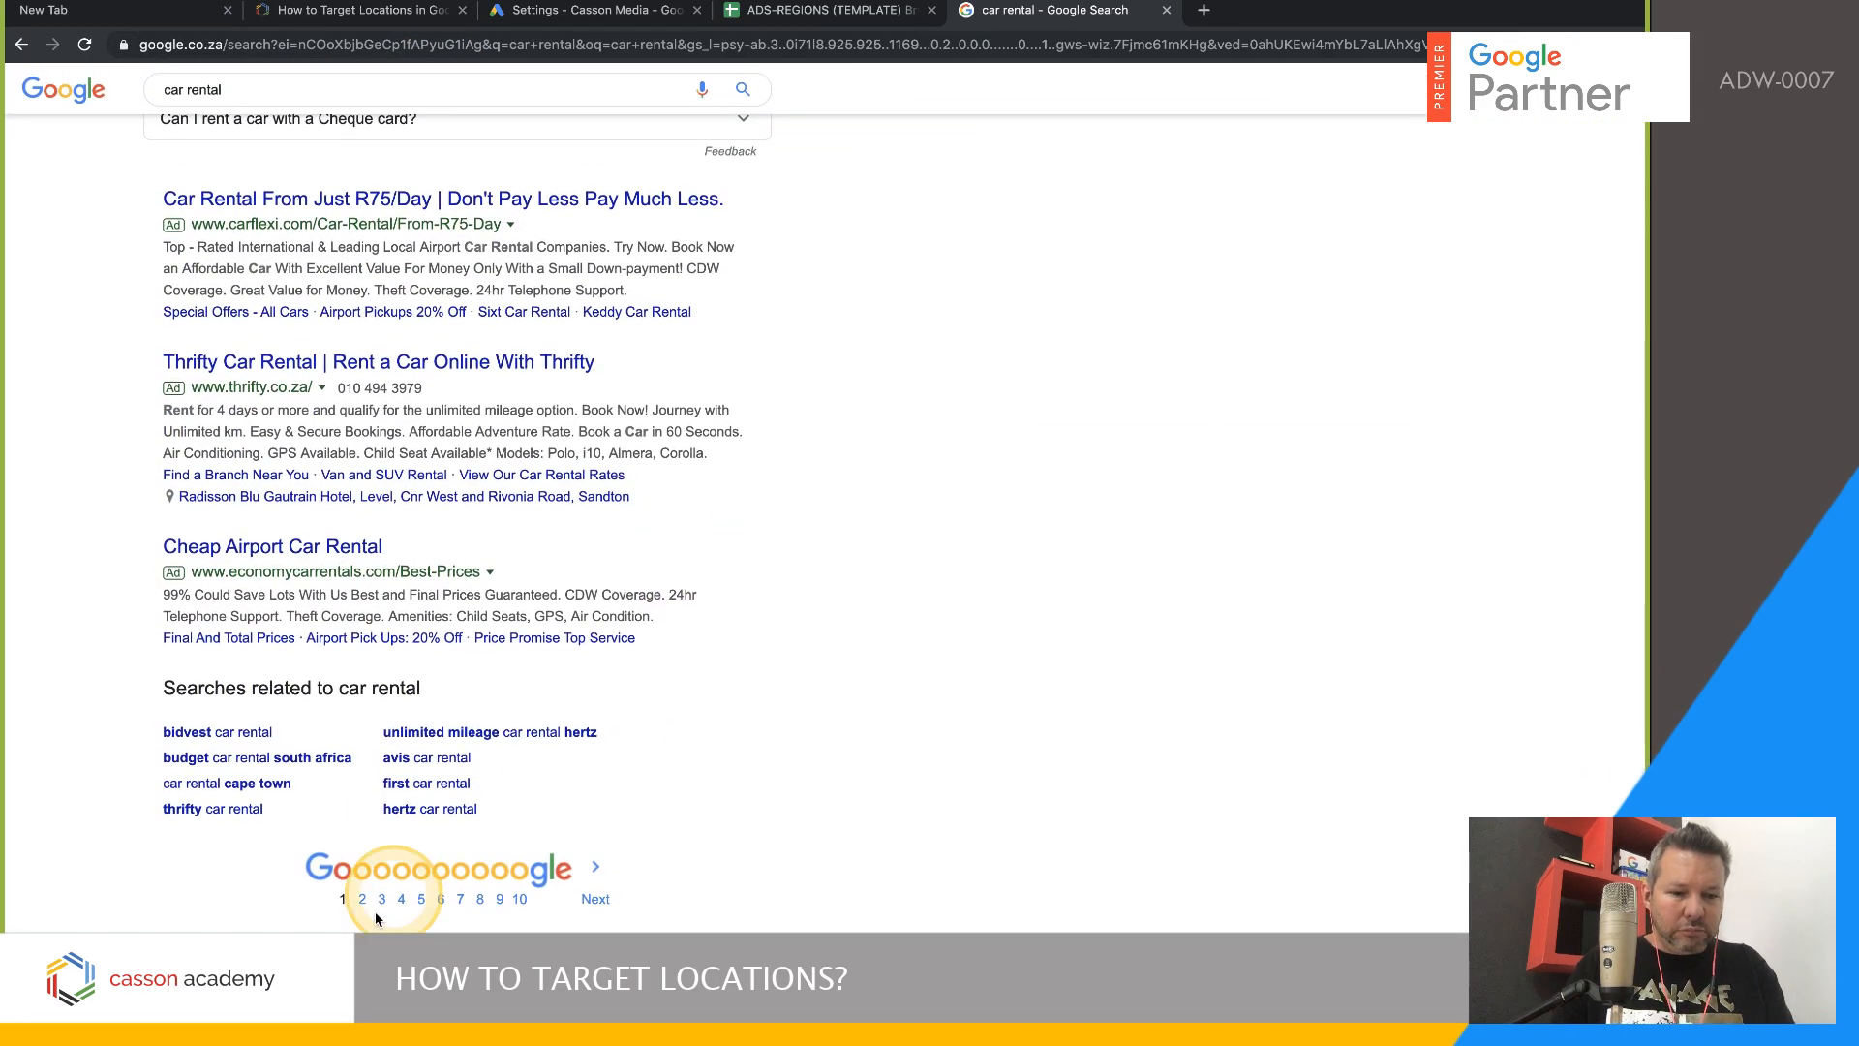
click(321, 959)
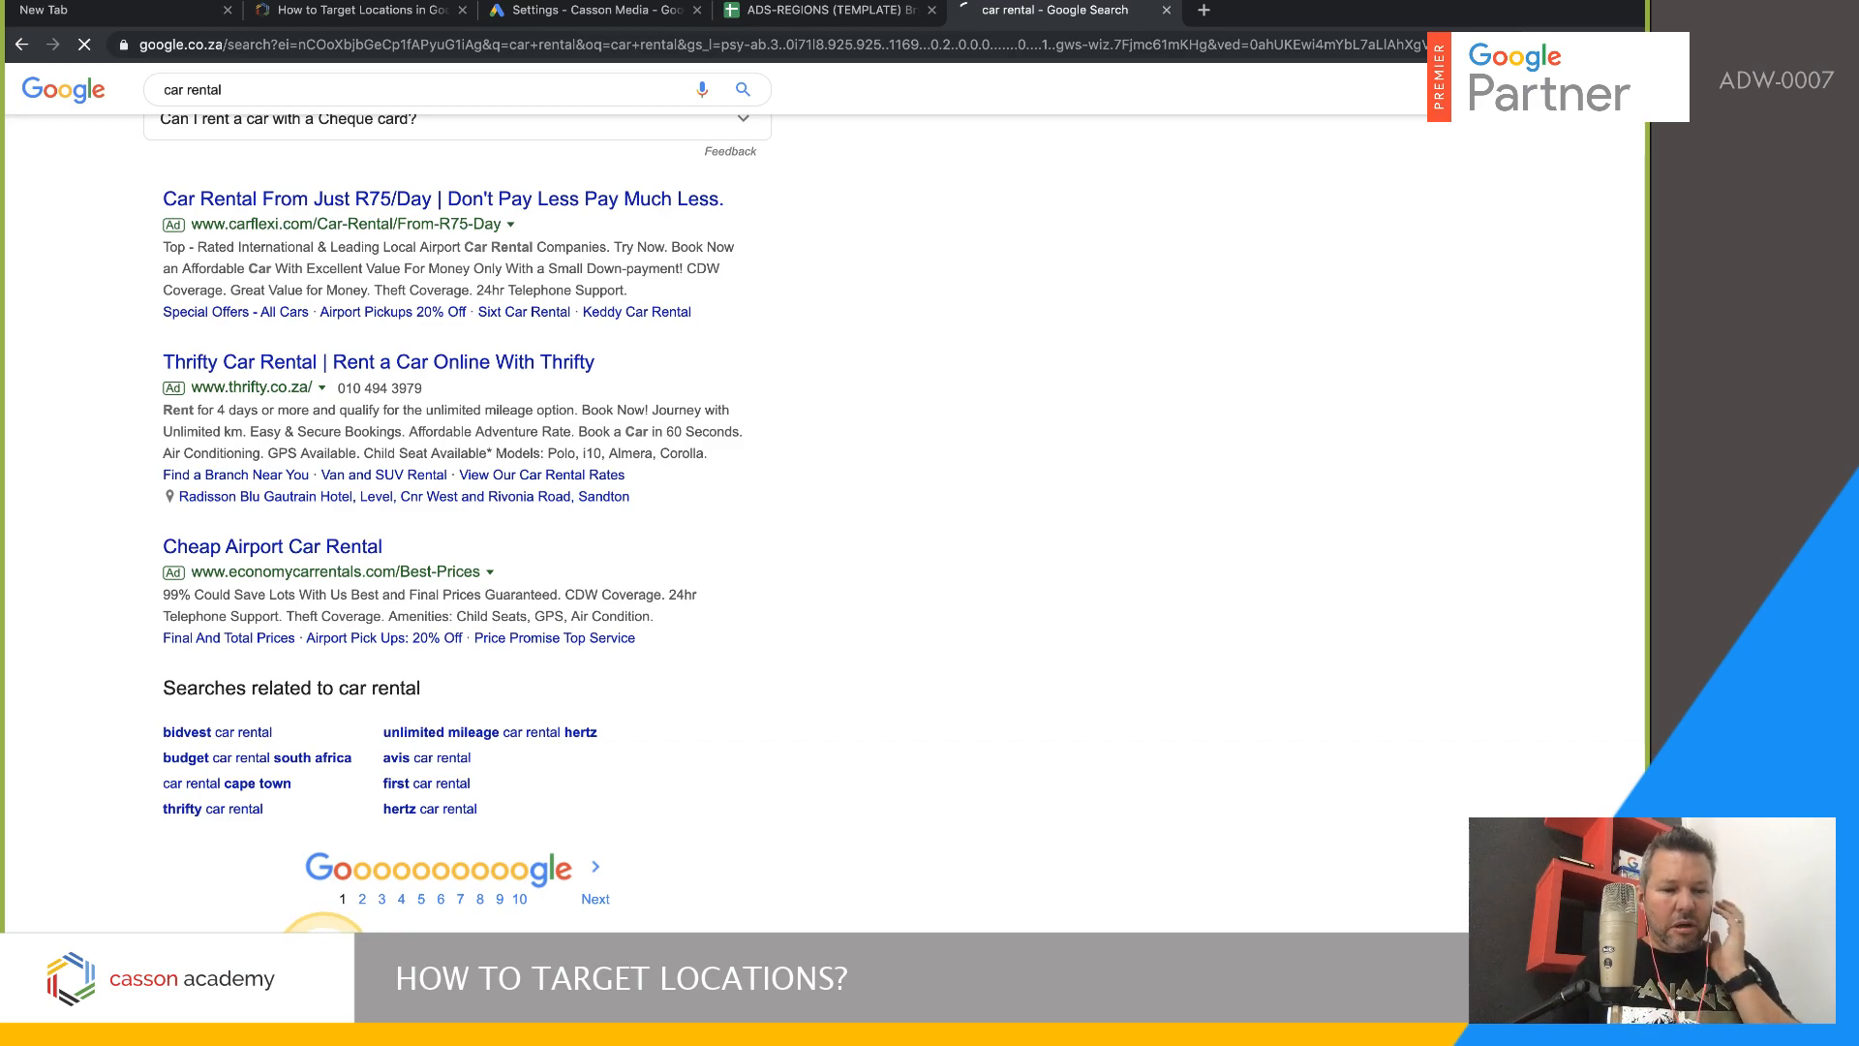
scroll(594, 615, down, 7)
scroll(595, 617, down, 10)
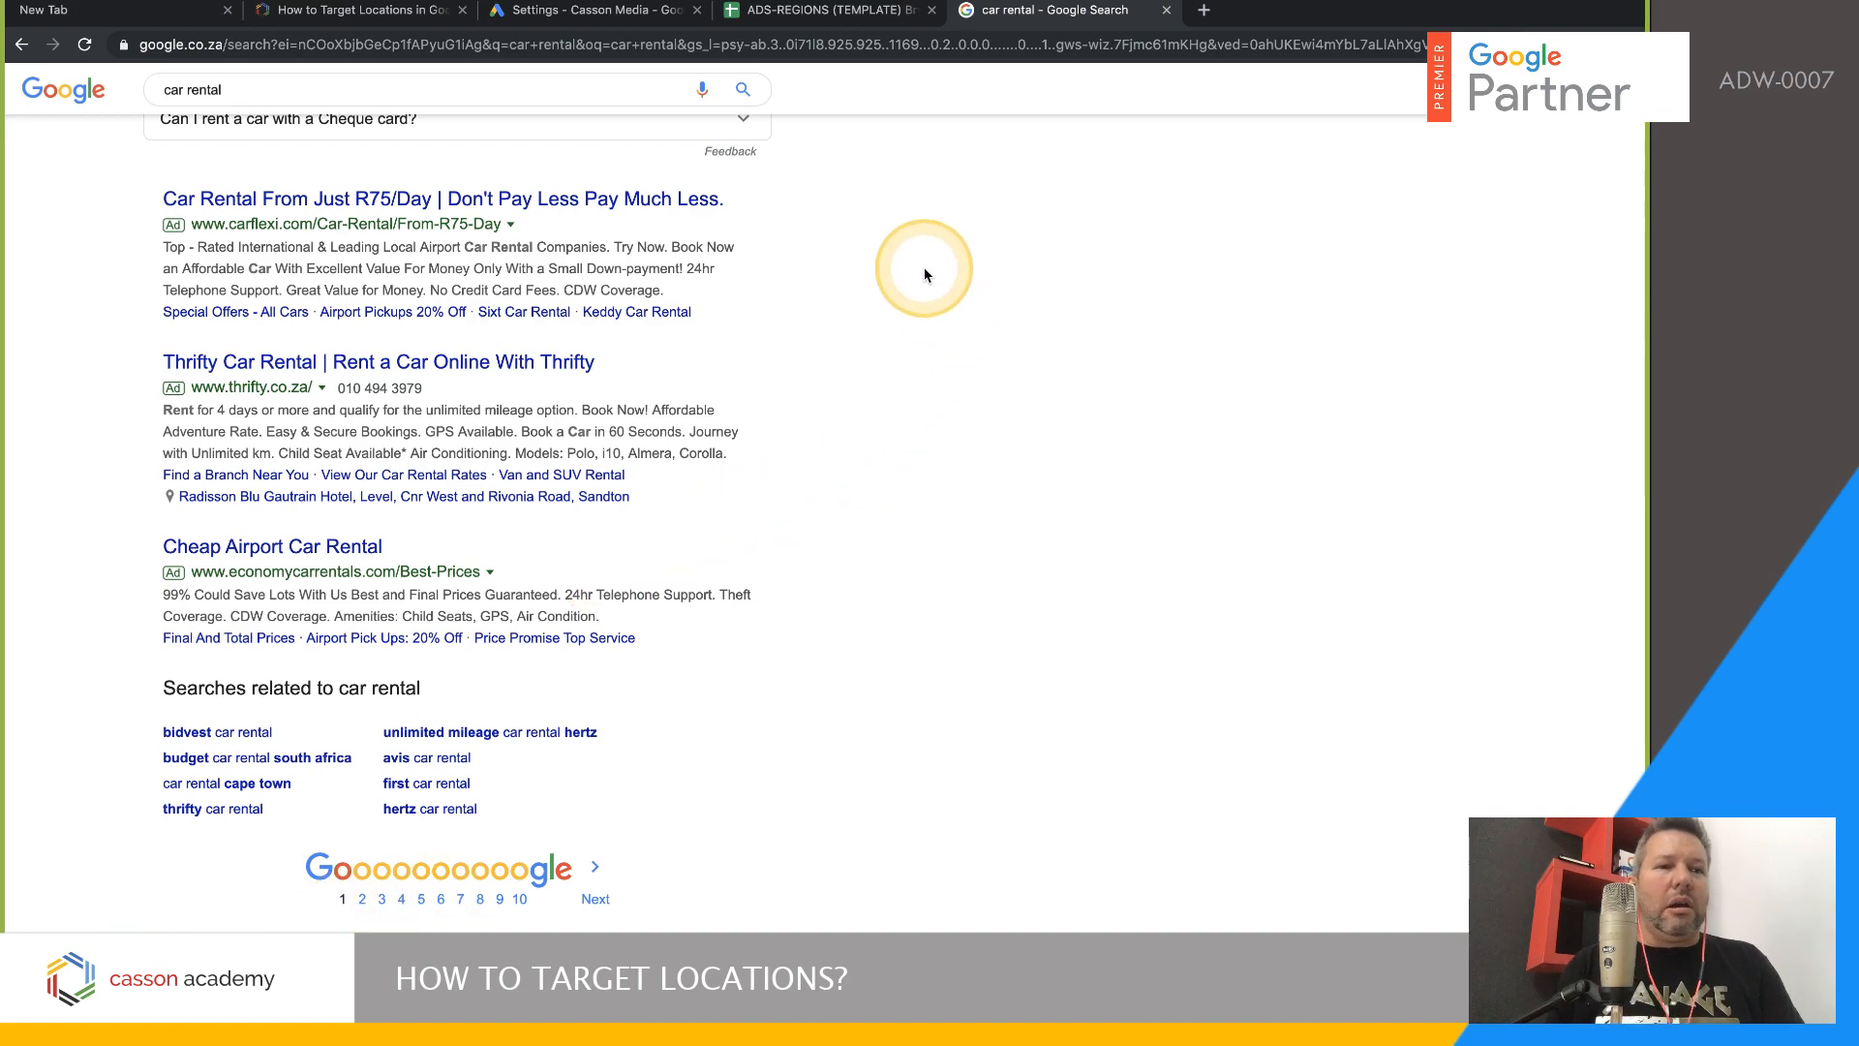
- Switch to the How to Target Locations in Google Ads course page and view its header and description
click(360, 13)
mouse_move(426, 270)
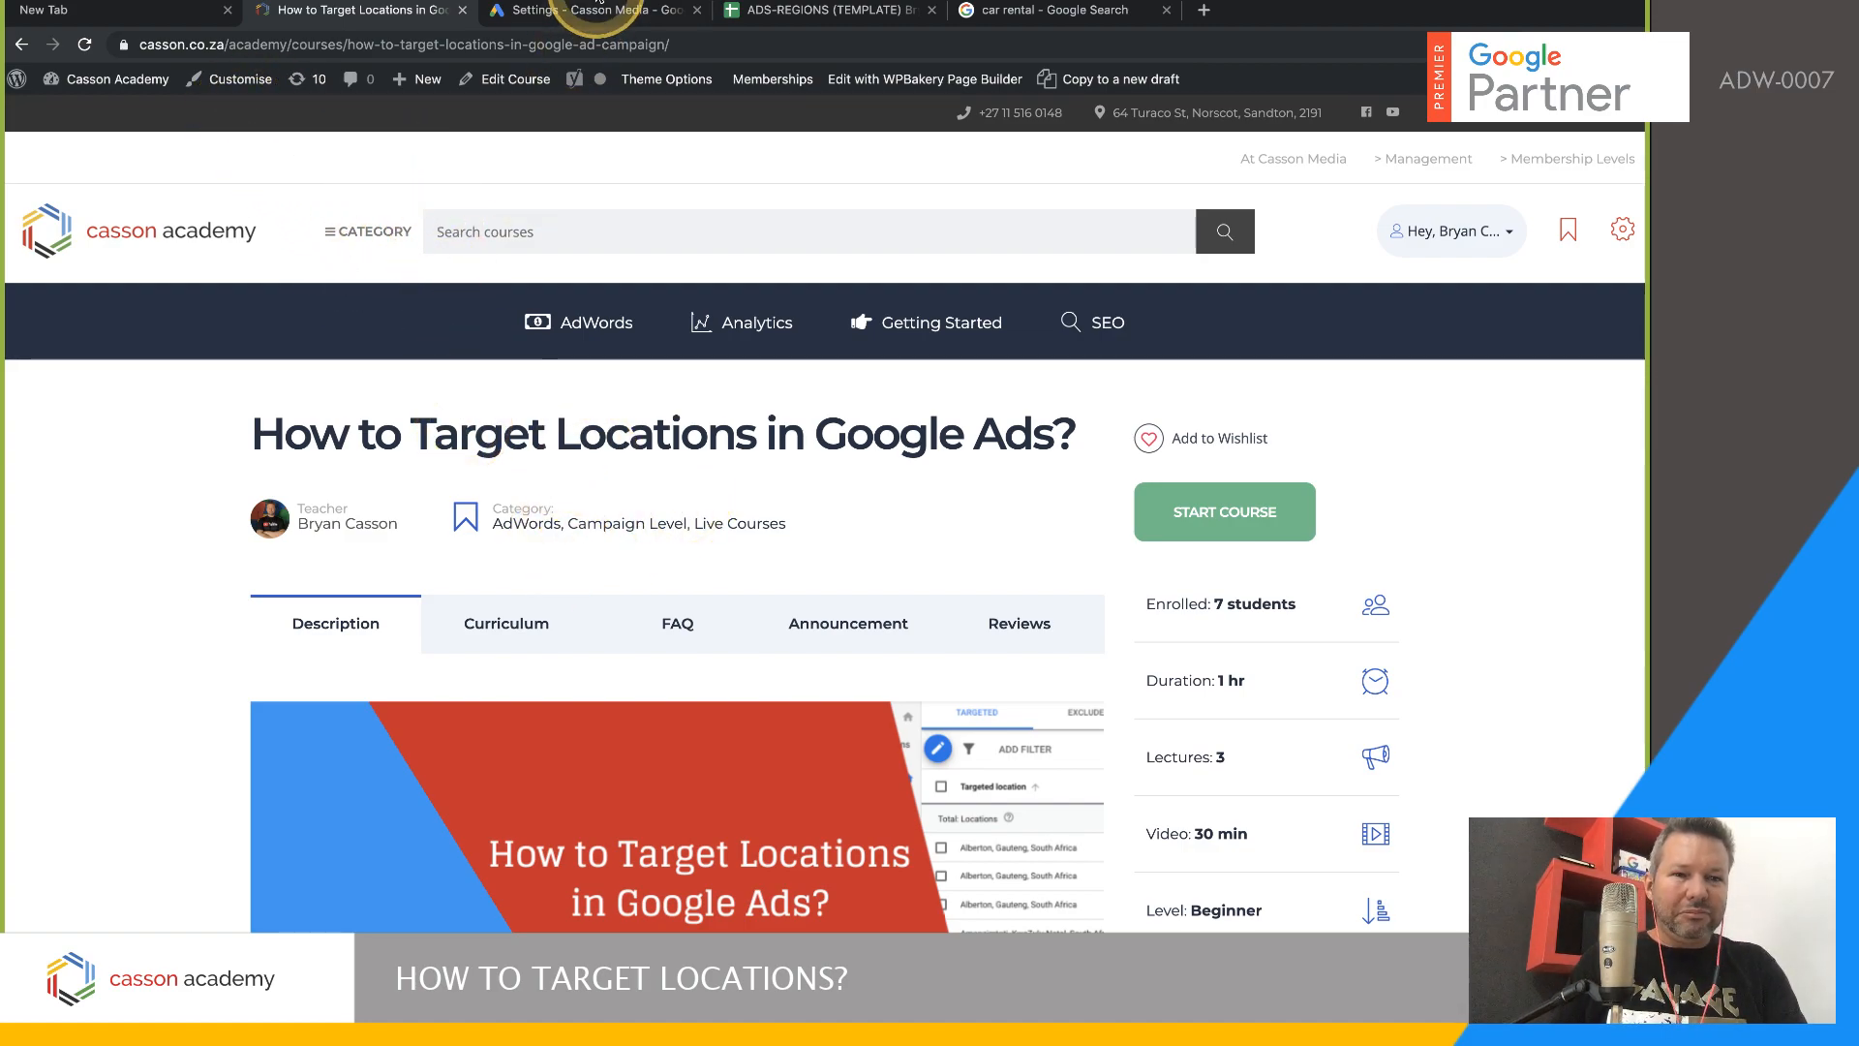
scroll(617, 409, down, 1)
scroll(616, 409, down, 4)
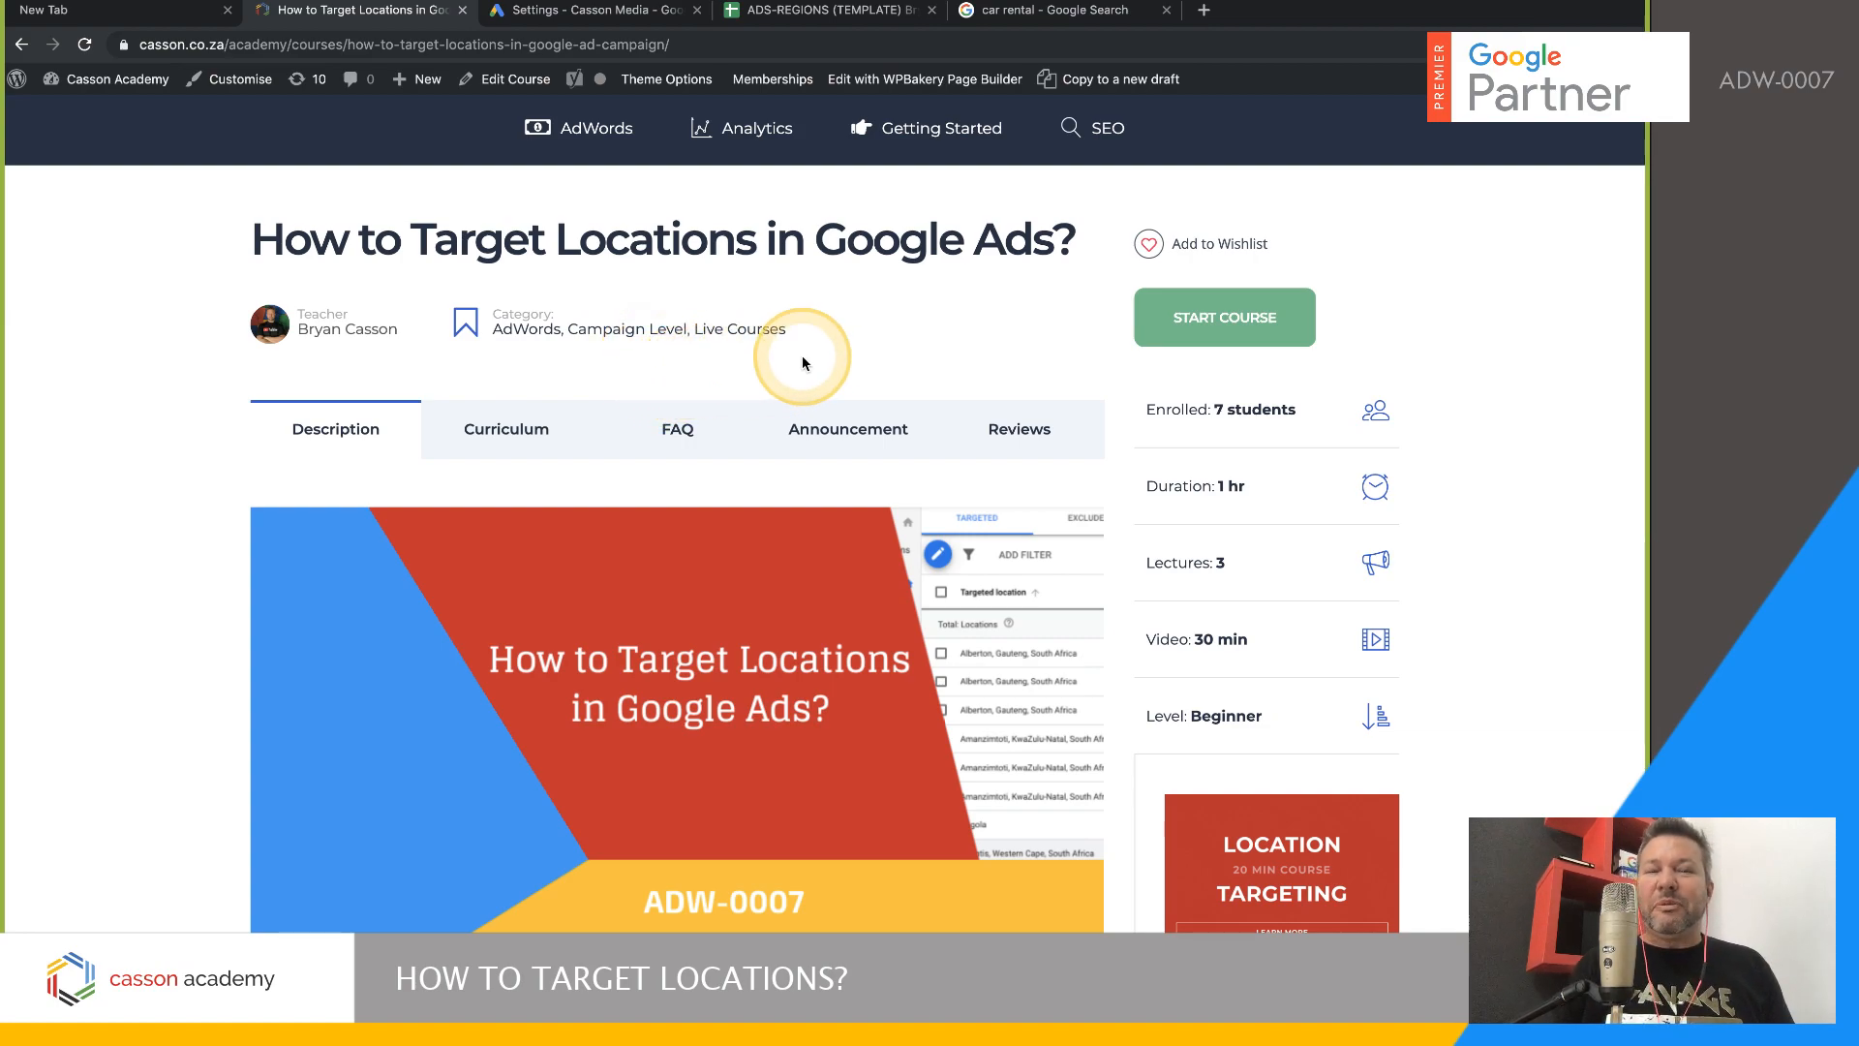
scroll(684, 407, down, 2)
scroll(687, 408, up, 2)
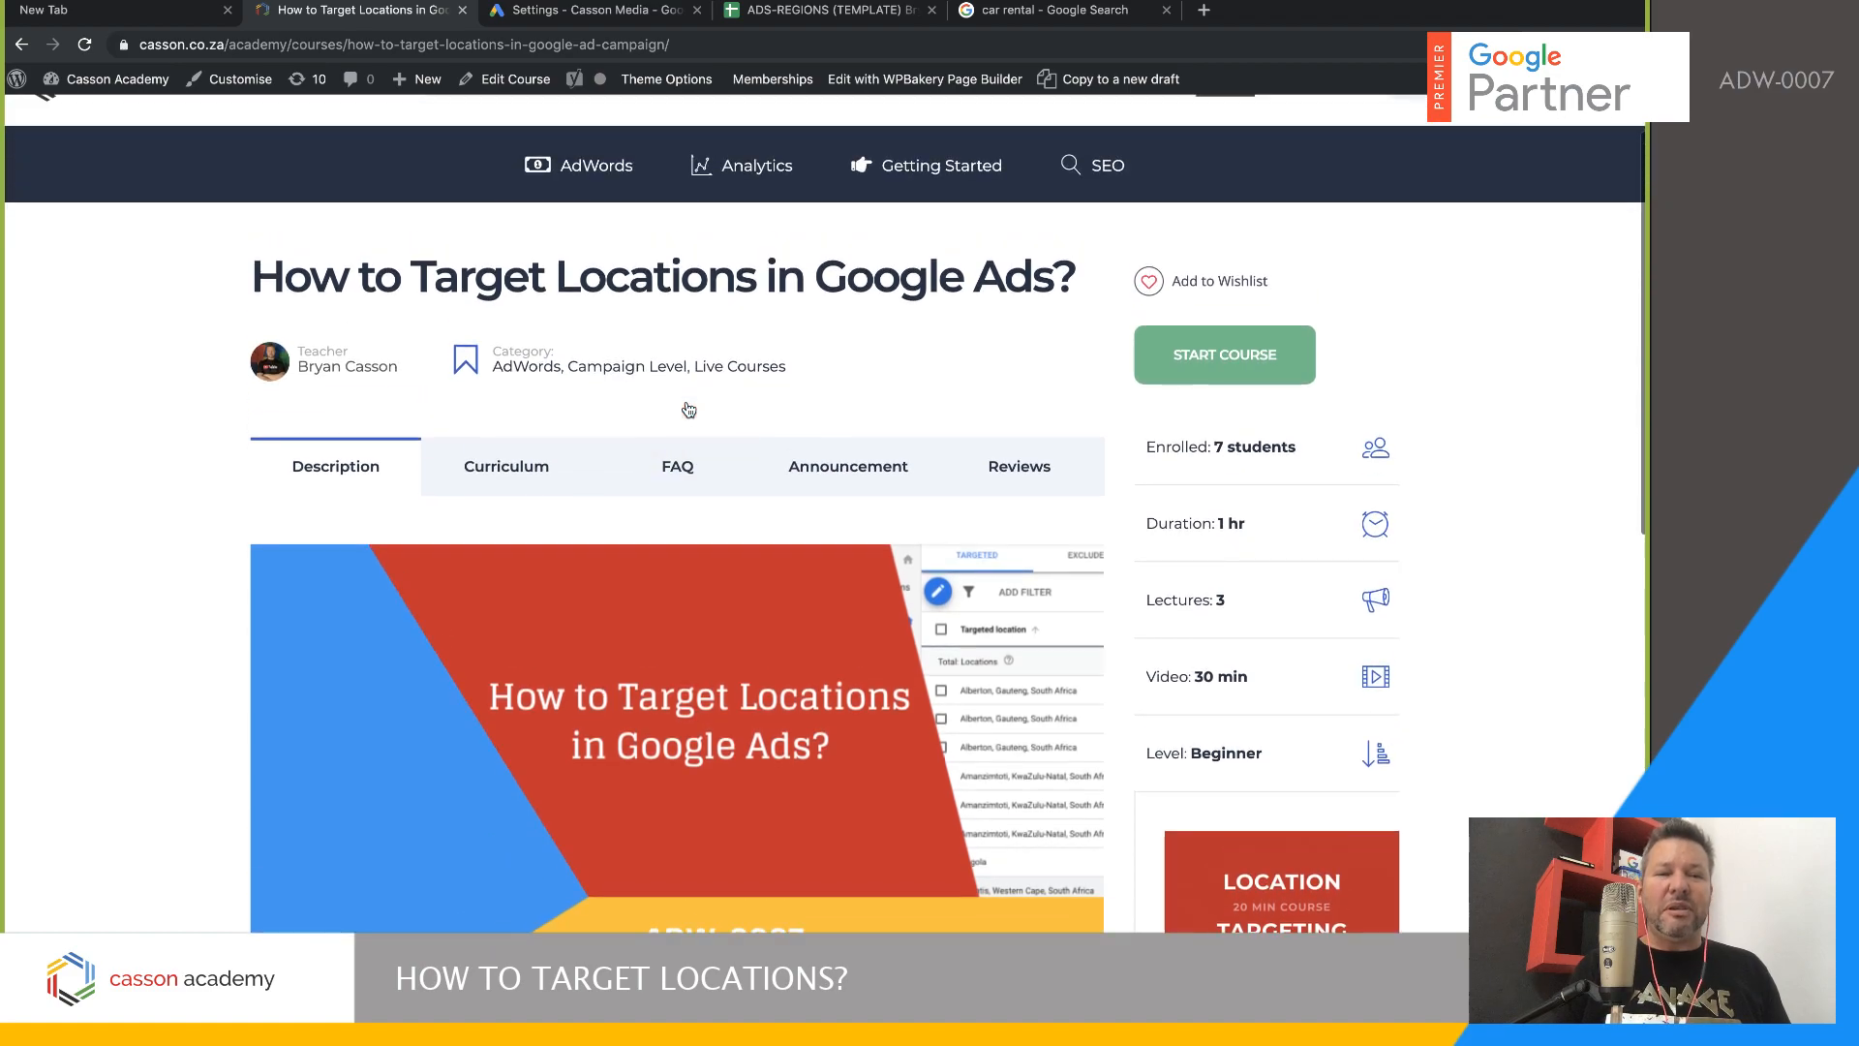